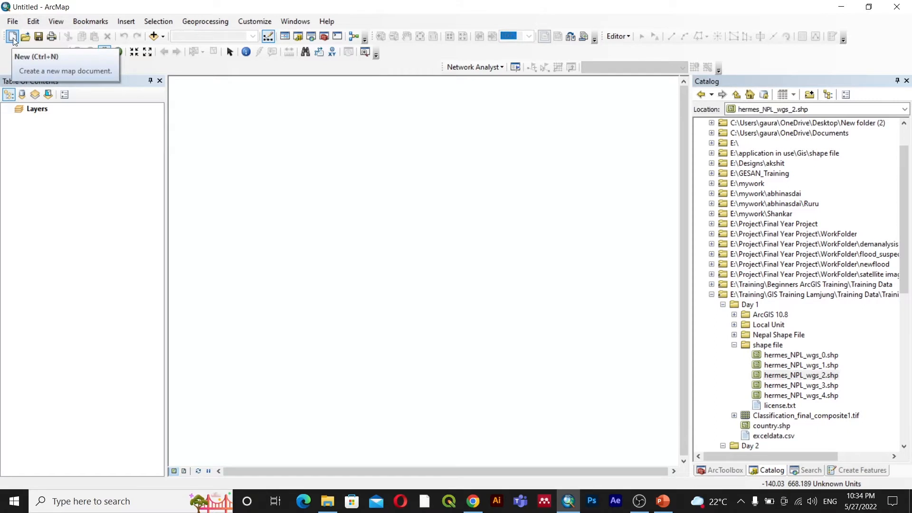
Step: Create a new map document from the Blank Map template with the default geodatabase
{"action": "left_click", "coordinate": [13, 21]}
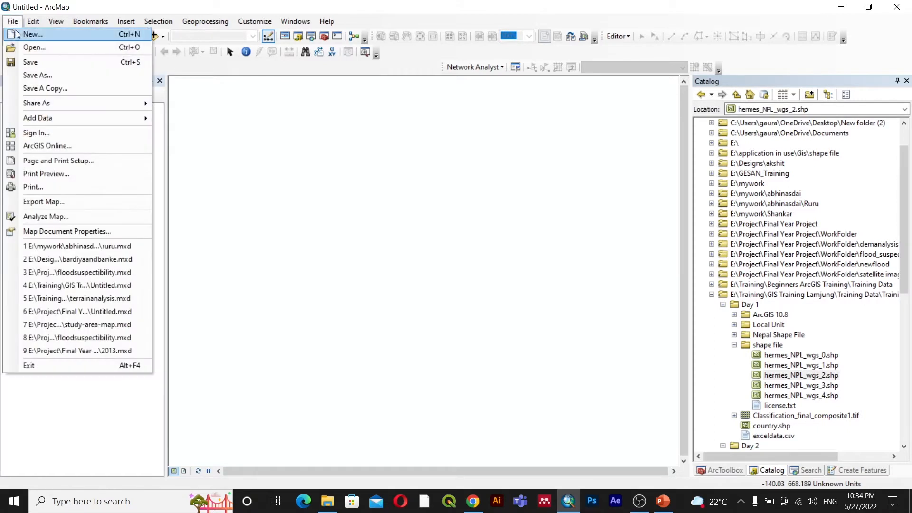
{"action": "left_click", "coordinate": [32, 34]}
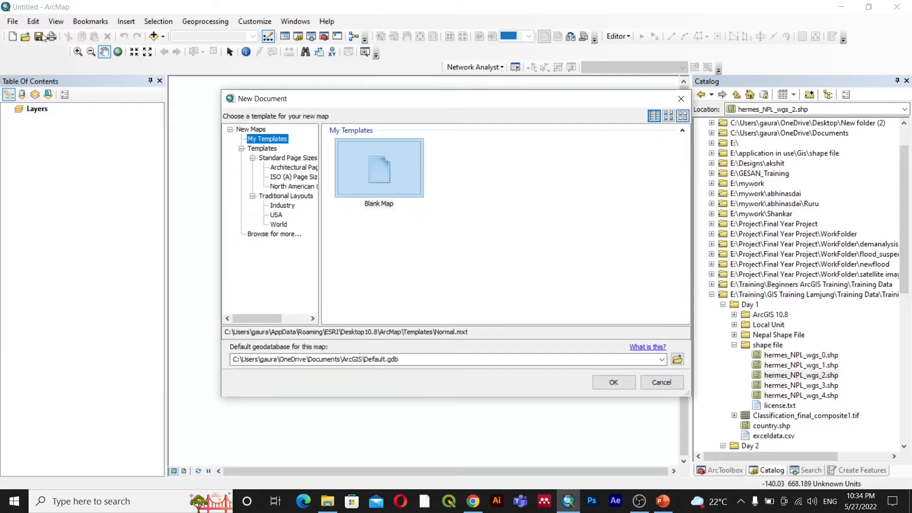
{"action": "left_click", "coordinate": [612, 382]}
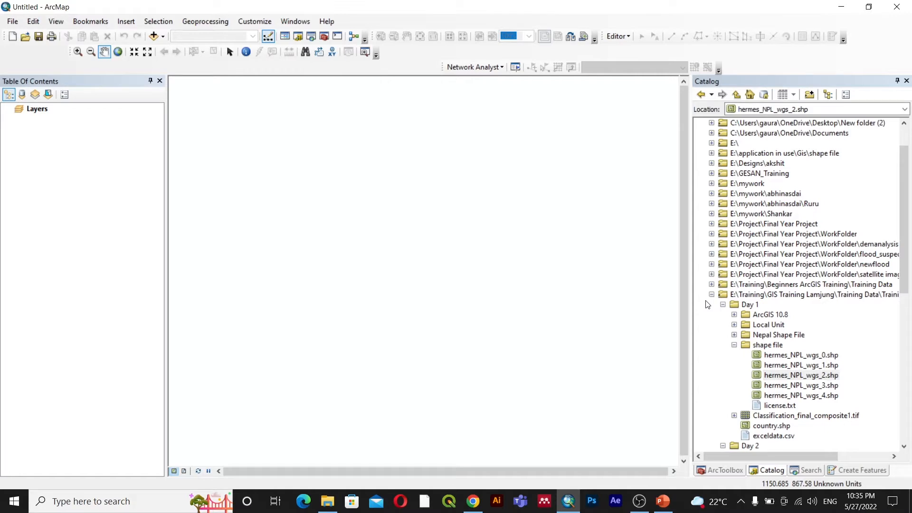
Step: Look through the Catalog's folder connections and the Day 1 and Day 2 training data they contain
{"action": "scroll", "coordinate": [759, 327], "scroll_direction": "down", "scroll_amount": 2}
{"action": "scroll", "coordinate": [758, 328], "scroll_direction": "down", "scroll_amount": 3}
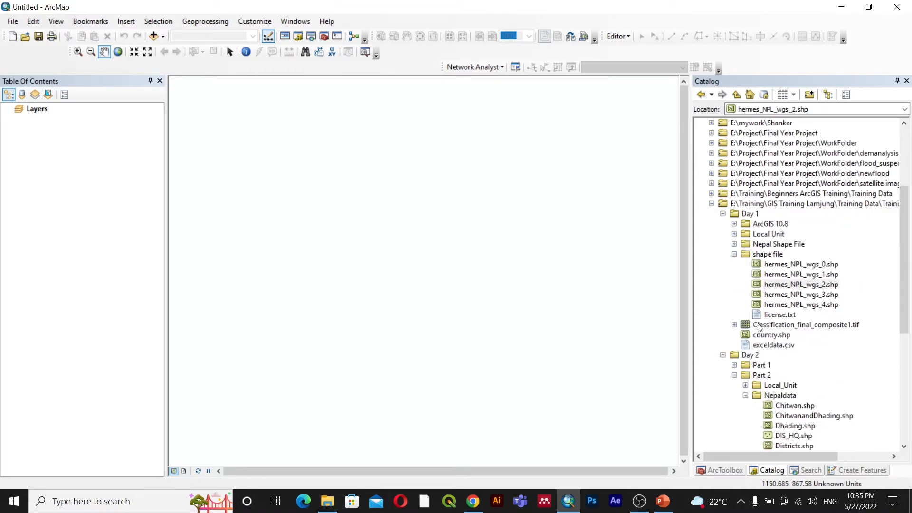
{"action": "scroll", "coordinate": [758, 327], "scroll_direction": "up", "scroll_amount": 2}
{"action": "scroll", "coordinate": [759, 327], "scroll_direction": "up", "scroll_amount": 4}
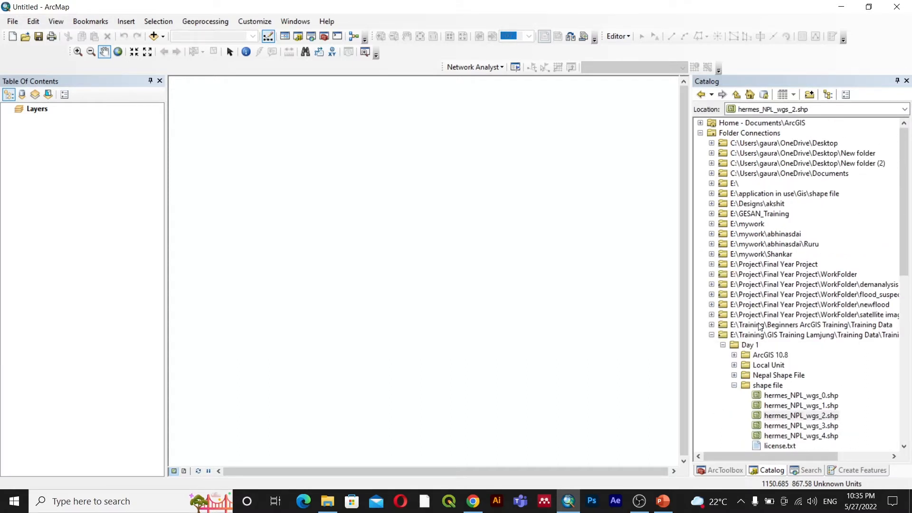
{"action": "scroll", "coordinate": [752, 275], "scroll_direction": "down", "scroll_amount": 4}
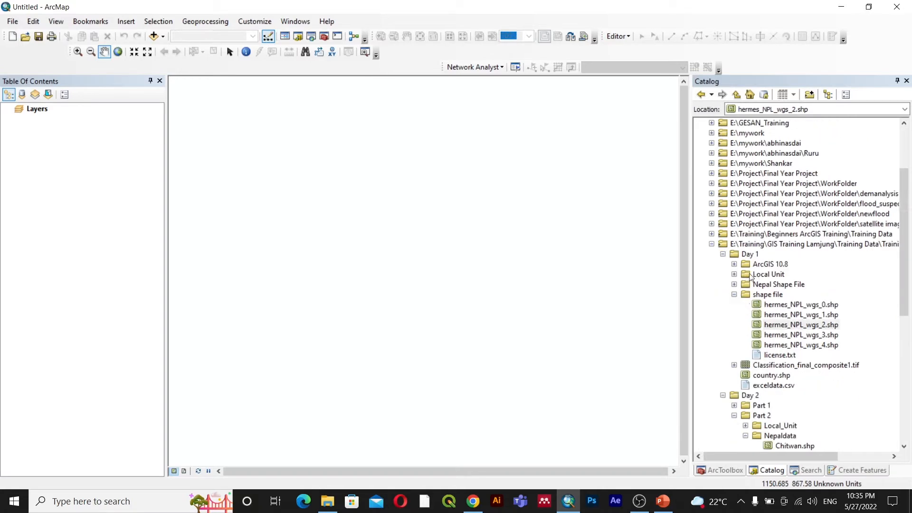
{"action": "scroll", "coordinate": [749, 276], "scroll_direction": "down", "scroll_amount": 1}
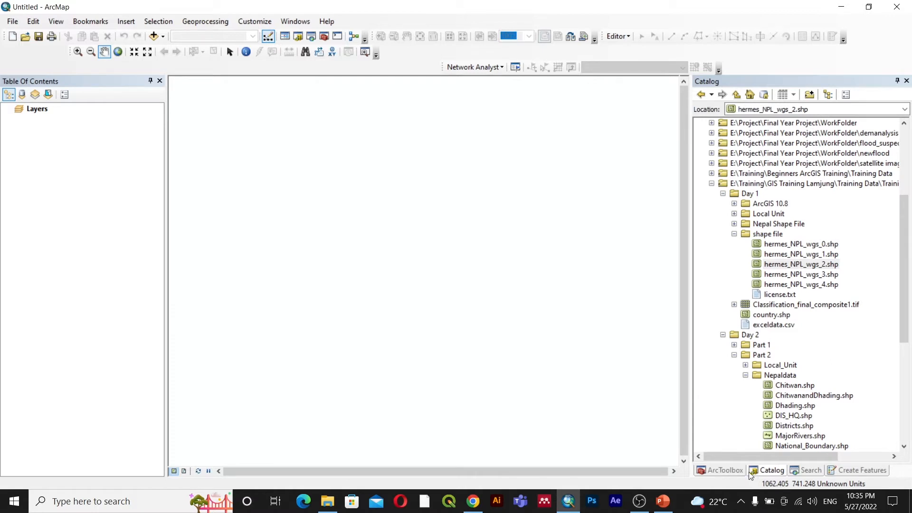
Step: Examine the ArcToolbox toolsets, looking at the 3D Features tools within 3D Analyst Tools and collapsing them again
{"action": "left_click", "coordinate": [722, 470]}
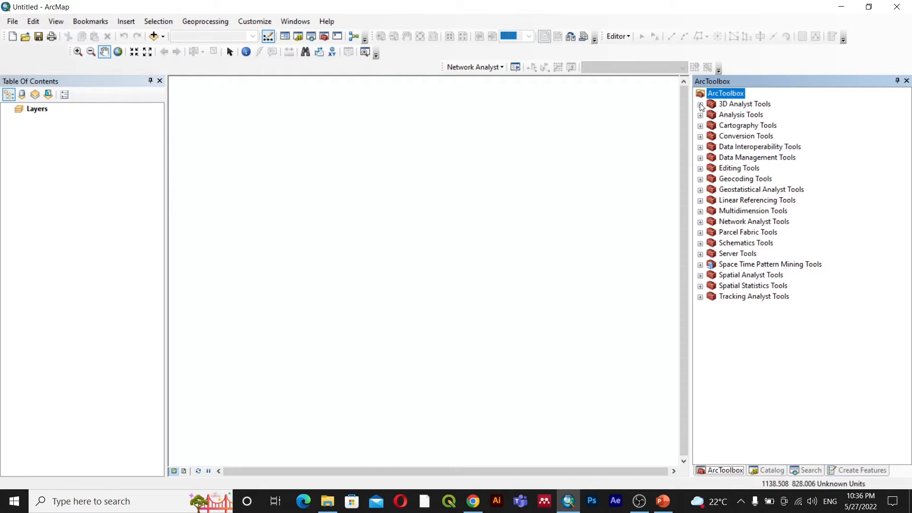
{"action": "left_click", "coordinate": [810, 471]}
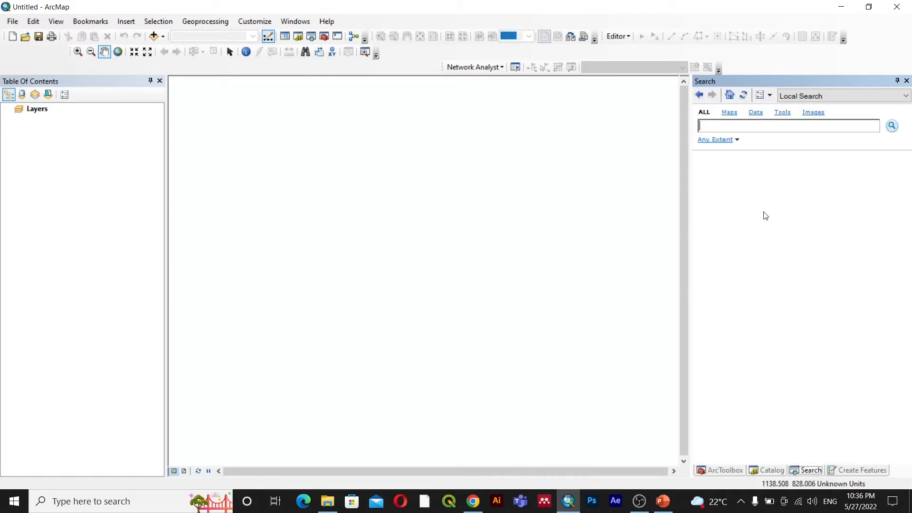
{"action": "left_click", "coordinate": [715, 470]}
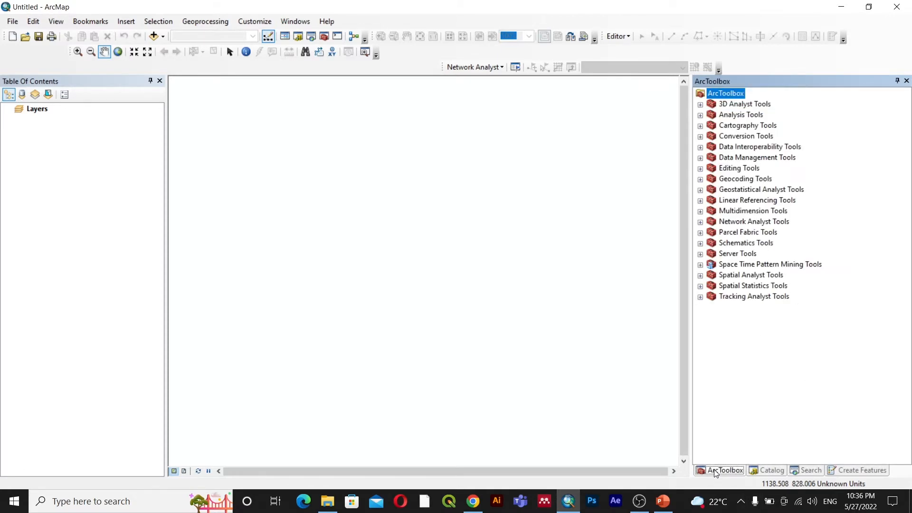
{"action": "left_click", "coordinate": [700, 105]}
{"action": "left_click", "coordinate": [711, 115]}
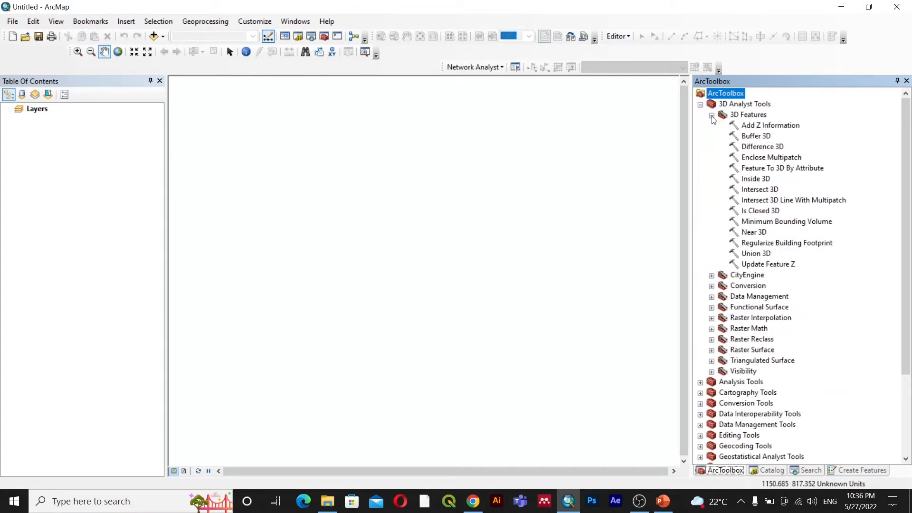
{"action": "left_click", "coordinate": [711, 115]}
{"action": "left_click", "coordinate": [700, 105]}
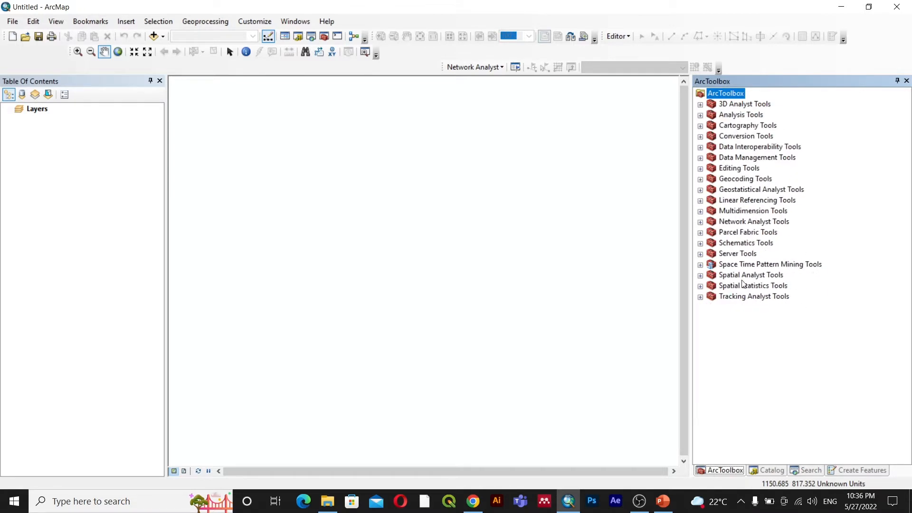
Step: Search all local items for "clip" and look through the results
{"action": "left_click", "coordinate": [806, 470]}
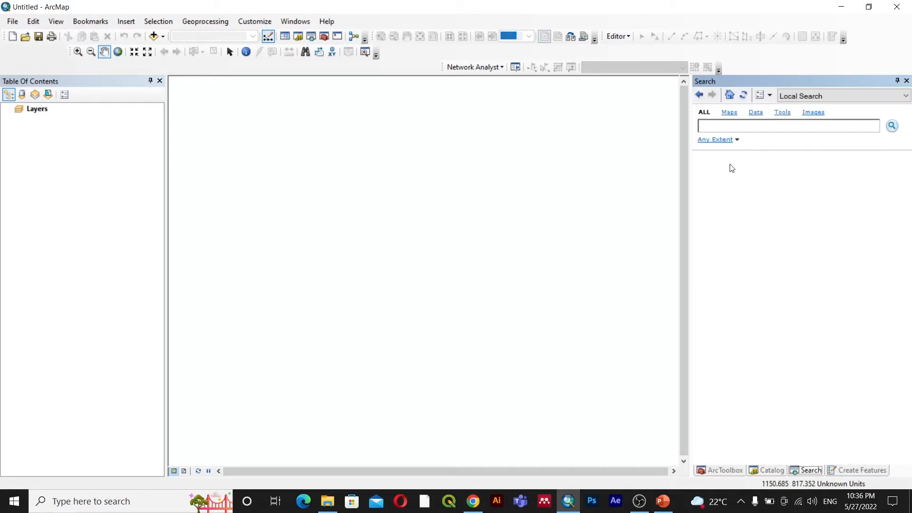
{"action": "left_click", "coordinate": [722, 125]}
{"action": "type", "text": "clip"}
{"action": "key", "text": "Return"}
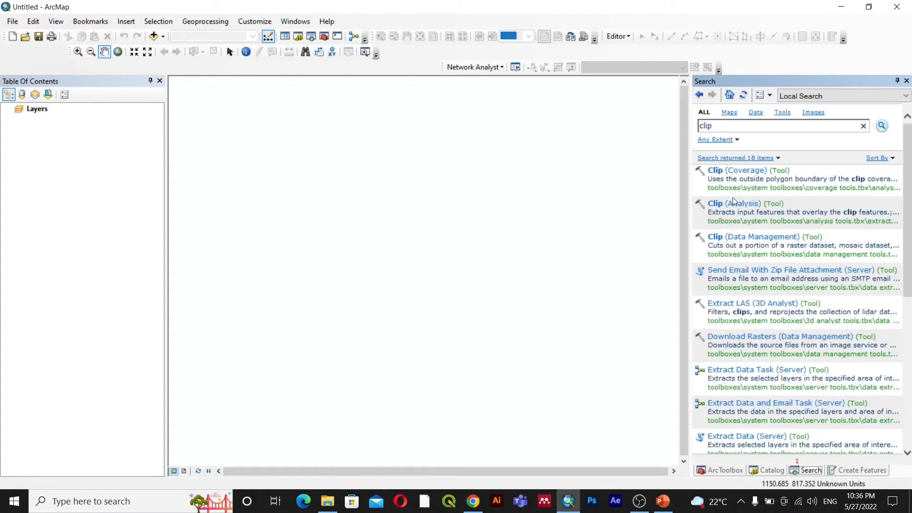
{"action": "scroll", "coordinate": [719, 235], "scroll_direction": "down", "scroll_amount": 1}
{"action": "scroll", "coordinate": [719, 228], "scroll_direction": "up", "scroll_amount": 1}
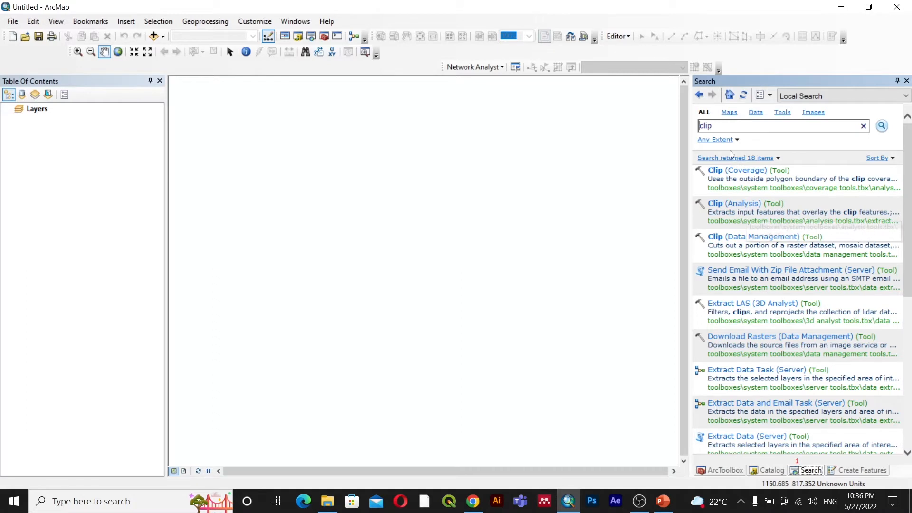
Step: Clear the "clip" search term
{"action": "left_click", "coordinate": [725, 128]}
{"action": "key", "text": "BackSpace"}
{"action": "key", "text": "BackSpace"}
{"action": "key", "text": "BackSpace"}
{"action": "key", "text": "BackSpace"}
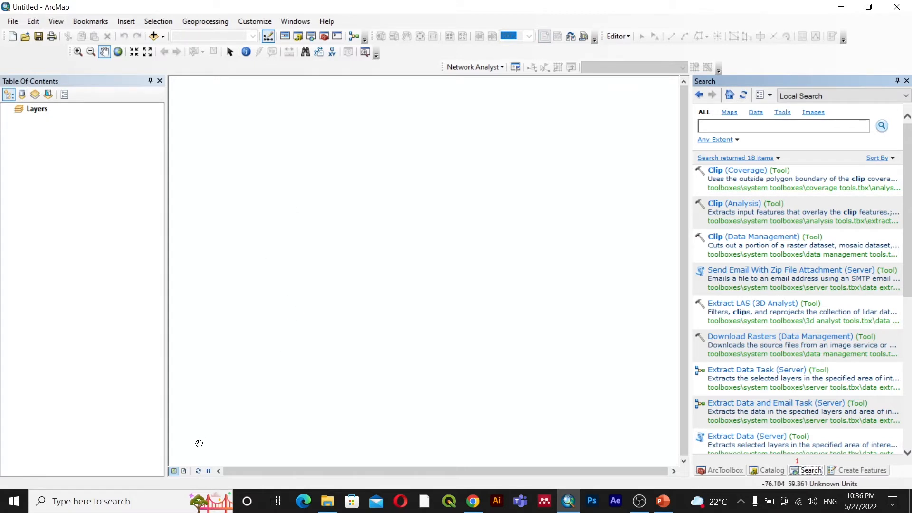
Step: View the map in layout view with the data frame deselected, and return to data view
{"action": "left_click", "coordinate": [184, 471]}
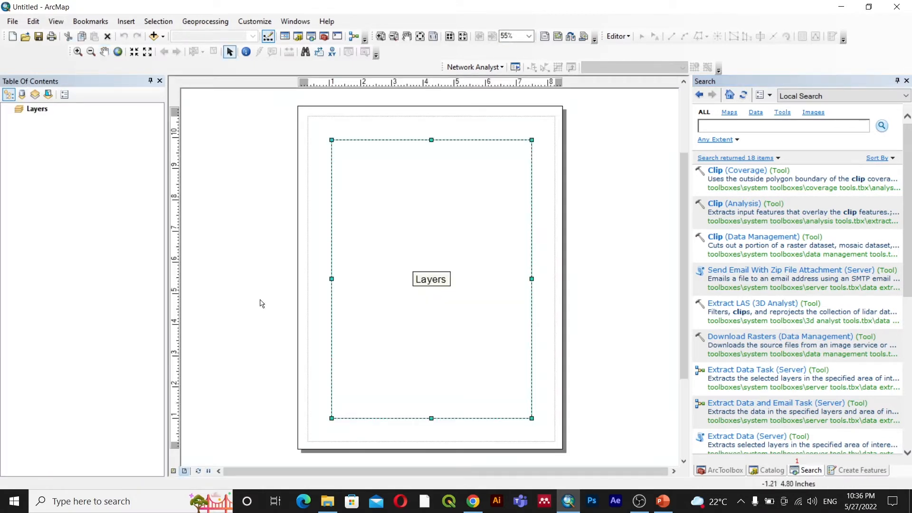
{"action": "left_click", "coordinate": [275, 142]}
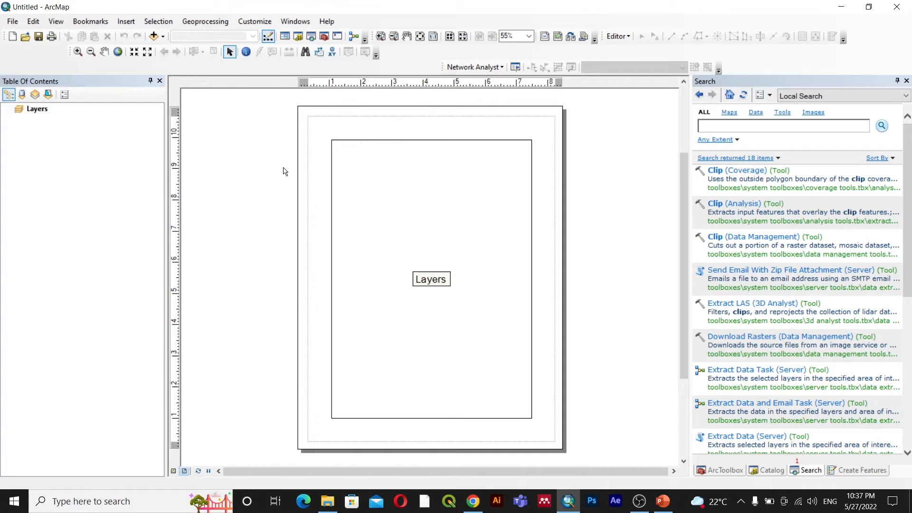
{"action": "left_click", "coordinate": [173, 471]}
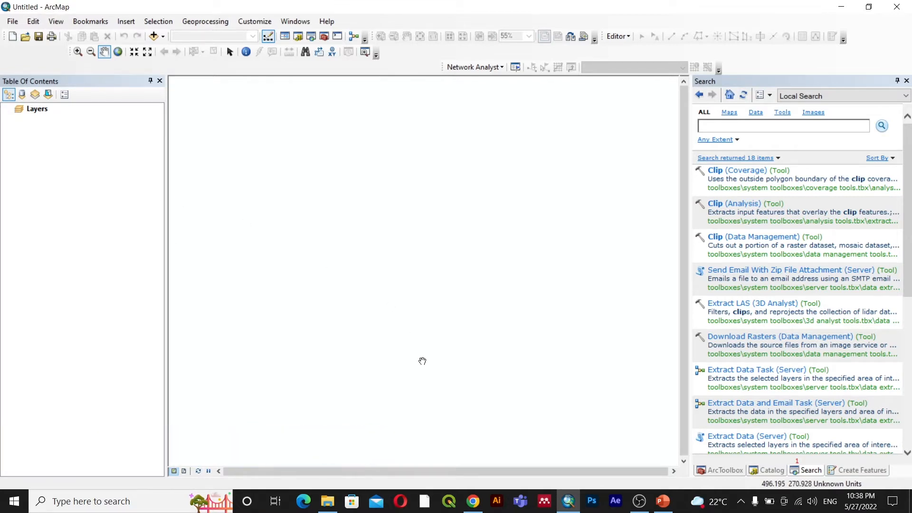
Step: Collapse the expanded E:\Training\GIS Training Lamjung folder connection in the Catalog
{"action": "left_click", "coordinate": [766, 469]}
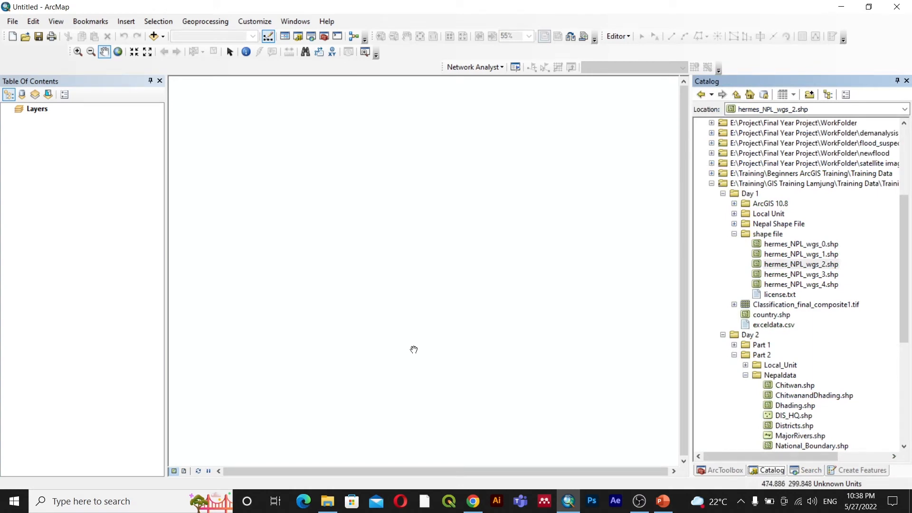
{"action": "scroll", "coordinate": [714, 280], "scroll_direction": "up", "scroll_amount": 3}
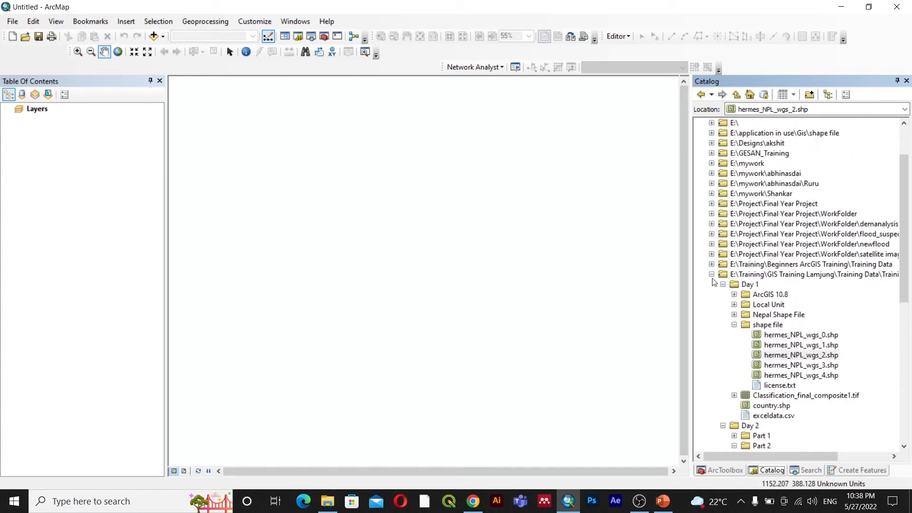
{"action": "left_click", "coordinate": [712, 275]}
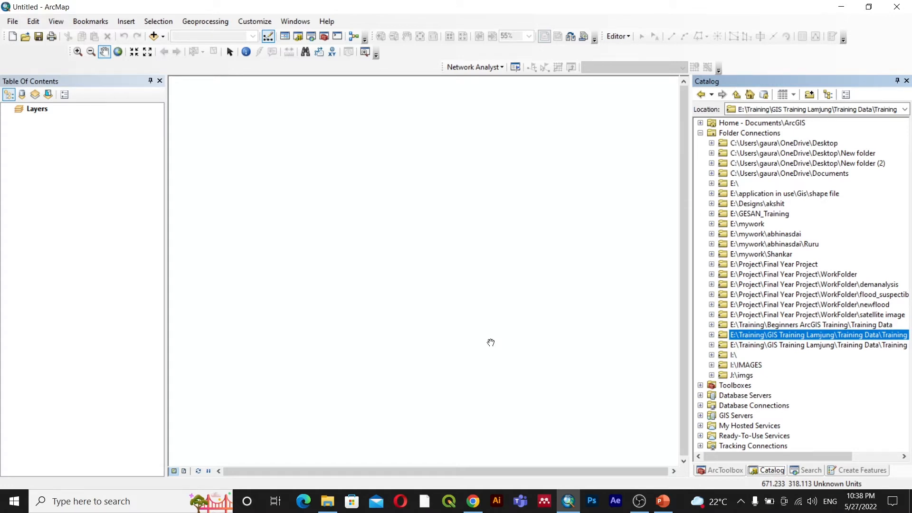
Step: Switch to File Explorer and browse to E:\Training\Beginners ArcGIS Training\Training Data to view its contents
{"action": "left_click", "coordinate": [327, 501]}
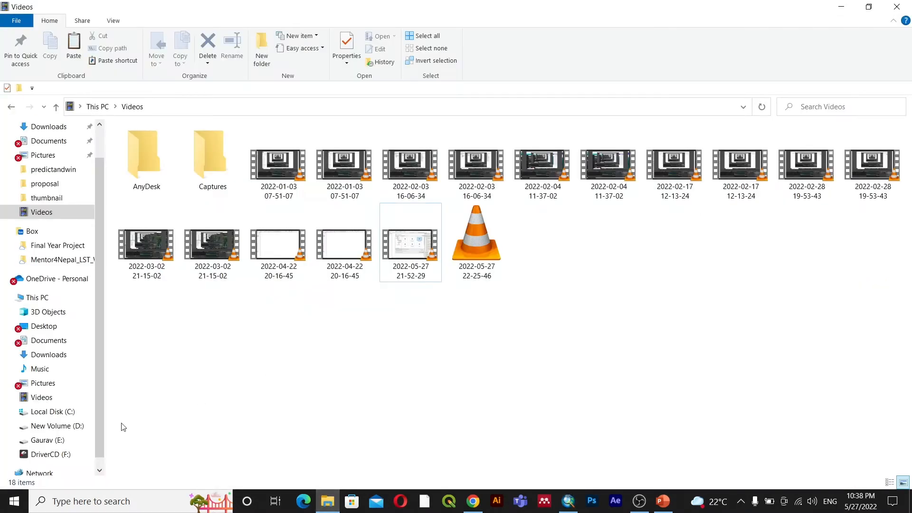
{"action": "left_click", "coordinate": [49, 440]}
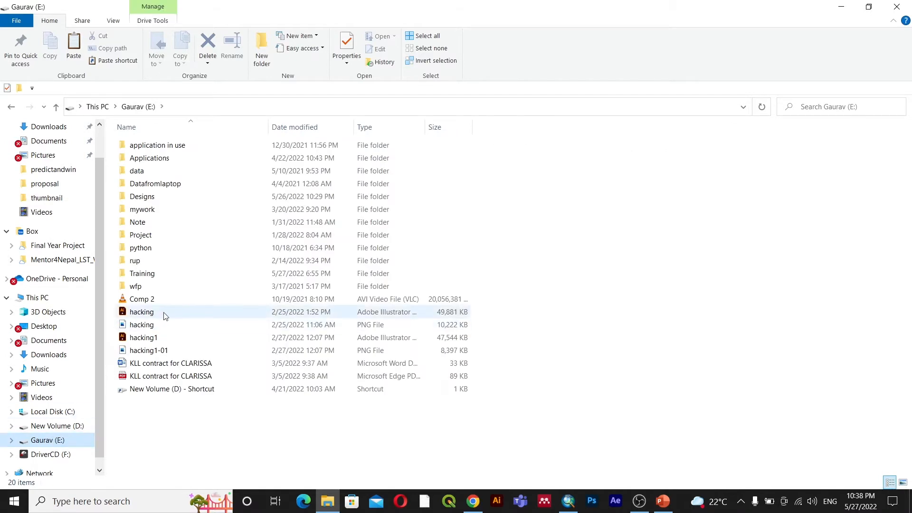
{"action": "double_click", "coordinate": [152, 273]}
{"action": "left_click", "coordinate": [158, 150]}
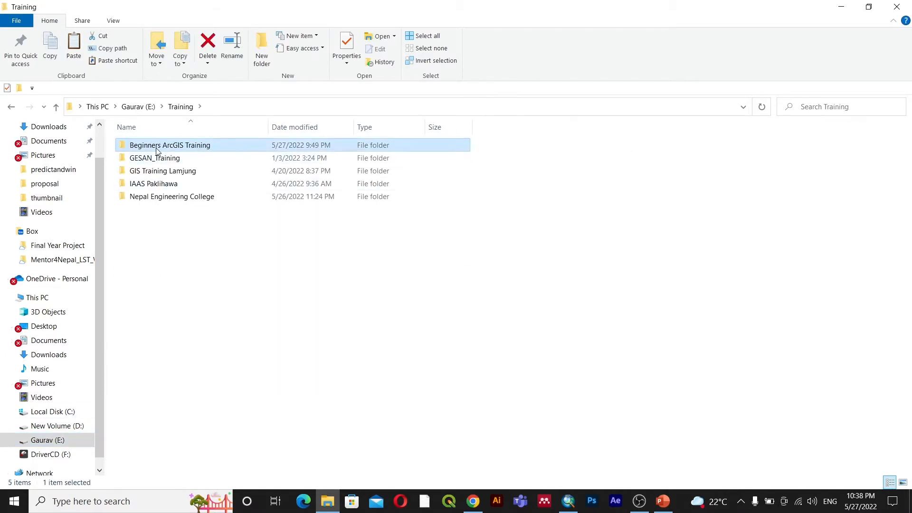
{"action": "double_click", "coordinate": [159, 151]}
{"action": "double_click", "coordinate": [151, 148]}
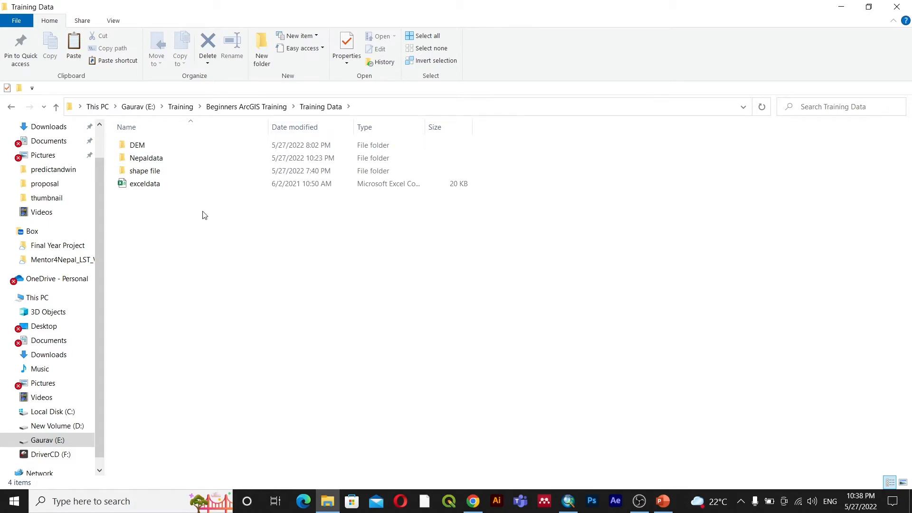
Step: Check the Training Data folder once more in File Explorer and return to ArcMap
{"action": "left_click", "coordinate": [568, 502]}
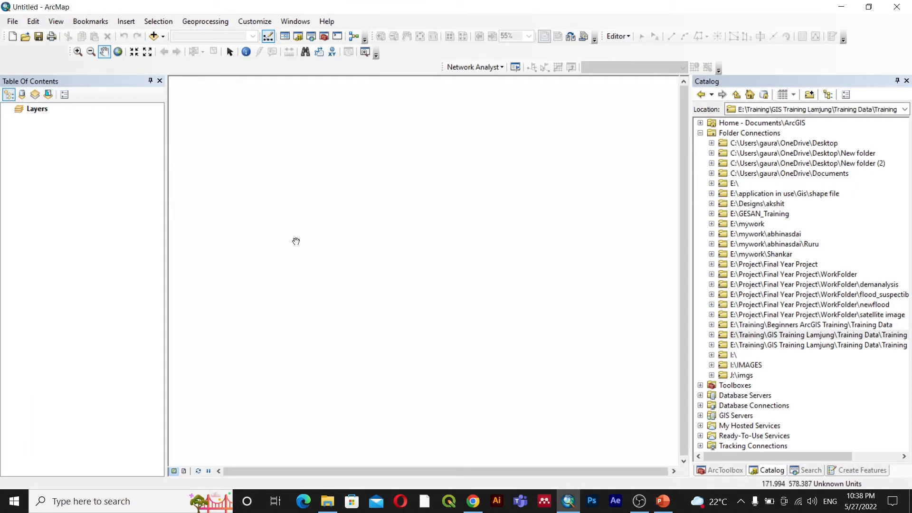
{"action": "left_click", "coordinate": [331, 501]}
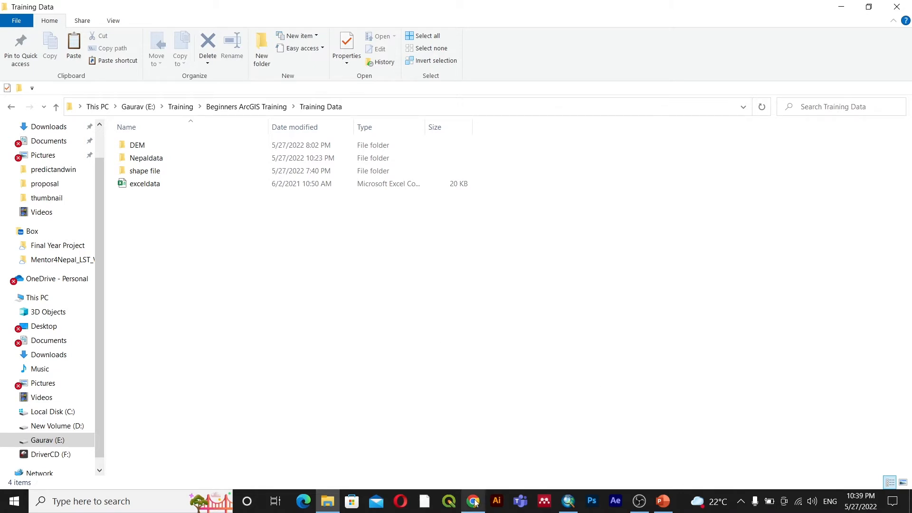
{"action": "mouse_move", "coordinate": [475, 503]}
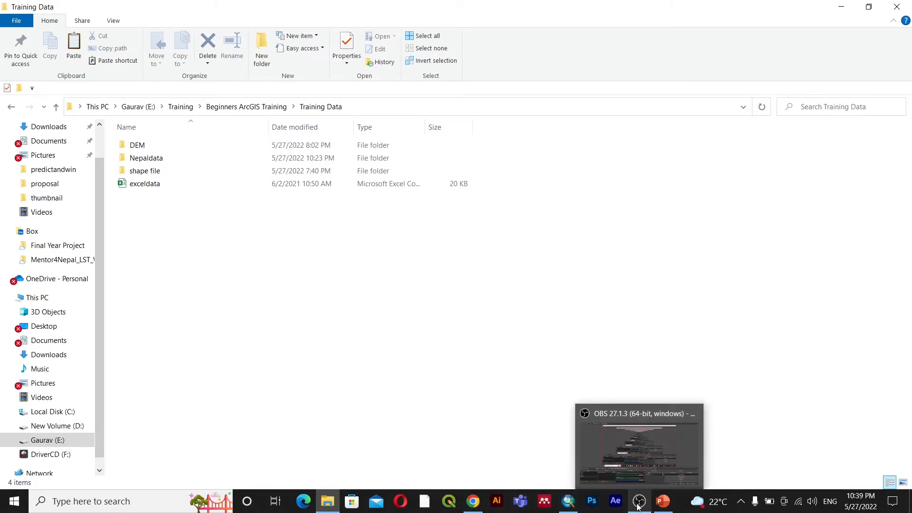
{"action": "left_click", "coordinate": [568, 501]}
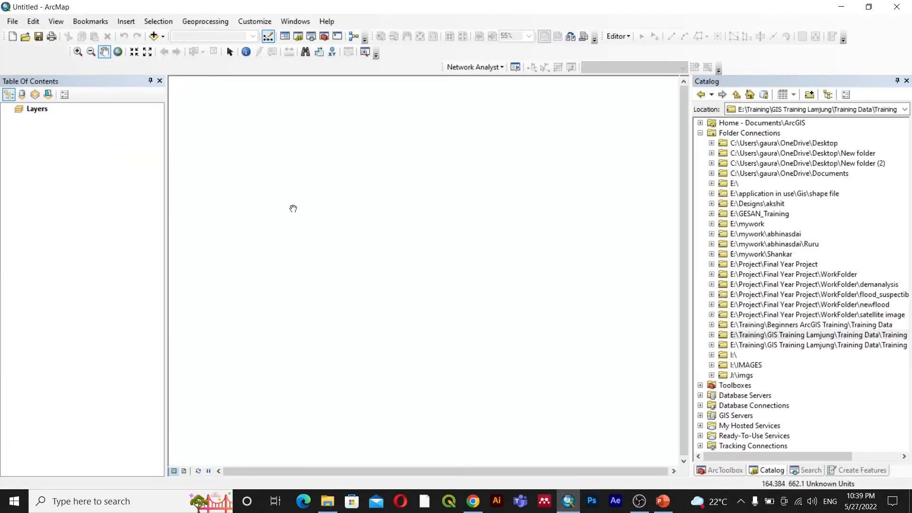
Step: Start adding data and connect to the folder E:\Training\Beginners ArcGIS Training\Training Data from the Add Data dialog
{"action": "left_click", "coordinate": [155, 39]}
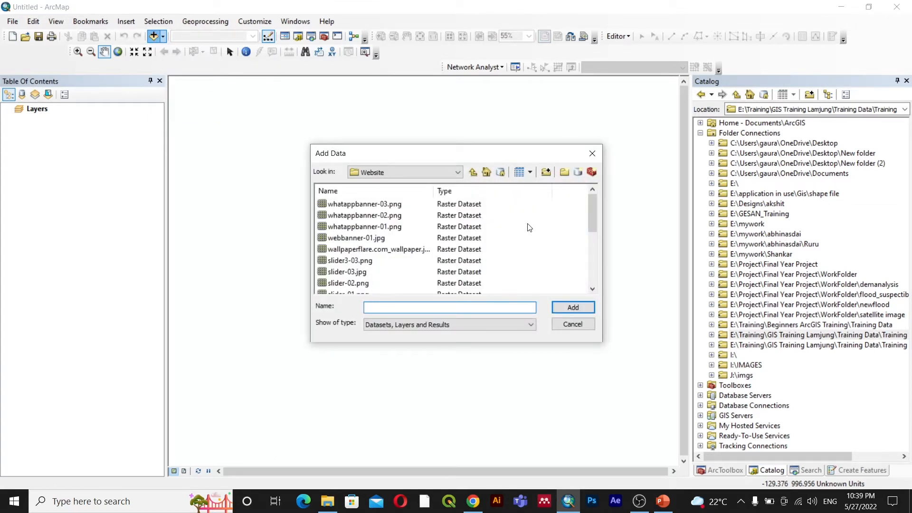
{"action": "left_click", "coordinate": [546, 173]}
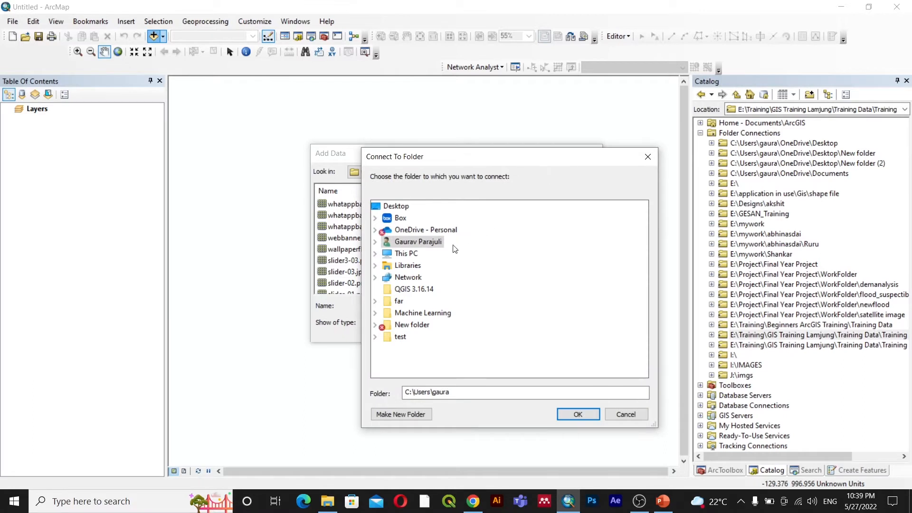
{"action": "left_click", "coordinate": [392, 255]}
{"action": "scroll", "coordinate": [421, 309], "scroll_direction": "down", "scroll_amount": 2}
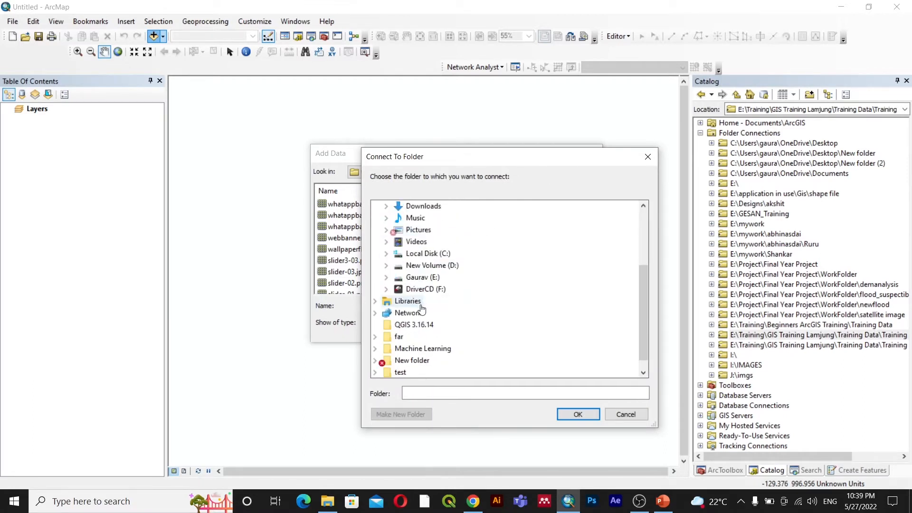
{"action": "double_click", "coordinate": [422, 276]}
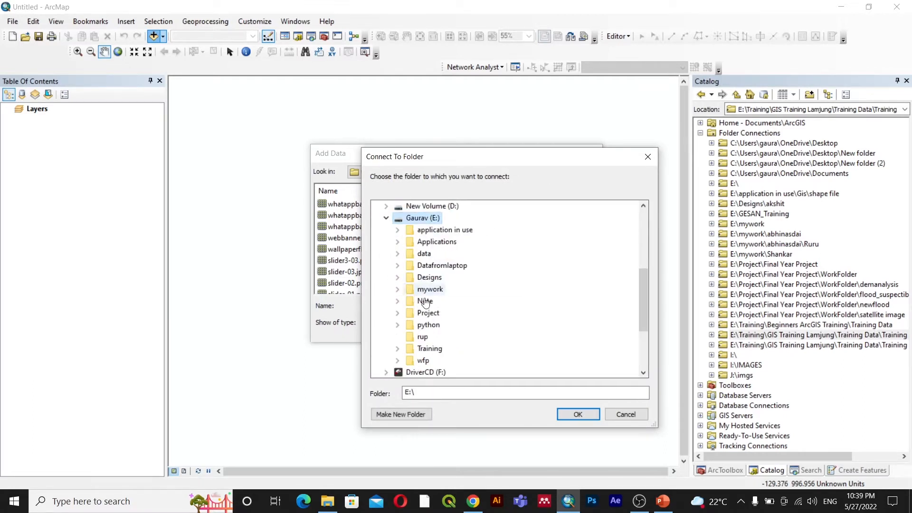
{"action": "double_click", "coordinate": [424, 349]}
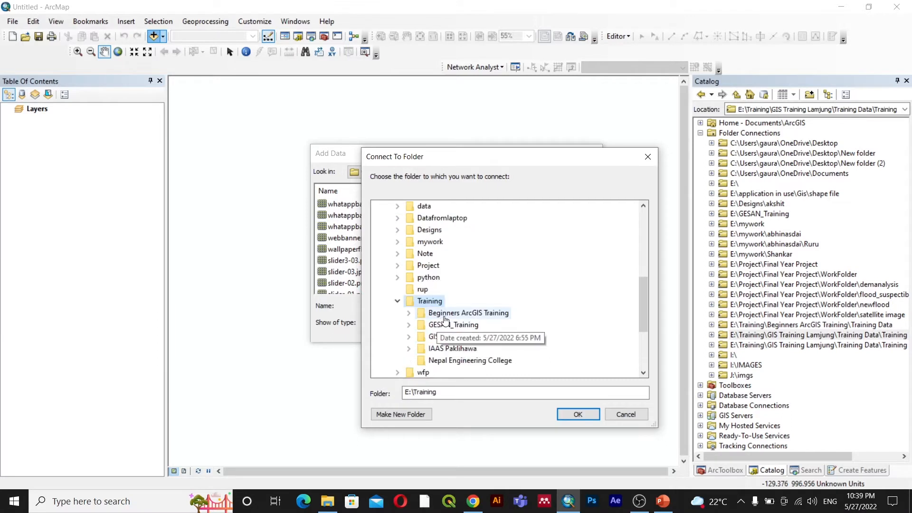
{"action": "double_click", "coordinate": [445, 315]}
{"action": "scroll", "coordinate": [542, 288], "scroll_direction": "down", "scroll_amount": 1}
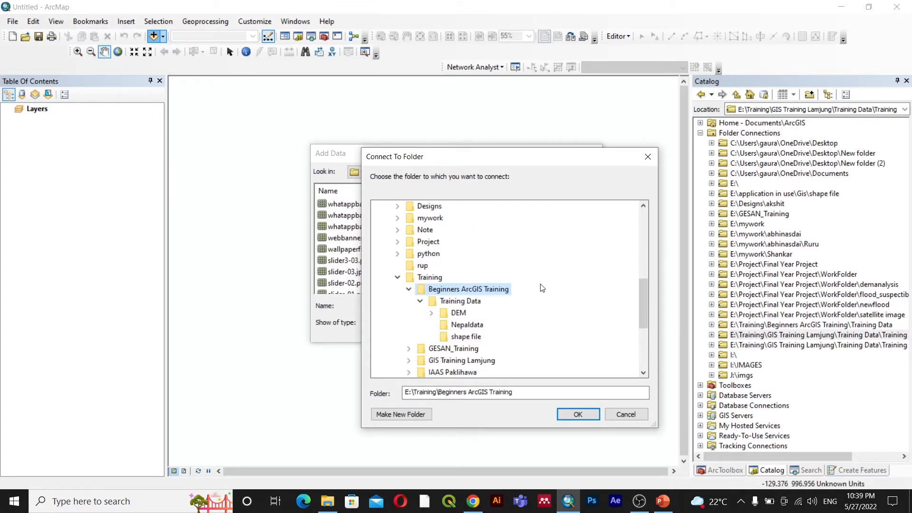
{"action": "scroll", "coordinate": [543, 288], "scroll_direction": "down", "scroll_amount": 1}
{"action": "left_click", "coordinate": [435, 268]}
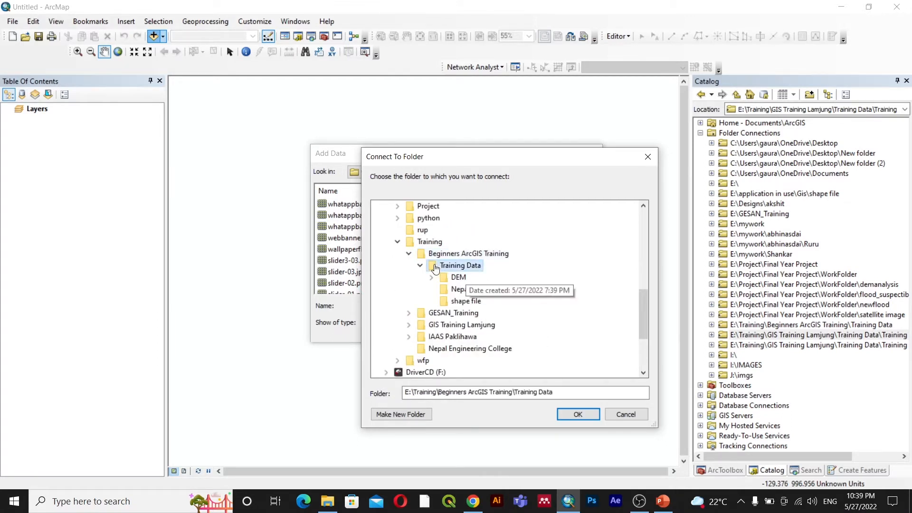
{"action": "left_click", "coordinate": [579, 416]}
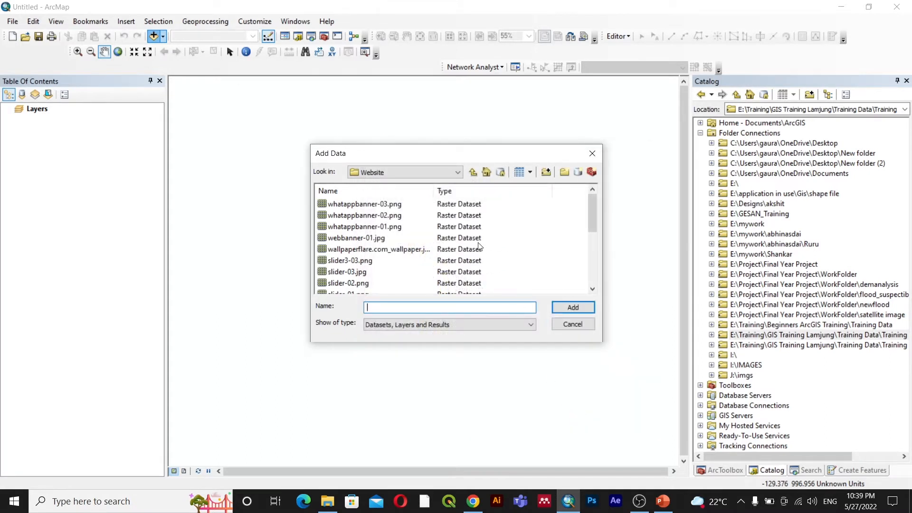
Step: Look through the Website folder's contents and the list of folder connections for the training data location
{"action": "scroll", "coordinate": [513, 259], "scroll_direction": "down", "scroll_amount": 2}
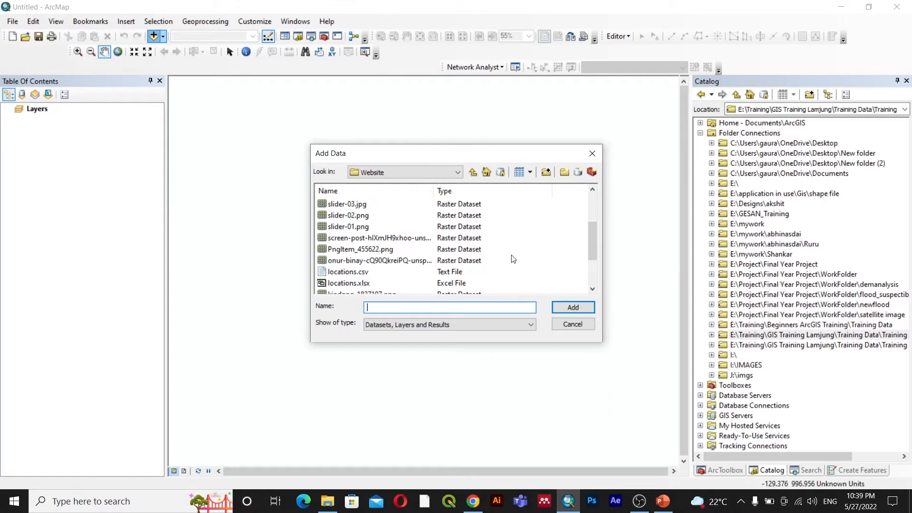
{"action": "scroll", "coordinate": [513, 259], "scroll_direction": "down", "scroll_amount": 2}
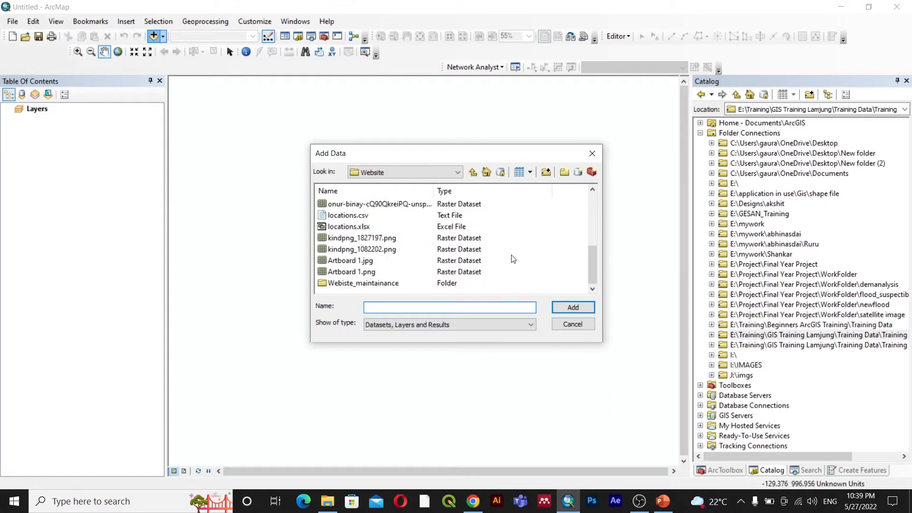
{"action": "left_click", "coordinate": [456, 173]}
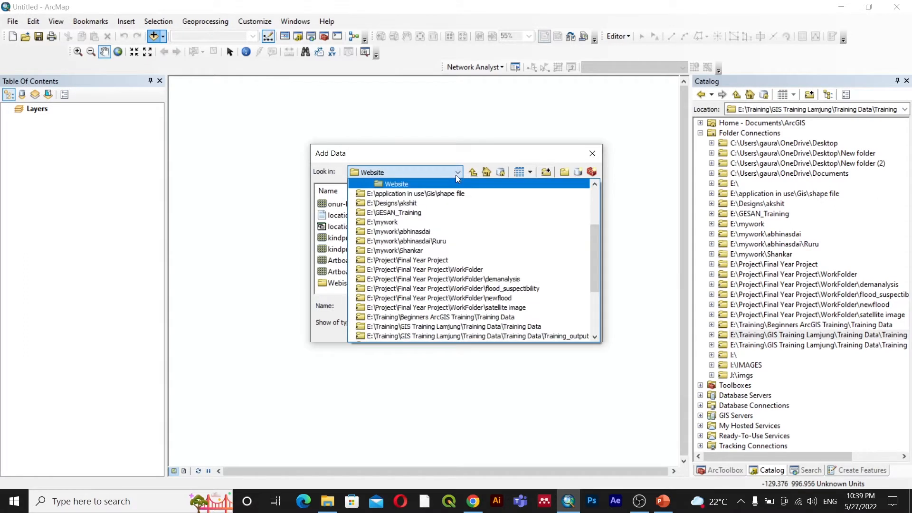
{"action": "scroll", "coordinate": [427, 246], "scroll_direction": "up", "scroll_amount": 2}
{"action": "scroll", "coordinate": [428, 246], "scroll_direction": "up", "scroll_amount": 2}
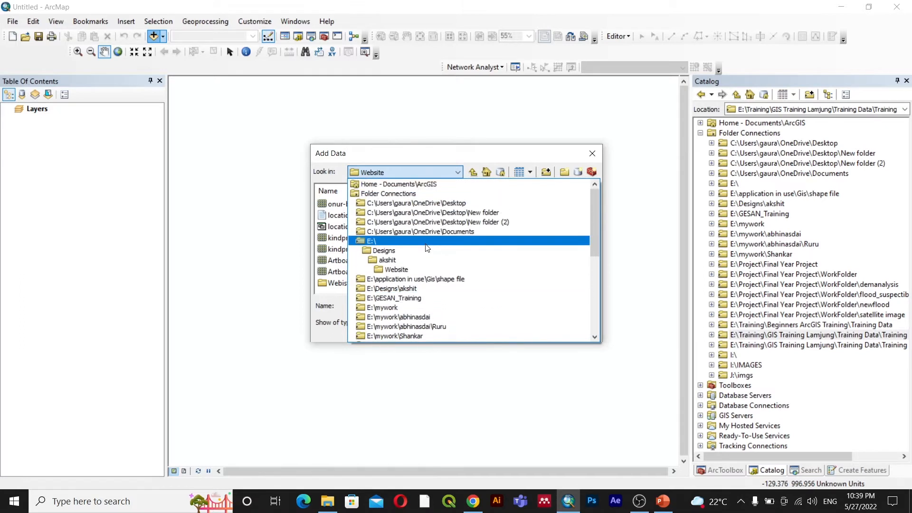
{"action": "scroll", "coordinate": [426, 247], "scroll_direction": "down", "scroll_amount": 4}
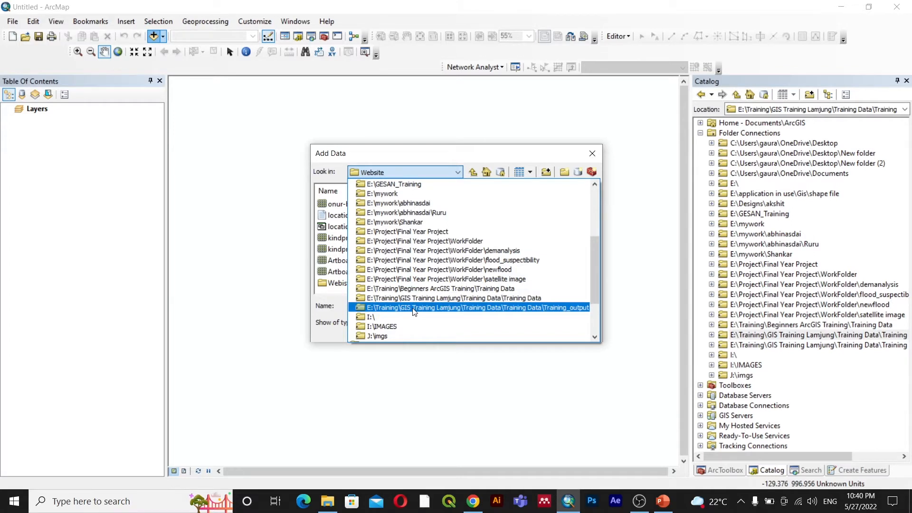
{"action": "scroll", "coordinate": [414, 311], "scroll_direction": "up", "scroll_amount": 3}
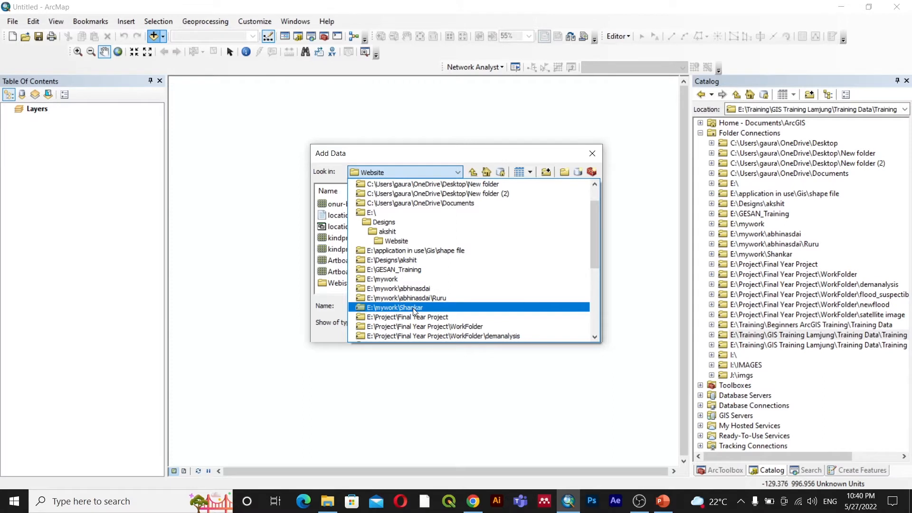
{"action": "left_click", "coordinate": [544, 175]}
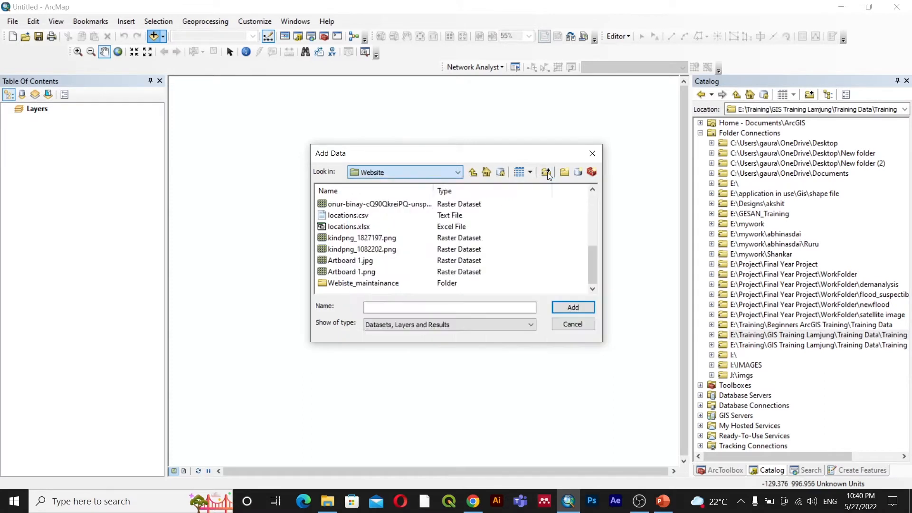
Step: Connect to the parent folder E:\Training\Beginners ArcGIS Training from the Add Data dialog
{"action": "left_click", "coordinate": [547, 172]}
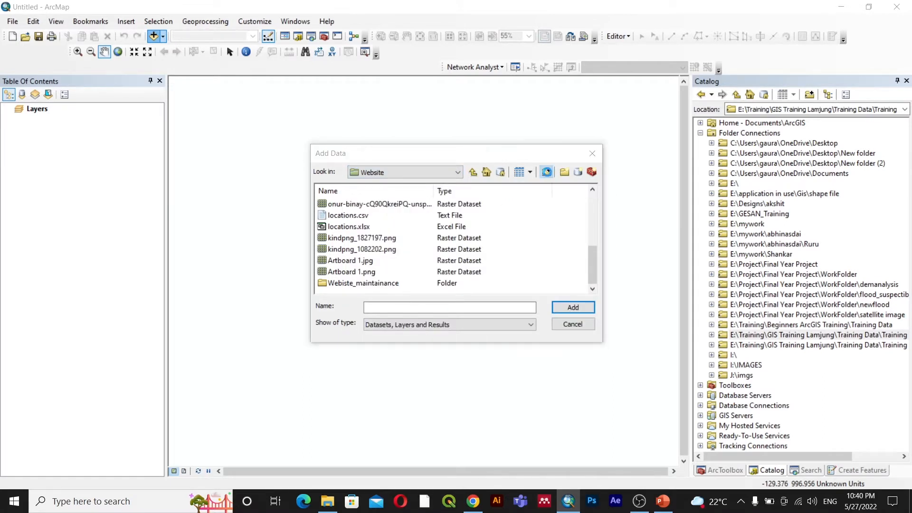
{"action": "left_click", "coordinate": [400, 254]}
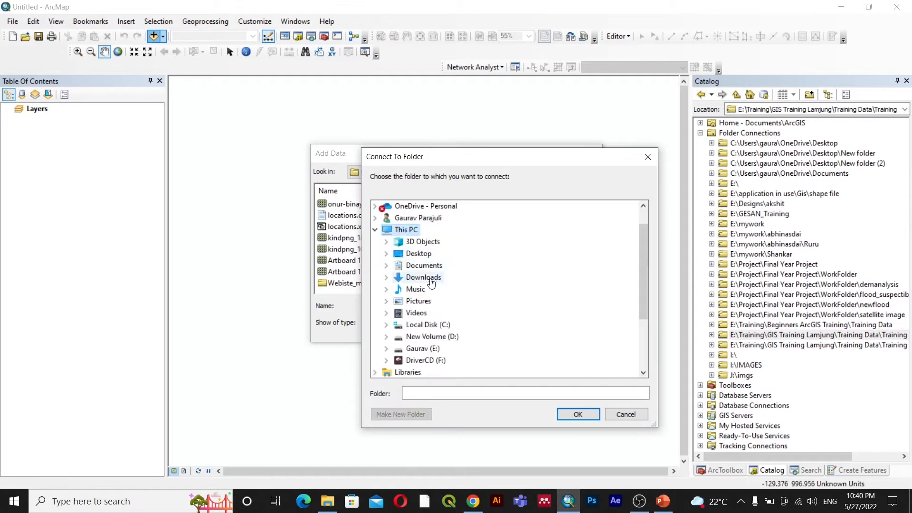
{"action": "scroll", "coordinate": [414, 292], "scroll_direction": "down", "scroll_amount": 2}
{"action": "left_click", "coordinate": [424, 267]}
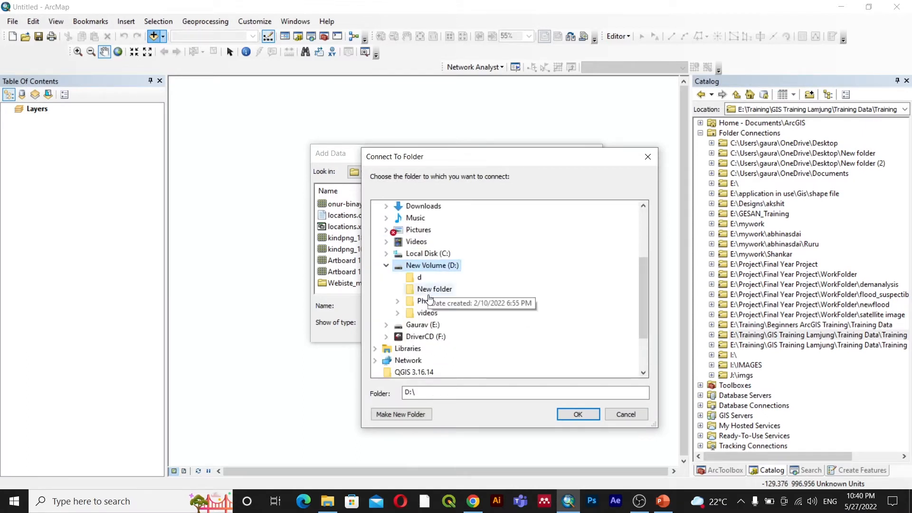
{"action": "left_click", "coordinate": [421, 325]}
{"action": "scroll", "coordinate": [421, 325], "scroll_direction": "down", "scroll_amount": 1}
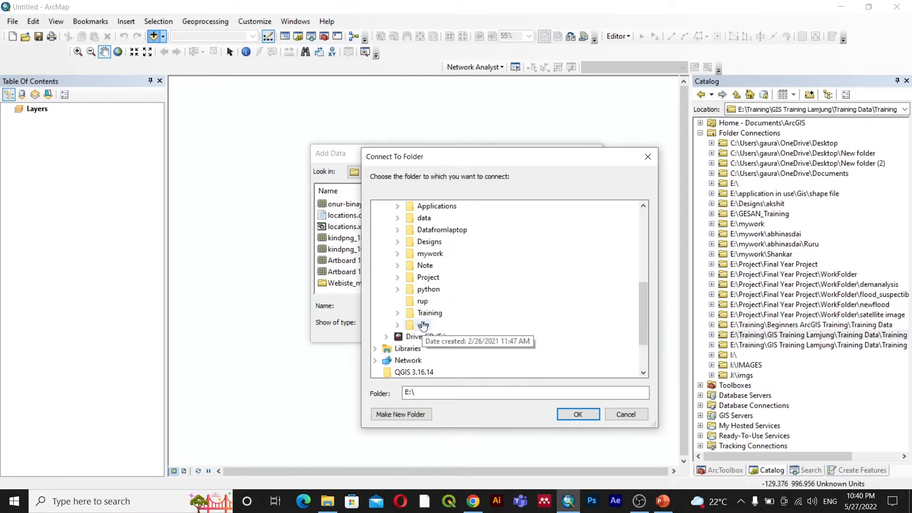
{"action": "left_click", "coordinate": [429, 313]}
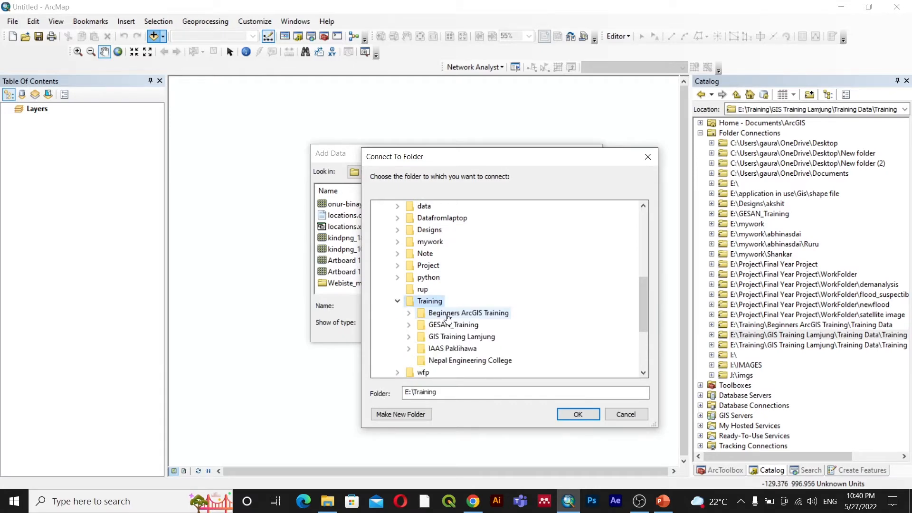
{"action": "left_click", "coordinate": [435, 313]}
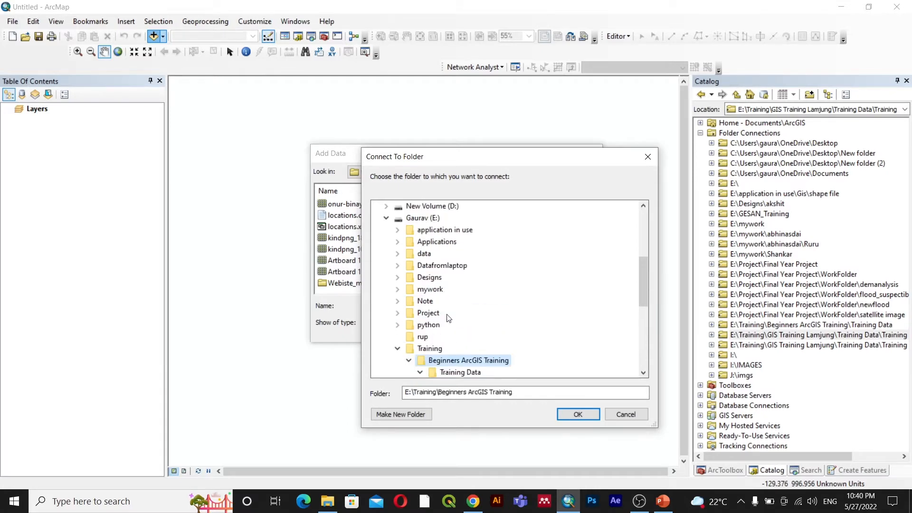
{"action": "left_click", "coordinate": [569, 417]}
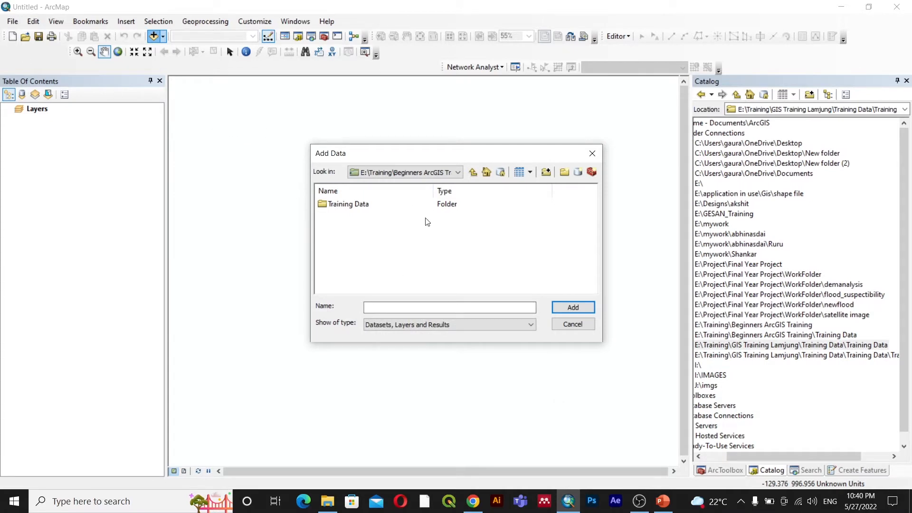
Step: Browse to Training Data\shape file in the connected folder and add the shapefile hermes_NPL_wgs_2.shp to the map
{"action": "double_click", "coordinate": [345, 208]}
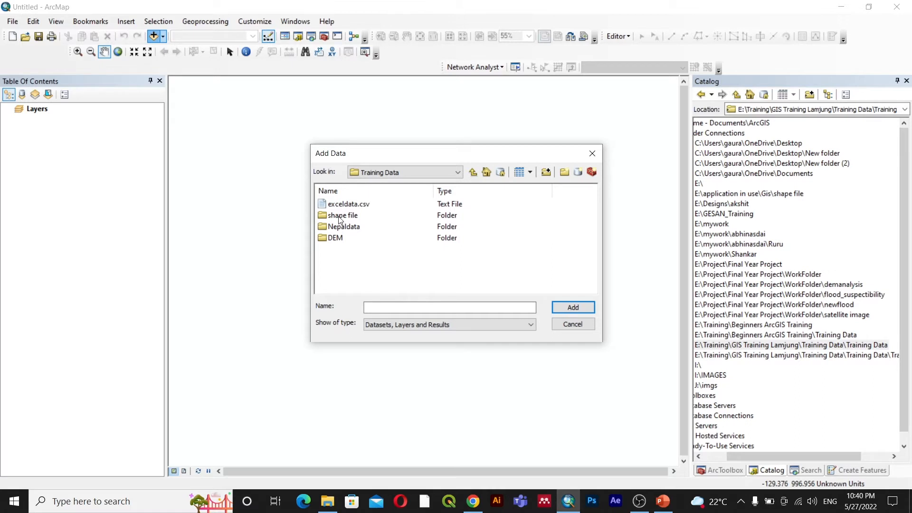
{"action": "double_click", "coordinate": [340, 218]}
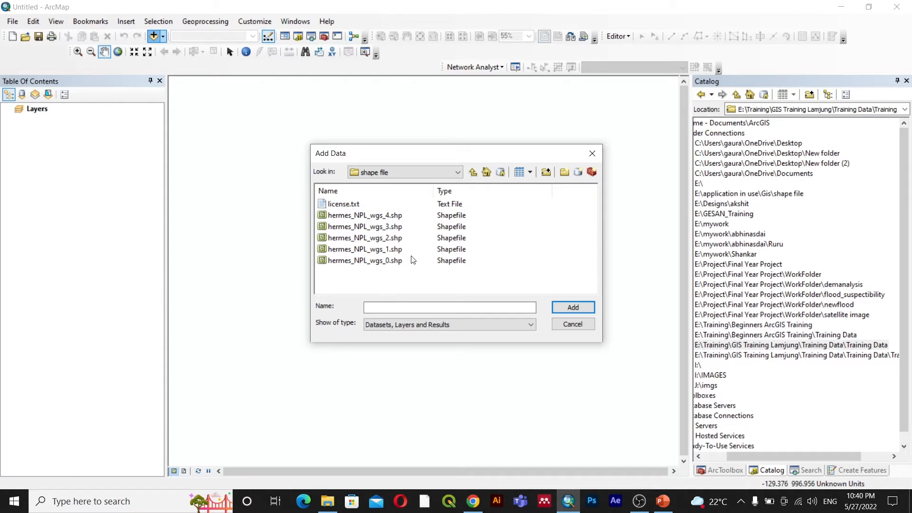
{"action": "left_click", "coordinate": [382, 216]}
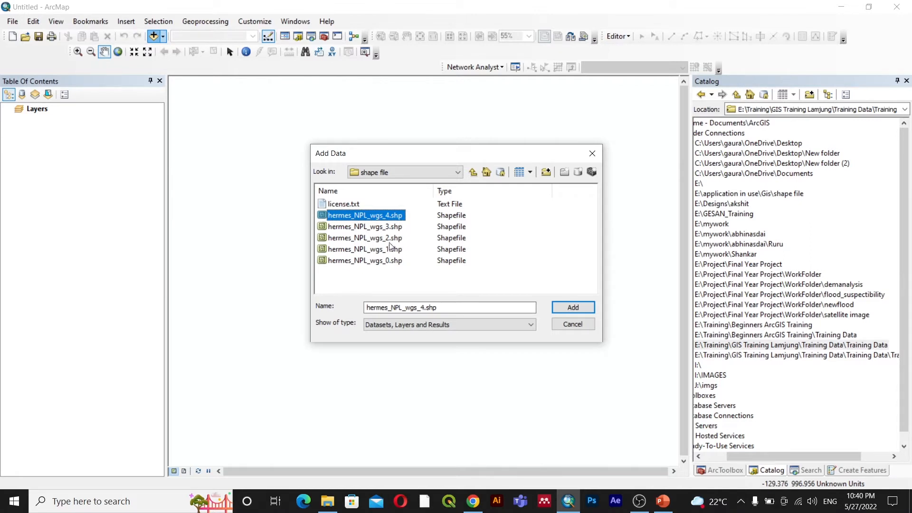
{"action": "left_click", "coordinate": [368, 228]}
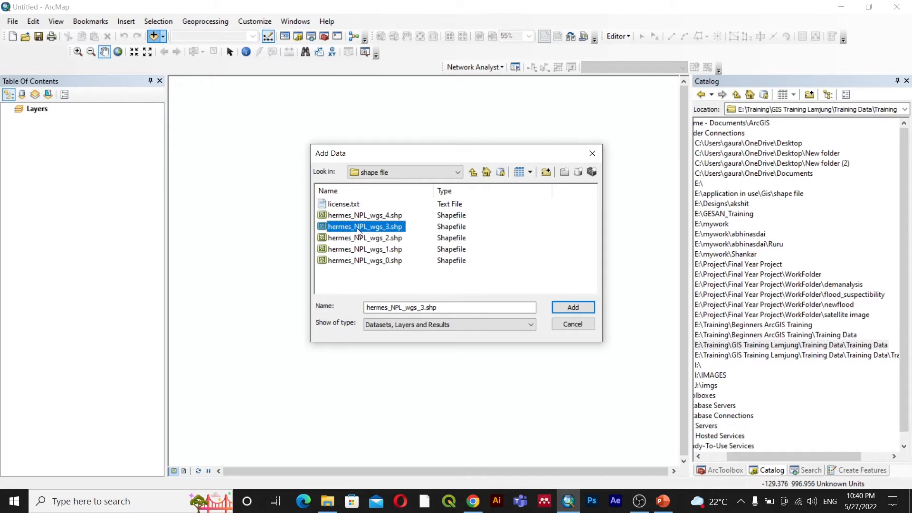
{"action": "left_click", "coordinate": [375, 240]}
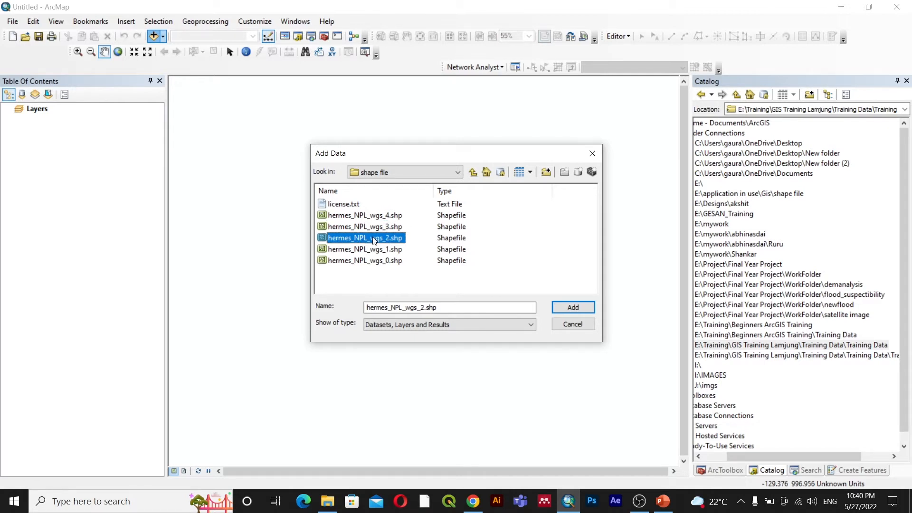
{"action": "left_click", "coordinate": [375, 250]}
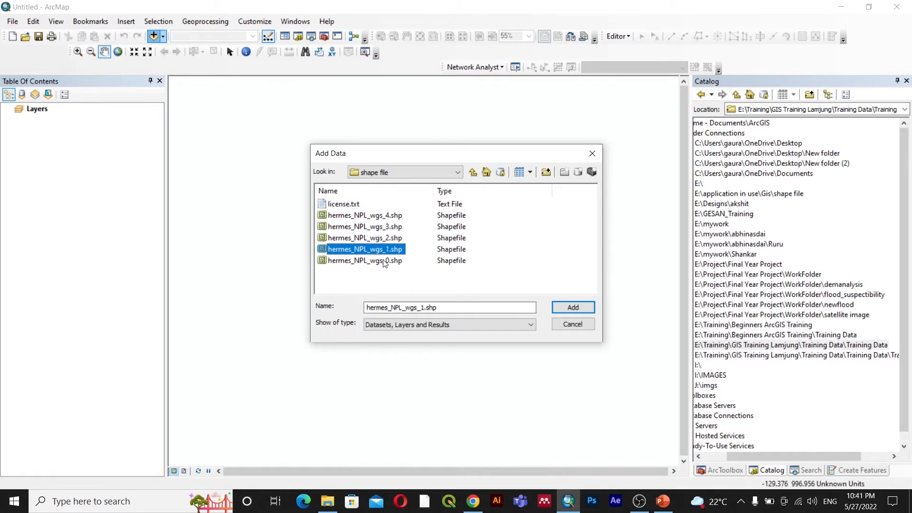
{"action": "left_click", "coordinate": [385, 261]}
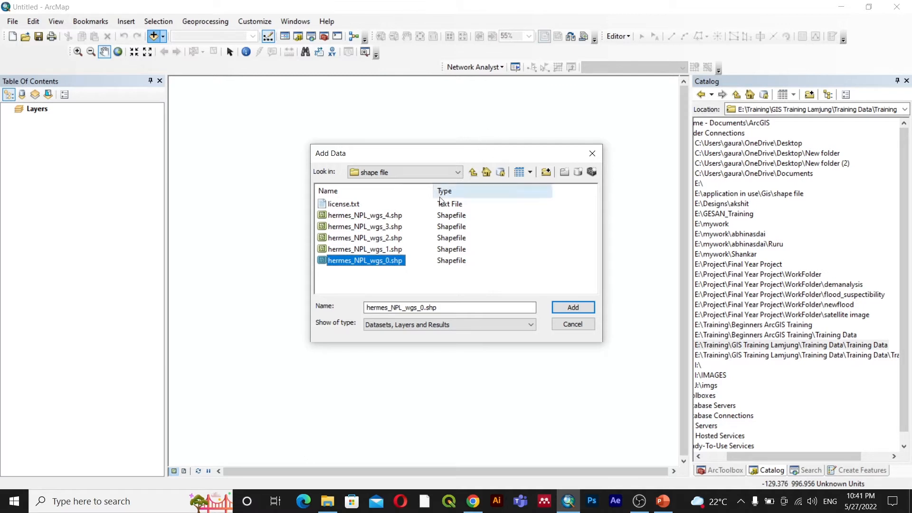
{"action": "left_click", "coordinate": [380, 240]}
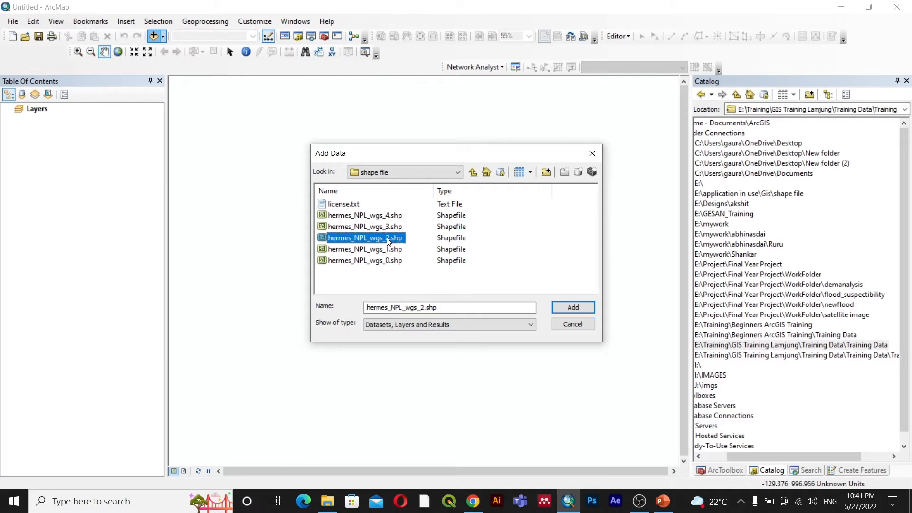
{"action": "left_click", "coordinate": [574, 308]}
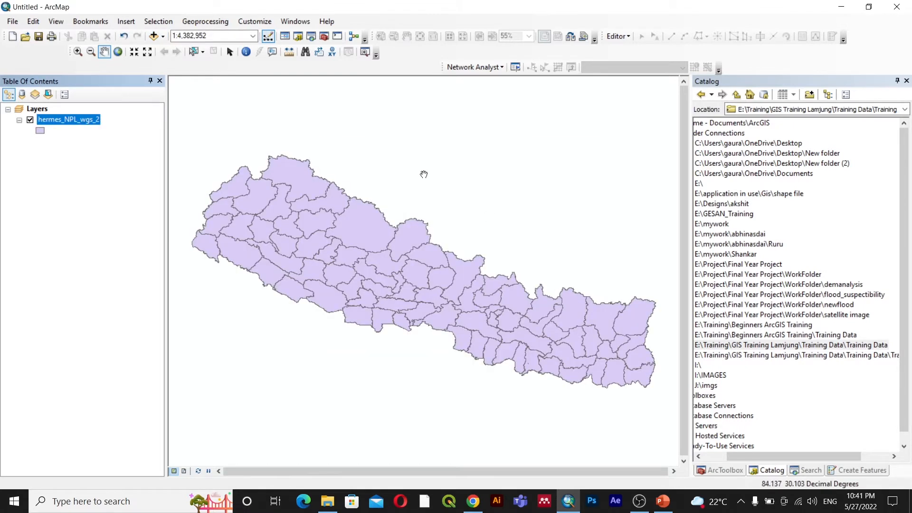
Step: Narrow the Table Of Contents pane to give the map more room
{"action": "mouse_move", "coordinate": [455, 239]}
{"action": "left_mouse_down"}
{"action": "mouse_move", "coordinate": [472, 177]}
{"action": "mouse_move", "coordinate": [453, 228]}
{"action": "left_mouse_up"}
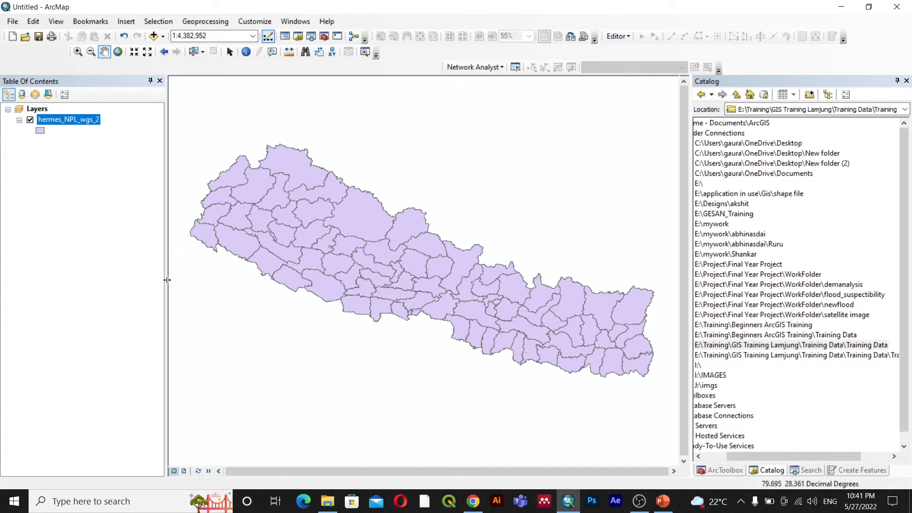
{"action": "left_click_drag", "start_coordinate": [167, 279], "coordinate": [145, 280]}
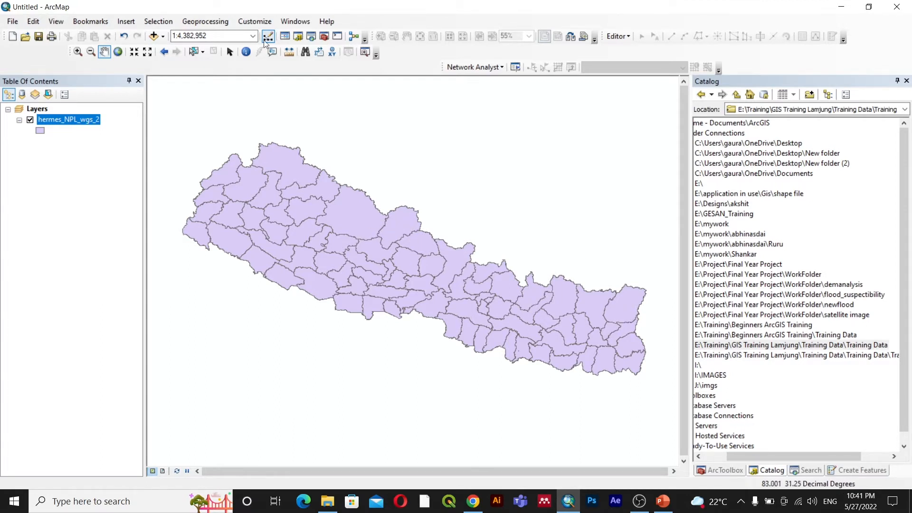
{"action": "right_click", "coordinate": [66, 120]}
{"action": "left_click", "coordinate": [50, 118]}
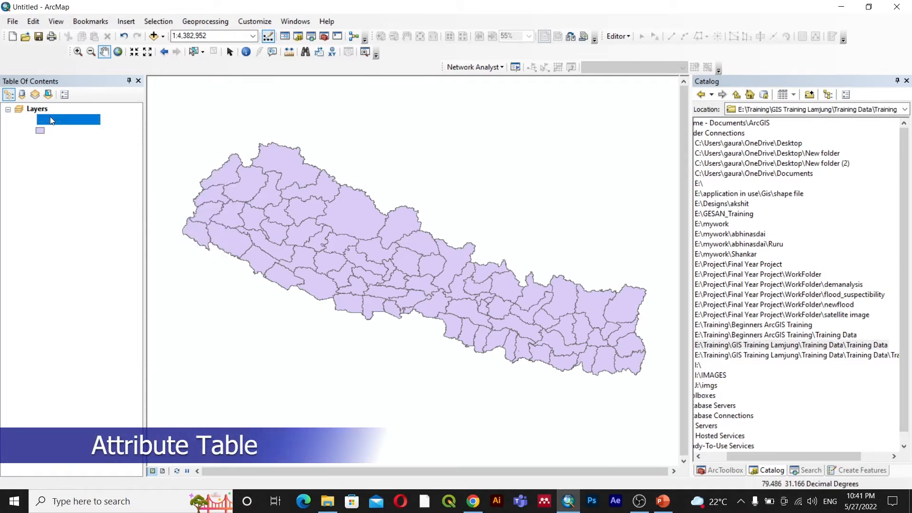
{"action": "left_click", "coordinate": [122, 131]}
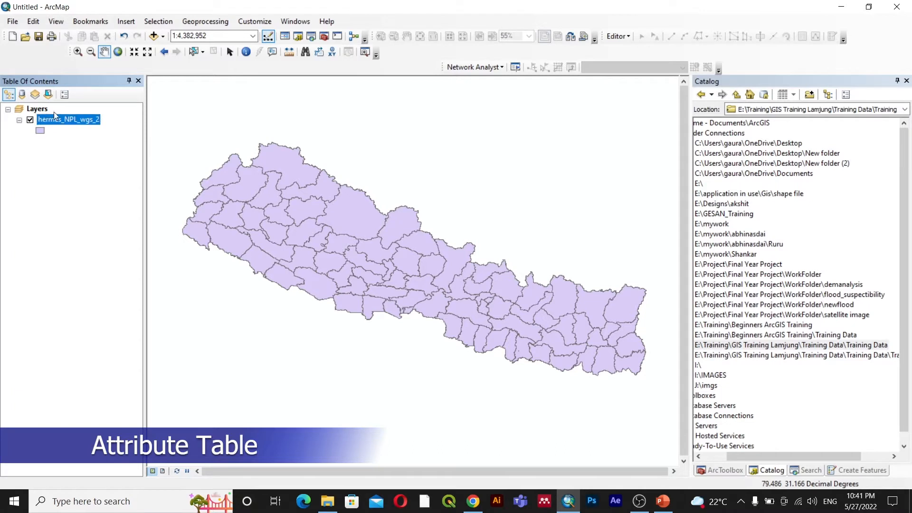
Step: Look at the layer listed by source, by visibility and by selection, and return to the drawing-order list
{"action": "left_click", "coordinate": [22, 96]}
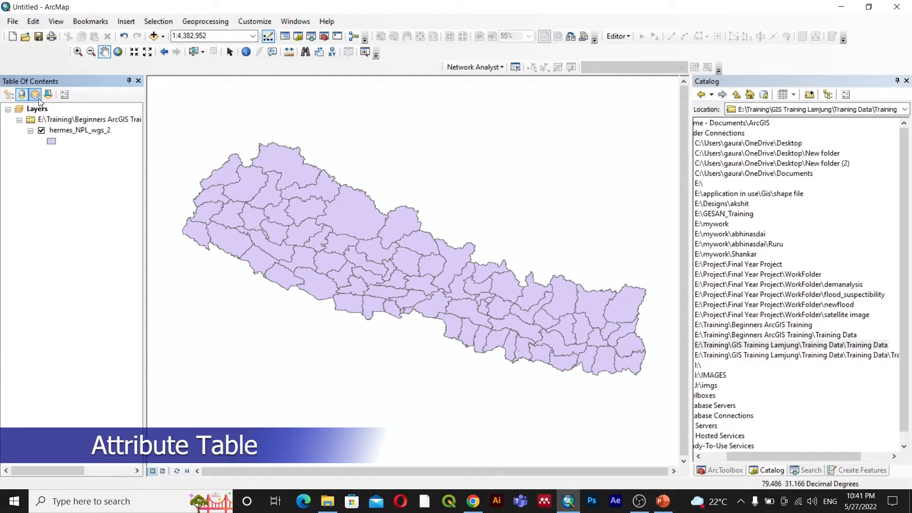
{"action": "left_click", "coordinate": [38, 97]}
{"action": "left_click", "coordinate": [50, 97]}
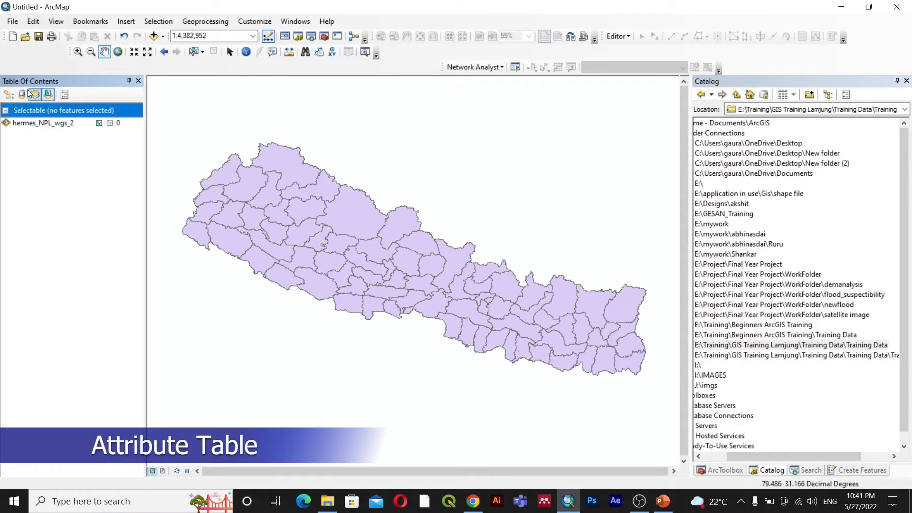
{"action": "left_click", "coordinate": [10, 95]}
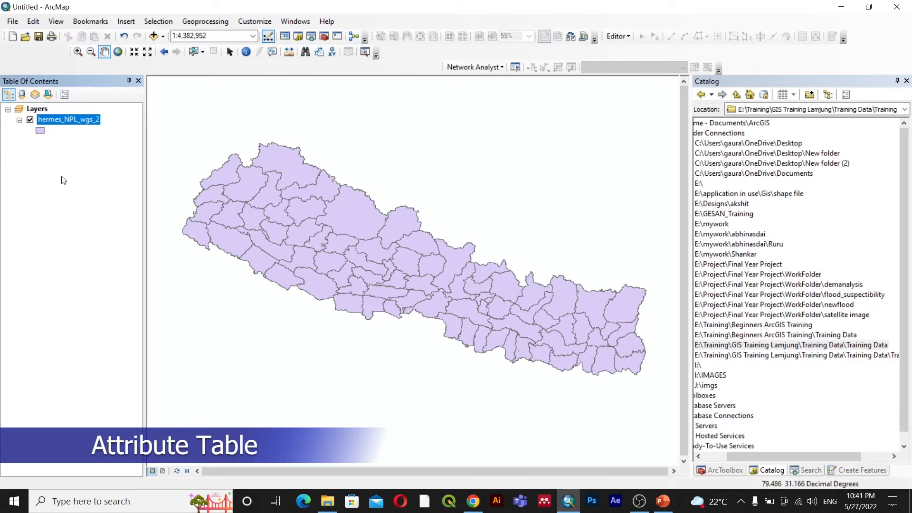
Step: Open the attribute table of hermes_NPL_wgs_2 and arrange its window and the map so both are visible side by side
{"action": "right_click", "coordinate": [50, 123]}
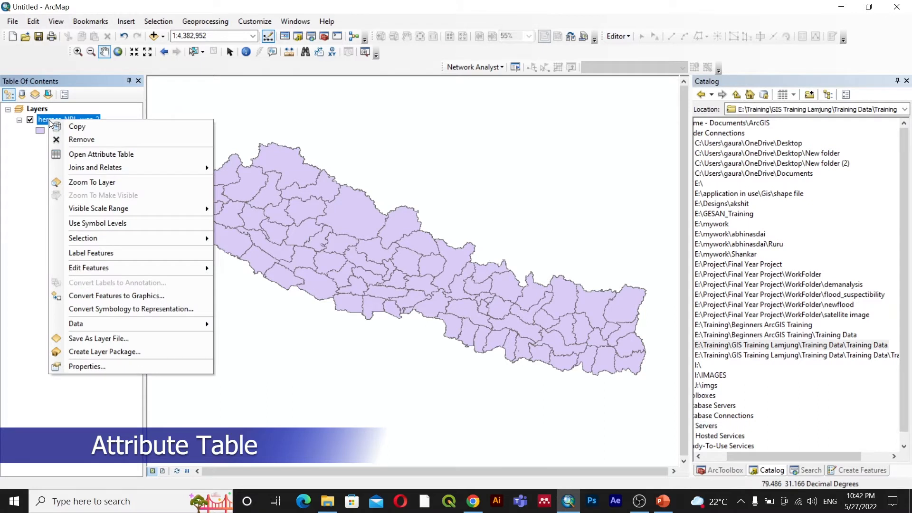
{"action": "left_click", "coordinate": [106, 156]}
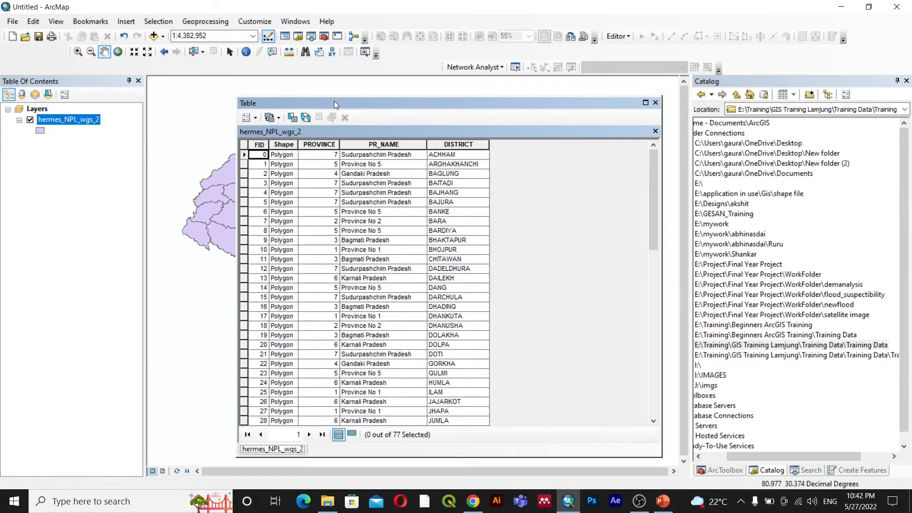
{"action": "left_click_drag", "start_coordinate": [334, 101], "coordinate": [361, 97]}
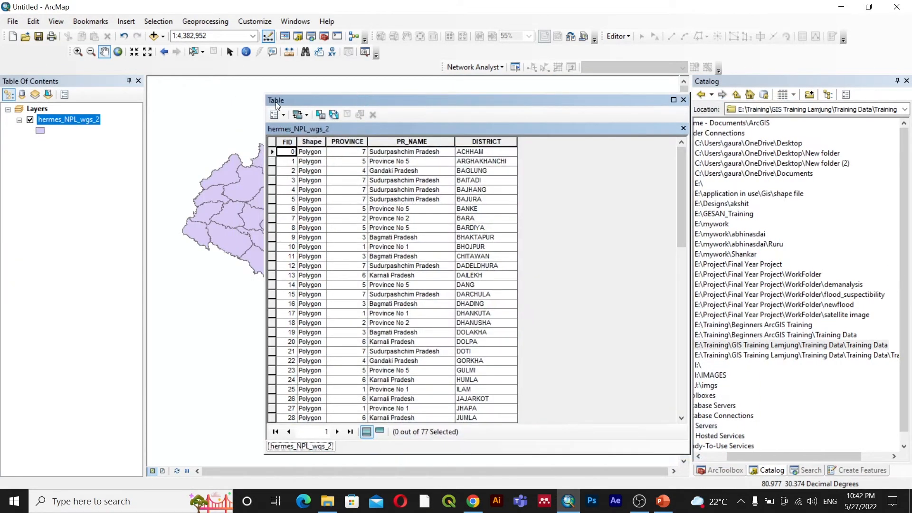
{"action": "left_click_drag", "start_coordinate": [269, 114], "coordinate": [365, 115]}
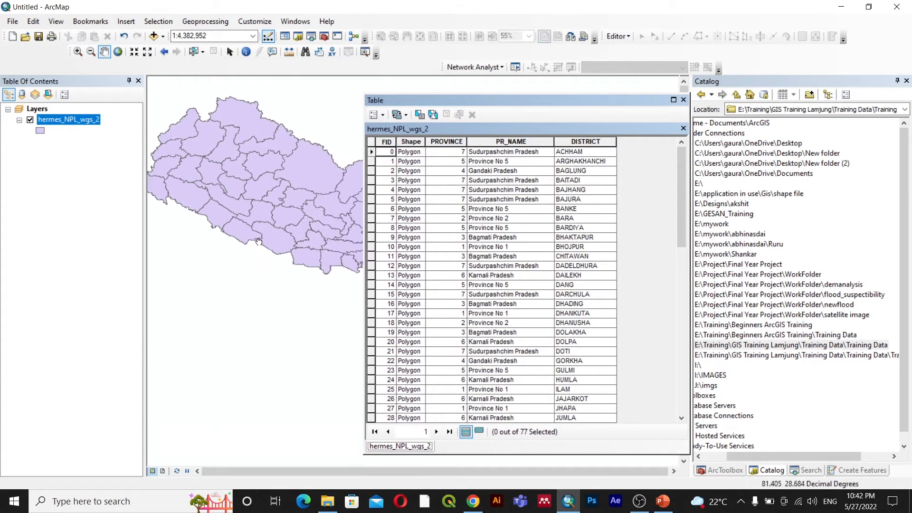
{"action": "left_click_drag", "start_coordinate": [298, 284], "coordinate": [235, 204]}
{"action": "scroll", "coordinate": [239, 218], "scroll_direction": "down", "scroll_amount": 2}
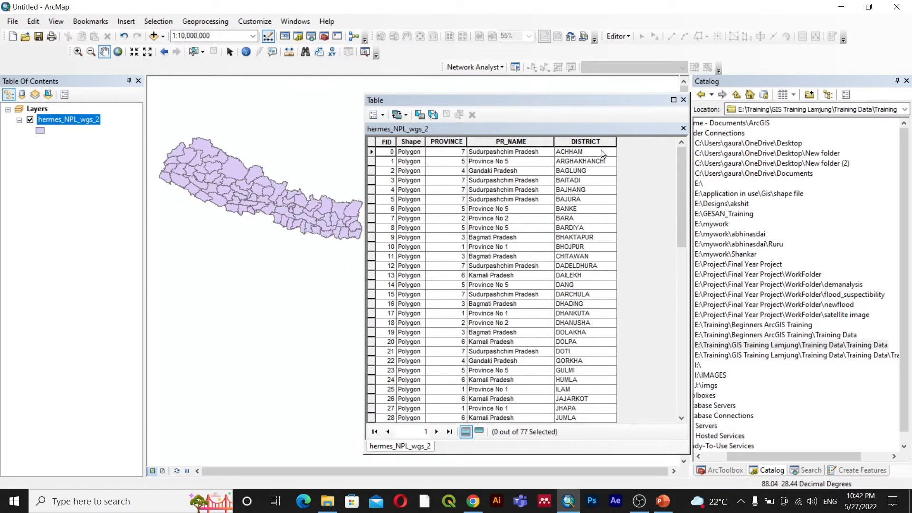
Step: Examine the DISTRICT, PROVINCE and PR_NAME columns of the attribute table
{"action": "left_click", "coordinate": [588, 153]}
{"action": "left_click", "coordinate": [589, 163]}
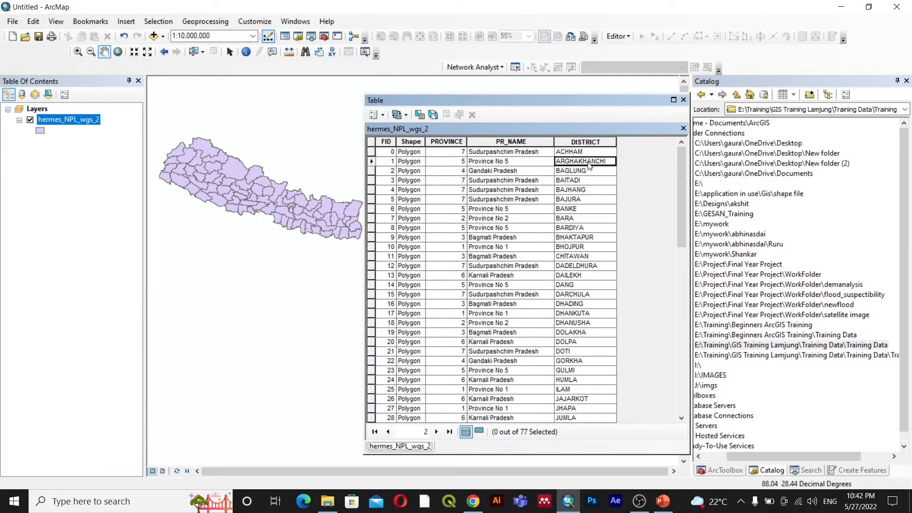
{"action": "left_click", "coordinate": [588, 172]}
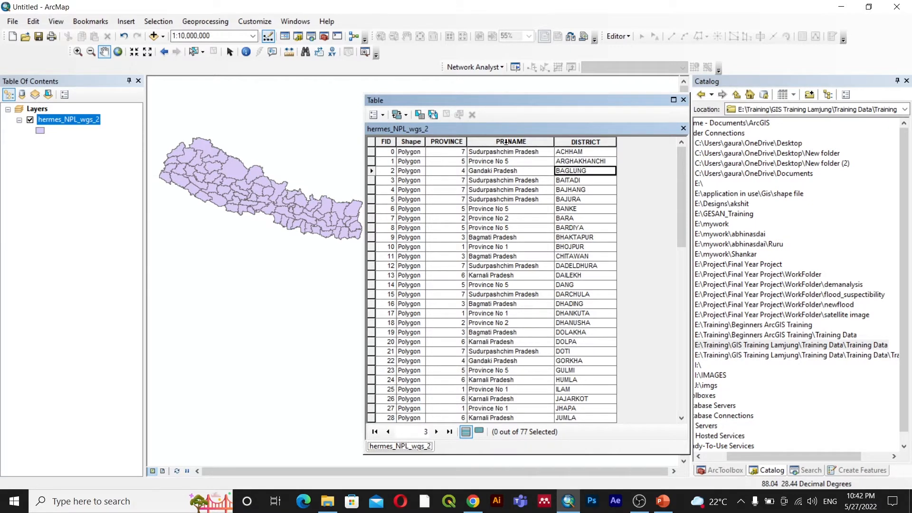
{"action": "left_click", "coordinate": [442, 142]}
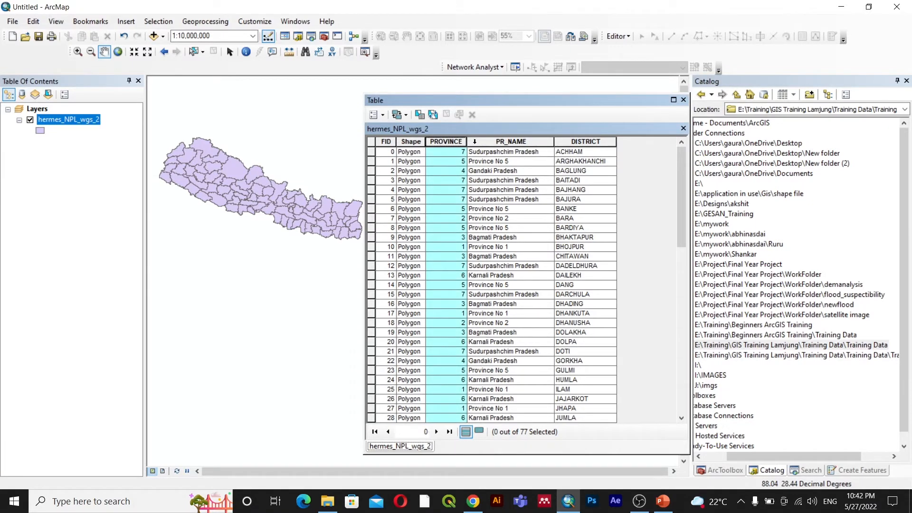
{"action": "scroll", "coordinate": [432, 314], "scroll_direction": "down", "scroll_amount": 6}
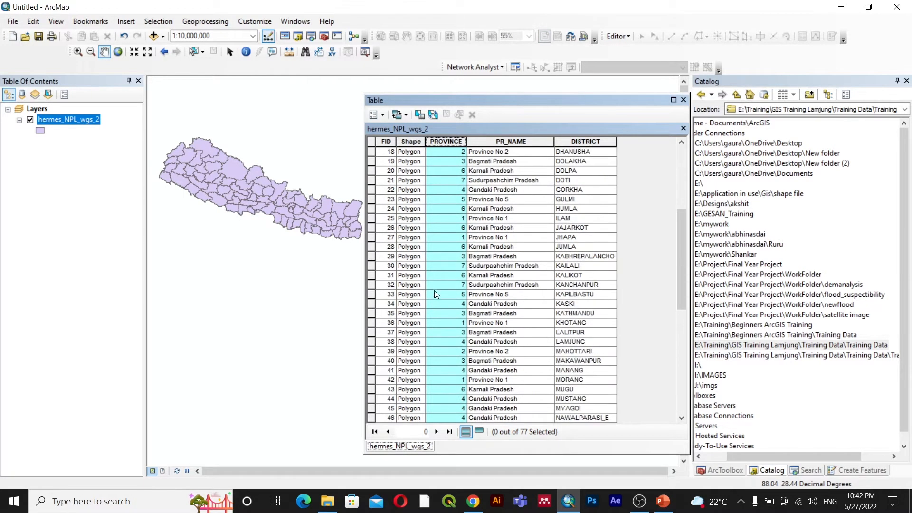
{"action": "scroll", "coordinate": [439, 266], "scroll_direction": "up", "scroll_amount": 6}
{"action": "left_click", "coordinate": [499, 142]}
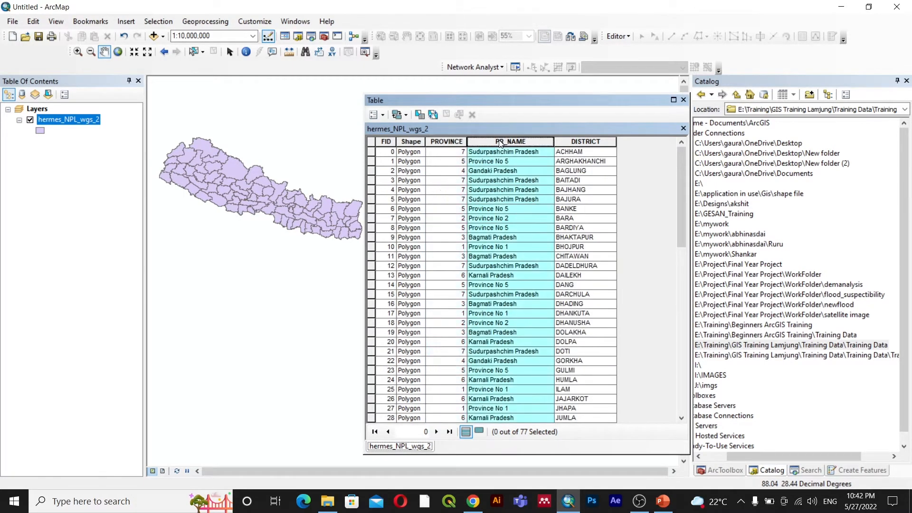
Step: Select the ACHHAM record in the attribute table and inspect its polygon on the map
{"action": "left_click", "coordinate": [371, 152]}
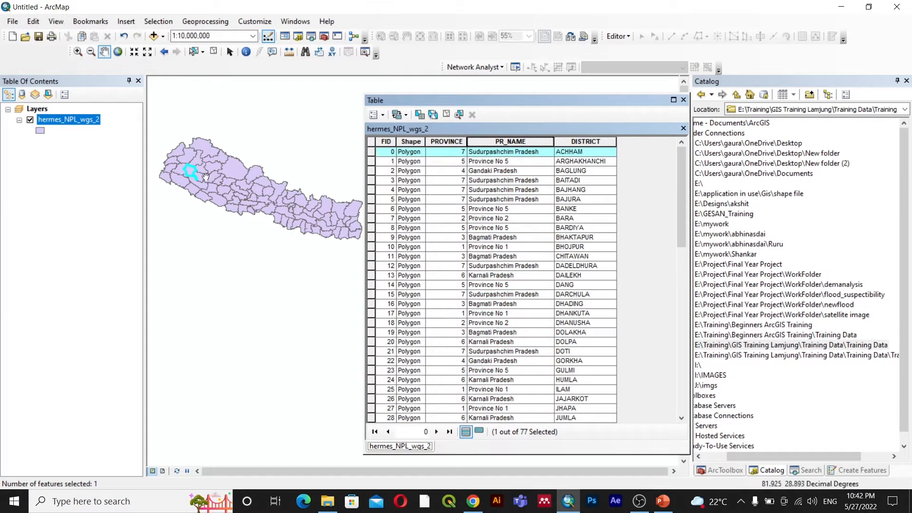
{"action": "scroll", "coordinate": [206, 176], "scroll_direction": "up", "scroll_amount": 2}
{"action": "left_click_drag", "start_coordinate": [207, 176], "coordinate": [254, 201]}
{"action": "scroll", "coordinate": [259, 199], "scroll_direction": "up", "scroll_amount": 1}
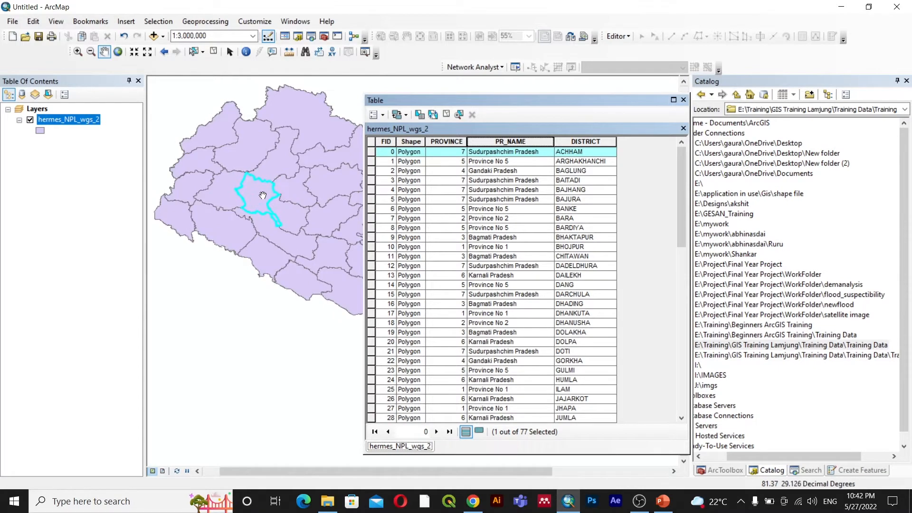
{"action": "left_click_drag", "start_coordinate": [270, 221], "coordinate": [258, 226]}
Step: Select the BAITADI record and the BAGLUNG record in turn, and locate the highlighted district on the map
{"action": "left_click", "coordinate": [371, 181]}
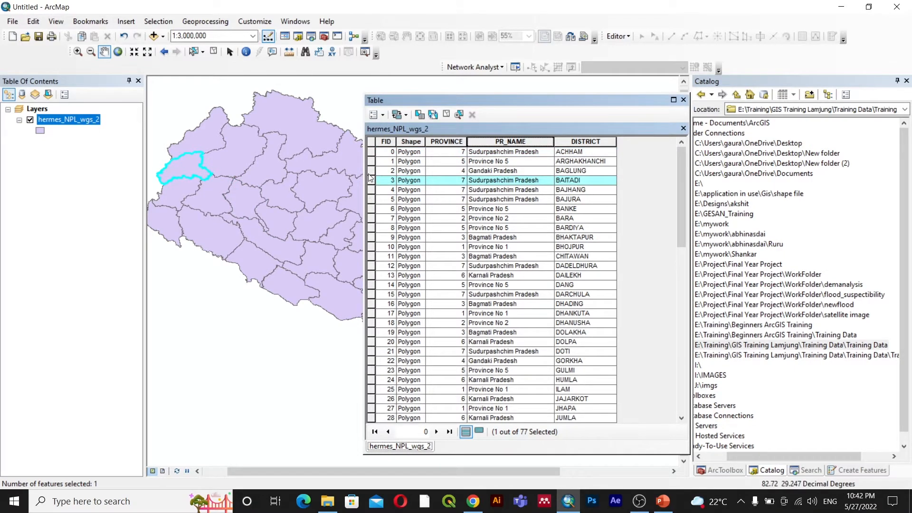
{"action": "left_click", "coordinate": [370, 171]}
{"action": "left_click_drag", "start_coordinate": [312, 215], "coordinate": [262, 203]}
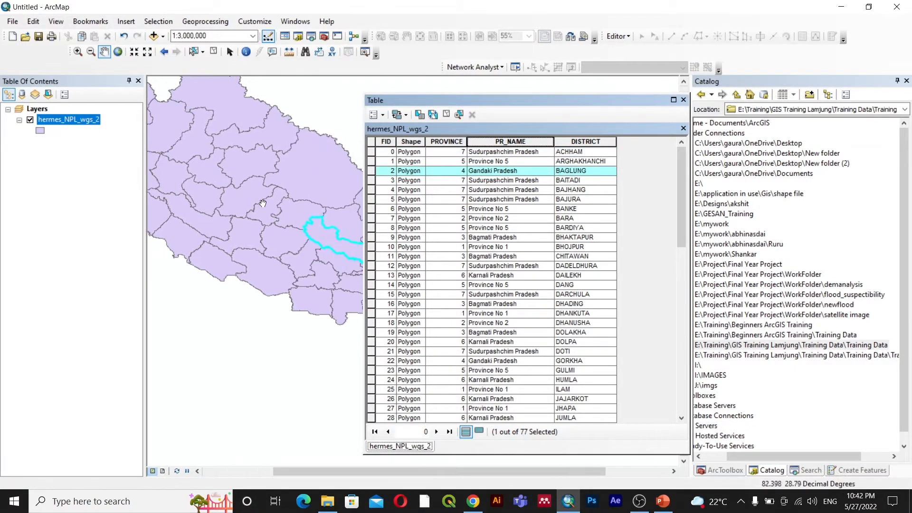
{"action": "left_click_drag", "start_coordinate": [333, 233], "coordinate": [280, 219]}
{"action": "scroll", "coordinate": [276, 217], "scroll_direction": "down", "scroll_amount": 1}
{"action": "scroll", "coordinate": [274, 218], "scroll_direction": "up", "scroll_amount": 4}
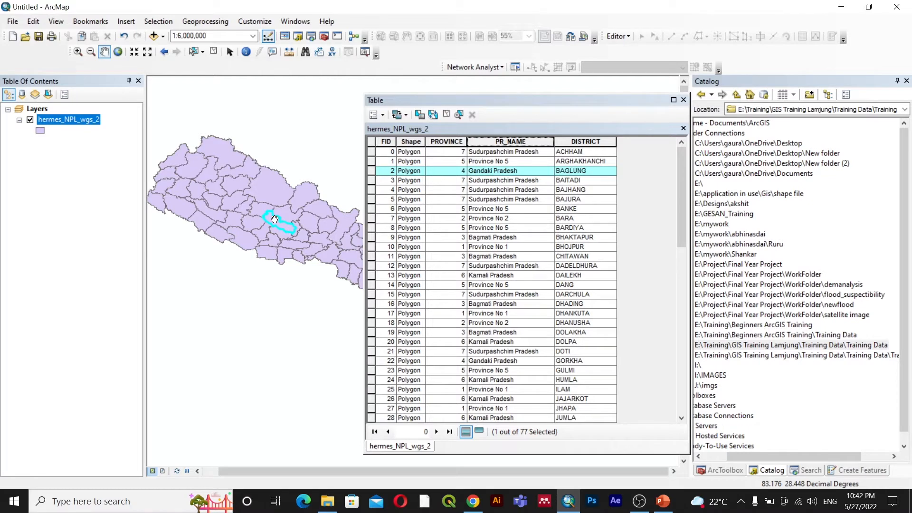
{"action": "scroll", "coordinate": [241, 198], "scroll_direction": "up", "scroll_amount": 1}
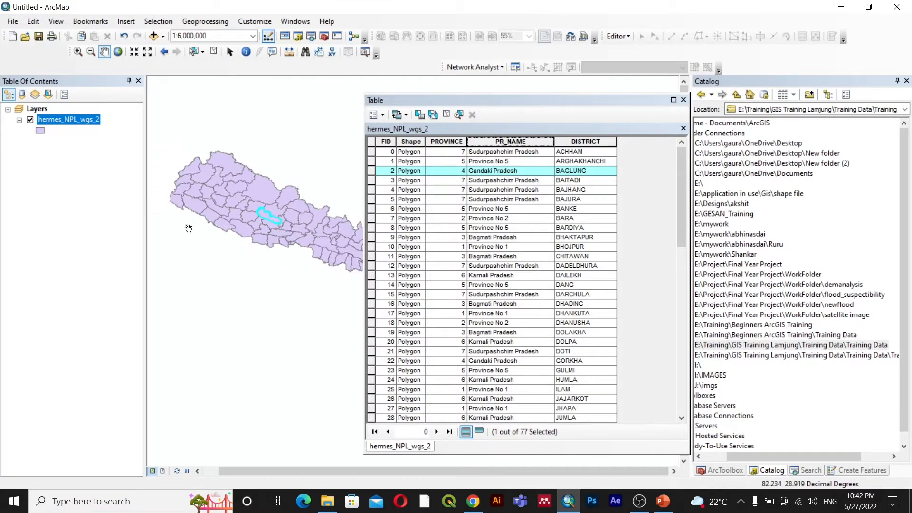
{"action": "scroll", "coordinate": [188, 228], "scroll_direction": "up", "scroll_amount": 1}
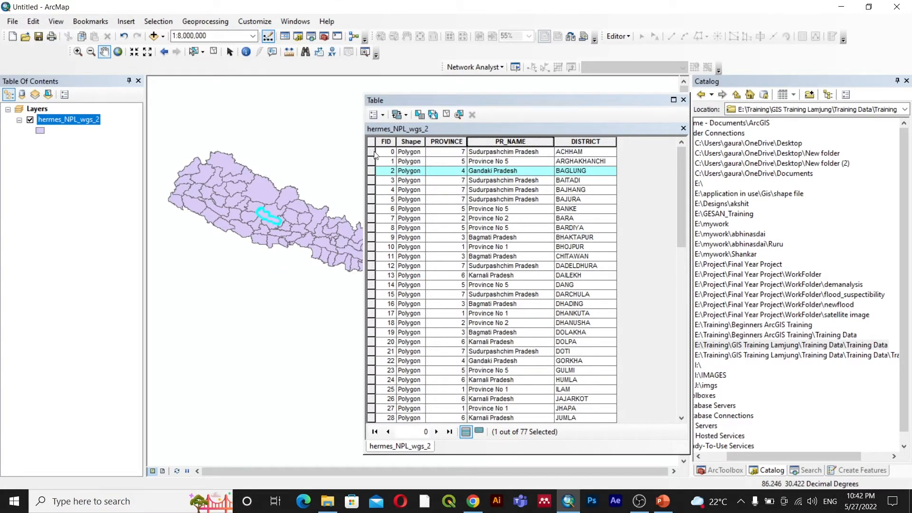
Step: Close the attribute table and clear the selected features in all layers
{"action": "left_click", "coordinate": [683, 100]}
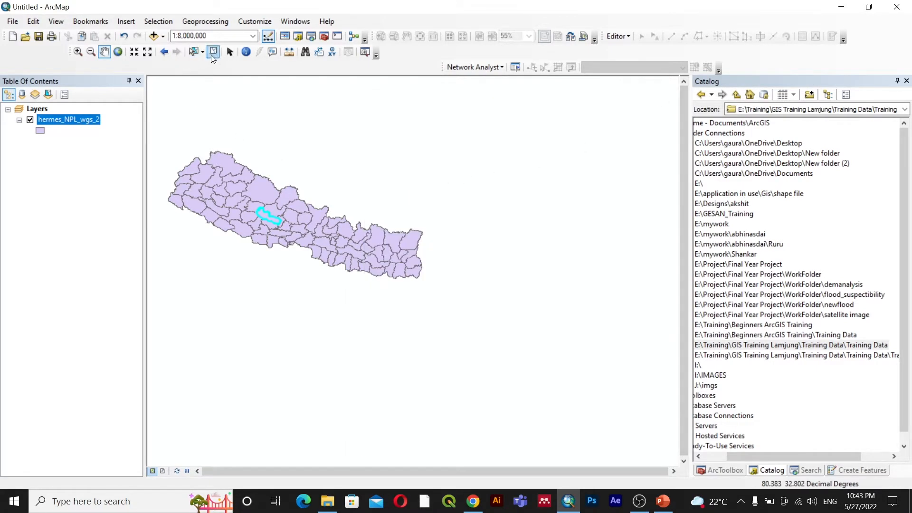
{"action": "scroll", "coordinate": [253, 233], "scroll_direction": "down", "scroll_amount": 1}
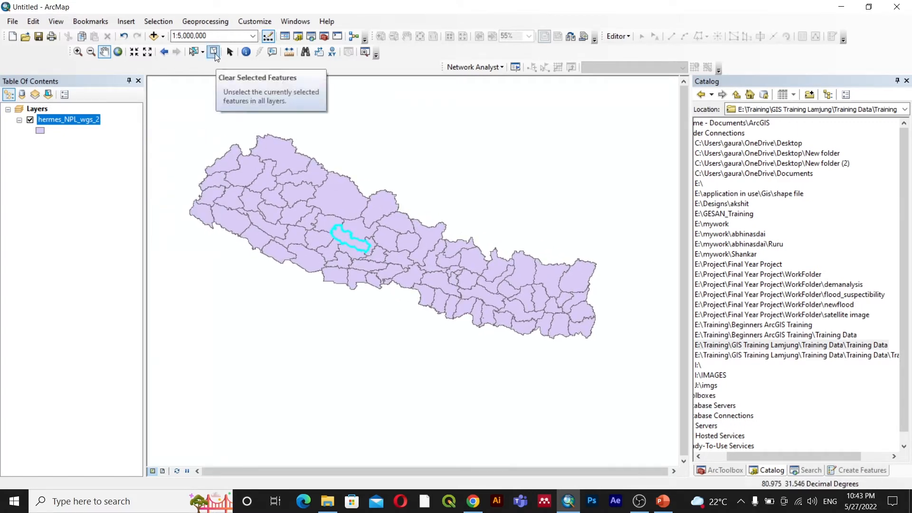
{"action": "left_click", "coordinate": [214, 52]}
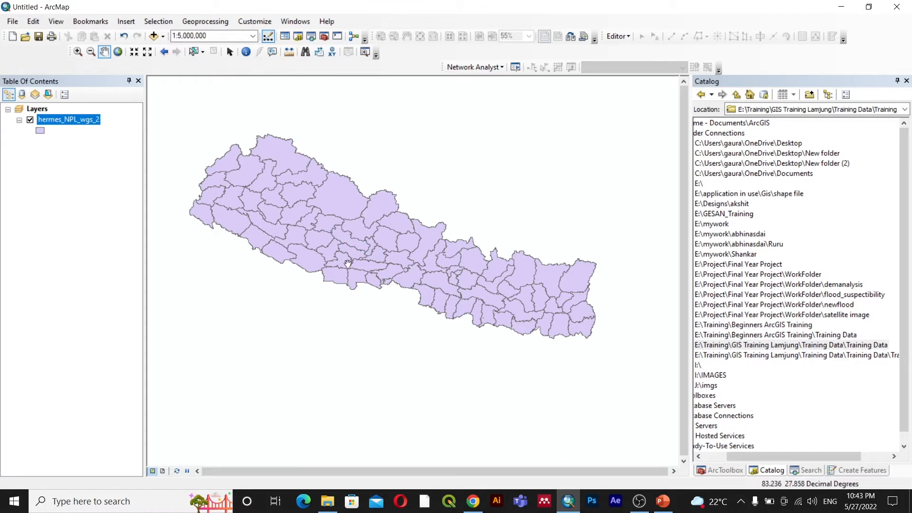
{"action": "left_click_drag", "start_coordinate": [417, 211], "coordinate": [447, 229]}
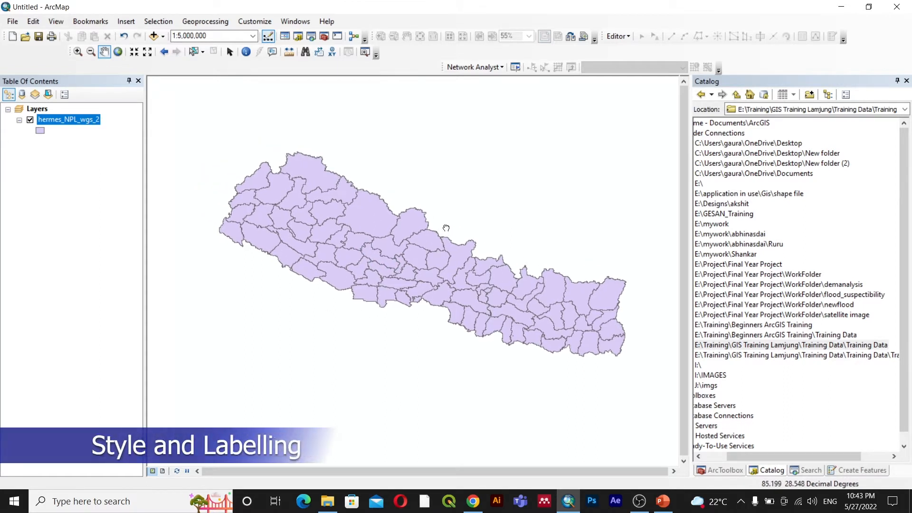
{"action": "left_click_drag", "start_coordinate": [401, 287], "coordinate": [394, 284]}
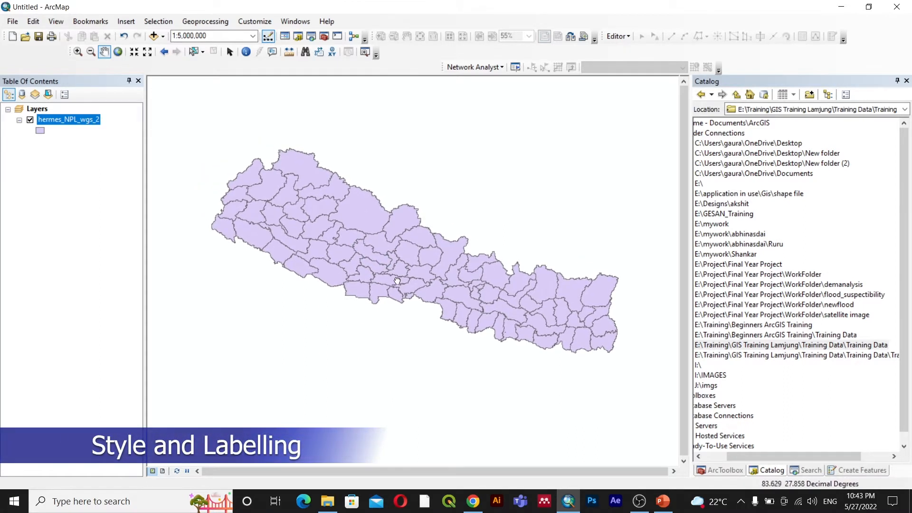
{"action": "right_click", "coordinate": [60, 124]}
{"action": "left_click", "coordinate": [38, 119]}
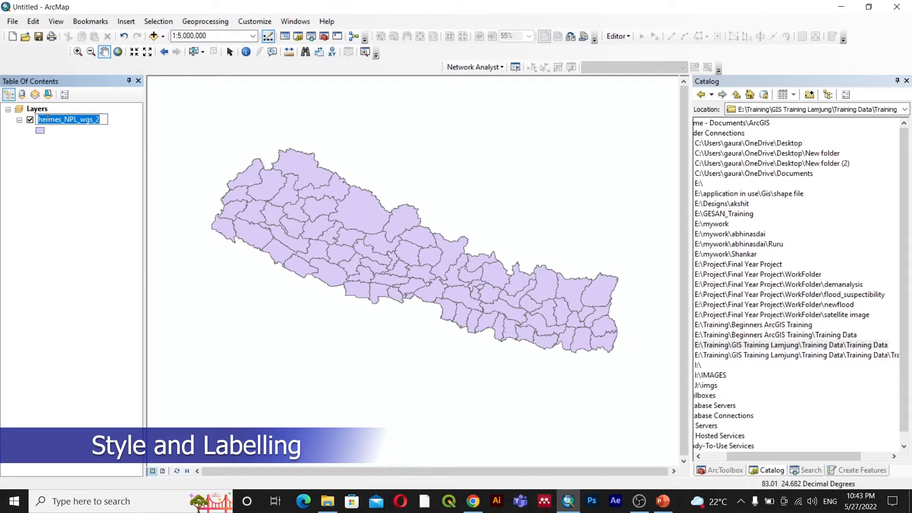
{"action": "left_click", "coordinate": [75, 133]}
{"action": "scroll", "coordinate": [373, 232], "scroll_direction": "up", "scroll_amount": 1}
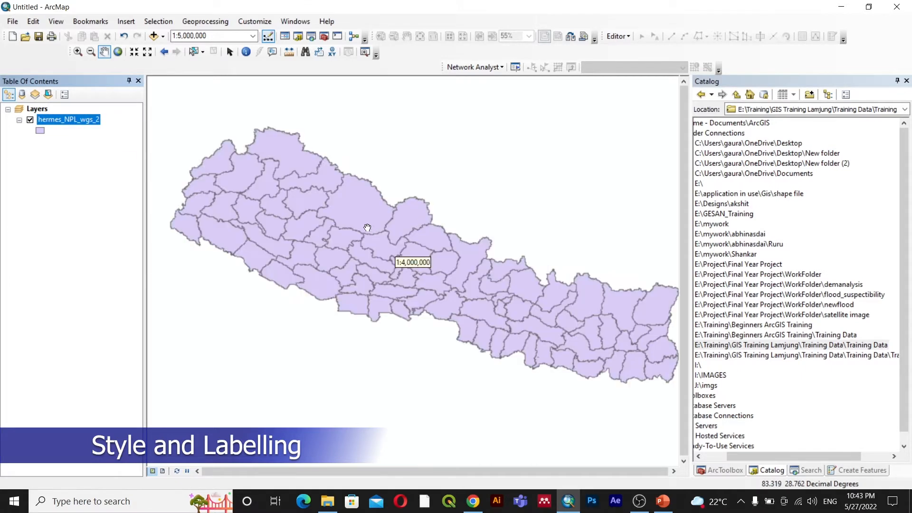
Step: Reopen the attribute table of hermes_NPL_wgs_2, read through the district names and close it
{"action": "right_click", "coordinate": [77, 124]}
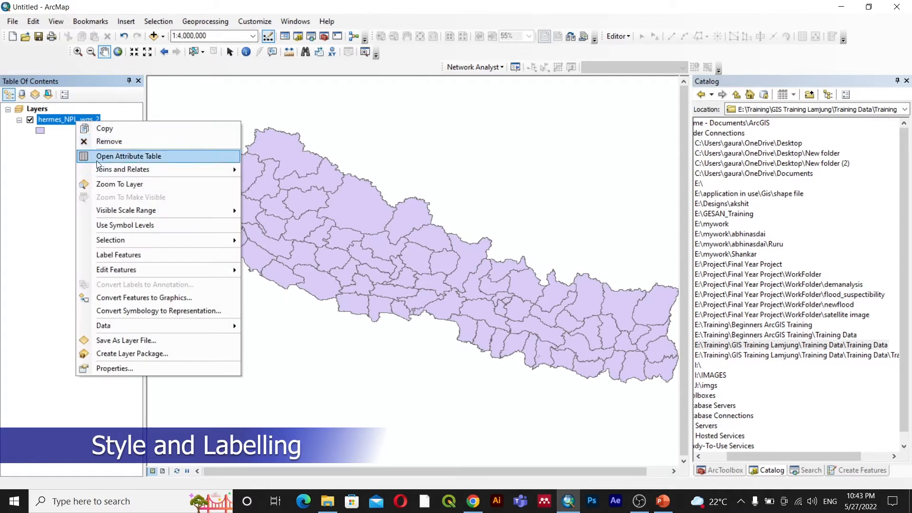
{"action": "left_click", "coordinate": [100, 154]}
{"action": "scroll", "coordinate": [588, 261], "scroll_direction": "down", "scroll_amount": 12}
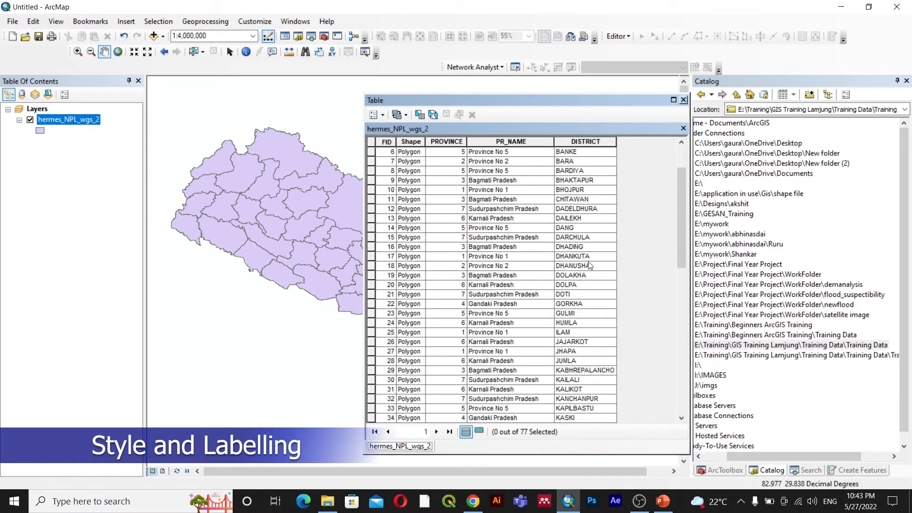
{"action": "scroll", "coordinate": [588, 263], "scroll_direction": "up", "scroll_amount": 4}
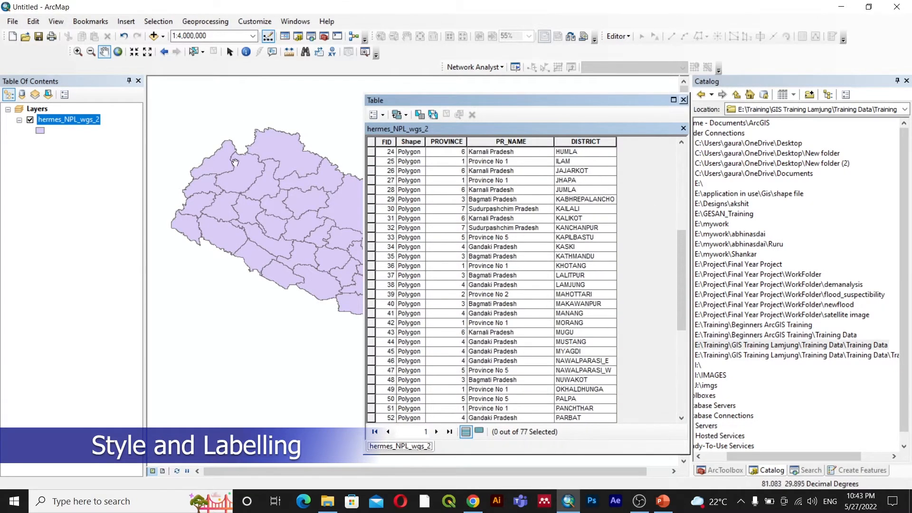
{"action": "scroll", "coordinate": [583, 203], "scroll_direction": "up", "scroll_amount": 8}
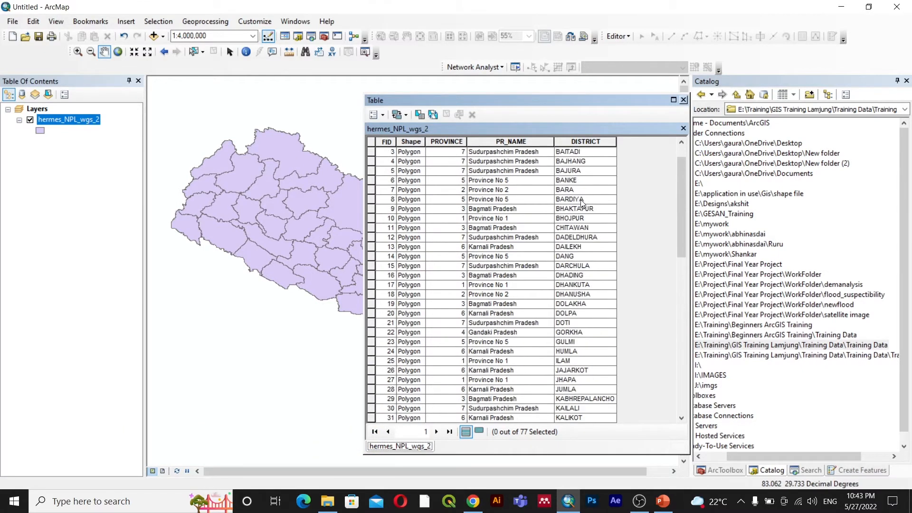
{"action": "left_click", "coordinate": [684, 101]}
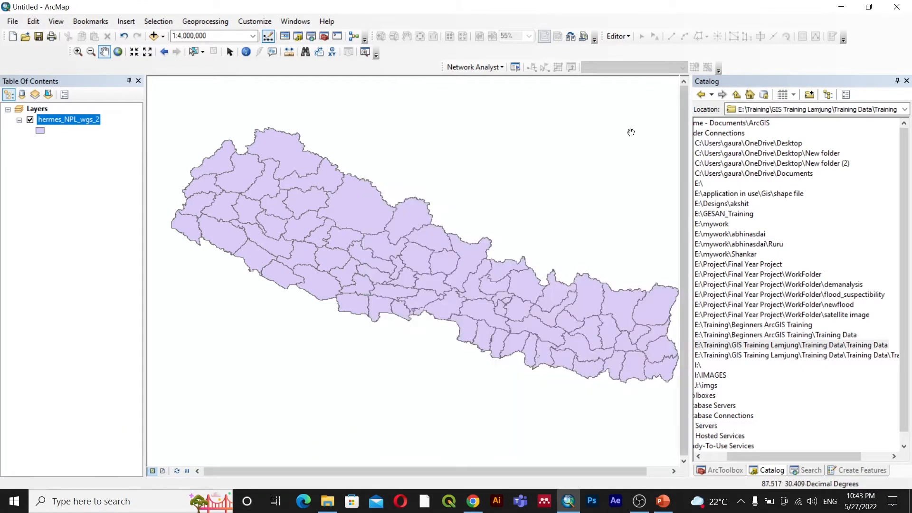
Step: Set the label field of hermes_NPL_wgs_2 to DISTRICT and turn on labelling of its features
{"action": "scroll", "coordinate": [427, 227], "scroll_direction": "up", "scroll_amount": 1}
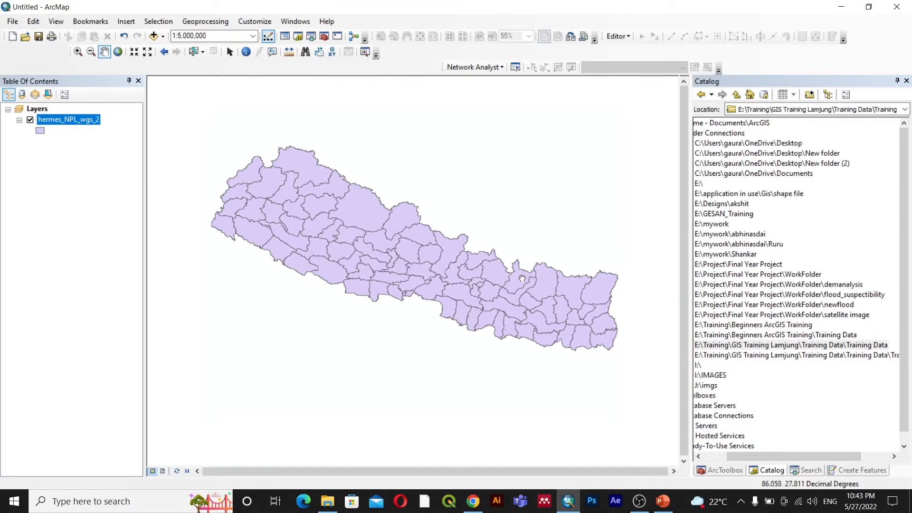
{"action": "right_click", "coordinate": [70, 125]}
{"action": "left_click", "coordinate": [138, 368]}
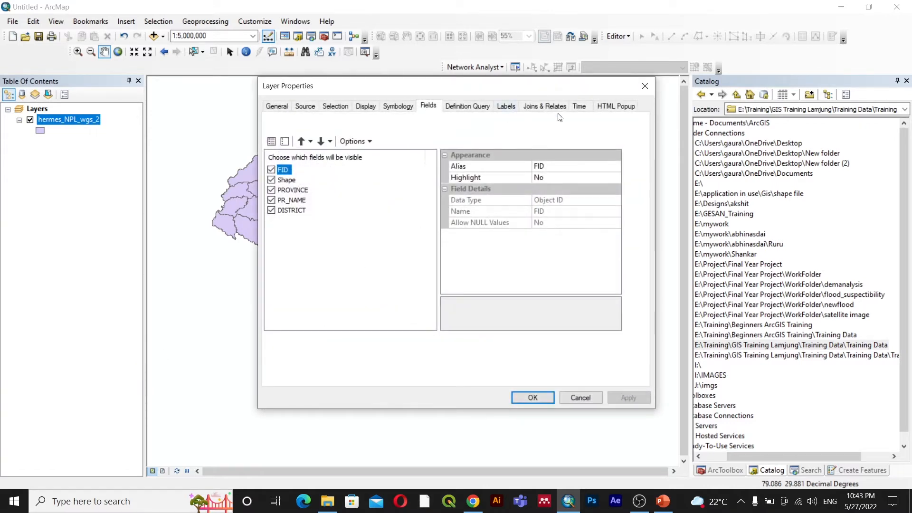
{"action": "left_click", "coordinate": [506, 106]}
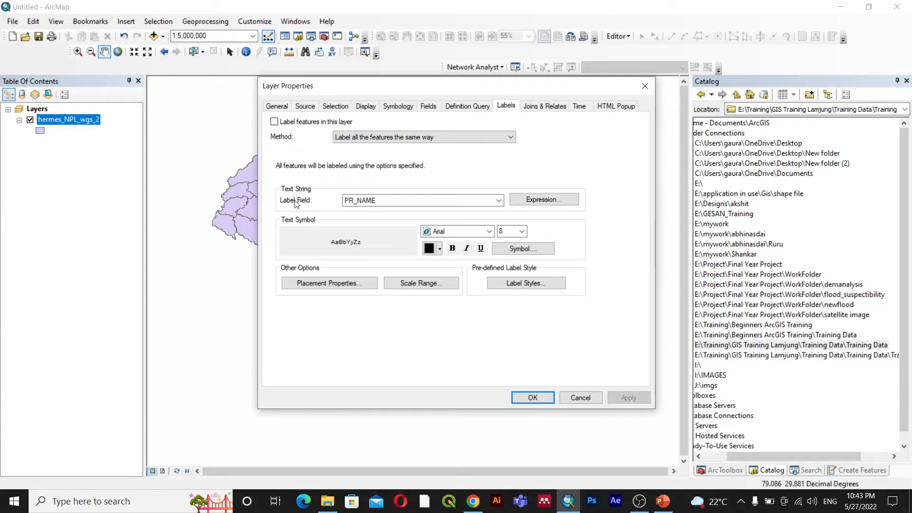
{"action": "left_click", "coordinate": [490, 200]}
{"action": "left_click", "coordinate": [367, 235]}
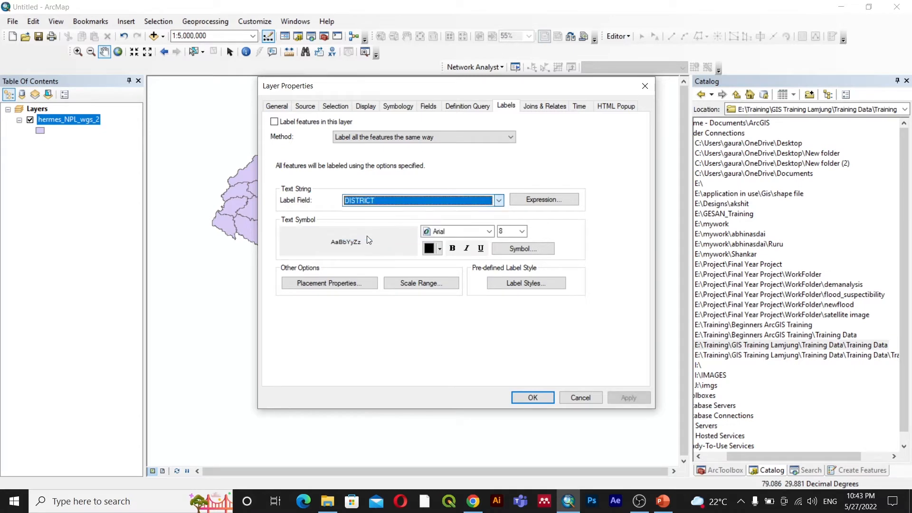
{"action": "left_click", "coordinate": [623, 397]}
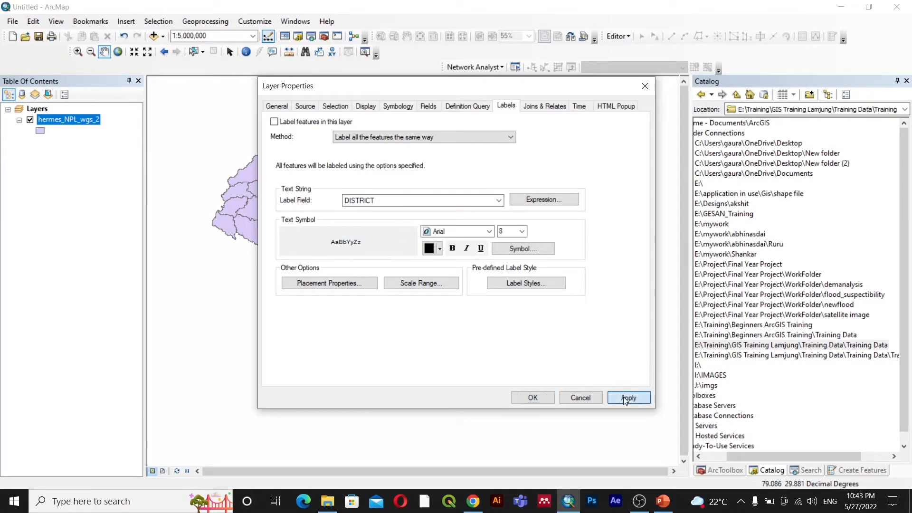
{"action": "left_click", "coordinate": [545, 395]}
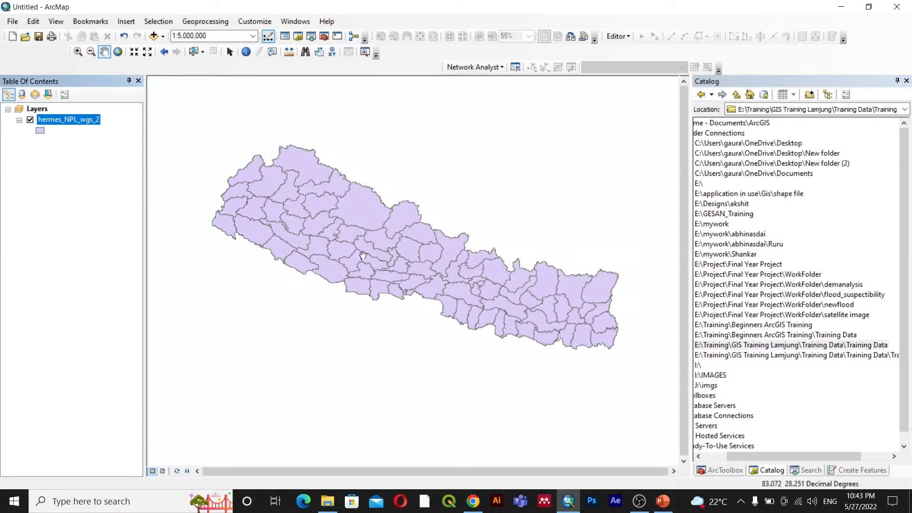
{"action": "right_click", "coordinate": [52, 121]}
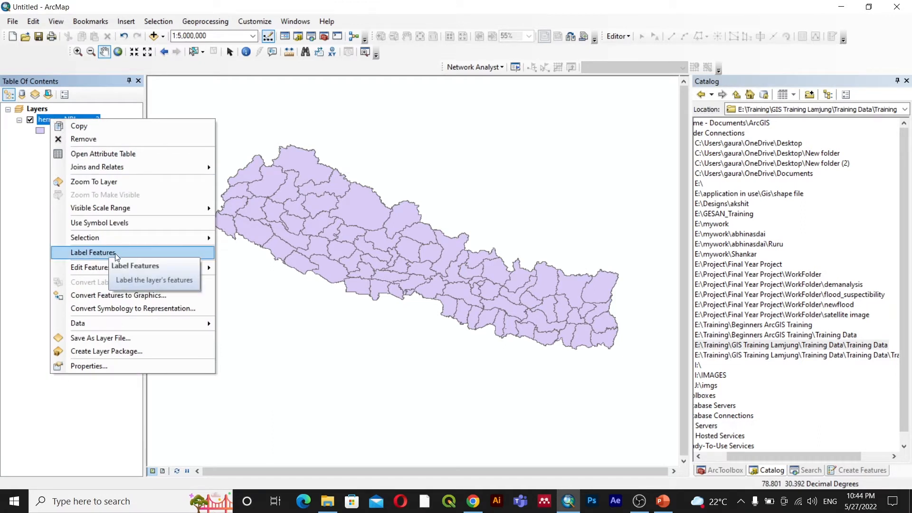
{"action": "left_click", "coordinate": [117, 252]}
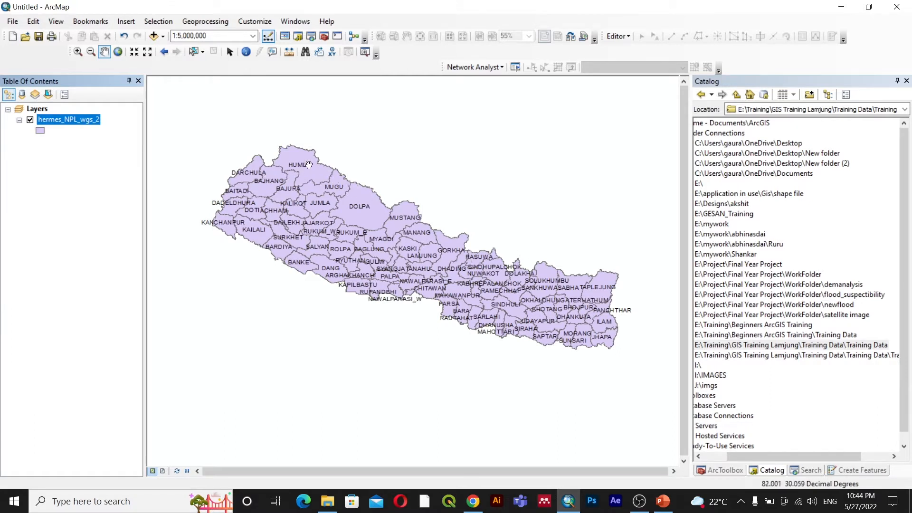
Step: Set the district label font size to 6, apply it to the map, and turn the layer's labels off
{"action": "right_click", "coordinate": [90, 124]}
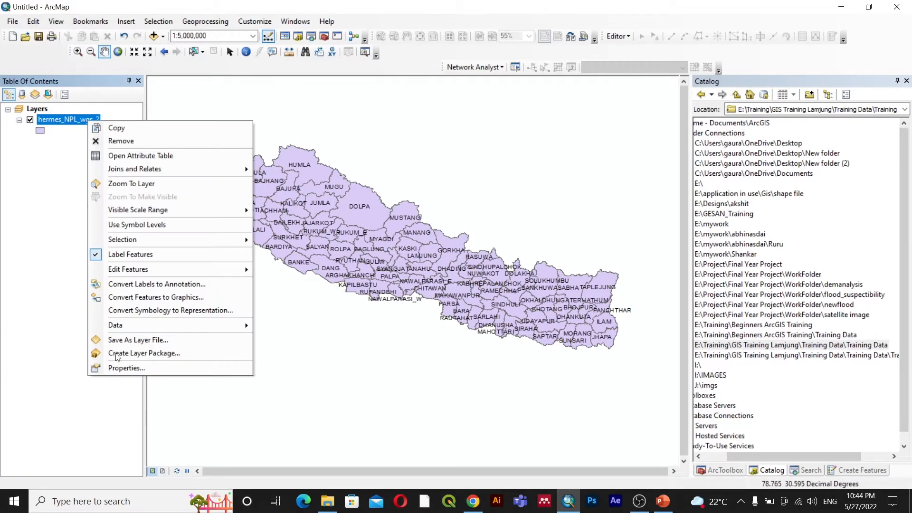
{"action": "left_click", "coordinate": [127, 369]}
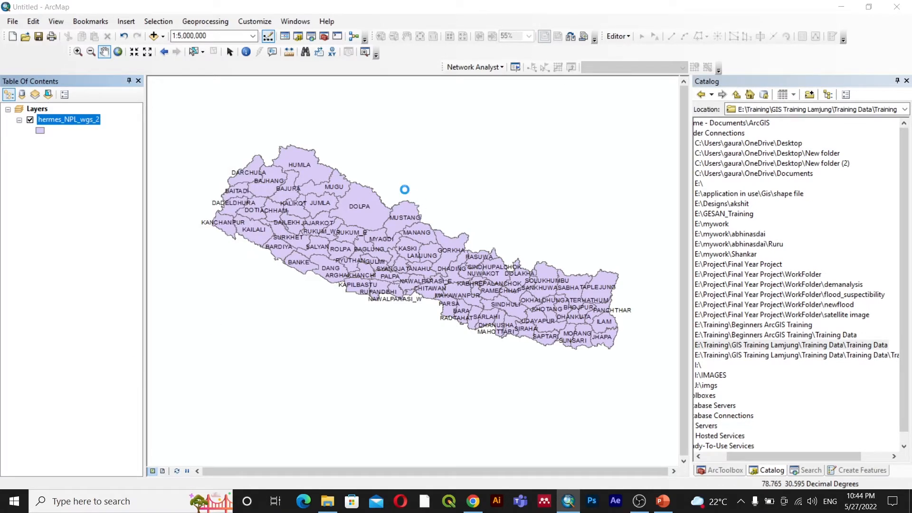
{"action": "left_click_drag", "start_coordinate": [440, 90], "coordinate": [639, 121]}
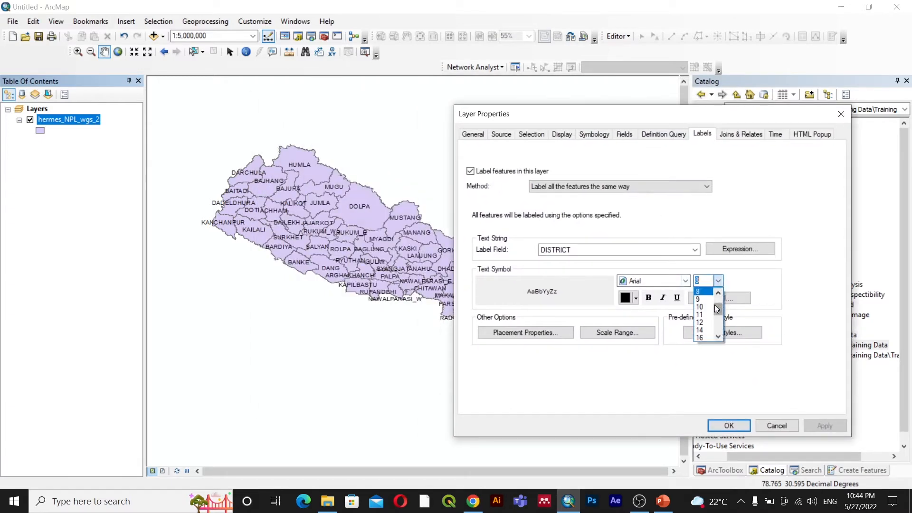
{"action": "left_click", "coordinate": [698, 299]}
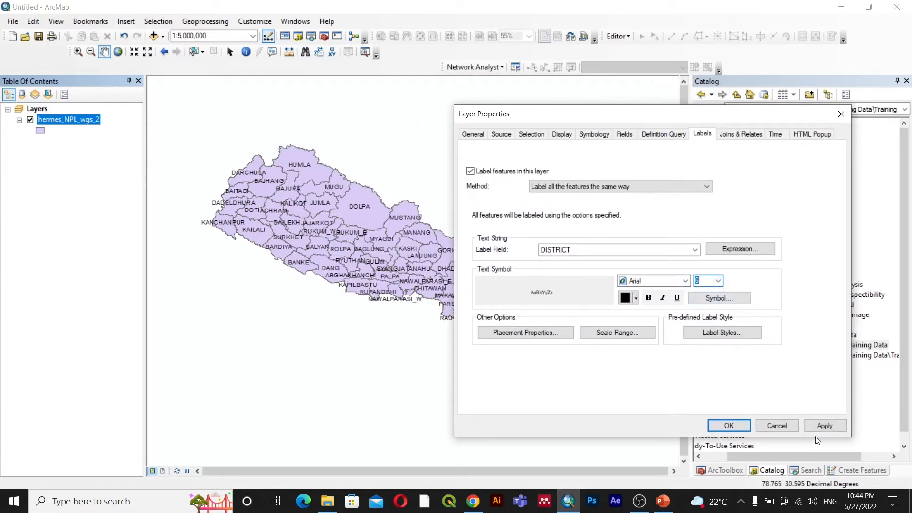
{"action": "left_click", "coordinate": [834, 425]}
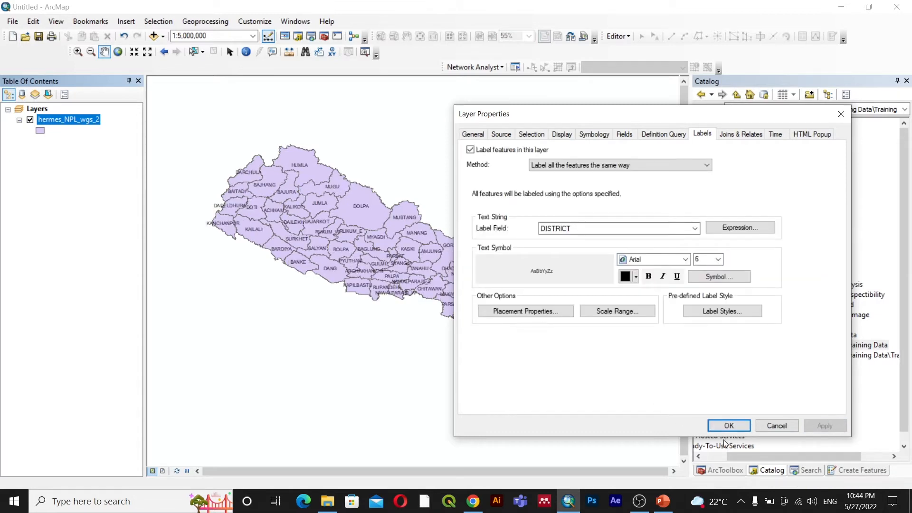
{"action": "left_click", "coordinate": [734, 428]}
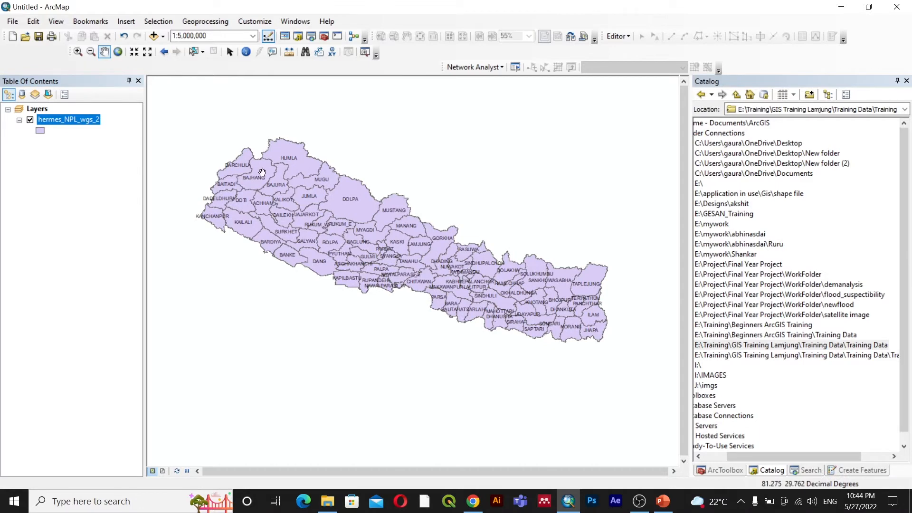
{"action": "right_click", "coordinate": [75, 124]}
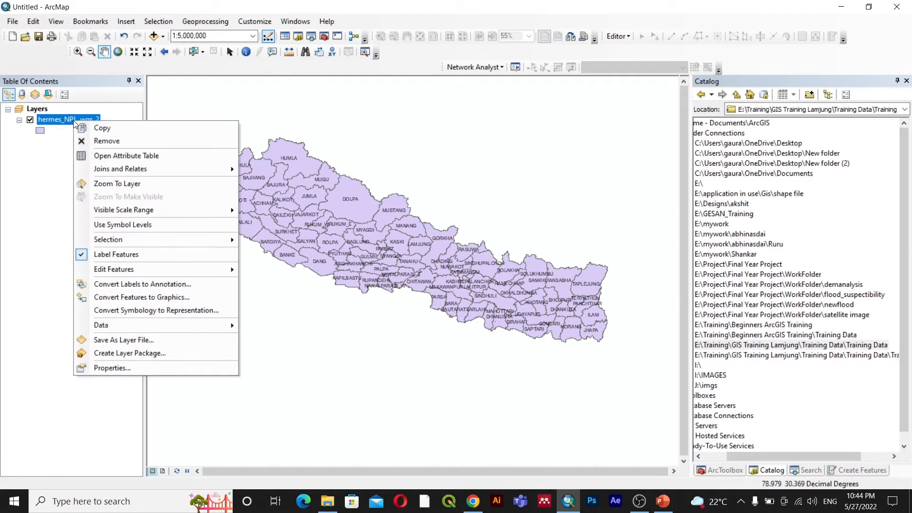
{"action": "left_click", "coordinate": [118, 256]}
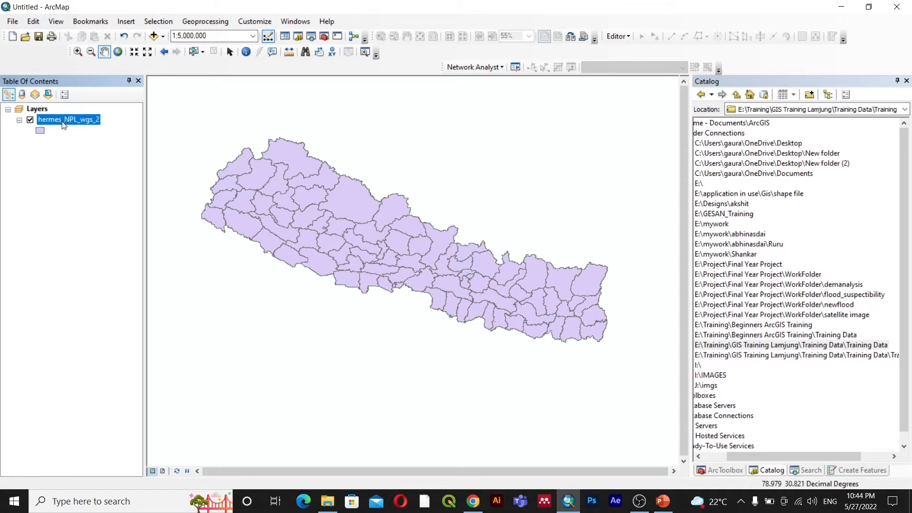
Step: Change the fill color of the hermes_NPL_wgs_2 polygons to bright yellow-green
{"action": "left_click", "coordinate": [40, 133]}
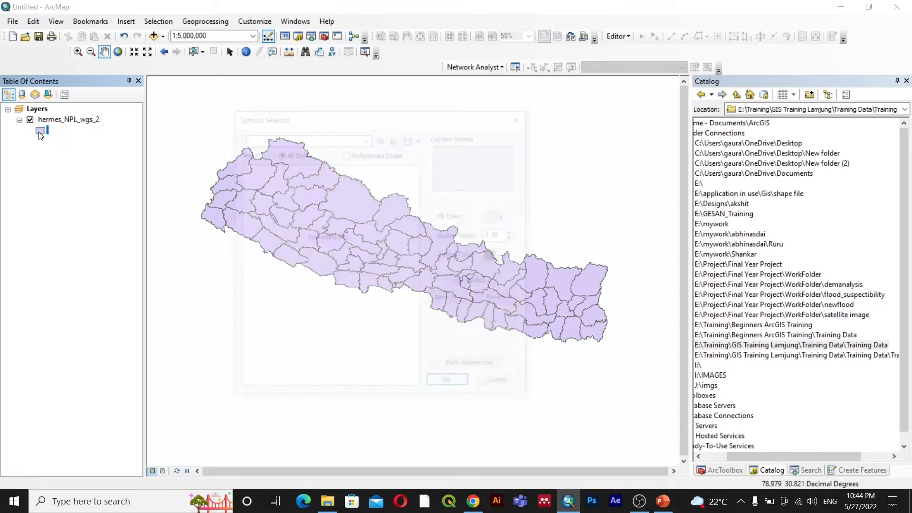
{"action": "left_click", "coordinate": [507, 216]}
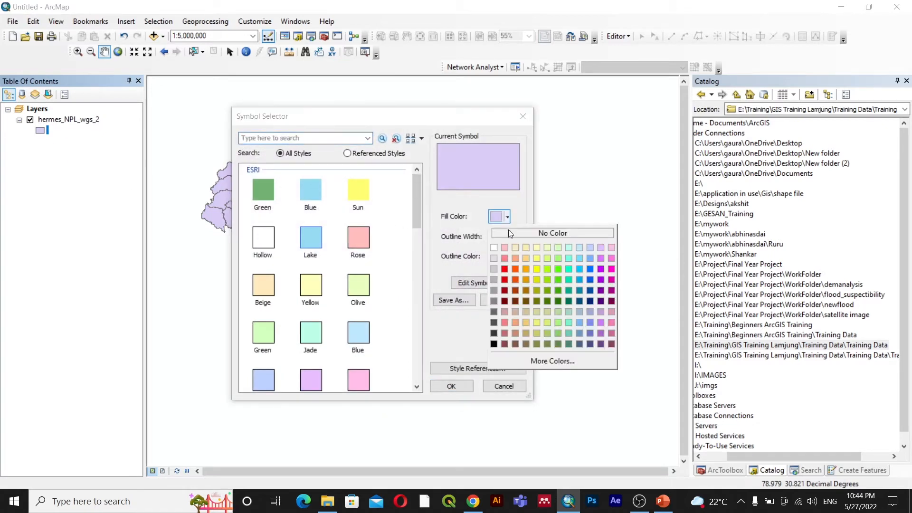
{"action": "left_click", "coordinate": [548, 270]}
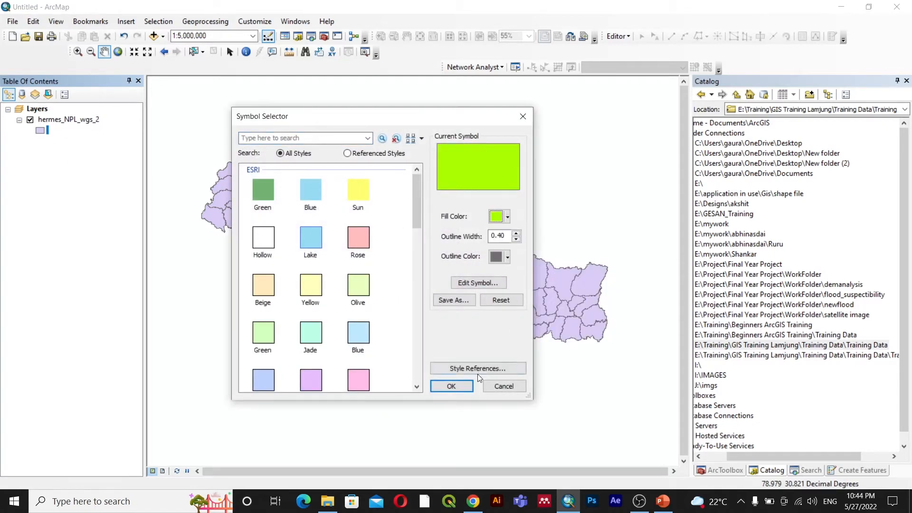
{"action": "left_click", "coordinate": [451, 386]}
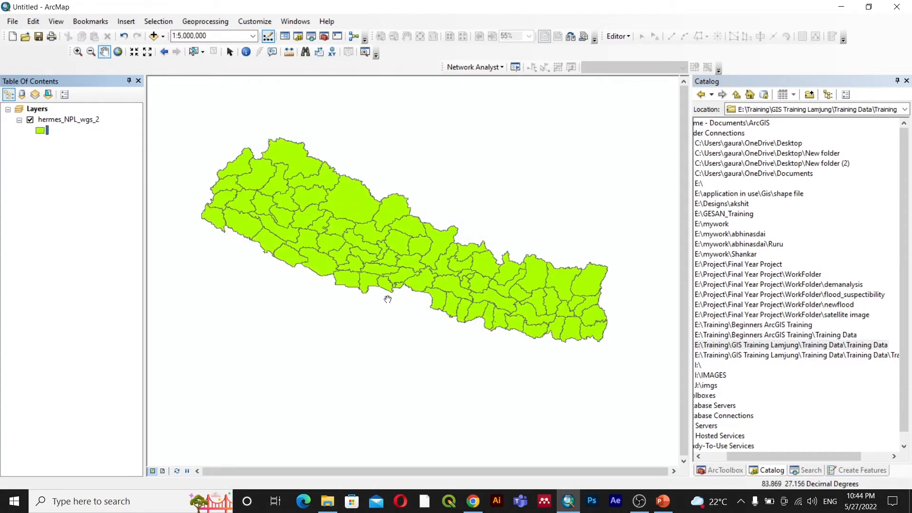
Step: Change the fill color of the hermes_NPL_wgs_2 polygons to vivid purple
{"action": "left_click", "coordinate": [41, 130]}
{"action": "left_click", "coordinate": [507, 217]}
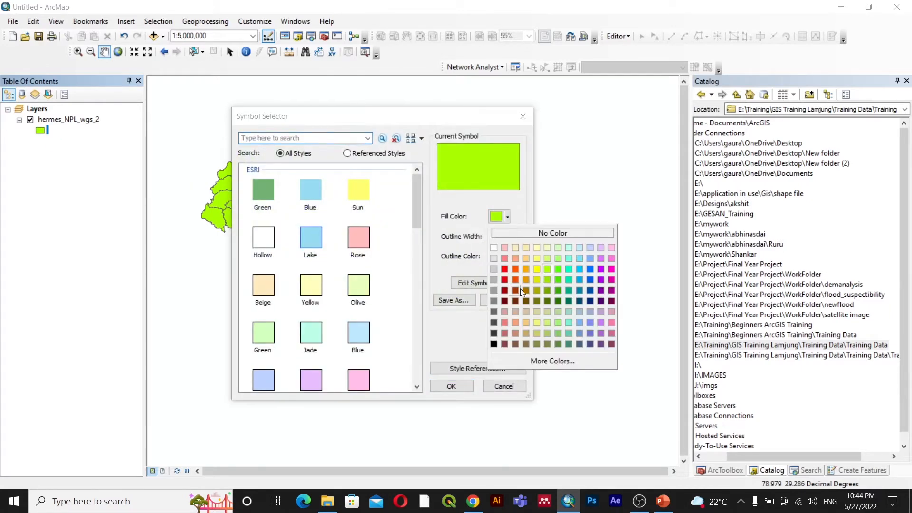
{"action": "left_click", "coordinate": [603, 270]}
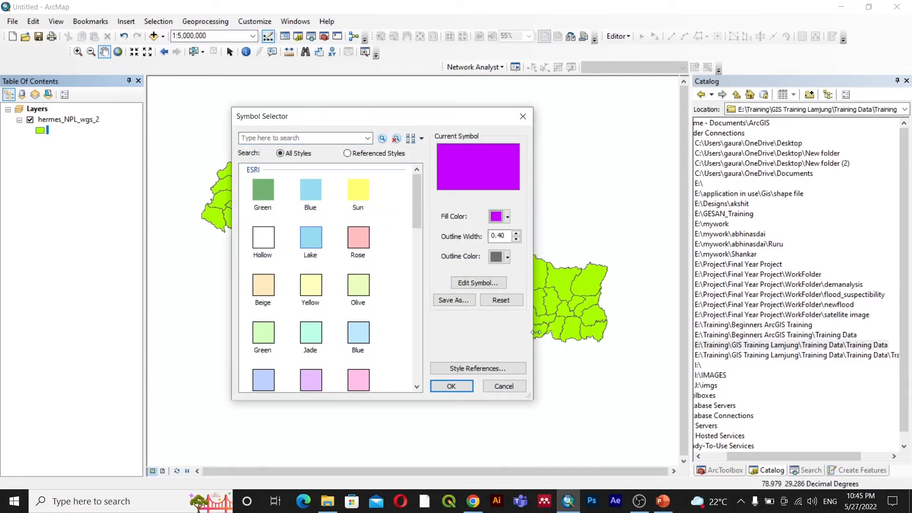
{"action": "left_click", "coordinate": [464, 387]}
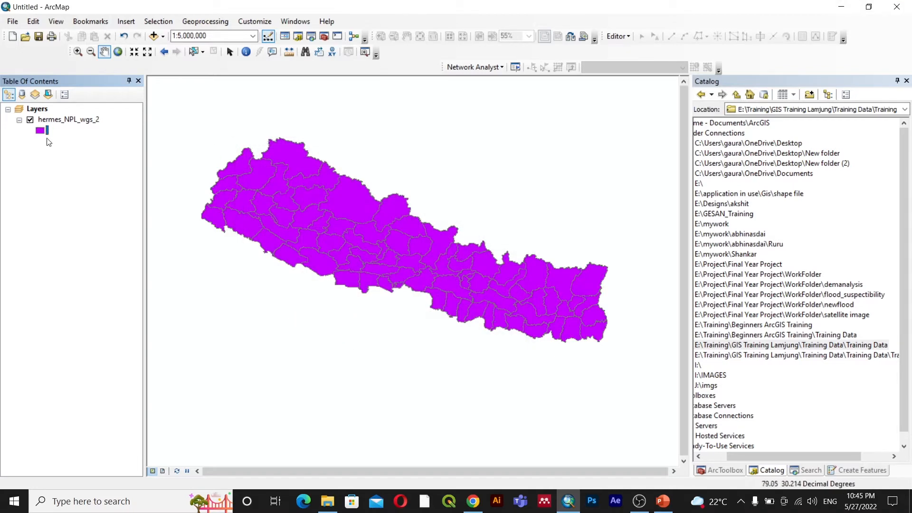
{"action": "left_click", "coordinate": [40, 133]}
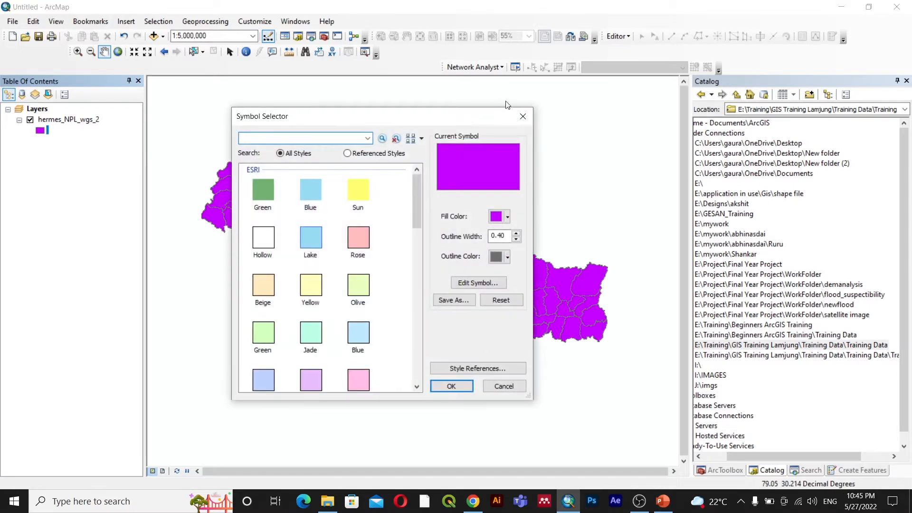
{"action": "left_click", "coordinate": [525, 117]}
Step: Set the single-symbol fill of hermes_NPL_wgs_2 to dark olive yellow through the symbology in its layer properties
{"action": "left_click", "coordinate": [85, 121]}
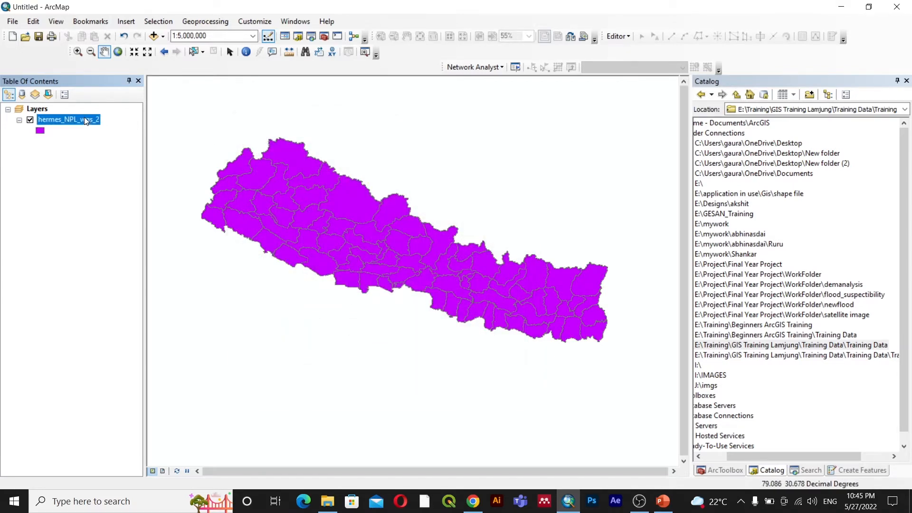
{"action": "right_click", "coordinate": [61, 122]}
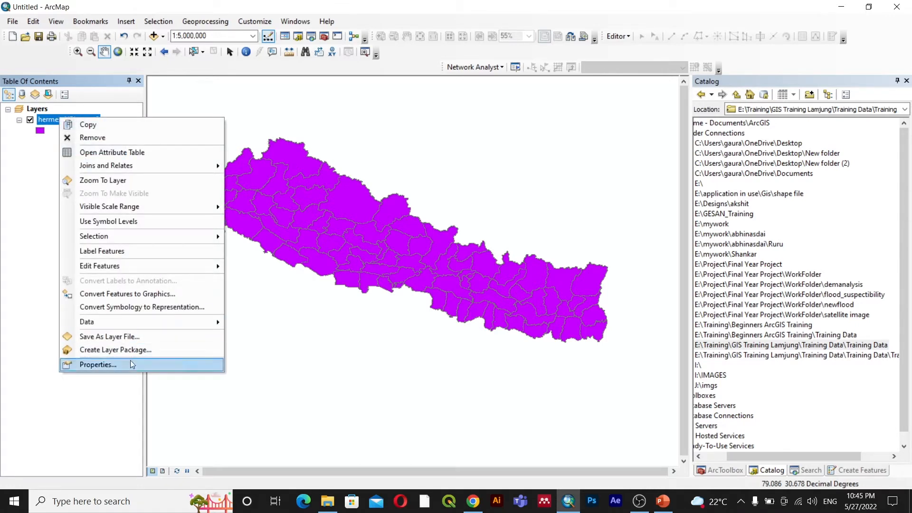
{"action": "left_click", "coordinate": [92, 364]}
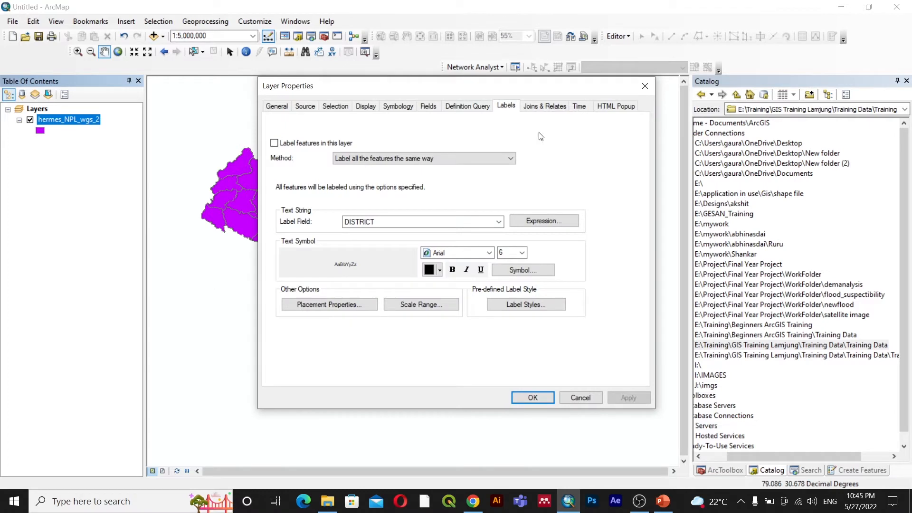
{"action": "left_click", "coordinate": [399, 107]}
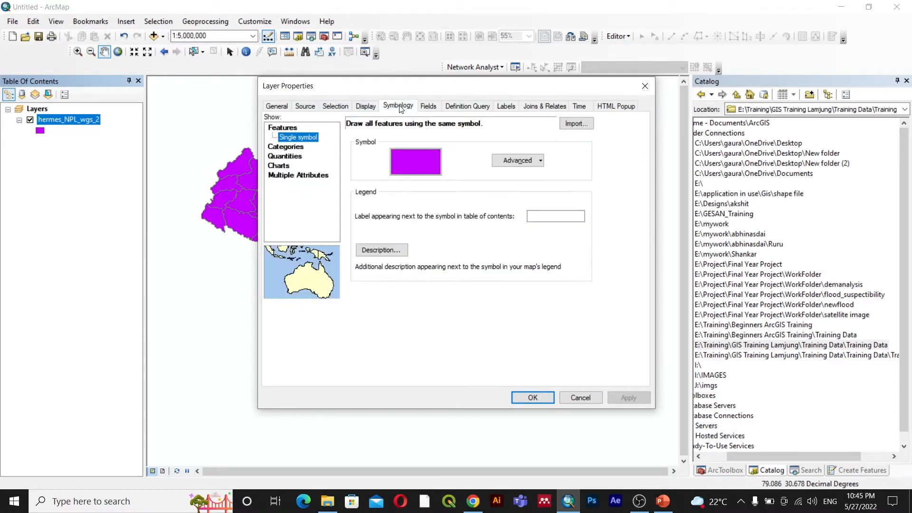
{"action": "left_click_drag", "start_coordinate": [378, 96], "coordinate": [543, 144]}
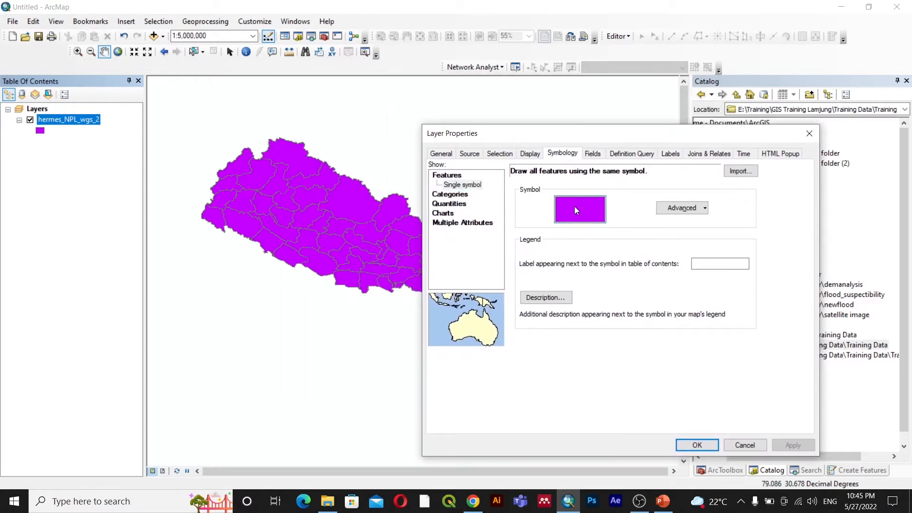
{"action": "left_click", "coordinate": [575, 206]}
{"action": "left_click", "coordinate": [506, 216]}
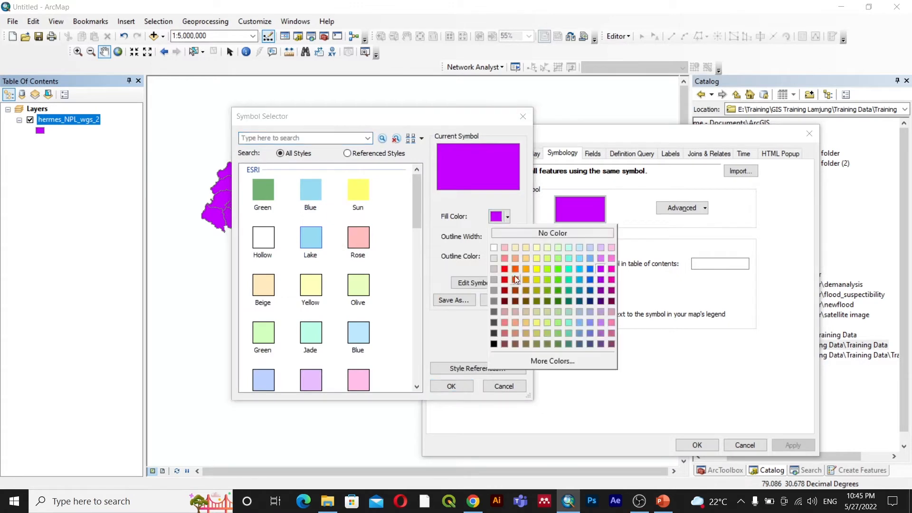
{"action": "left_click", "coordinate": [540, 292]}
{"action": "left_click", "coordinate": [451, 386]}
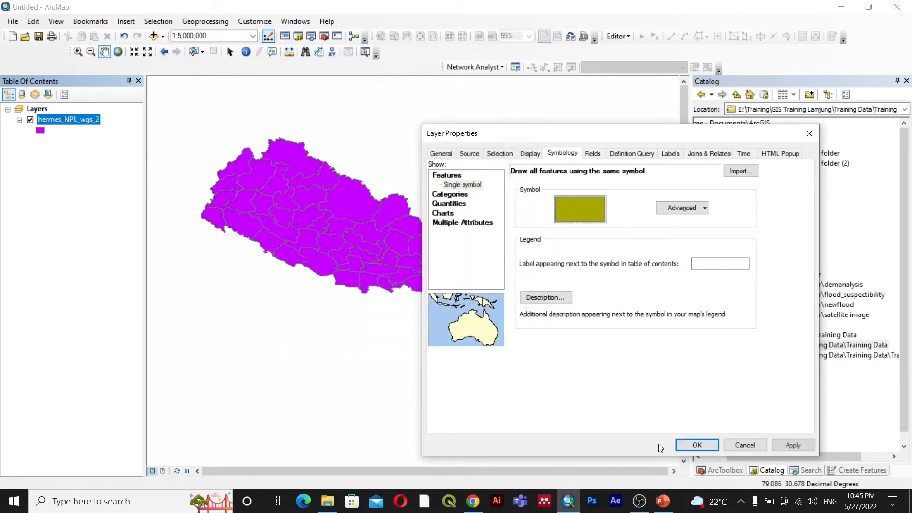
{"action": "left_click", "coordinate": [697, 445]}
Step: Open the hermes_NPL_wgs_2 layer properties and switch its symbology to unique-value categories
{"action": "right_click", "coordinate": [78, 124]}
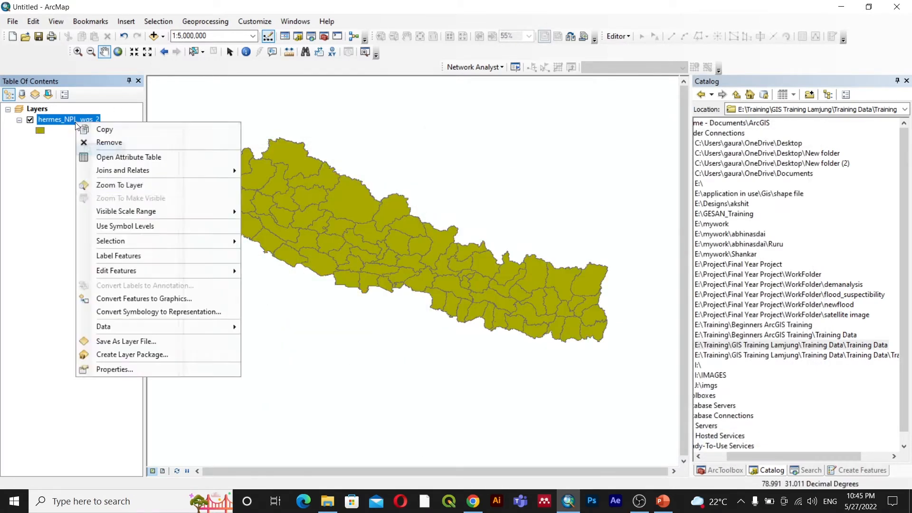
{"action": "left_click", "coordinate": [123, 369]}
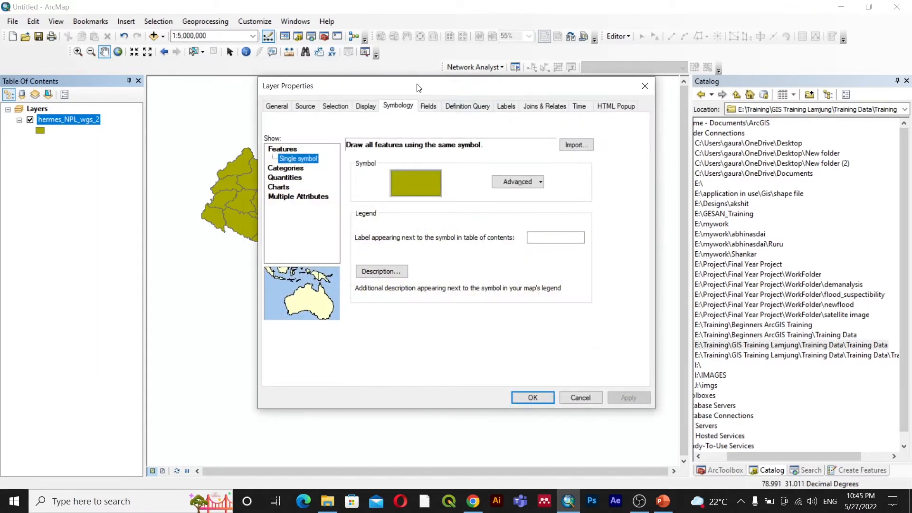
{"action": "left_click_drag", "start_coordinate": [418, 86], "coordinate": [660, 123]}
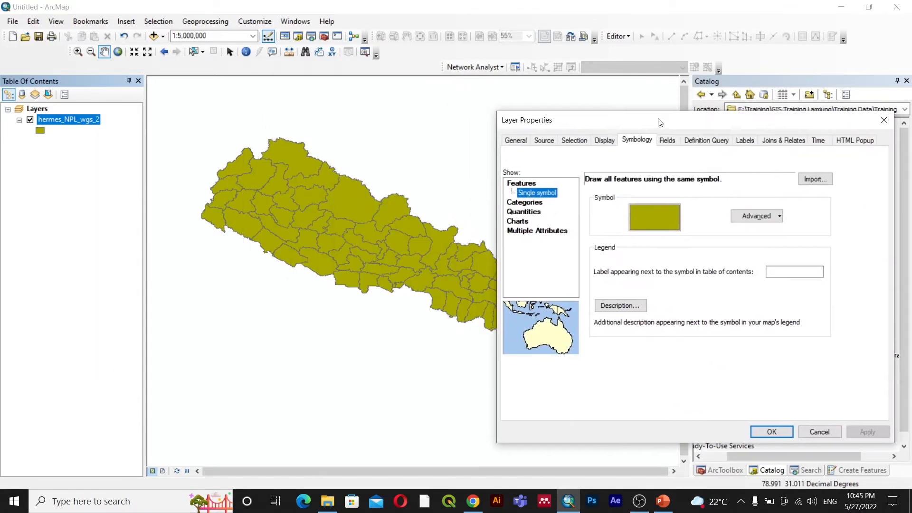
{"action": "left_click", "coordinate": [526, 205]}
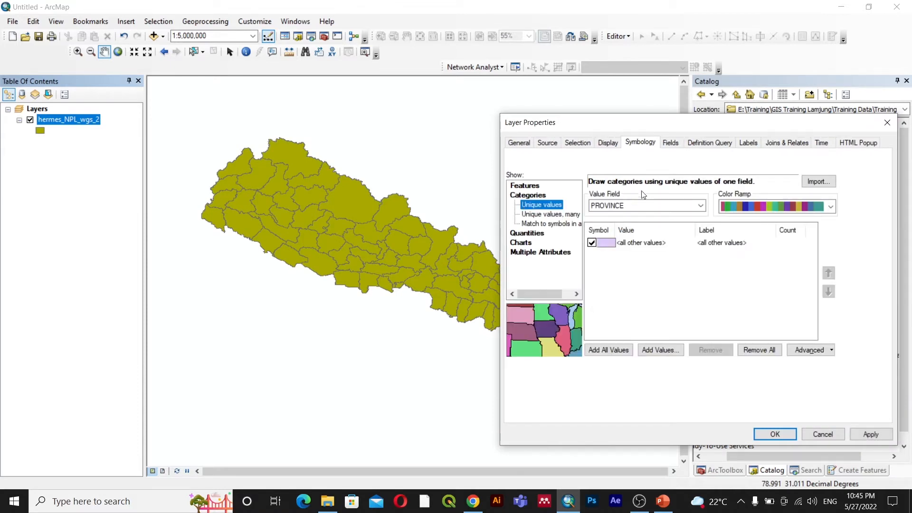
{"action": "left_click_drag", "start_coordinate": [650, 125], "coordinate": [520, 104]}
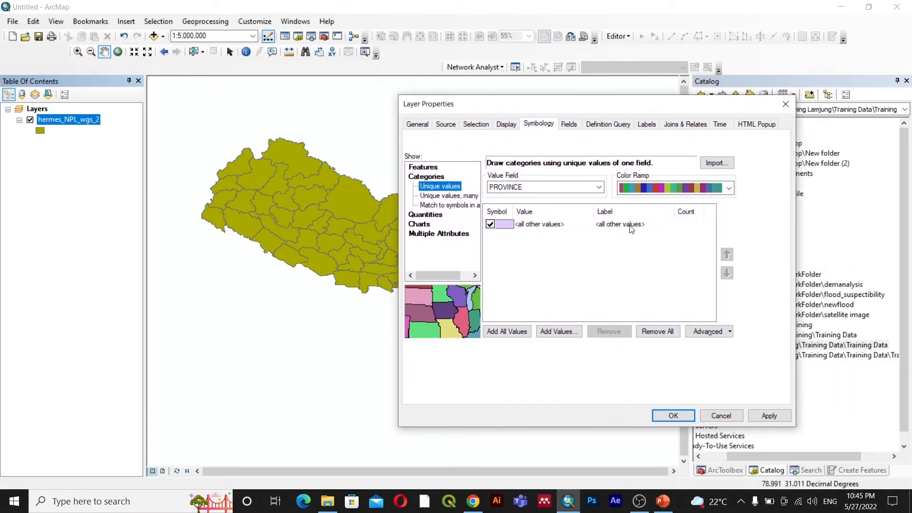
Step: Add all unique values of the PROVINCE field as symbol categories
{"action": "left_click", "coordinate": [600, 187]}
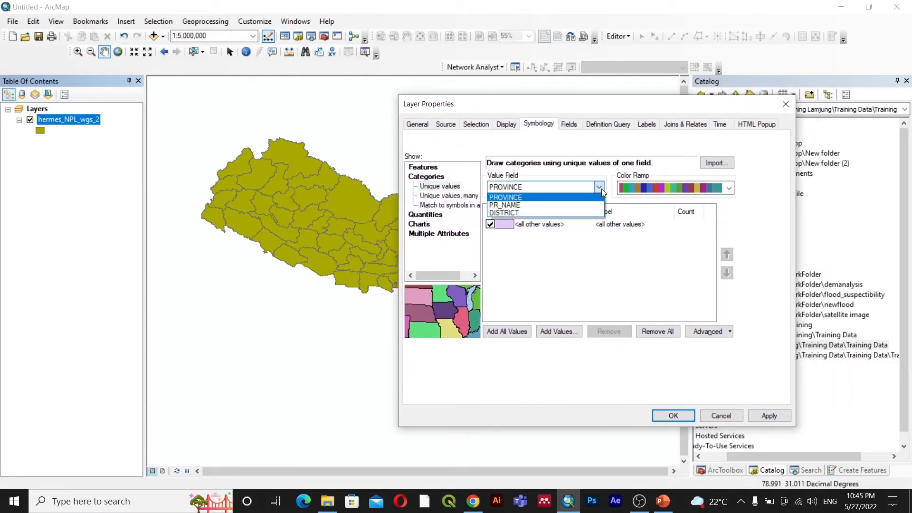
{"action": "left_click", "coordinate": [599, 188]}
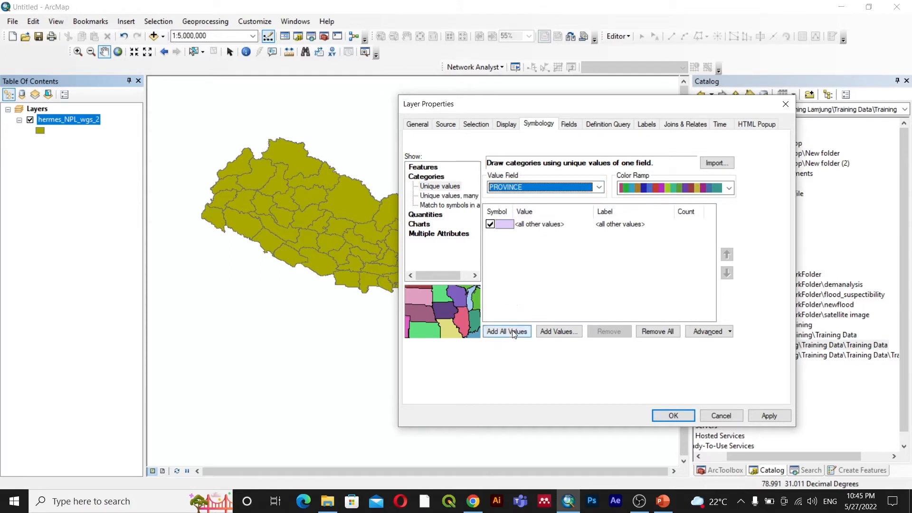
{"action": "left_click", "coordinate": [506, 331]}
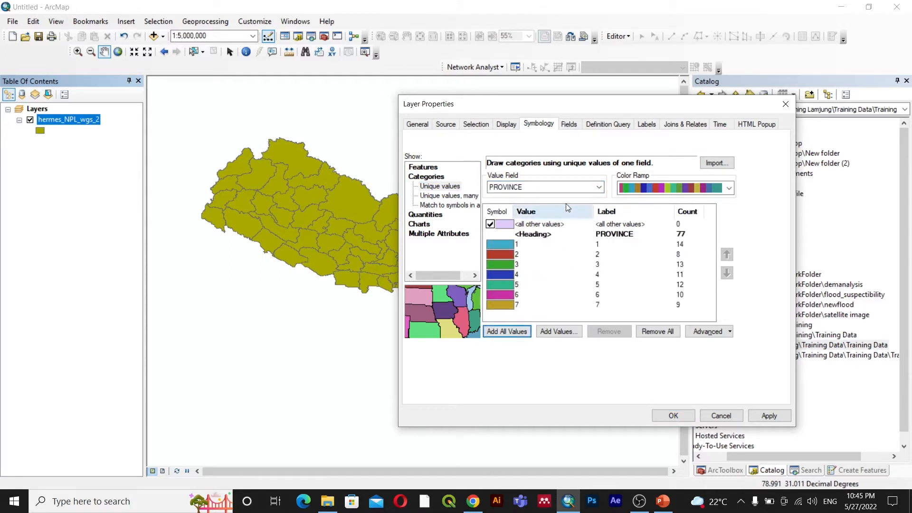
Step: Categorize the layer by the PR_NAME field and add all of its values
{"action": "left_click", "coordinate": [600, 187]}
{"action": "left_click", "coordinate": [541, 205]}
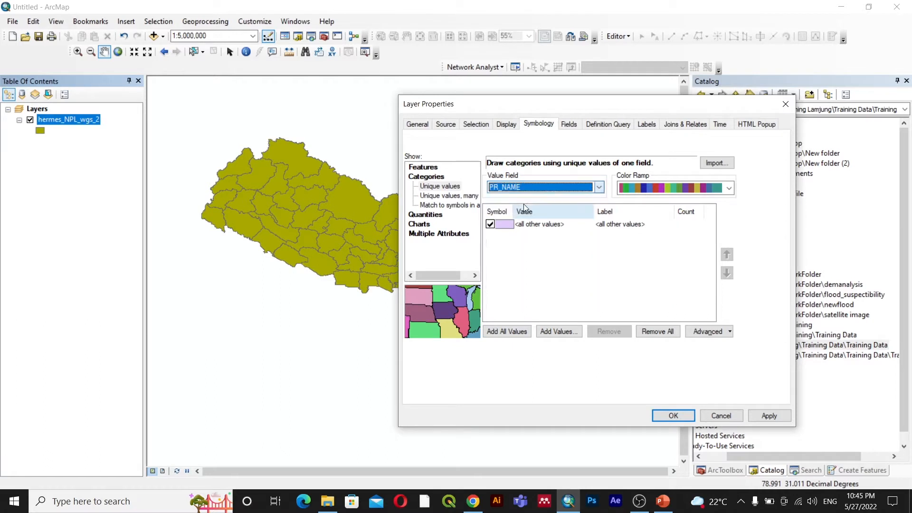
{"action": "left_click", "coordinate": [505, 331]}
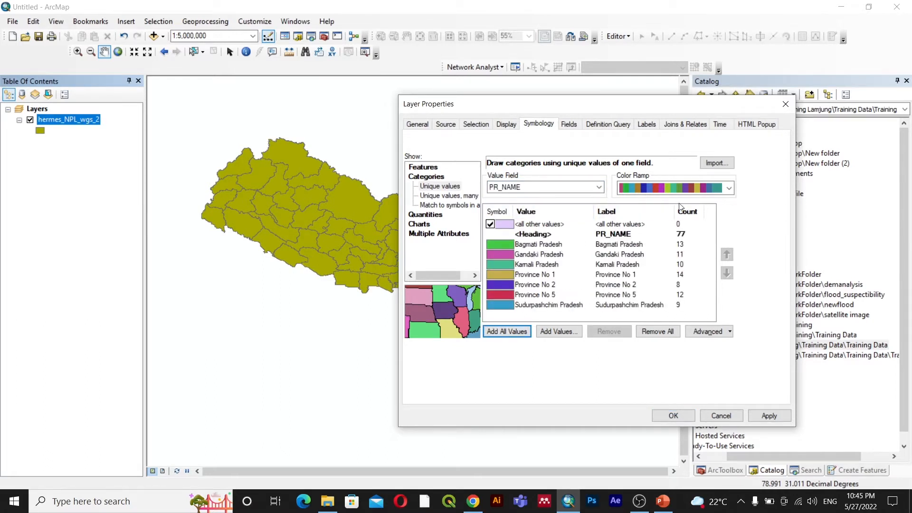
Step: Give the PR_NAME categories the green-yellow-red color ramp and apply the symbology to the map
{"action": "left_click", "coordinate": [728, 188]}
{"action": "left_click", "coordinate": [672, 238]}
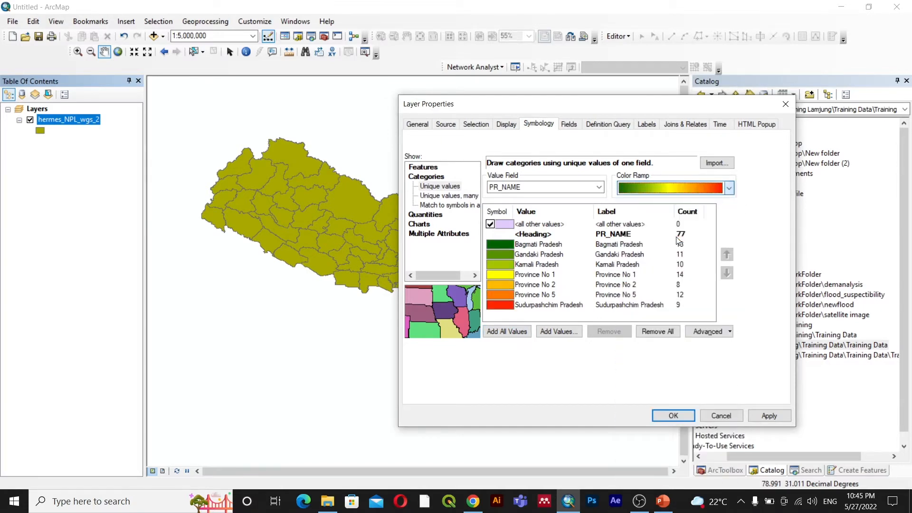
{"action": "left_click", "coordinate": [769, 415]}
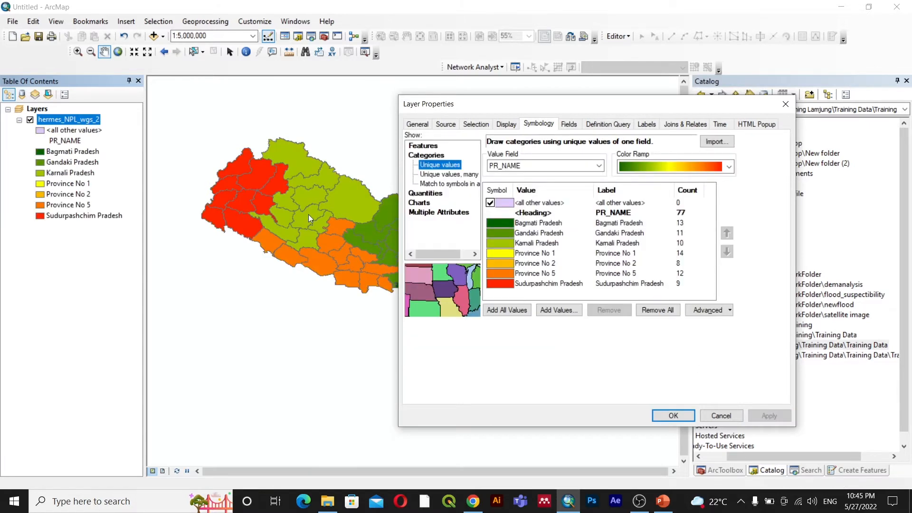
{"action": "left_click", "coordinate": [673, 416]}
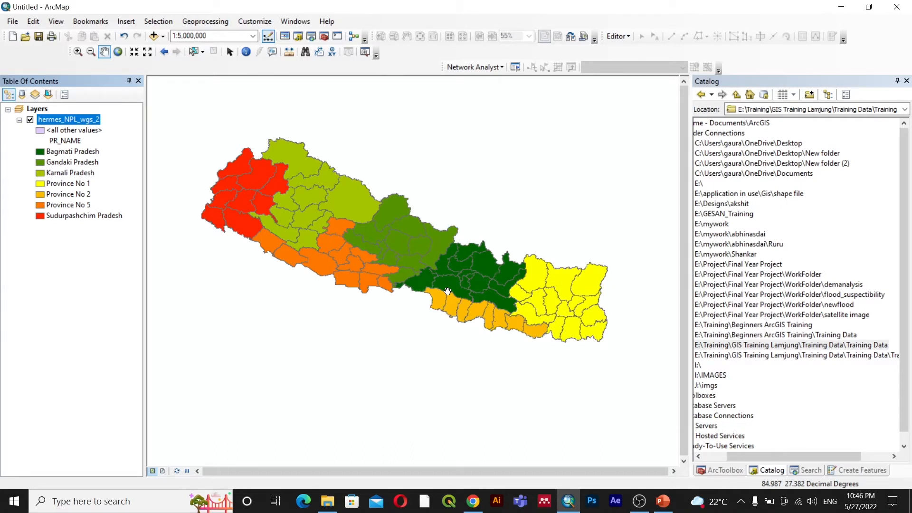
Step: Remove the hermes_NPL_wgs_2 layer from the map
{"action": "right_click", "coordinate": [69, 123]}
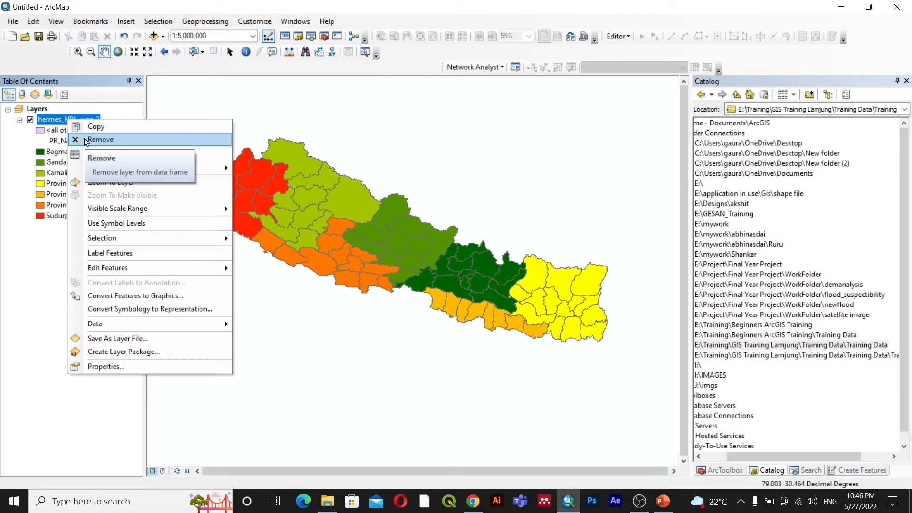
{"action": "left_click", "coordinate": [100, 140]}
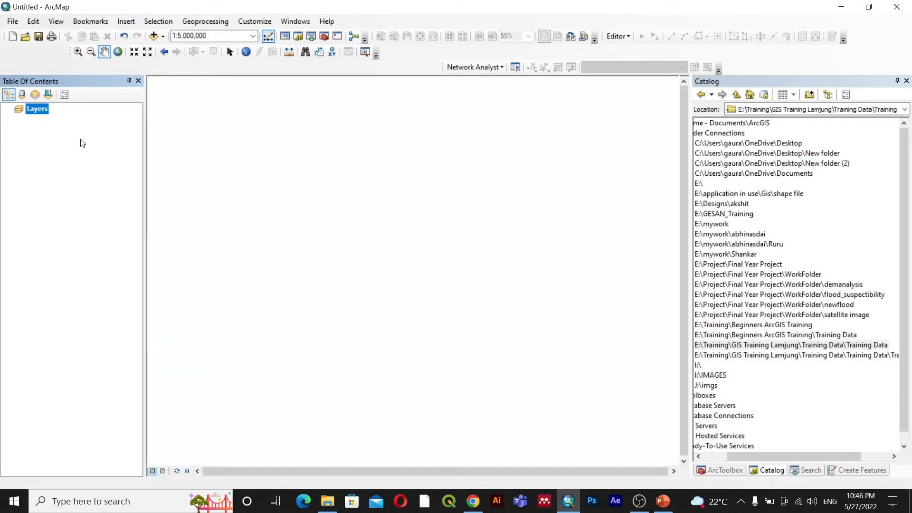
Step: Create a folder connection to the Beginners ArcGIS Training folder inside Training on the E: drive
{"action": "left_click_drag", "start_coordinate": [776, 456], "coordinate": [753, 457]}
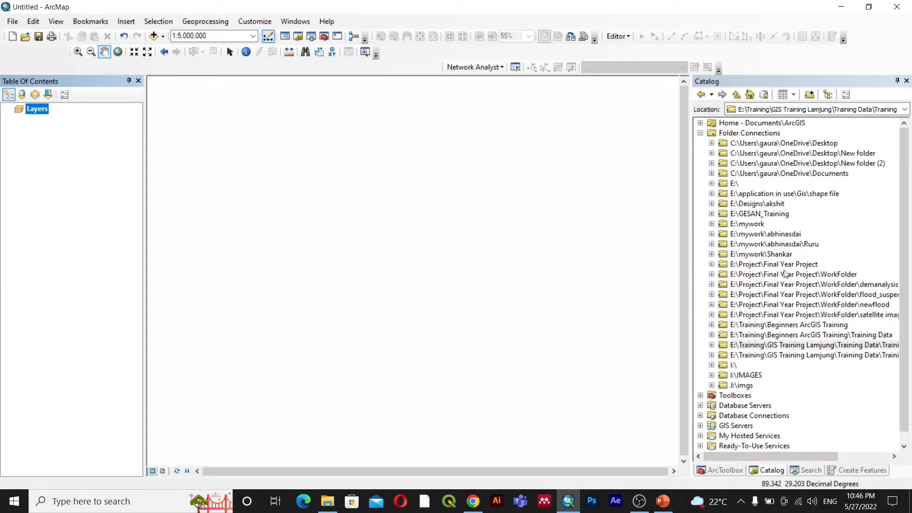
{"action": "left_click", "coordinate": [810, 96]}
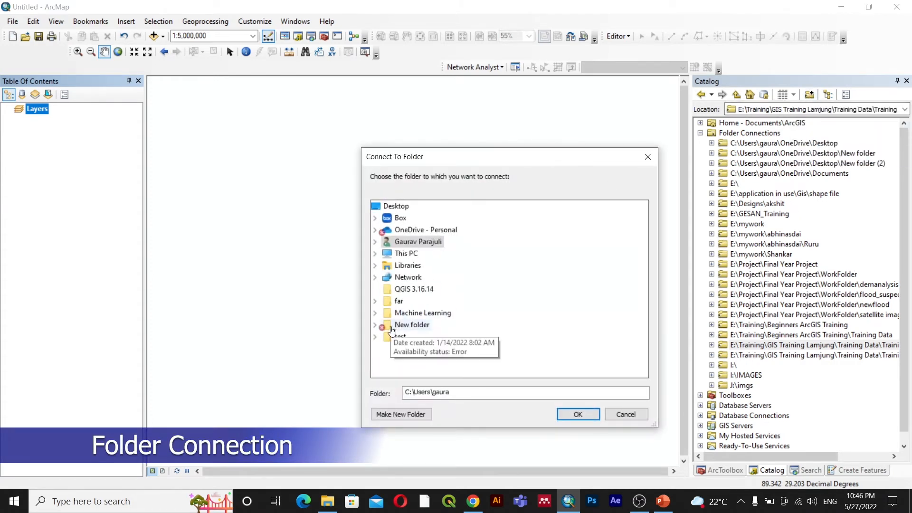
{"action": "double_click", "coordinate": [409, 260]}
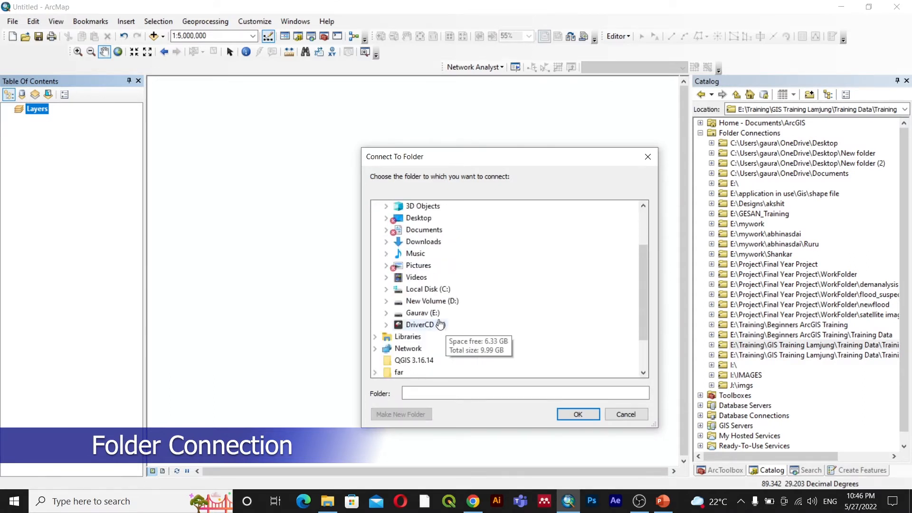
{"action": "double_click", "coordinate": [412, 312]}
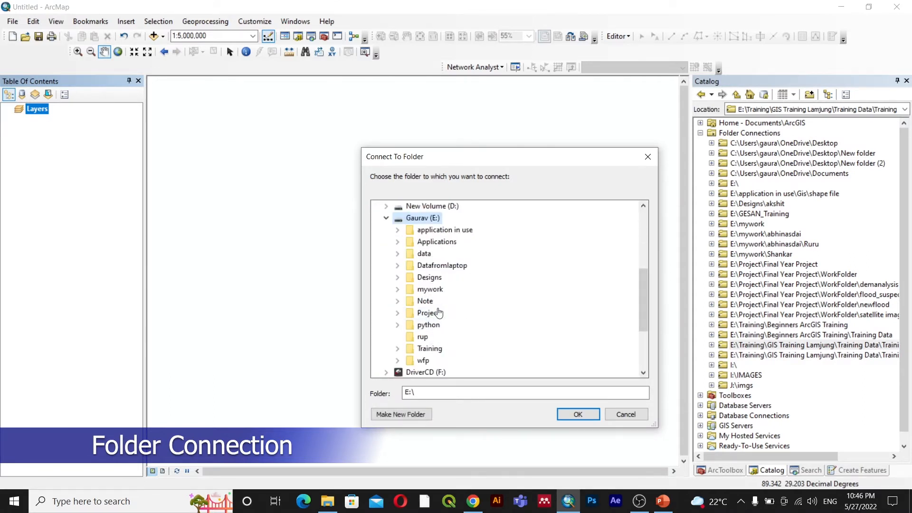
{"action": "double_click", "coordinate": [434, 354]}
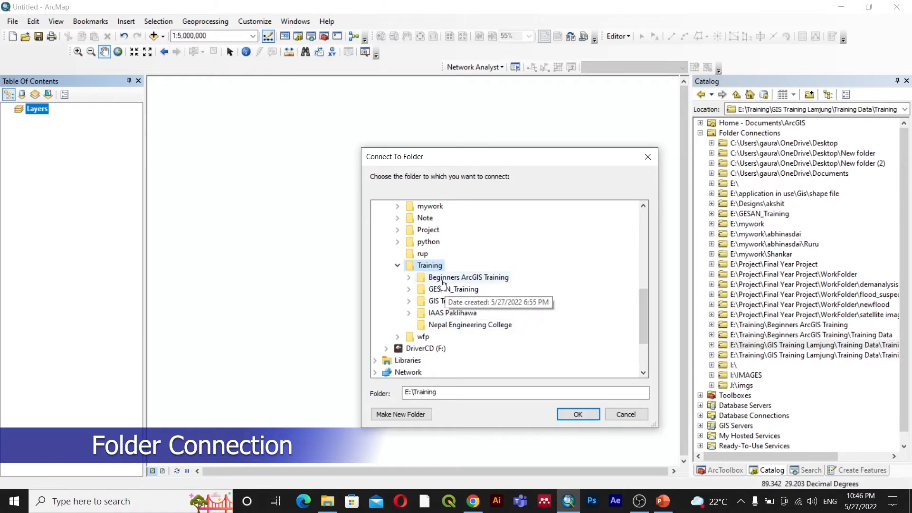
{"action": "double_click", "coordinate": [441, 284]}
{"action": "left_click", "coordinate": [575, 412]}
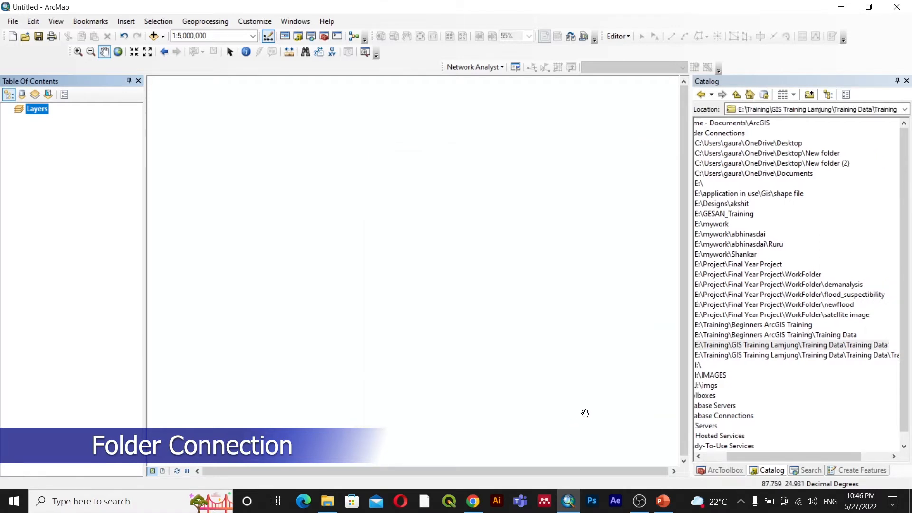
Step: Widen the Catalog window so the long folder connection paths can be read
{"action": "left_click_drag", "start_coordinate": [802, 455], "coordinate": [774, 456]}
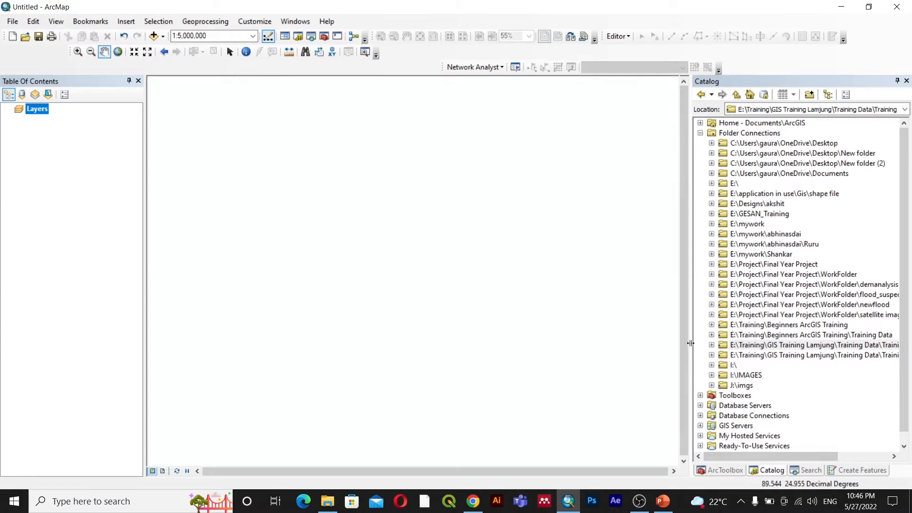
{"action": "left_click_drag", "start_coordinate": [693, 344], "coordinate": [648, 340]}
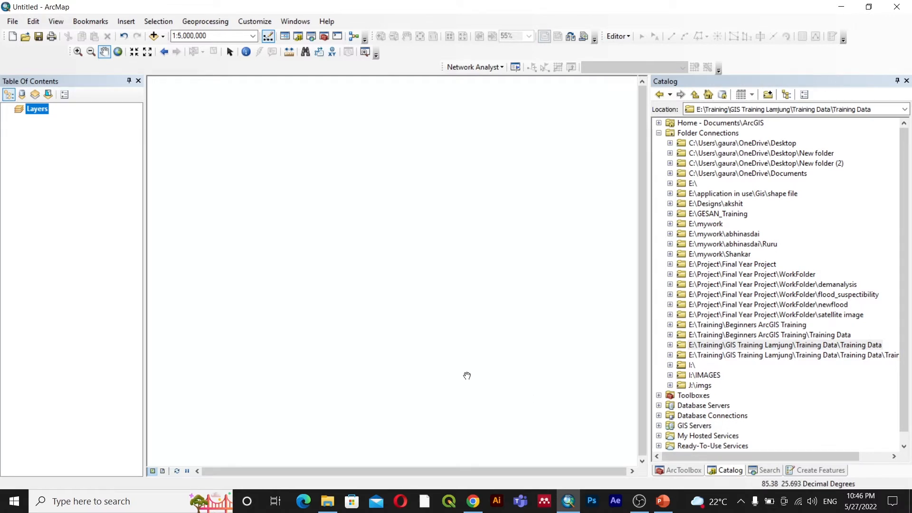
{"action": "scroll", "coordinate": [744, 367], "scroll_direction": "down", "scroll_amount": 1}
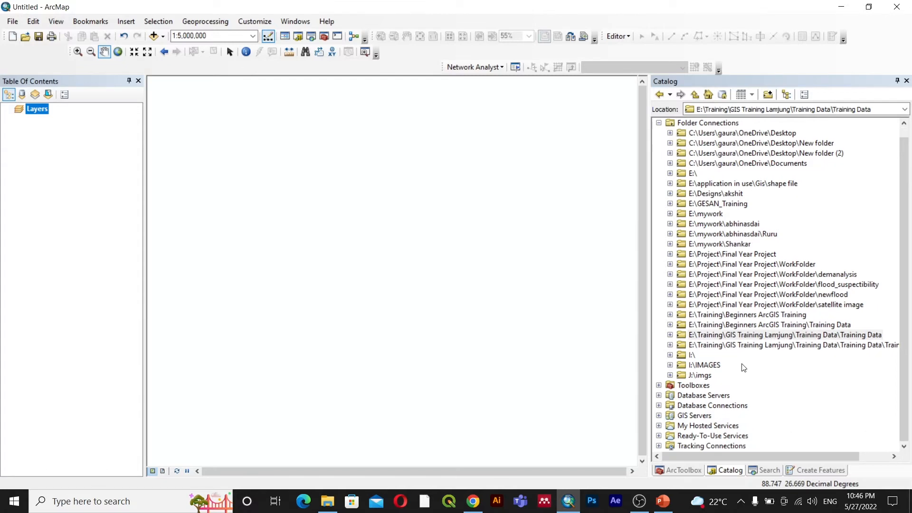
{"action": "left_click", "coordinate": [670, 335]}
{"action": "scroll", "coordinate": [682, 339], "scroll_direction": "up", "scroll_amount": 2}
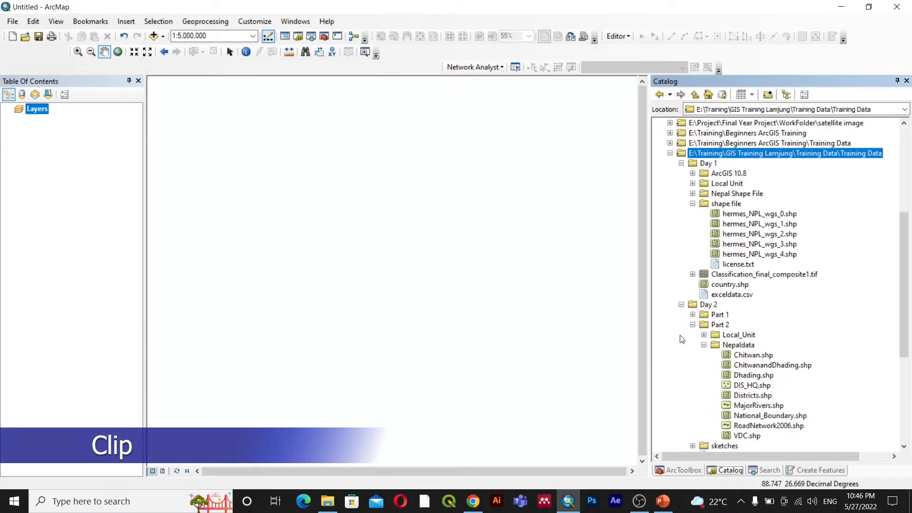
{"action": "left_click", "coordinate": [670, 184]}
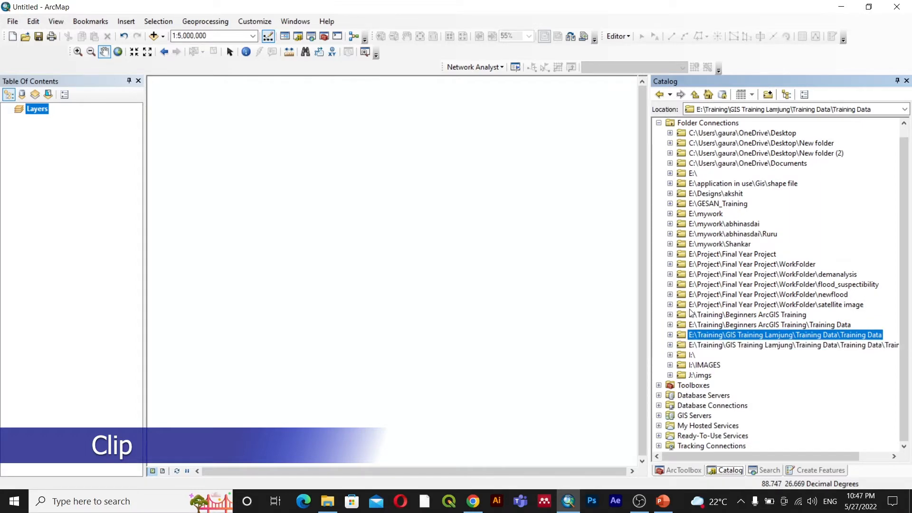
Step: Add kaski.shp and MajorRivers.shp from the Nepaldata folder of Beginners ArcGIS Training\Training Data, placing the rivers below kaski
{"action": "left_click", "coordinate": [670, 325]}
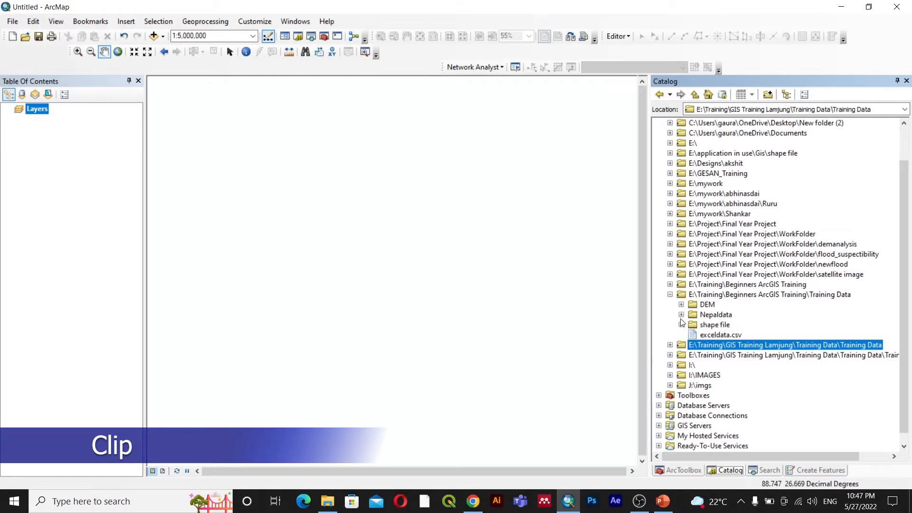
{"action": "left_click", "coordinate": [682, 314]}
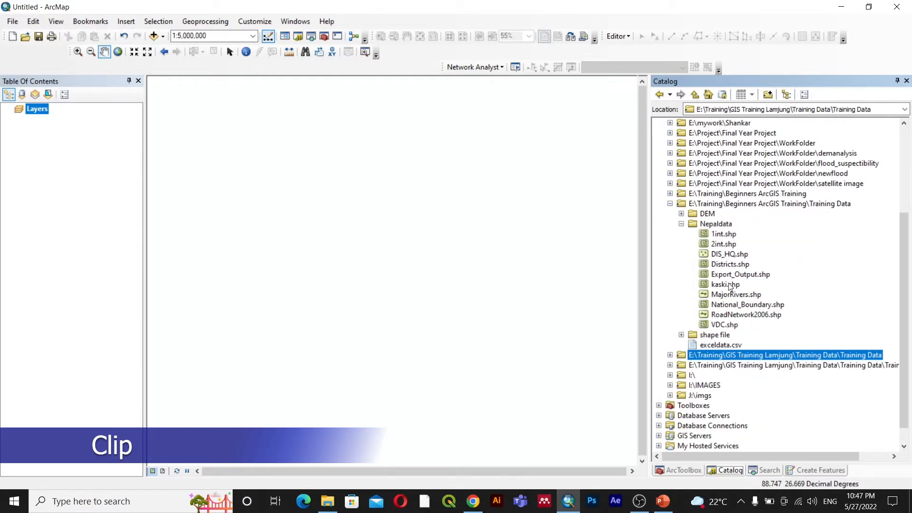
{"action": "left_click_drag", "start_coordinate": [725, 285], "coordinate": [363, 234]}
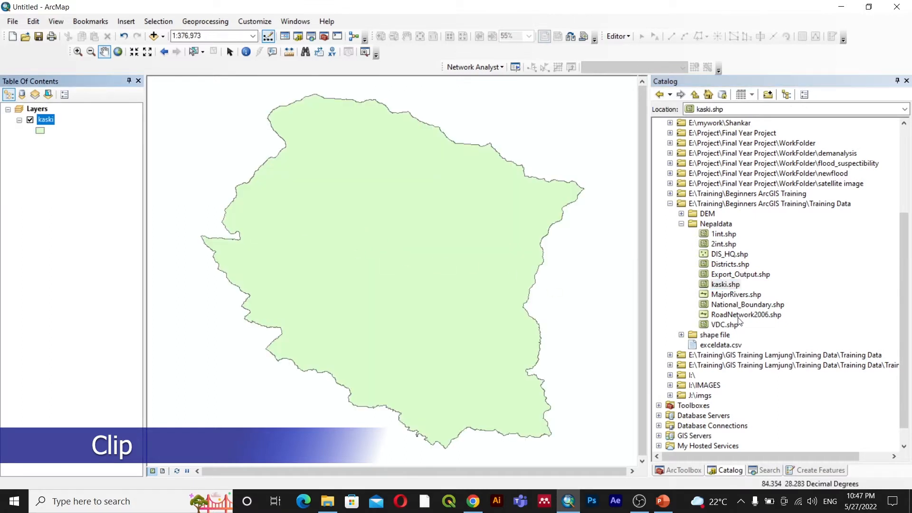
{"action": "mouse_move", "coordinate": [728, 295]}
{"action": "left_mouse_down"}
{"action": "mouse_move", "coordinate": [87, 224]}
{"action": "mouse_move", "coordinate": [52, 153]}
{"action": "left_mouse_up"}
{"action": "left_click", "coordinate": [562, 349]}
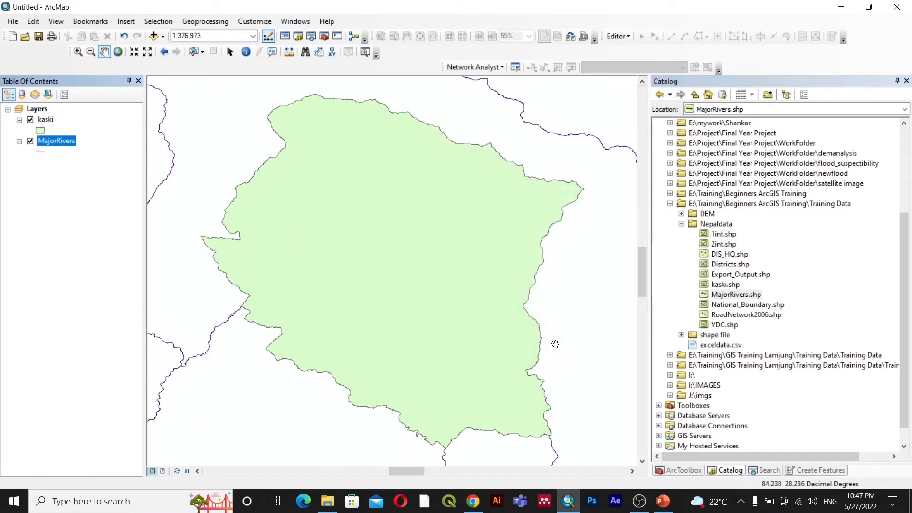
Step: Set the kaski polygon symbol to the Hollow style
{"action": "left_click", "coordinate": [39, 131]}
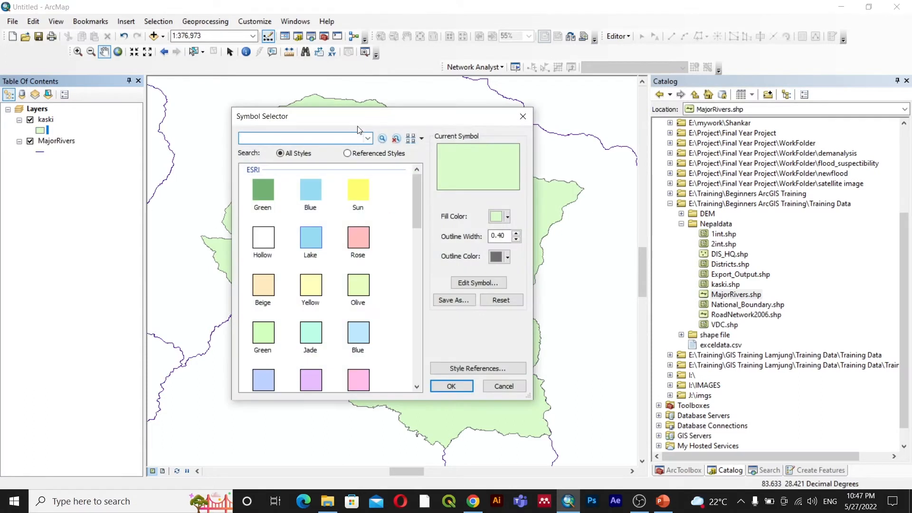
{"action": "left_click_drag", "start_coordinate": [350, 121], "coordinate": [556, 148]}
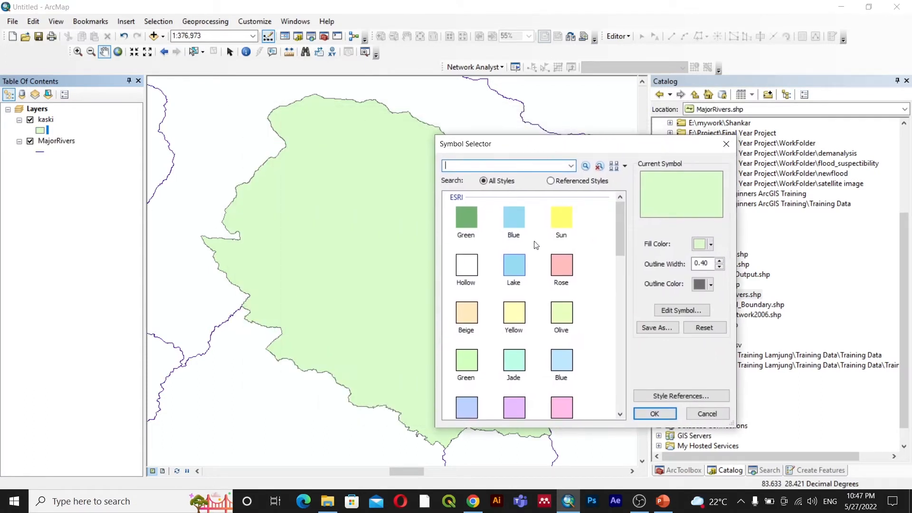
{"action": "left_click", "coordinate": [471, 271]}
{"action": "left_click", "coordinate": [655, 413]}
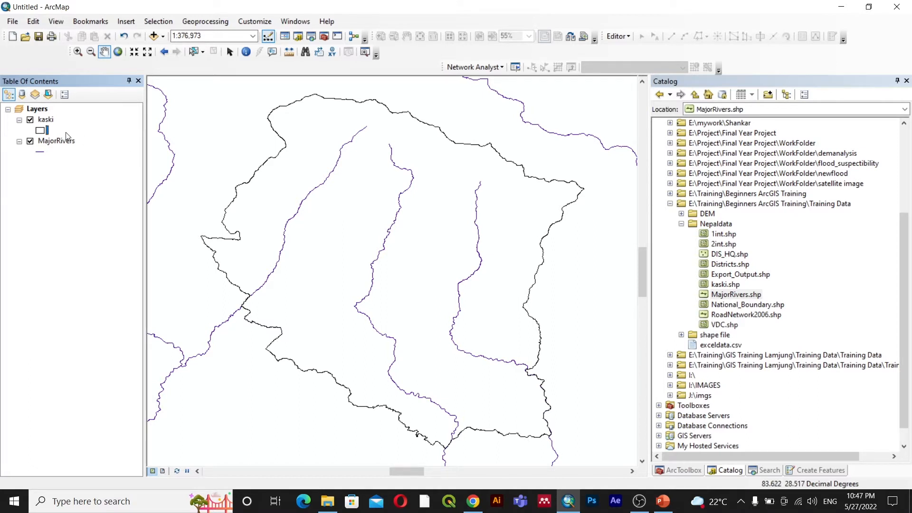
Step: Examine how the MajorRivers lines run inside and outside the kaski boundary at a scale of 1:500,000
{"action": "left_click", "coordinate": [51, 142]}
{"action": "left_click", "coordinate": [46, 120]}
{"action": "left_click", "coordinate": [72, 175]}
{"action": "scroll", "coordinate": [299, 322], "scroll_direction": "up", "scroll_amount": 1}
{"action": "scroll", "coordinate": [298, 323], "scroll_direction": "down", "scroll_amount": 1}
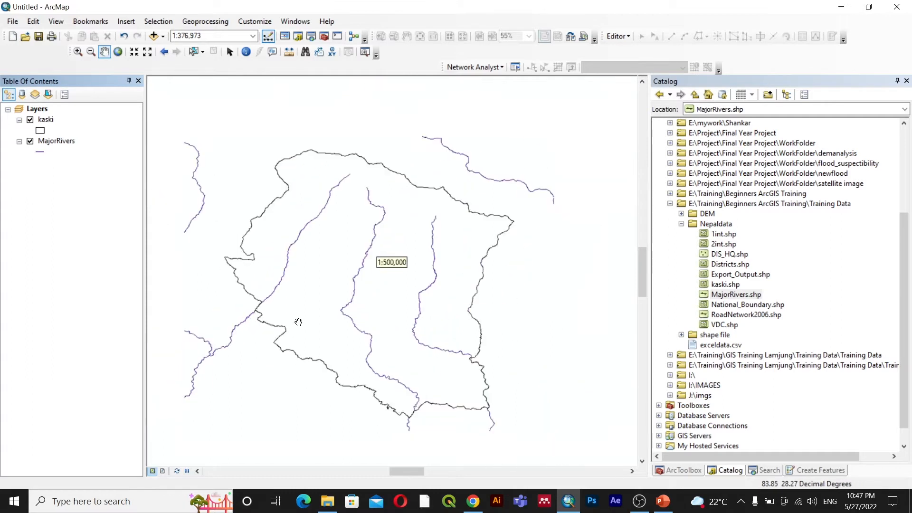
{"action": "left_click_drag", "start_coordinate": [346, 254], "coordinate": [364, 232]}
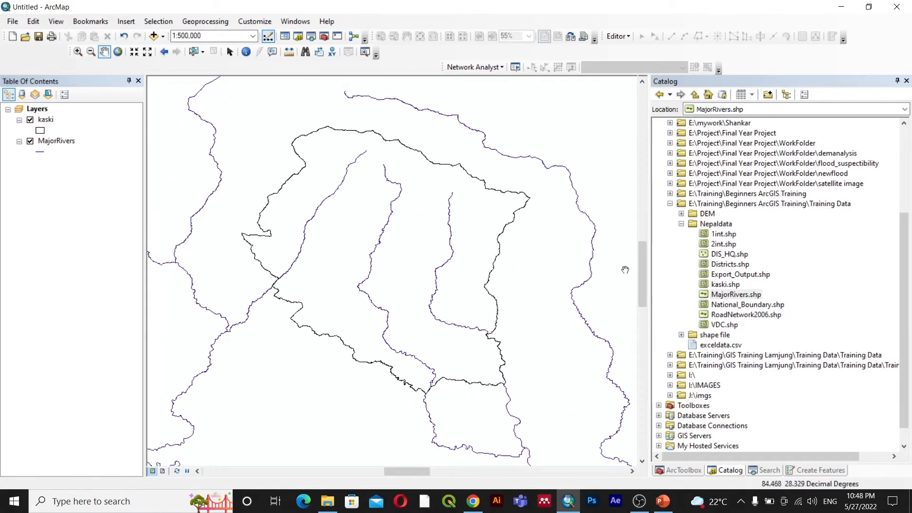
Step: Create a new folder named Training_Output inside the E:\Training\Beginners ArcGIS Training\Training Data folder connection
{"action": "left_click", "coordinate": [215, 20]}
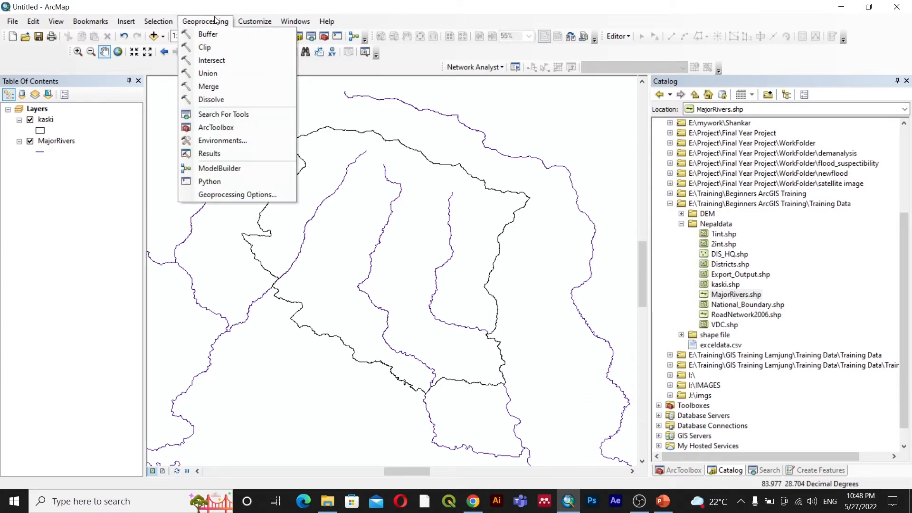
{"action": "left_click", "coordinate": [214, 20]}
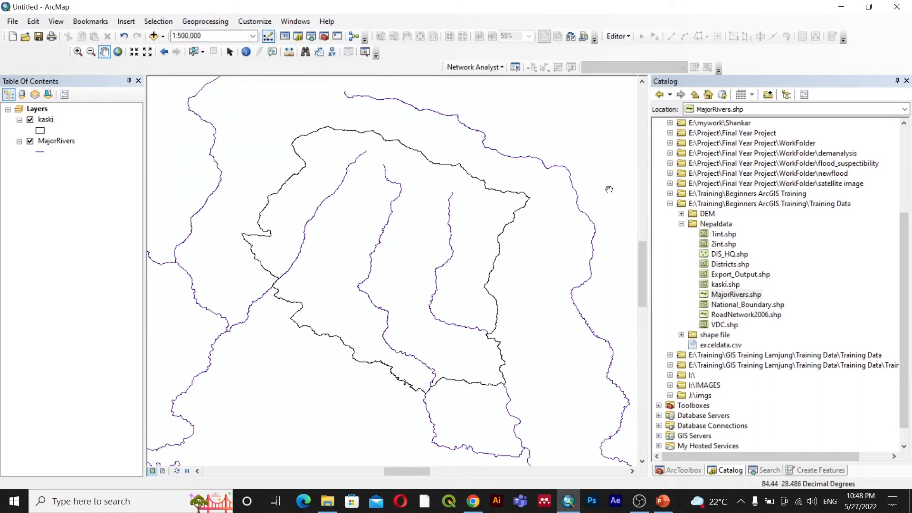
{"action": "left_click", "coordinate": [761, 206]}
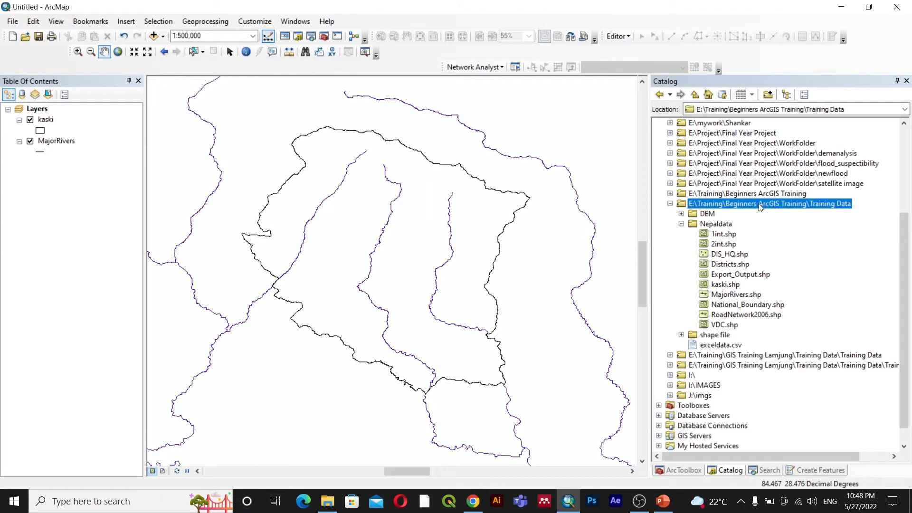
{"action": "right_click", "coordinate": [761, 207]}
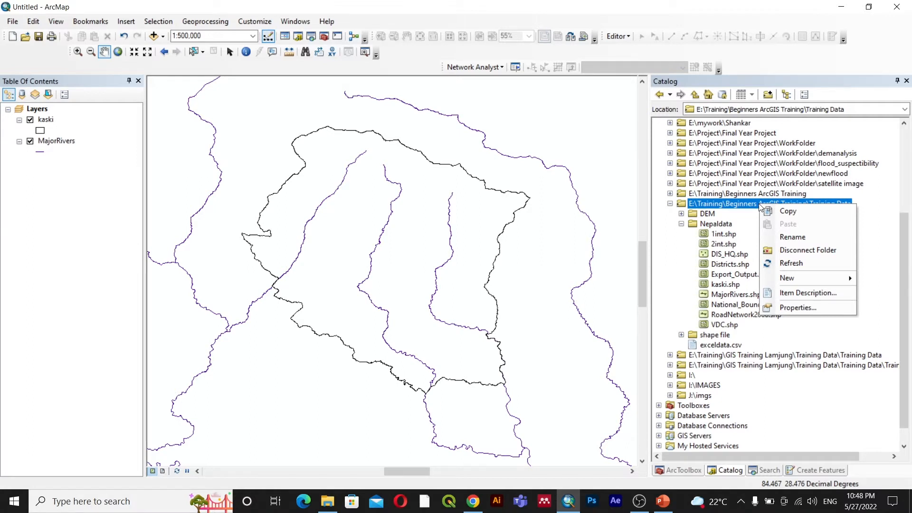
{"action": "mouse_move", "coordinate": [804, 280]}
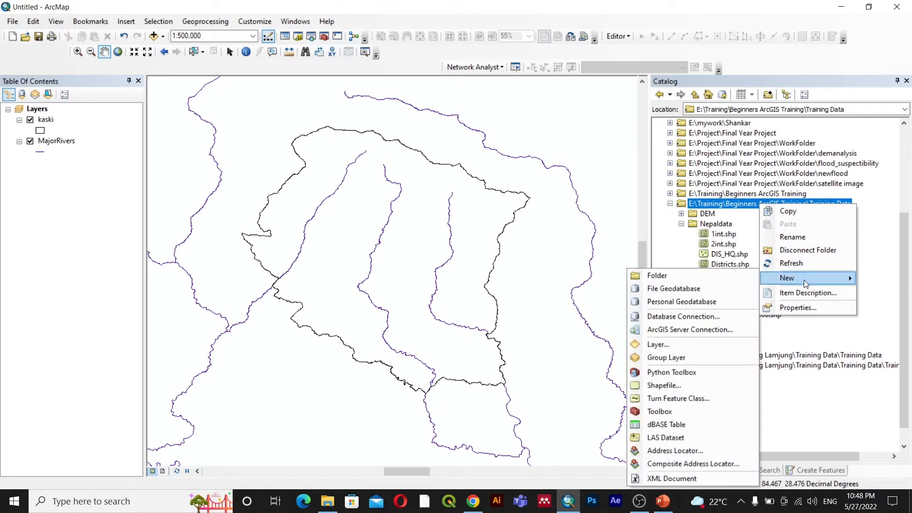
{"action": "left_click", "coordinate": [732, 276]}
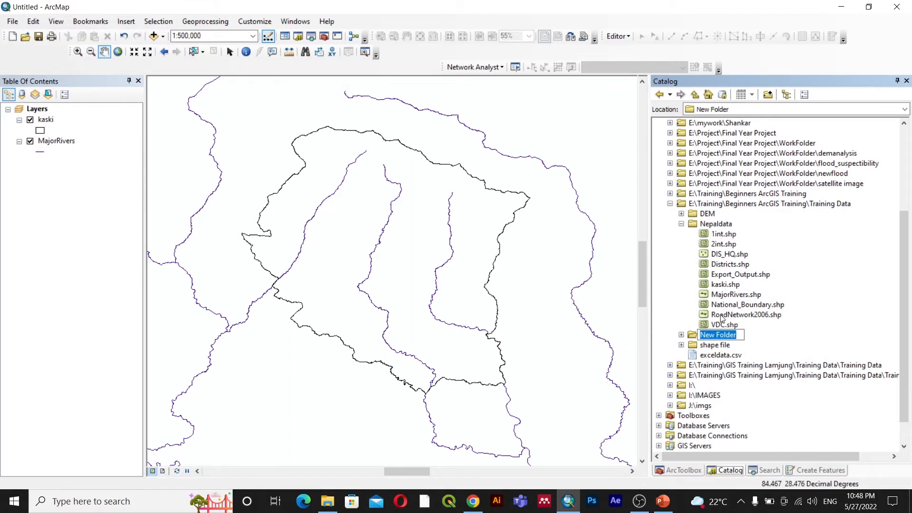
{"action": "type", "text": "Training_Output"}
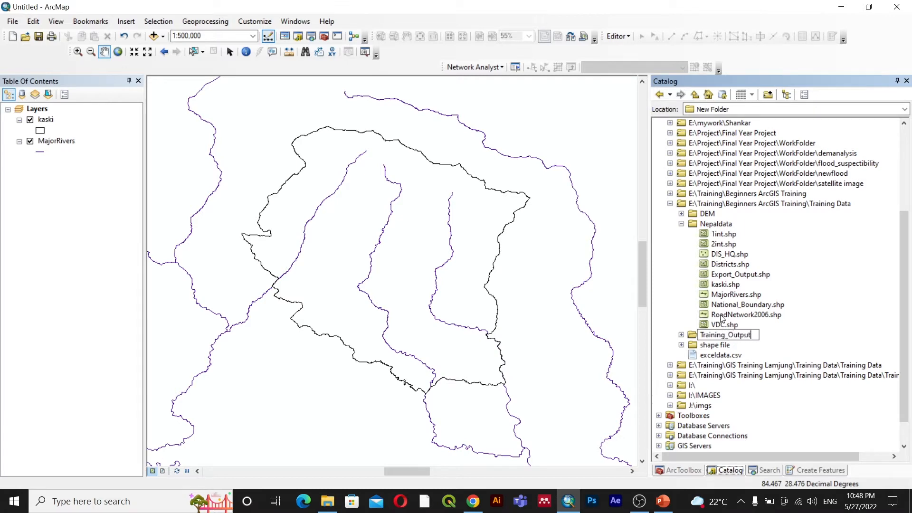
{"action": "key", "text": "Return"}
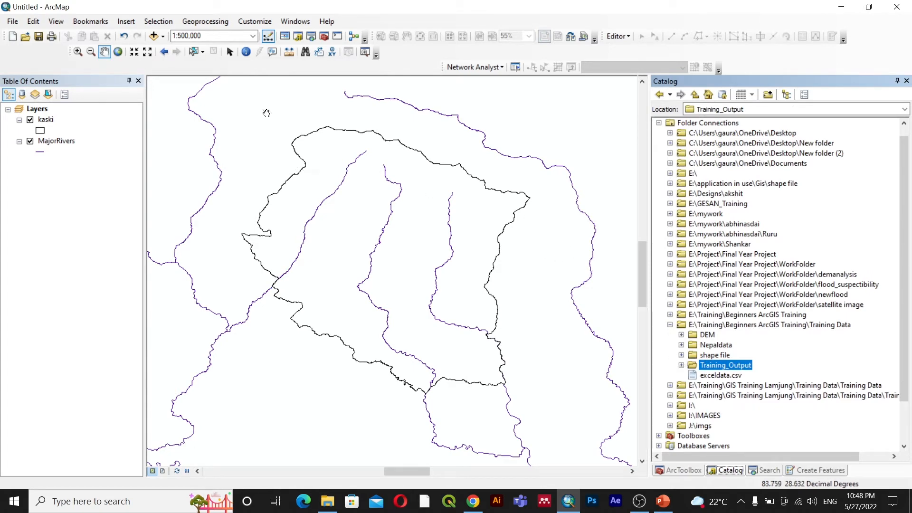
Step: Open the Clip geoprocessing tool, widen its dialog and enlarge its help pane
{"action": "left_click", "coordinate": [224, 22]}
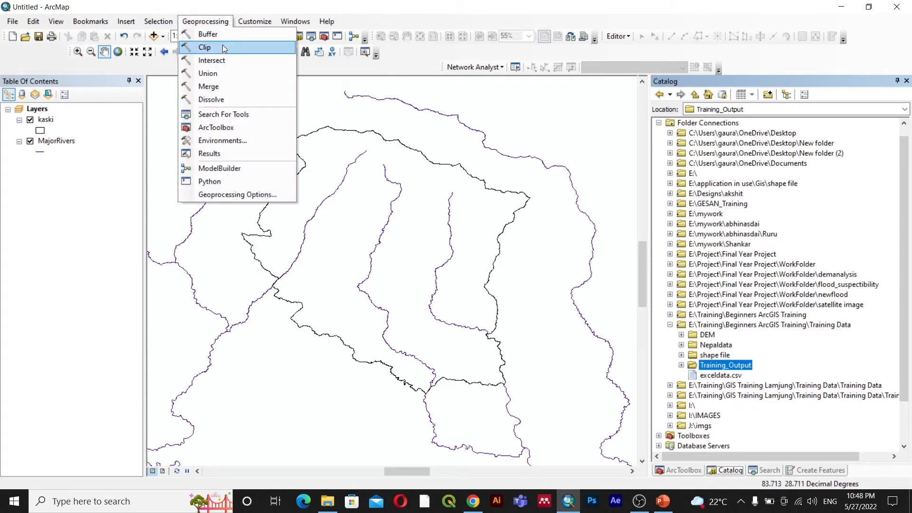
{"action": "left_click", "coordinate": [224, 49]}
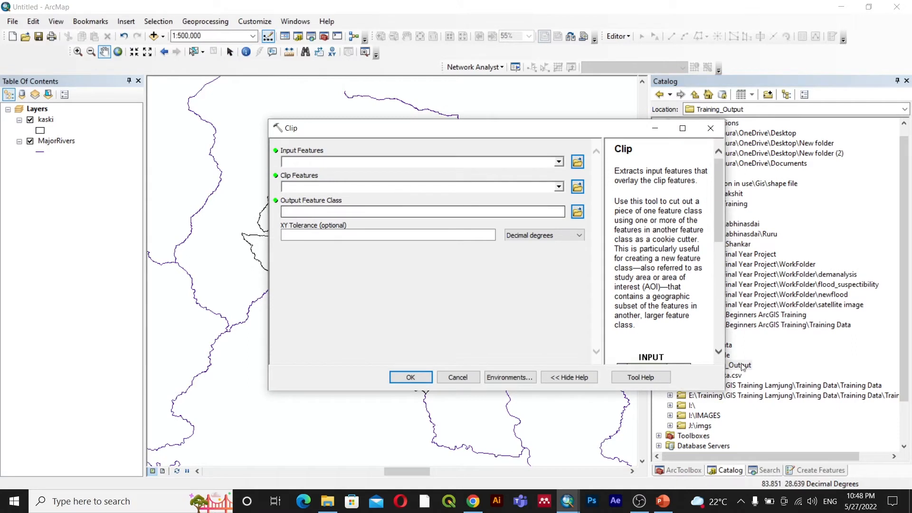
{"action": "left_click_drag", "start_coordinate": [724, 284], "coordinate": [794, 270]}
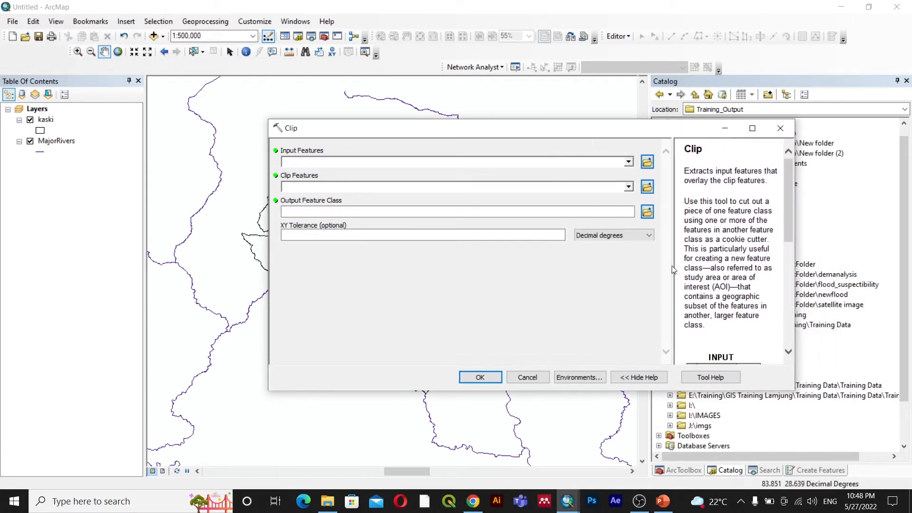
{"action": "left_click_drag", "start_coordinate": [672, 265], "coordinate": [620, 265]}
Step: Examine the Clip tool's help text and its illustration of input, clip feature and output
{"action": "scroll", "coordinate": [704, 260], "scroll_direction": "down", "scroll_amount": 2}
{"action": "scroll", "coordinate": [704, 261], "scroll_direction": "down", "scroll_amount": 4}
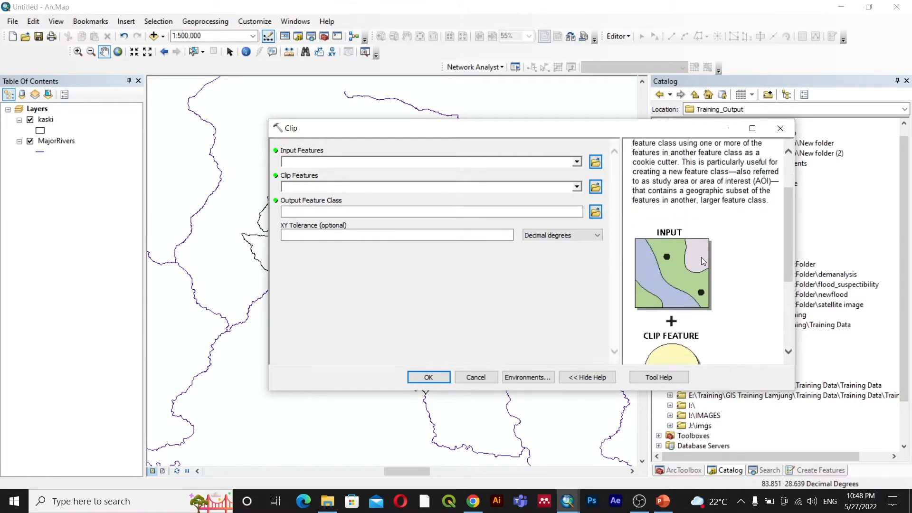
{"action": "scroll", "coordinate": [704, 260], "scroll_direction": "up", "scroll_amount": 2}
{"action": "scroll", "coordinate": [672, 248], "scroll_direction": "down", "scroll_amount": 1}
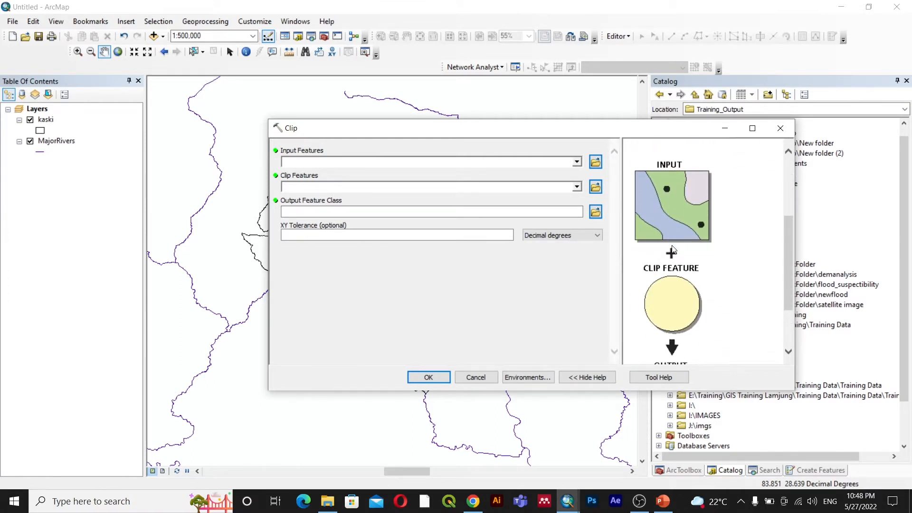
{"action": "scroll", "coordinate": [680, 289], "scroll_direction": "down", "scroll_amount": 3}
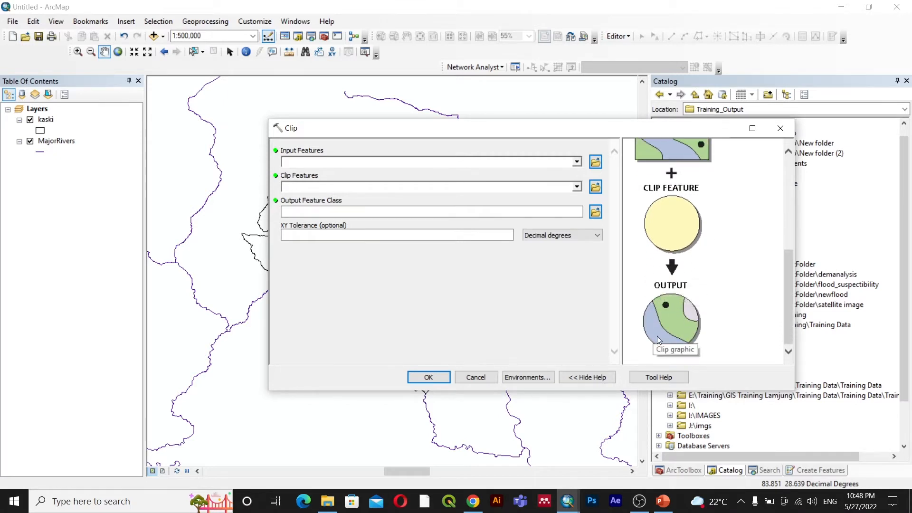
{"action": "scroll", "coordinate": [671, 245], "scroll_direction": "up", "scroll_amount": 6}
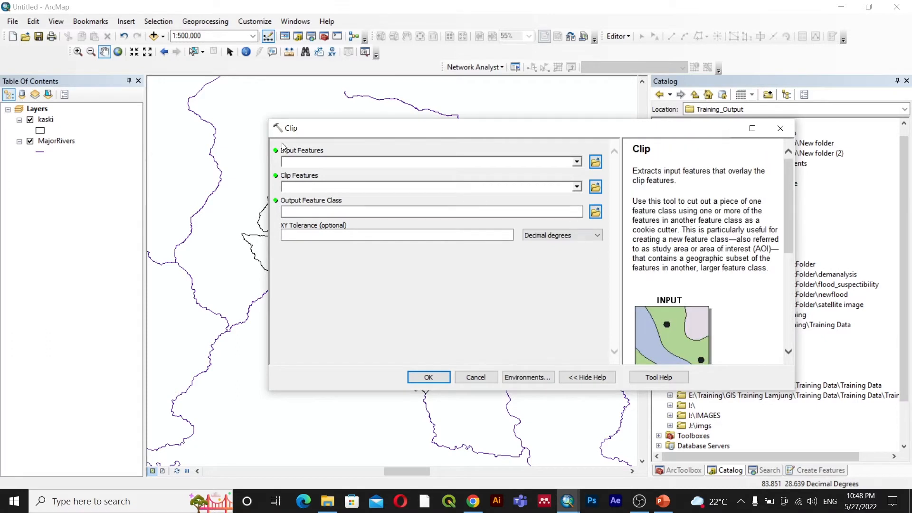
{"action": "scroll", "coordinate": [707, 281], "scroll_direction": "down", "scroll_amount": 3}
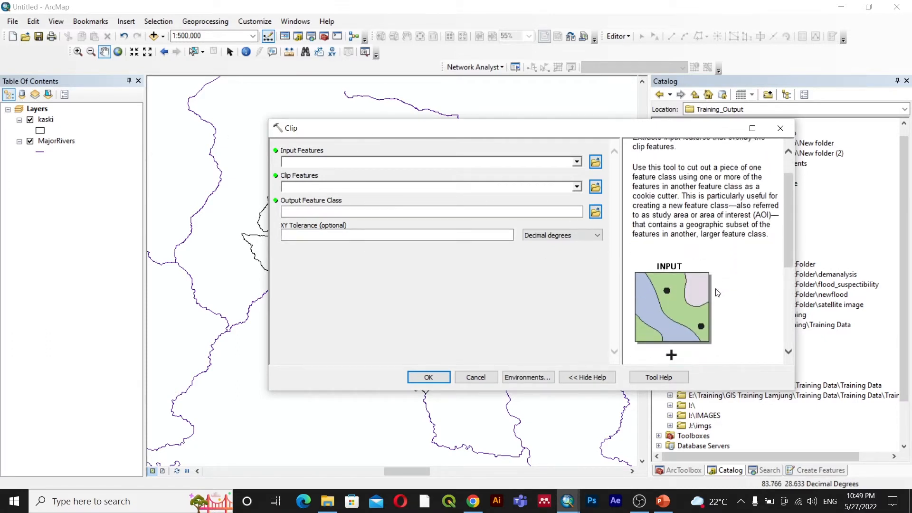
{"action": "scroll", "coordinate": [707, 281], "scroll_direction": "up", "scroll_amount": 3}
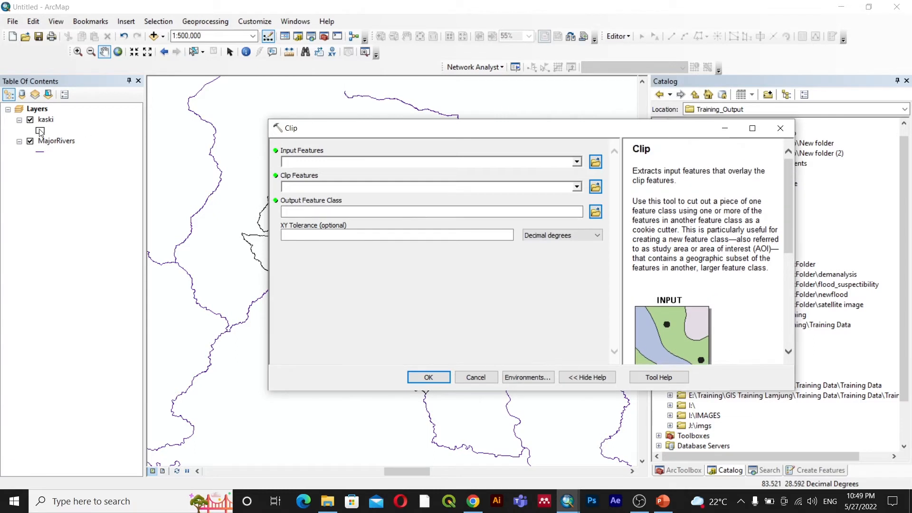
Step: Set MajorRivers as the input features and kaski as the clip features for the Clip tool
{"action": "left_click", "coordinate": [47, 151]}
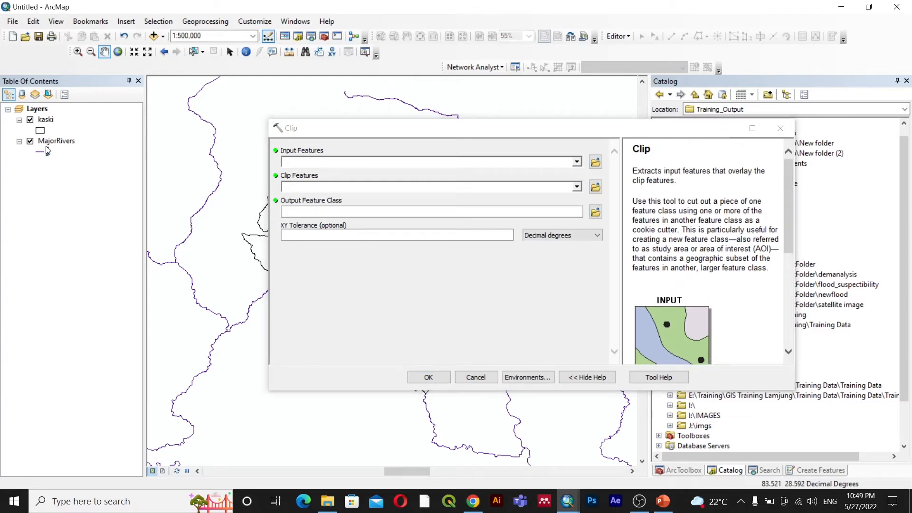
{"action": "left_click", "coordinate": [577, 162]}
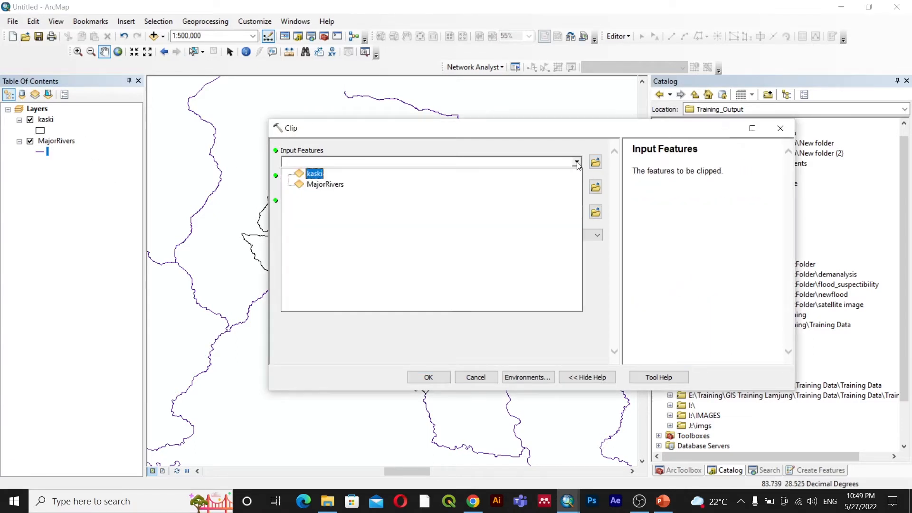
{"action": "left_click", "coordinate": [321, 185]}
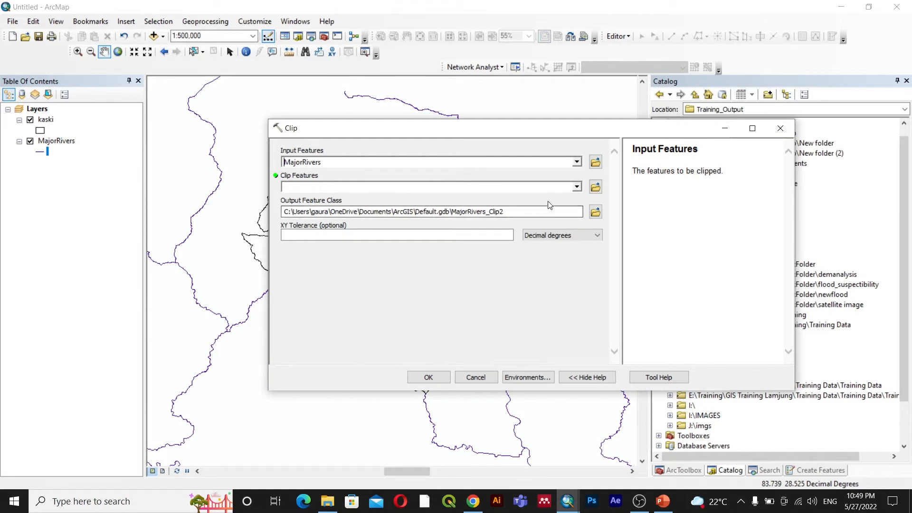
{"action": "left_click", "coordinate": [577, 187]}
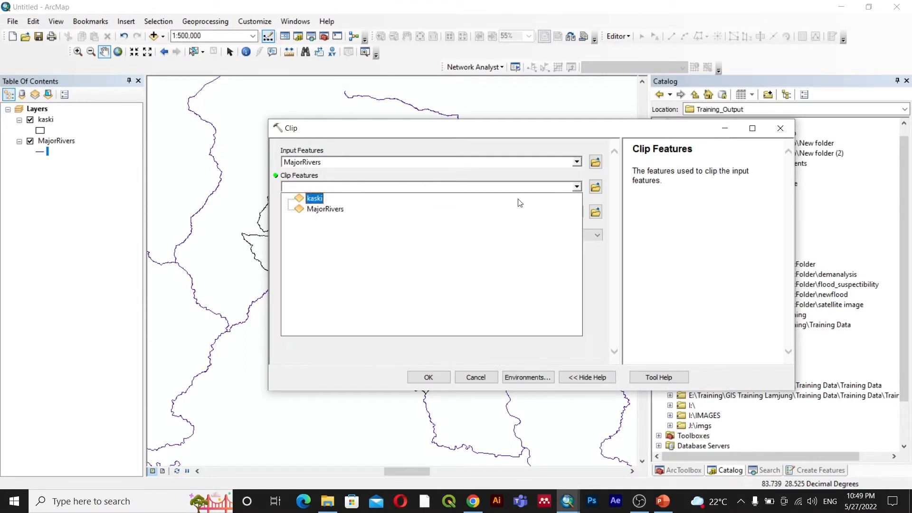
{"action": "left_click", "coordinate": [314, 198]}
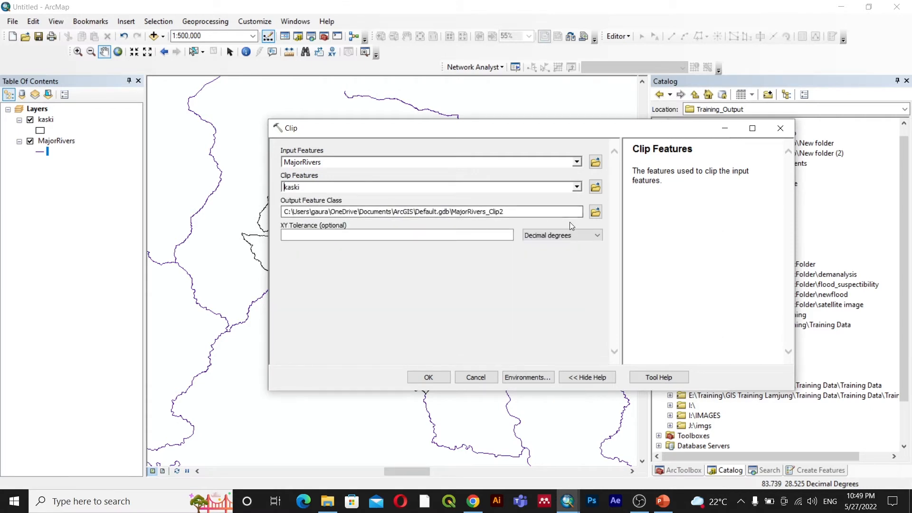
Step: Choose Training_Output in E:\Training\Beginners ArcGIS Training\Training Data as the save location for the output feature class
{"action": "left_click", "coordinate": [595, 211]}
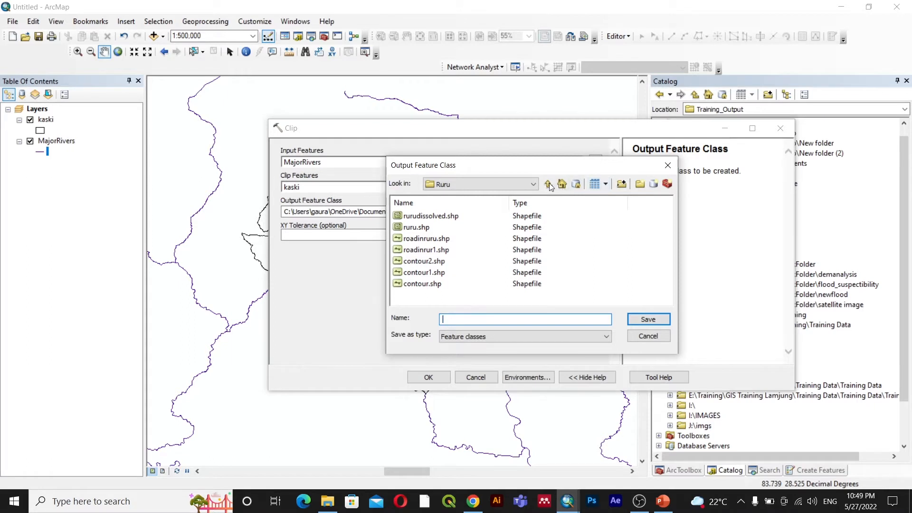
{"action": "left_click", "coordinate": [533, 183]}
{"action": "scroll", "coordinate": [522, 231], "scroll_direction": "up", "scroll_amount": 4}
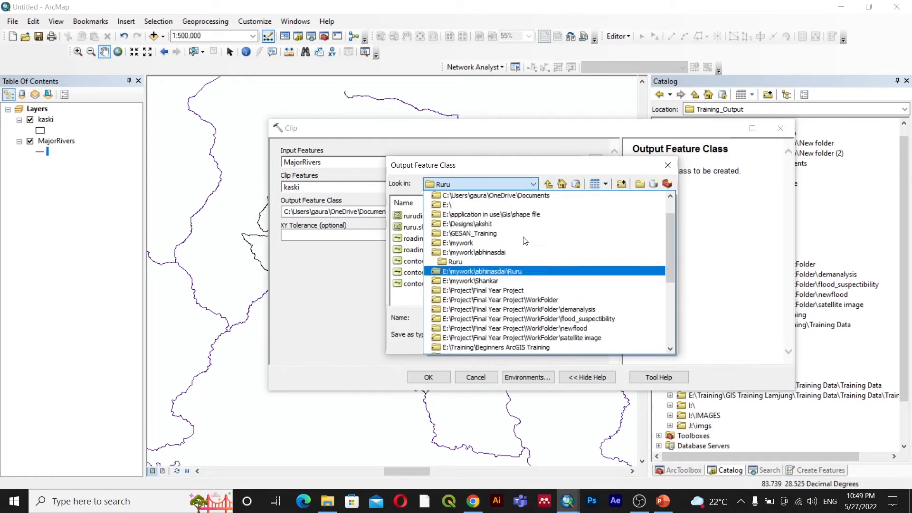
{"action": "scroll", "coordinate": [527, 247], "scroll_direction": "down", "scroll_amount": 6}
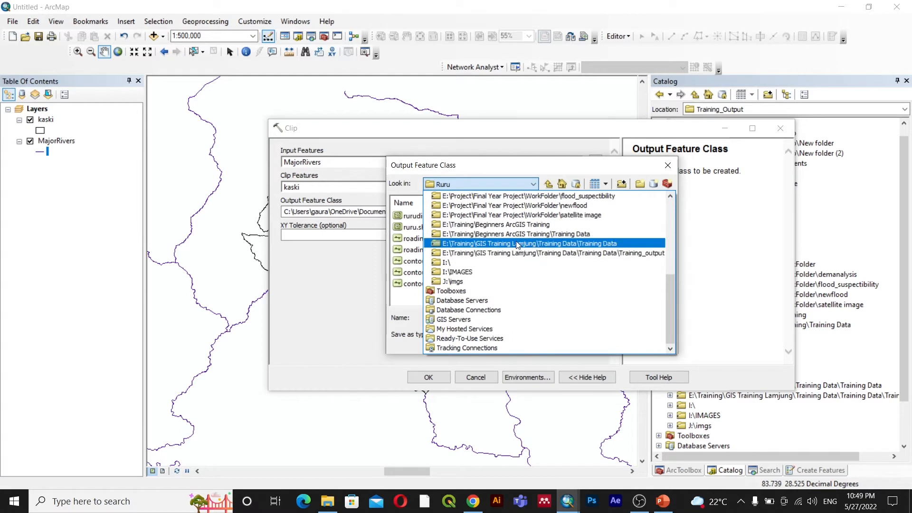
{"action": "left_click", "coordinate": [504, 234]}
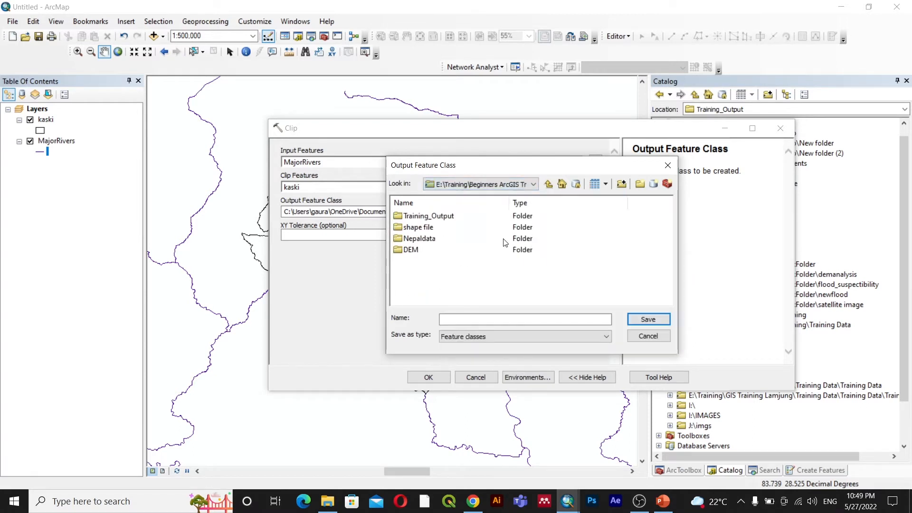
{"action": "double_click", "coordinate": [420, 216]}
Step: Name the output feature class clipped.shp and run the clip
{"action": "left_click", "coordinate": [470, 322]}
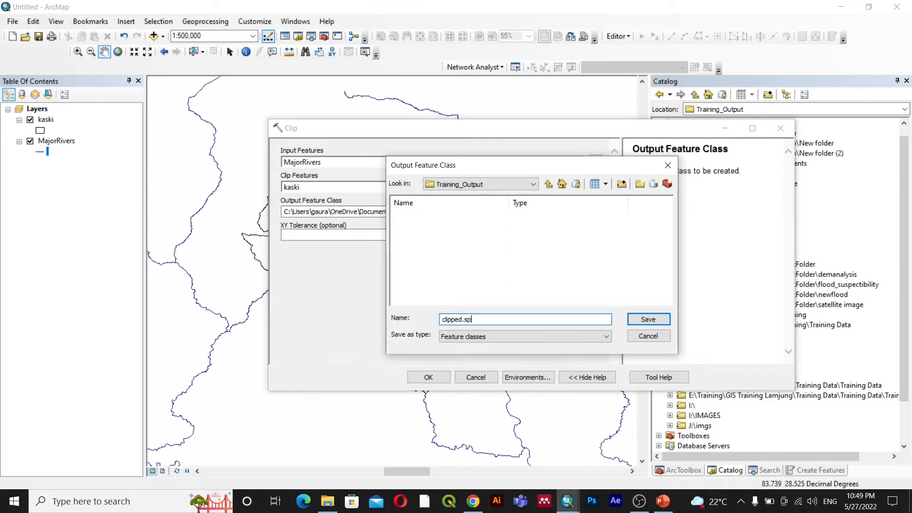
{"action": "type", "text": "clipped.shp"}
{"action": "double_click", "coordinate": [465, 321]}
{"action": "left_click", "coordinate": [476, 321]}
{"action": "double_click", "coordinate": [466, 319]}
{"action": "left_click", "coordinate": [476, 320]}
{"action": "left_click_drag", "start_coordinate": [476, 320], "coordinate": [441, 320]}
{"action": "left_click", "coordinate": [476, 320]}
{"action": "left_click", "coordinate": [641, 320]}
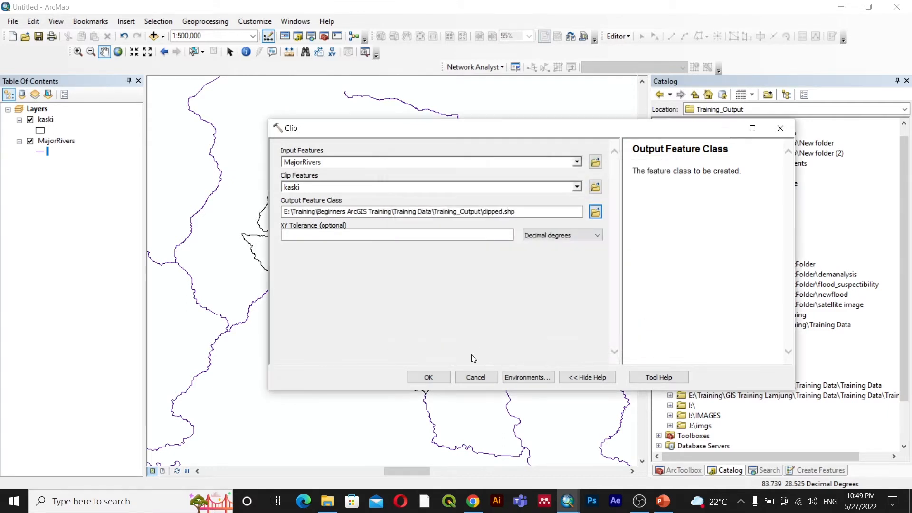
{"action": "left_click", "coordinate": [429, 377]}
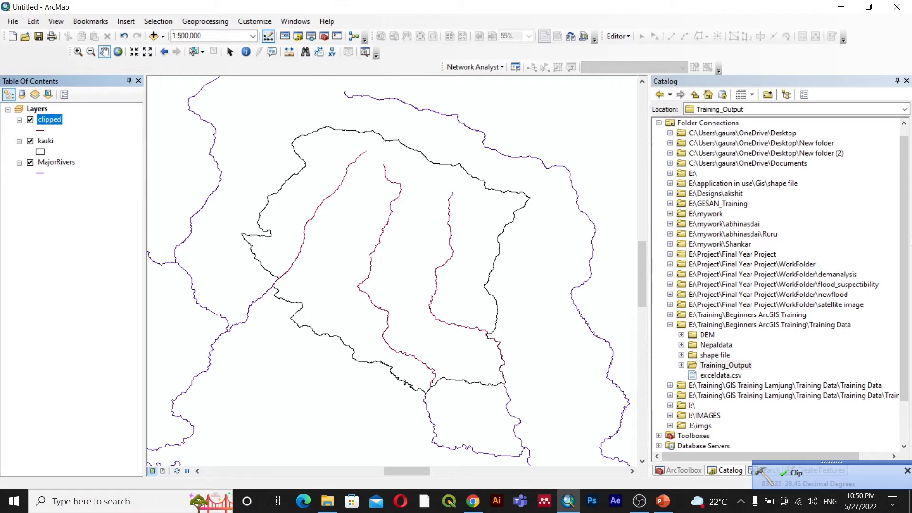
Step: Hide the MajorRivers and kaski layers, and toggle the clipped layer's visibility to inspect the clipped rivers, leaving it hidden
{"action": "left_click", "coordinate": [31, 163]}
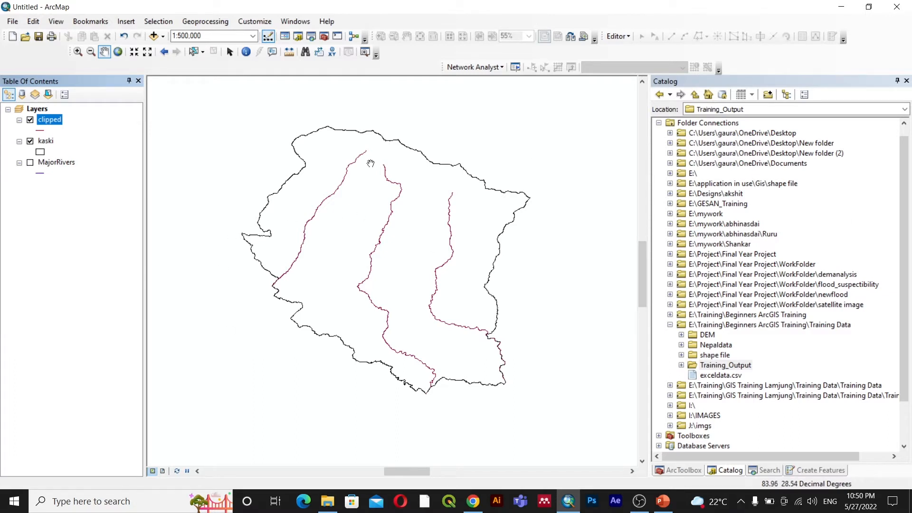
{"action": "left_click", "coordinate": [30, 141]}
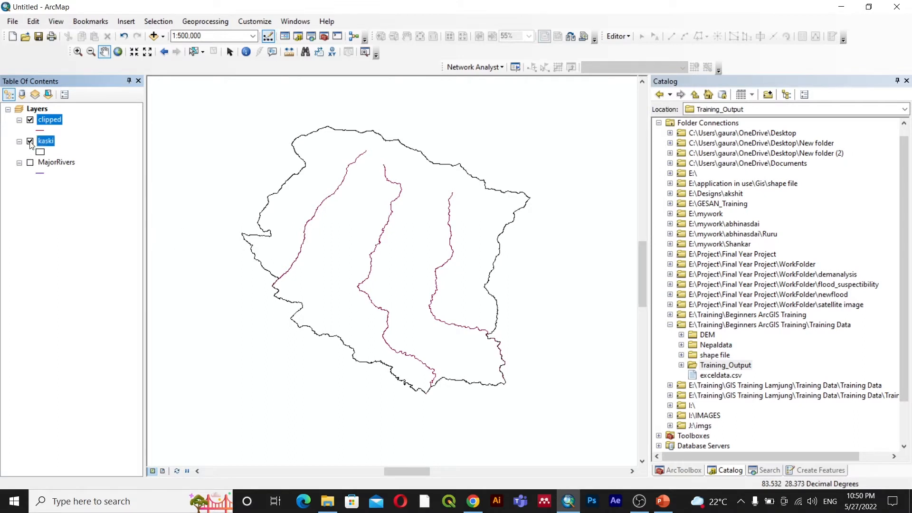
{"action": "left_click", "coordinate": [30, 120]}
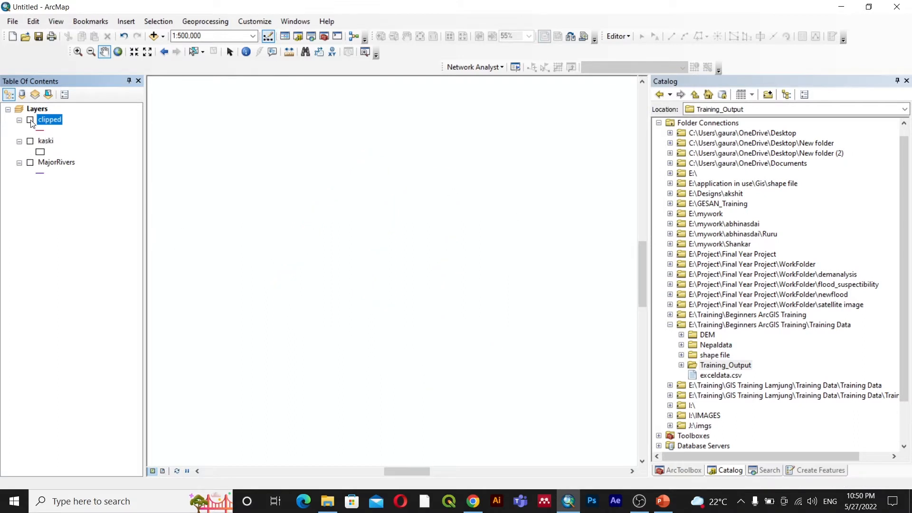
{"action": "left_click", "coordinate": [31, 120]}
{"action": "left_click", "coordinate": [30, 120]}
{"action": "left_click", "coordinate": [30, 121]}
{"action": "left_click", "coordinate": [30, 121]}
{"action": "left_click", "coordinate": [30, 121]}
{"action": "left_click", "coordinate": [30, 121]}
{"action": "left_click", "coordinate": [30, 121]}
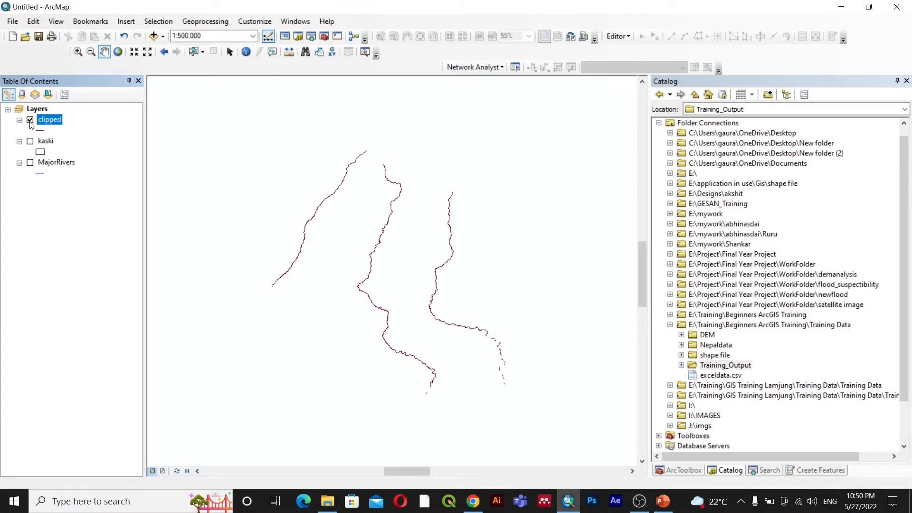
{"action": "left_click", "coordinate": [30, 121]}
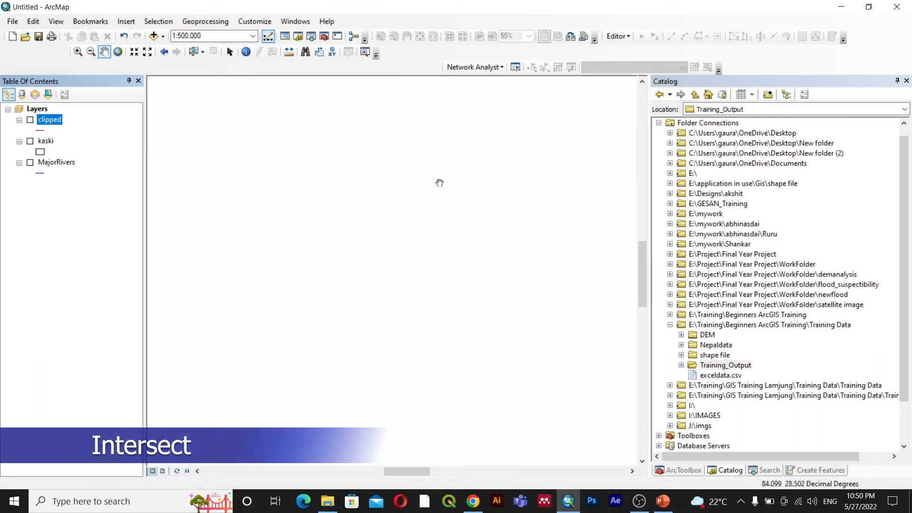
{"action": "scroll", "coordinate": [764, 342], "scroll_direction": "down", "scroll_amount": 2}
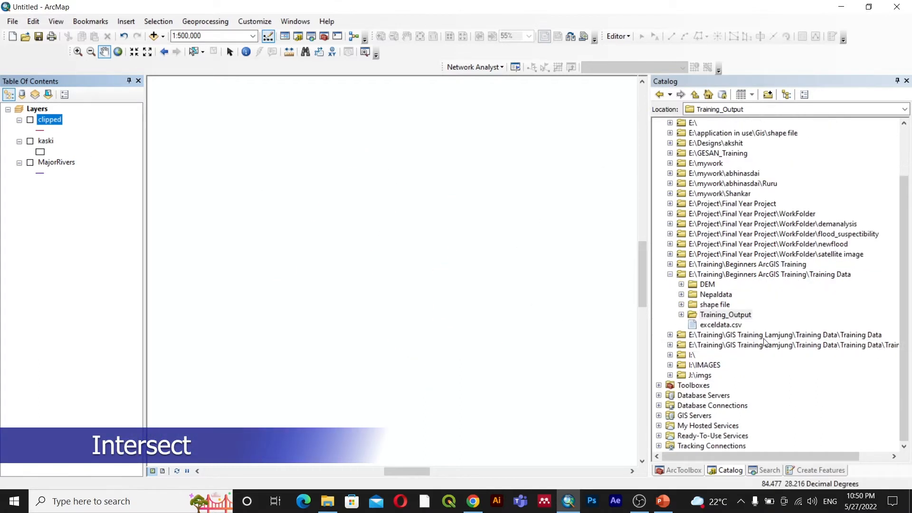
Step: Add 1int.shp from the Nepaldata folder to the map as a layer below MajorRivers
{"action": "left_click", "coordinate": [681, 305]}
{"action": "left_click", "coordinate": [681, 304]}
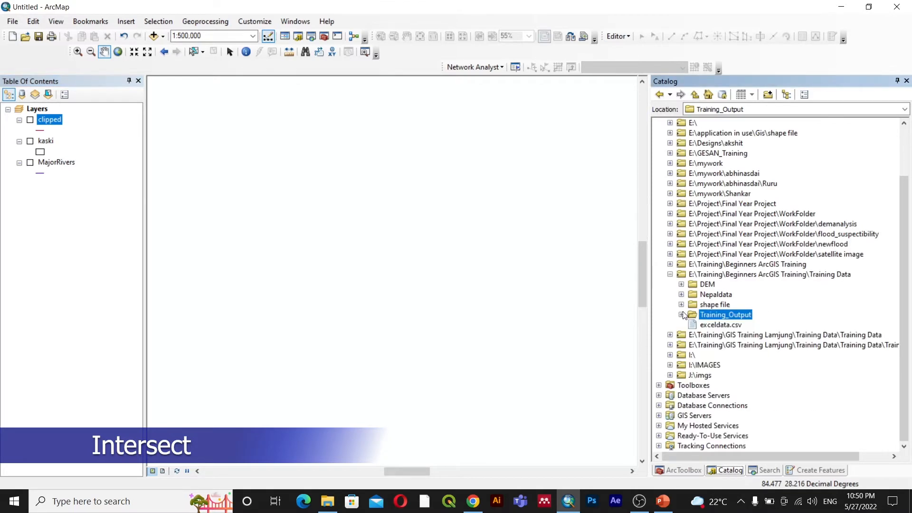
{"action": "left_click", "coordinate": [682, 295]}
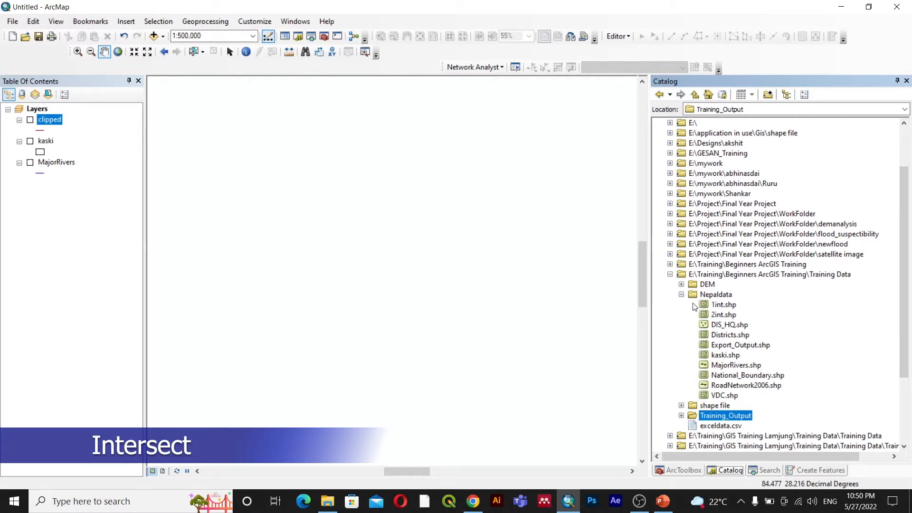
{"action": "left_click", "coordinate": [727, 306]}
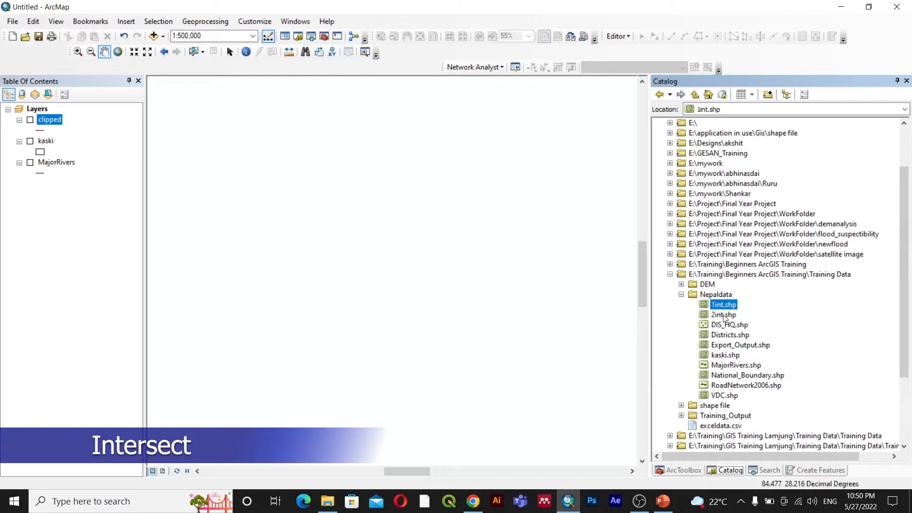
{"action": "left_click_drag", "start_coordinate": [722, 306], "coordinate": [173, 218]}
{"action": "left_click_drag", "start_coordinate": [73, 183], "coordinate": [728, 305]}
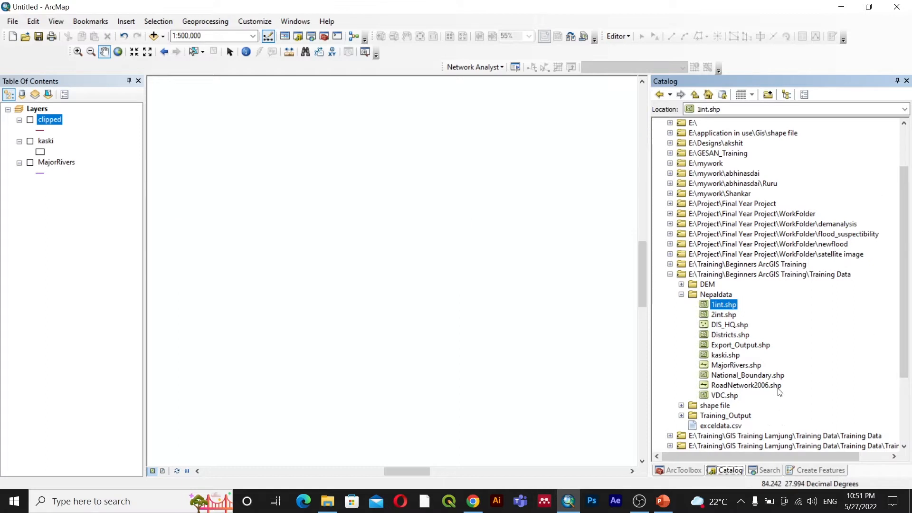
{"action": "mouse_move", "coordinate": [728, 306]}
{"action": "left_mouse_down"}
{"action": "mouse_move", "coordinate": [23, 207]}
{"action": "mouse_move", "coordinate": [51, 203]}
{"action": "left_mouse_up"}
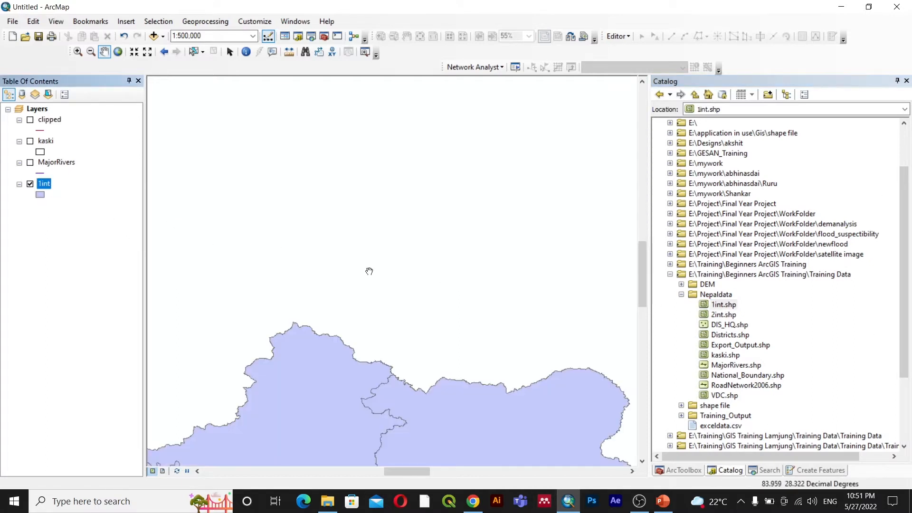
{"action": "scroll", "coordinate": [376, 277], "scroll_direction": "up", "scroll_amount": 2}
{"action": "scroll", "coordinate": [377, 362], "scroll_direction": "up", "scroll_amount": 1}
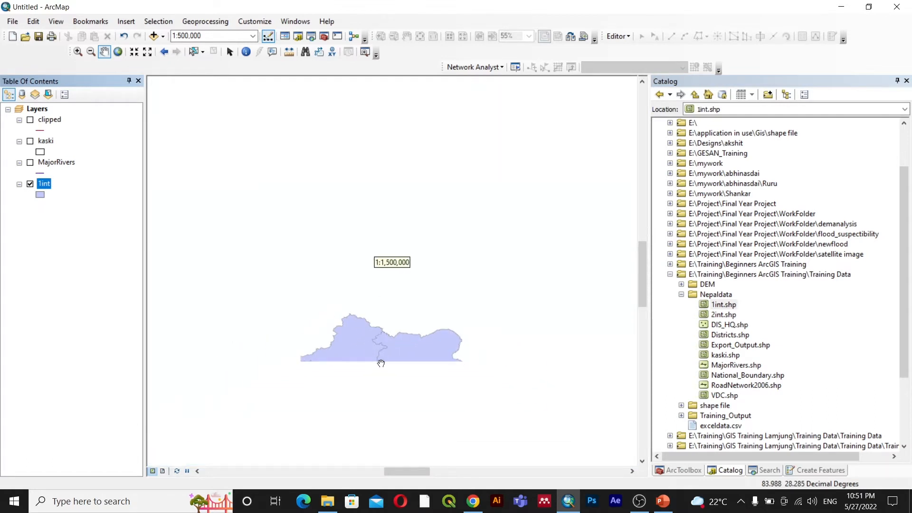
{"action": "left_click_drag", "start_coordinate": [395, 376], "coordinate": [382, 254]}
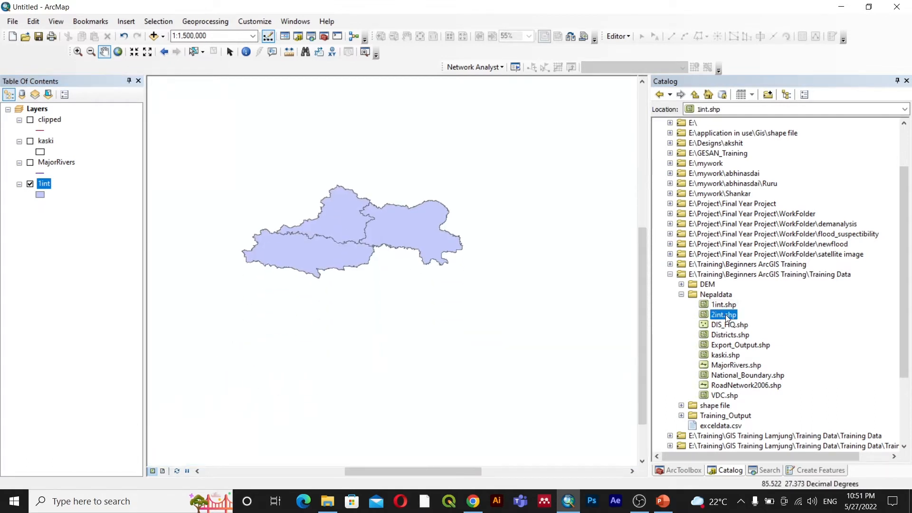
Step: Add 2int.shp from the Nepaldata folder below 1int, and toggle both layers' visibility to compare their overlap, leaving both visible
{"action": "mouse_move", "coordinate": [725, 316]}
{"action": "left_mouse_down"}
{"action": "mouse_move", "coordinate": [50, 196]}
{"action": "mouse_move", "coordinate": [33, 204]}
{"action": "left_mouse_up"}
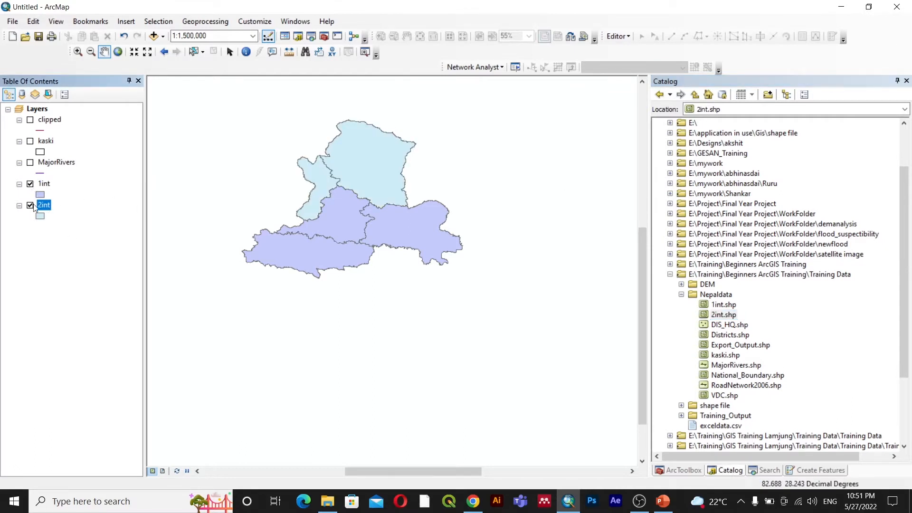
{"action": "left_click", "coordinate": [31, 206]}
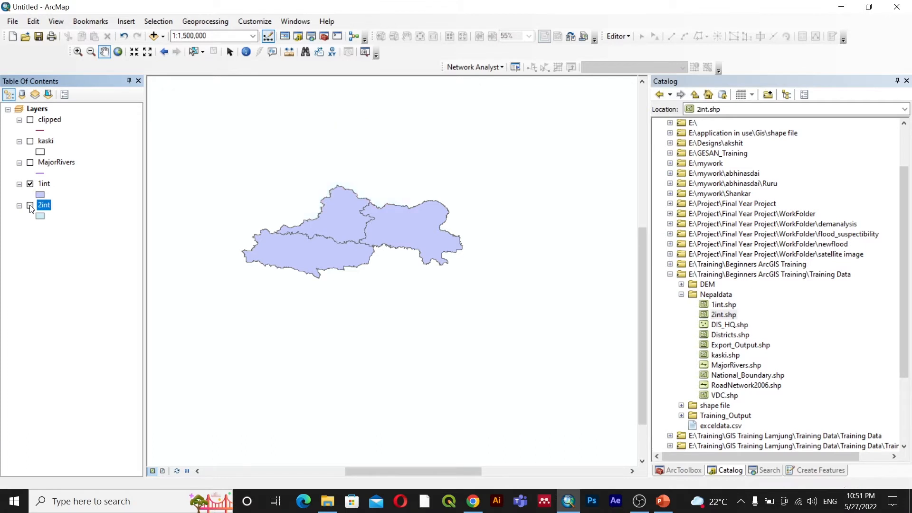
{"action": "left_click", "coordinate": [30, 206]}
{"action": "left_click", "coordinate": [30, 185]}
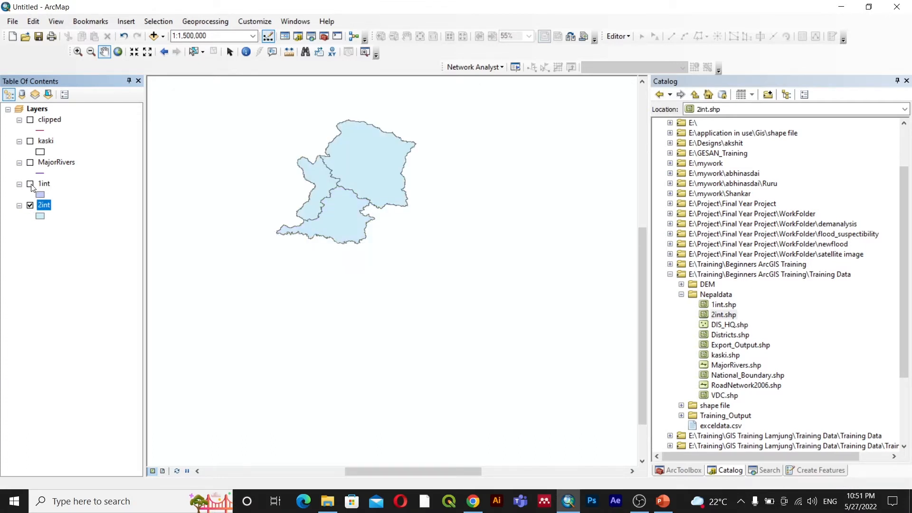
{"action": "left_click", "coordinate": [31, 184]}
{"action": "left_click", "coordinate": [341, 221]}
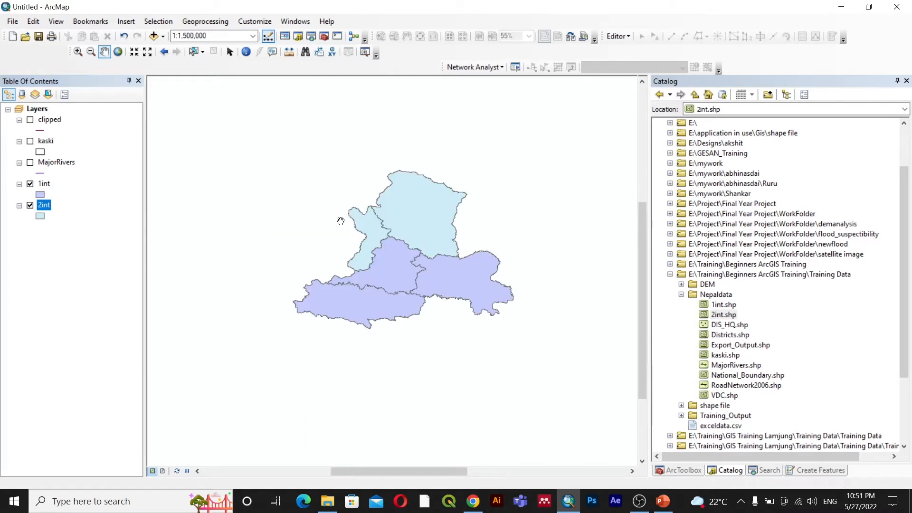
{"action": "left_click_drag", "start_coordinate": [398, 273], "coordinate": [364, 236]}
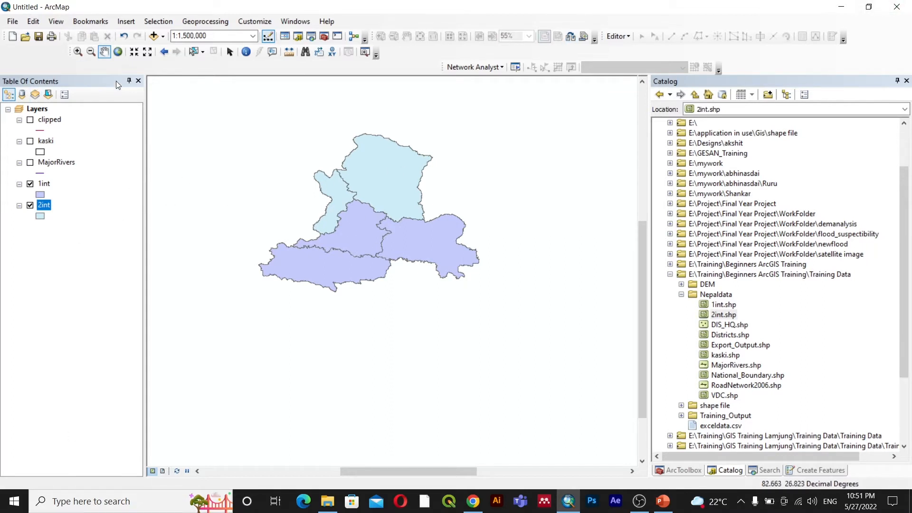
Step: Start the Intersect tool and add 1int and 2int as its input features
{"action": "left_click", "coordinate": [201, 23]}
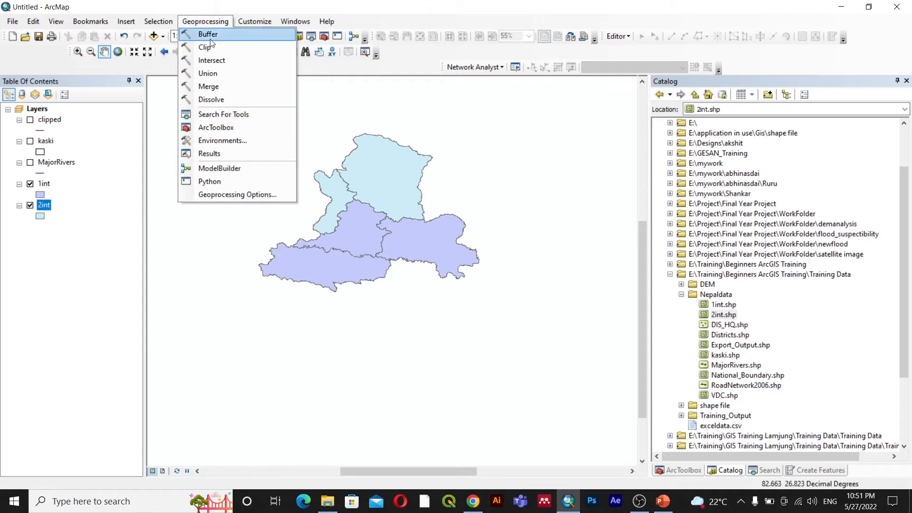
{"action": "left_click", "coordinate": [219, 61]}
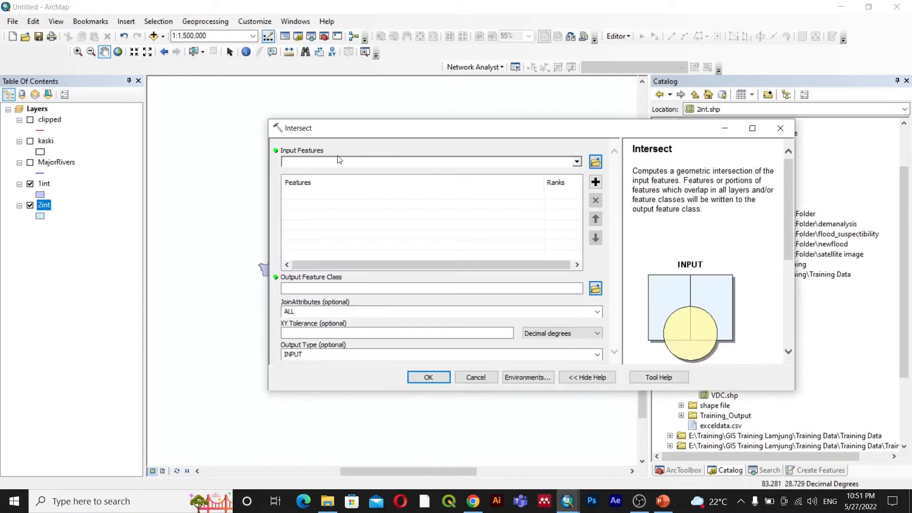
{"action": "left_click", "coordinate": [45, 185]}
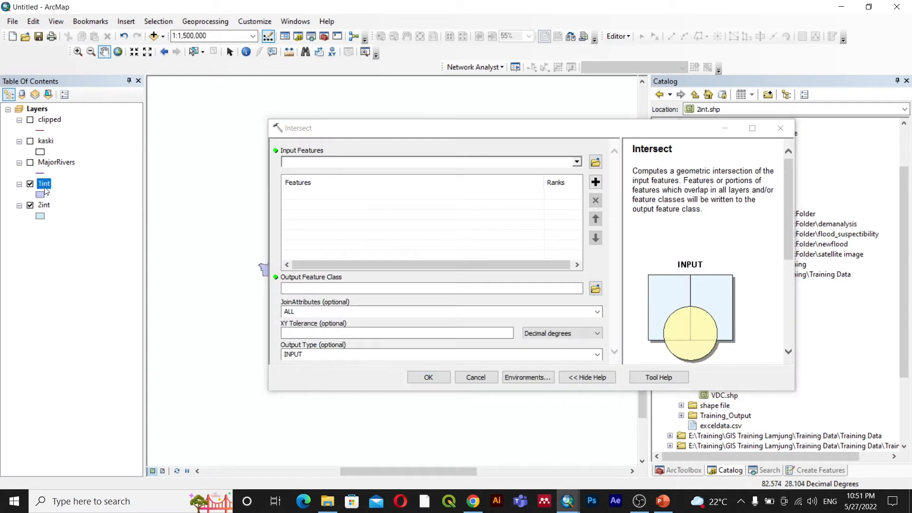
{"action": "left_click", "coordinate": [577, 162]}
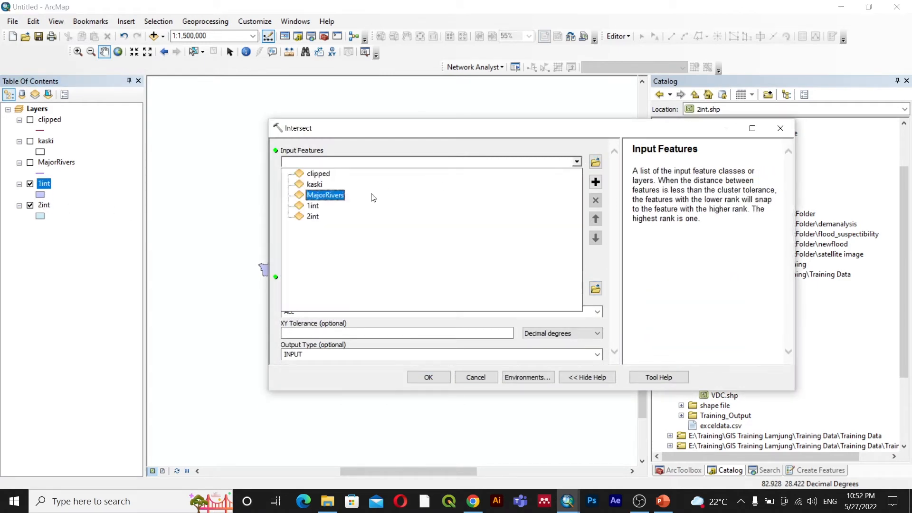
{"action": "left_click", "coordinate": [313, 206]}
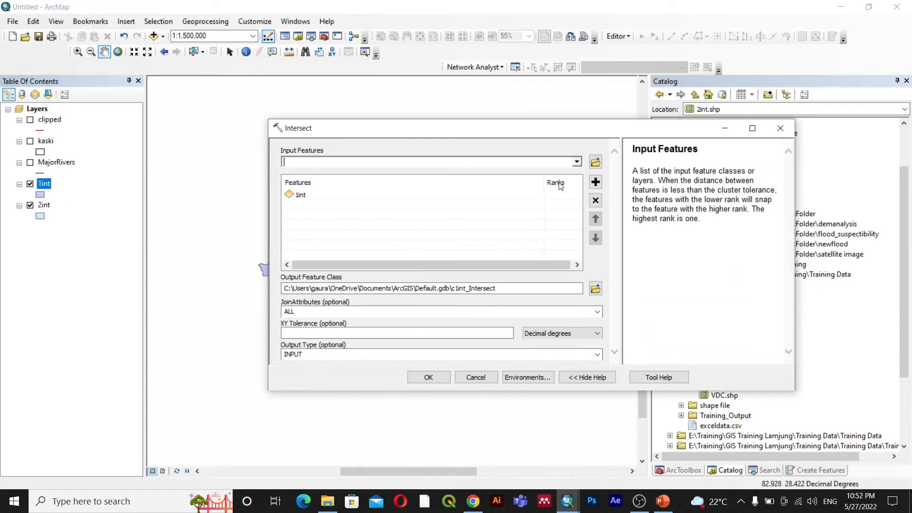
{"action": "left_click", "coordinate": [577, 162]}
{"action": "left_click", "coordinate": [314, 218]}
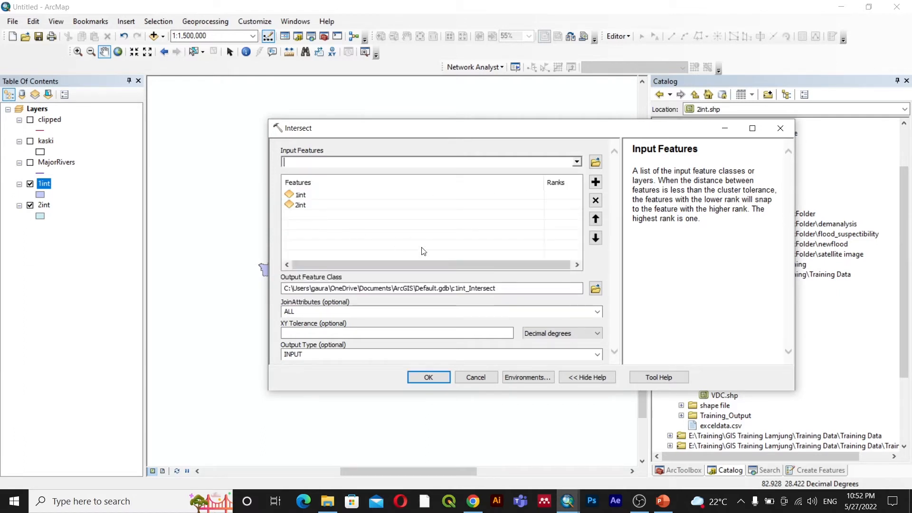
Step: Set the Intersect output feature class to intersect.shp in Training_Output and run the tool
{"action": "left_click", "coordinate": [595, 288]}
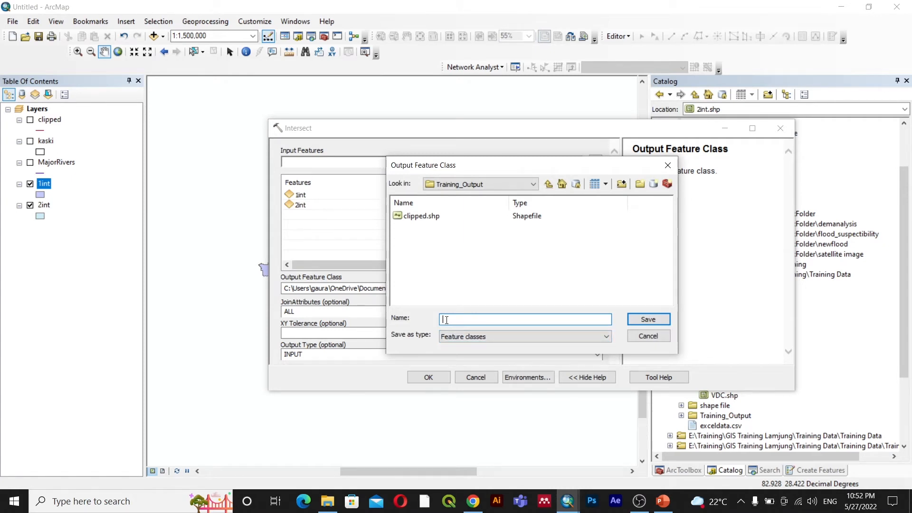
{"action": "type", "text": "intersect.shp"}
{"action": "left_click", "coordinate": [645, 318]}
{"action": "left_click", "coordinate": [423, 378]}
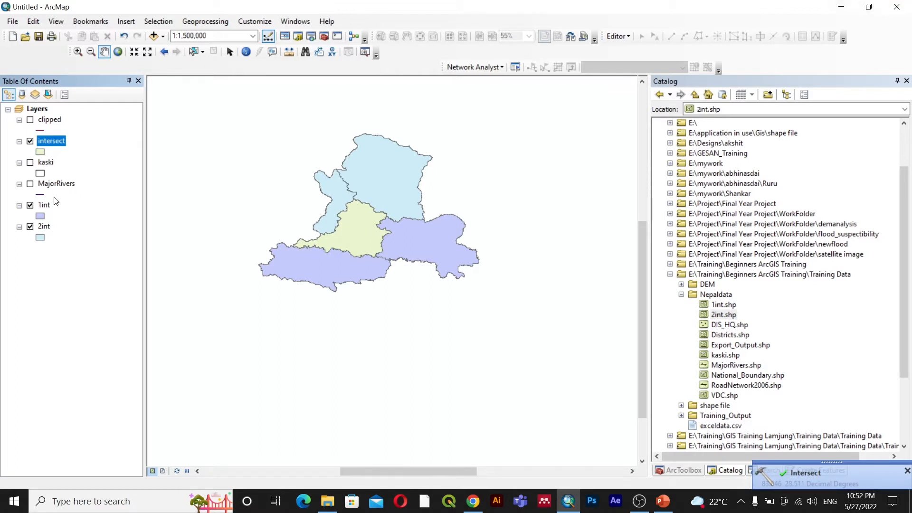
Step: Hide the 1int and 2int layers to inspect the intersect layer alone, and hide the intersect layer too
{"action": "left_click", "coordinate": [30, 205]}
{"action": "left_click", "coordinate": [30, 226]}
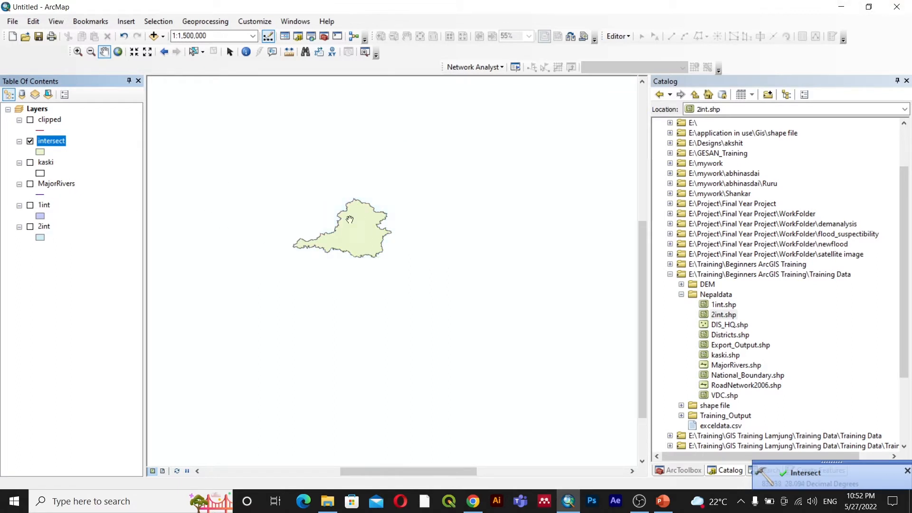
{"action": "scroll", "coordinate": [350, 219], "scroll_direction": "up", "scroll_amount": 2}
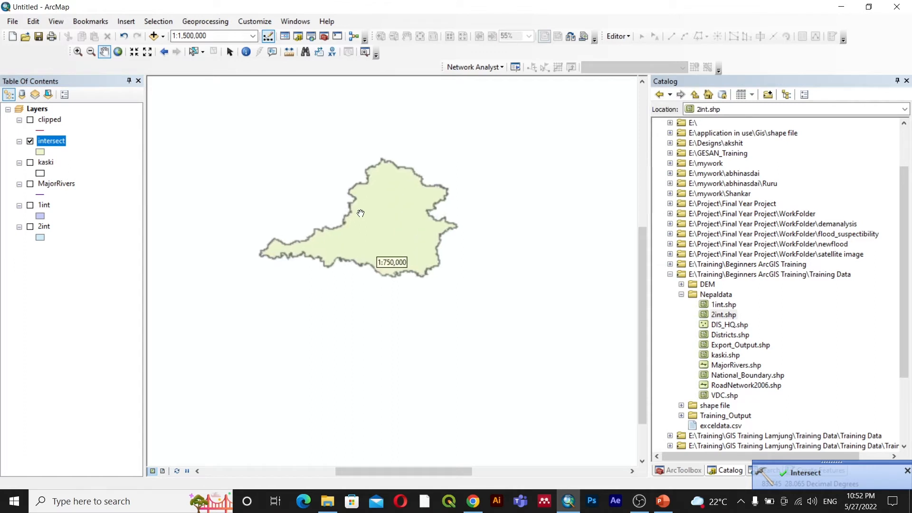
{"action": "scroll", "coordinate": [360, 213], "scroll_direction": "down", "scroll_amount": 2}
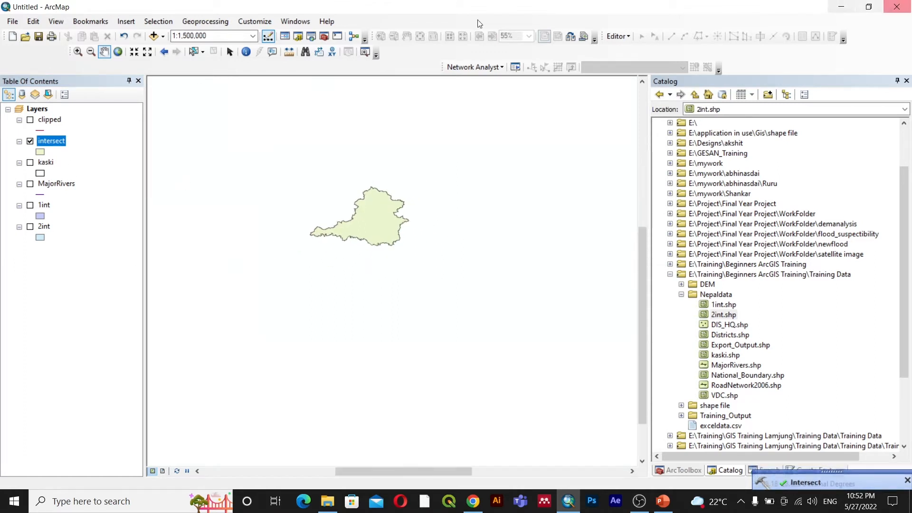
{"action": "left_click", "coordinate": [31, 141]}
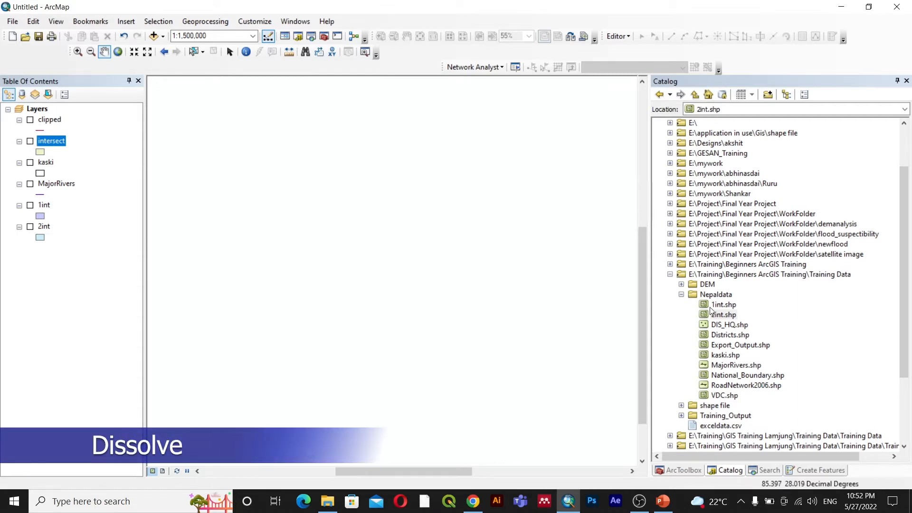
Step: Add hermes_NPL_wgs_3.shp from the shape file folder to the map as the topmost layer, showing all of Nepal
{"action": "scroll", "coordinate": [711, 310], "scroll_direction": "down", "scroll_amount": 2}
{"action": "scroll", "coordinate": [711, 309], "scroll_direction": "up", "scroll_amount": 2}
{"action": "scroll", "coordinate": [711, 309], "scroll_direction": "up", "scroll_amount": 1}
{"action": "scroll", "coordinate": [711, 309], "scroll_direction": "down", "scroll_amount": 2}
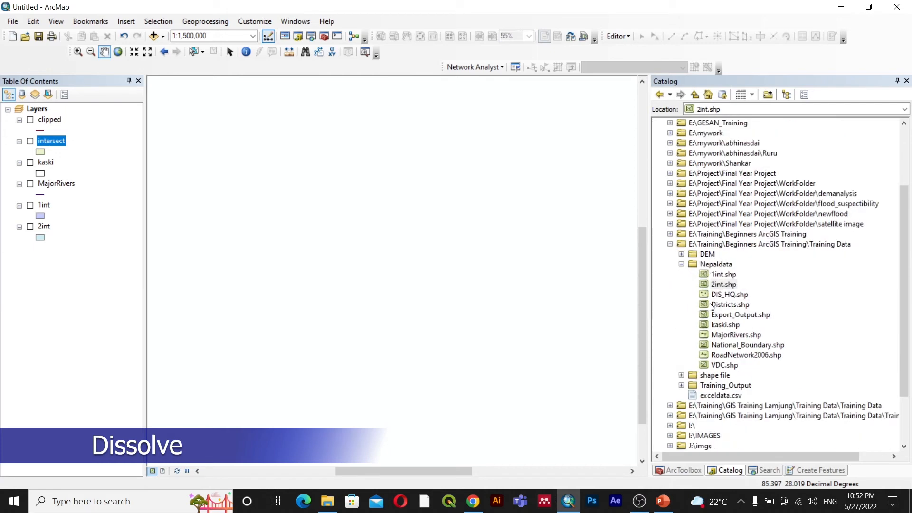
{"action": "scroll", "coordinate": [711, 308], "scroll_direction": "down", "scroll_amount": 2}
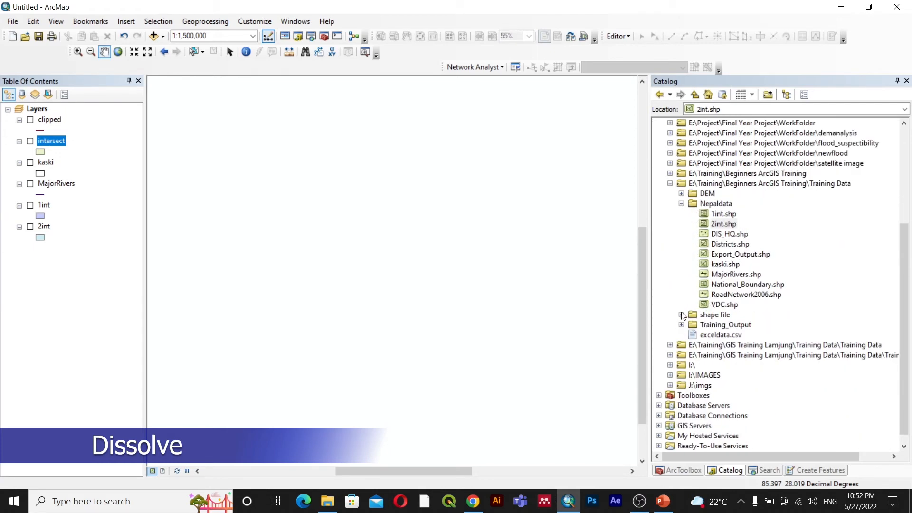
{"action": "left_click", "coordinate": [682, 315]}
{"action": "scroll", "coordinate": [739, 347], "scroll_direction": "down", "scroll_amount": 1}
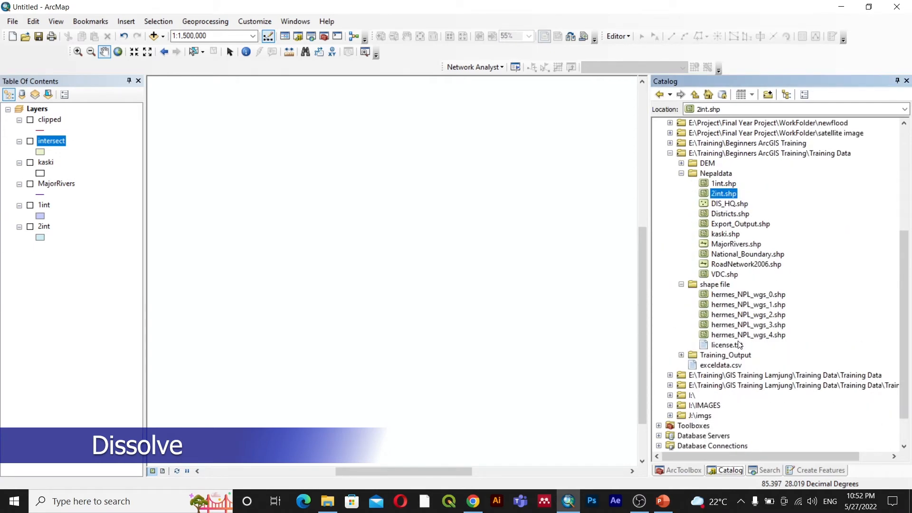
{"action": "left_click", "coordinate": [771, 326]}
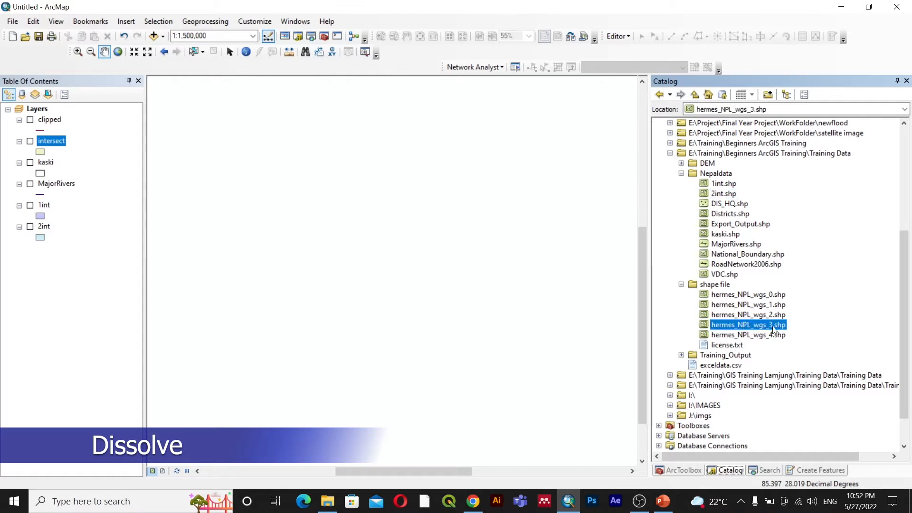
{"action": "mouse_move", "coordinate": [776, 326]}
{"action": "left_mouse_down"}
{"action": "mouse_move", "coordinate": [49, 127]}
{"action": "mouse_move", "coordinate": [44, 115]}
{"action": "left_mouse_up"}
{"action": "scroll", "coordinate": [395, 236], "scroll_direction": "down", "scroll_amount": 5}
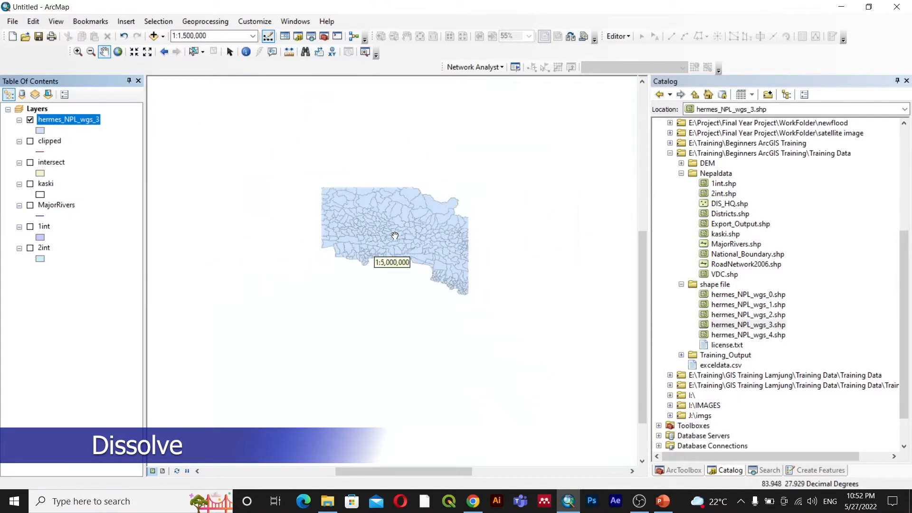
{"action": "scroll", "coordinate": [387, 228], "scroll_direction": "up", "scroll_amount": 1}
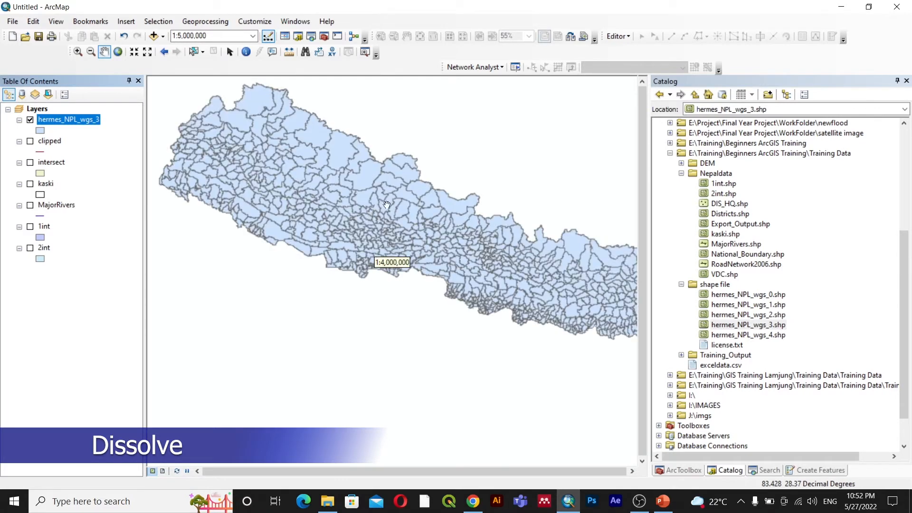
{"action": "scroll", "coordinate": [386, 229], "scroll_direction": "down", "scroll_amount": 1}
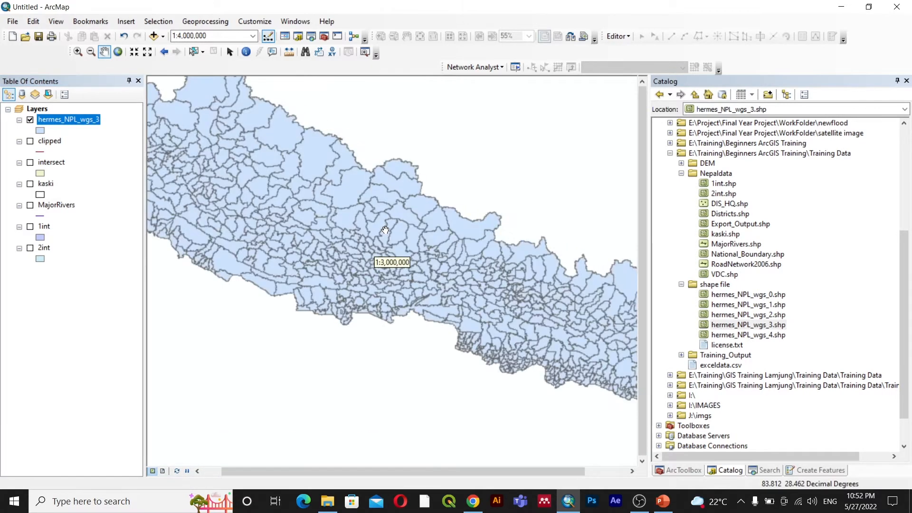
{"action": "scroll", "coordinate": [386, 230], "scroll_direction": "up", "scroll_amount": 1}
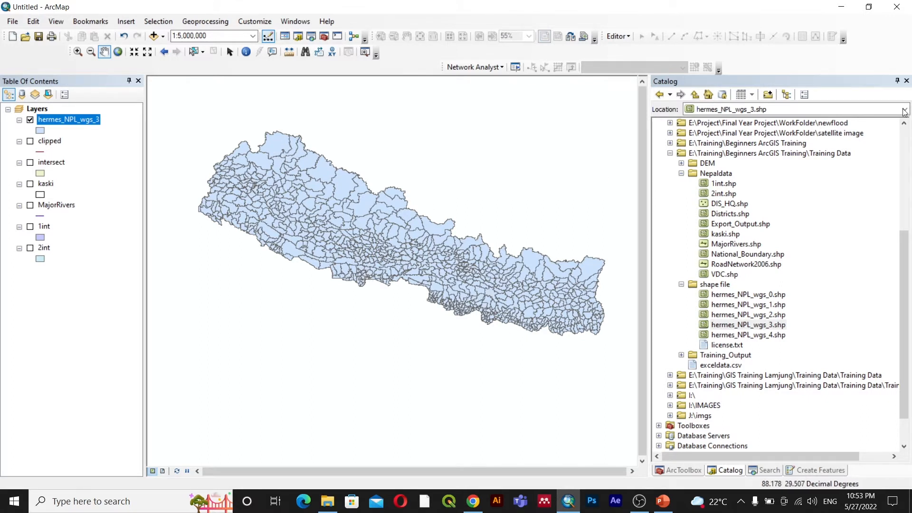
Step: Start the Dissolve tool and choose hermes_NPL_wgs_3 as its input features
{"action": "left_click", "coordinate": [215, 22]}
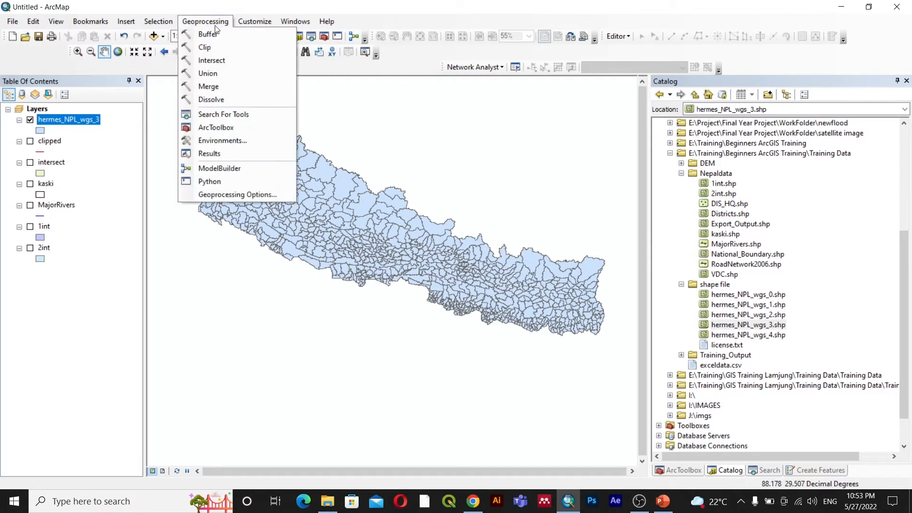
{"action": "left_click", "coordinate": [214, 98]}
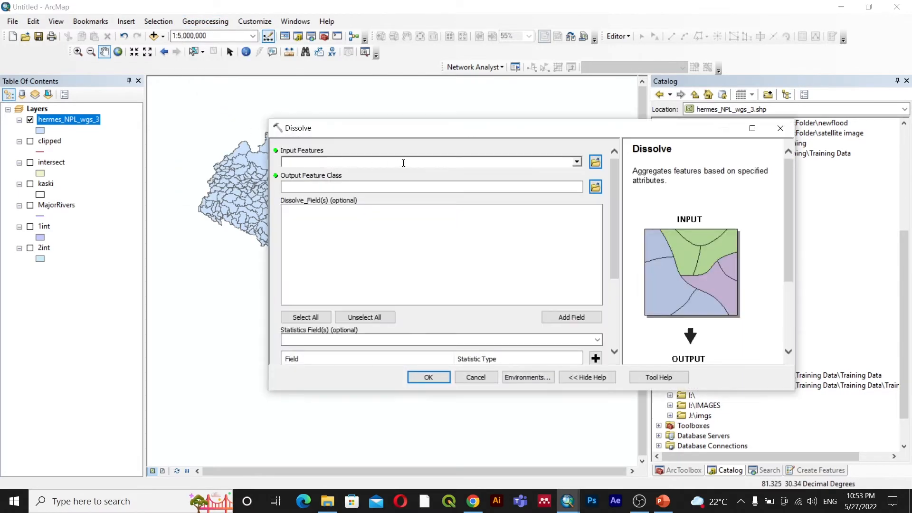
{"action": "left_click", "coordinate": [577, 163]}
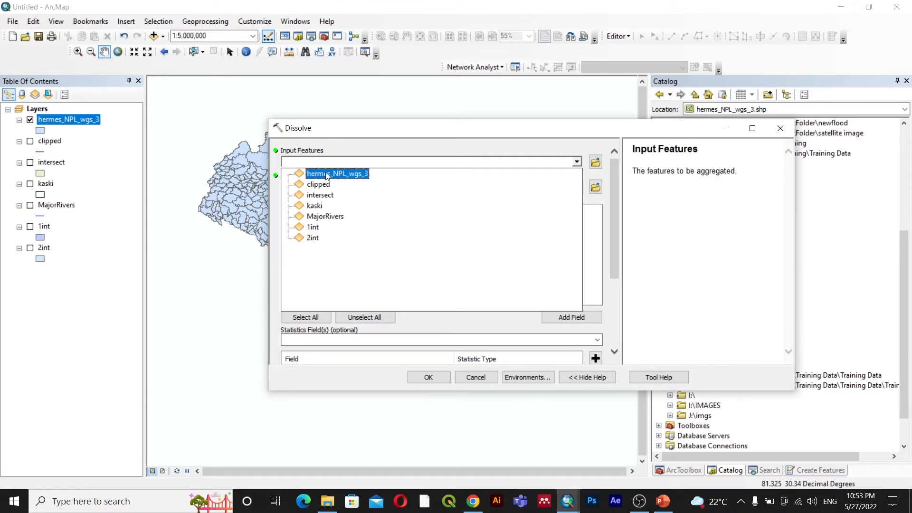
{"action": "left_click", "coordinate": [327, 174]}
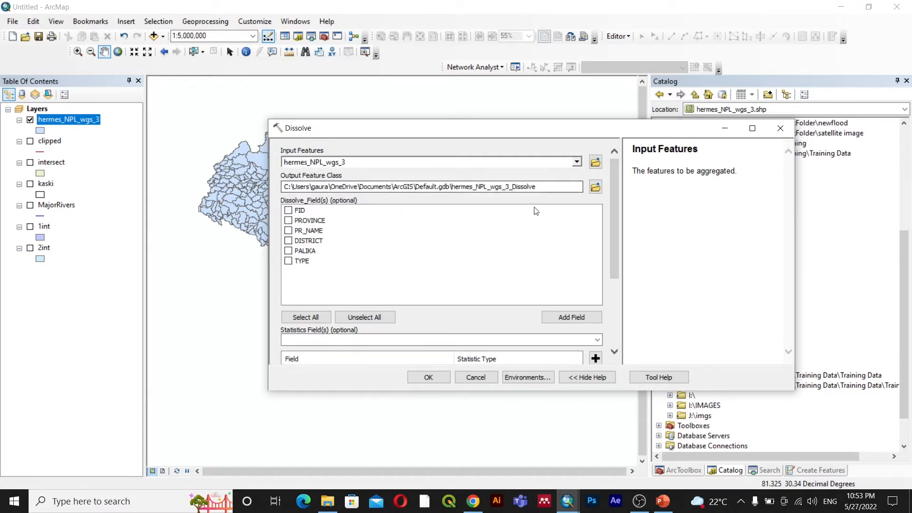
Step: Set the Dissolve output to dissolved.shp in Training_Output, choose PALIKA as the dissolve field and run the tool
{"action": "left_click", "coordinate": [595, 187]}
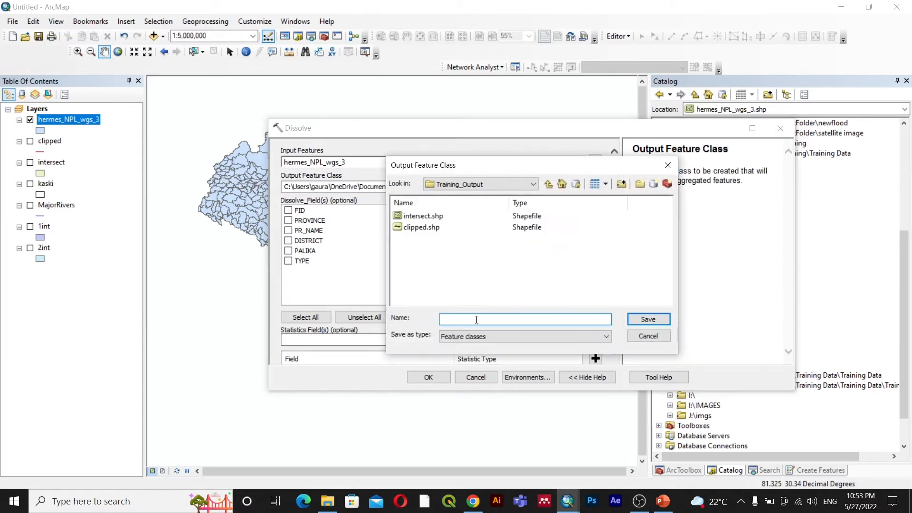
{"action": "type", "text": "dissolved.shp"}
{"action": "left_click", "coordinate": [648, 319]}
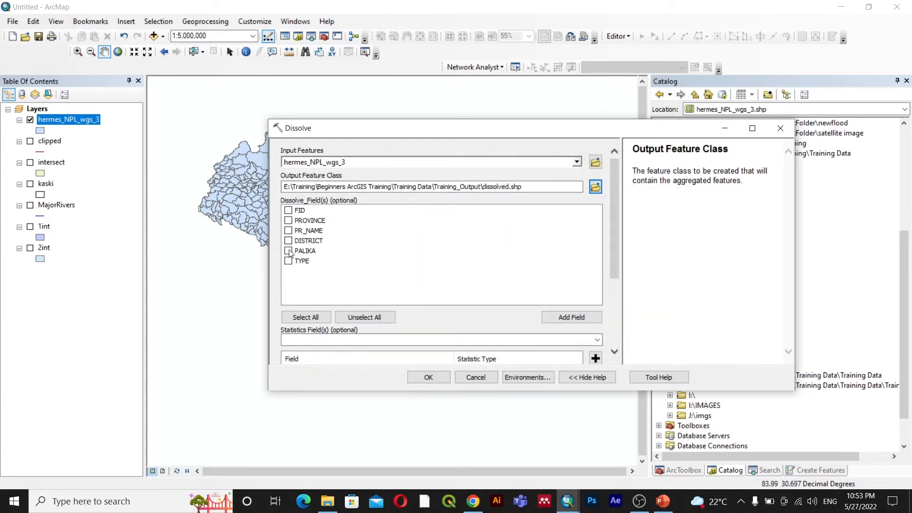
{"action": "left_click", "coordinate": [289, 251]}
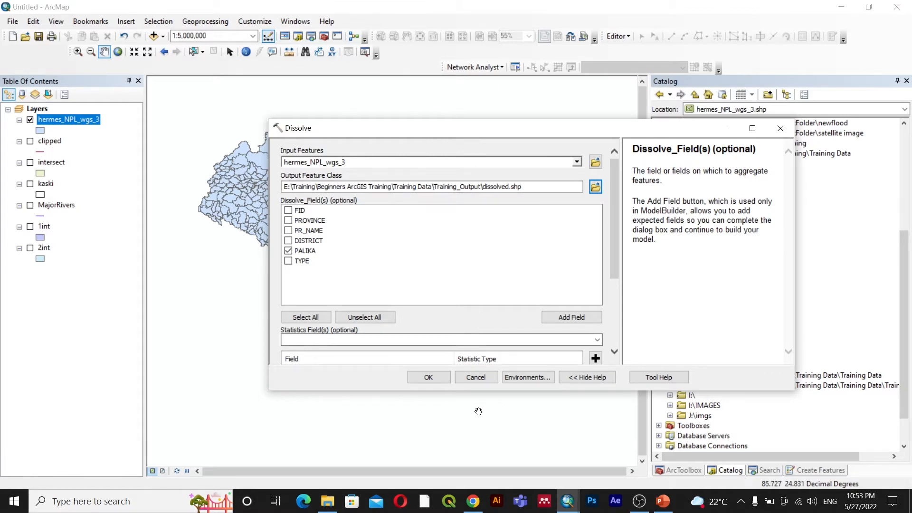
{"action": "left_click", "coordinate": [428, 377]}
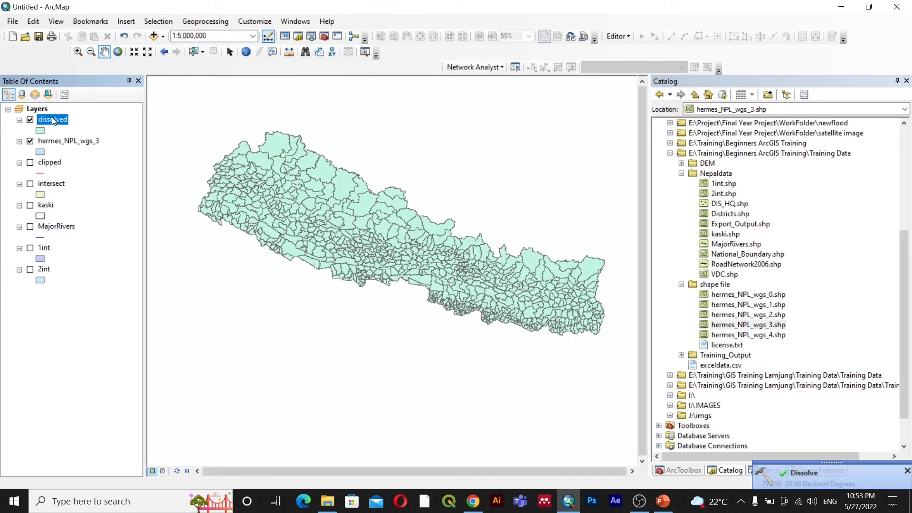
Step: Remove the dissolved layer from the map and start Dissolve again with hermes_NPL_wgs_3 as its input features
{"action": "right_click", "coordinate": [54, 121]}
{"action": "left_click", "coordinate": [74, 137]}
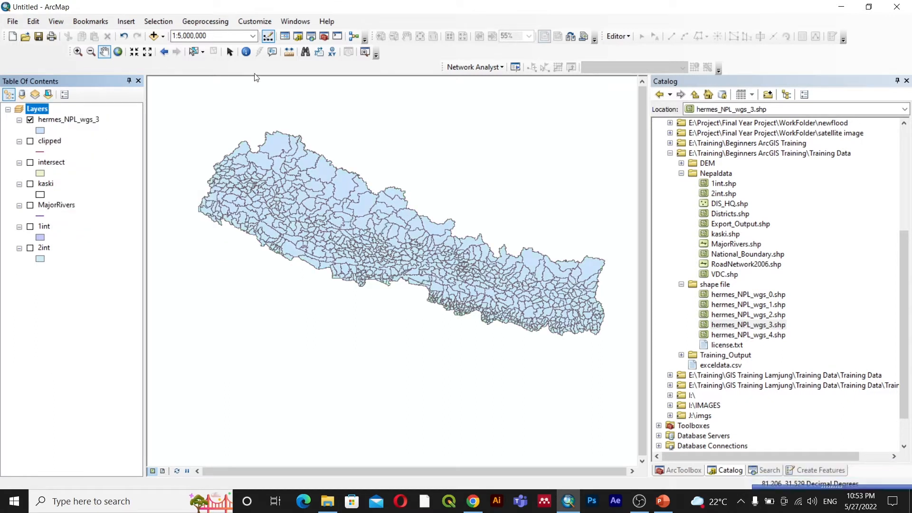
{"action": "left_click", "coordinate": [200, 22]}
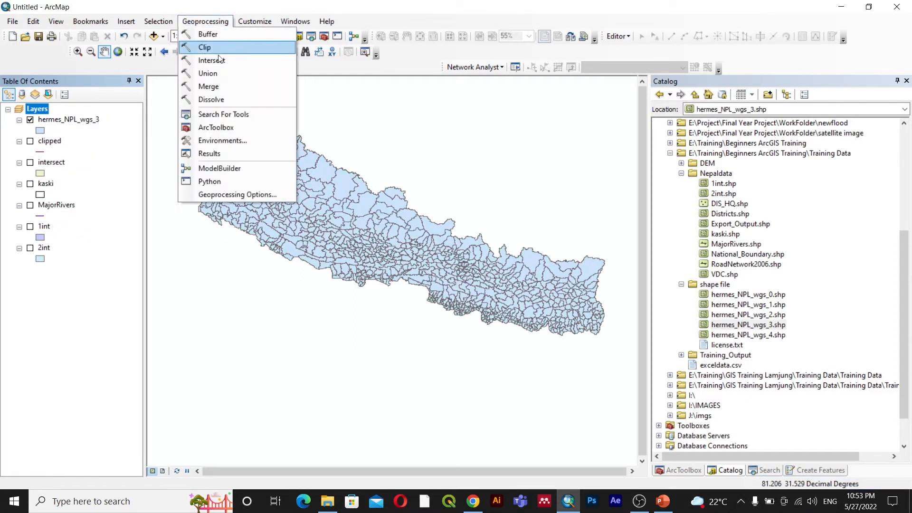
{"action": "left_click", "coordinate": [214, 101]}
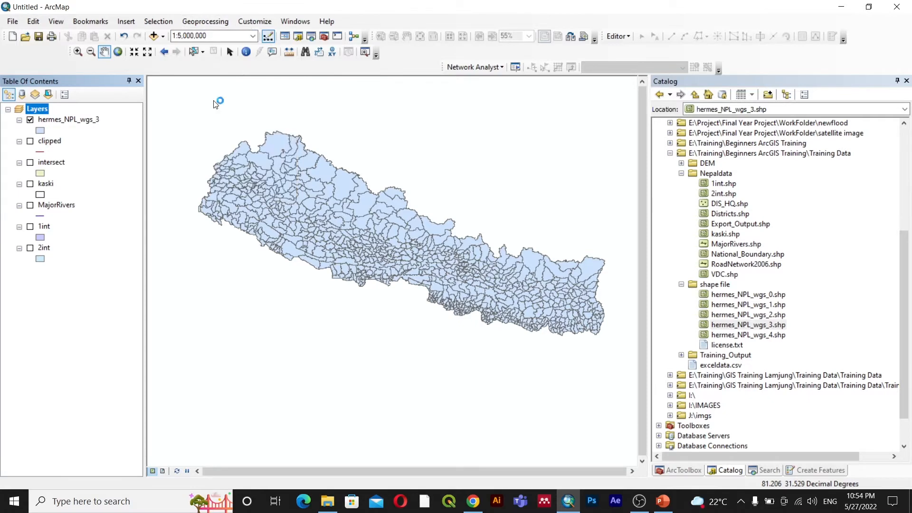
{"action": "left_click", "coordinate": [578, 162]}
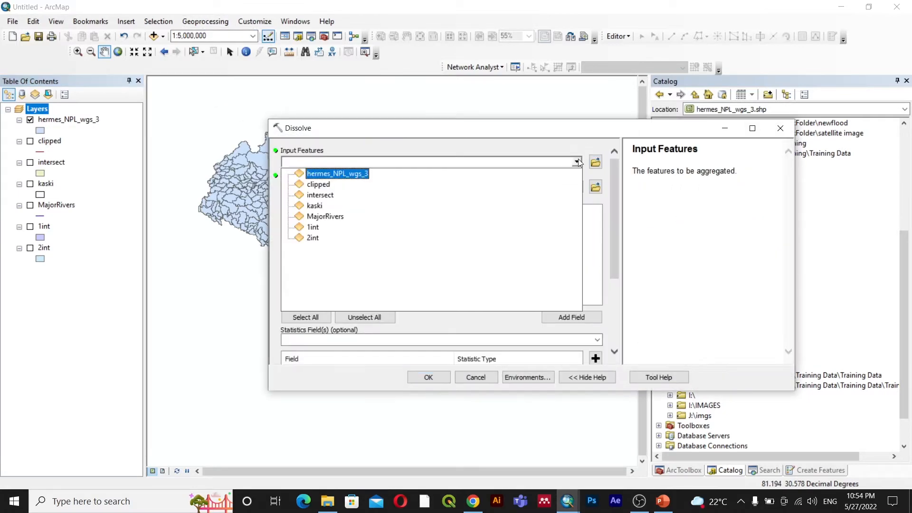
{"action": "left_click", "coordinate": [335, 174]}
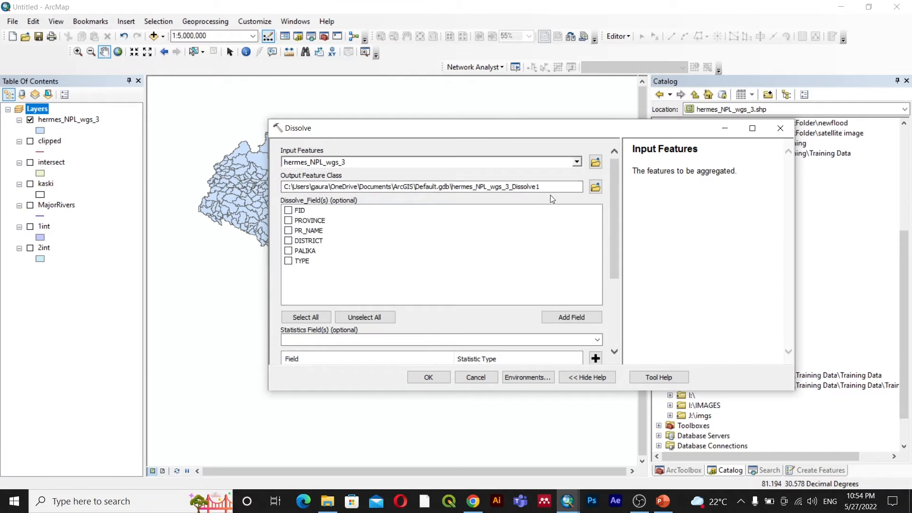
Step: Set the Dissolve output to dissolved1.shp in Training_Output, choose DISTRICT as the dissolve field and run the tool
{"action": "left_click", "coordinate": [595, 187]}
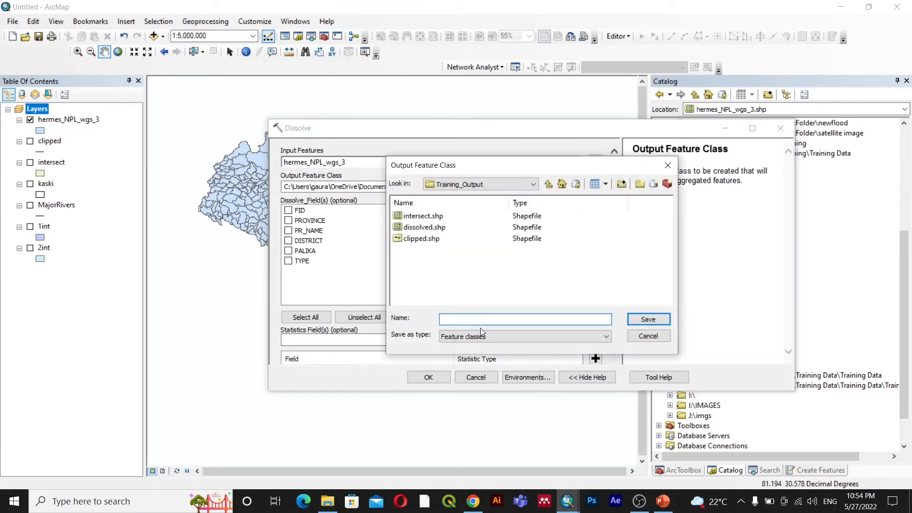
{"action": "type", "text": "dissolved1.shp"}
{"action": "left_click", "coordinate": [658, 319]}
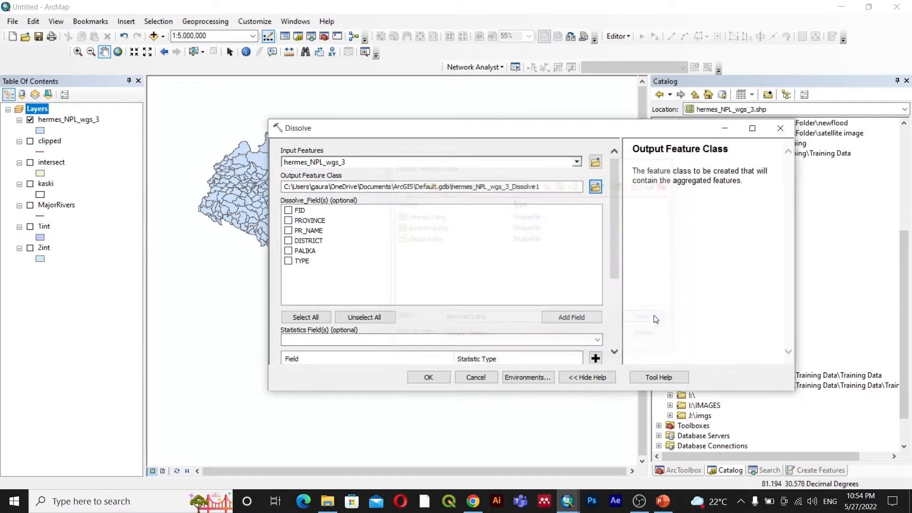
{"action": "left_click", "coordinate": [288, 241]}
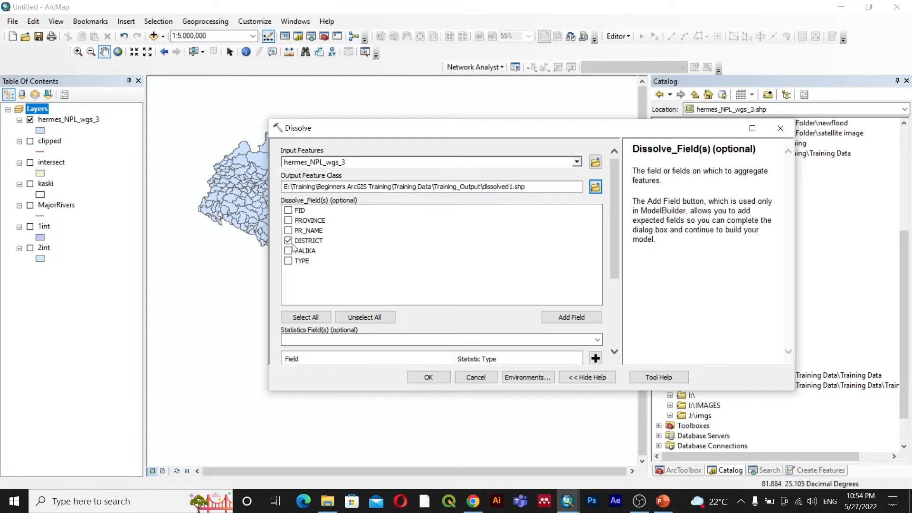
{"action": "left_click", "coordinate": [428, 377]}
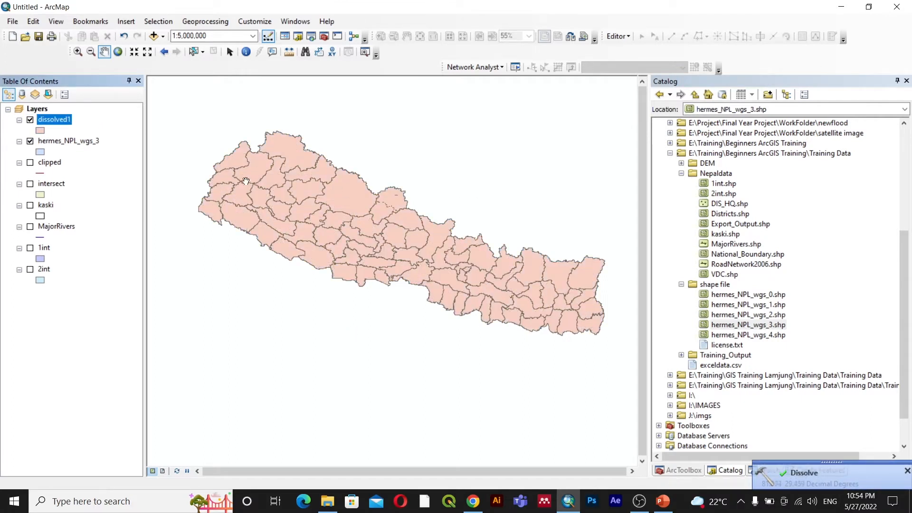
Step: Toggle the visibility of hermes_NPL_wgs_3 and dissolved1 to compare the original boundaries with the dissolved districts
{"action": "left_click", "coordinate": [30, 141]}
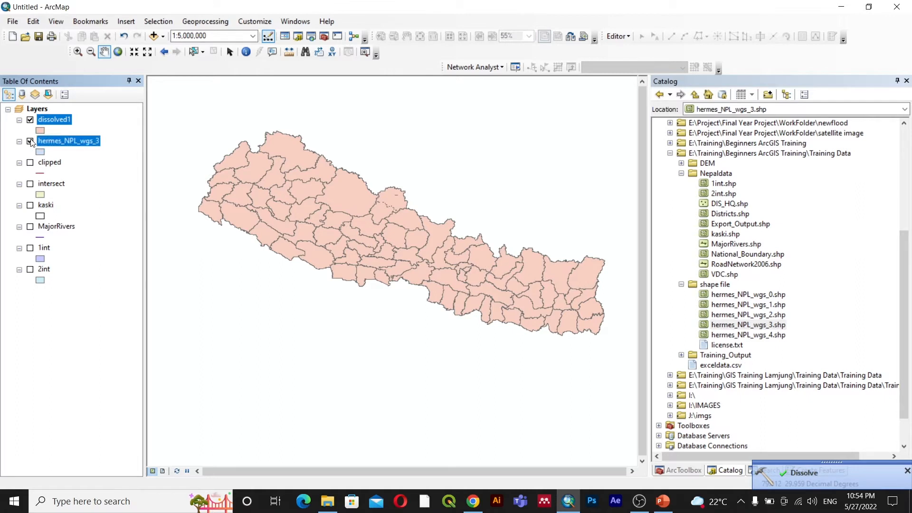
{"action": "left_click", "coordinate": [31, 142]}
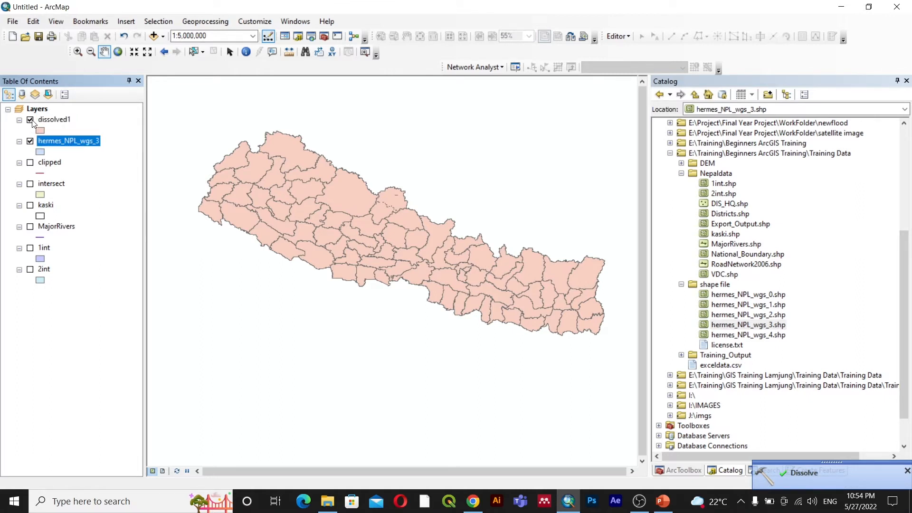
{"action": "left_click", "coordinate": [30, 120]}
{"action": "left_click", "coordinate": [30, 120]}
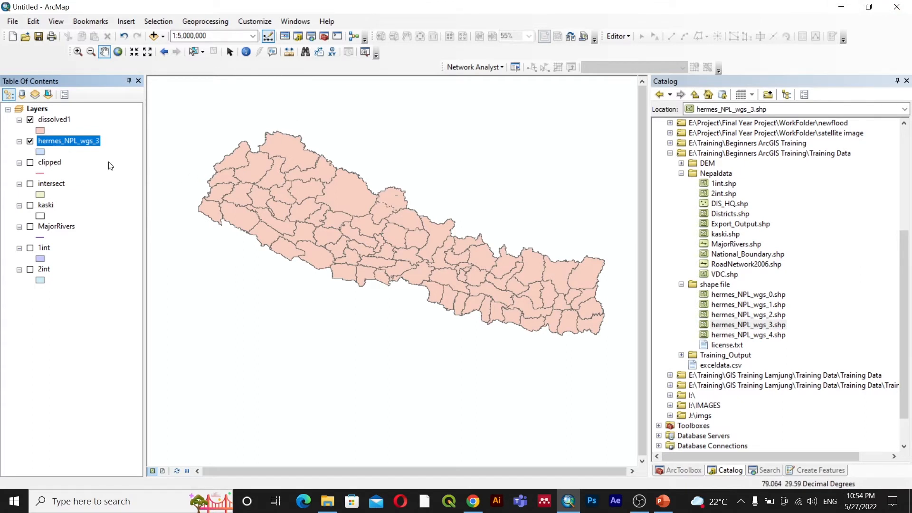
Step: Expand the Training_Output folder in the Catalog to check the output shapefiles, and collapse it again
{"action": "scroll", "coordinate": [738, 303], "scroll_direction": "down", "scroll_amount": 1}
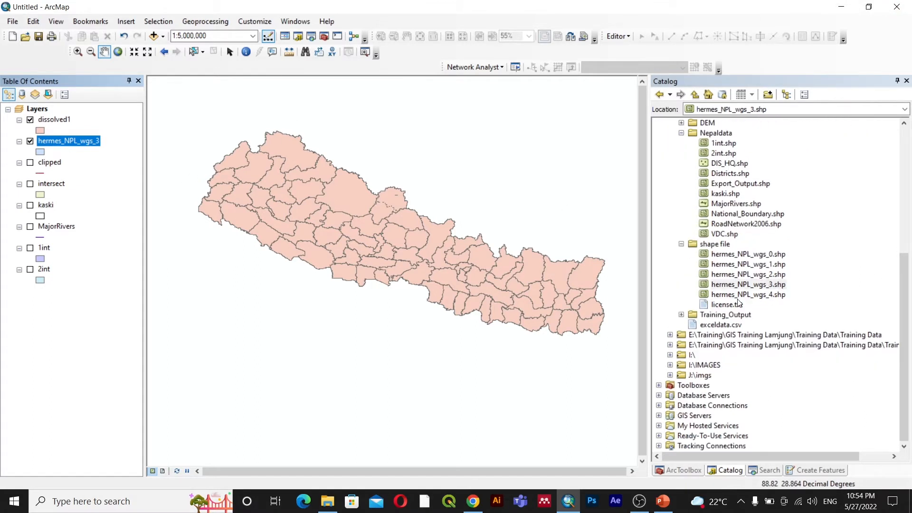
{"action": "left_click", "coordinate": [681, 315]}
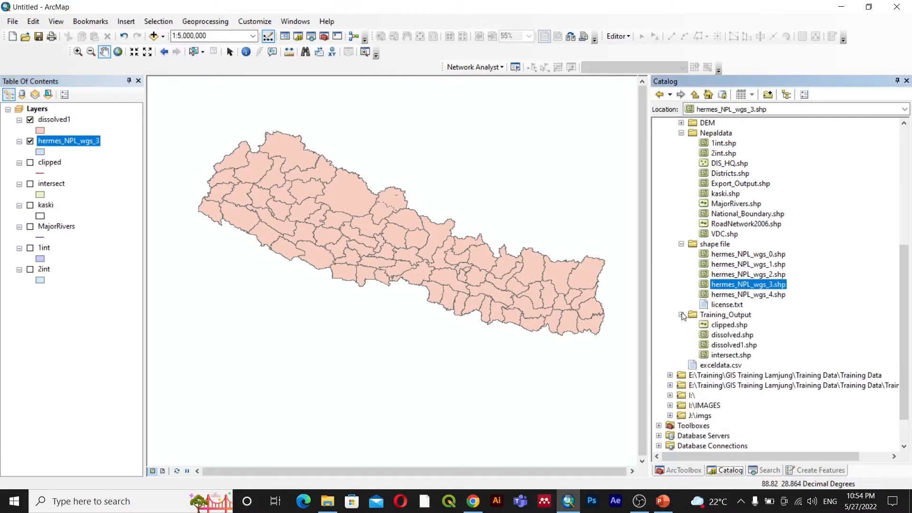
{"action": "left_click", "coordinate": [682, 315]}
{"action": "scroll", "coordinate": [718, 263], "scroll_direction": "up", "scroll_amount": 2}
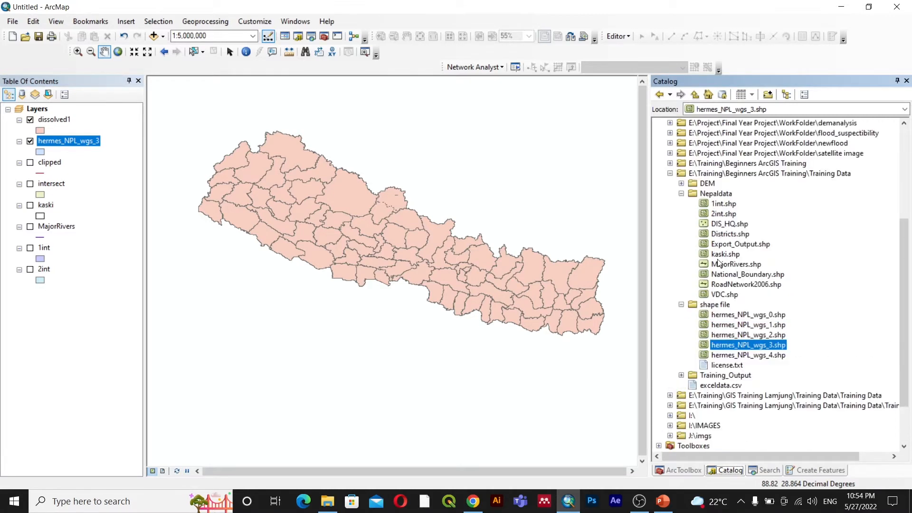
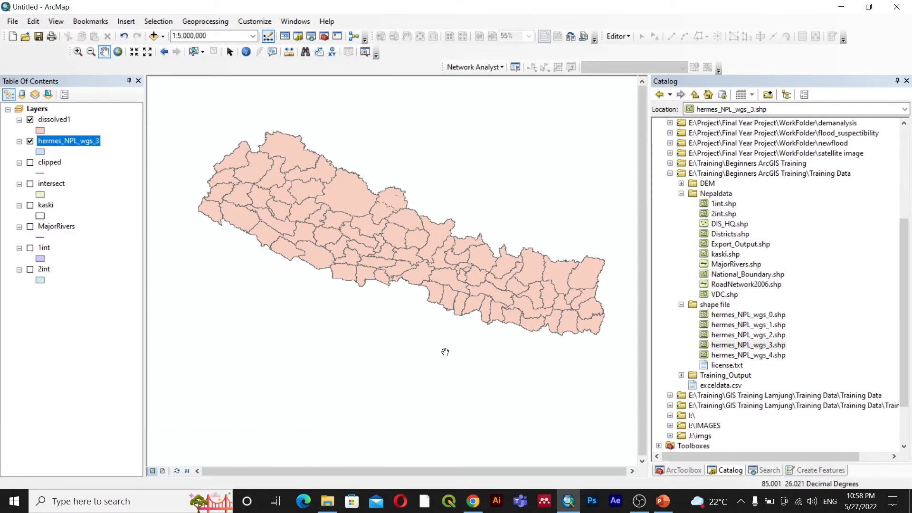
Step: Show only the clipped and kaski layers, hiding dissolved1 and hermes_NPL_wgs_3, with the map at 1:500,000 around Kaski
{"action": "left_click_drag", "start_coordinate": [457, 287], "coordinate": [447, 293]}
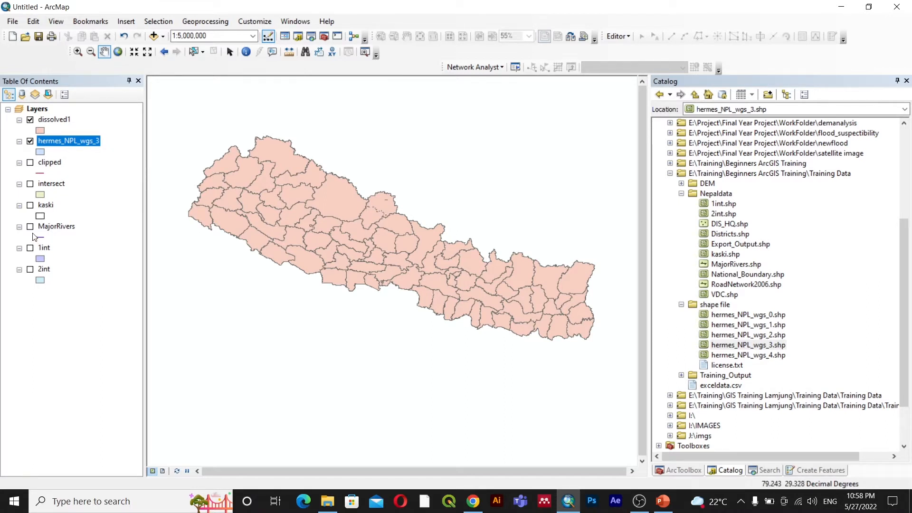
{"action": "left_click", "coordinate": [29, 164]}
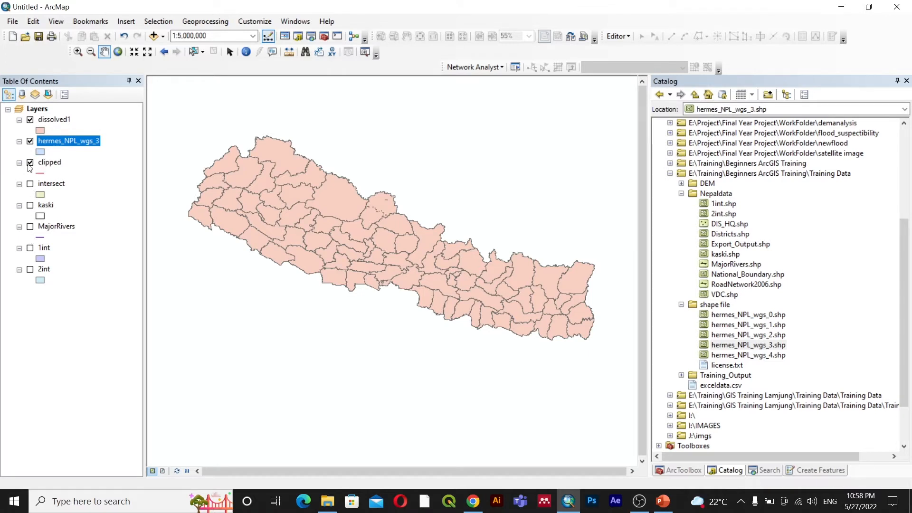
{"action": "left_click", "coordinate": [30, 142]}
{"action": "left_click", "coordinate": [29, 120]}
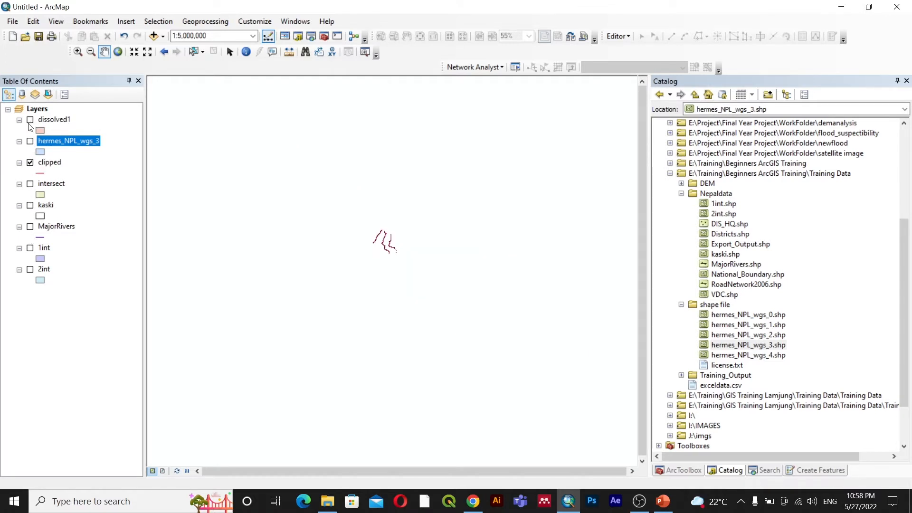
{"action": "left_click", "coordinate": [30, 207]}
{"action": "scroll", "coordinate": [395, 249], "scroll_direction": "down", "scroll_amount": 5}
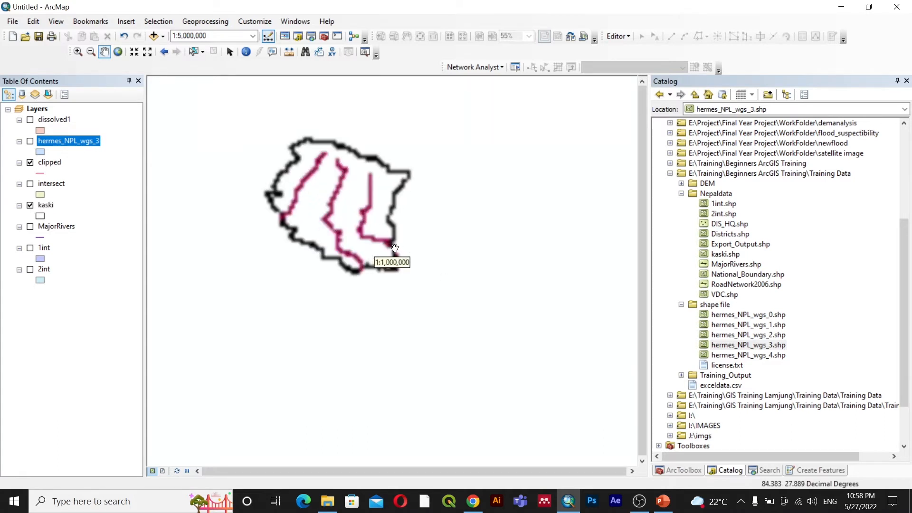
{"action": "scroll", "coordinate": [375, 244], "scroll_direction": "down", "scroll_amount": 1}
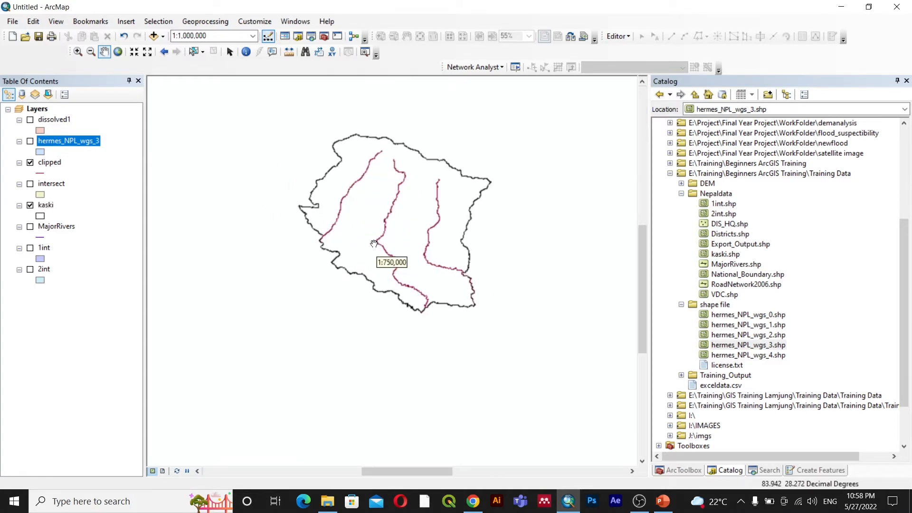
{"action": "scroll", "coordinate": [345, 219], "scroll_direction": "down", "scroll_amount": 1}
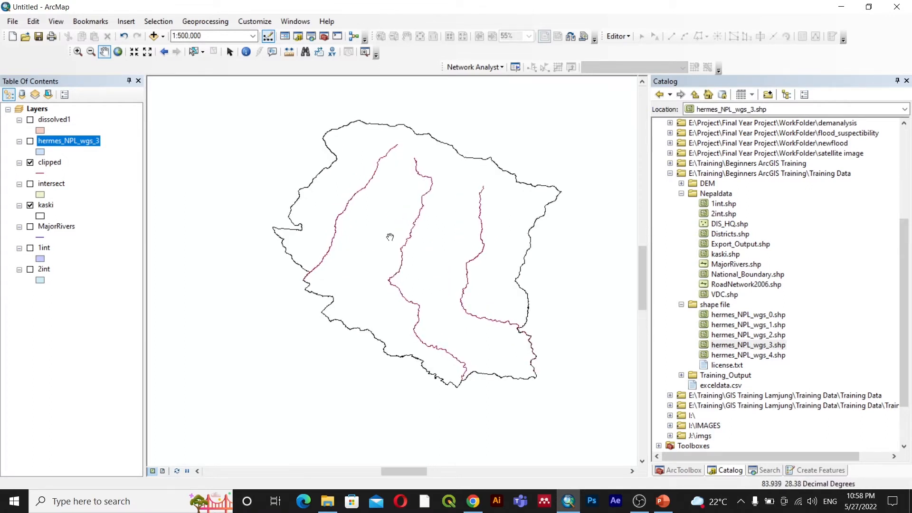
Step: Start the Buffer tool and add the clipped layer as its input features
{"action": "left_click", "coordinate": [212, 22]}
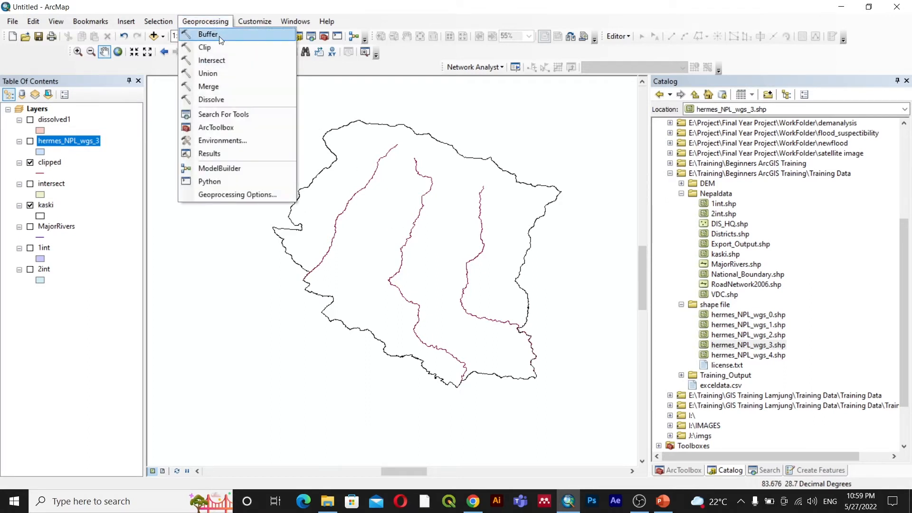
{"action": "left_click", "coordinate": [217, 35]}
{"action": "left_click_drag", "start_coordinate": [370, 132], "coordinate": [419, 132]}
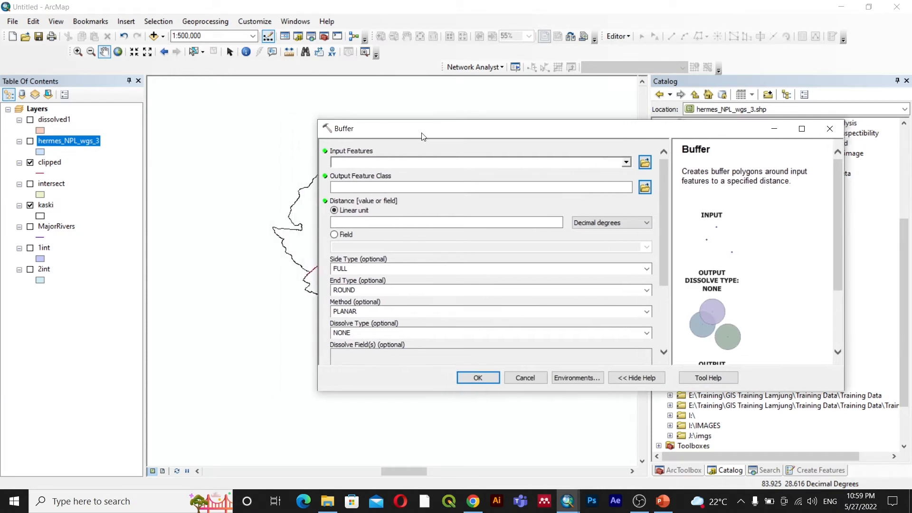
{"action": "left_click_drag", "start_coordinate": [49, 164], "coordinate": [391, 163]}
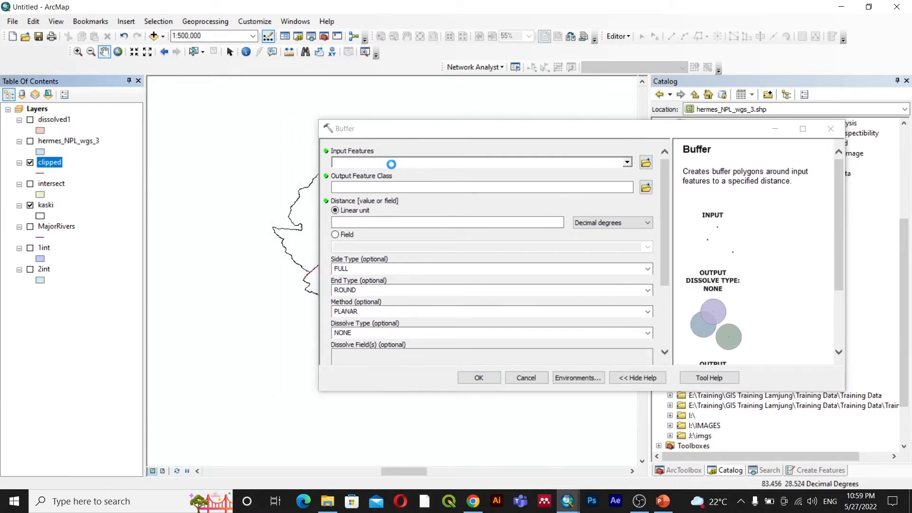
Step: Set the Buffer output feature class to buffer.shp in the Training_Output folder
{"action": "left_click", "coordinate": [646, 187]}
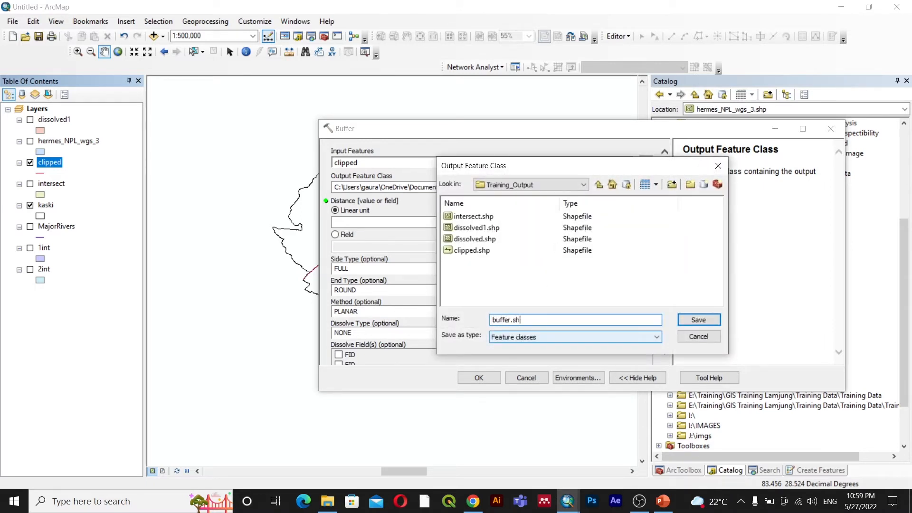
{"action": "type", "text": "p"}
{"action": "left_click", "coordinate": [698, 319]}
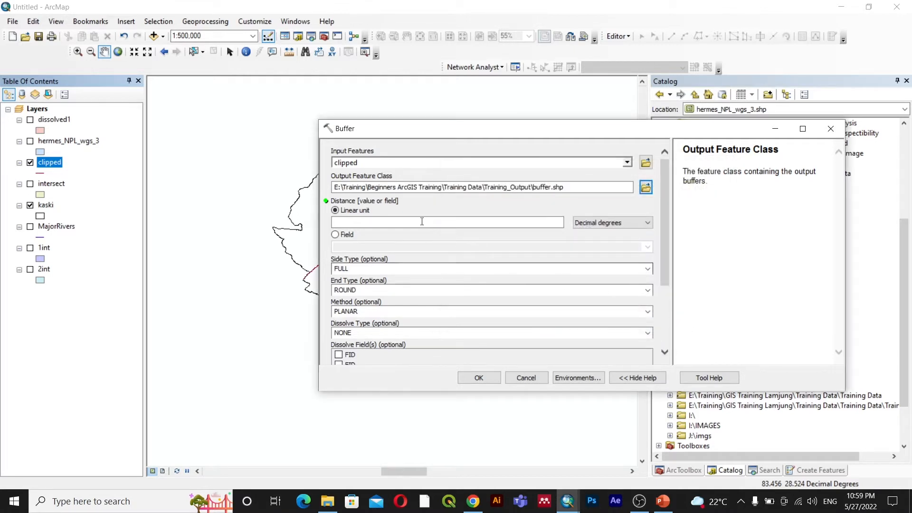
Step: Set the linear buffer distance to 1 kilometer
{"action": "left_click", "coordinate": [402, 221]}
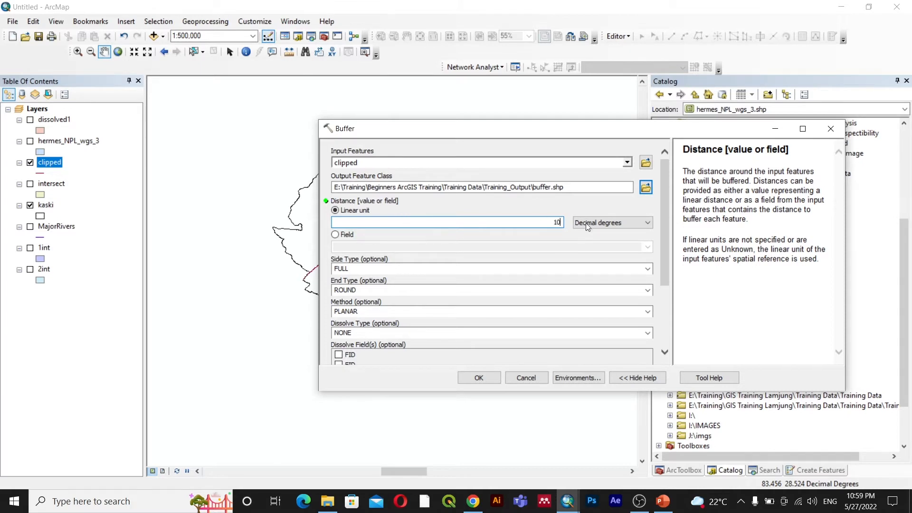
{"action": "left_click", "coordinate": [614, 224]}
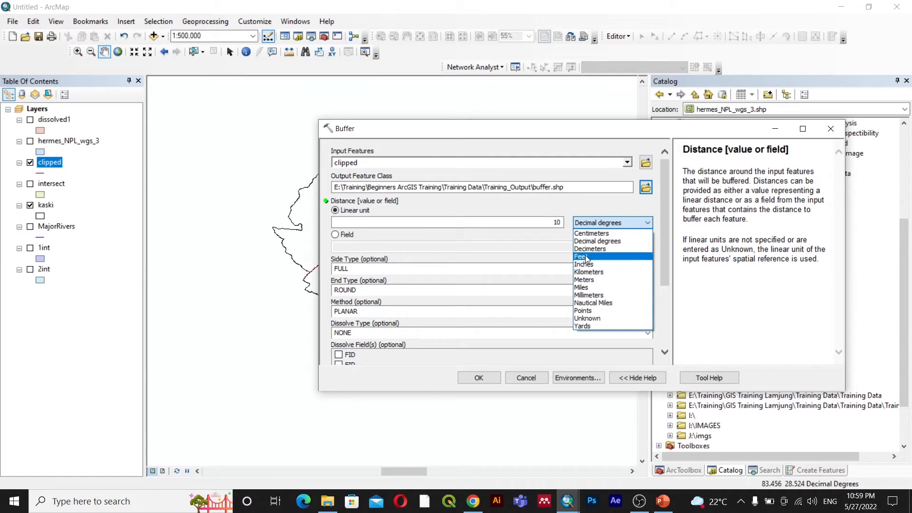
{"action": "left_click", "coordinate": [561, 223]}
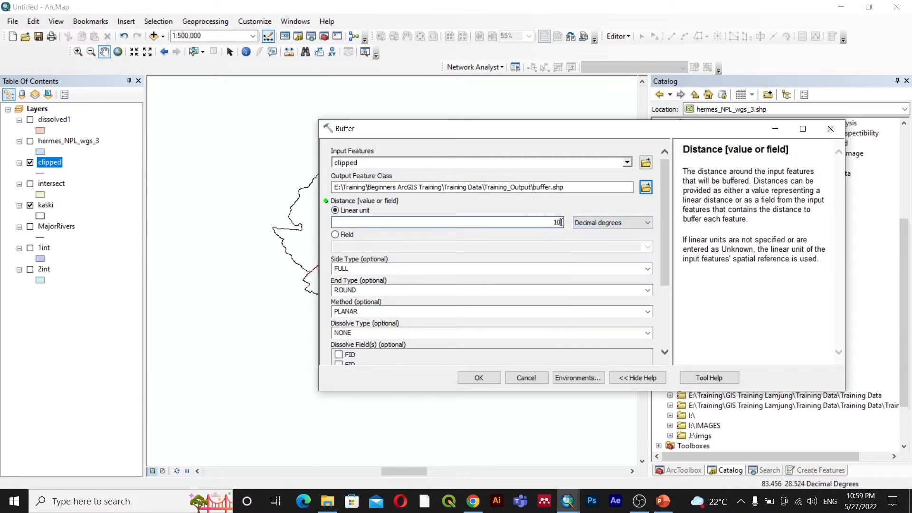
{"action": "type", "text": "1"}
{"action": "left_click", "coordinate": [613, 222]}
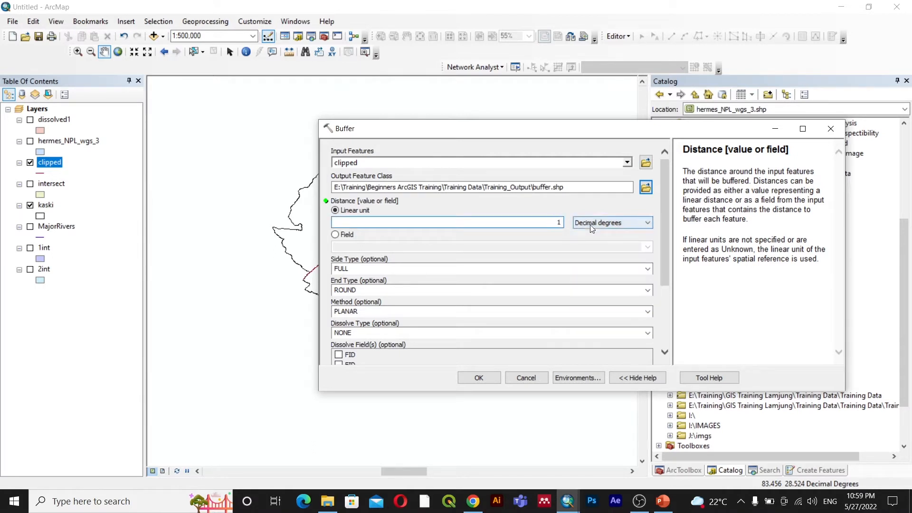
{"action": "left_click", "coordinate": [585, 273]}
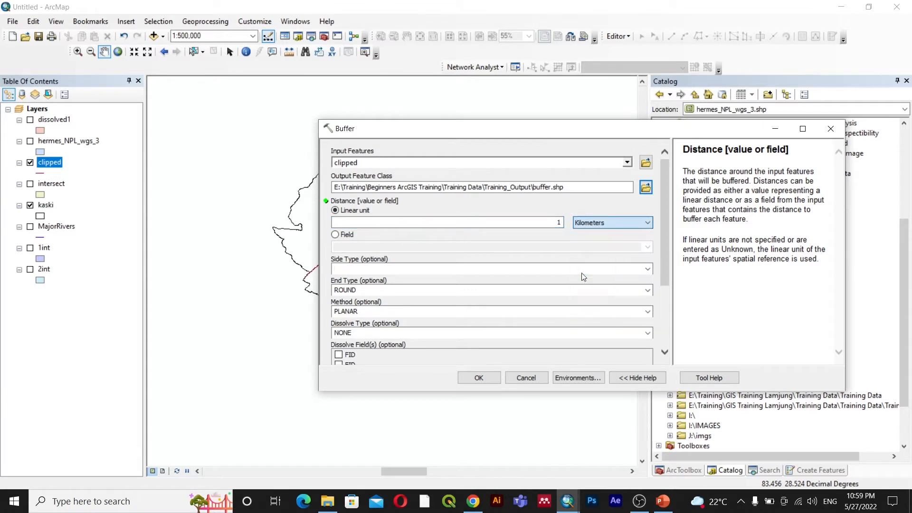
Step: Set the linear buffer distance to 500 meters and run the Buffer tool on the clipped rivers
{"action": "left_click", "coordinate": [600, 225]}
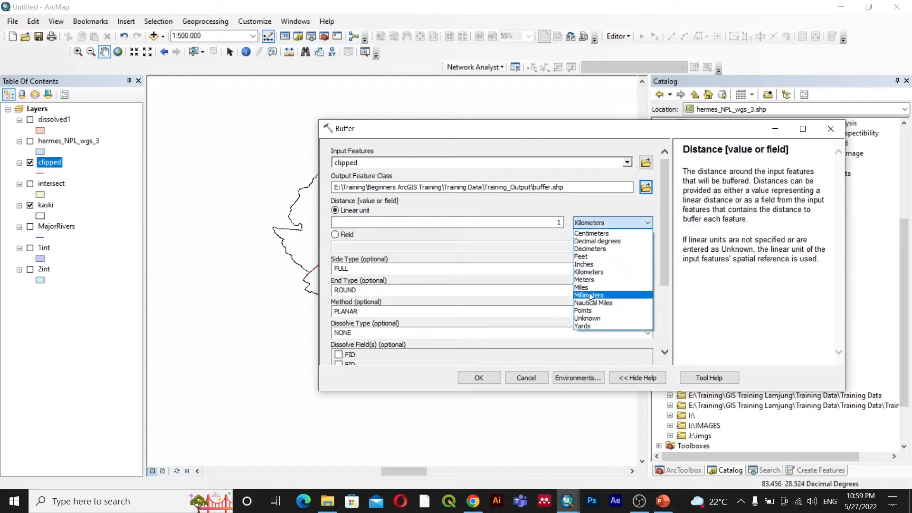
{"action": "left_click", "coordinate": [585, 280]}
{"action": "double_click", "coordinate": [559, 222]}
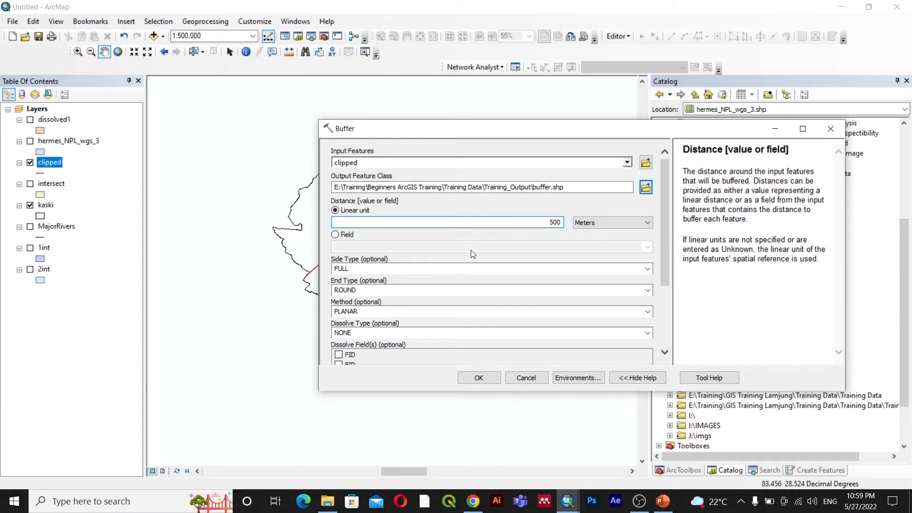
{"action": "left_click", "coordinate": [479, 378]}
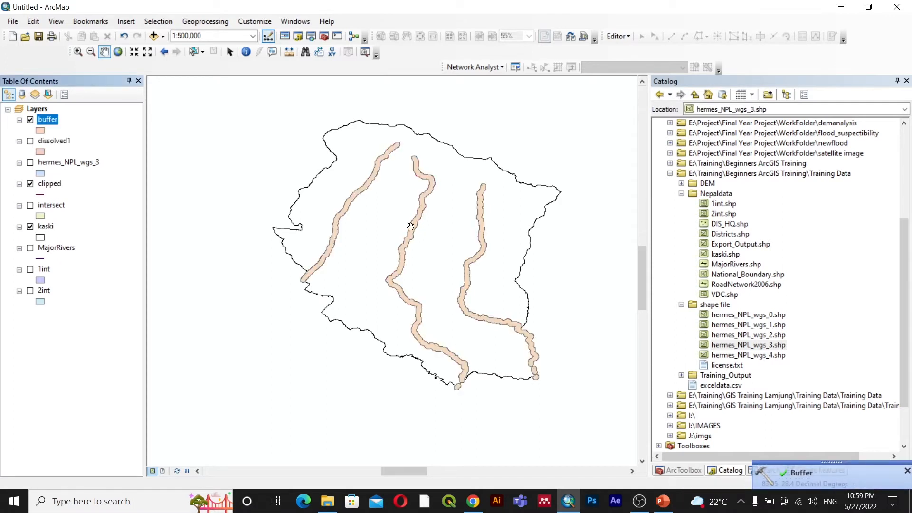
Step: Move the clipped layer above the buffer layer in the drawing order and inspect the river lines within their buffers
{"action": "scroll", "coordinate": [404, 260], "scroll_direction": "up", "scroll_amount": 2}
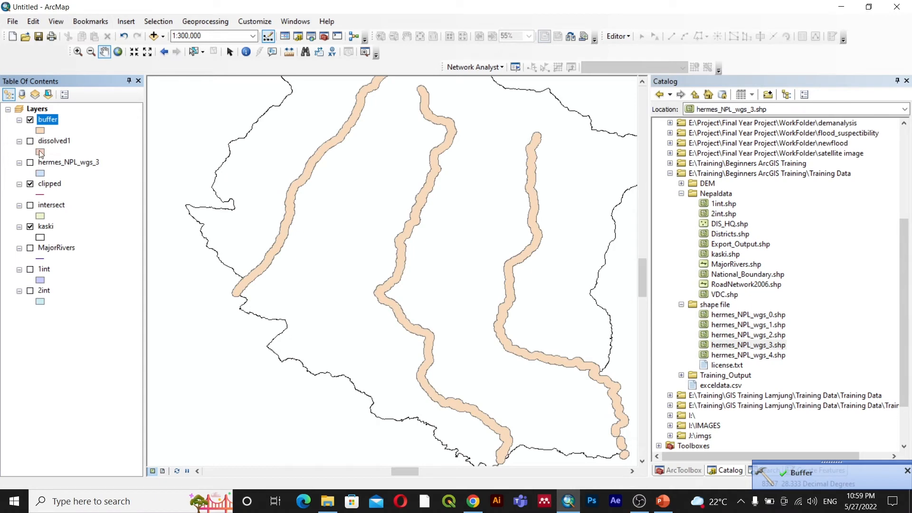
{"action": "left_click", "coordinate": [38, 110]}
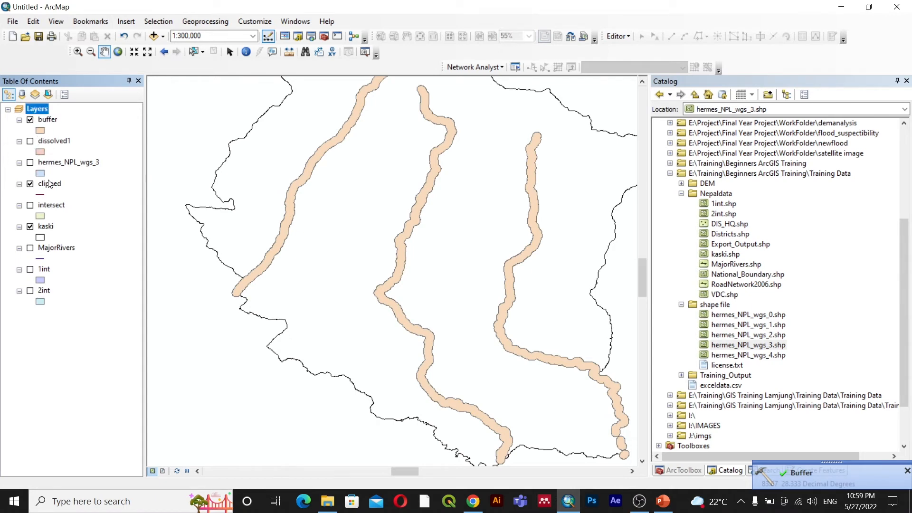
{"action": "left_click_drag", "start_coordinate": [47, 186], "coordinate": [59, 115]}
{"action": "scroll", "coordinate": [387, 225], "scroll_direction": "down", "scroll_amount": 5}
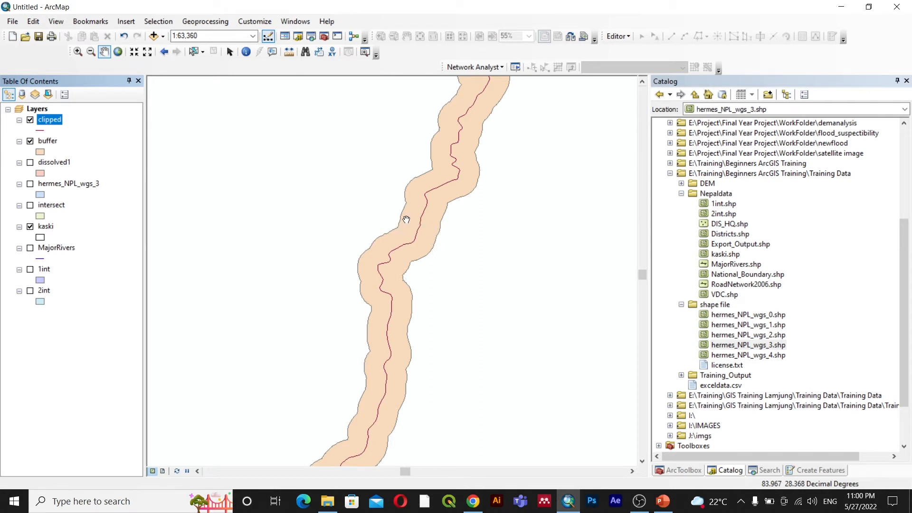
{"action": "scroll", "coordinate": [408, 233], "scroll_direction": "up", "scroll_amount": 5}
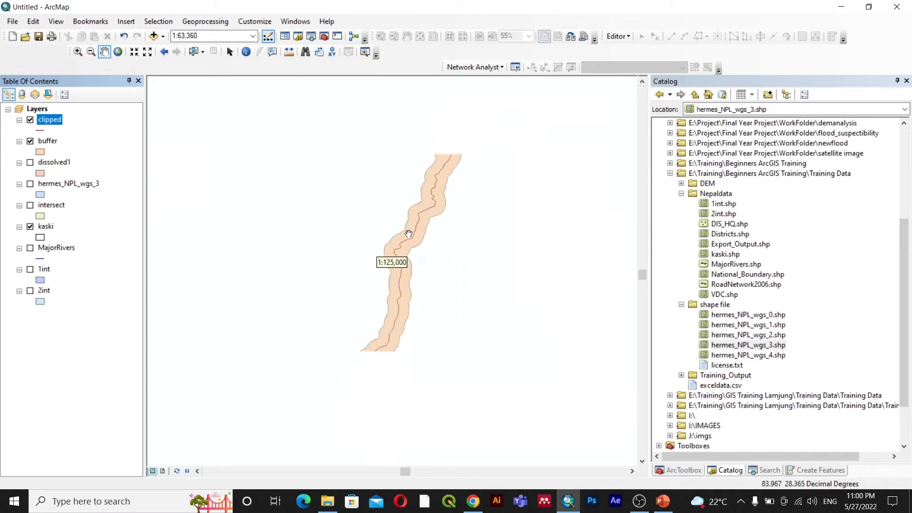
{"action": "scroll", "coordinate": [411, 238], "scroll_direction": "up", "scroll_amount": 2}
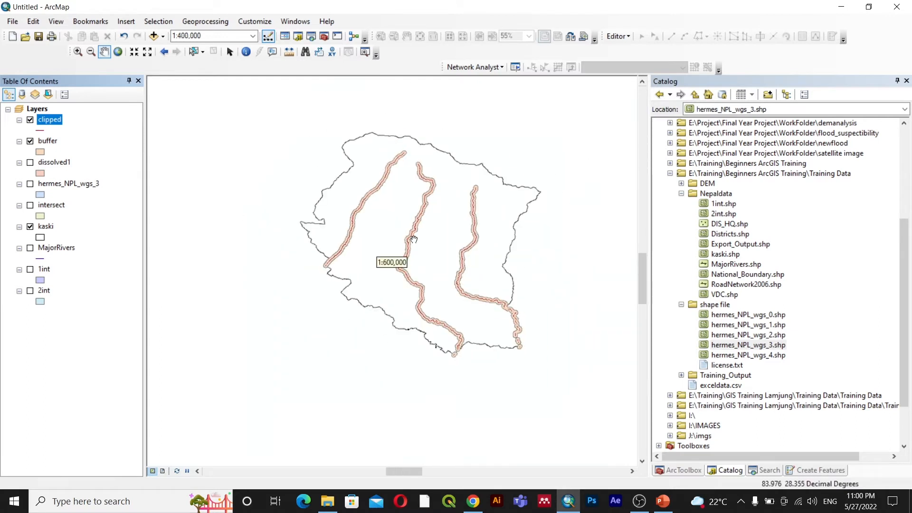
{"action": "left_click_drag", "start_coordinate": [474, 241], "coordinate": [438, 249]}
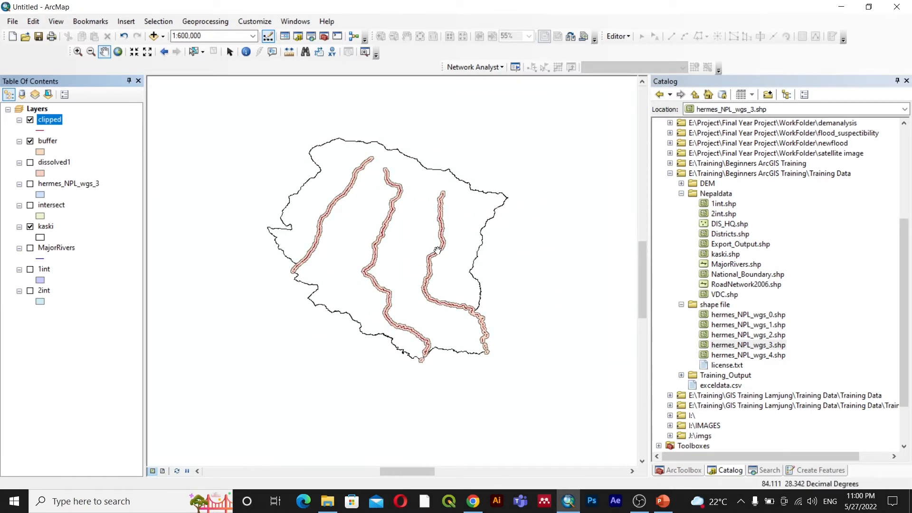
{"action": "scroll", "coordinate": [437, 249], "scroll_direction": "down", "scroll_amount": 1}
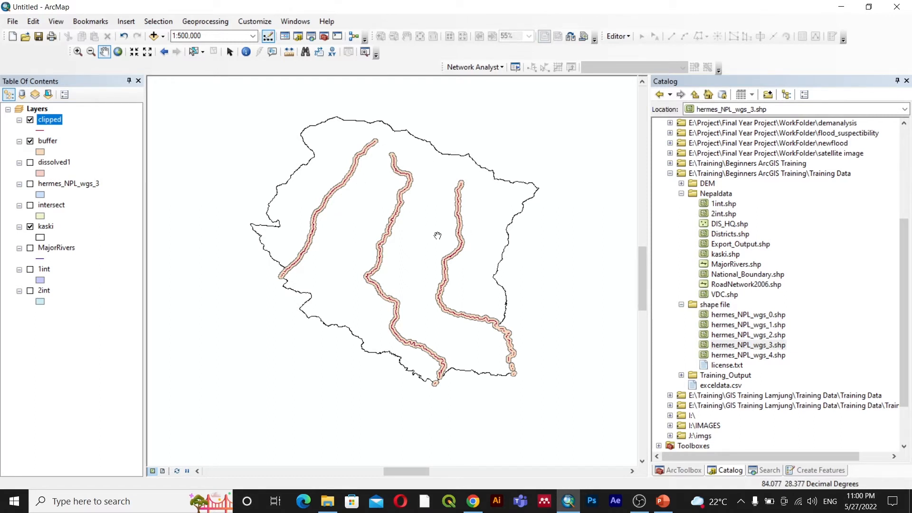
Step: Hide the clipped and buffer layers, leaving only the kaski boundary shown on the map
{"action": "left_click", "coordinate": [30, 120]}
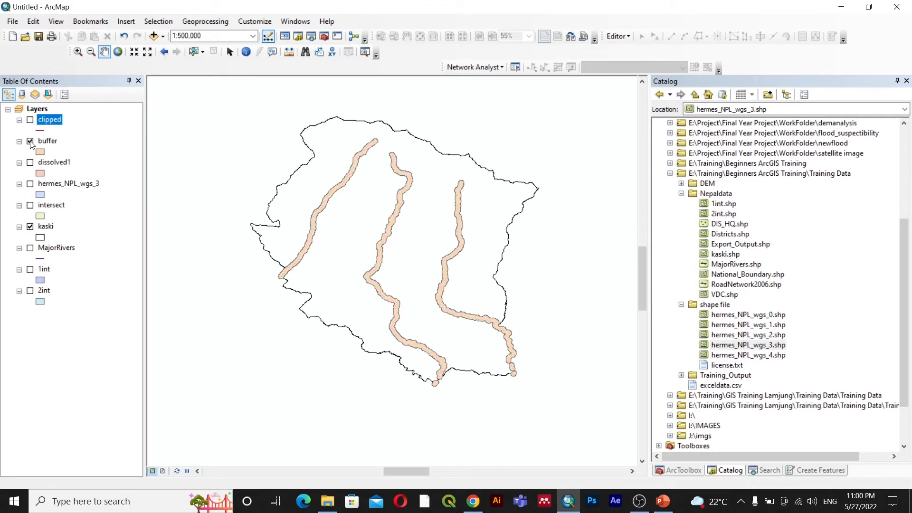
{"action": "left_click", "coordinate": [31, 142]}
{"action": "left_click", "coordinate": [30, 227]}
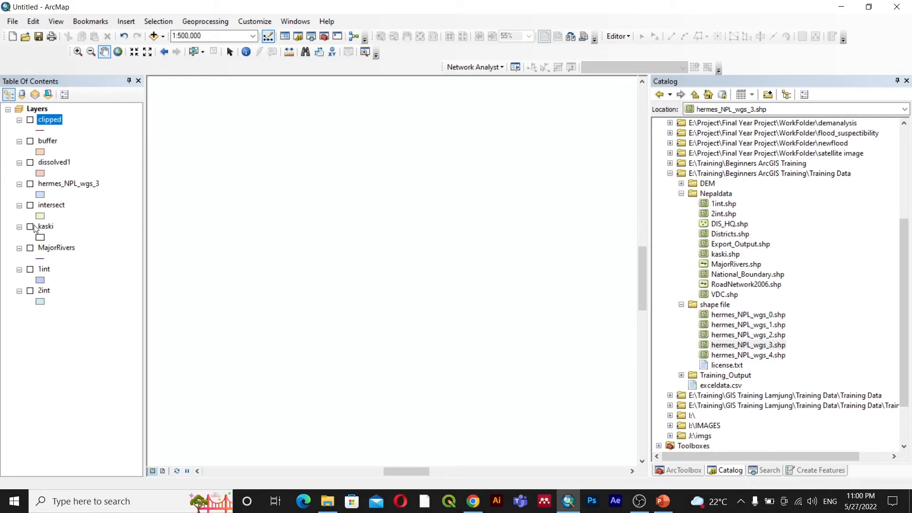
{"action": "left_click", "coordinate": [30, 227]}
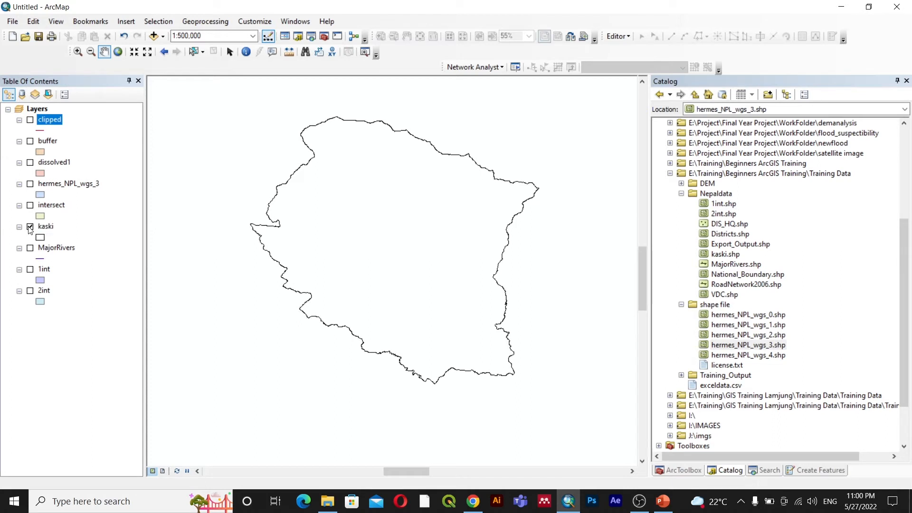
{"action": "left_click", "coordinate": [30, 228]}
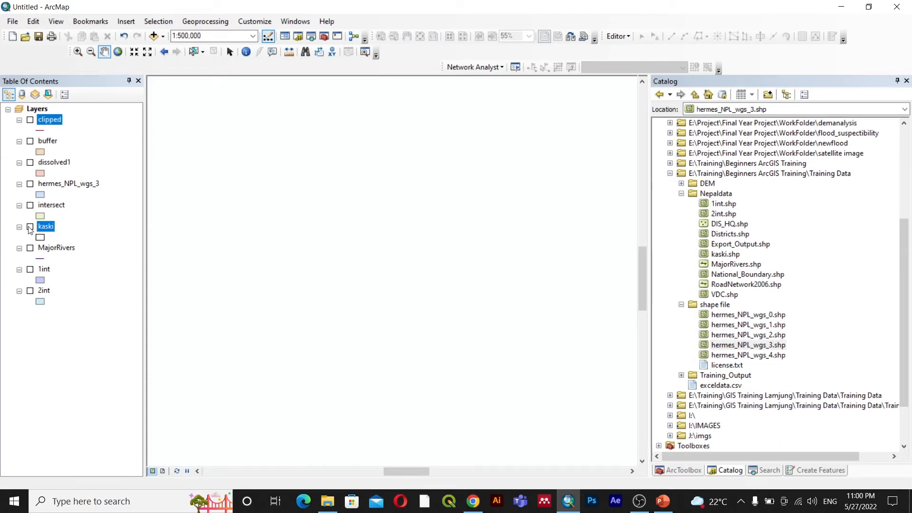
Step: Switch to Google Earth Pro by searching for it in Windows, and close its start-up tips
{"action": "left_click", "coordinate": [134, 502]}
{"action": "type", "text": "go"}
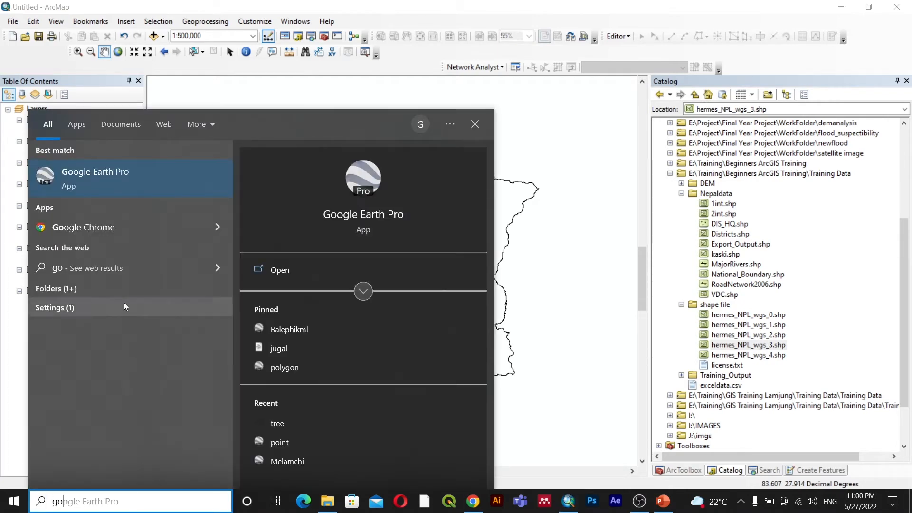
{"action": "left_click", "coordinate": [92, 173]}
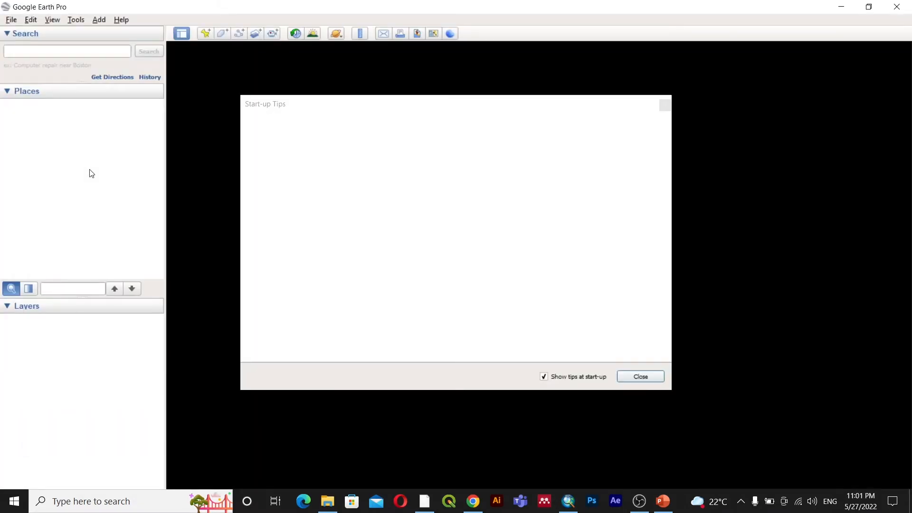
{"action": "left_click", "coordinate": [647, 377]}
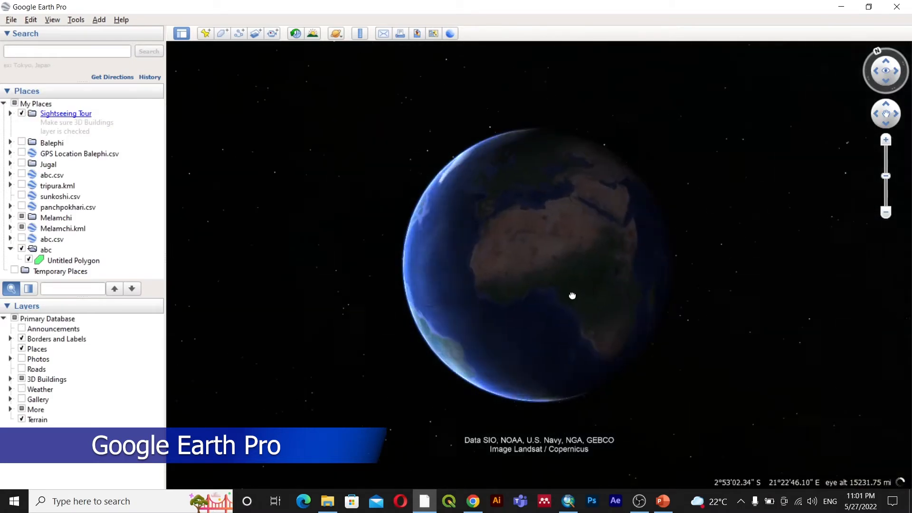
Step: Turn the globe to South Asia and examine the satellite imagery of the river valleys in southern Nepal
{"action": "left_click_drag", "start_coordinate": [636, 223], "coordinate": [534, 275]}
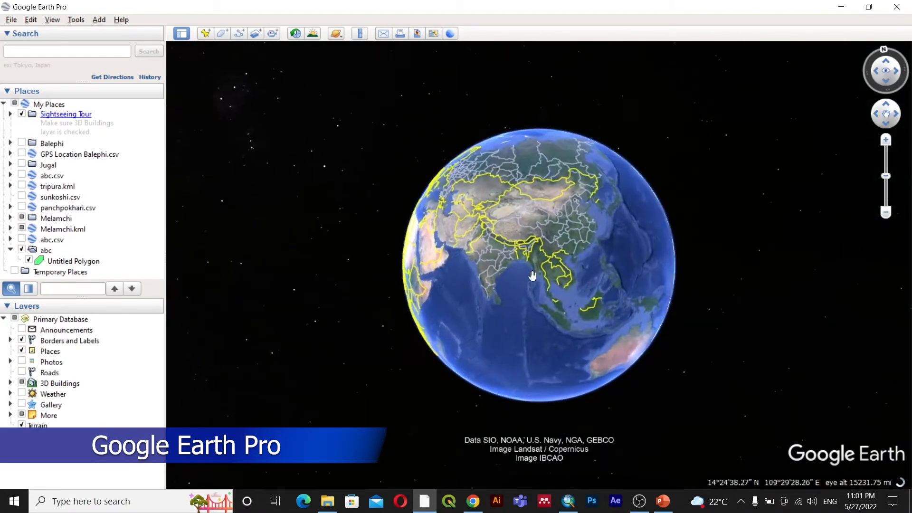
{"action": "scroll", "coordinate": [507, 266], "scroll_direction": "up", "scroll_amount": 4}
{"action": "scroll", "coordinate": [509, 212], "scroll_direction": "up", "scroll_amount": 3}
{"action": "scroll", "coordinate": [528, 179], "scroll_direction": "up", "scroll_amount": 5}
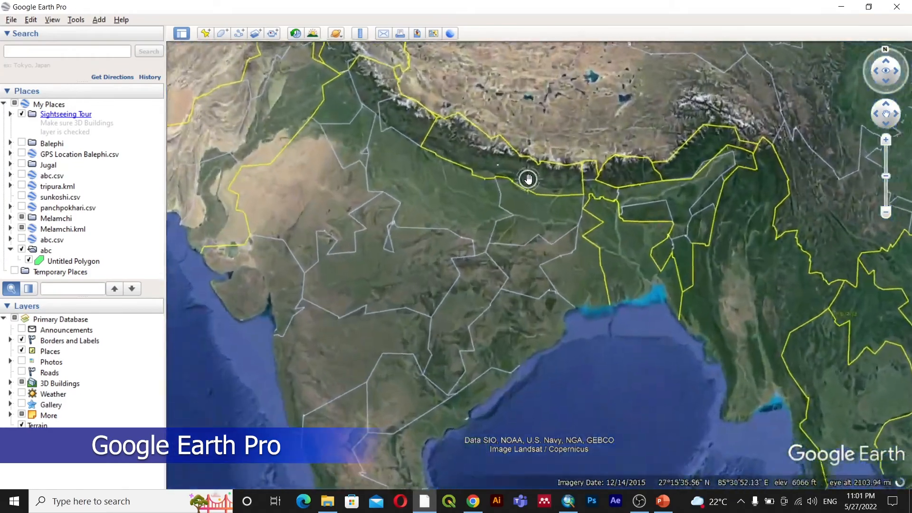
{"action": "scroll", "coordinate": [527, 178], "scroll_direction": "up", "scroll_amount": 5}
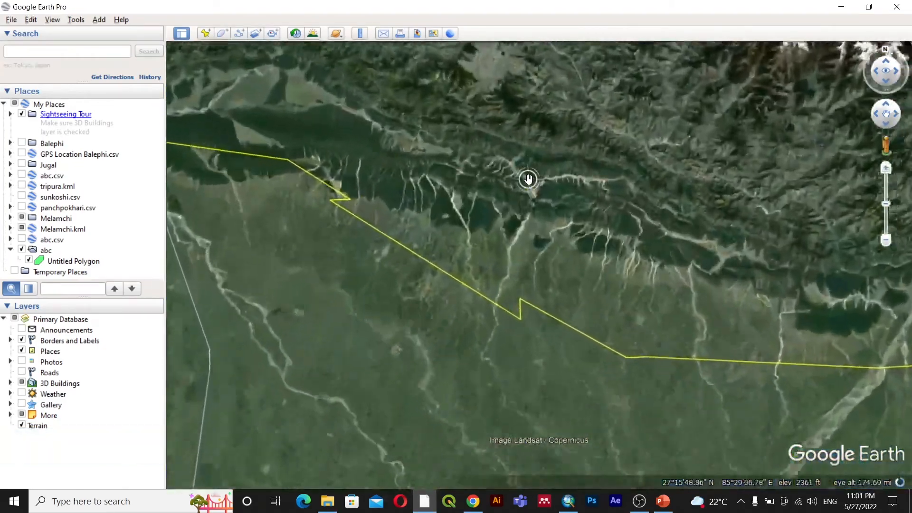
{"action": "scroll", "coordinate": [527, 179], "scroll_direction": "up", "scroll_amount": 4}
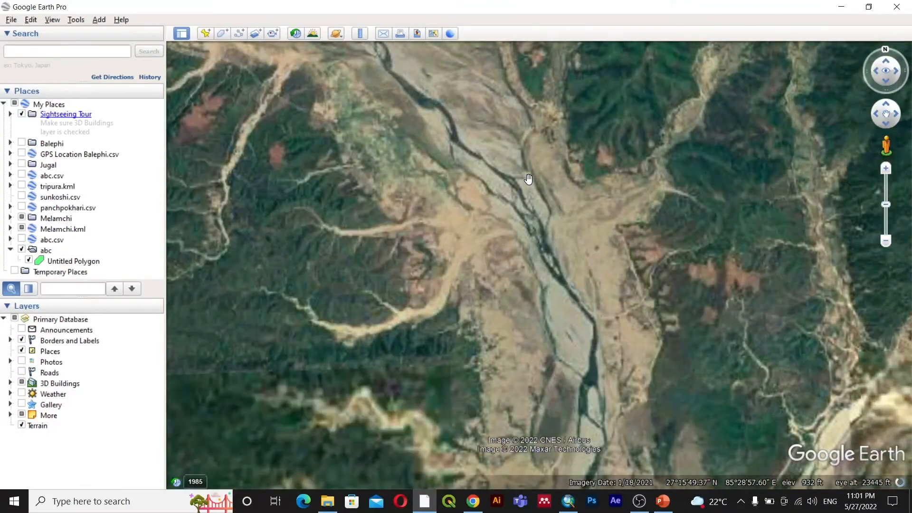
{"action": "left_click_drag", "start_coordinate": [658, 214], "coordinate": [509, 200]}
{"action": "scroll", "coordinate": [666, 282], "scroll_direction": "down", "scroll_amount": 5}
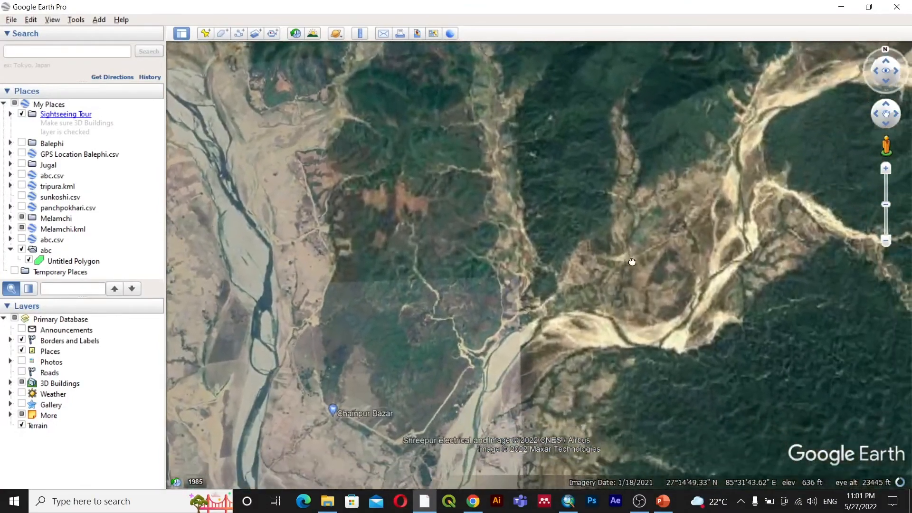
{"action": "scroll", "coordinate": [420, 362], "scroll_direction": "down", "scroll_amount": 5}
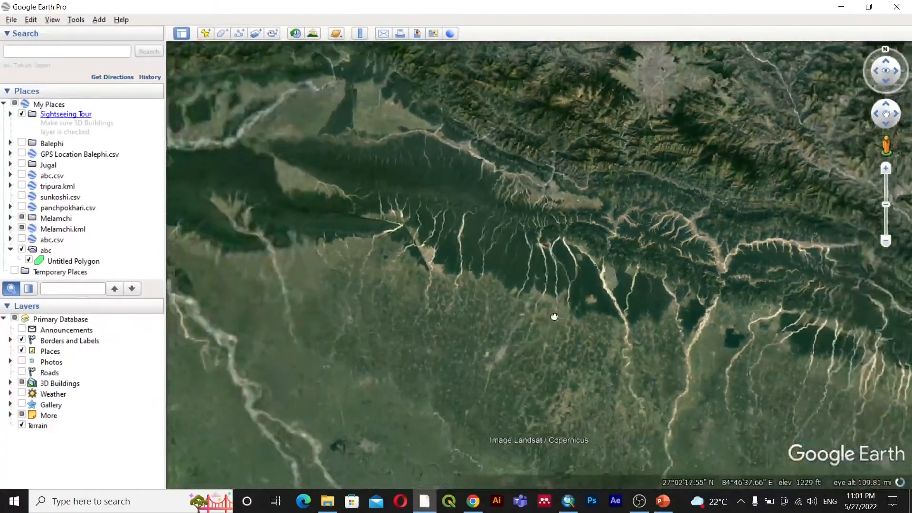
Step: Examine the buildings and roads around AAT LOGISTICS near Bhawanipur in close-up satellite imagery
{"action": "left_click_drag", "start_coordinate": [443, 377], "coordinate": [556, 258]}
{"action": "scroll", "coordinate": [551, 322], "scroll_direction": "up", "scroll_amount": 4}
{"action": "scroll", "coordinate": [634, 356], "scroll_direction": "up", "scroll_amount": 4}
{"action": "scroll", "coordinate": [573, 218], "scroll_direction": "up", "scroll_amount": 5}
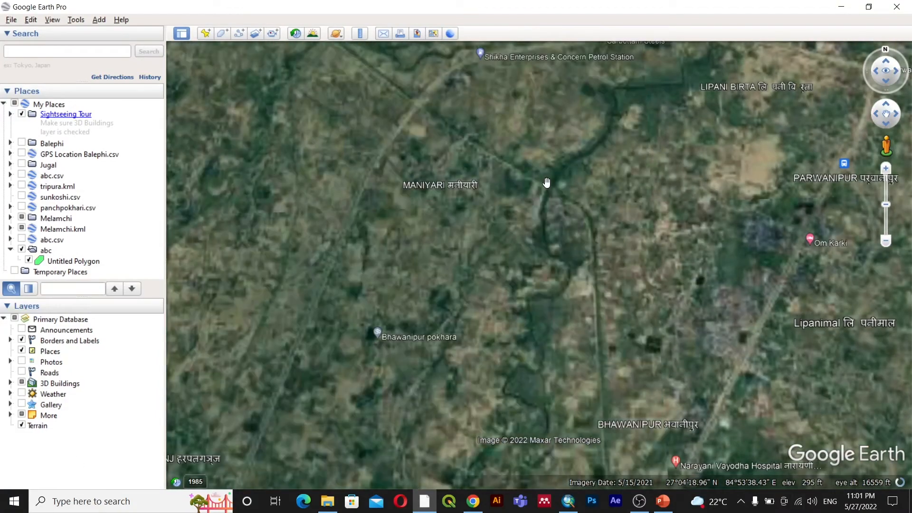
{"action": "scroll", "coordinate": [654, 288], "scroll_direction": "up", "scroll_amount": 5}
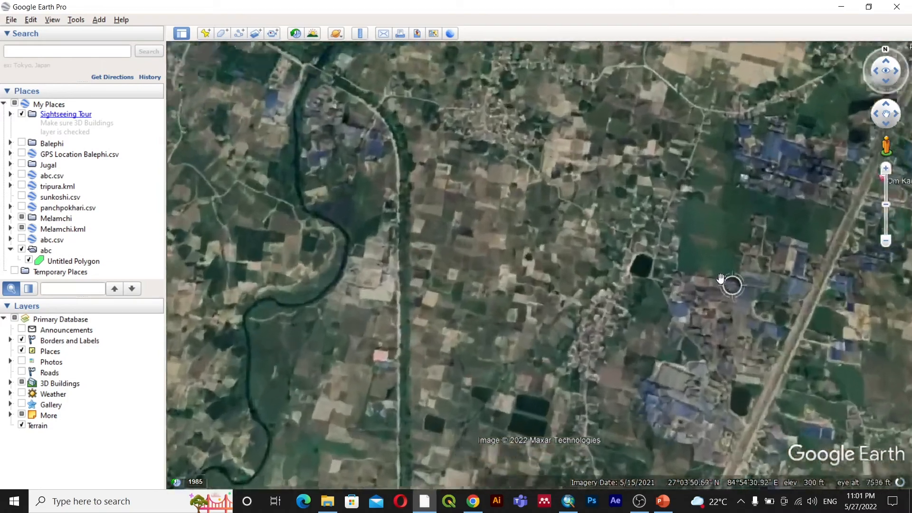
{"action": "scroll", "coordinate": [597, 283], "scroll_direction": "up", "scroll_amount": 3}
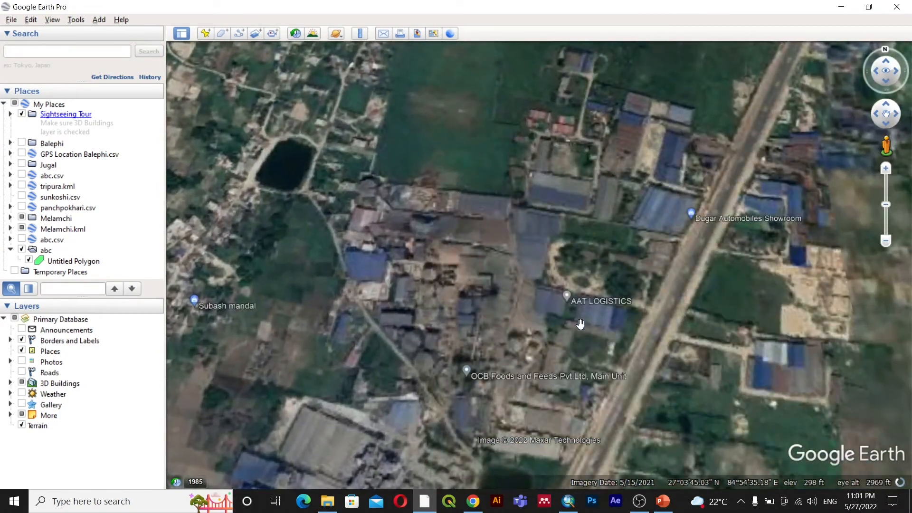
{"action": "left_click_drag", "start_coordinate": [579, 324], "coordinate": [569, 185]}
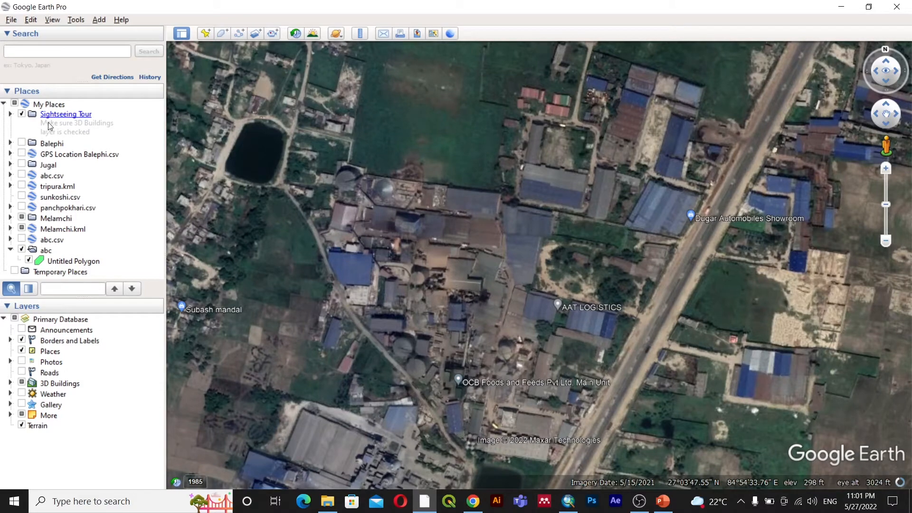
{"action": "left_click", "coordinate": [69, 271]}
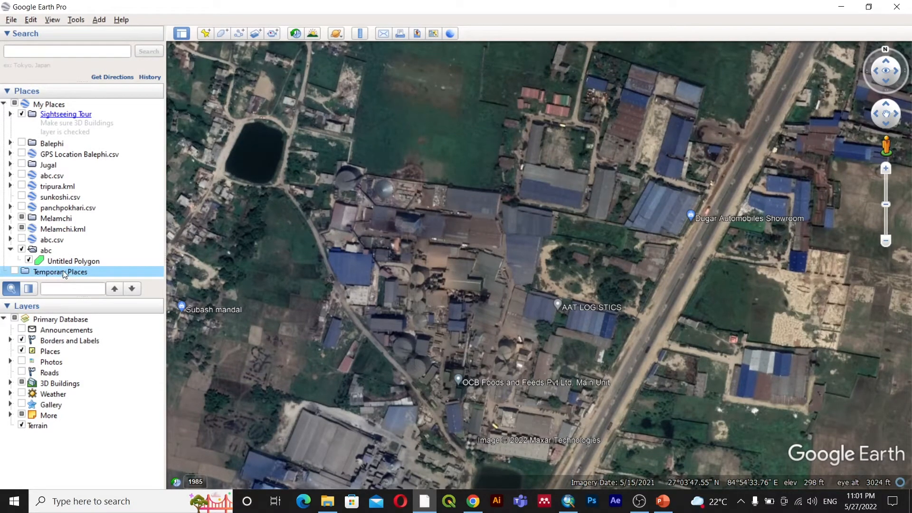
{"action": "right_click", "coordinate": [63, 272]}
{"action": "mouse_move", "coordinate": [72, 278]}
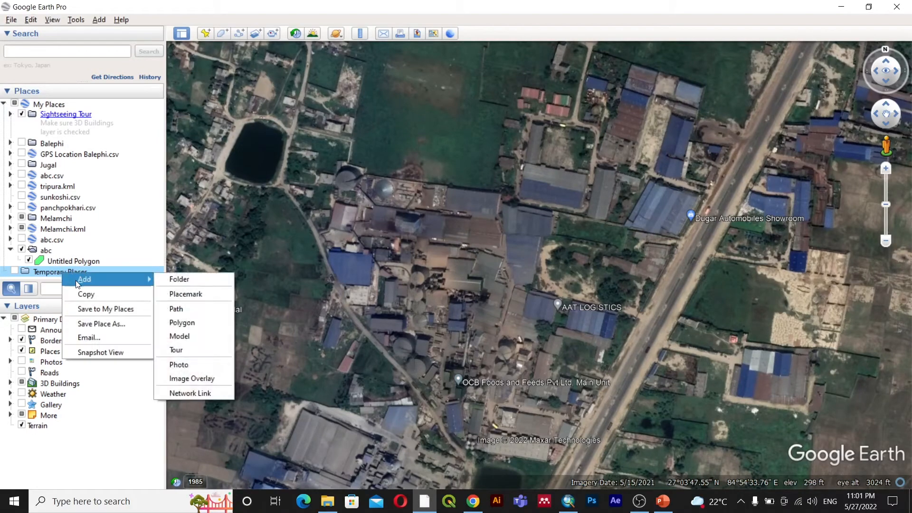
Step: Add a new folder named GIS Training under My Places
{"action": "left_click", "coordinate": [44, 106]}
{"action": "right_click", "coordinate": [44, 105]}
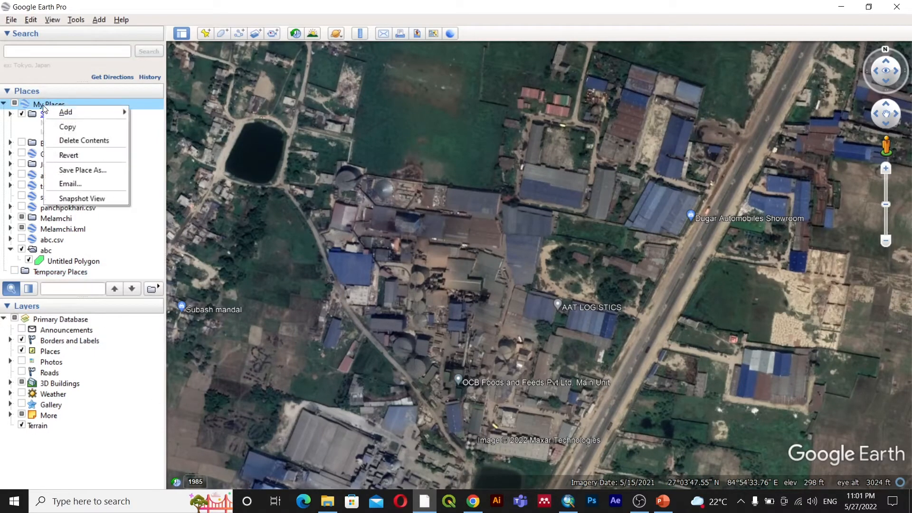
{"action": "mouse_move", "coordinate": [97, 114]}
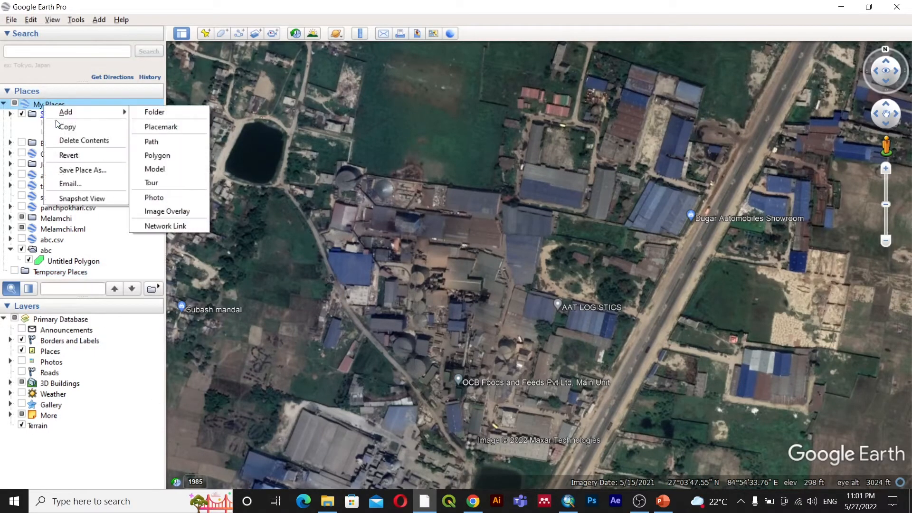
{"action": "left_click", "coordinate": [155, 112]}
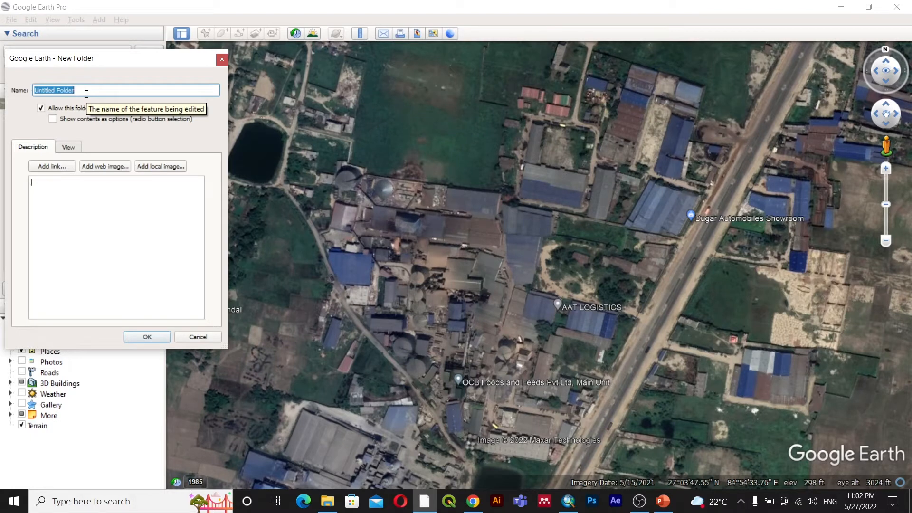
{"action": "type", "text": "DIS"}
{"action": "key", "text": "BackSpace"}
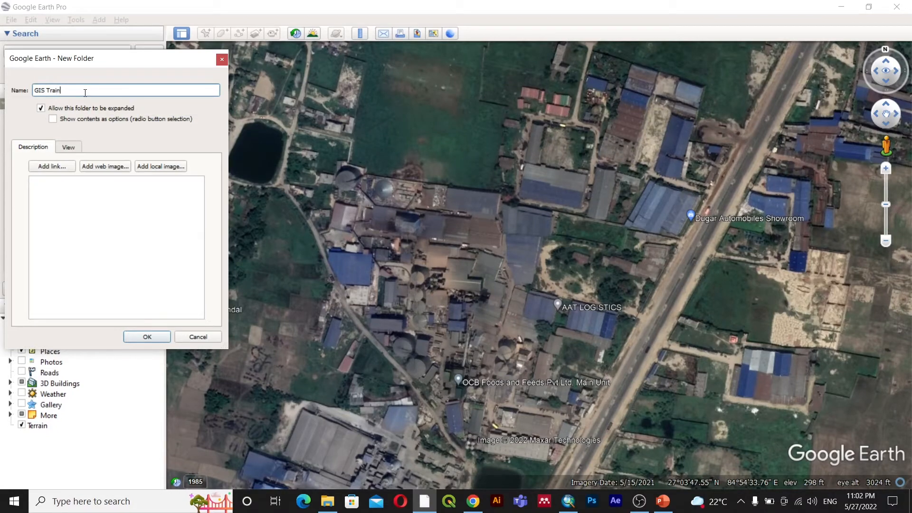
{"action": "key", "text": "Return"}
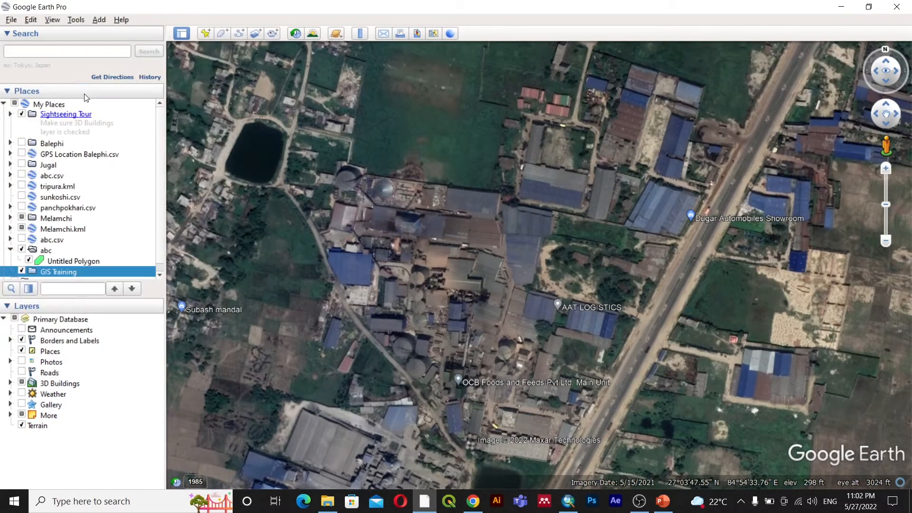
Step: Add a placemark named Lake to the GIS Training folder, positioned on the dark pond northwest of the factory buildings
{"action": "scroll", "coordinate": [84, 162], "scroll_direction": "down", "scroll_amount": 1}
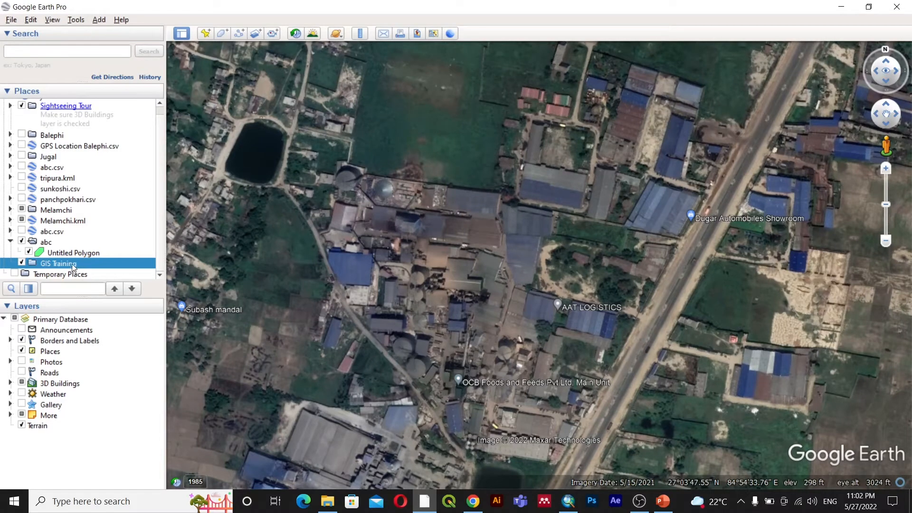
{"action": "right_click", "coordinate": [87, 262]}
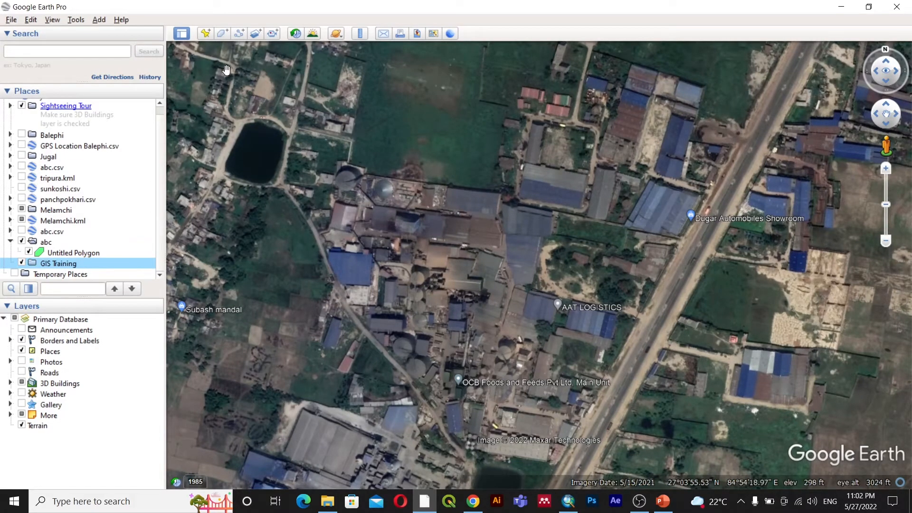
{"action": "left_click", "coordinate": [207, 34]}
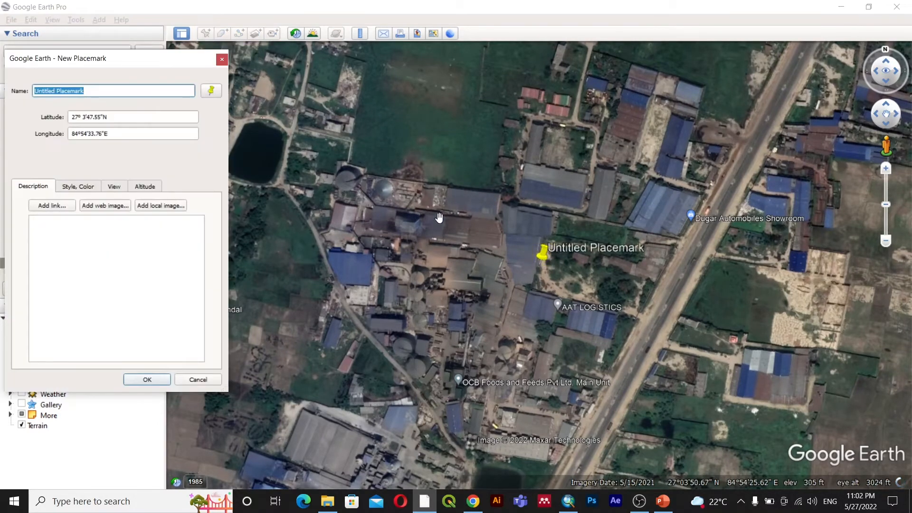
{"action": "left_click_drag", "start_coordinate": [550, 259], "coordinate": [253, 169]}
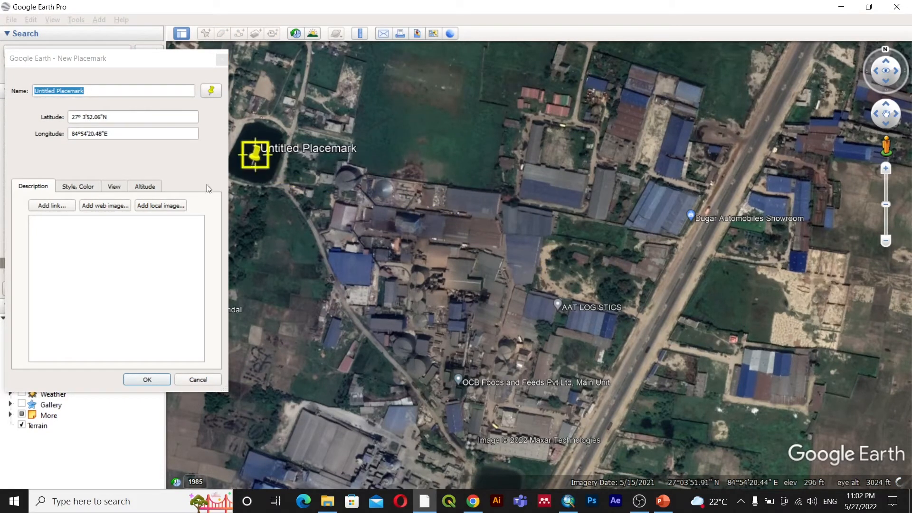
{"action": "triple_click", "coordinate": [97, 93]}
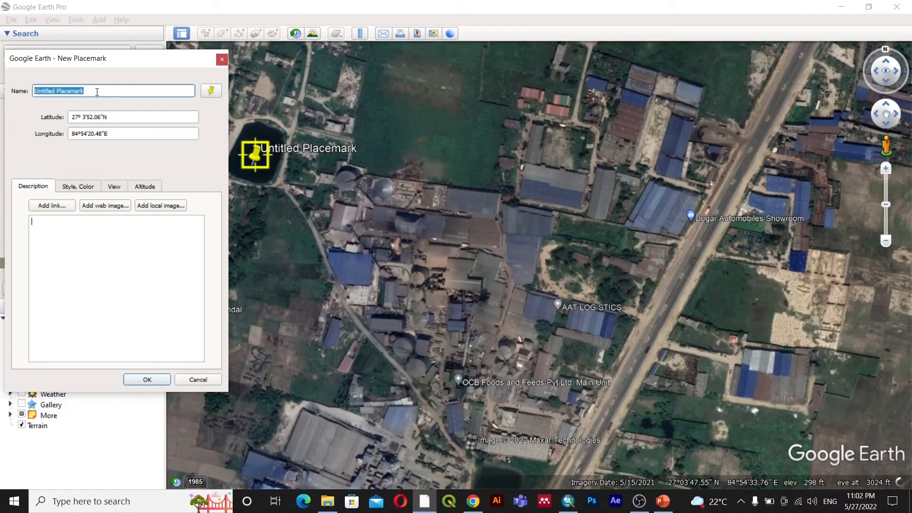
{"action": "type", "text": "Lake"}
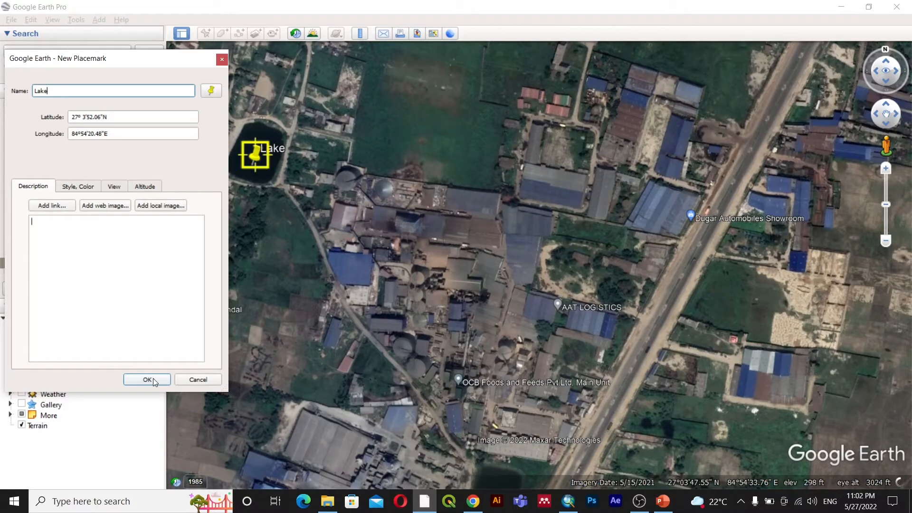
{"action": "left_click", "coordinate": [81, 183]}
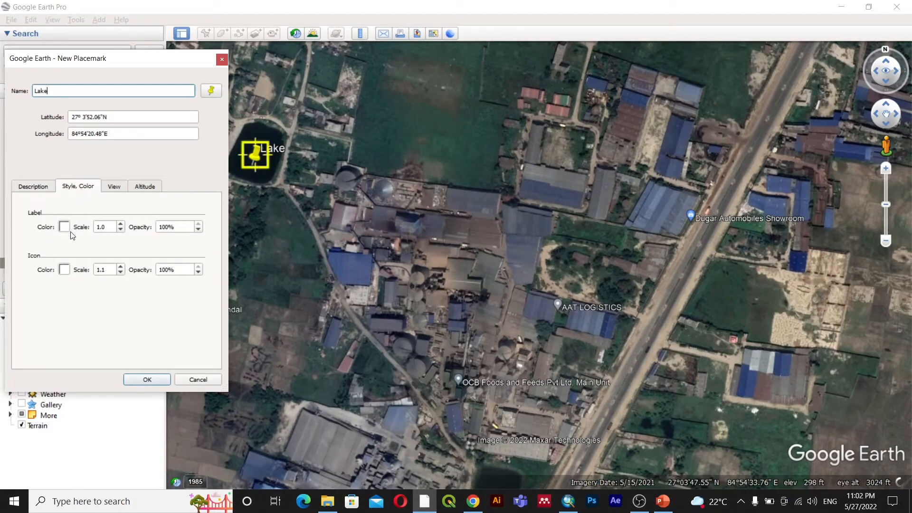
{"action": "left_click", "coordinate": [114, 186]}
{"action": "left_click", "coordinate": [78, 186]}
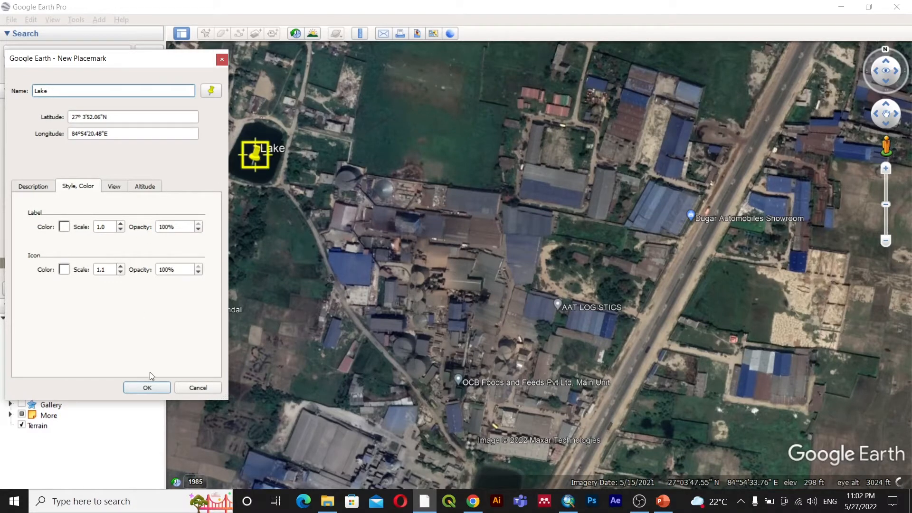
{"action": "left_click", "coordinate": [146, 388]}
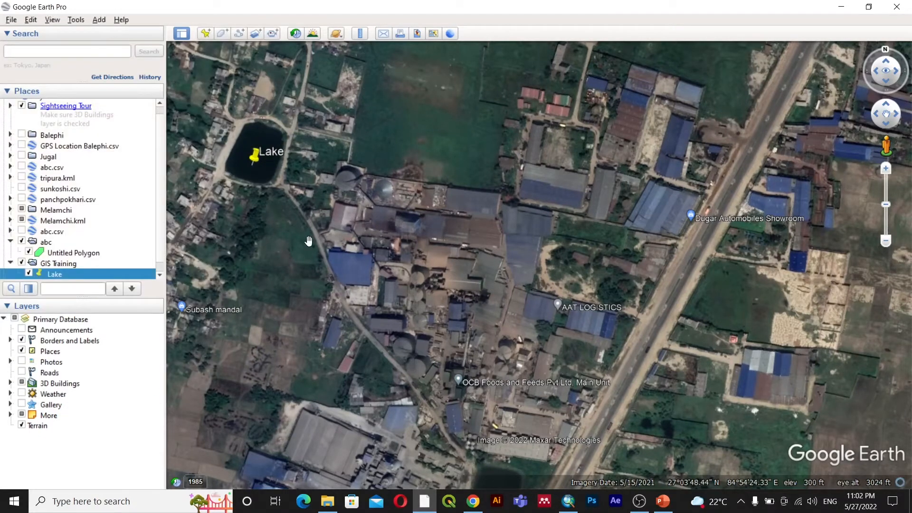
Step: Start a new polygon in the GIS Training folder and trace the four corners of the long roof bordering the green field
{"action": "left_click", "coordinate": [67, 255]}
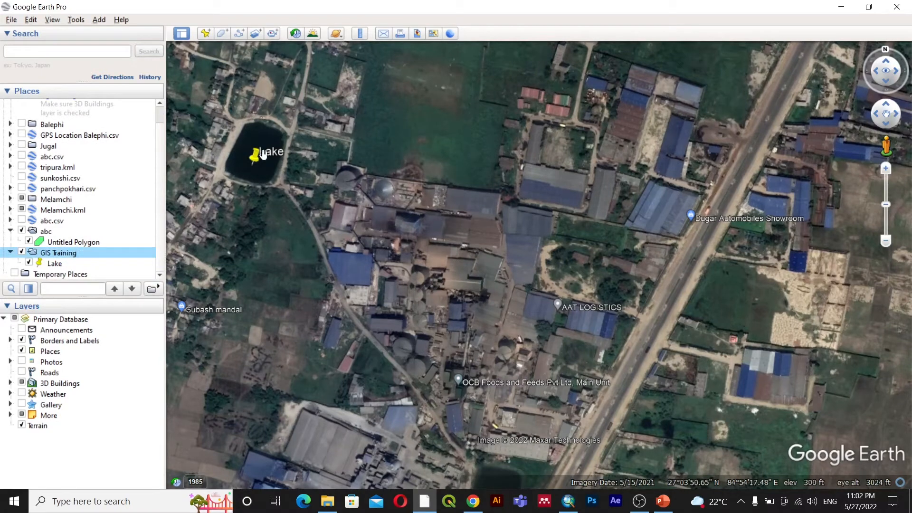
{"action": "left_click", "coordinate": [223, 34]}
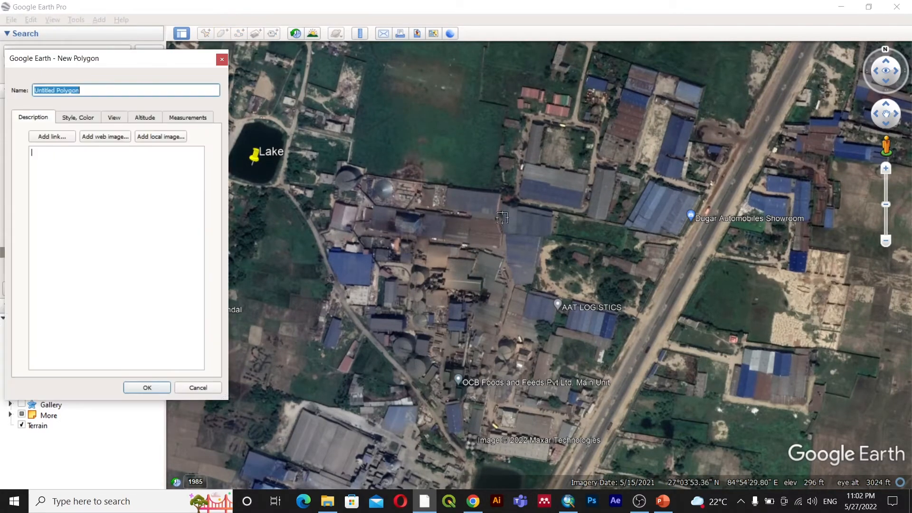
{"action": "scroll", "coordinate": [455, 200], "scroll_direction": "up", "scroll_amount": 1}
{"action": "scroll", "coordinate": [454, 199], "scroll_direction": "up", "scroll_amount": 3}
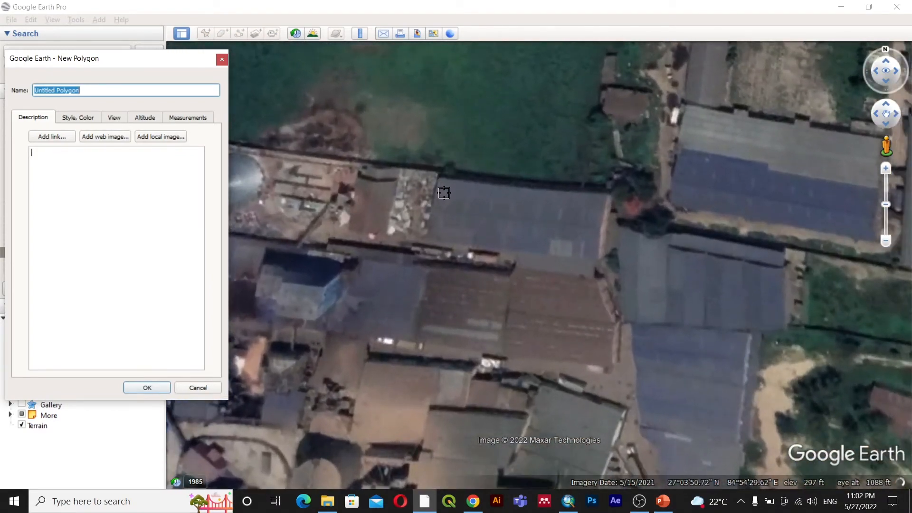
{"action": "left_click_drag", "start_coordinate": [447, 196], "coordinate": [455, 177]}
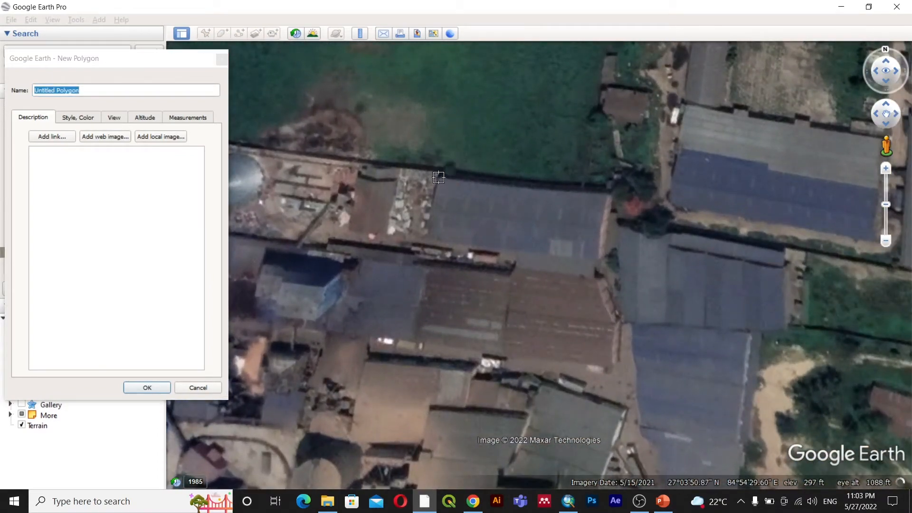
{"action": "left_click", "coordinate": [439, 177]}
{"action": "left_click", "coordinate": [427, 239]}
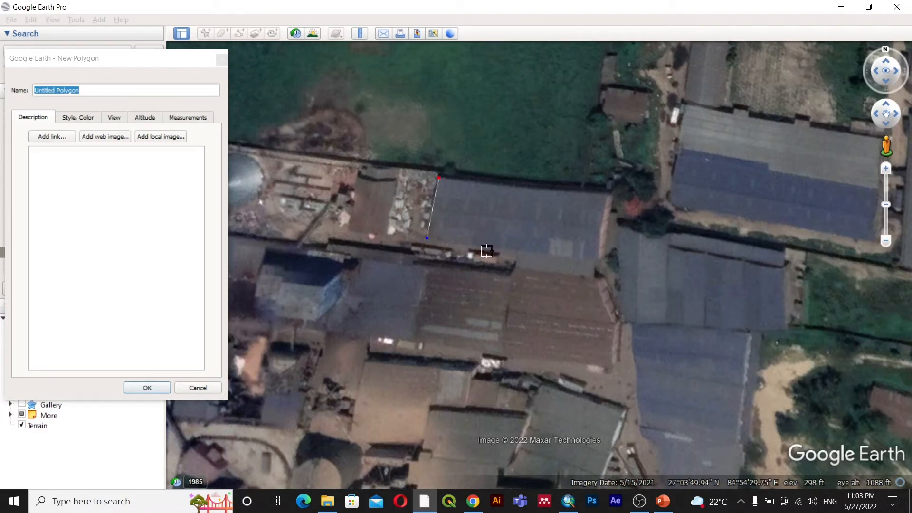
{"action": "left_click", "coordinate": [598, 260]}
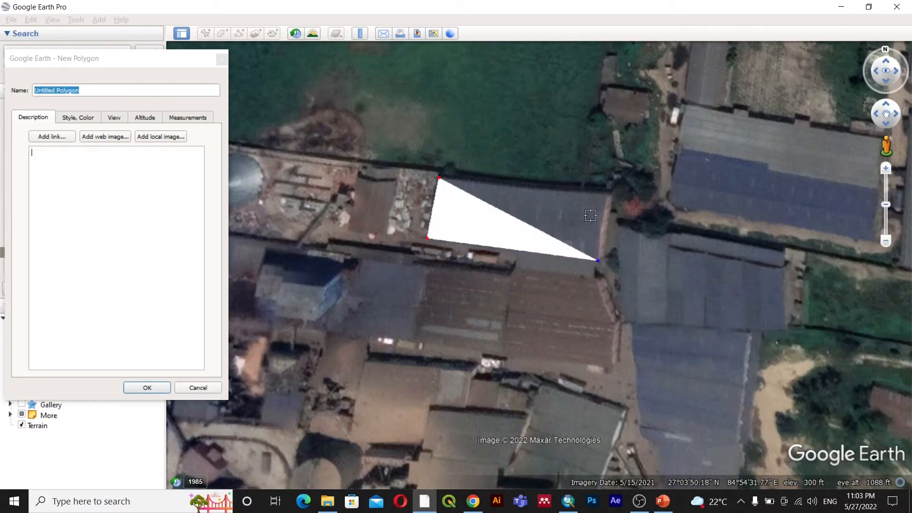
{"action": "left_click", "coordinate": [607, 196]}
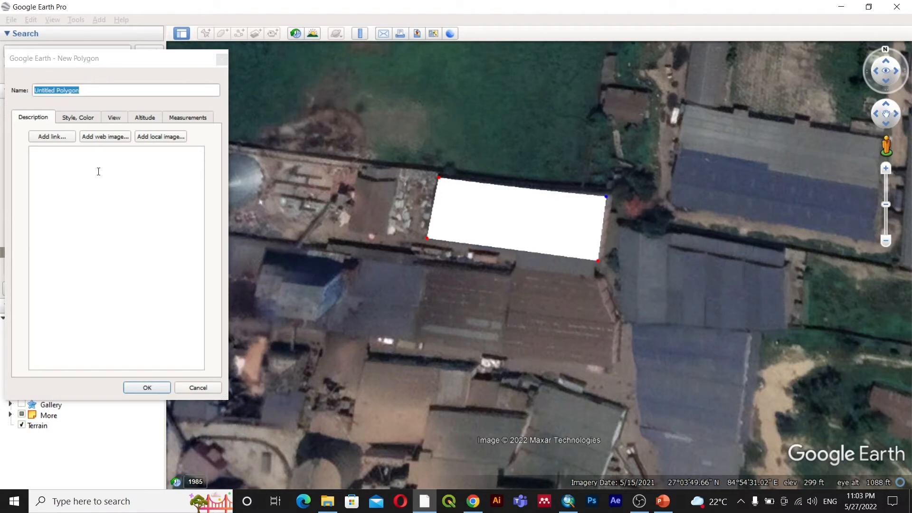
Step: Style the roof polygon as Outlined with a light purple #aaaaff line of width 2.0, and save it
{"action": "left_click", "coordinate": [82, 119]}
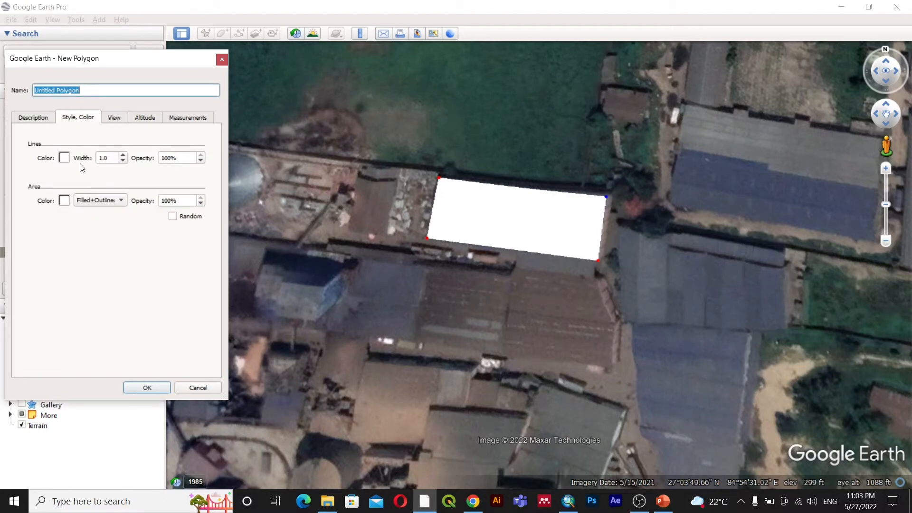
{"action": "left_click", "coordinate": [63, 201]}
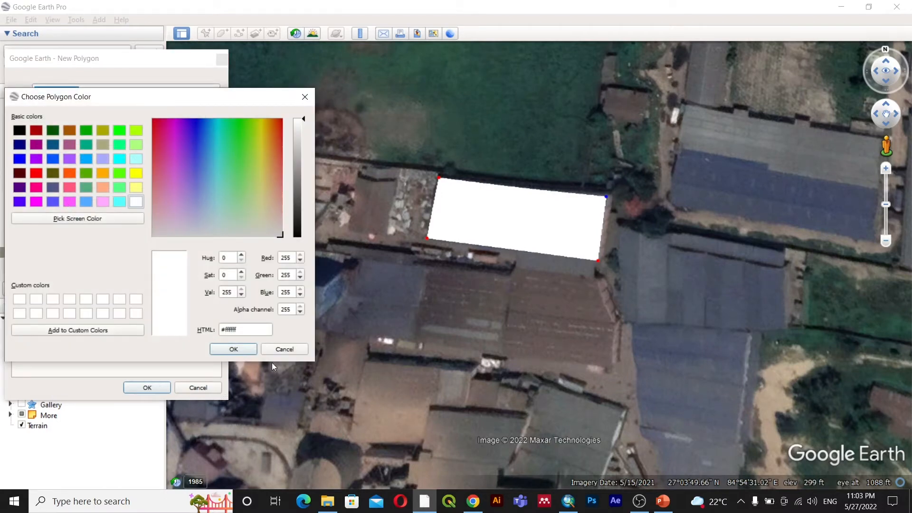
{"action": "left_click", "coordinate": [284, 349]}
{"action": "left_click", "coordinate": [118, 200]}
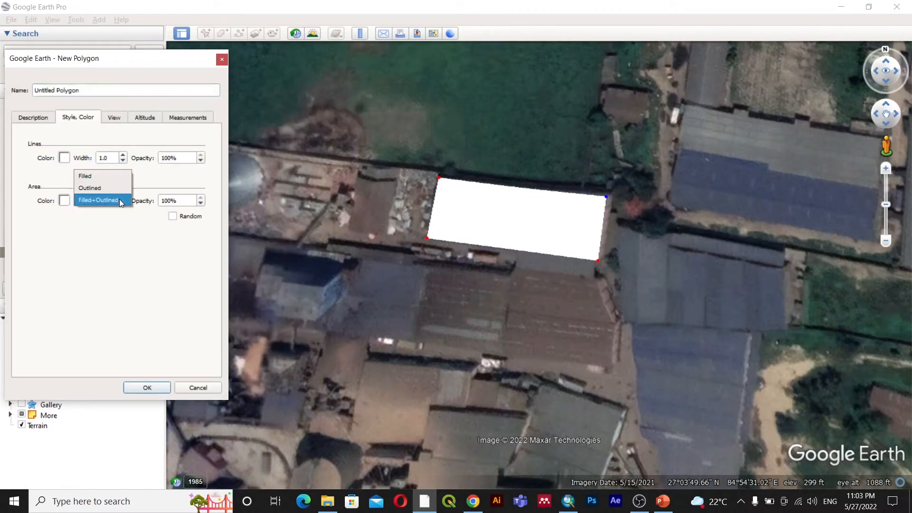
{"action": "left_click", "coordinate": [95, 188]}
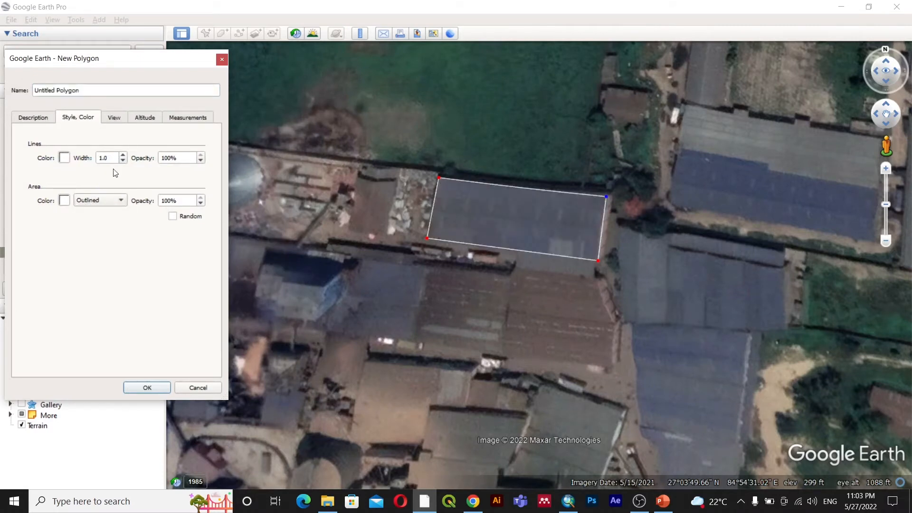
{"action": "left_click", "coordinate": [65, 158]}
{"action": "left_click", "coordinate": [100, 162]}
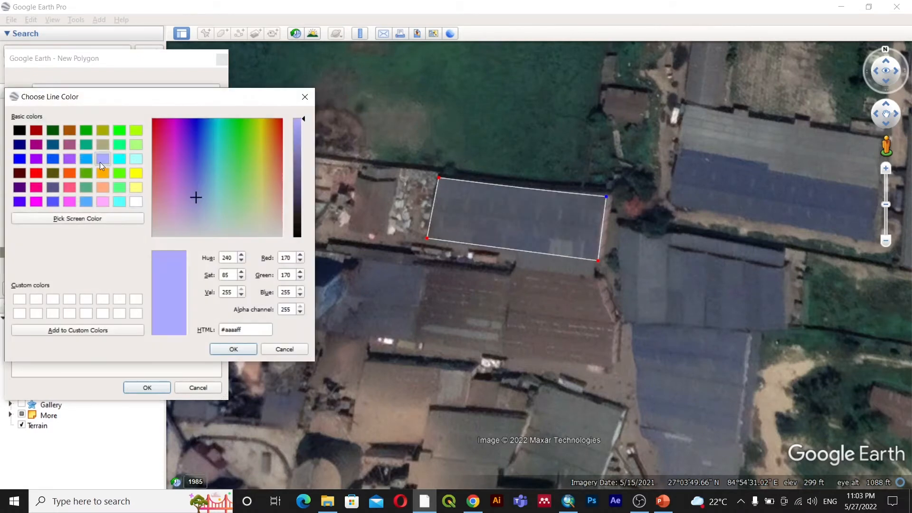
{"action": "left_click", "coordinate": [233, 349]}
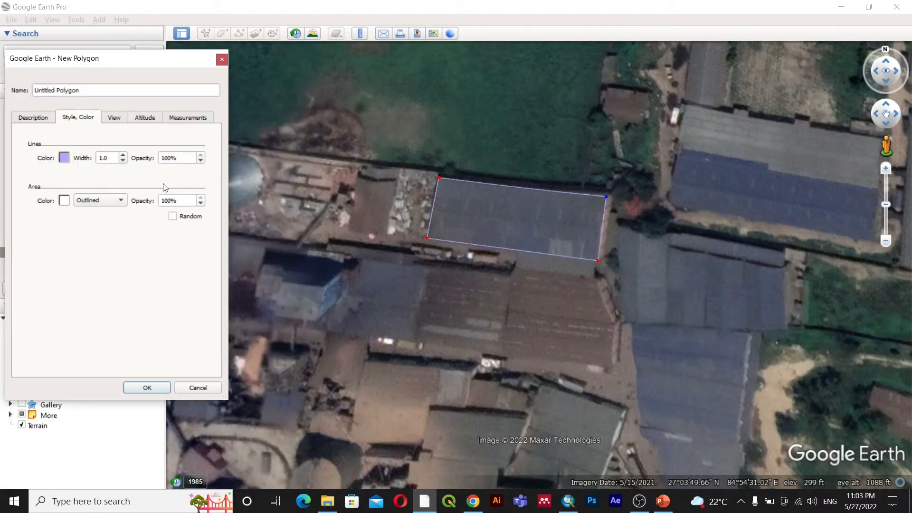
{"action": "left_click", "coordinate": [123, 155]}
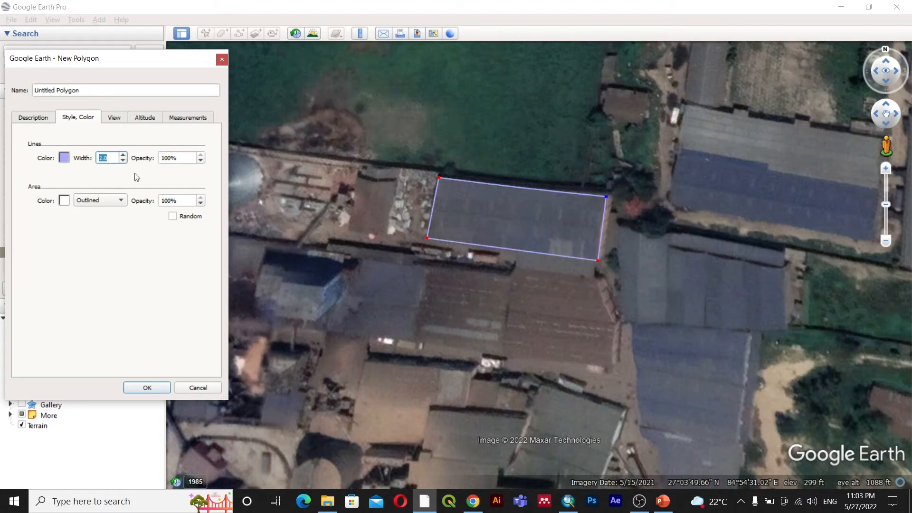
{"action": "left_click", "coordinate": [147, 388]}
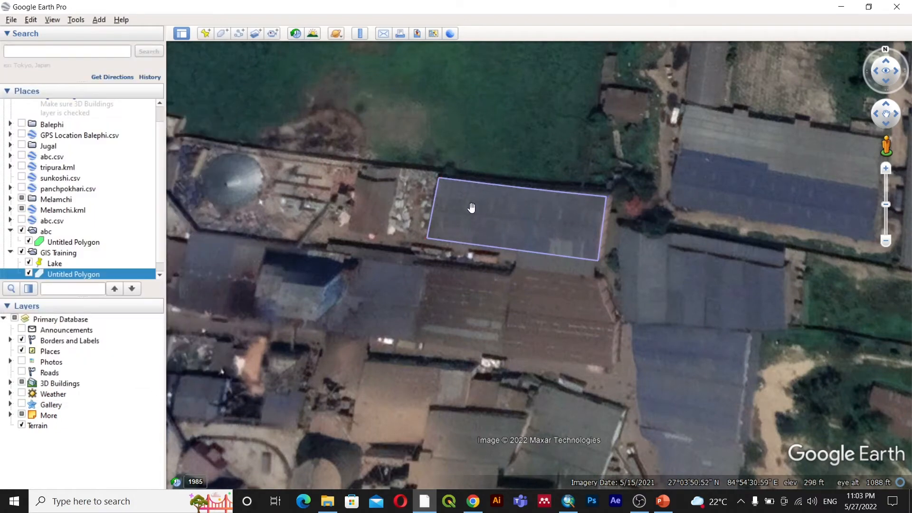
Step: Reopen the roof polygon for editing, try adding a corner at the neighbouring building to the northeast, and discard the edit
{"action": "scroll", "coordinate": [463, 206], "scroll_direction": "down", "scroll_amount": 2}
{"action": "scroll", "coordinate": [463, 205], "scroll_direction": "down", "scroll_amount": 2}
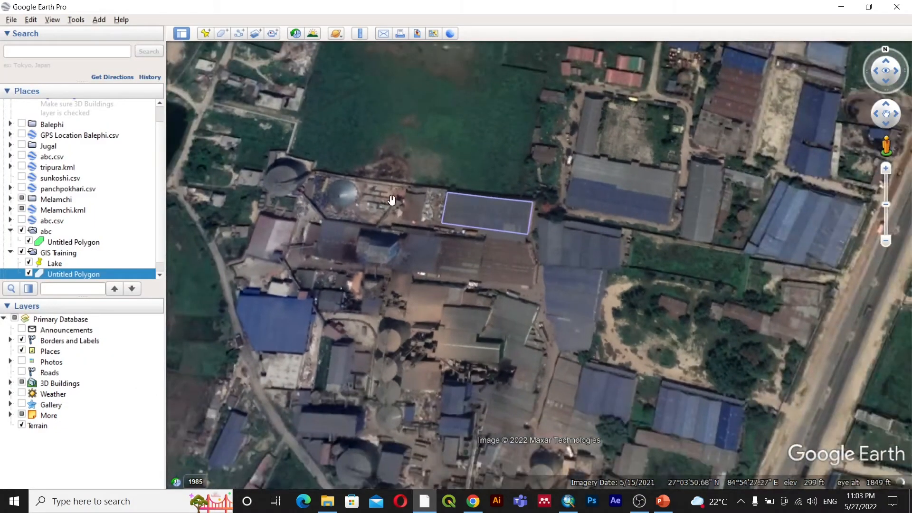
{"action": "left_click_drag", "start_coordinate": [511, 246], "coordinate": [465, 210]}
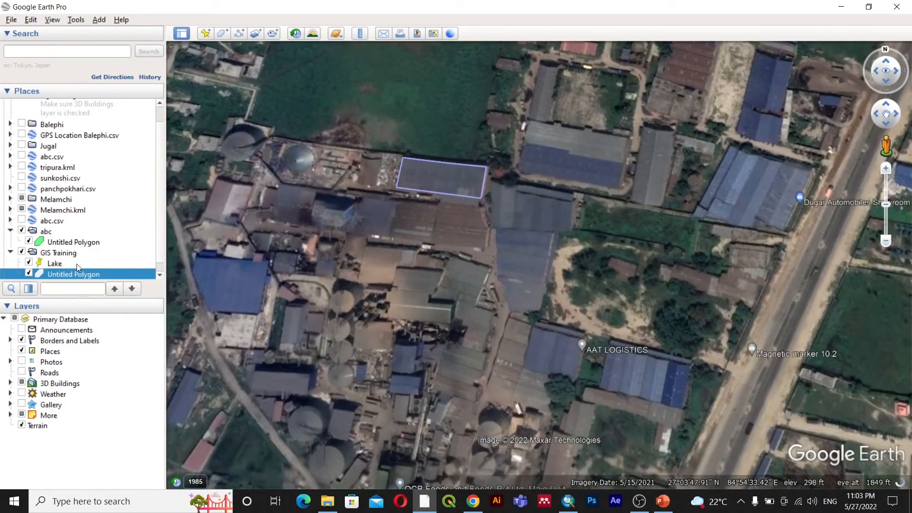
{"action": "right_click", "coordinate": [95, 265]}
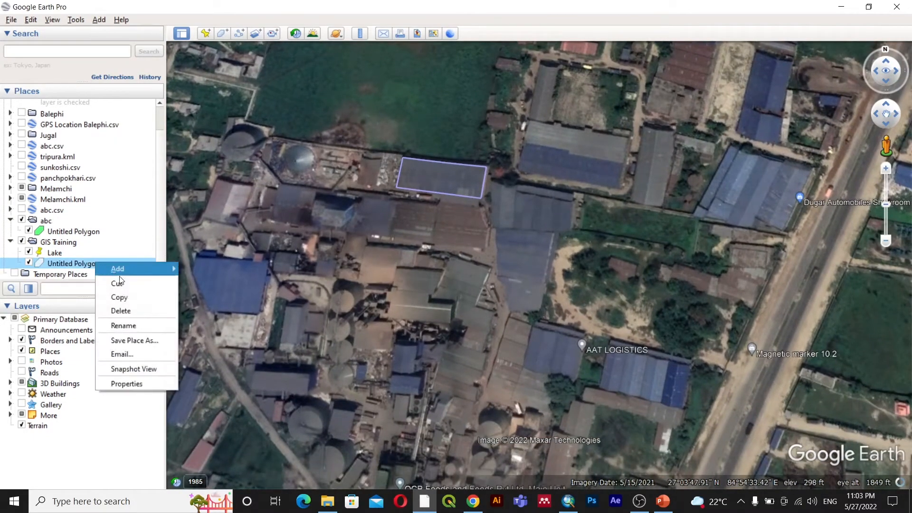
{"action": "left_click", "coordinate": [139, 384]}
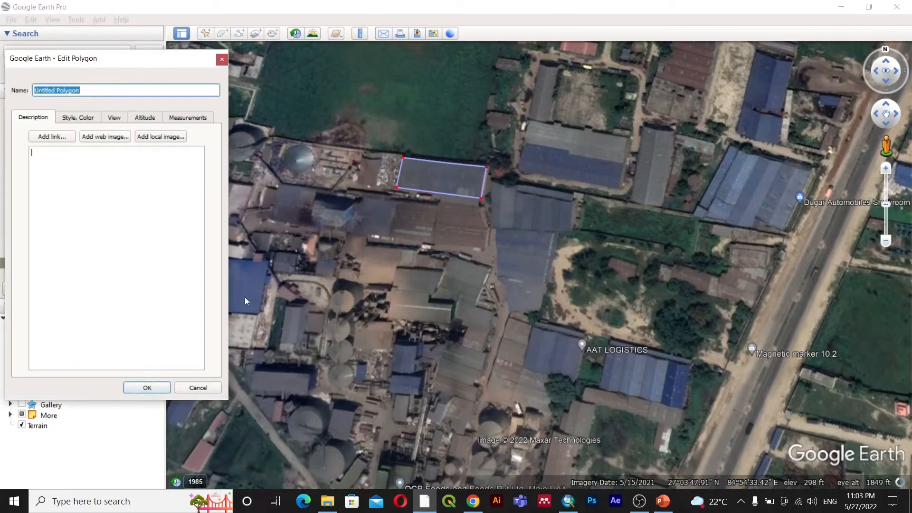
{"action": "left_click", "coordinate": [529, 123]}
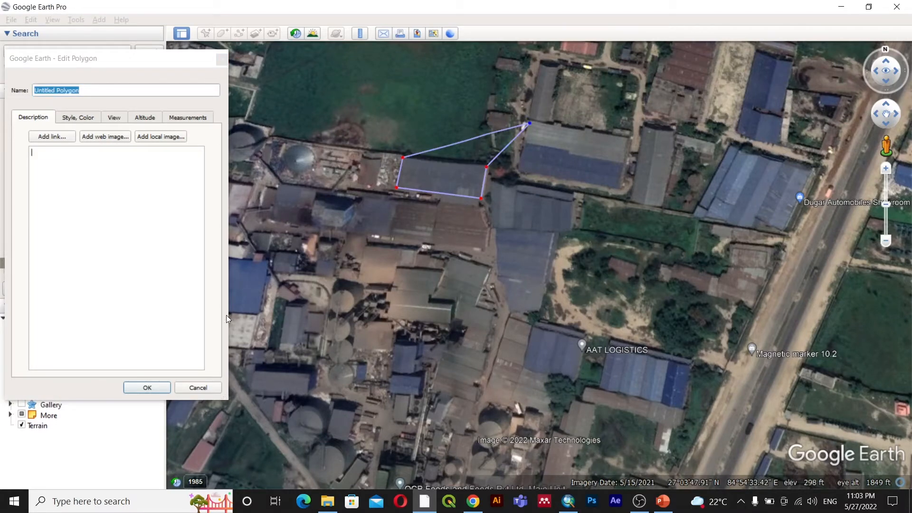
{"action": "left_click", "coordinate": [206, 390]}
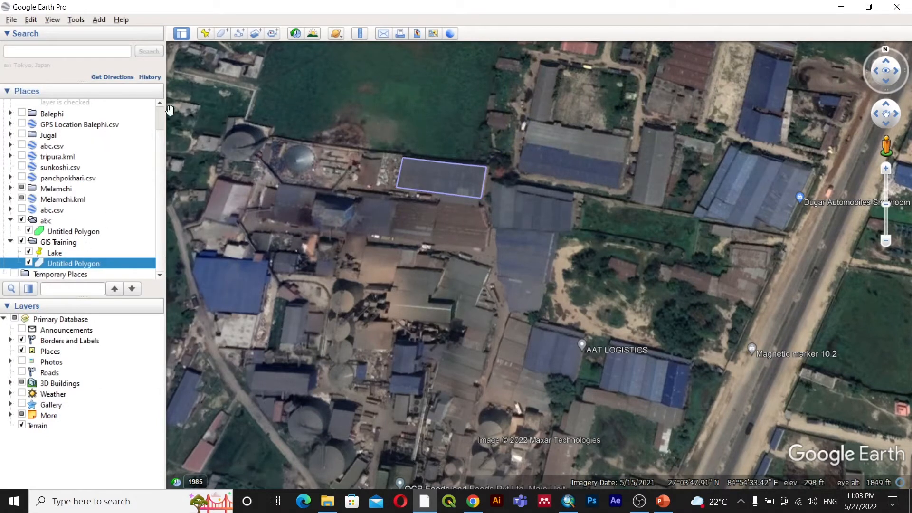
Step: Start a new path and place its first six points along the road running southeast from the lake's southeast corner
{"action": "left_click", "coordinate": [240, 35]}
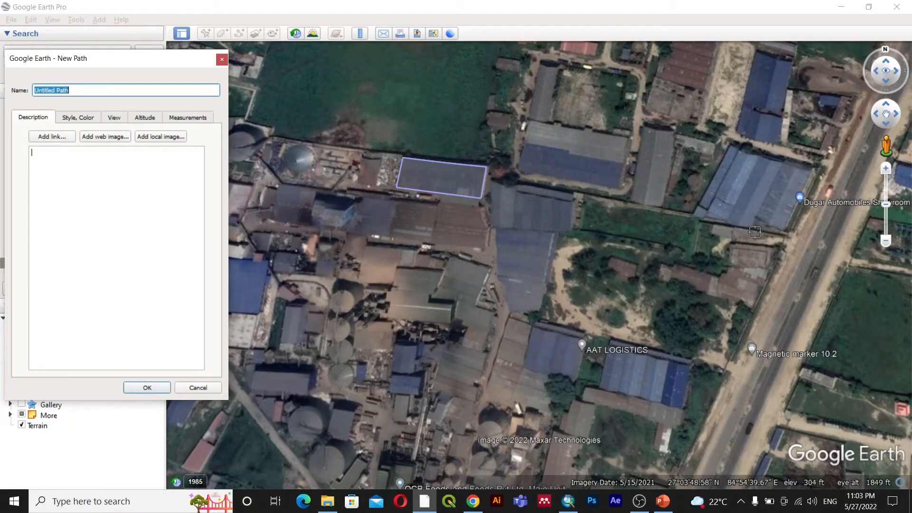
{"action": "scroll", "coordinate": [713, 227], "scroll_direction": "down", "scroll_amount": 3}
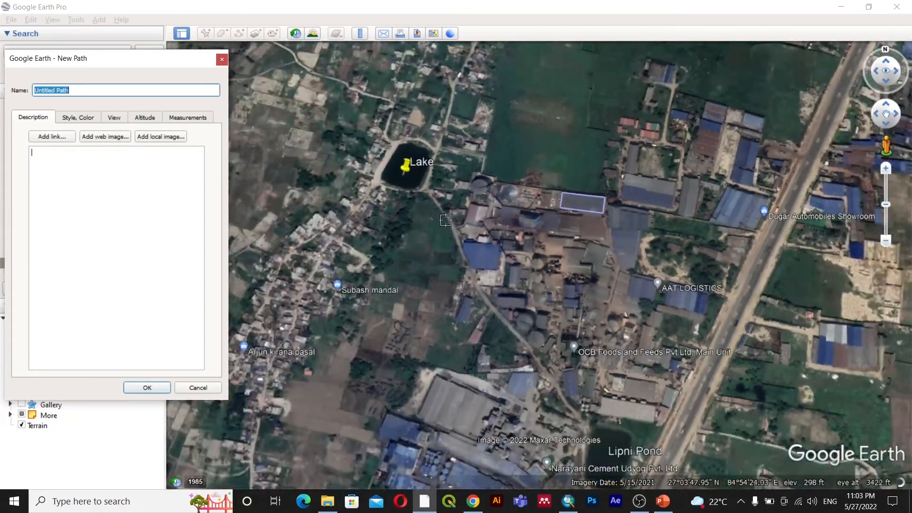
{"action": "scroll", "coordinate": [430, 189], "scroll_direction": "up", "scroll_amount": 3}
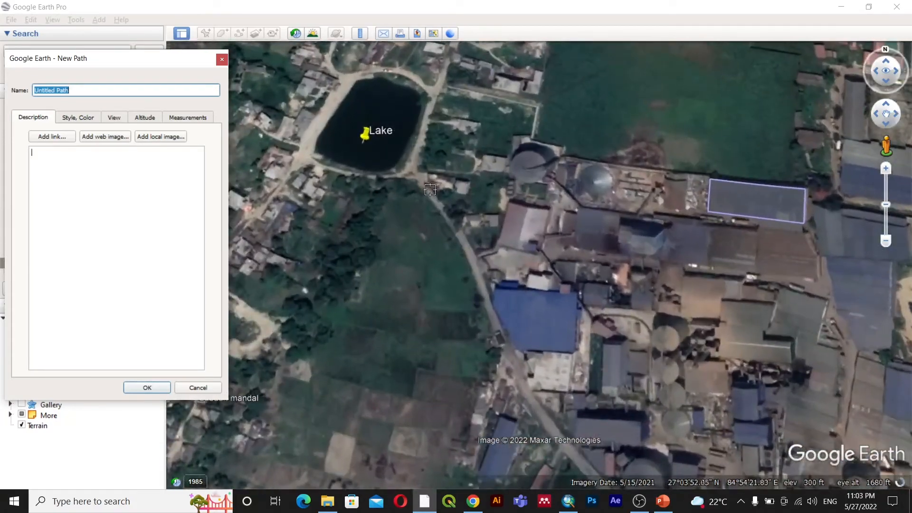
{"action": "left_click", "coordinate": [412, 168]}
{"action": "left_click", "coordinate": [428, 191]}
{"action": "left_click", "coordinate": [441, 206]}
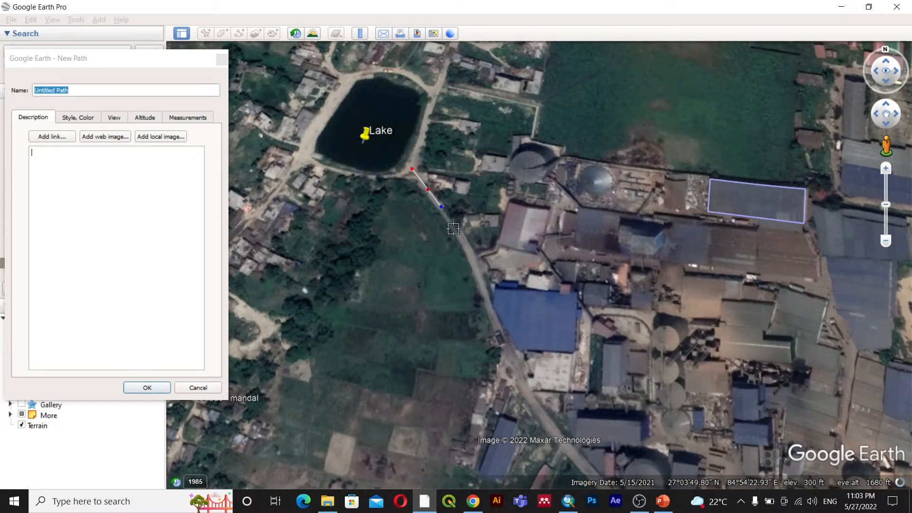
{"action": "left_click", "coordinate": [454, 230]}
{"action": "left_click", "coordinate": [469, 251]}
{"action": "left_click", "coordinate": [478, 271]}
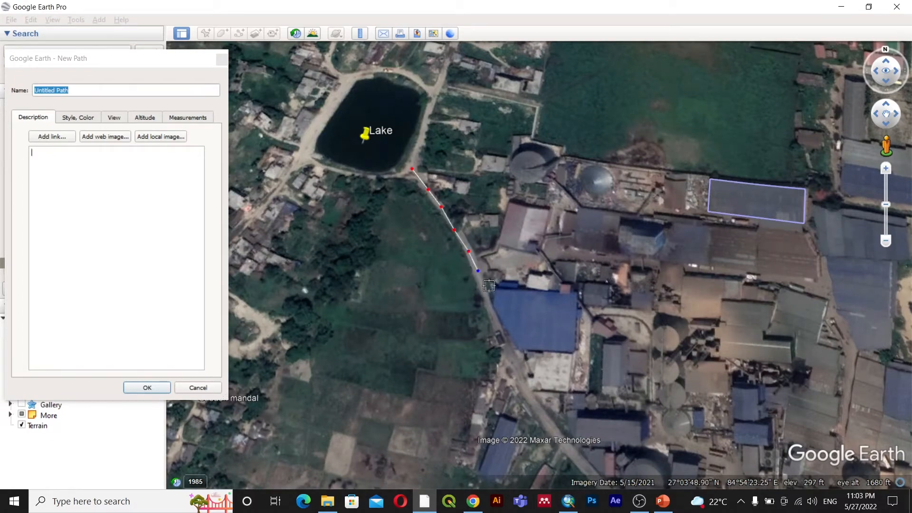
Step: Extend the path along the road past the large blue-roofed building, tracing the remaining stretch southeast as a continuous freehand line
{"action": "scroll", "coordinate": [502, 326], "scroll_direction": "down", "scroll_amount": 1}
{"action": "scroll", "coordinate": [502, 326], "scroll_direction": "up", "scroll_amount": 3}
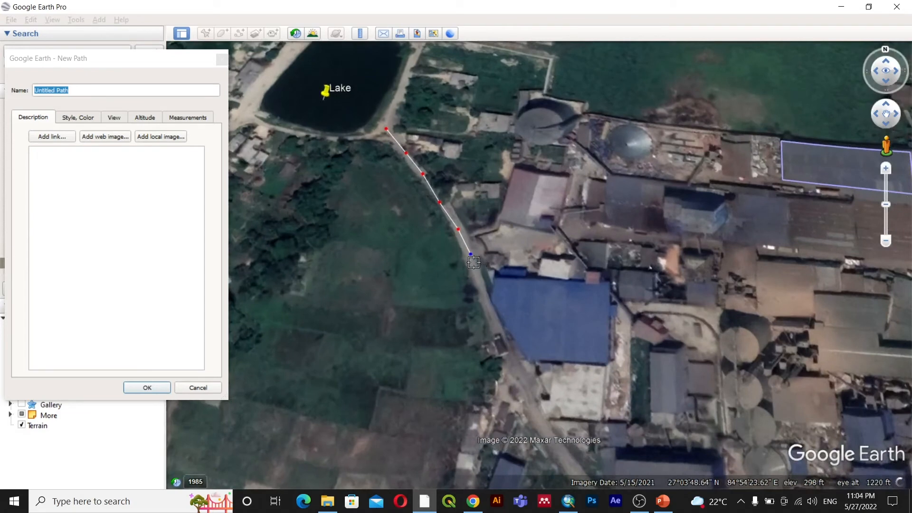
{"action": "left_click", "coordinate": [473, 262]}
{"action": "mouse_move", "coordinate": [494, 322]}
{"action": "left_mouse_down"}
{"action": "mouse_move", "coordinate": [554, 448]}
{"action": "mouse_move", "coordinate": [585, 477]}
{"action": "left_mouse_up"}
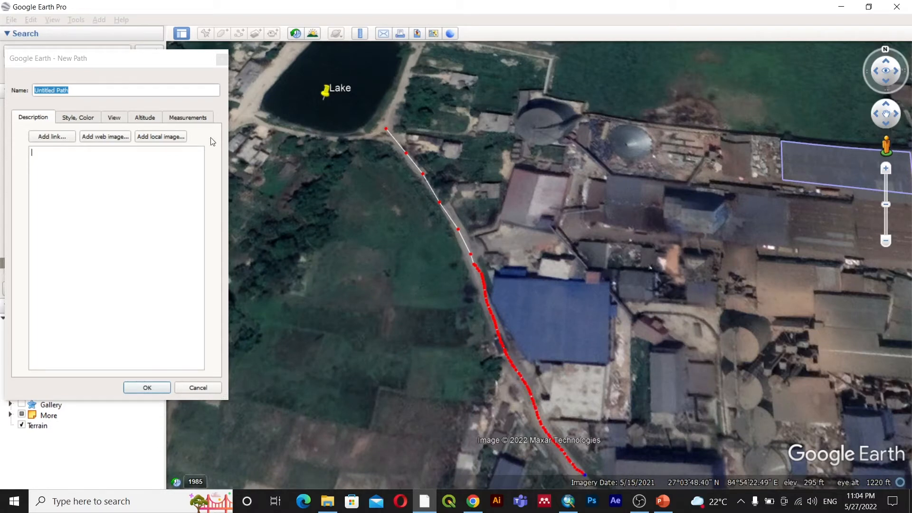
Step: Set the road path's line colour to the bright sky blue from the basic colours
{"action": "left_click", "coordinate": [84, 120]}
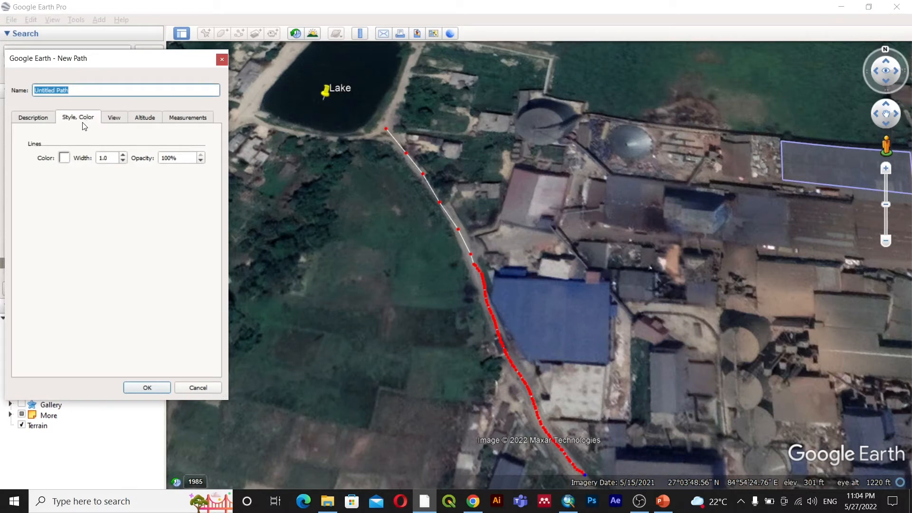
{"action": "left_click", "coordinate": [63, 158]}
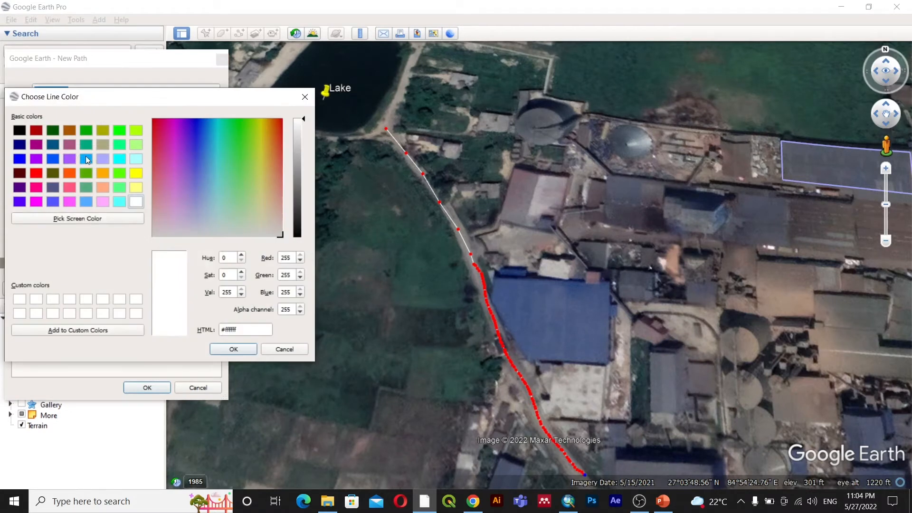
{"action": "left_click", "coordinate": [86, 159]}
{"action": "left_click", "coordinate": [234, 349]}
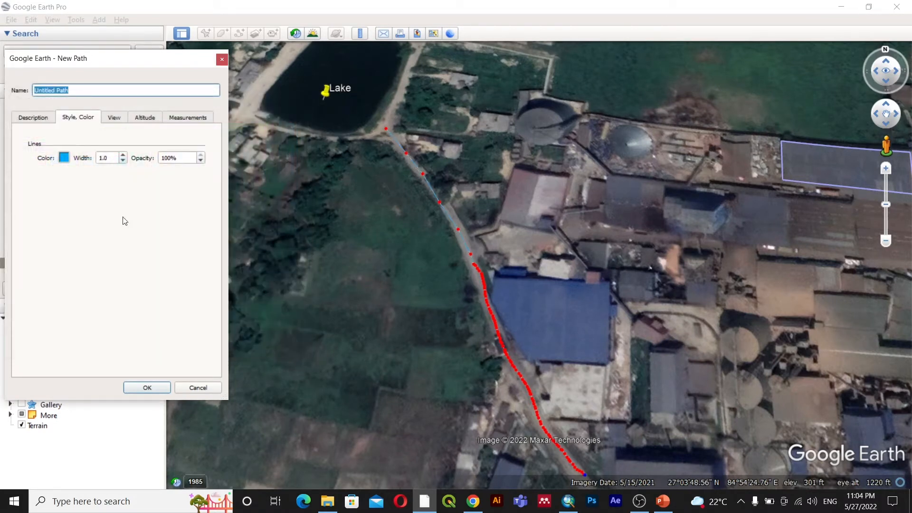
Step: Increase the line width of the new path leading from the lake and save the path
{"action": "left_click", "coordinate": [123, 160]}
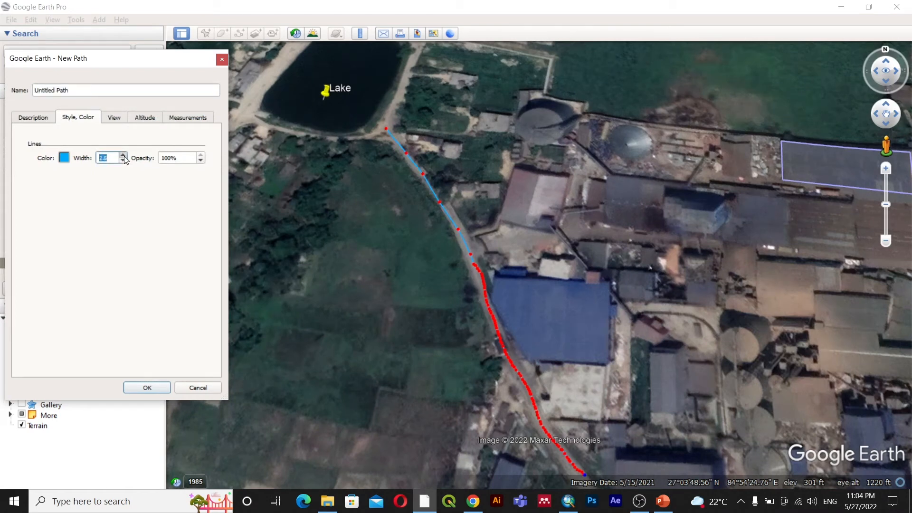
{"action": "left_click", "coordinate": [146, 386]}
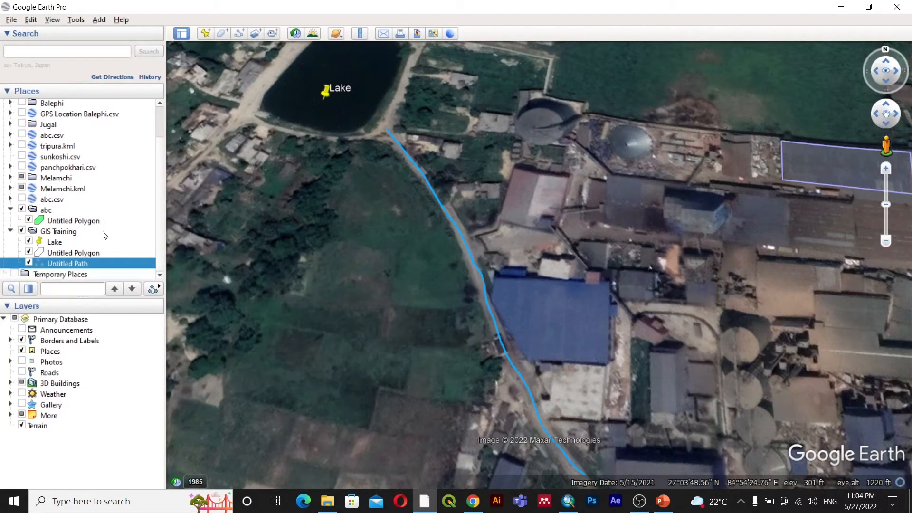
{"action": "scroll", "coordinate": [450, 240], "scroll_direction": "down", "scroll_amount": 3}
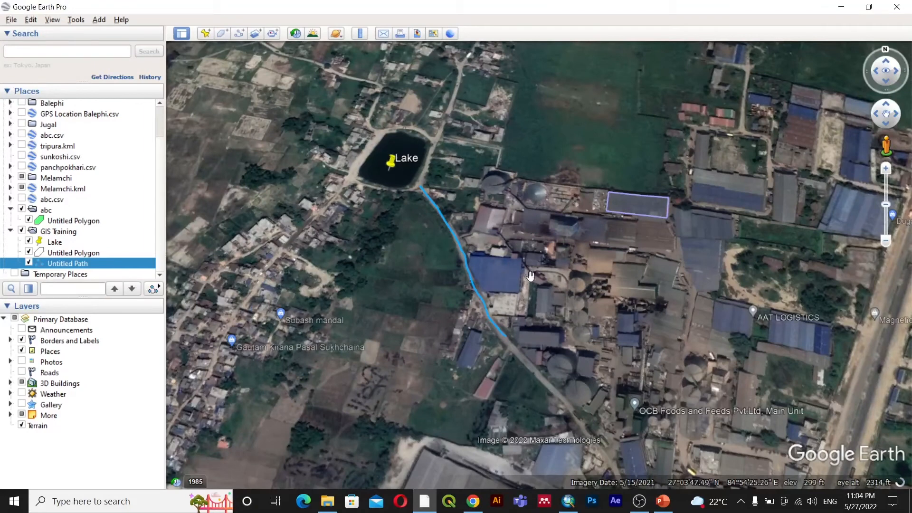
Step: Start saving the GIS Training folder as a place file, choosing E:\Training\Beginners ArcGIS Training\Training Data as the destination
{"action": "left_click", "coordinate": [62, 232]}
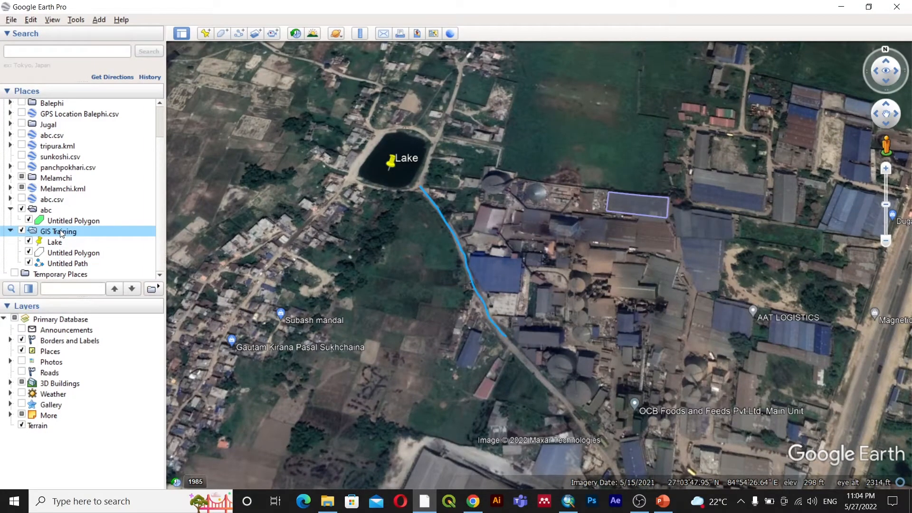
{"action": "right_click", "coordinate": [61, 232]}
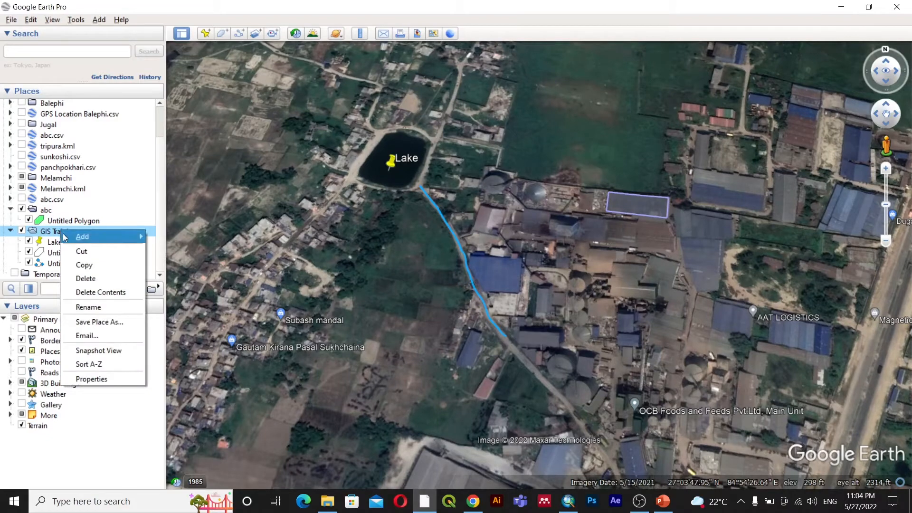
{"action": "left_click", "coordinate": [91, 324]}
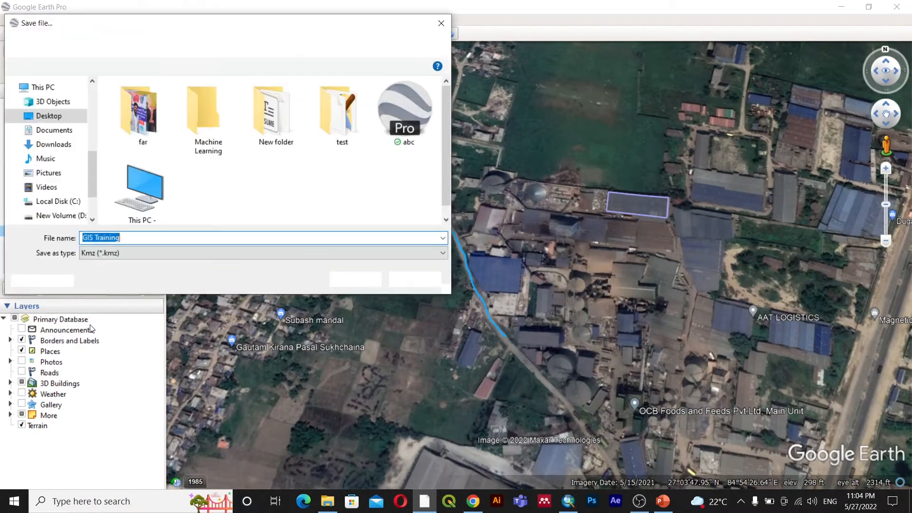
{"action": "scroll", "coordinate": [49, 178], "scroll_direction": "down", "scroll_amount": 1}
{"action": "scroll", "coordinate": [48, 180], "scroll_direction": "up", "scroll_amount": 2}
{"action": "scroll", "coordinate": [48, 178], "scroll_direction": "up", "scroll_amount": 2}
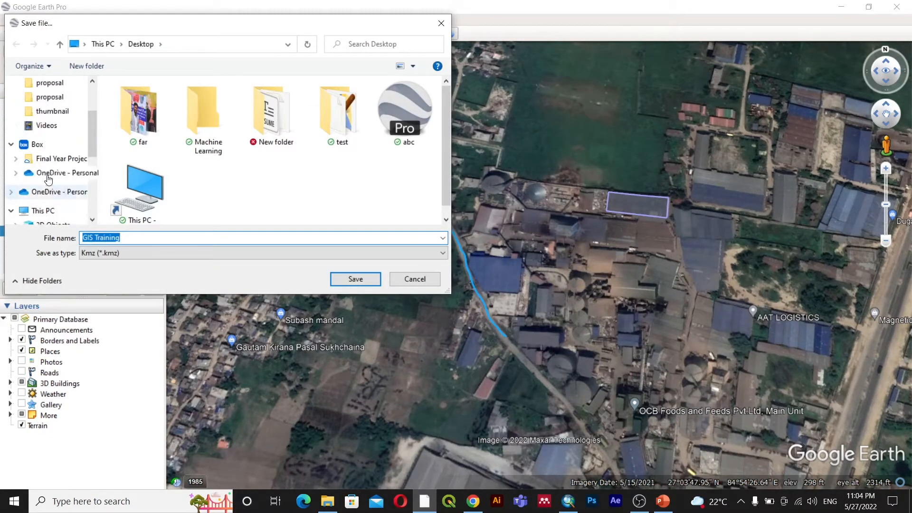
{"action": "scroll", "coordinate": [48, 179], "scroll_direction": "down", "scroll_amount": 4}
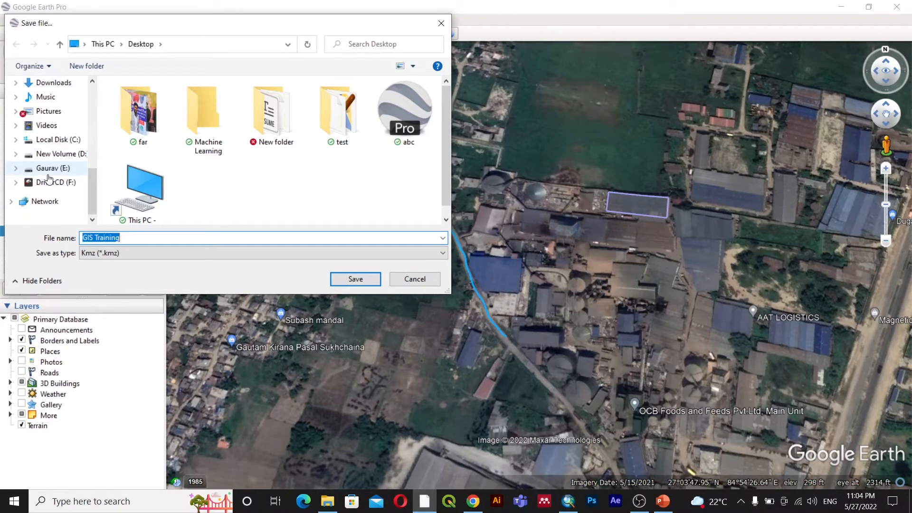
{"action": "left_click", "coordinate": [48, 175]}
{"action": "scroll", "coordinate": [145, 183], "scroll_direction": "down", "scroll_amount": 2}
{"action": "left_click", "coordinate": [145, 185]}
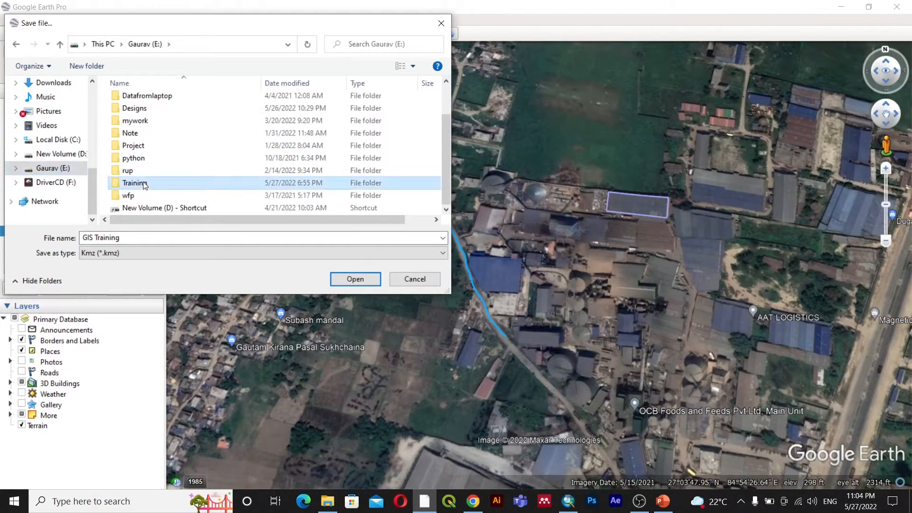
{"action": "double_click", "coordinate": [145, 186]}
{"action": "left_click", "coordinate": [141, 101]}
{"action": "double_click", "coordinate": [142, 101]}
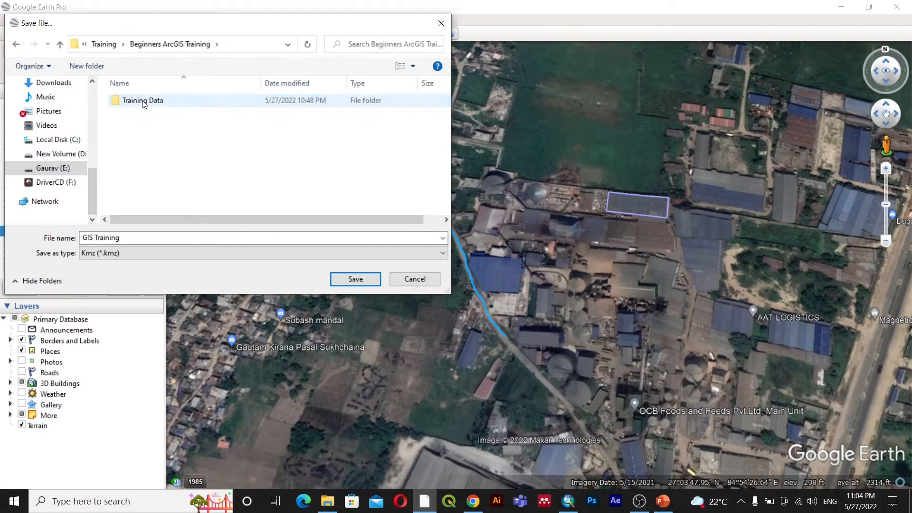
{"action": "left_click", "coordinate": [144, 102]}
{"action": "double_click", "coordinate": [143, 102]}
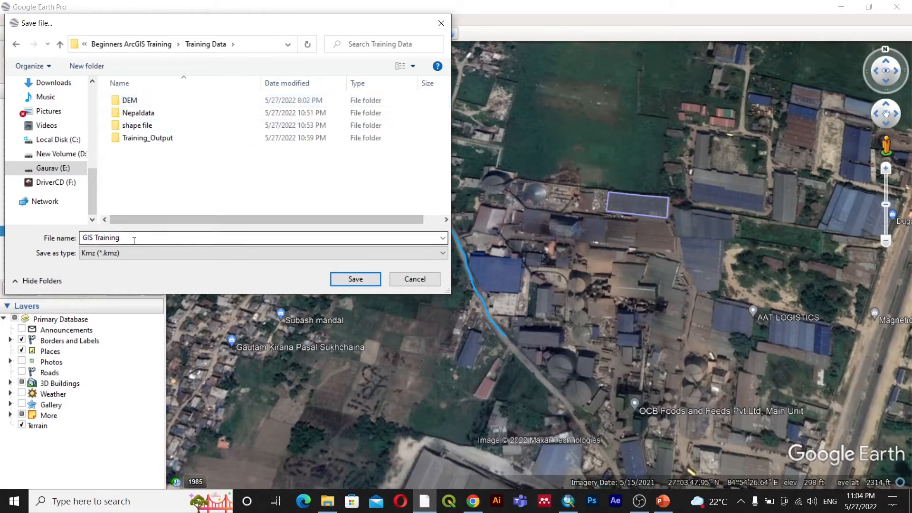
Step: Save the GIS Training folder in Kml format under the file name GIS_Training
{"action": "left_click", "coordinate": [126, 253]}
{"action": "left_click", "coordinate": [115, 273]}
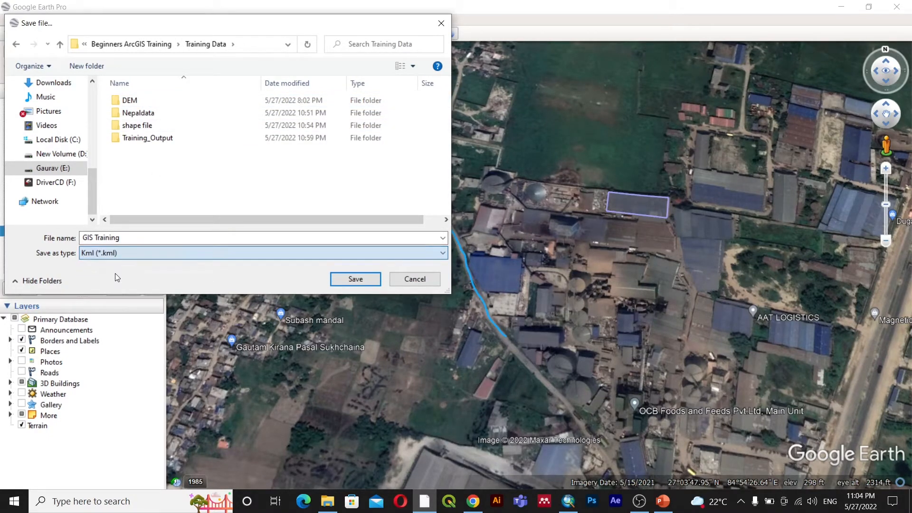
{"action": "left_click", "coordinate": [96, 238]}
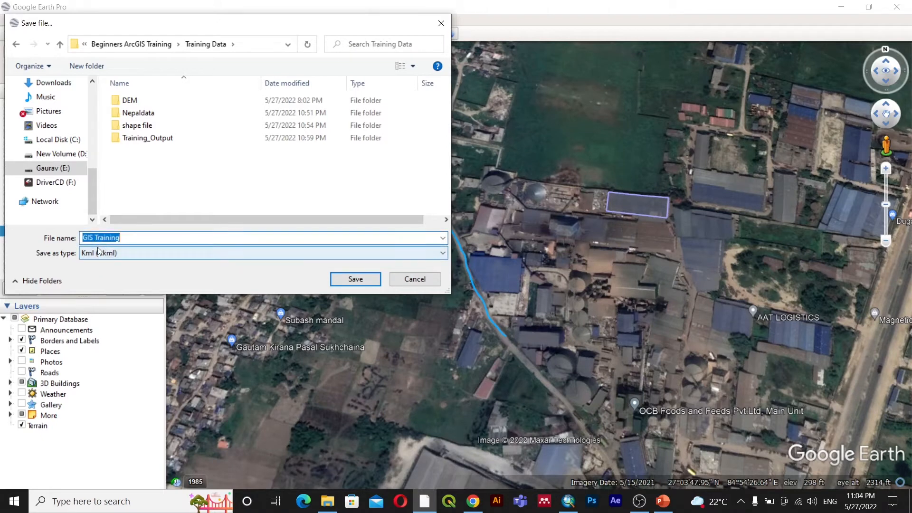
{"action": "left_click", "coordinate": [96, 237]}
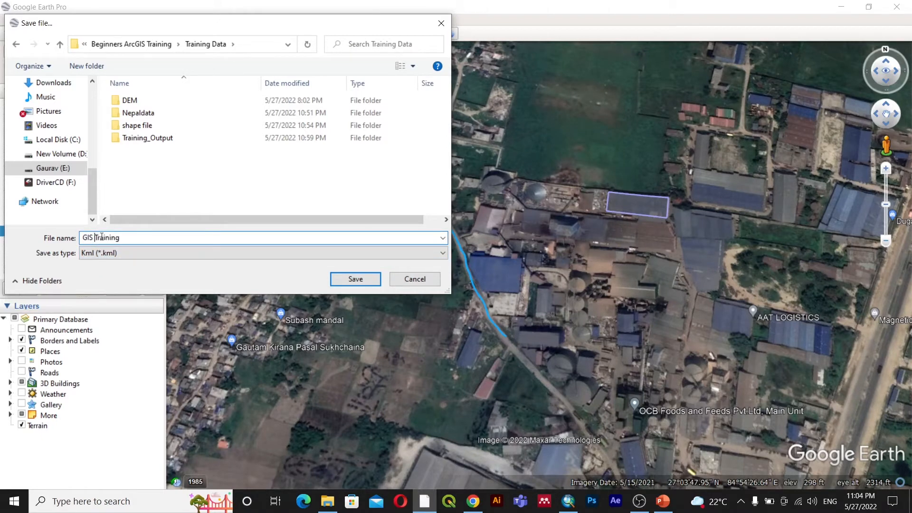
{"action": "key", "text": "BackSpace"}
{"action": "type", "text": "_"}
{"action": "left_click", "coordinate": [358, 279]}
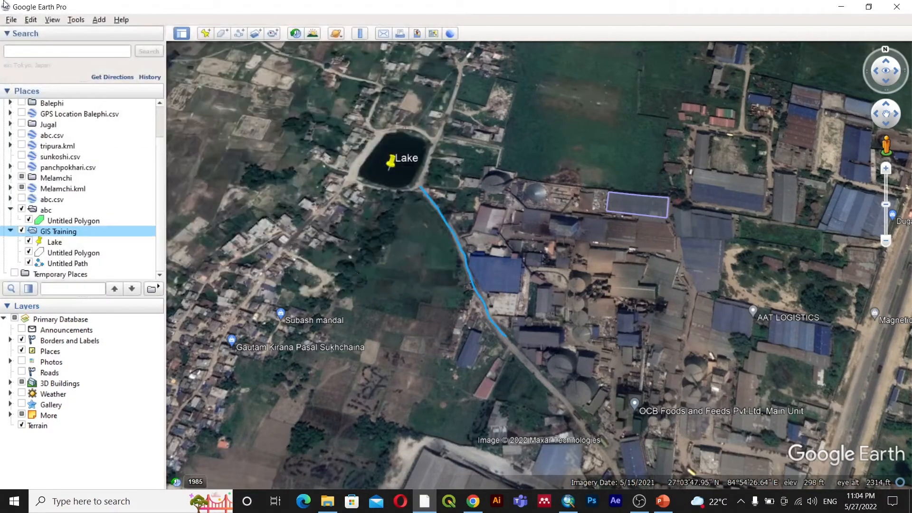
Step: Check the Training Data folder in File Explorer, switch to ArcMap and turn off the kaski layer
{"action": "left_click", "coordinate": [328, 501]}
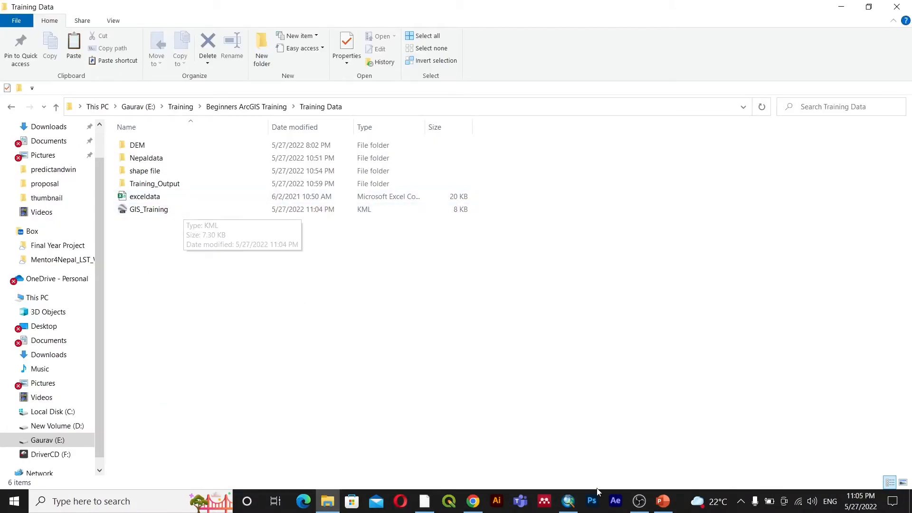
{"action": "left_click", "coordinate": [568, 501]}
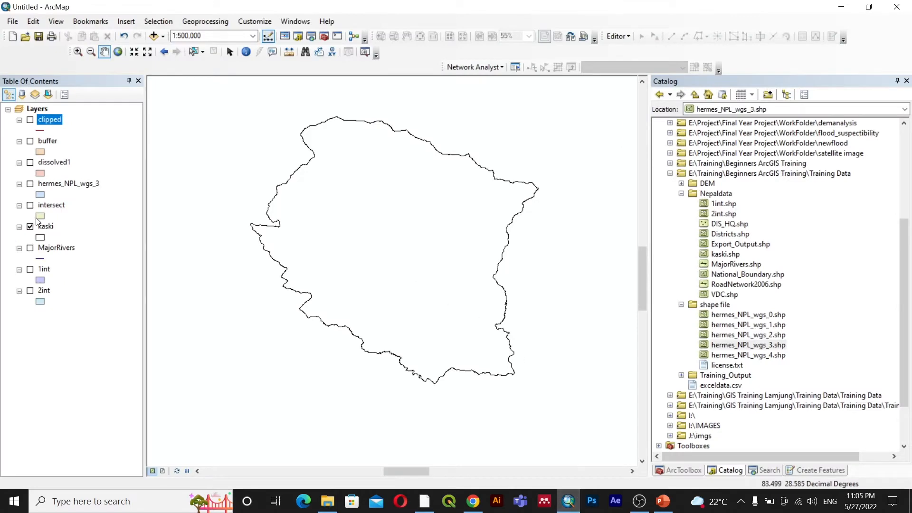
{"action": "left_click", "coordinate": [30, 227]}
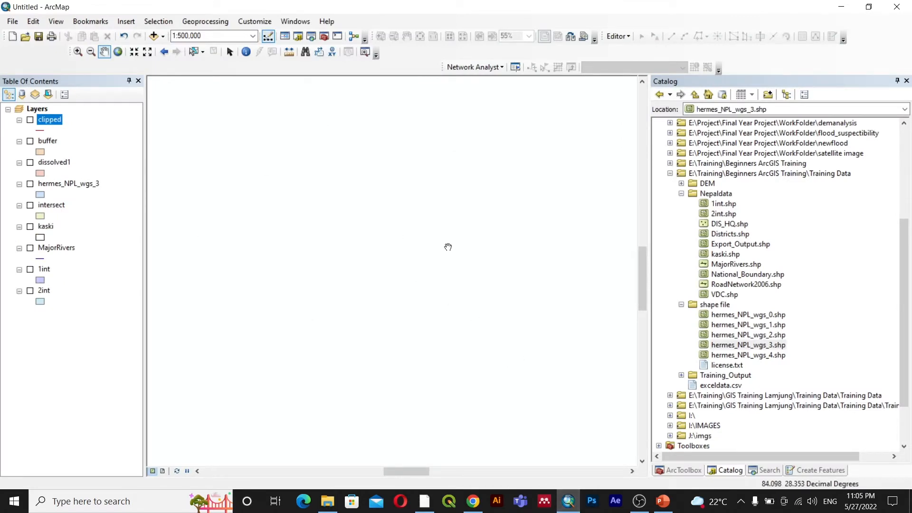
Step: Search the tools for "from kml" and open the KML To Layer conversion tool
{"action": "scroll", "coordinate": [740, 316], "scroll_direction": "up", "scroll_amount": 5}
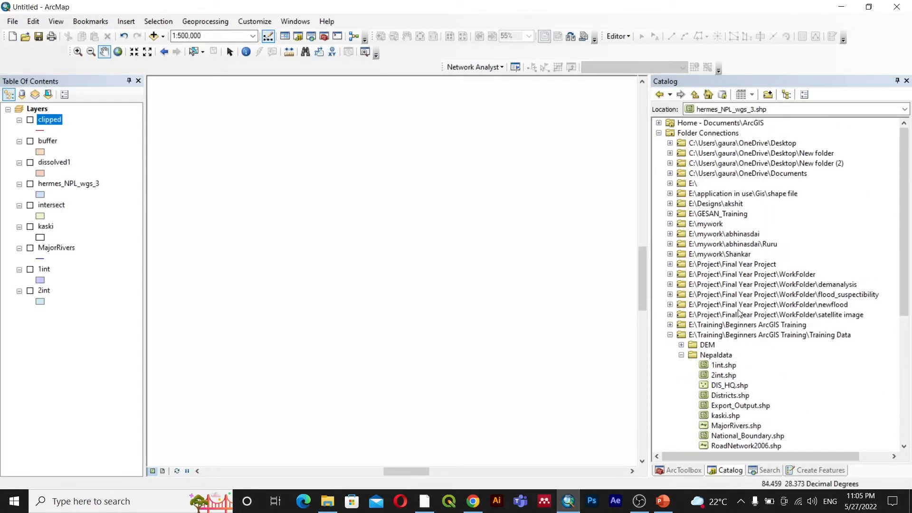
{"action": "scroll", "coordinate": [738, 311], "scroll_direction": "down", "scroll_amount": 7}
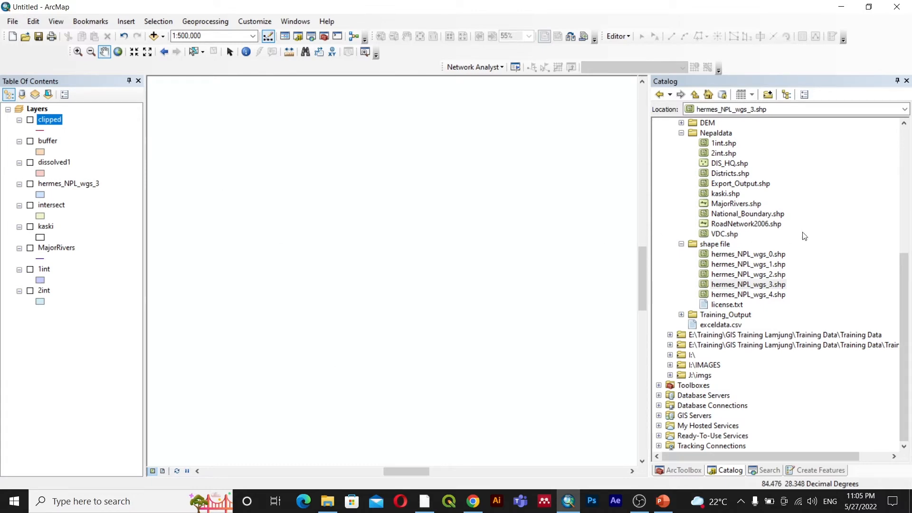
{"action": "scroll", "coordinate": [734, 232], "scroll_direction": "up", "scroll_amount": 7}
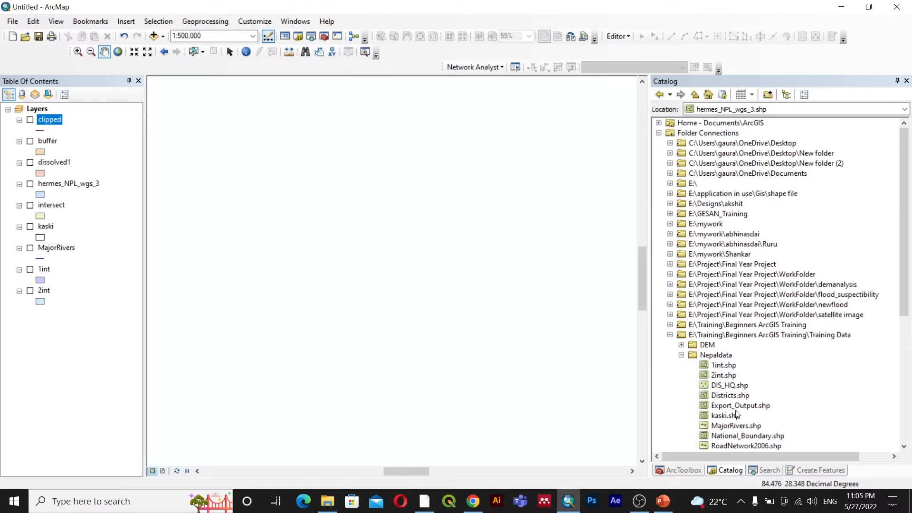
{"action": "left_click", "coordinate": [767, 472]}
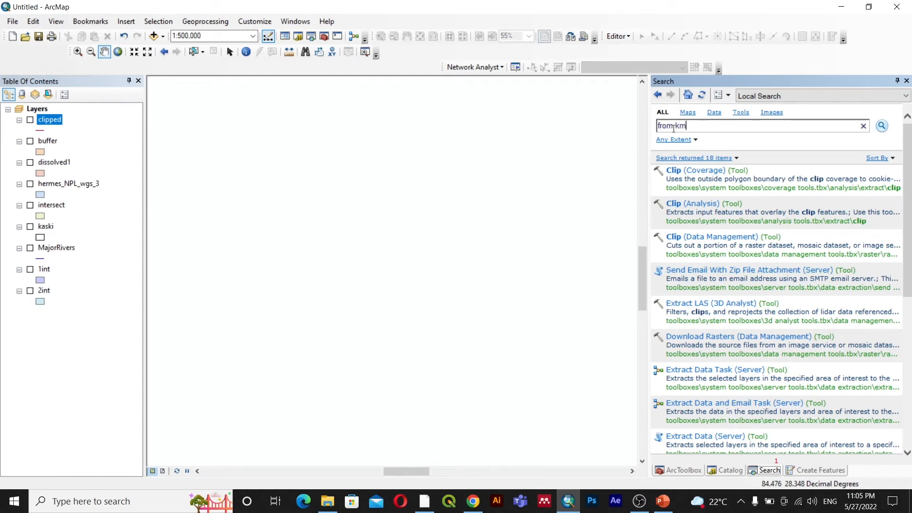
{"action": "key", "text": "Return"}
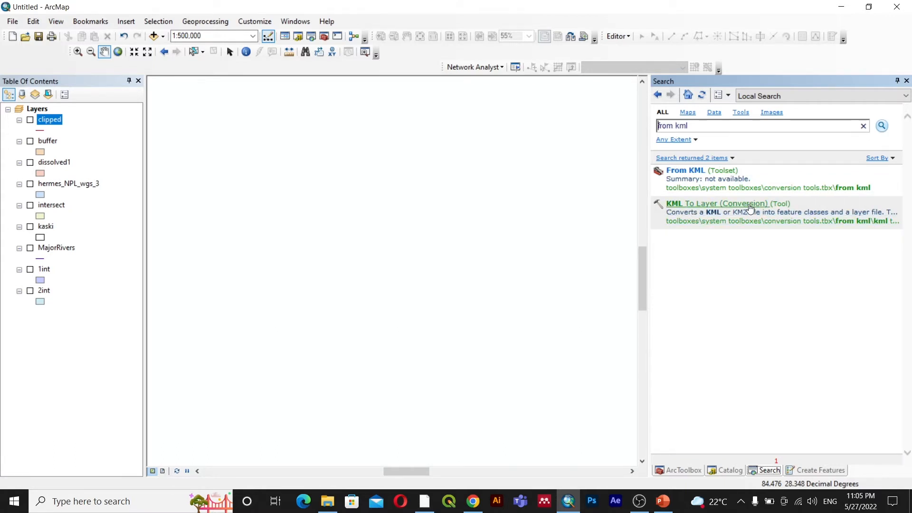
{"action": "left_click", "coordinate": [686, 204]}
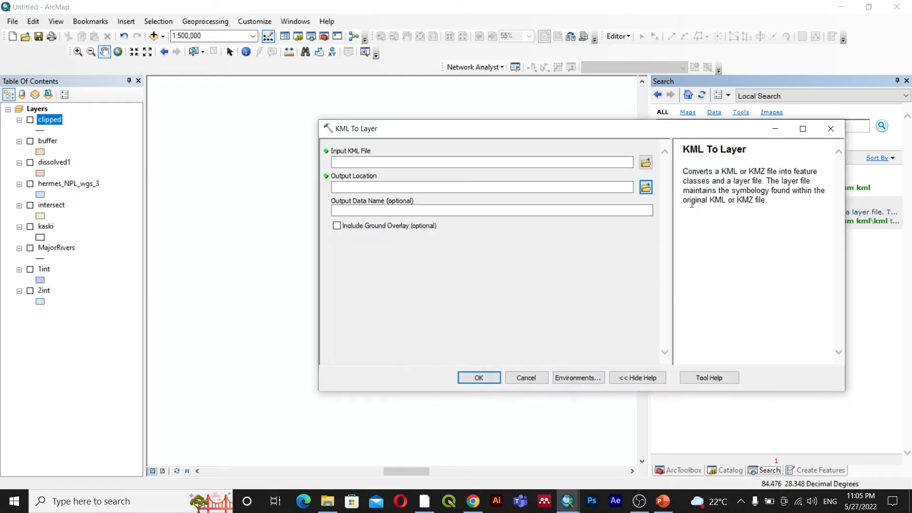
Step: Set the input KML file to GIS_Training from E:\Training\Beginners ArcGIS Training\Training Data
{"action": "left_click", "coordinate": [646, 163]}
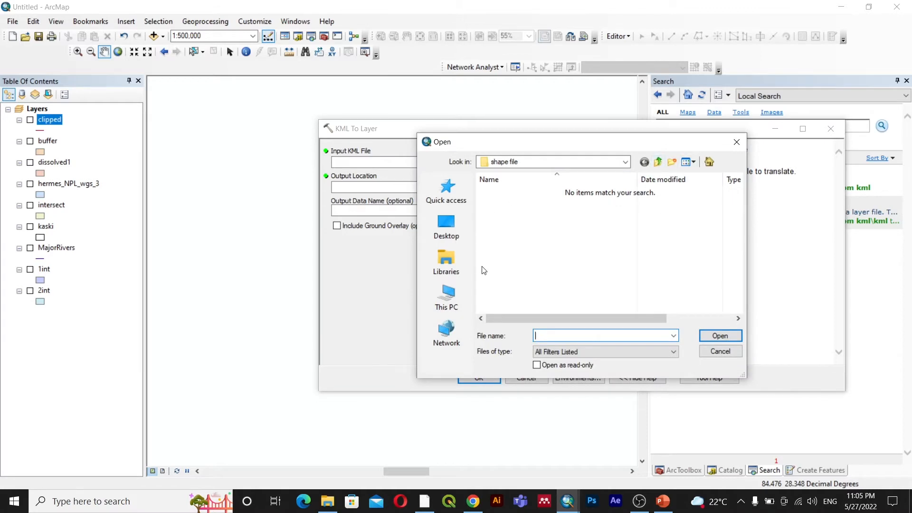
{"action": "left_click", "coordinate": [459, 298]}
{"action": "scroll", "coordinate": [522, 266], "scroll_direction": "down", "scroll_amount": 3}
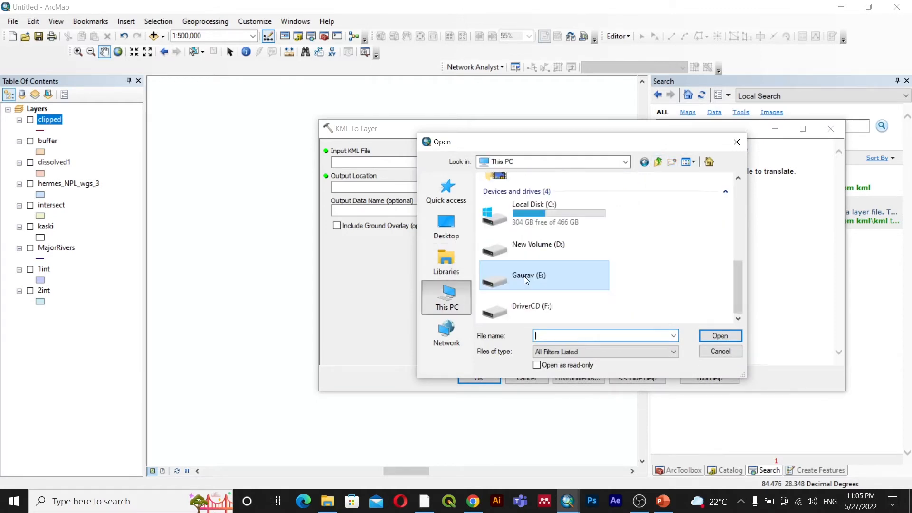
{"action": "double_click", "coordinate": [532, 275]}
{"action": "scroll", "coordinate": [532, 275], "scroll_direction": "down", "scroll_amount": 1}
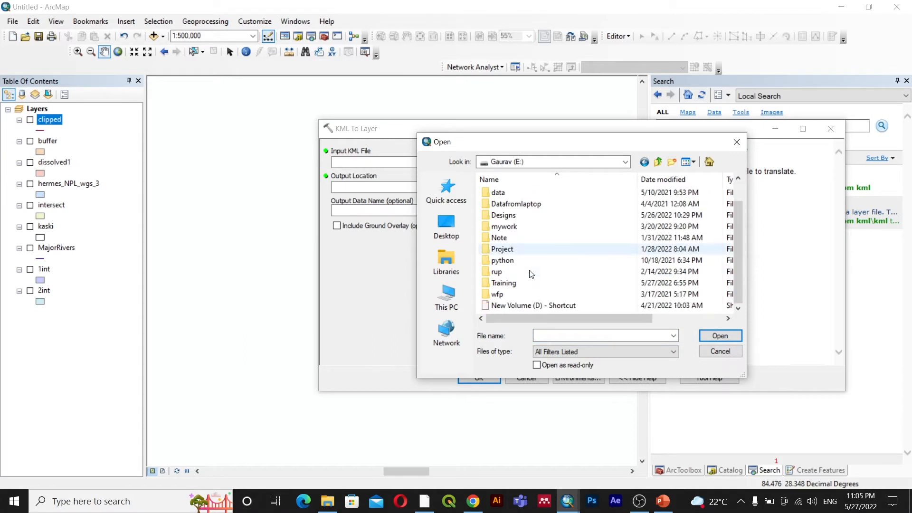
{"action": "double_click", "coordinate": [529, 275]}
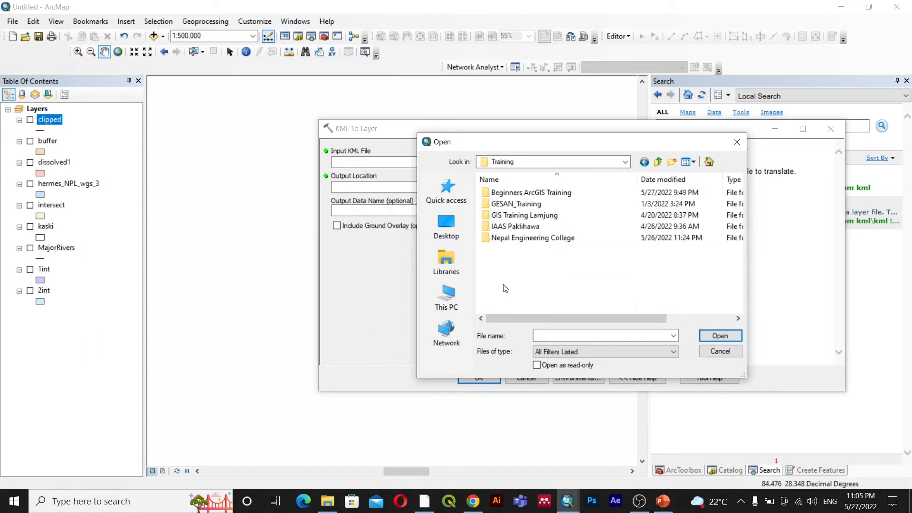
{"action": "double_click", "coordinate": [516, 194]}
{"action": "double_click", "coordinate": [518, 192]}
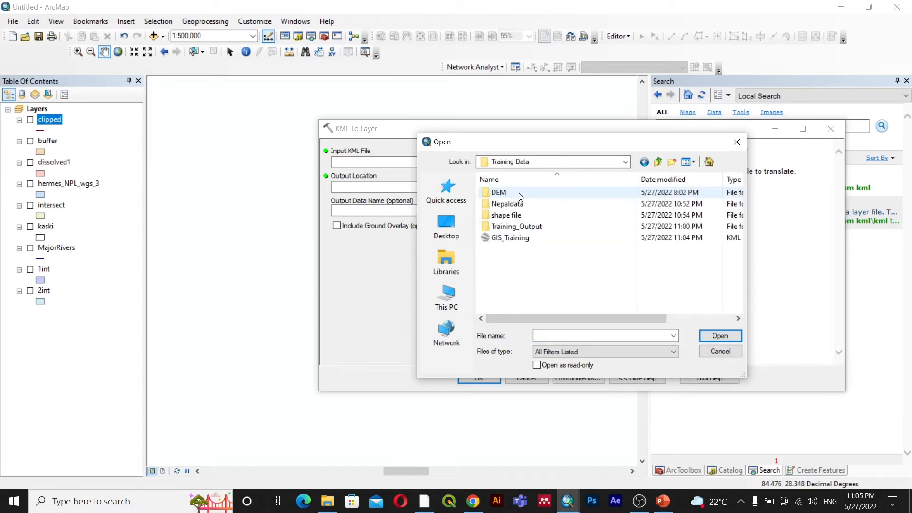
{"action": "left_click", "coordinate": [510, 238]}
{"action": "left_click", "coordinate": [719, 336]}
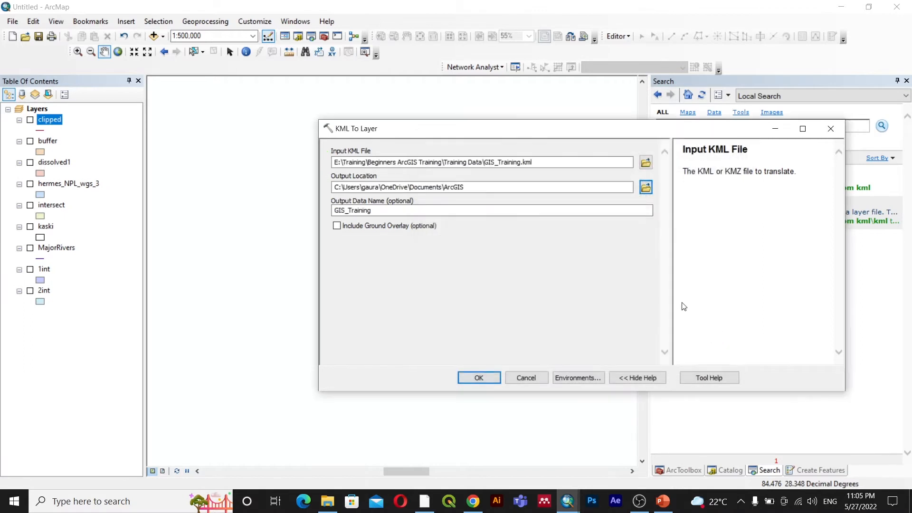
Step: Browse to E:\Training\Beginners ArcGIS Training\Training Data for the output location of the KML conversion
{"action": "left_click", "coordinate": [645, 188]}
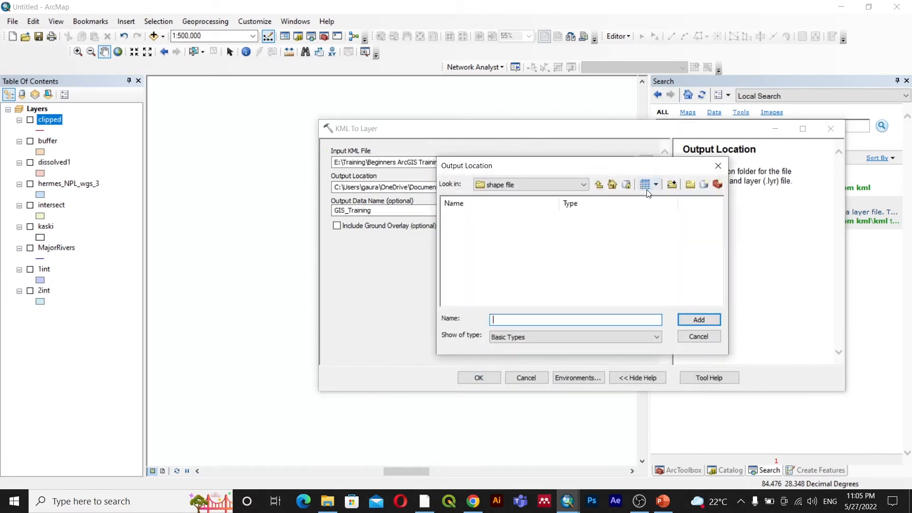
{"action": "left_click", "coordinate": [585, 186]}
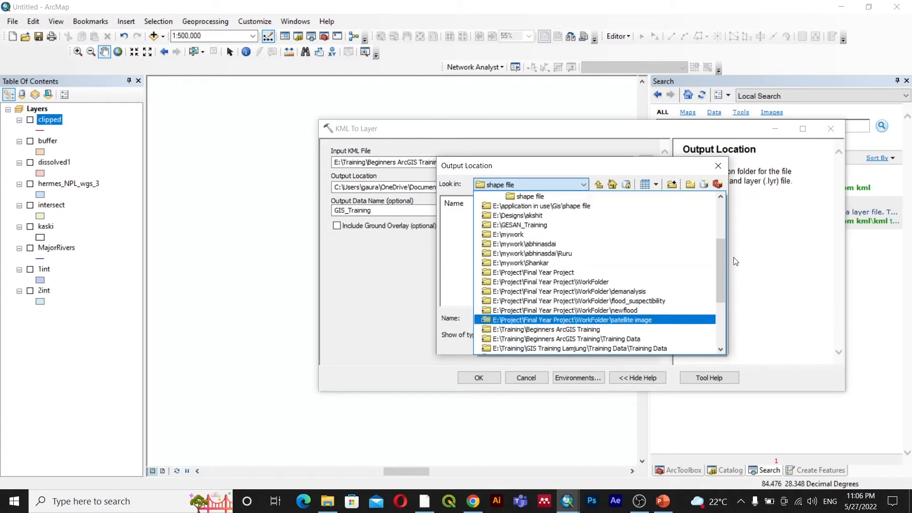
{"action": "scroll", "coordinate": [570, 304], "scroll_direction": "down", "scroll_amount": 1}
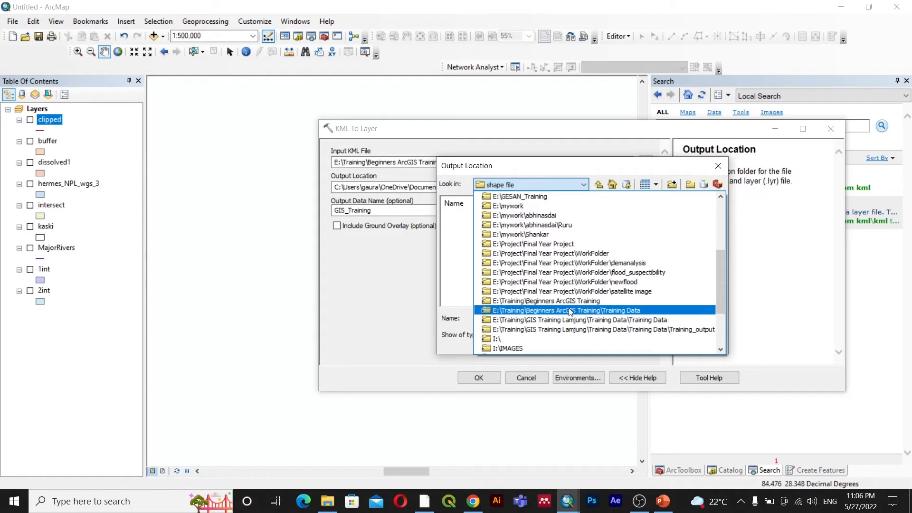
{"action": "left_click", "coordinate": [570, 312]}
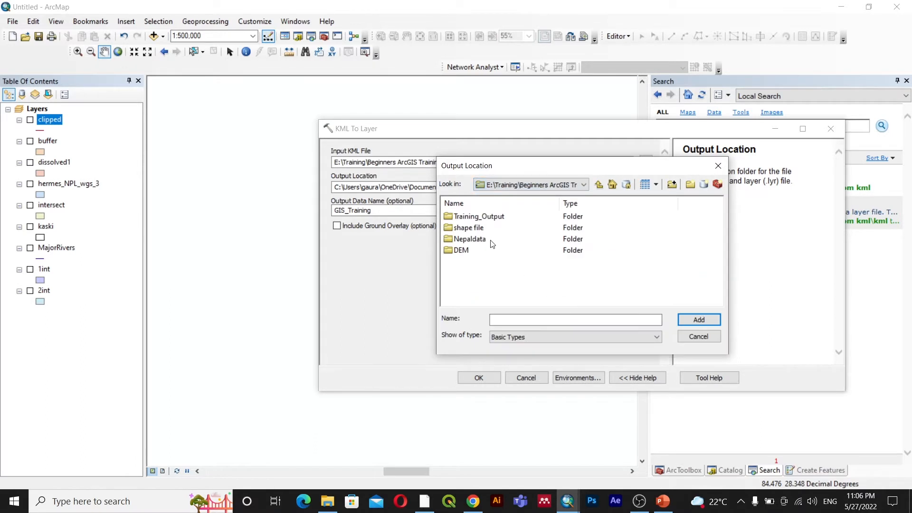
Step: Try to enter gis_tranining as the output location inside the Training_Output folder
{"action": "double_click", "coordinate": [479, 216]}
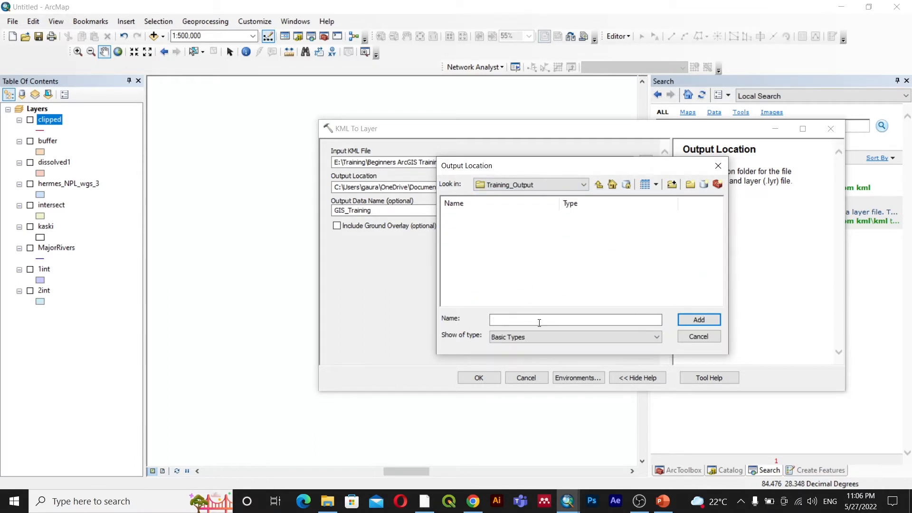
{"action": "left_click", "coordinate": [519, 318]}
{"action": "key", "text": "Return"}
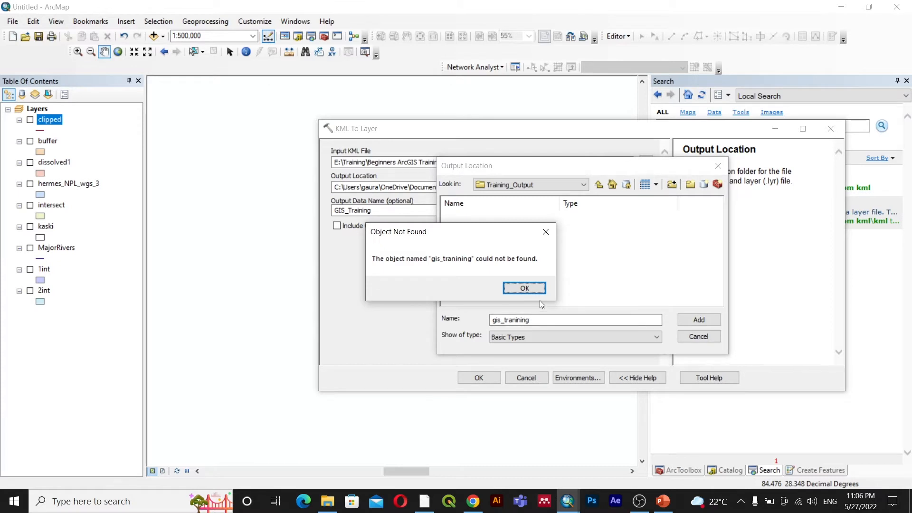
{"action": "left_click", "coordinate": [543, 289]}
{"action": "left_click", "coordinate": [599, 185]}
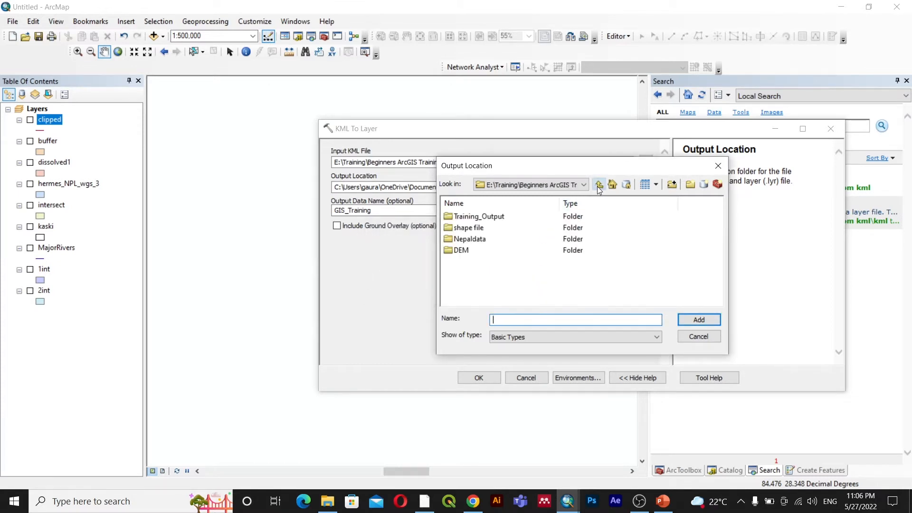
Step: Set the output location to the Training_Output folder and run the KML To Layer conversion
{"action": "left_click", "coordinate": [483, 217]}
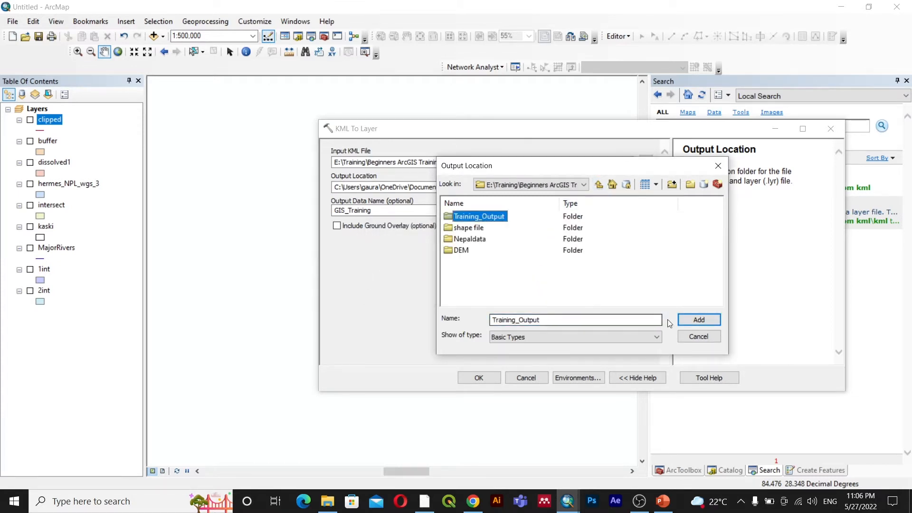
{"action": "left_click", "coordinate": [695, 321]}
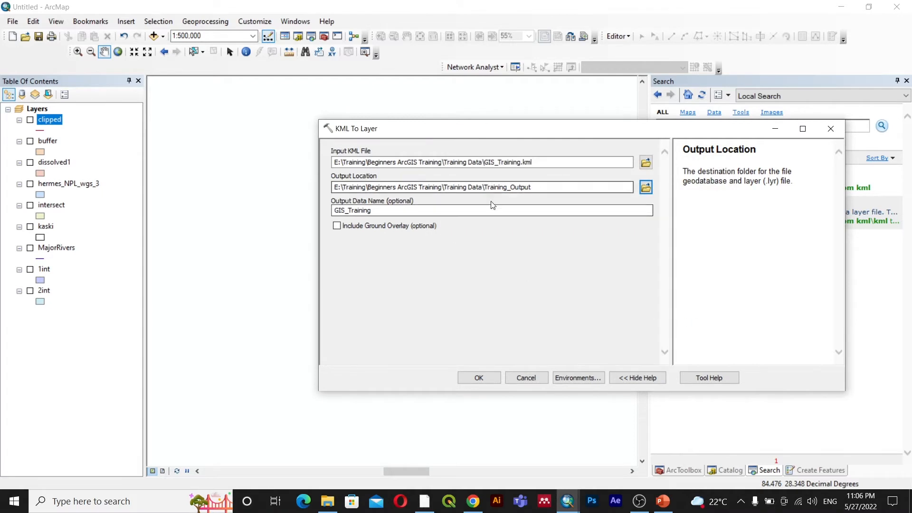
{"action": "left_click", "coordinate": [488, 378]}
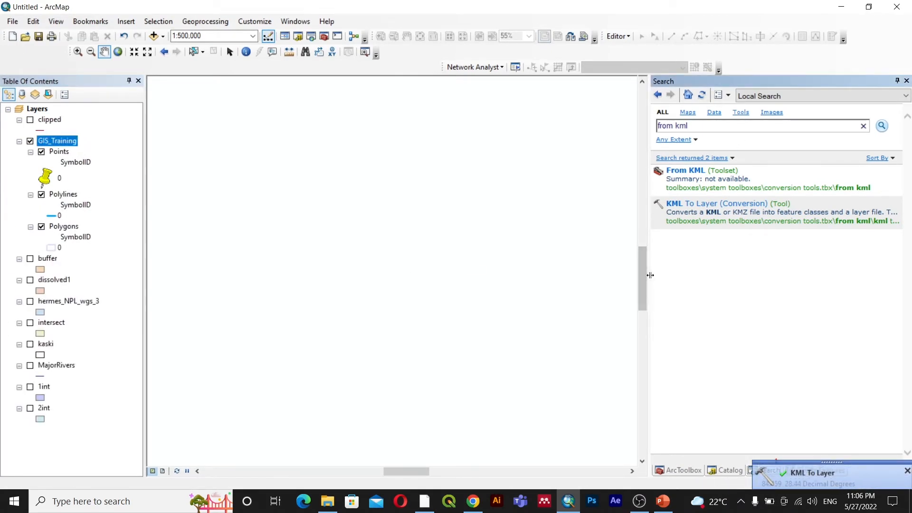
Step: Widen the map area and zoom the map to the GIS_Training group layer
{"action": "left_click_drag", "start_coordinate": [694, 274], "coordinate": [775, 279]}
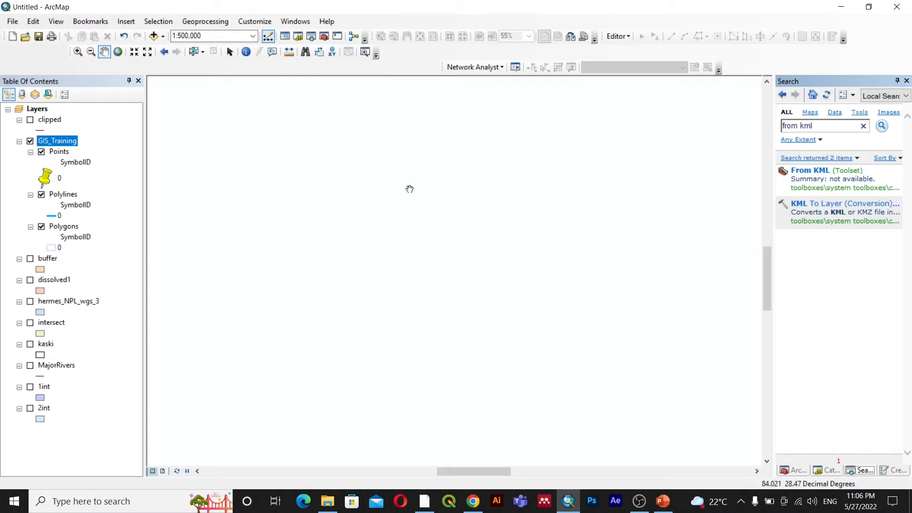
{"action": "right_click", "coordinate": [60, 144]}
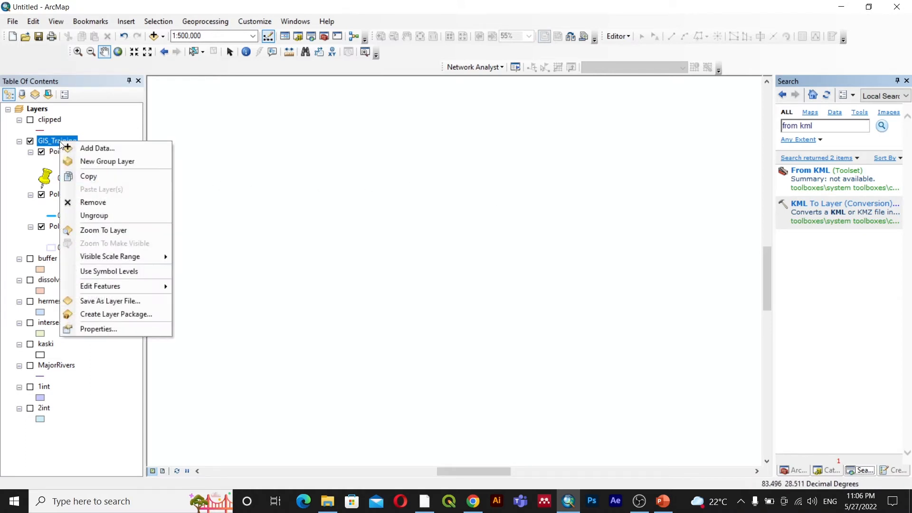
{"action": "left_click", "coordinate": [100, 232]}
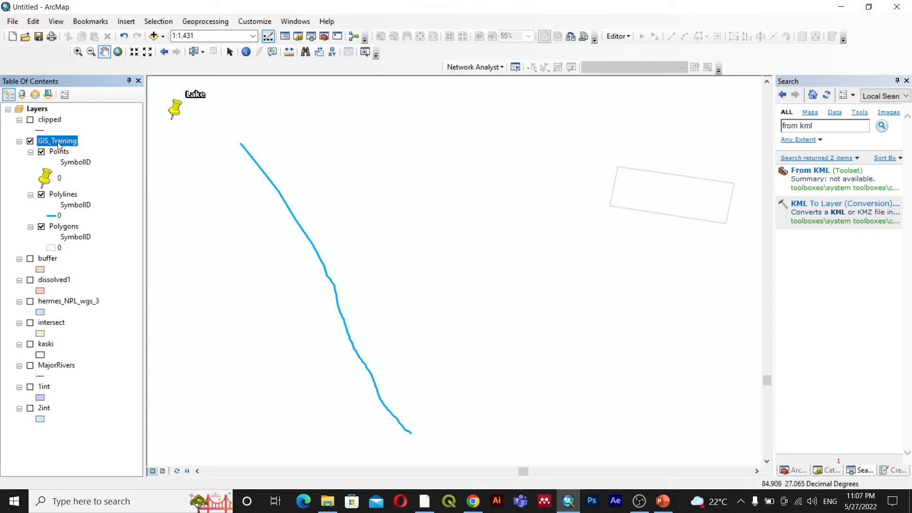
Step: Turn off the GIS_Training group layer
{"action": "left_click", "coordinate": [30, 141]}
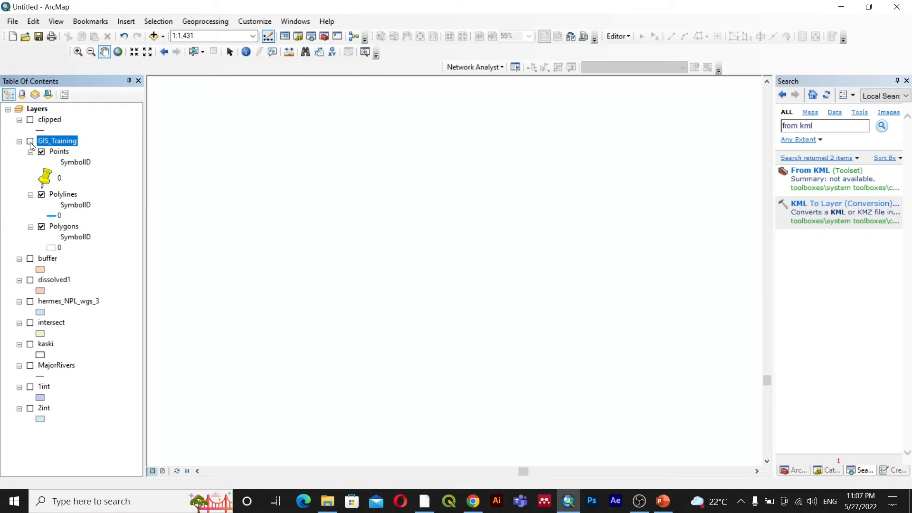
{"action": "scroll", "coordinate": [591, 245], "scroll_direction": "down", "scroll_amount": 2}
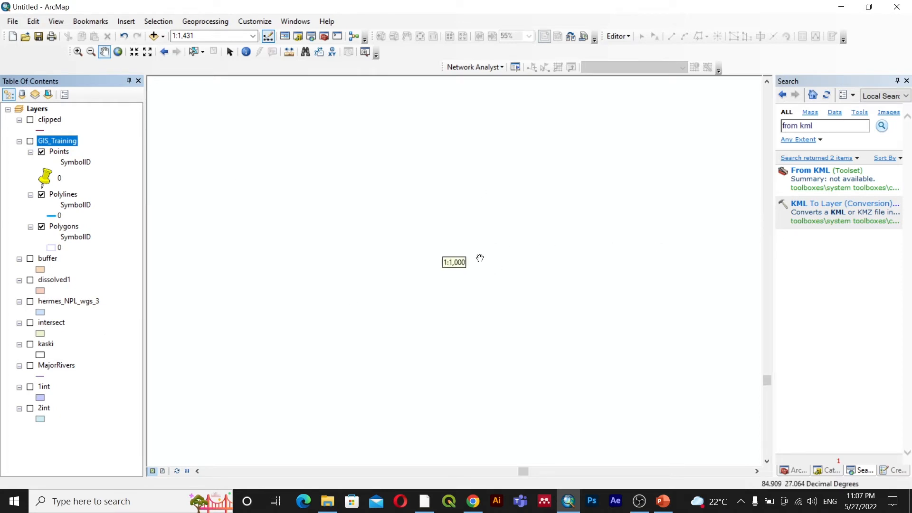
{"action": "scroll", "coordinate": [287, 187], "scroll_direction": "up", "scroll_amount": 1}
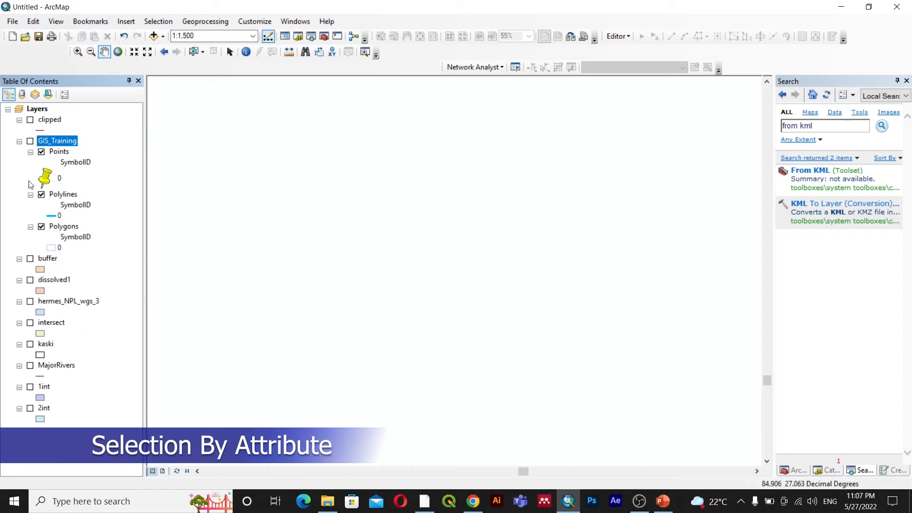
Step: Display the hermes_NPL_wgs_3 layer at its full extent and turn it off again
{"action": "left_click", "coordinate": [30, 302]}
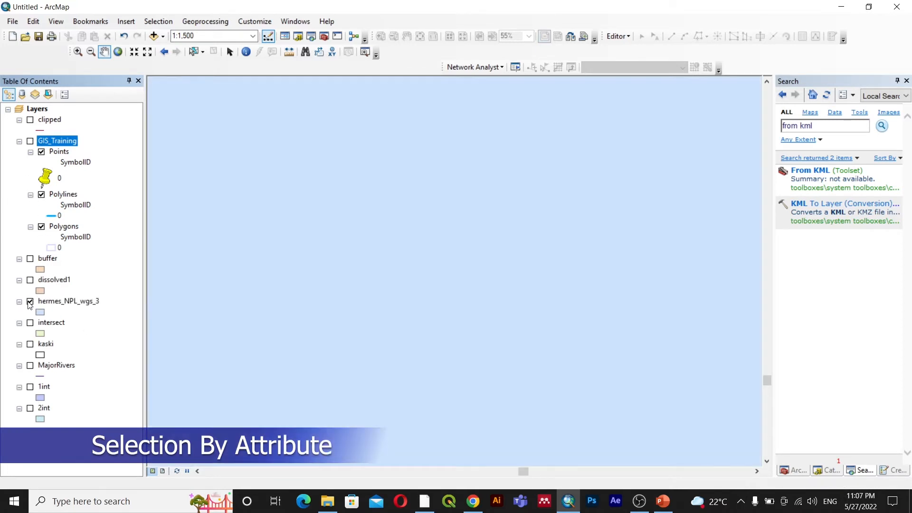
{"action": "right_click", "coordinate": [64, 302]}
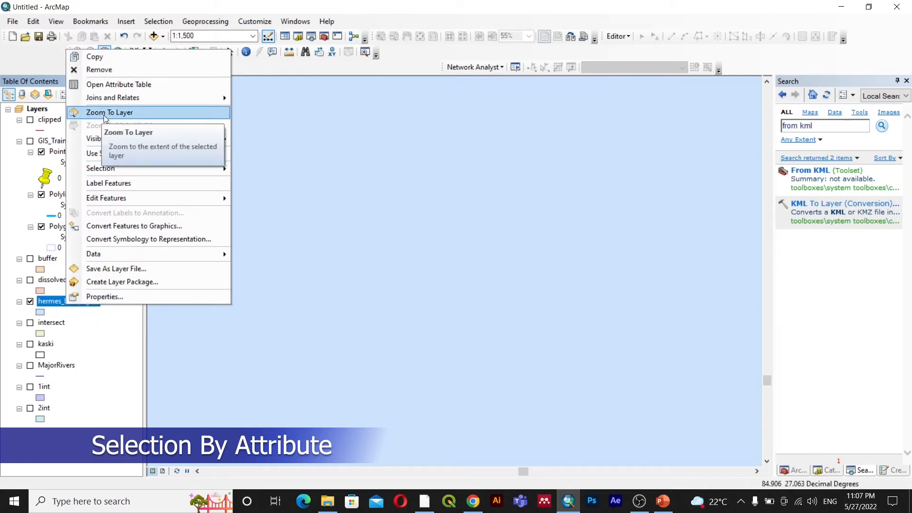
{"action": "left_click", "coordinate": [108, 113]}
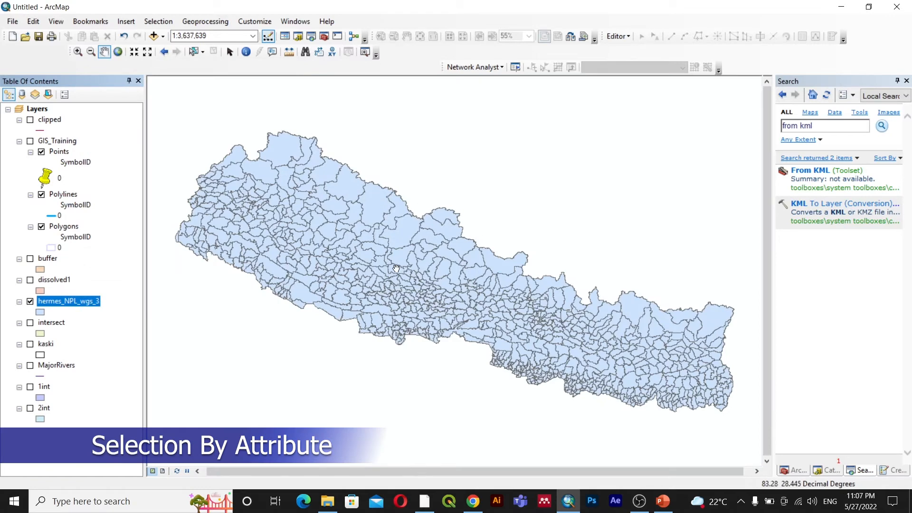
{"action": "left_click", "coordinate": [30, 302]}
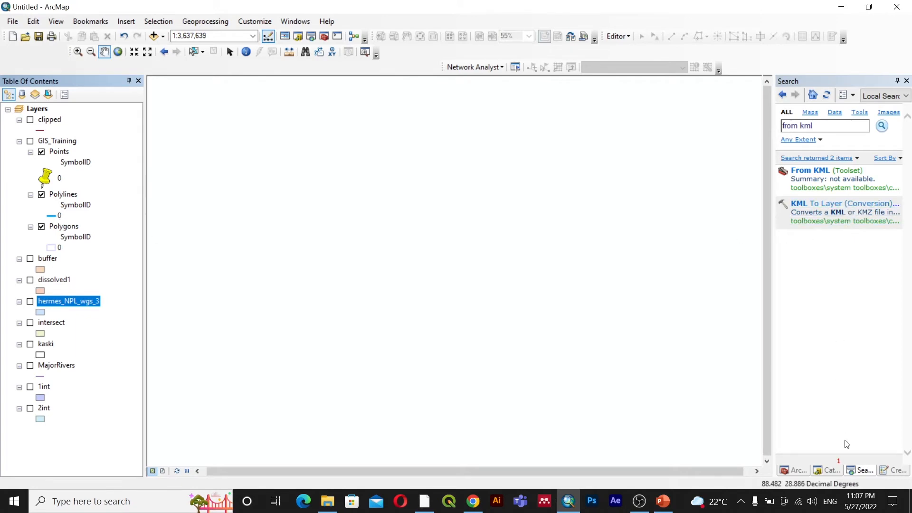
Step: Add hermes_NPL_wgs_2.shp from the catalog's shape file folder to the map
{"action": "left_click", "coordinate": [827, 470]}
{"action": "scroll", "coordinate": [841, 368], "scroll_direction": "down", "scroll_amount": 5}
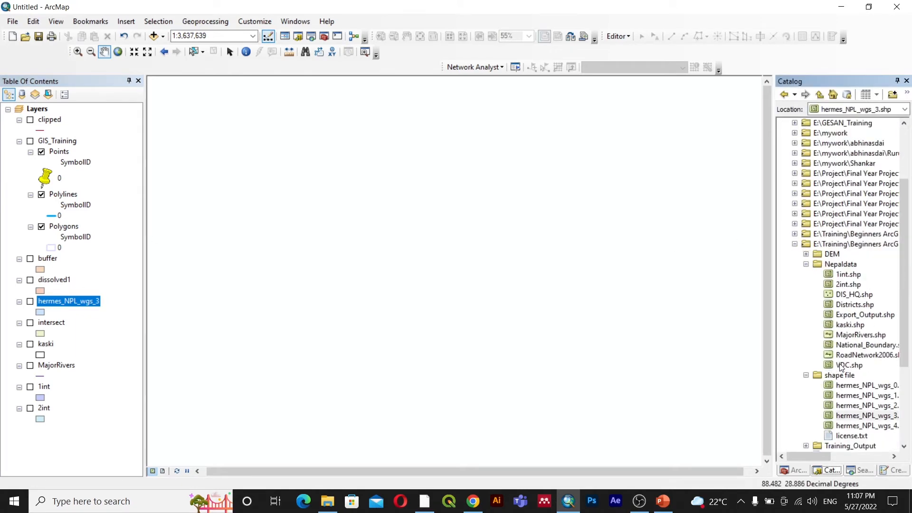
{"action": "left_click", "coordinate": [860, 275]}
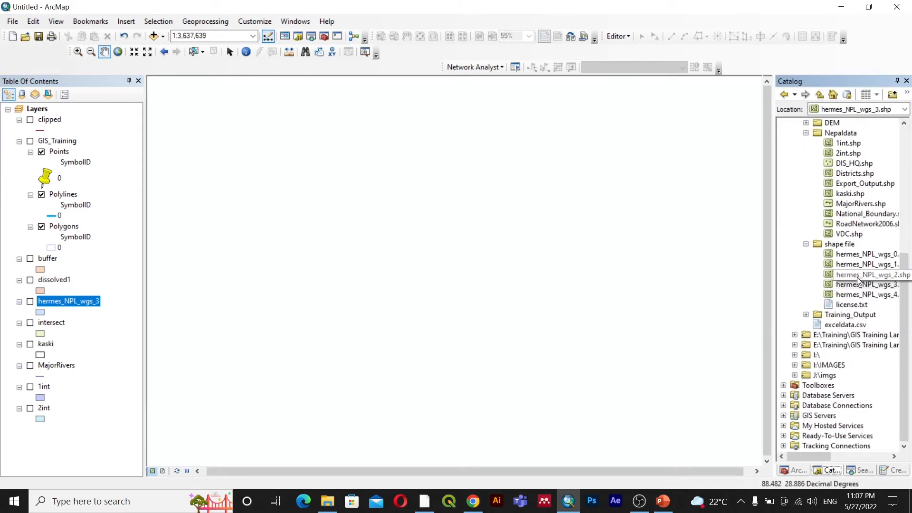
{"action": "mouse_move", "coordinate": [902, 278]}
{"action": "left_mouse_down"}
{"action": "mouse_move", "coordinate": [873, 281]}
{"action": "mouse_move", "coordinate": [456, 207]}
{"action": "mouse_move", "coordinate": [352, 199]}
{"action": "left_mouse_up"}
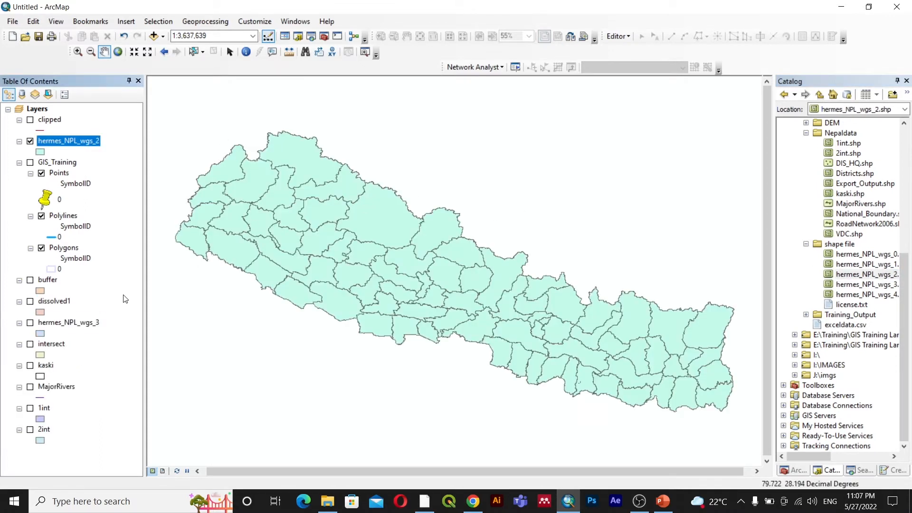
{"action": "left_click_drag", "start_coordinate": [452, 300], "coordinate": [449, 286]}
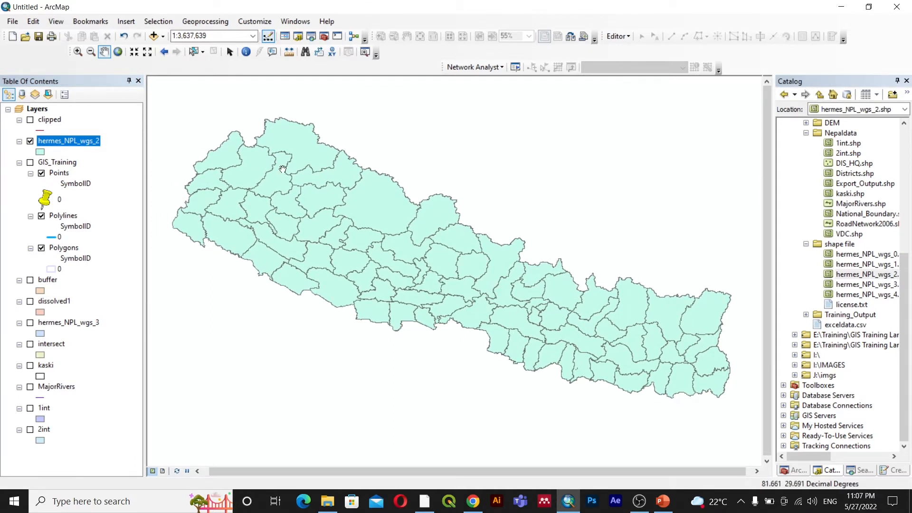
Step: Open the attribute table of hermes_NPL_wgs_2 and select the JUMLA district record to locate it on the map
{"action": "right_click", "coordinate": [75, 145]}
{"action": "left_click", "coordinate": [99, 178]}
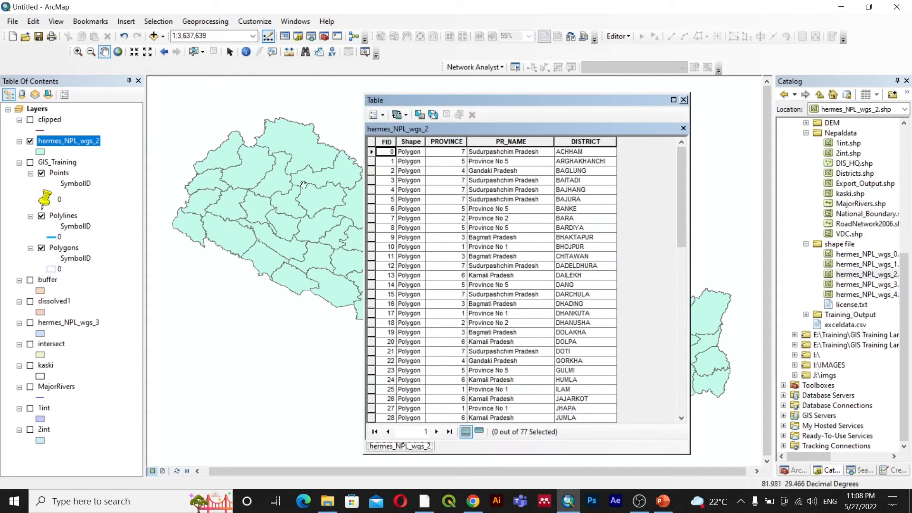
{"action": "scroll", "coordinate": [569, 297], "scroll_direction": "down", "scroll_amount": 6}
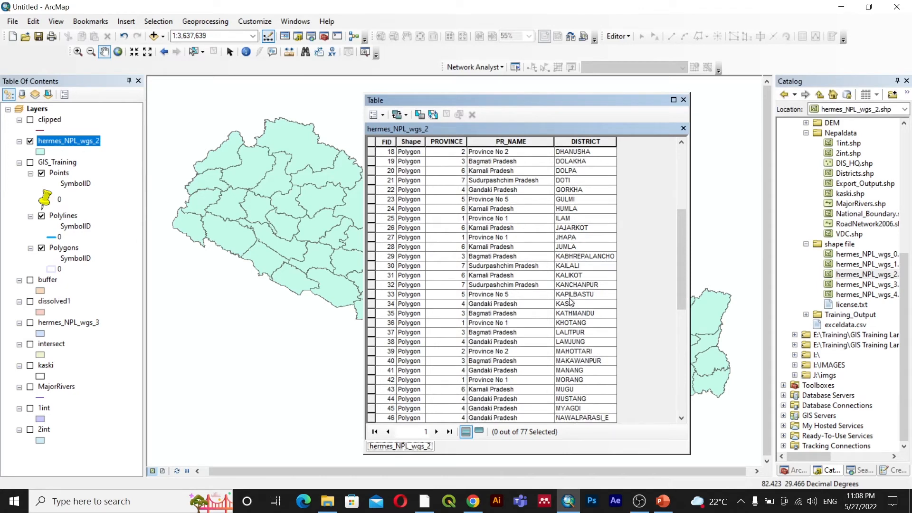
{"action": "left_click", "coordinate": [586, 247]}
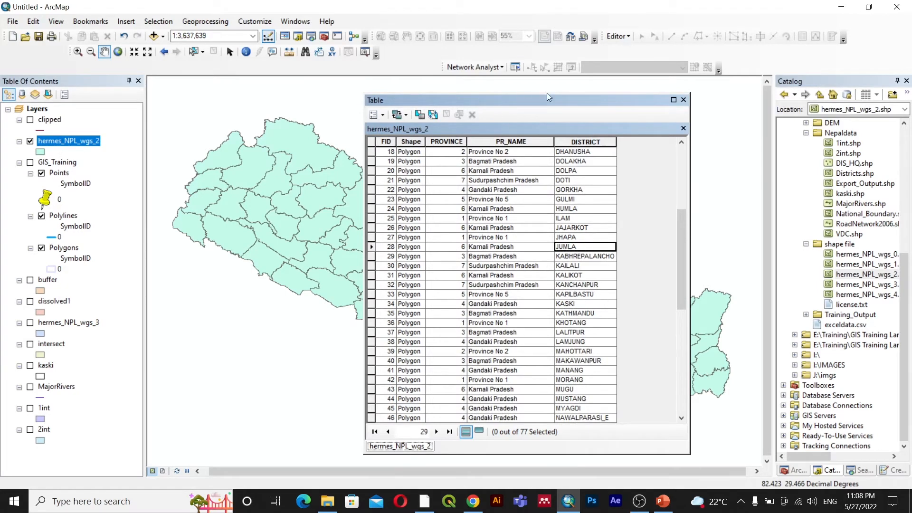
{"action": "left_click_drag", "start_coordinate": [548, 97], "coordinate": [685, 80]}
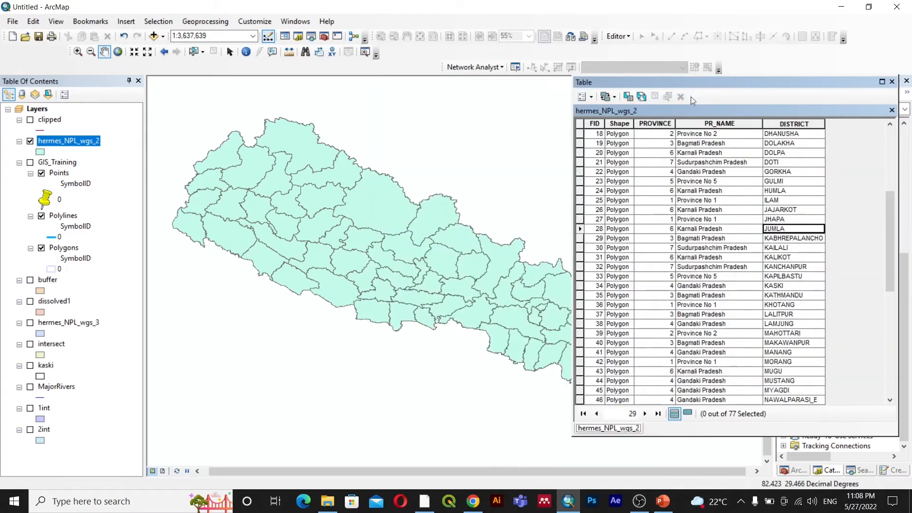
{"action": "left_click", "coordinate": [580, 229]}
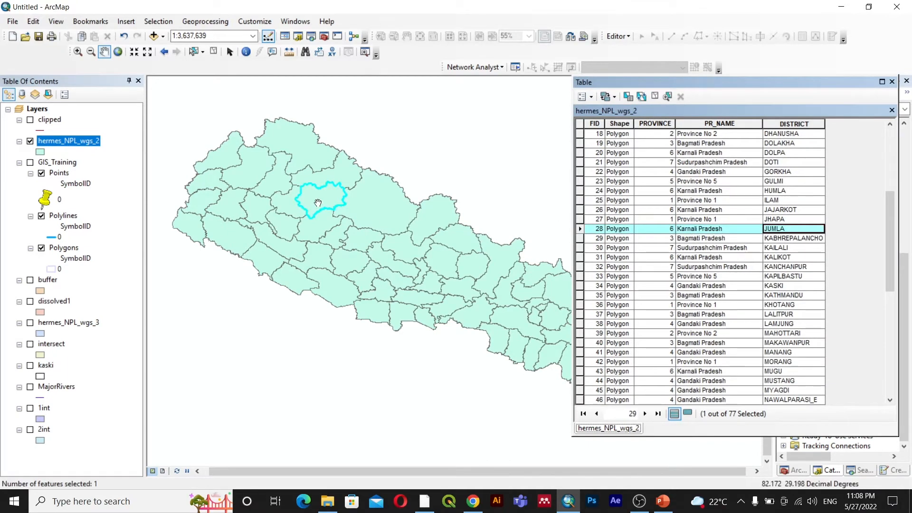
{"action": "left_click_drag", "start_coordinate": [770, 83], "coordinate": [635, 99]}
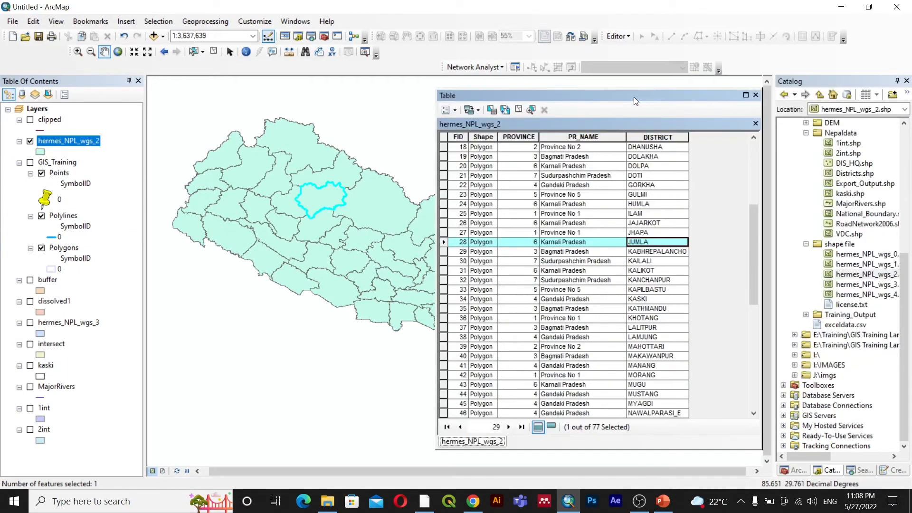
Step: Close the attribute table and clear the district selection on the map
{"action": "left_click", "coordinate": [755, 95]}
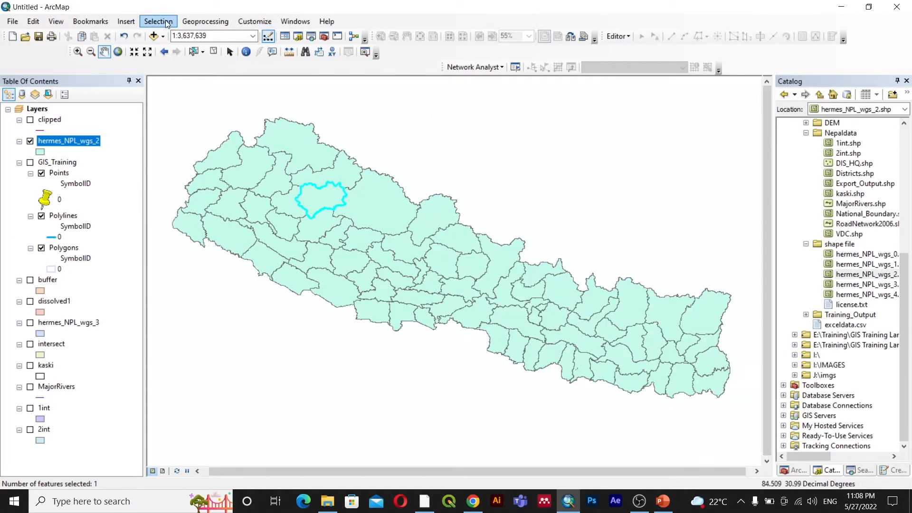
{"action": "left_click", "coordinate": [213, 51]}
Step: Start a Select By Attributes query on the hermes_NPL_wgs_2 layer
{"action": "left_click", "coordinate": [148, 22]}
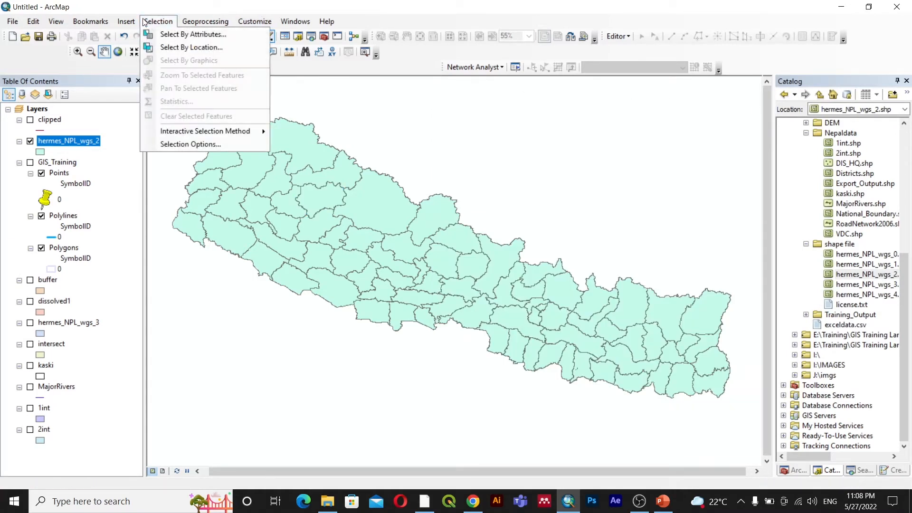
{"action": "left_click", "coordinate": [179, 36]}
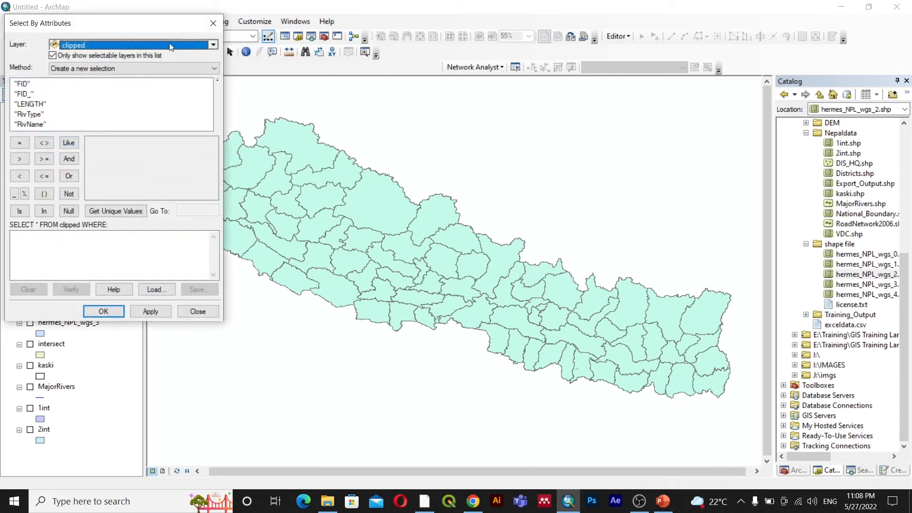
{"action": "left_click_drag", "start_coordinate": [100, 22], "coordinate": [521, 100]}
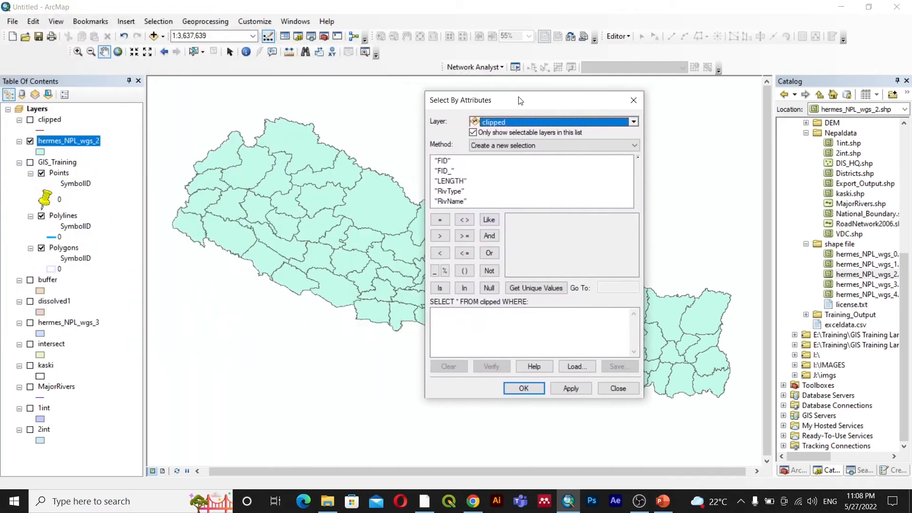
{"action": "left_click", "coordinate": [633, 122]}
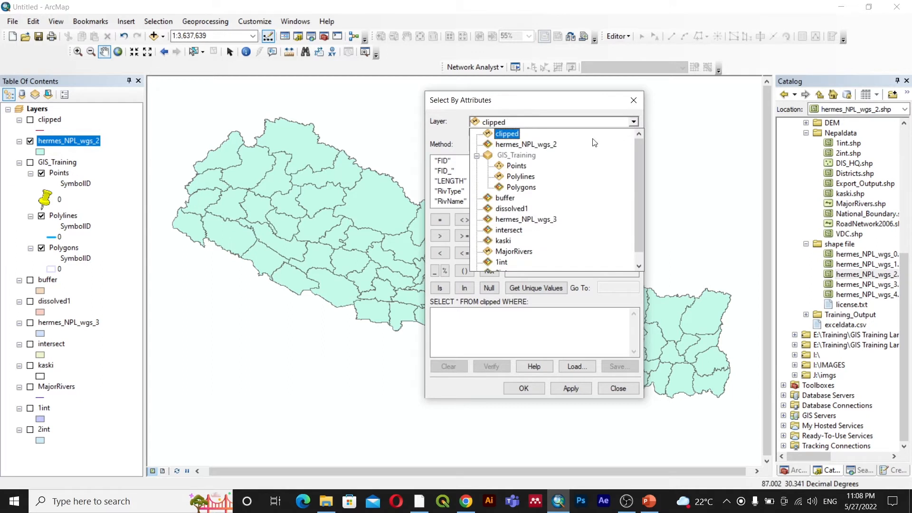
{"action": "left_click", "coordinate": [537, 146]}
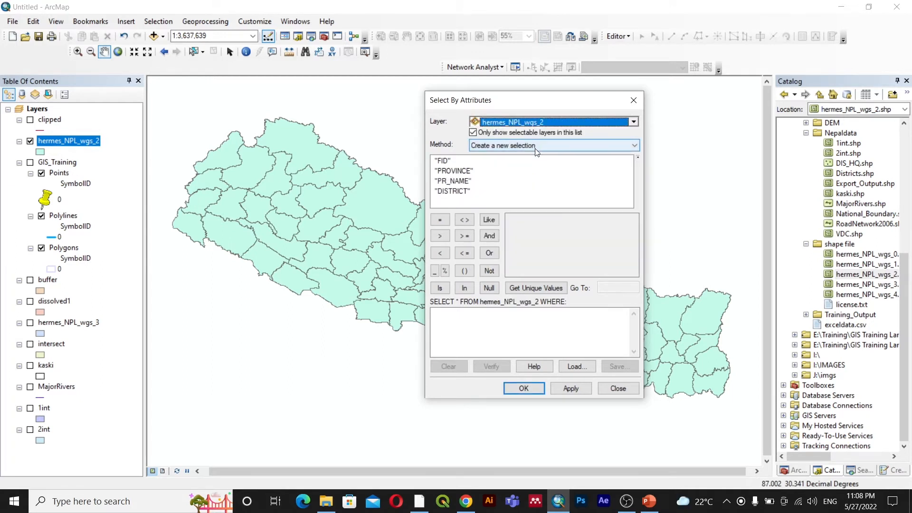
Step: Build the expression "DISTRICT" = 'BAJURA' from the unique values and run it as a new selection
{"action": "double_click", "coordinate": [454, 191]}
{"action": "left_click", "coordinate": [442, 221]}
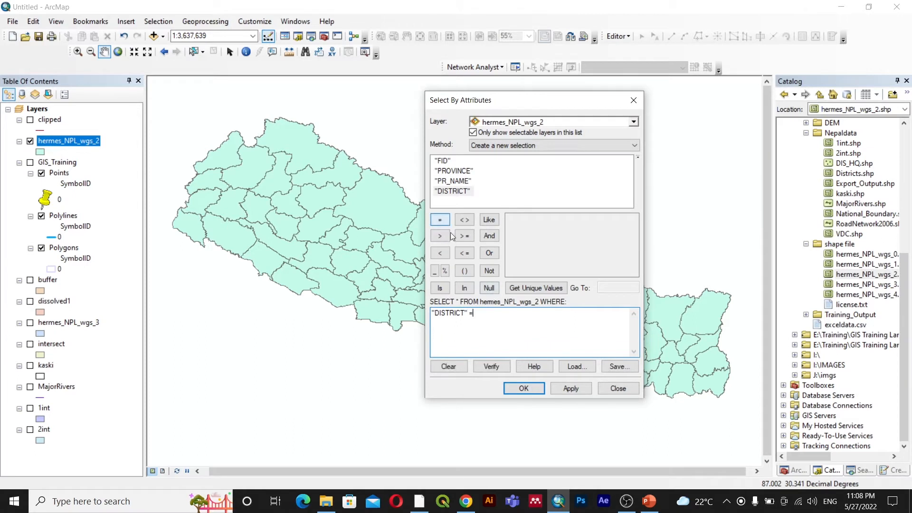
{"action": "left_click", "coordinate": [526, 287]}
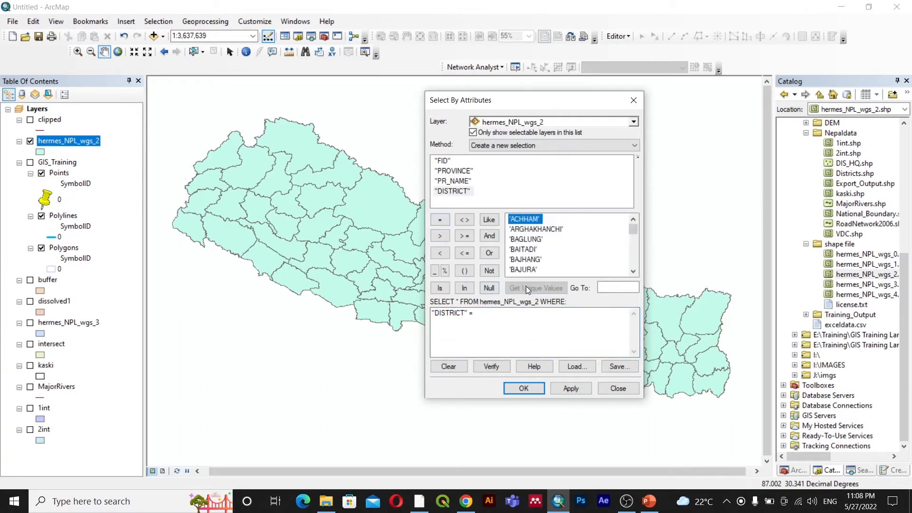
{"action": "left_click", "coordinate": [617, 288]}
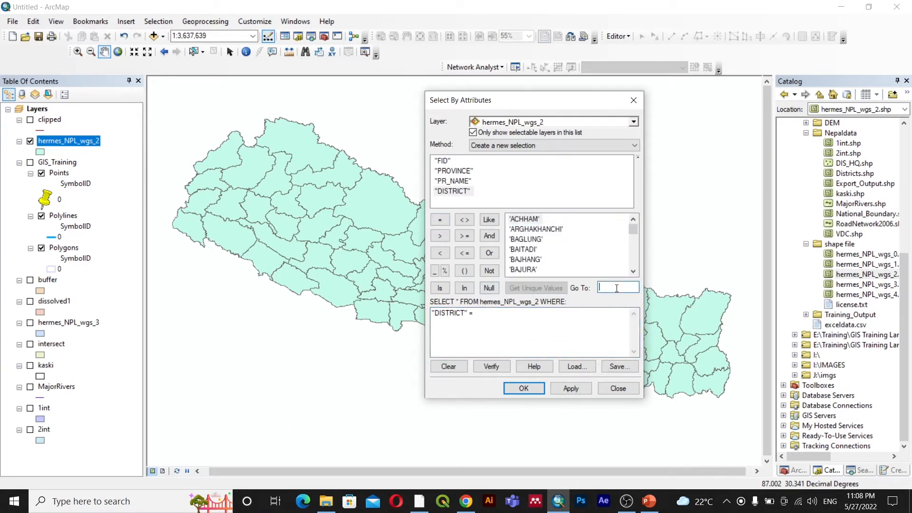
{"action": "type", "text": "bajura"}
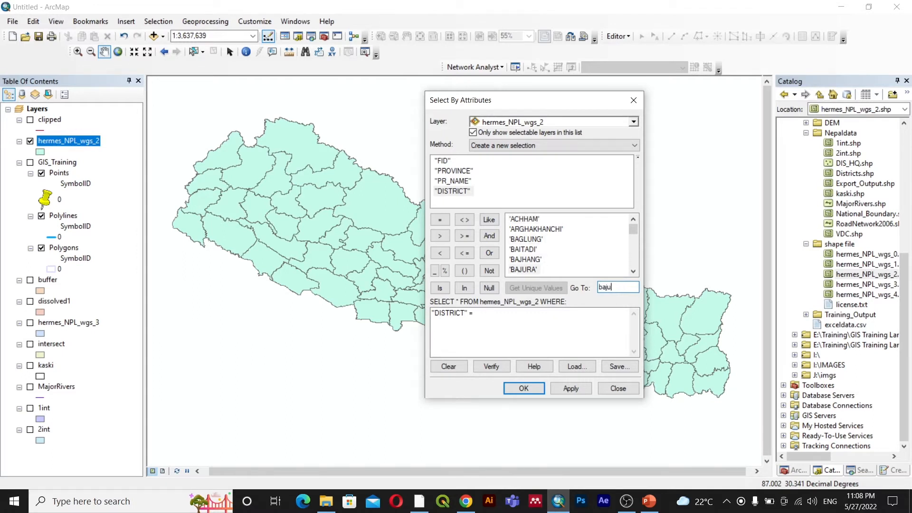
{"action": "double_click", "coordinate": [525, 269]}
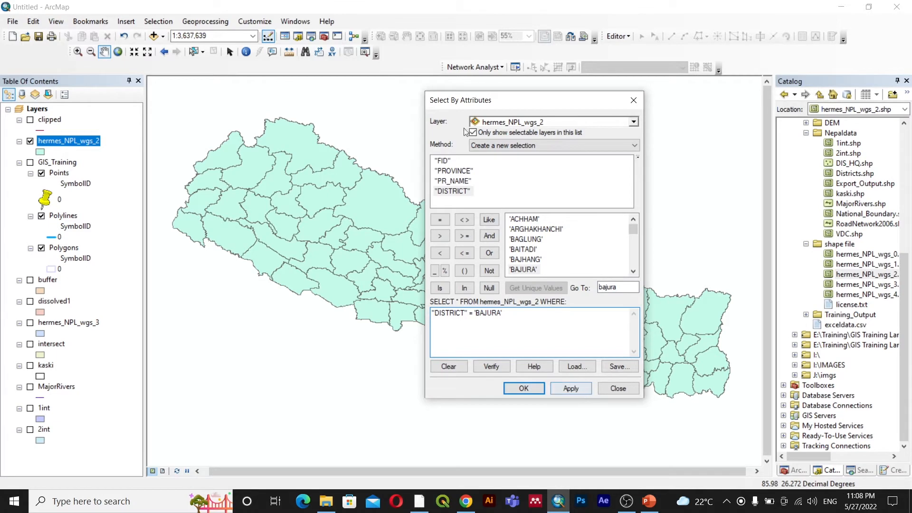
{"action": "left_click_drag", "start_coordinate": [469, 99], "coordinate": [702, 102]}
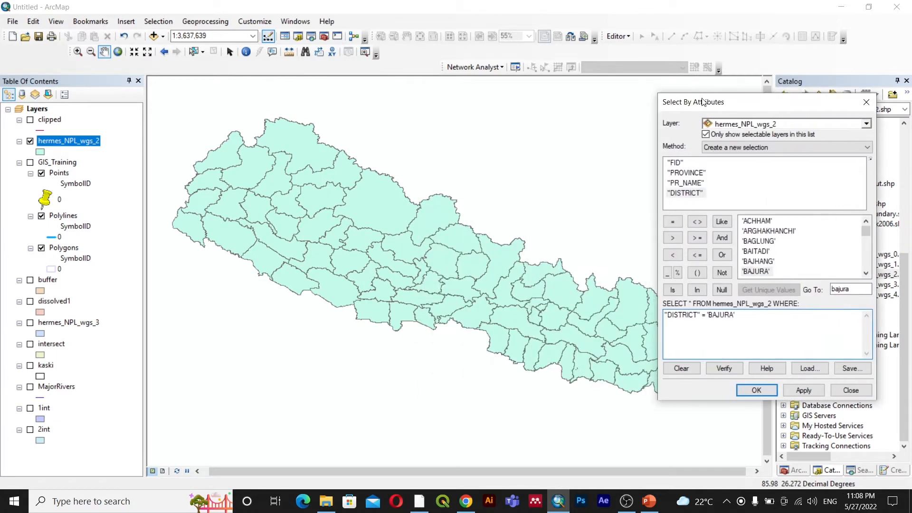
{"action": "left_click", "coordinate": [756, 391]}
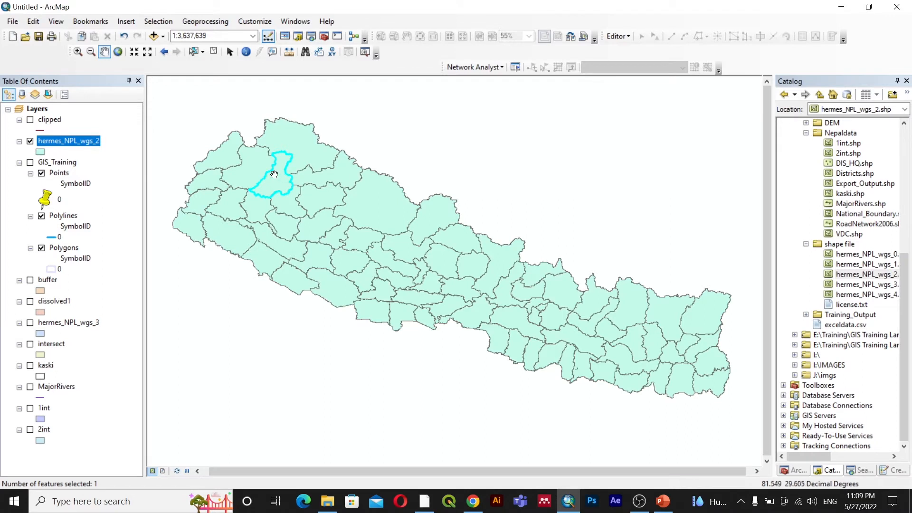
Step: Start exporting the selected hermes_NPL_wgs_2 feature and choose the Training_Output folder in Beginners ArcGIS Training\Training Data as the destination
{"action": "right_click", "coordinate": [67, 143]}
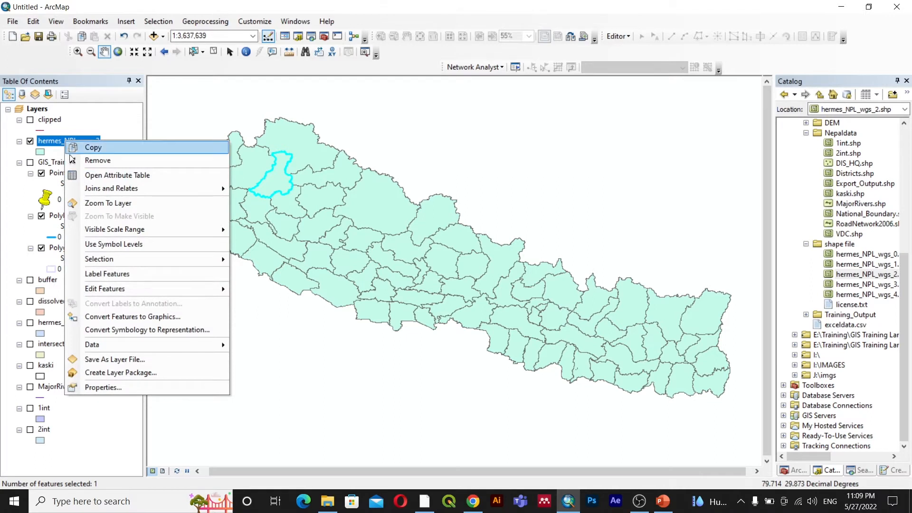
{"action": "mouse_move", "coordinate": [162, 342]}
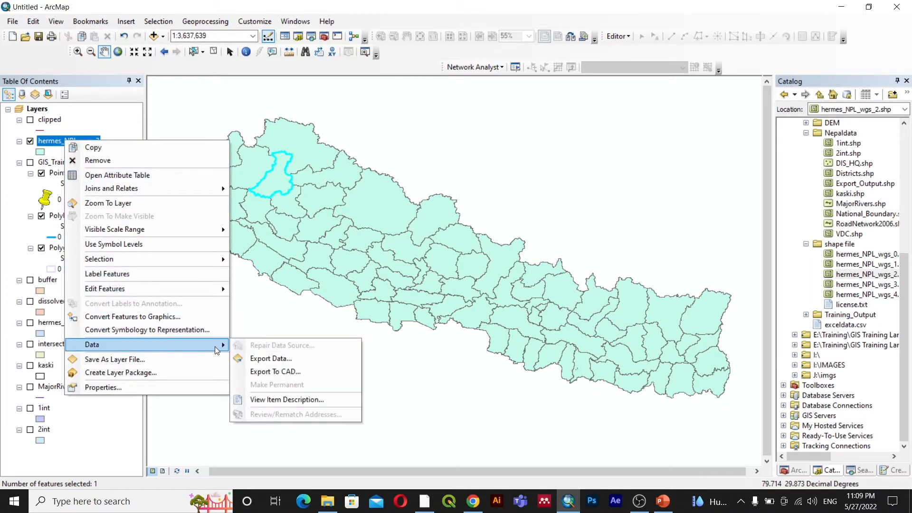
{"action": "left_click", "coordinate": [284, 363]}
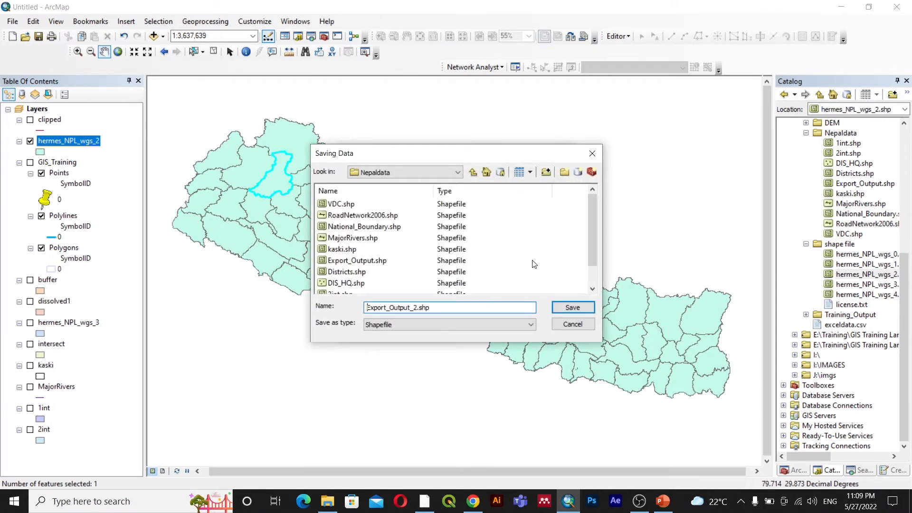
{"action": "left_click", "coordinate": [454, 174]}
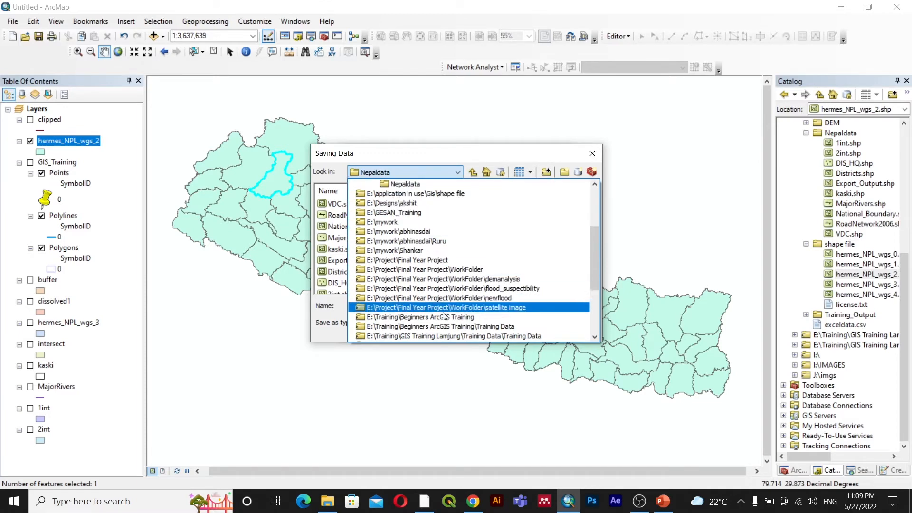
{"action": "scroll", "coordinate": [444, 317], "scroll_direction": "down", "scroll_amount": 1}
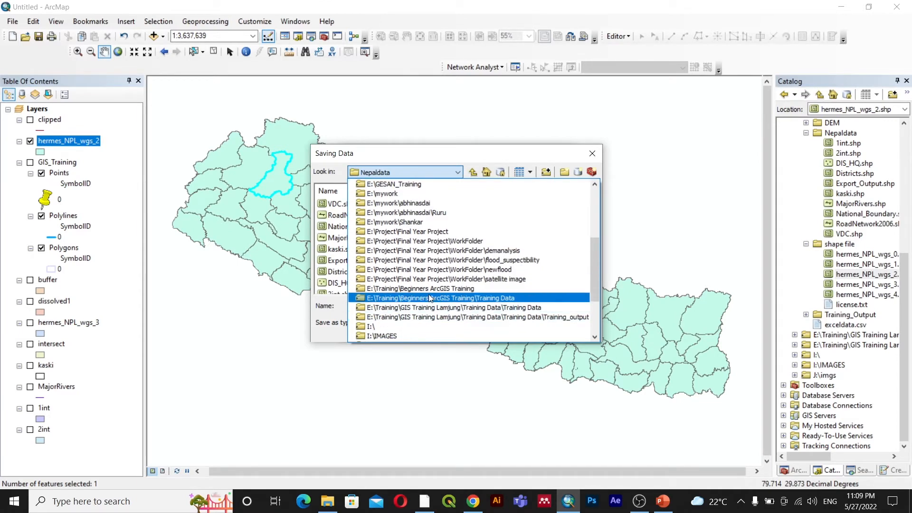
{"action": "left_click", "coordinate": [430, 298]}
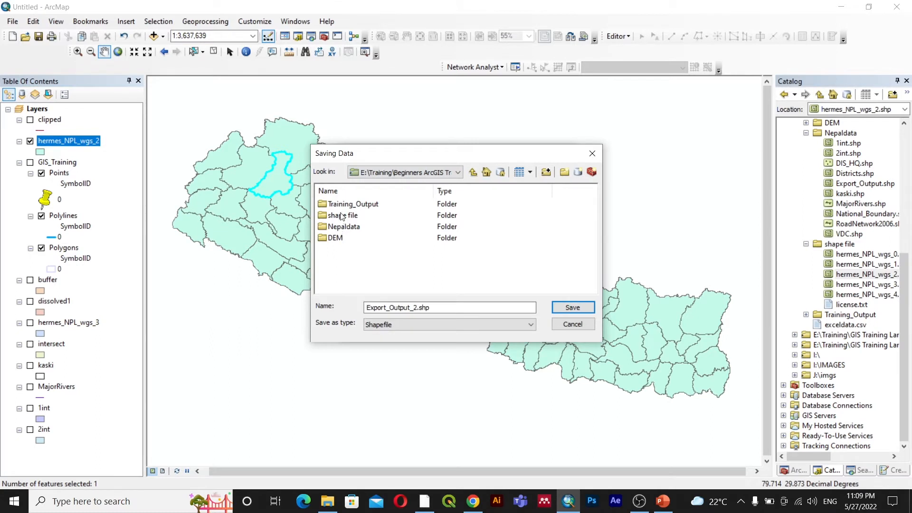
{"action": "double_click", "coordinate": [349, 204]}
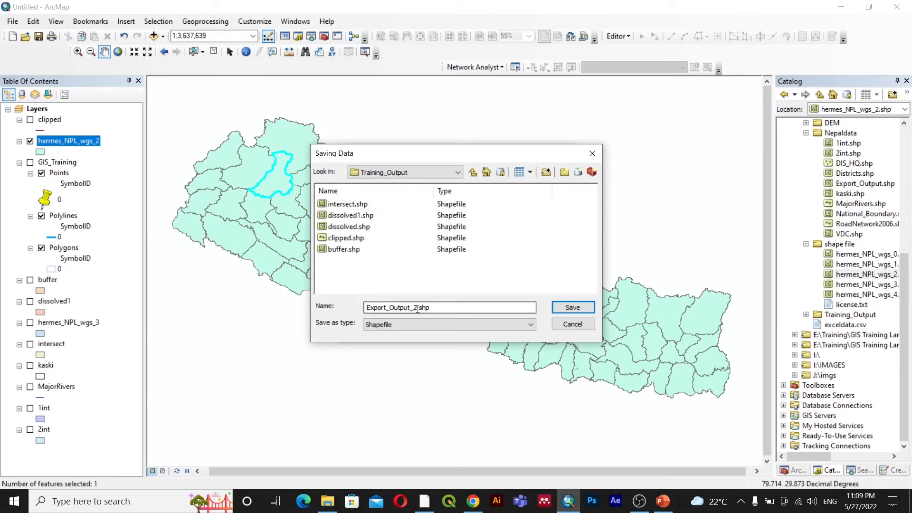
Step: Name the output shapefile bajura.shp, export the selected features, and add the result to the map as a layer
{"action": "left_click_drag", "start_coordinate": [418, 309], "coordinate": [344, 304]}
{"action": "key", "text": "BackSpace"}
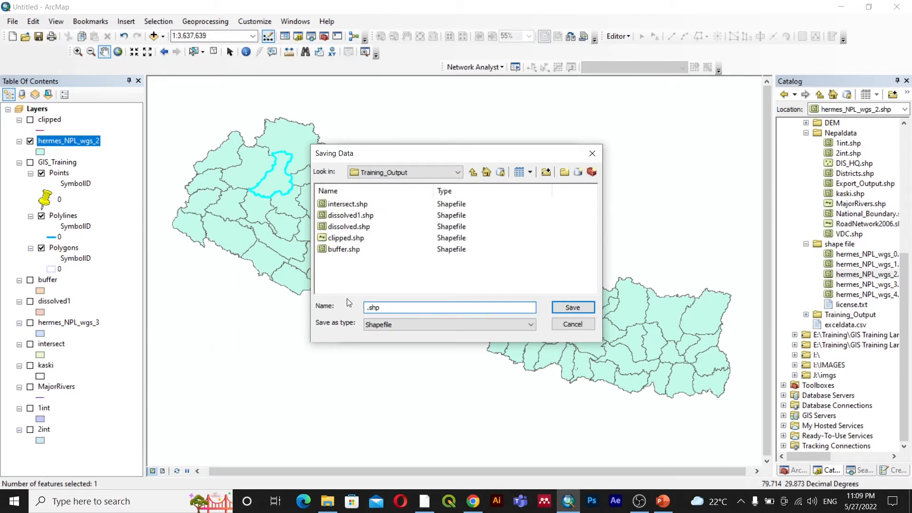
{"action": "type", "text": "bajura"}
{"action": "left_click", "coordinate": [577, 307]}
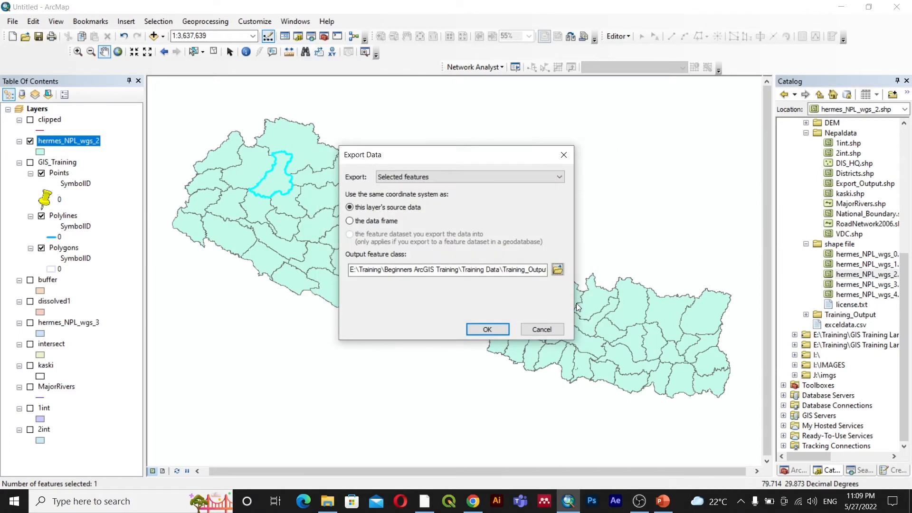
{"action": "left_click", "coordinate": [489, 329]}
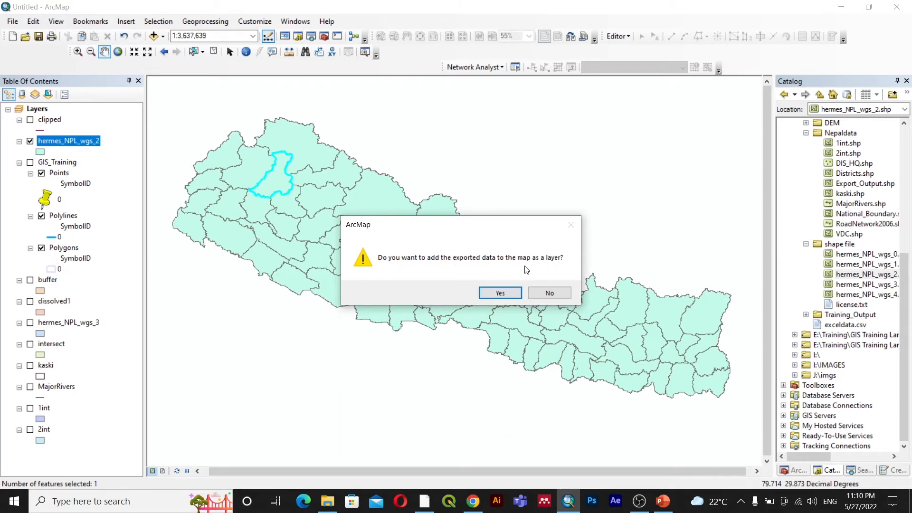
{"action": "left_click", "coordinate": [501, 293]}
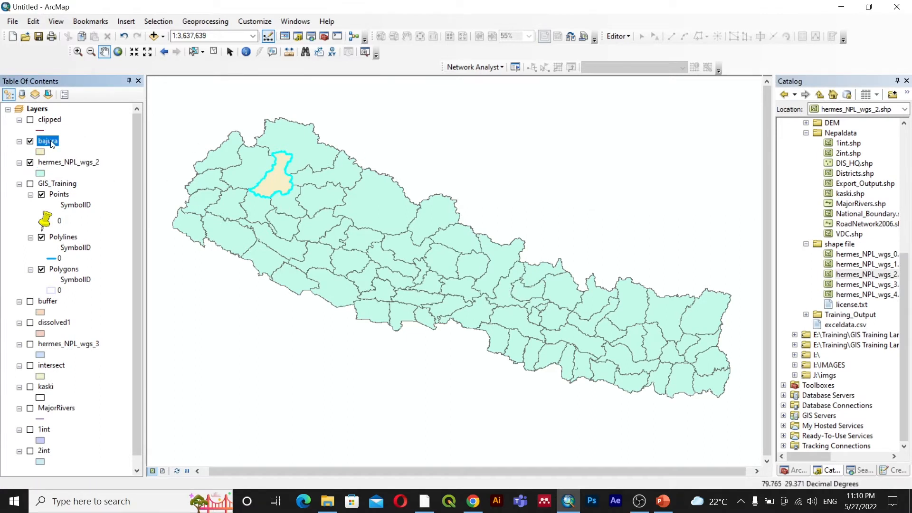
Step: Turn off the hermes_NPL_wgs_2 layer and label the features of the bajura layer
{"action": "left_click", "coordinate": [30, 162]}
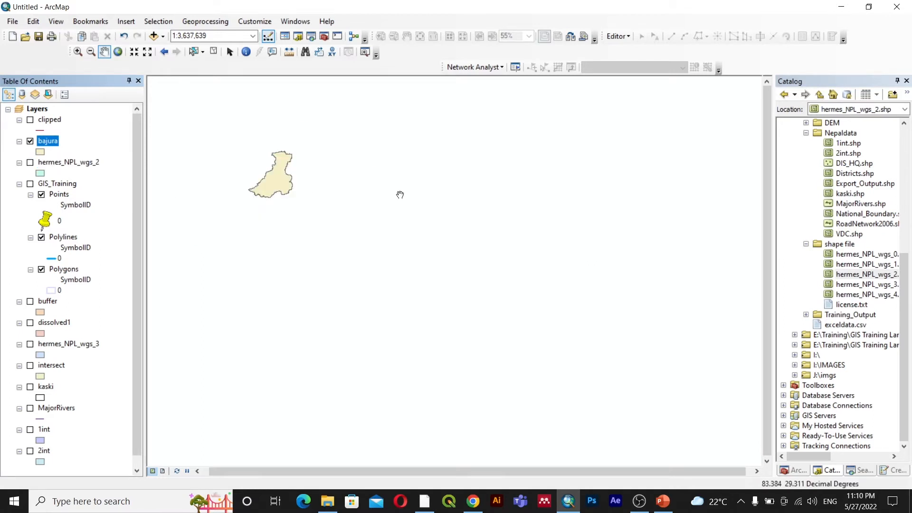
{"action": "left_click_drag", "start_coordinate": [281, 180], "coordinate": [400, 217]}
{"action": "scroll", "coordinate": [364, 197], "scroll_direction": "up", "scroll_amount": 5}
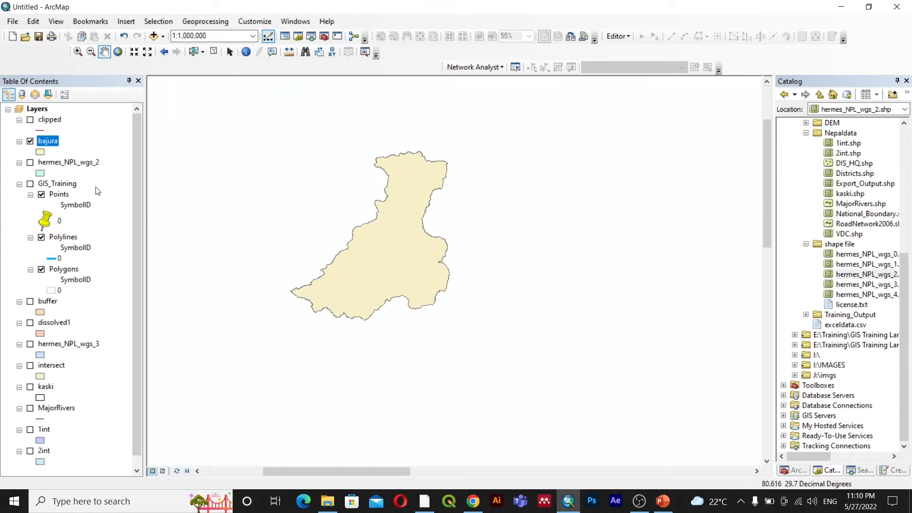
{"action": "left_click", "coordinate": [50, 132]}
{"action": "right_click", "coordinate": [51, 138]}
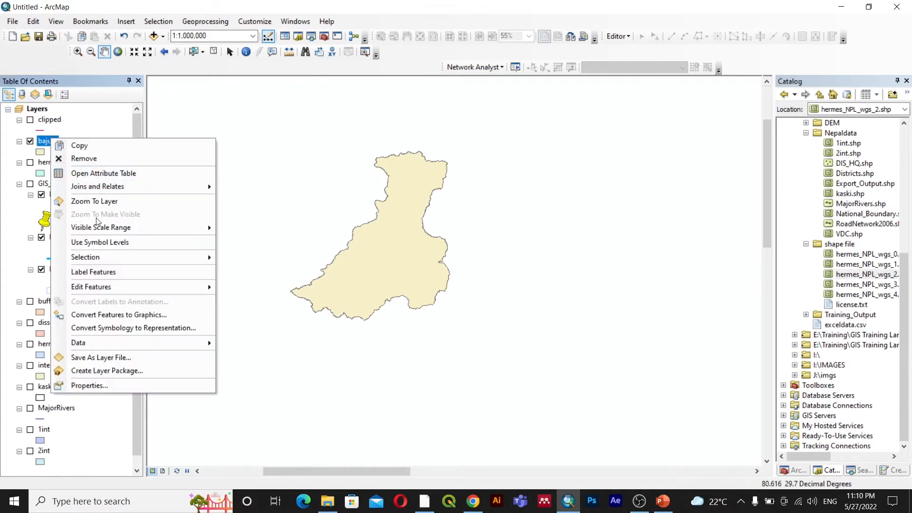
{"action": "left_click", "coordinate": [96, 277]}
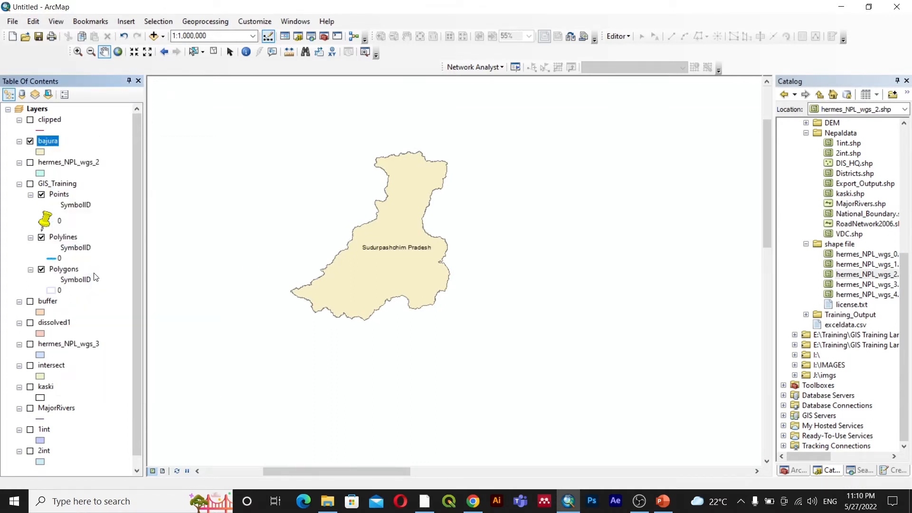
Step: Set the label field of the bajura layer to DISTRICT in its layer properties
{"action": "right_click", "coordinate": [55, 141]}
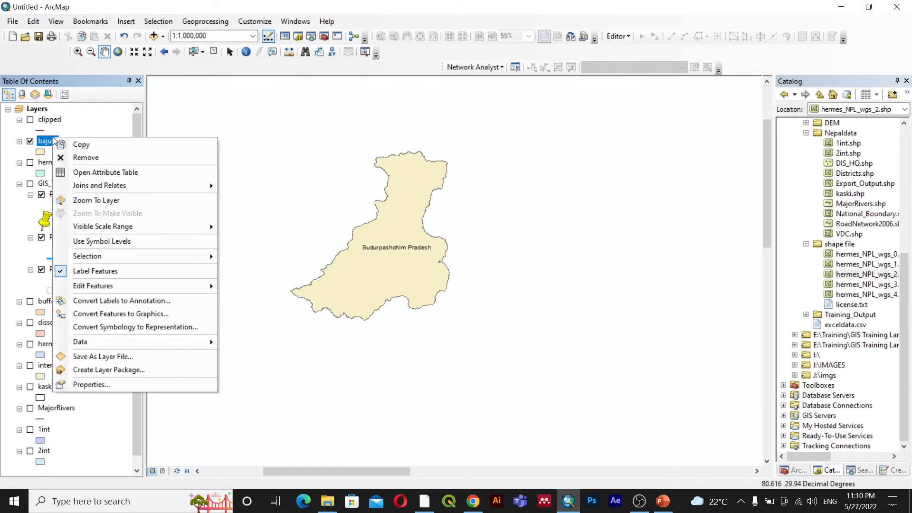
{"action": "left_click", "coordinate": [97, 389]}
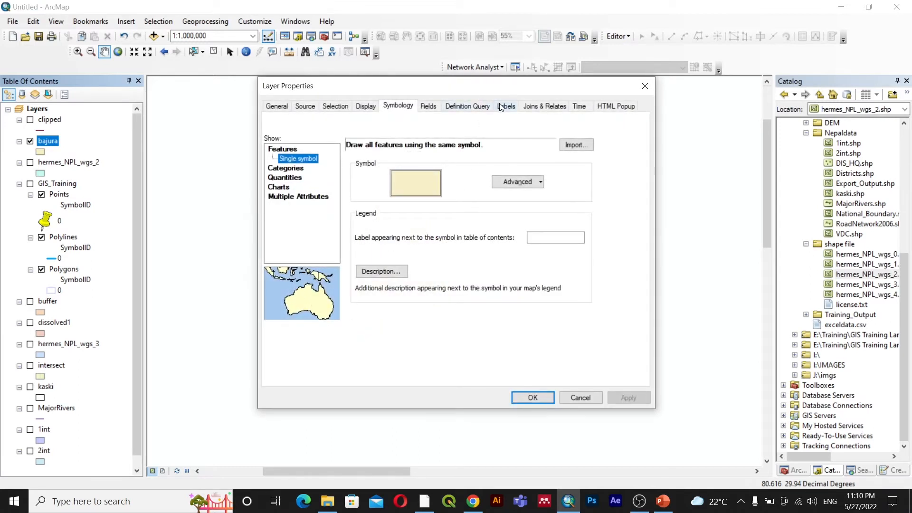
{"action": "left_click", "coordinate": [507, 106]}
{"action": "left_click", "coordinate": [406, 202]}
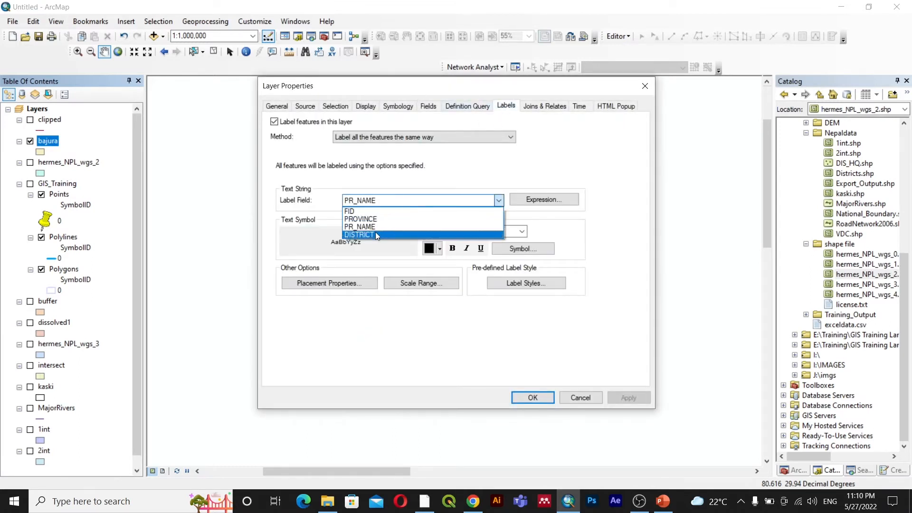
{"action": "left_click", "coordinate": [375, 235]}
{"action": "left_click", "coordinate": [642, 397]}
{"action": "left_click", "coordinate": [532, 397]}
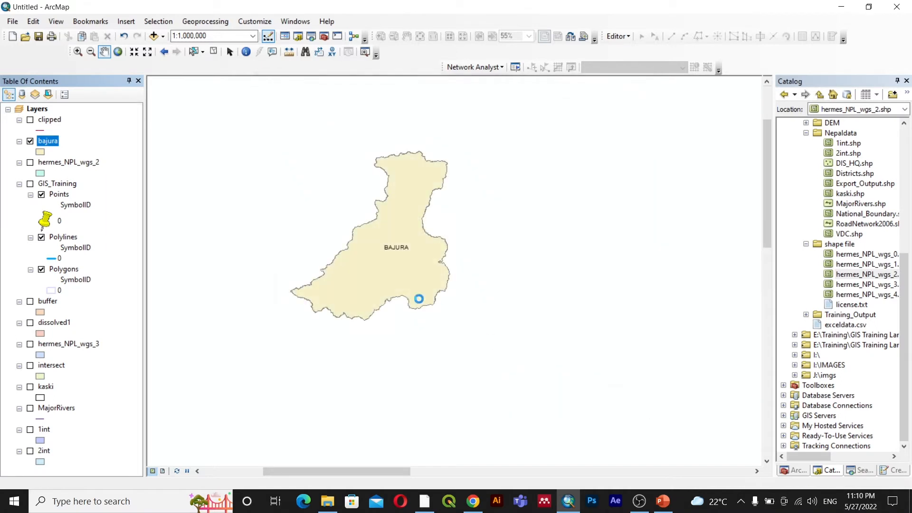
Step: Move the bajura layer above hermes_NPL_wgs_2 in the layer order
{"action": "left_click_drag", "start_coordinate": [389, 271], "coordinate": [430, 272]}
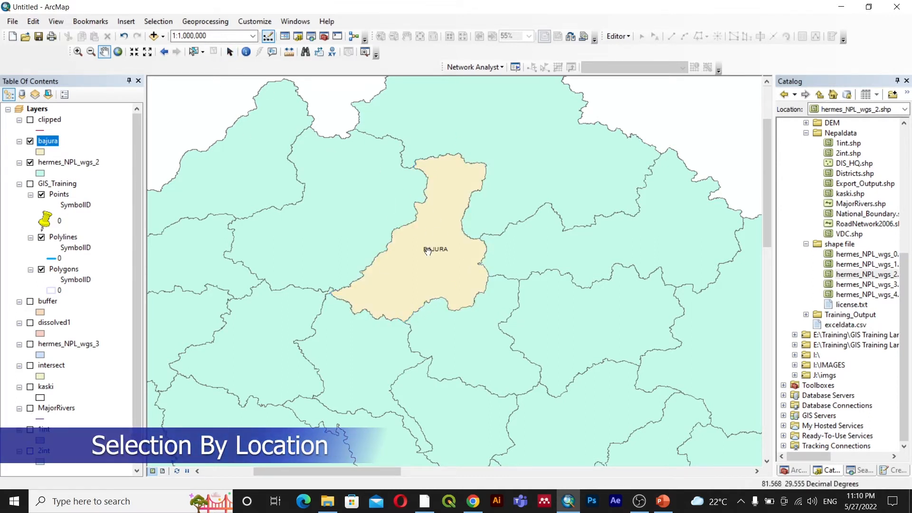
{"action": "scroll", "coordinate": [427, 245], "scroll_direction": "up", "scroll_amount": 3}
{"action": "scroll", "coordinate": [427, 242], "scroll_direction": "down", "scroll_amount": 2}
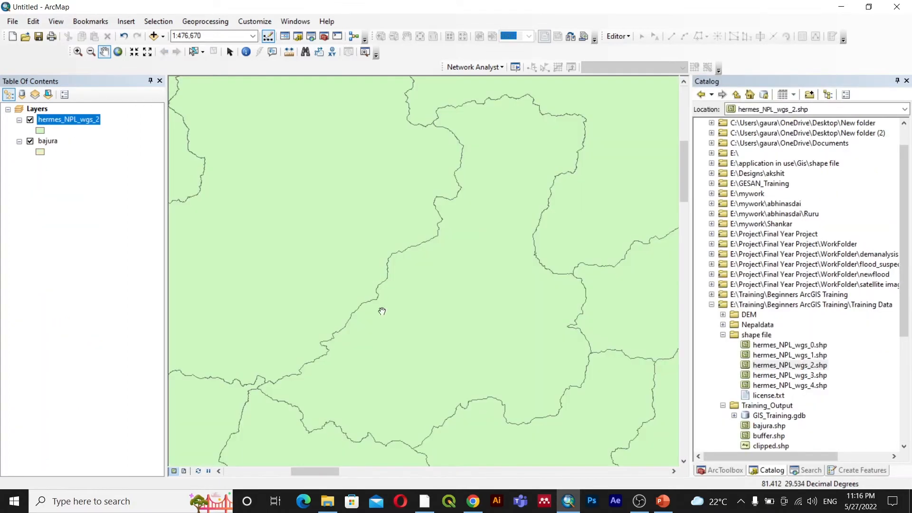
{"action": "scroll", "coordinate": [381, 311], "scroll_direction": "down", "scroll_amount": 3}
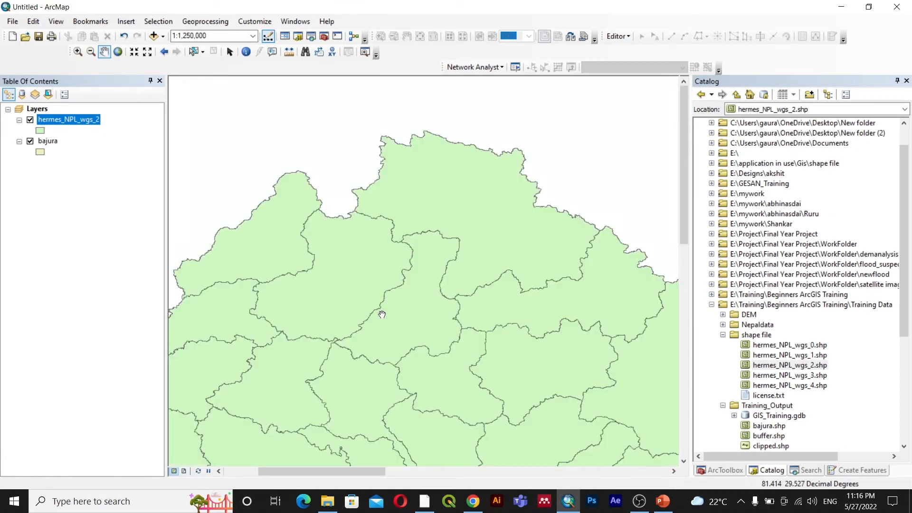
{"action": "left_click_drag", "start_coordinate": [419, 338], "coordinate": [377, 265]}
{"action": "mouse_move", "coordinate": [55, 144]}
{"action": "left_mouse_down"}
{"action": "mouse_move", "coordinate": [58, 126]}
{"action": "mouse_move", "coordinate": [81, 112]}
{"action": "left_mouse_up"}
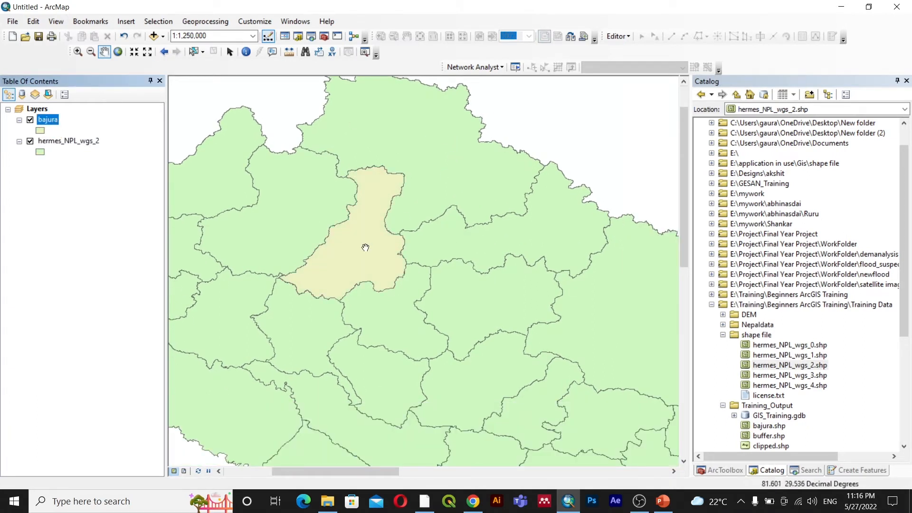
Step: Start a selection by location with hermes_NPL_wgs_2 as the target layer and bajura as the source layer
{"action": "left_click_drag", "start_coordinate": [363, 244], "coordinate": [384, 237]}
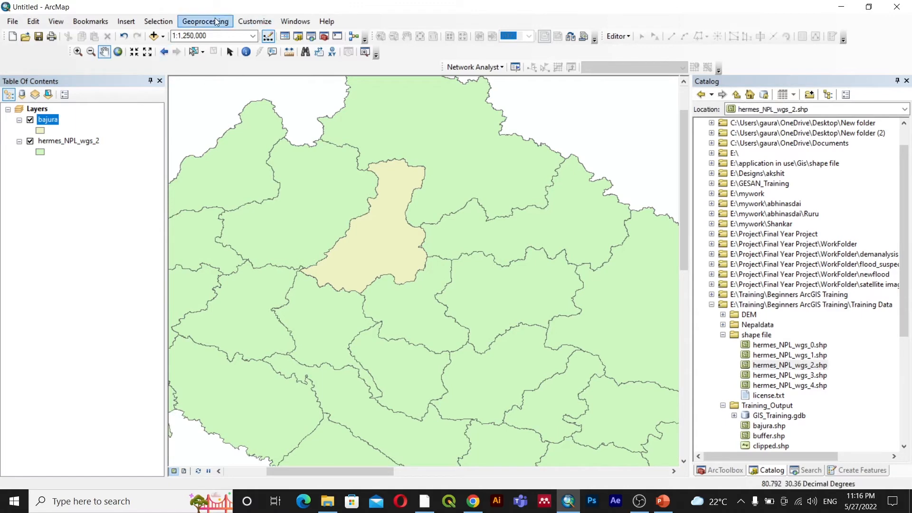
{"action": "left_click", "coordinate": [158, 21]}
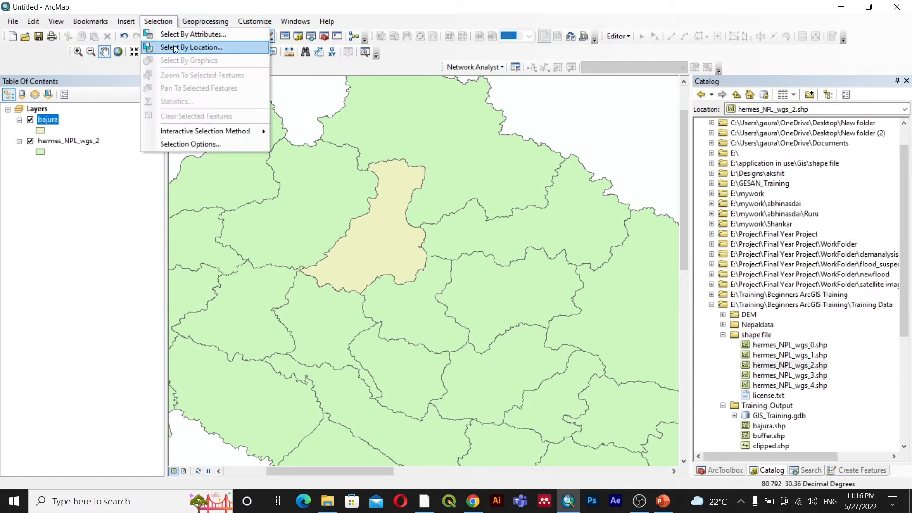
{"action": "left_click", "coordinate": [178, 45]}
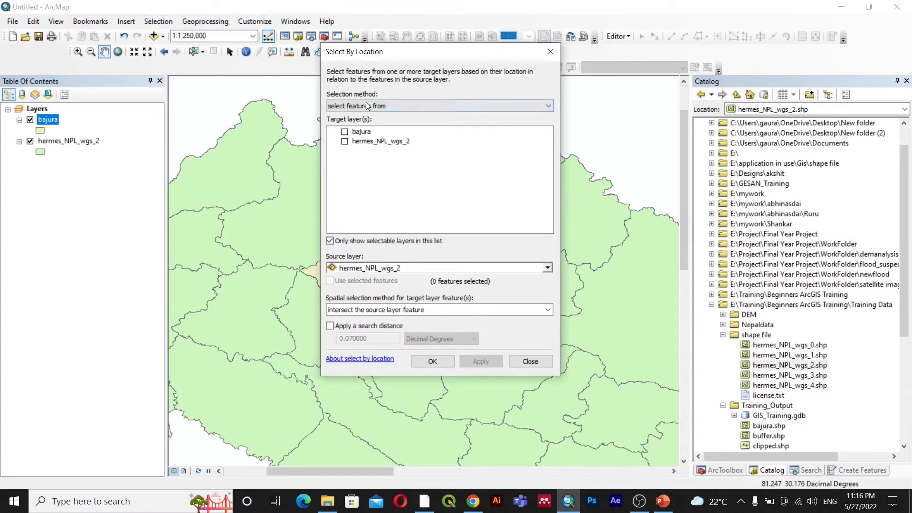
{"action": "left_click", "coordinate": [344, 142]}
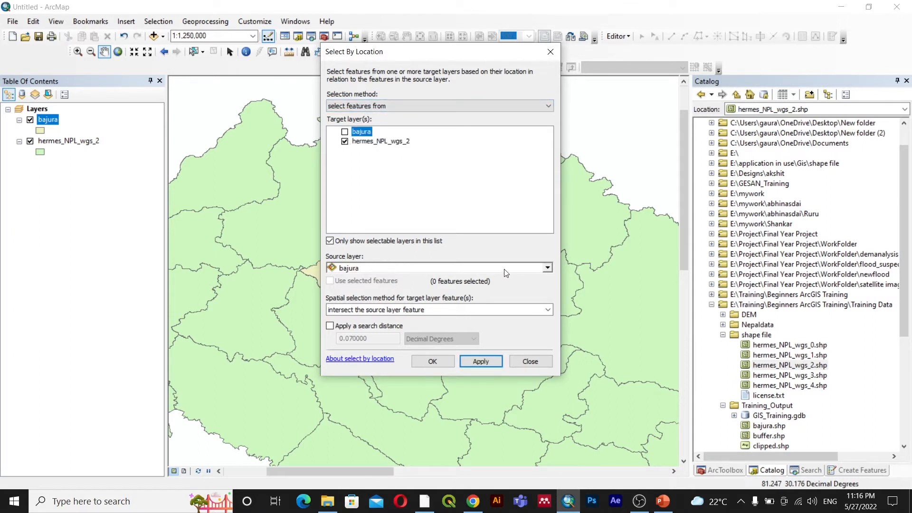
{"action": "left_click_drag", "start_coordinate": [432, 58], "coordinate": [539, 56]}
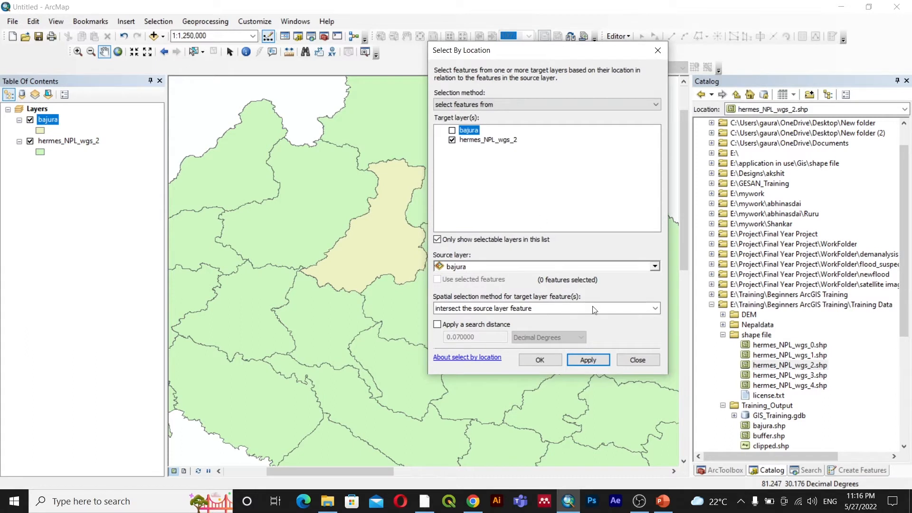
Step: Set the spatial selection method to touch the boundary of the source layer feature and run the selection
{"action": "left_click", "coordinate": [656, 309]}
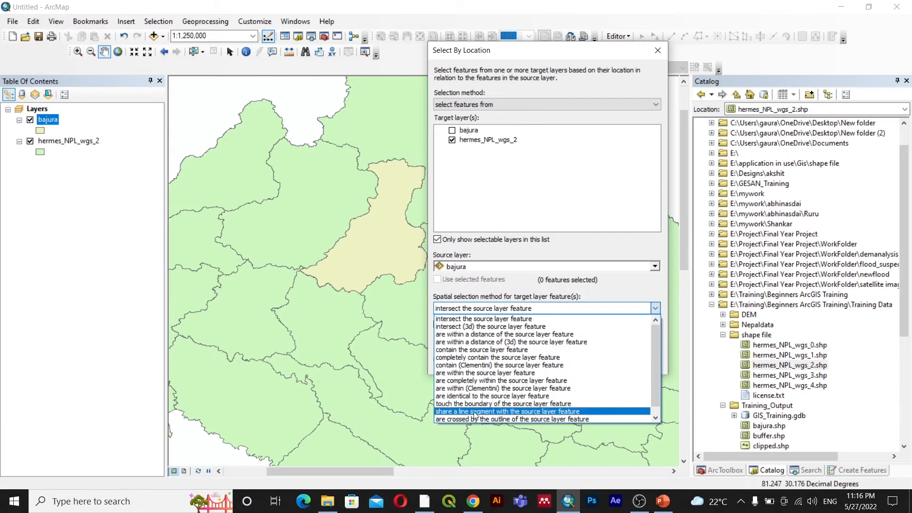
{"action": "left_click", "coordinate": [474, 404]}
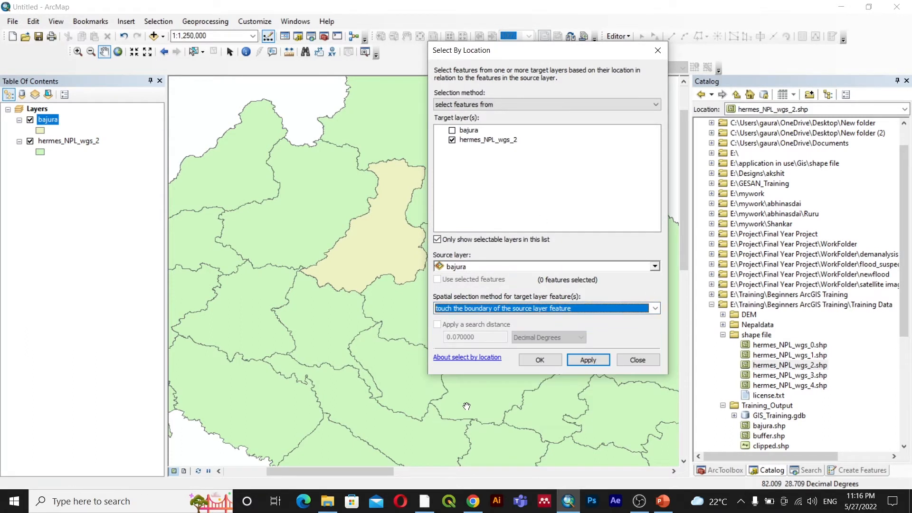
{"action": "left_click", "coordinate": [582, 365]}
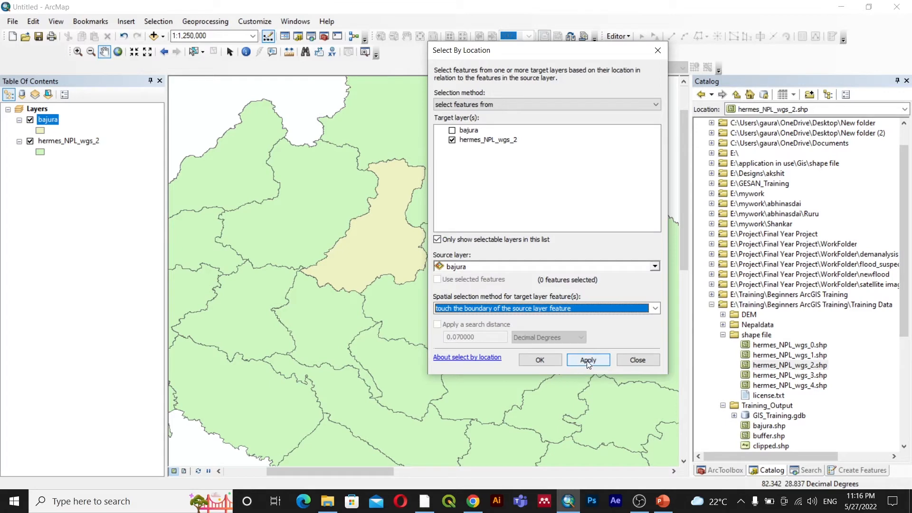
{"action": "left_click", "coordinate": [540, 361]}
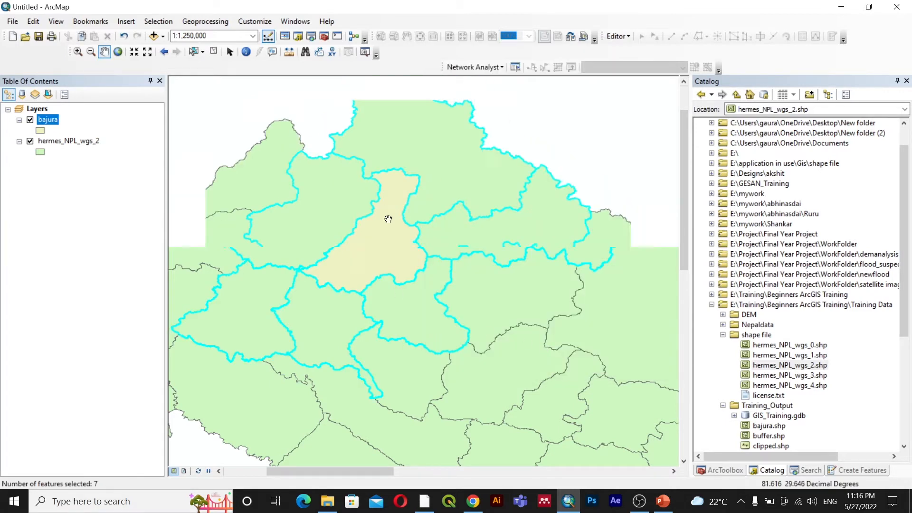
{"action": "scroll", "coordinate": [388, 219], "scroll_direction": "down", "scroll_amount": 1}
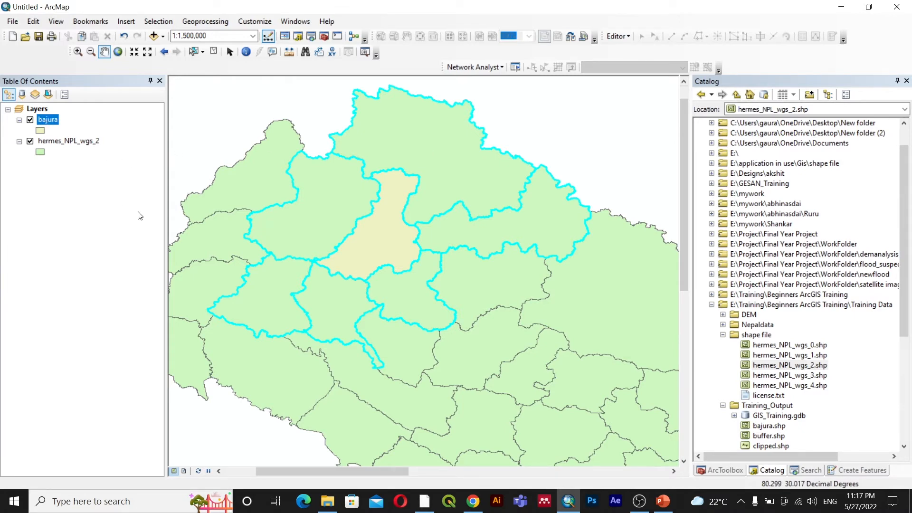
Step: Clear the selected features on the map
{"action": "left_click", "coordinate": [213, 52]}
{"action": "scroll", "coordinate": [546, 332], "scroll_direction": "down", "scroll_amount": 4}
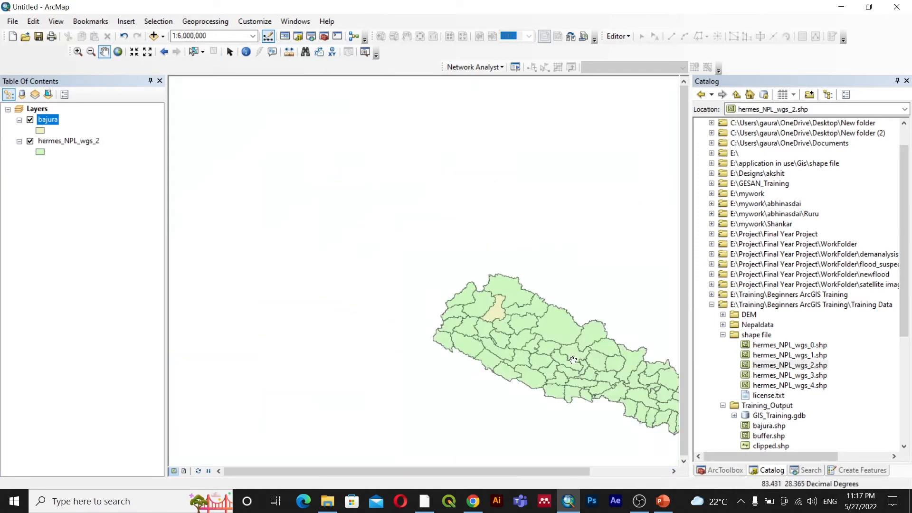
{"action": "scroll", "coordinate": [573, 359], "scroll_direction": "up", "scroll_amount": 2}
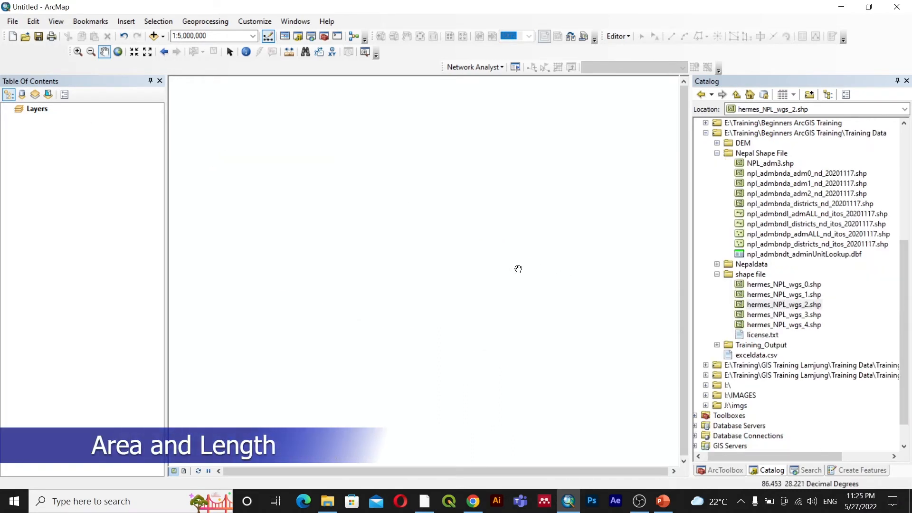
Step: Add hermes_NPL_wgs_2.shp from the shape file folder to the empty map
{"action": "left_click_drag", "start_coordinate": [771, 310], "coordinate": [111, 204]}
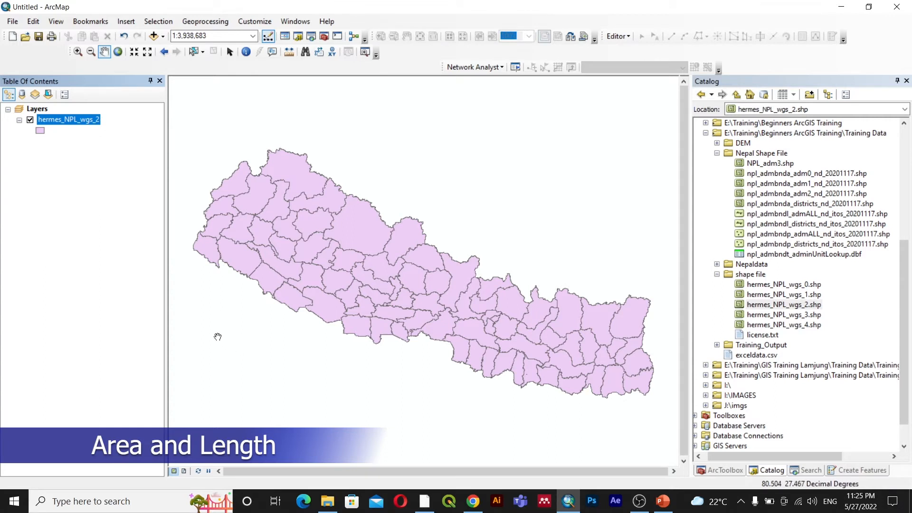
{"action": "left_click_drag", "start_coordinate": [220, 328], "coordinate": [222, 321]}
{"action": "left_click_drag", "start_coordinate": [288, 322], "coordinate": [295, 315]}
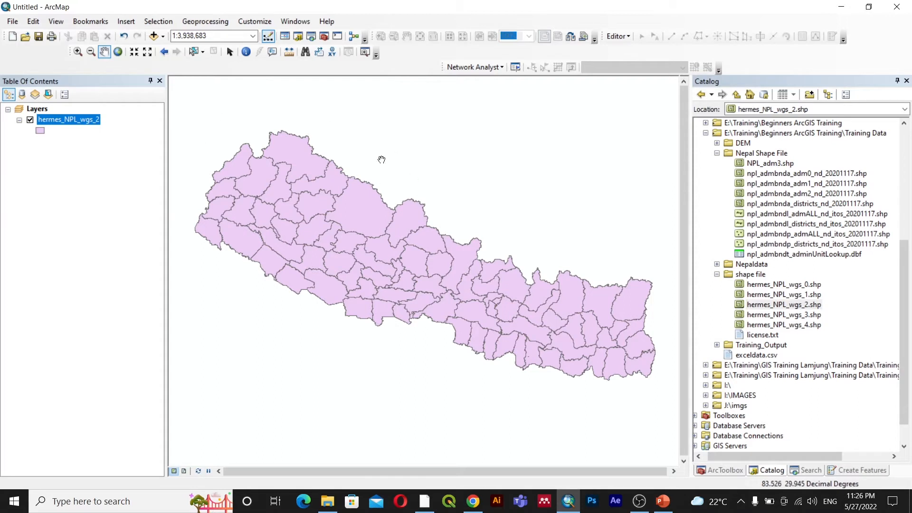
Step: Open the data frame's coordinate system properties and expand the Projected Coordinate Systems
{"action": "right_click", "coordinate": [222, 309]}
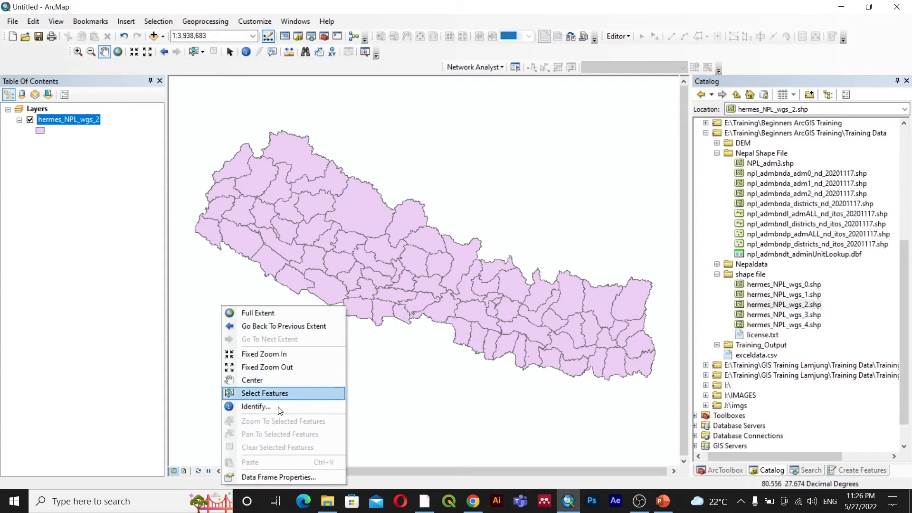
{"action": "left_click", "coordinate": [280, 476]}
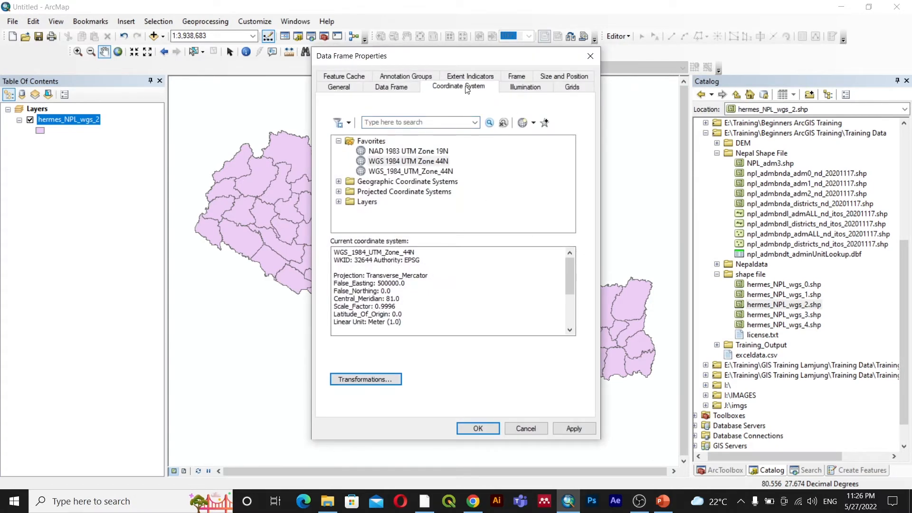
{"action": "left_click", "coordinate": [338, 192]}
{"action": "scroll", "coordinate": [362, 202], "scroll_direction": "down", "scroll_amount": 4}
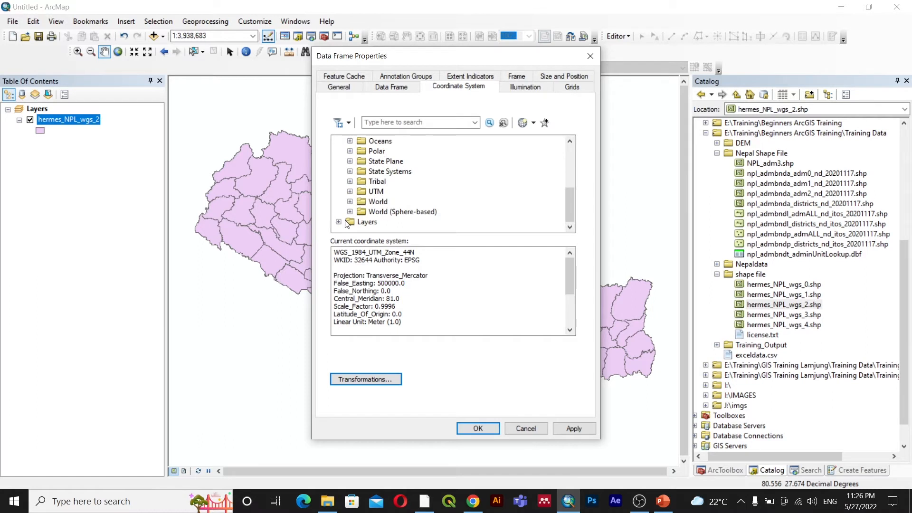
{"action": "left_click", "coordinate": [350, 202]}
{"action": "scroll", "coordinate": [349, 203], "scroll_direction": "down", "scroll_amount": 6}
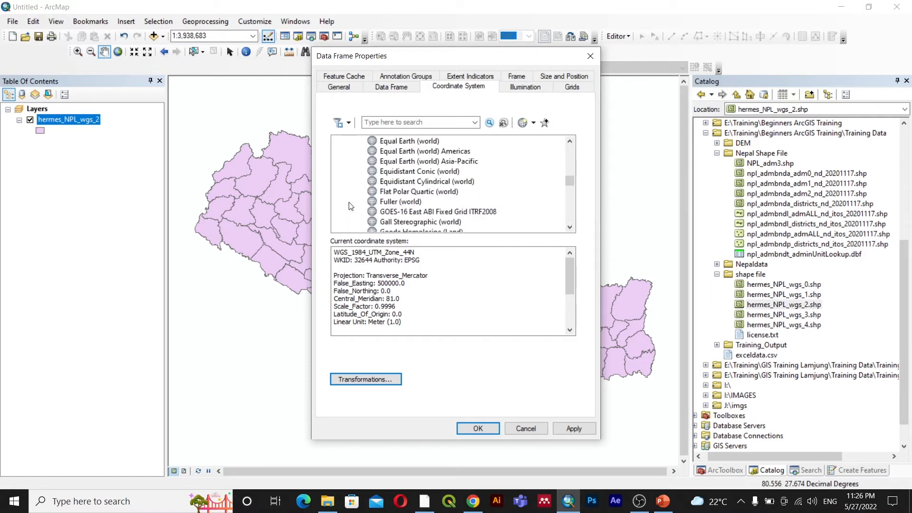
{"action": "scroll", "coordinate": [350, 205], "scroll_direction": "down", "scroll_amount": 7}
{"action": "scroll", "coordinate": [349, 205], "scroll_direction": "up", "scroll_amount": 8}
{"action": "scroll", "coordinate": [350, 205], "scroll_direction": "down", "scroll_amount": 11}
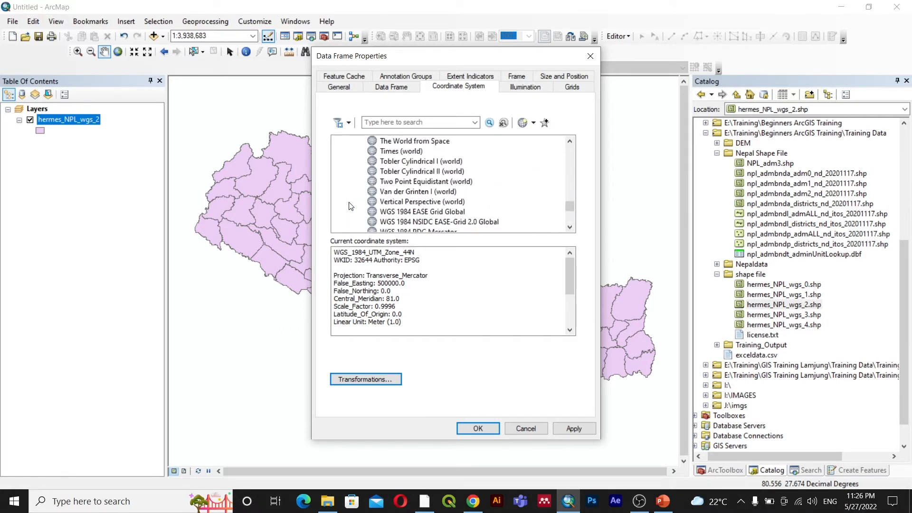
{"action": "scroll", "coordinate": [350, 206], "scroll_direction": "up", "scroll_amount": 20}
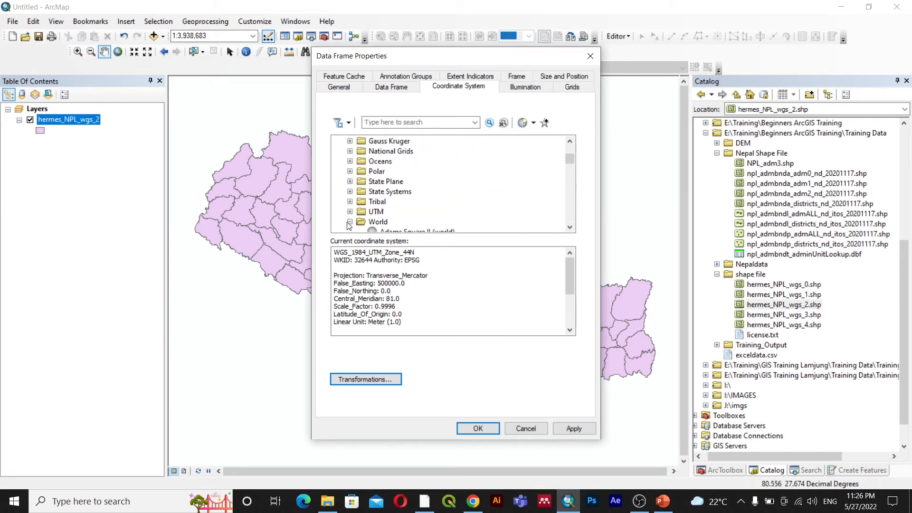
{"action": "left_click", "coordinate": [349, 223]}
Step: Set the data frame's coordinate system to WGS 1984 UTM Zone 44N from the UTM northern hemisphere group
{"action": "left_click", "coordinate": [350, 212]}
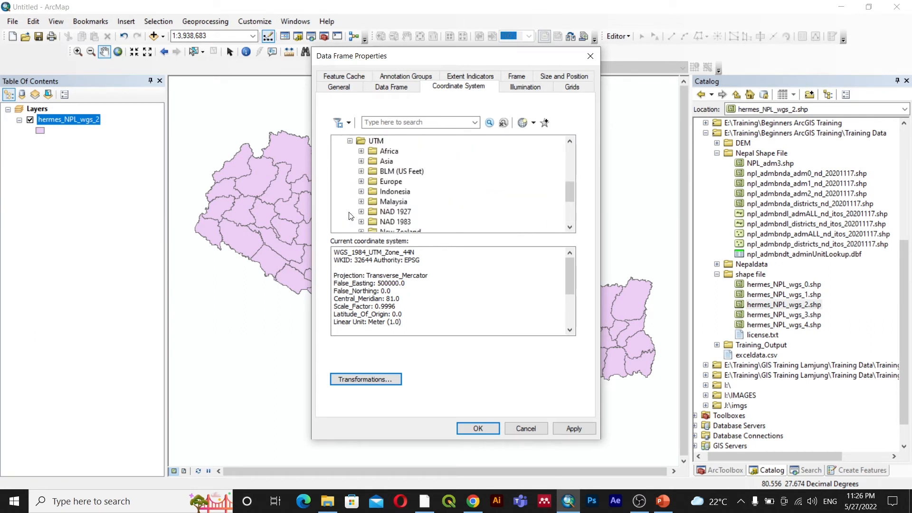
{"action": "scroll", "coordinate": [350, 216], "scroll_direction": "down", "scroll_amount": 3}
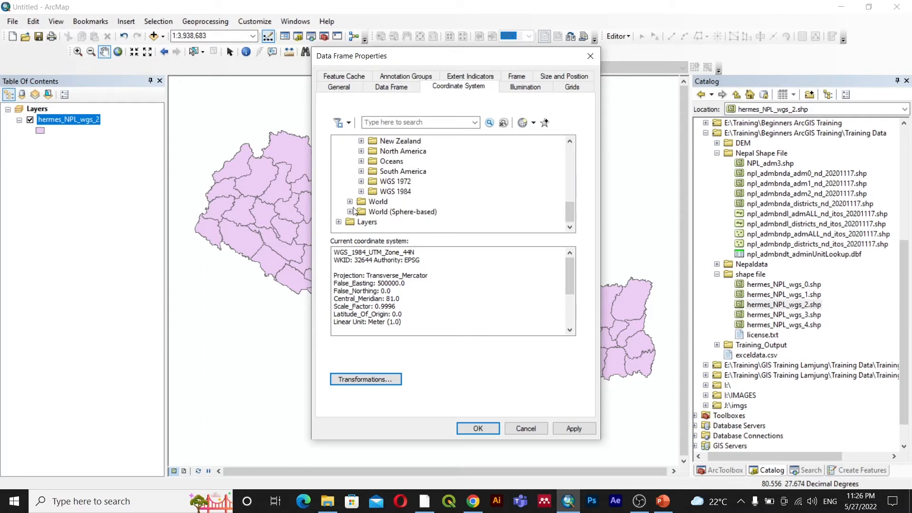
{"action": "left_click", "coordinate": [361, 192]}
{"action": "left_click", "coordinate": [372, 201]}
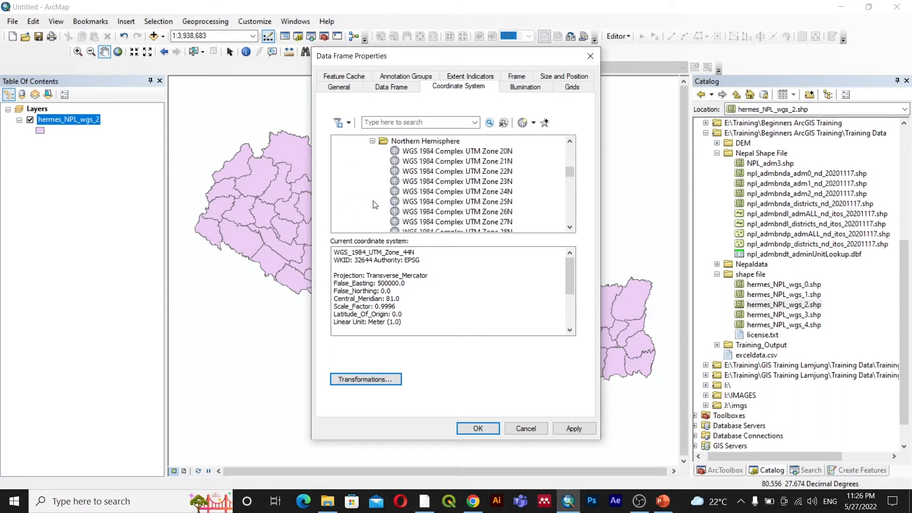
{"action": "scroll", "coordinate": [374, 205], "scroll_direction": "down", "scroll_amount": 6}
{"action": "scroll", "coordinate": [374, 204], "scroll_direction": "down", "scroll_amount": 5}
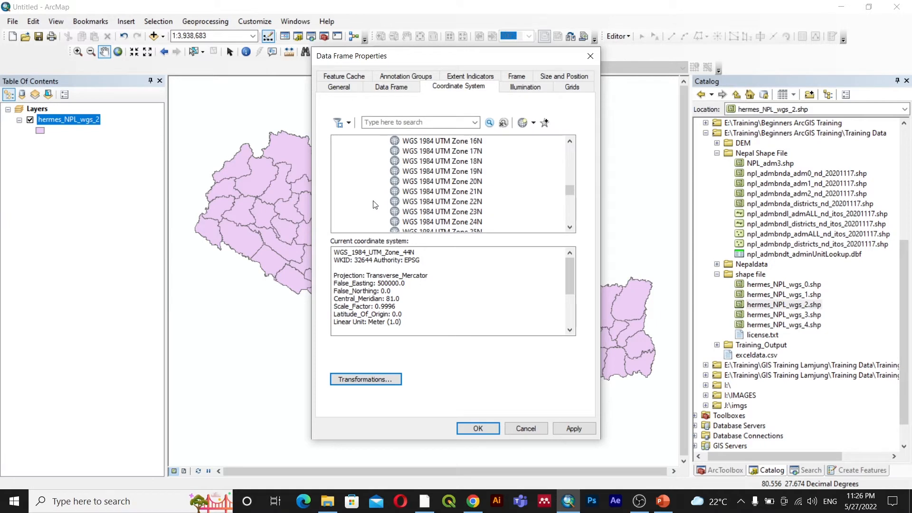
{"action": "scroll", "coordinate": [374, 205], "scroll_direction": "down", "scroll_amount": 4}
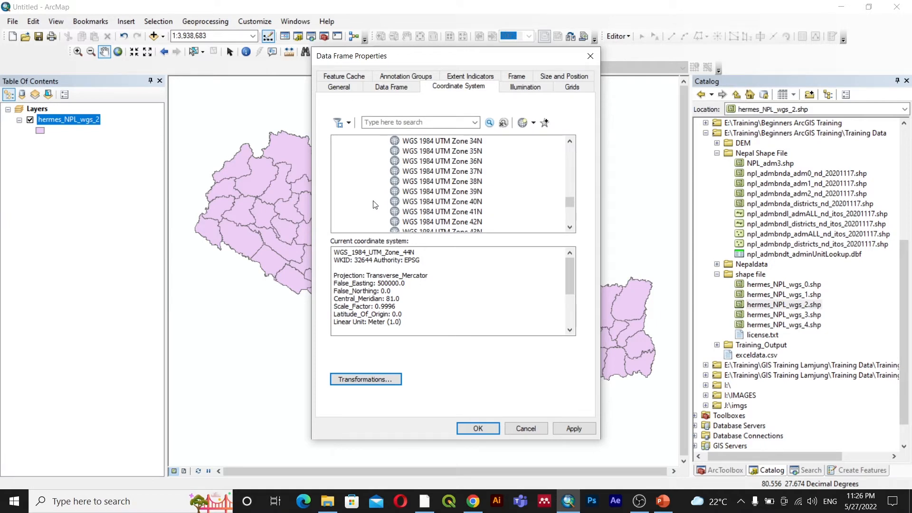
{"action": "left_click", "coordinate": [430, 182]}
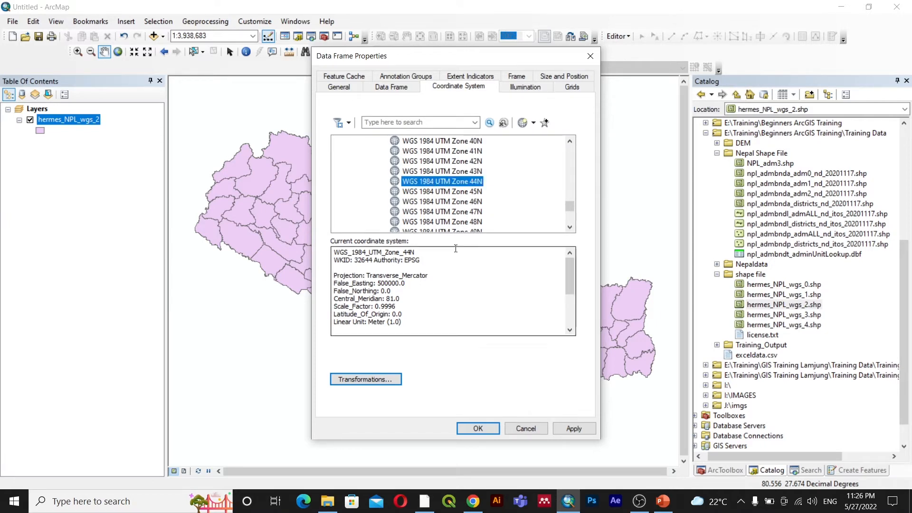
{"action": "left_click", "coordinate": [574, 430]}
{"action": "left_click", "coordinate": [497, 427]}
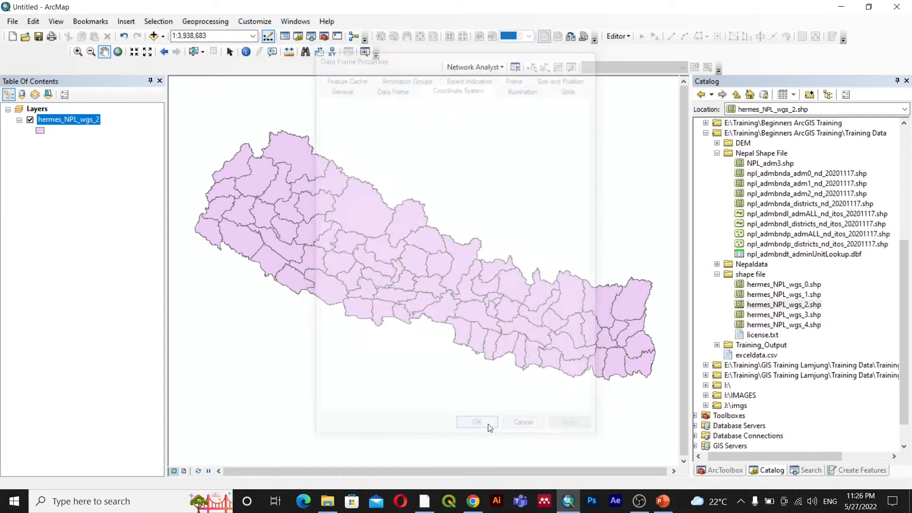
Step: Add a field named Area of type Float to the hermes_NPL_wgs_2 attribute table
{"action": "right_click", "coordinate": [82, 124]}
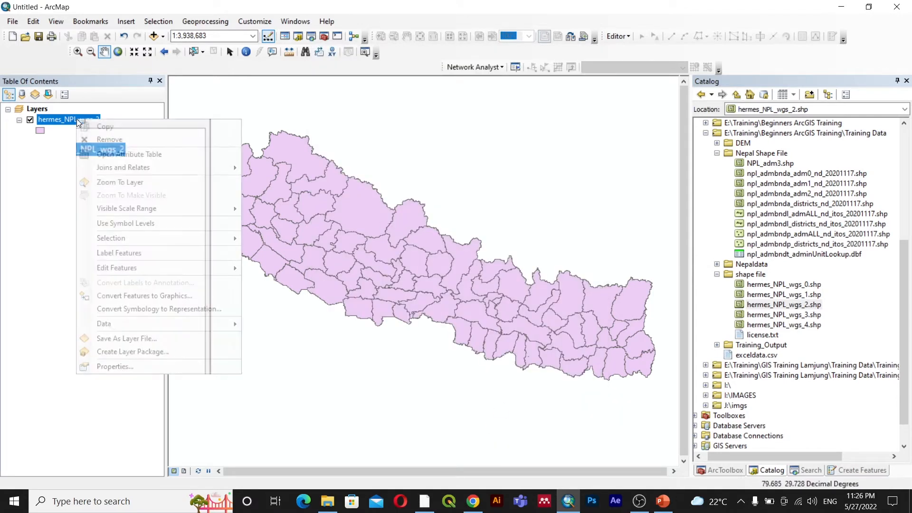
{"action": "left_click", "coordinate": [125, 150]}
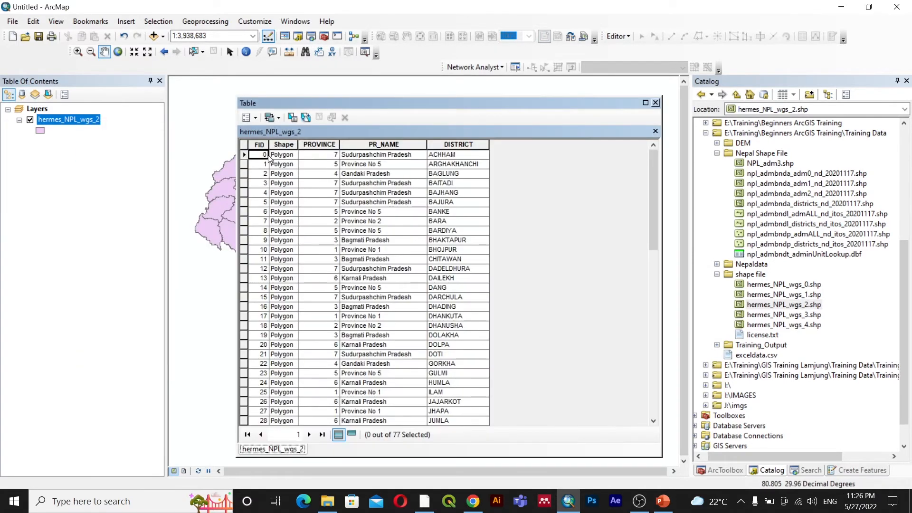
{"action": "left_click", "coordinate": [247, 117]}
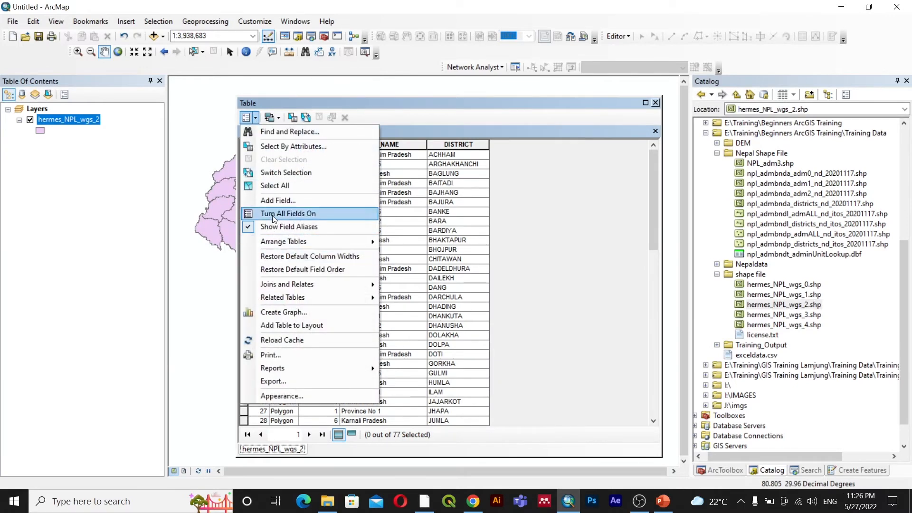
{"action": "left_click", "coordinate": [275, 201]}
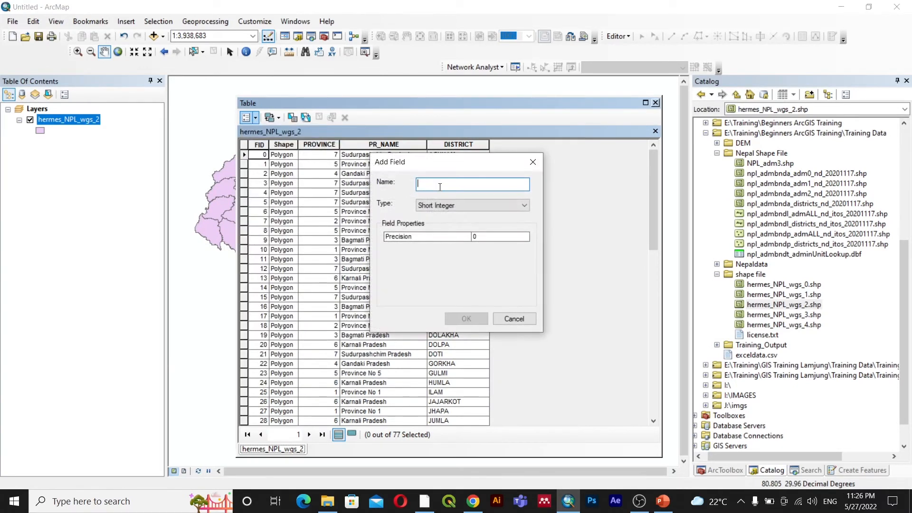
{"action": "type", "text": "Area"}
{"action": "left_click", "coordinate": [468, 205]}
{"action": "left_click", "coordinate": [456, 230]}
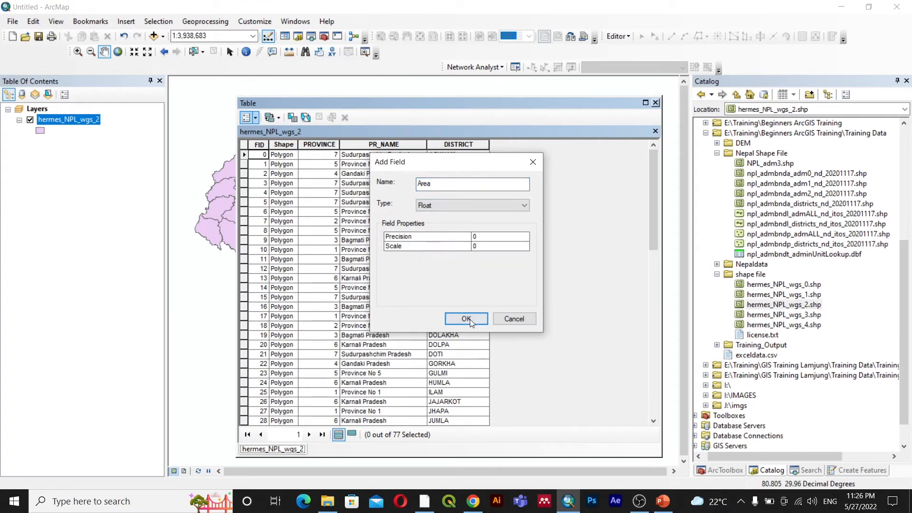
{"action": "left_click", "coordinate": [466, 319]}
Step: Calculate the Area field as polygon area in square kilometers, using the data frame's WGS 1984 UTM Zone 44N coordinate system
{"action": "left_click", "coordinate": [509, 147]}
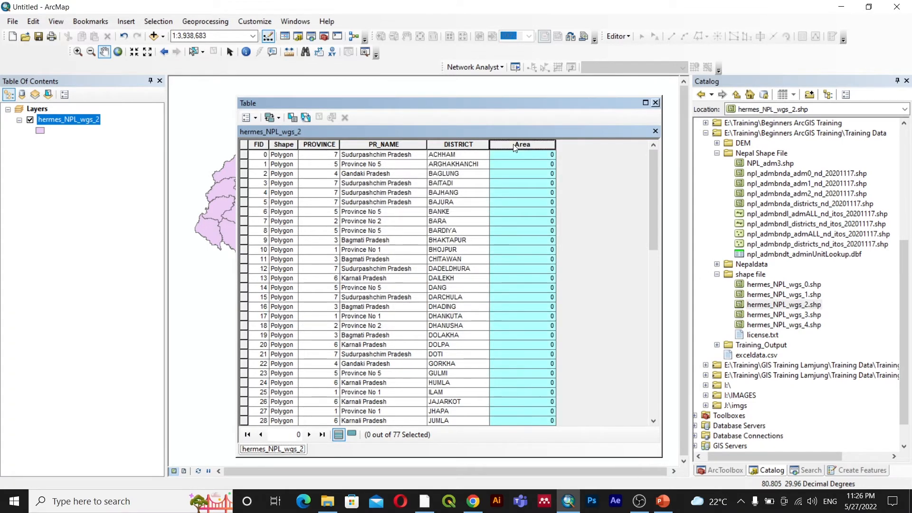
{"action": "right_click", "coordinate": [512, 145]}
{"action": "left_click", "coordinate": [544, 233]}
{"action": "left_click", "coordinate": [429, 276]}
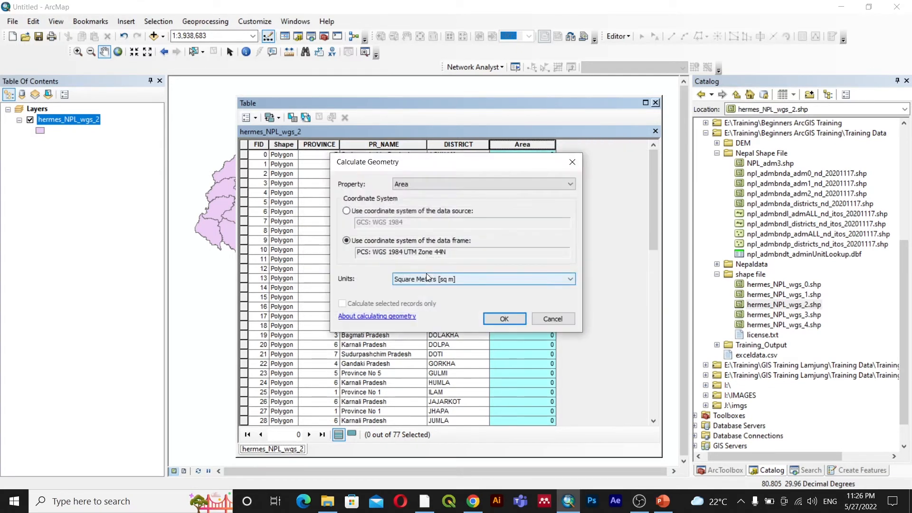
{"action": "left_click", "coordinate": [445, 279]}
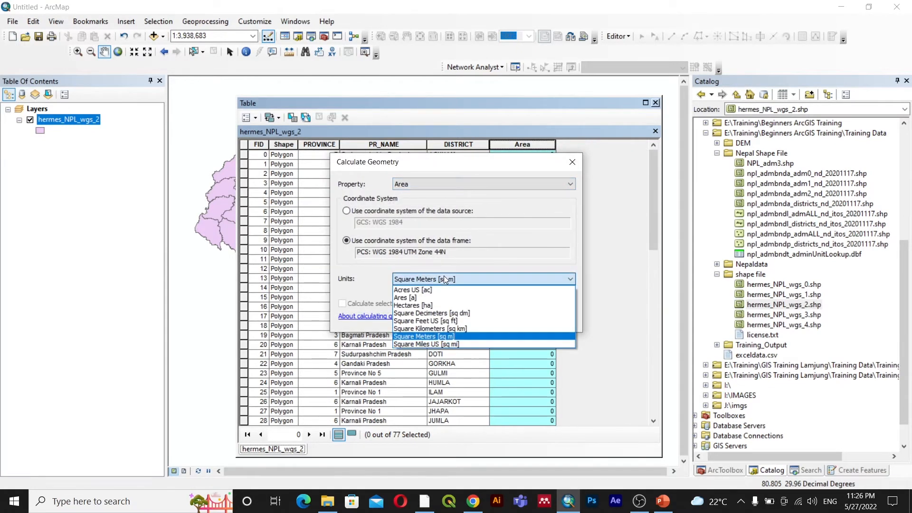
{"action": "left_click", "coordinate": [449, 328]}
{"action": "left_click", "coordinate": [507, 314]}
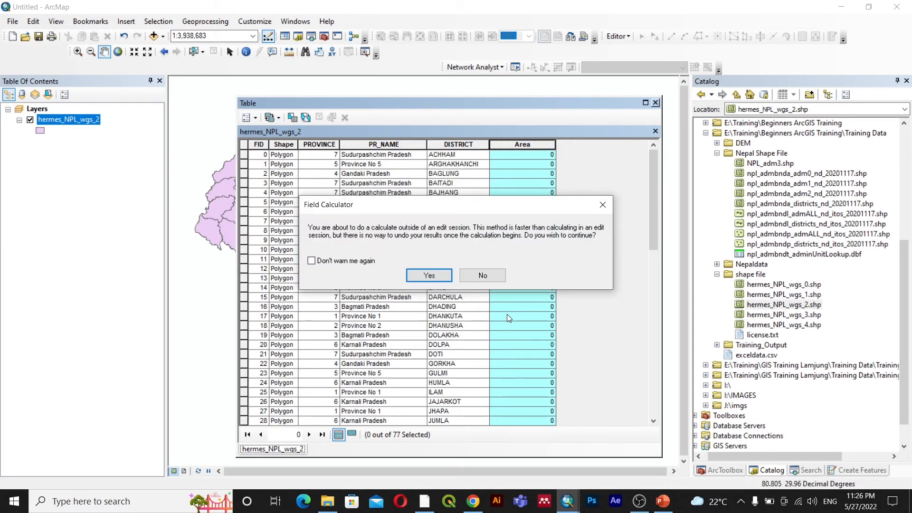
{"action": "left_click", "coordinate": [429, 276]}
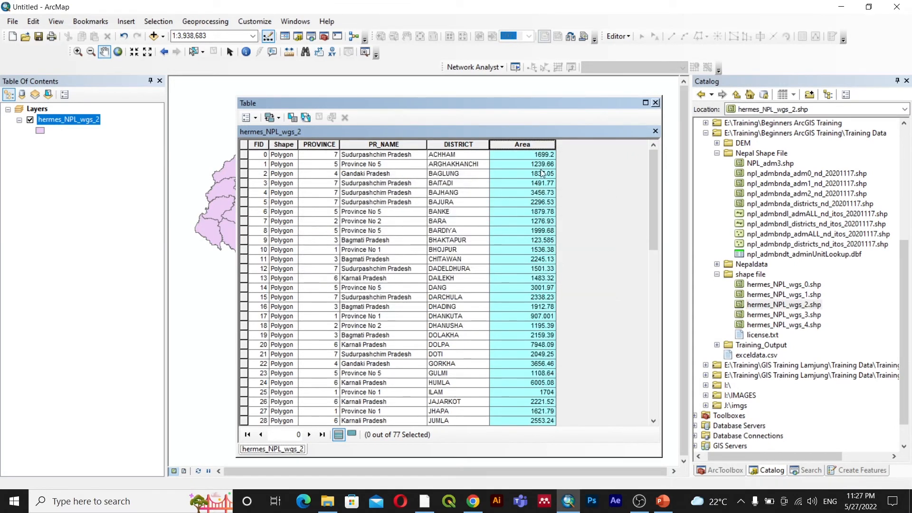
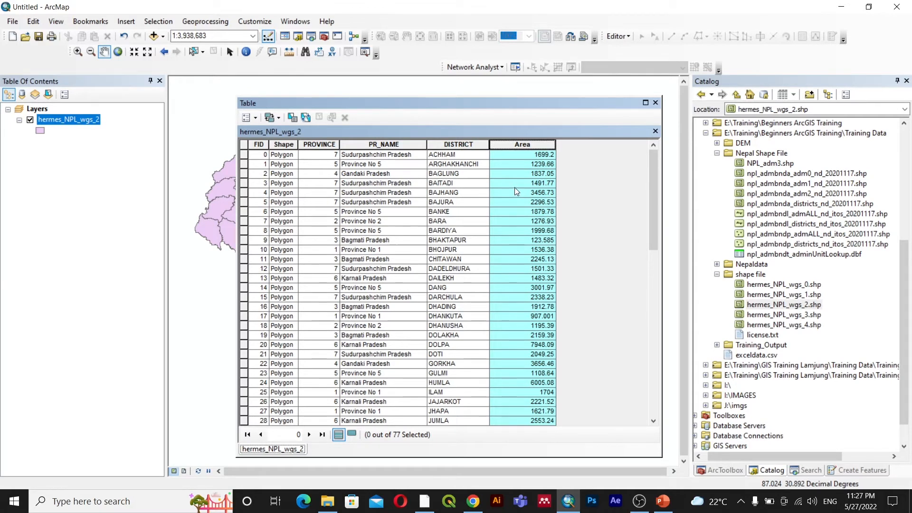
{"action": "scroll", "coordinate": [515, 189], "scroll_direction": "down", "scroll_amount": 10}
{"action": "scroll", "coordinate": [513, 182], "scroll_direction": "down", "scroll_amount": 6}
{"action": "scroll", "coordinate": [513, 179], "scroll_direction": "up", "scroll_amount": 16}
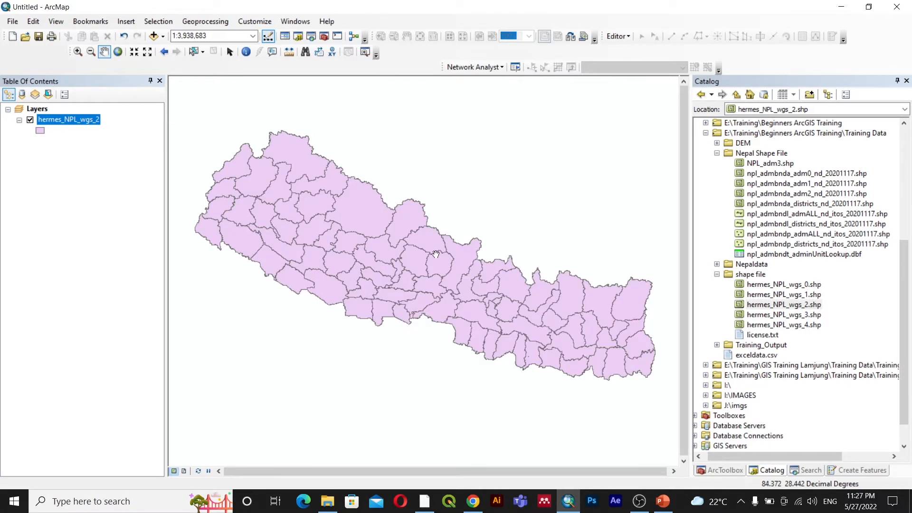
{"action": "mouse_move", "coordinate": [449, 302]}
{"action": "left_mouse_down"}
{"action": "mouse_move", "coordinate": [439, 282]}
{"action": "mouse_move", "coordinate": [442, 290]}
{"action": "left_mouse_up"}
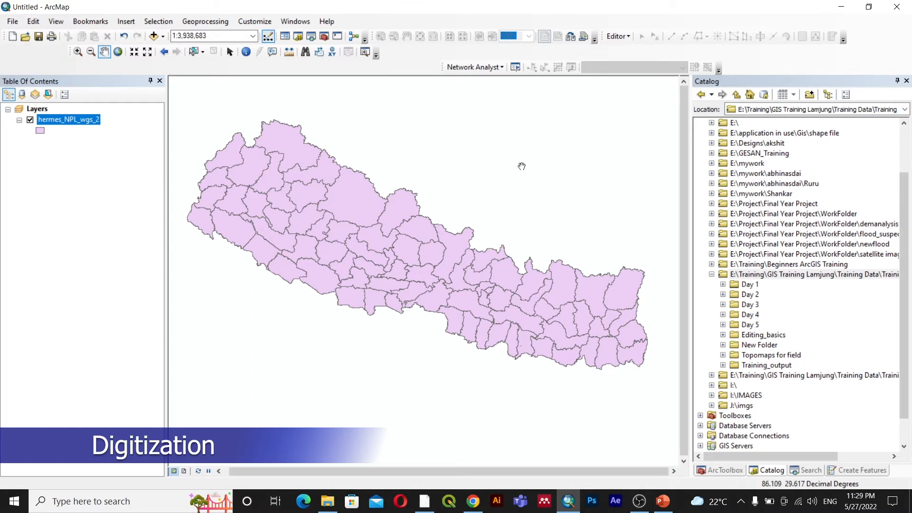
Step: Start a new map document without saving the changes to the current untitled map
{"action": "left_click", "coordinate": [13, 37]}
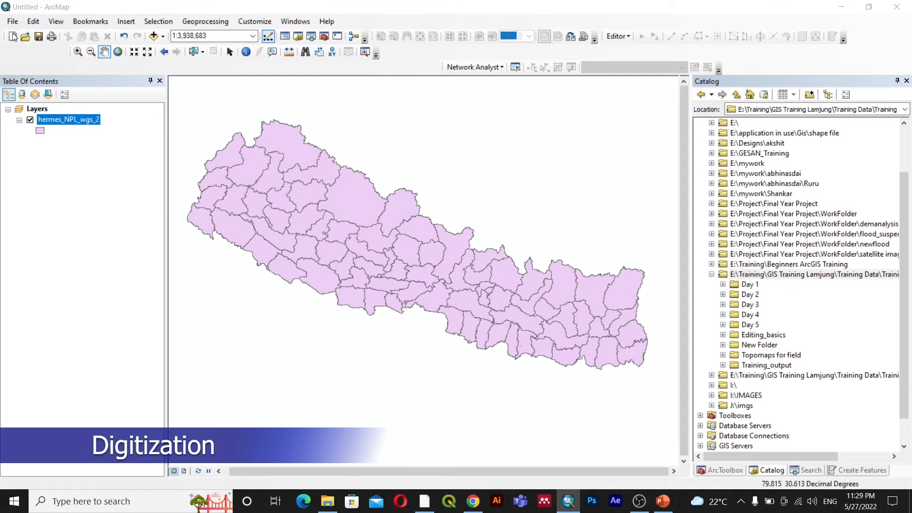
{"action": "left_click", "coordinate": [614, 382]}
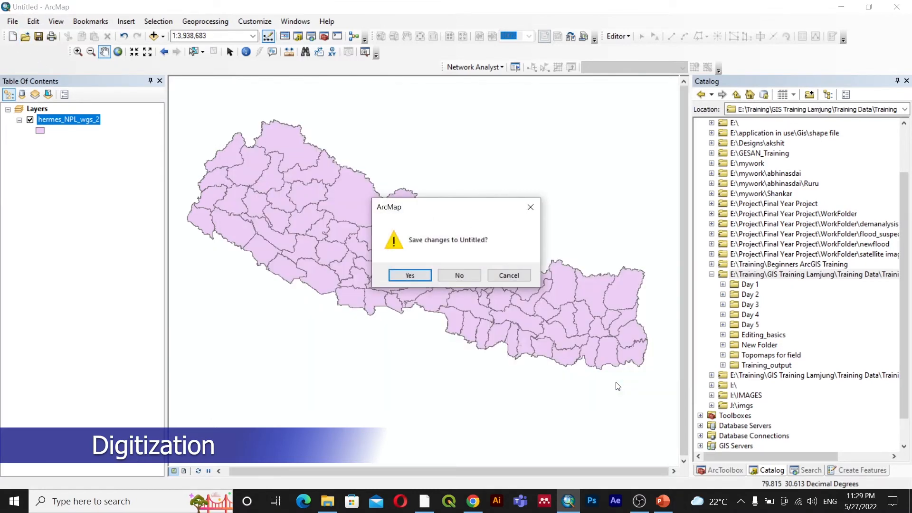
{"action": "left_click", "coordinate": [459, 275]}
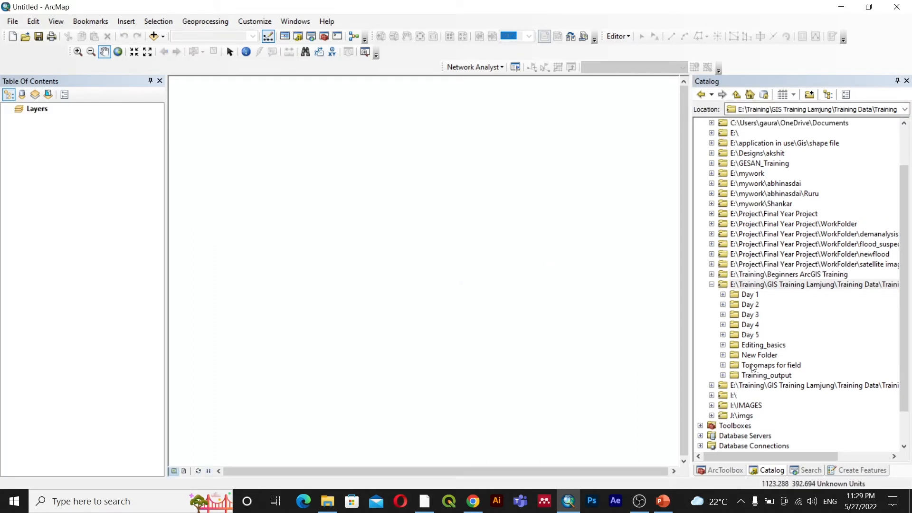
Step: Add the Colby_2010.jp2 image from the Editing_basics folder to the empty map
{"action": "scroll", "coordinate": [736, 323], "scroll_direction": "down", "scroll_amount": 2}
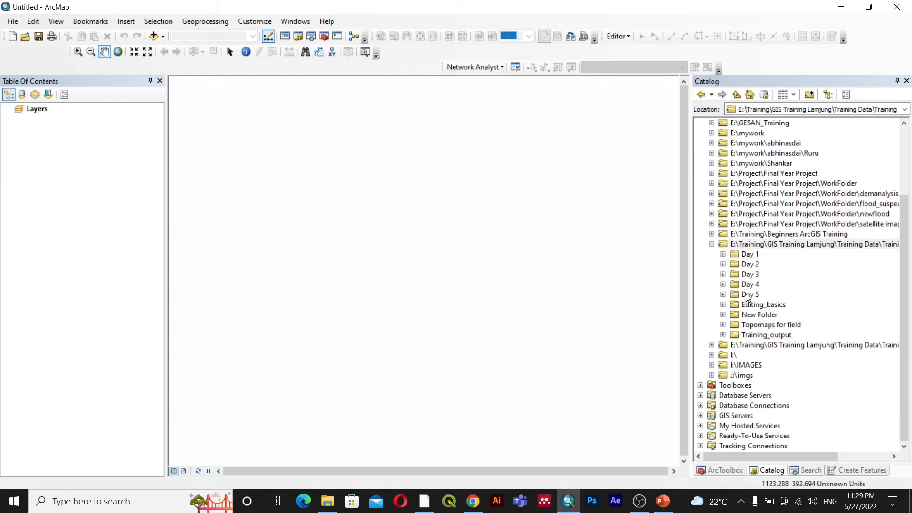
{"action": "left_click", "coordinate": [723, 305]}
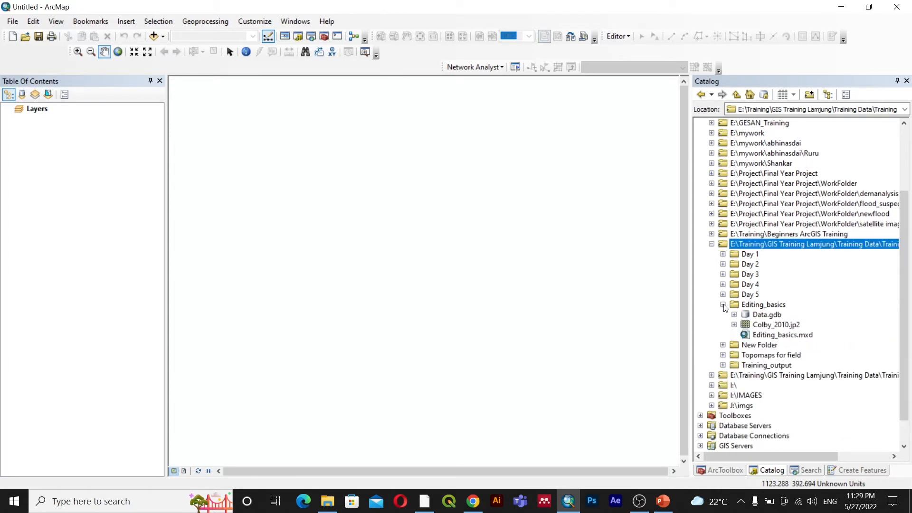
{"action": "scroll", "coordinate": [749, 321], "scroll_direction": "down", "scroll_amount": 1}
{"action": "left_click", "coordinate": [779, 295]}
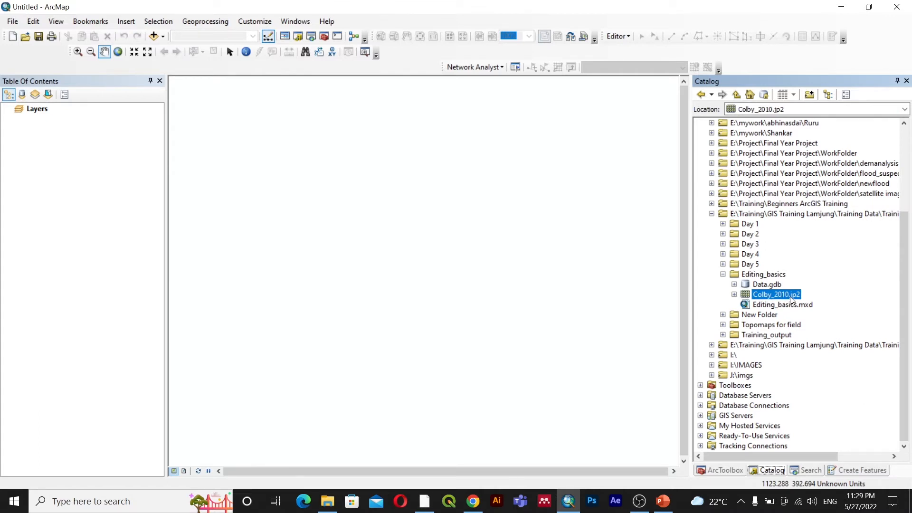
{"action": "mouse_move", "coordinate": [788, 298]}
{"action": "left_mouse_down"}
{"action": "mouse_move", "coordinate": [518, 258]}
{"action": "mouse_move", "coordinate": [399, 227]}
{"action": "left_mouse_up"}
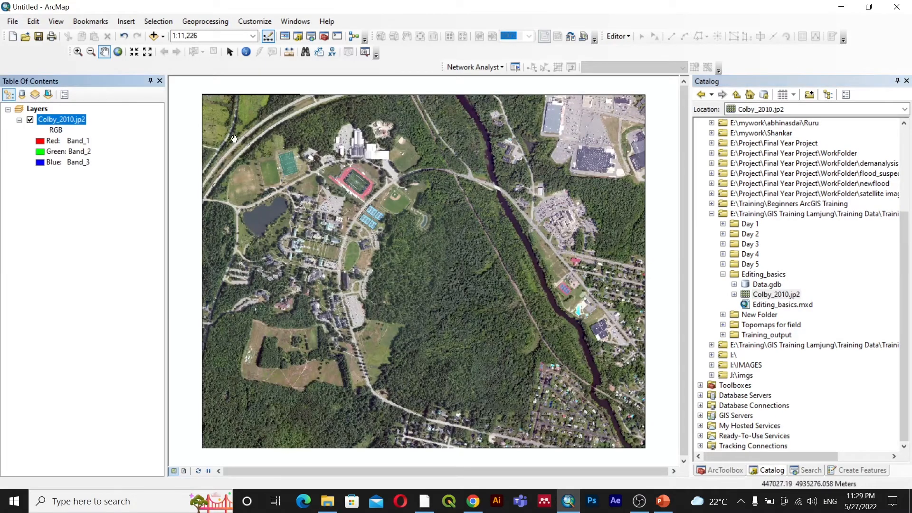
Step: Examine the buildings, roads, sports fields and forest in the Colby_2010.jp2 aerial image at several scales
{"action": "scroll", "coordinate": [308, 232], "scroll_direction": "up", "scroll_amount": 6}
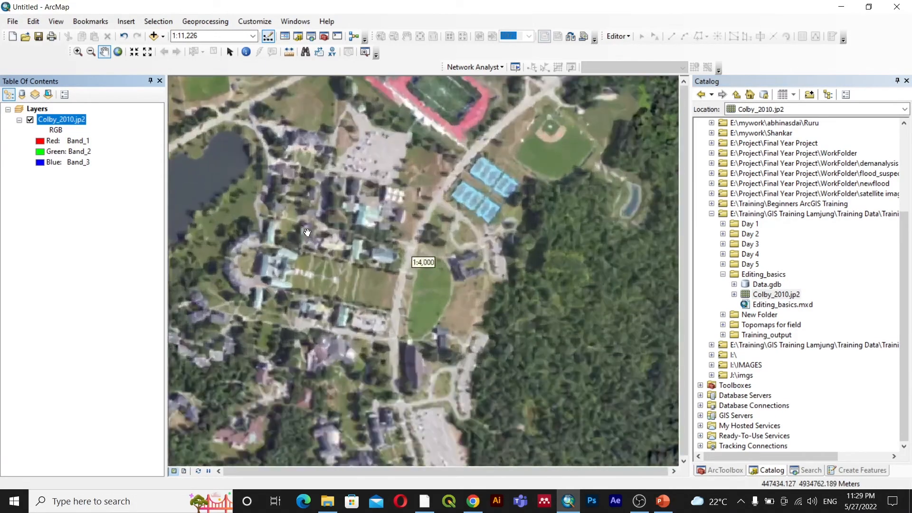
{"action": "scroll", "coordinate": [455, 253], "scroll_direction": "up", "scroll_amount": 3}
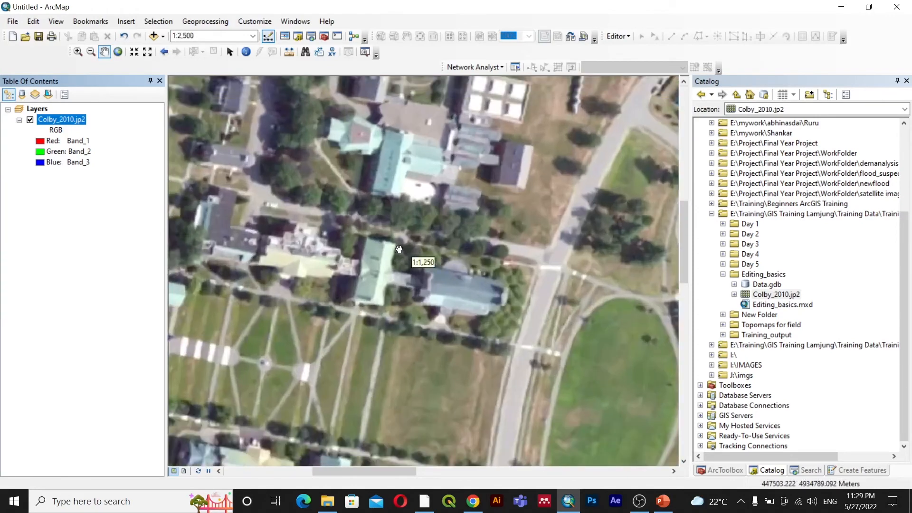
{"action": "left_click_drag", "start_coordinate": [456, 253], "coordinate": [358, 230]}
{"action": "scroll", "coordinate": [424, 244], "scroll_direction": "up", "scroll_amount": 1}
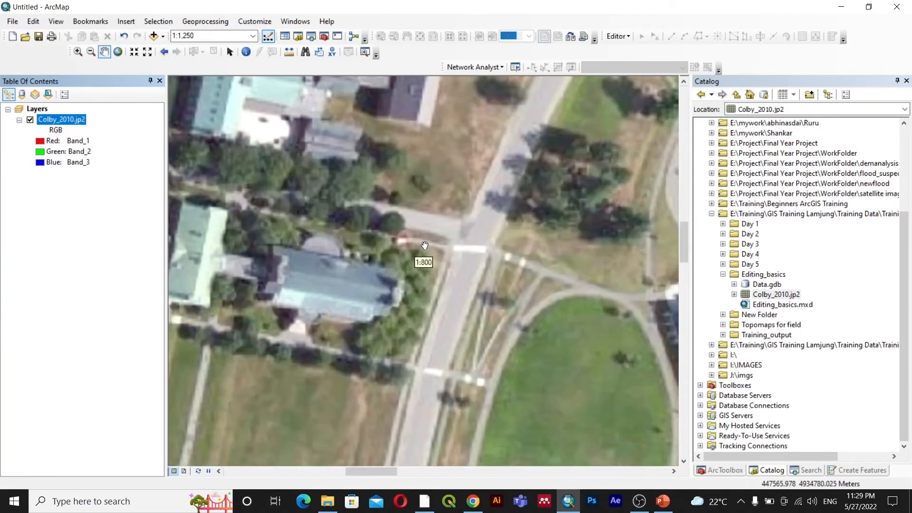
{"action": "scroll", "coordinate": [462, 276], "scroll_direction": "down", "scroll_amount": 3}
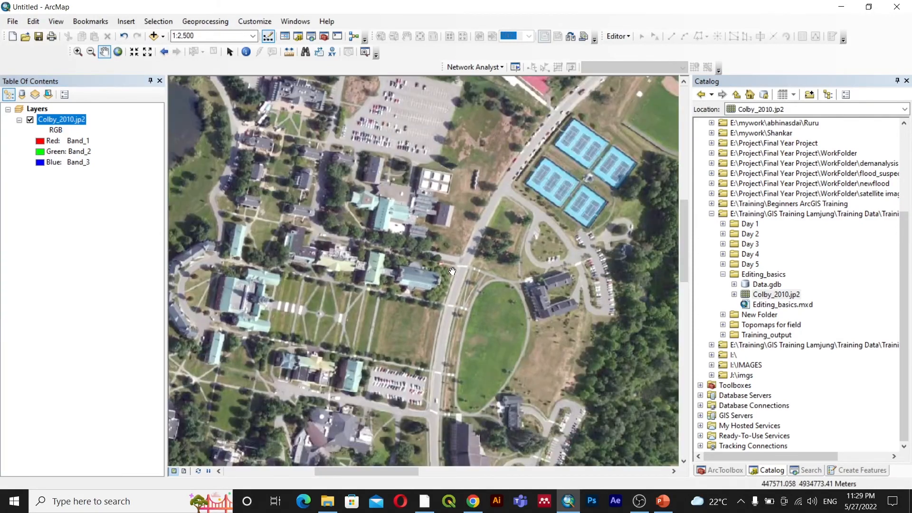
{"action": "scroll", "coordinate": [452, 272], "scroll_direction": "down", "scroll_amount": 2}
{"action": "scroll", "coordinate": [453, 271], "scroll_direction": "down", "scroll_amount": 1}
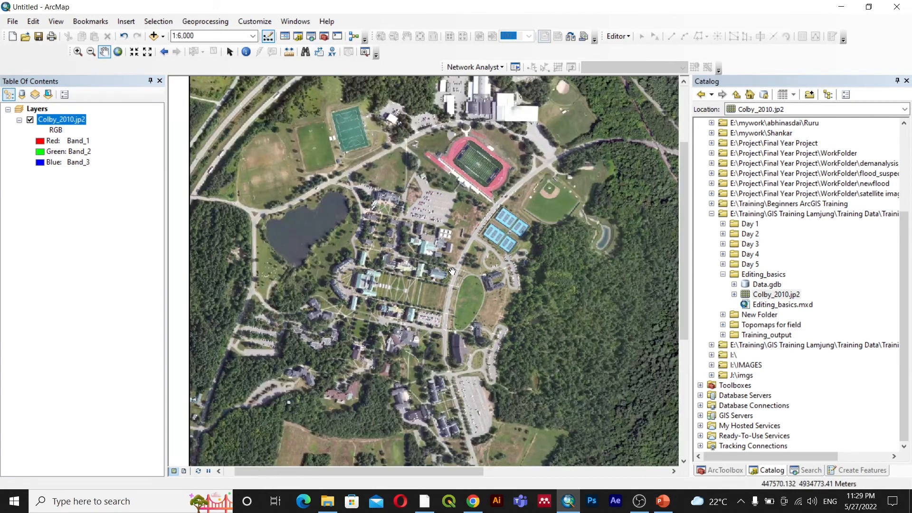
{"action": "scroll", "coordinate": [452, 271], "scroll_direction": "down", "scroll_amount": 2}
{"action": "left_click_drag", "start_coordinate": [452, 271], "coordinate": [363, 236]}
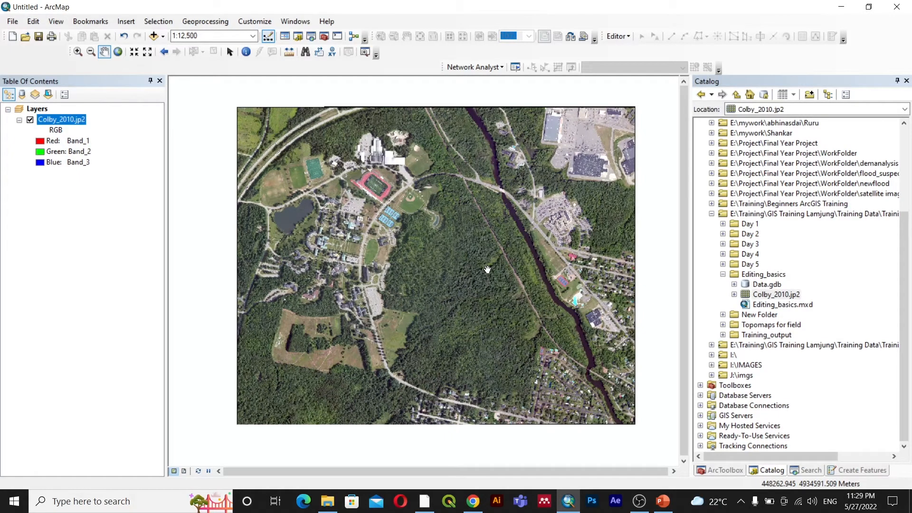
{"action": "scroll", "coordinate": [407, 190], "scroll_direction": "up", "scroll_amount": 2}
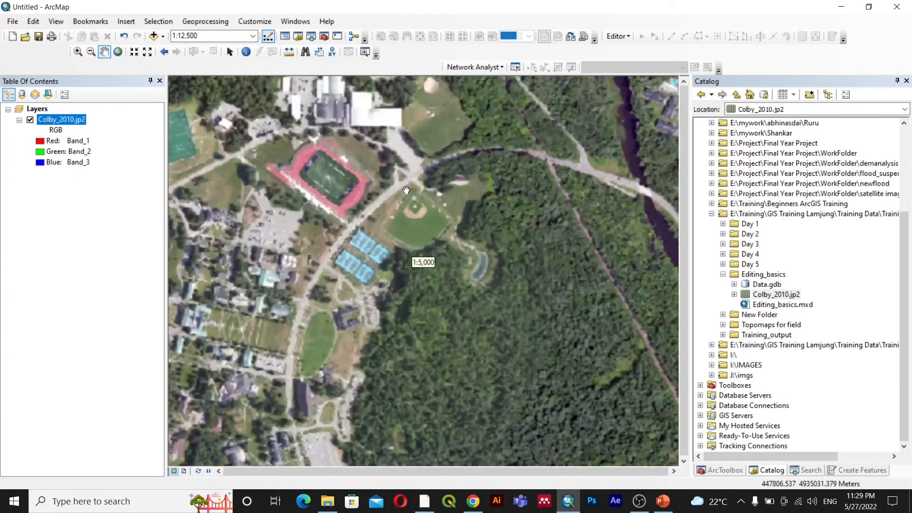
{"action": "scroll", "coordinate": [416, 239], "scroll_direction": "up", "scroll_amount": 1}
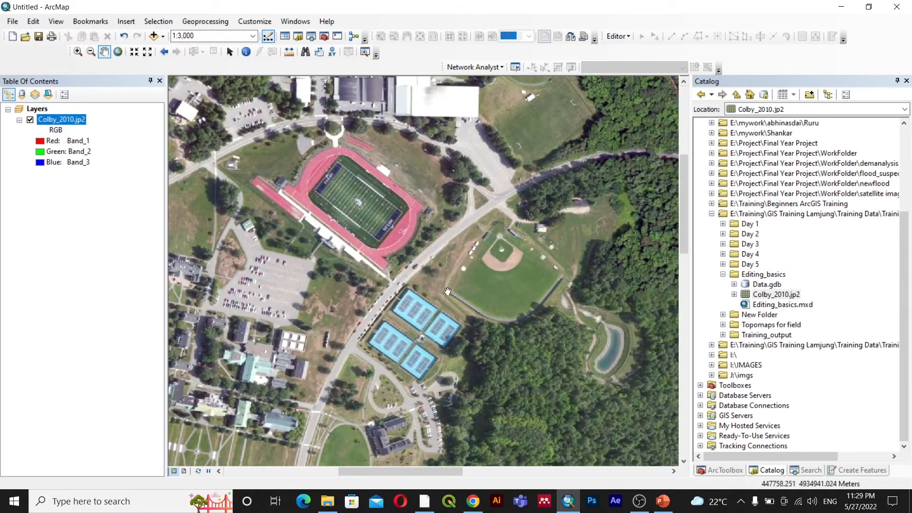
{"action": "left_click_drag", "start_coordinate": [610, 188], "coordinate": [488, 265]}
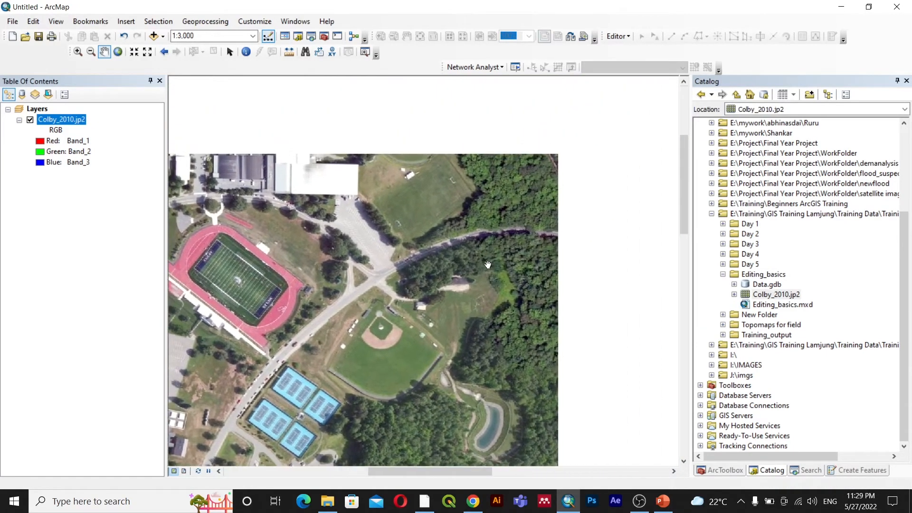
{"action": "left_click_drag", "start_coordinate": [372, 301], "coordinate": [499, 270]}
{"action": "left_click_drag", "start_coordinate": [421, 330], "coordinate": [525, 244]}
{"action": "left_click_drag", "start_coordinate": [389, 316], "coordinate": [482, 217]}
{"action": "left_click_drag", "start_coordinate": [481, 369], "coordinate": [459, 305]}
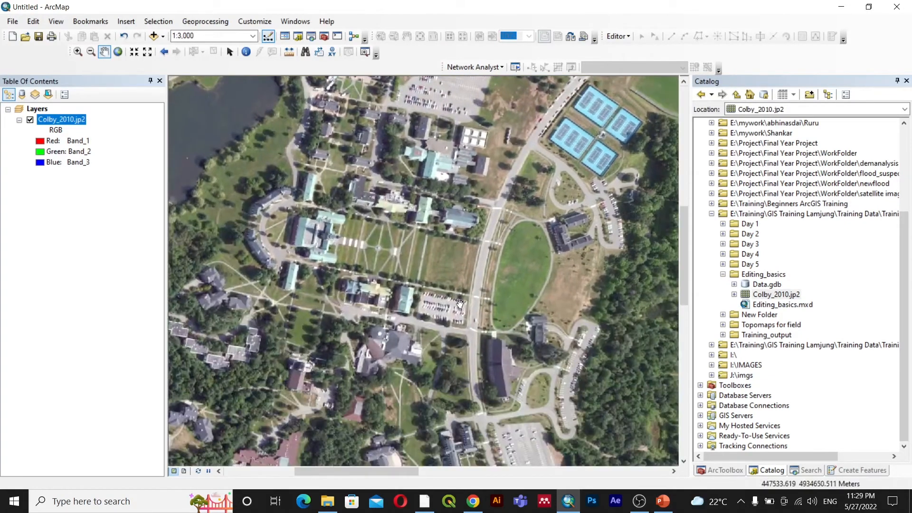
{"action": "scroll", "coordinate": [459, 305], "scroll_direction": "up", "scroll_amount": 3}
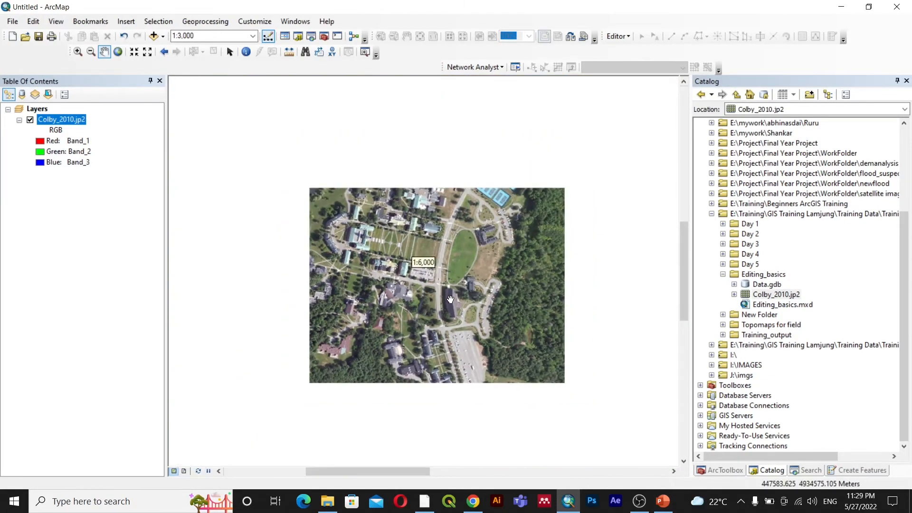
{"action": "scroll", "coordinate": [428, 248], "scroll_direction": "up", "scroll_amount": 2}
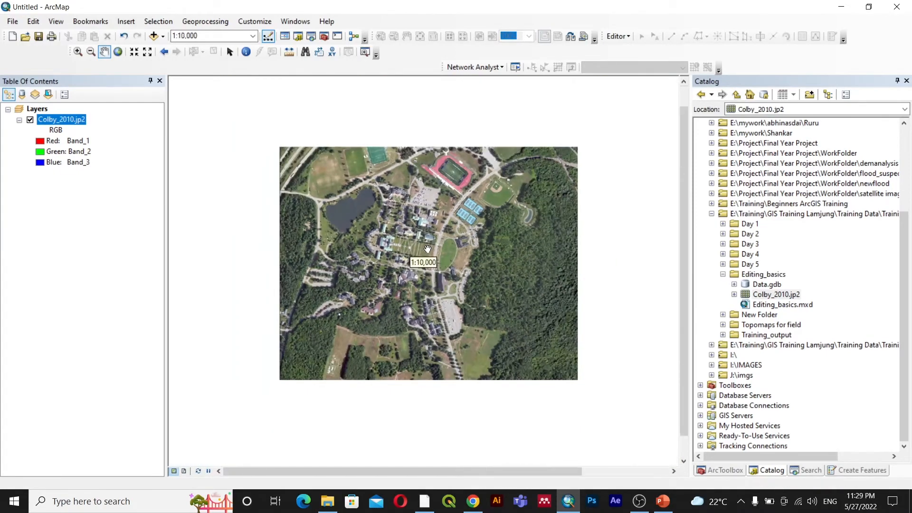
{"action": "scroll", "coordinate": [475, 256], "scroll_direction": "up", "scroll_amount": 1}
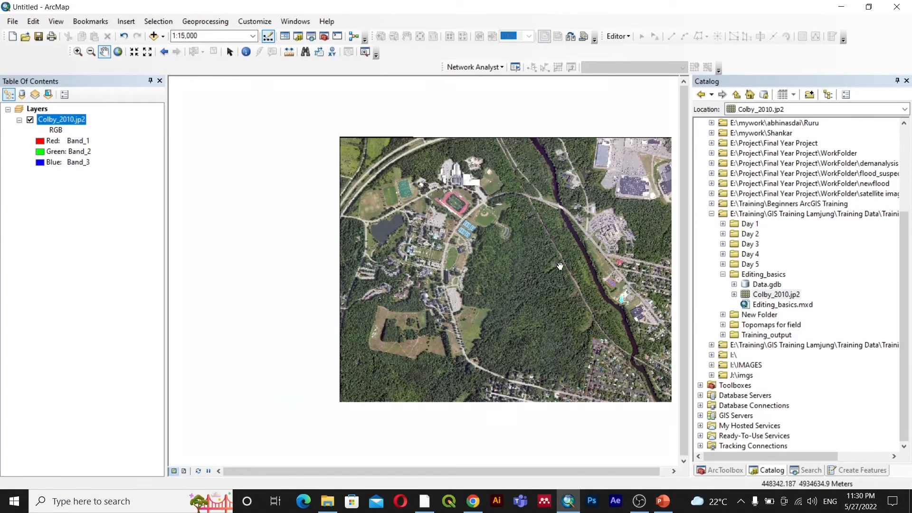
{"action": "left_click_drag", "start_coordinate": [560, 266], "coordinate": [489, 270]}
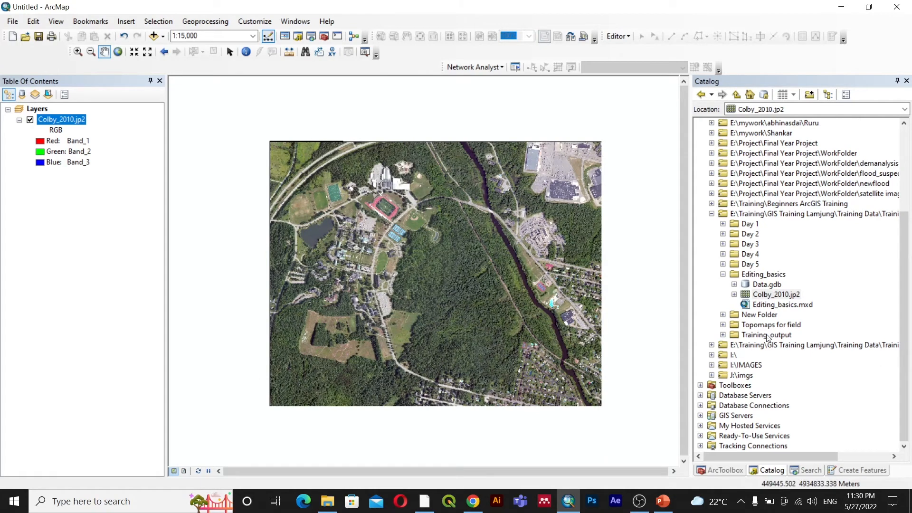
Step: Create a new folder inside the Training_output folder and keep its default name
{"action": "left_click", "coordinate": [723, 335]}
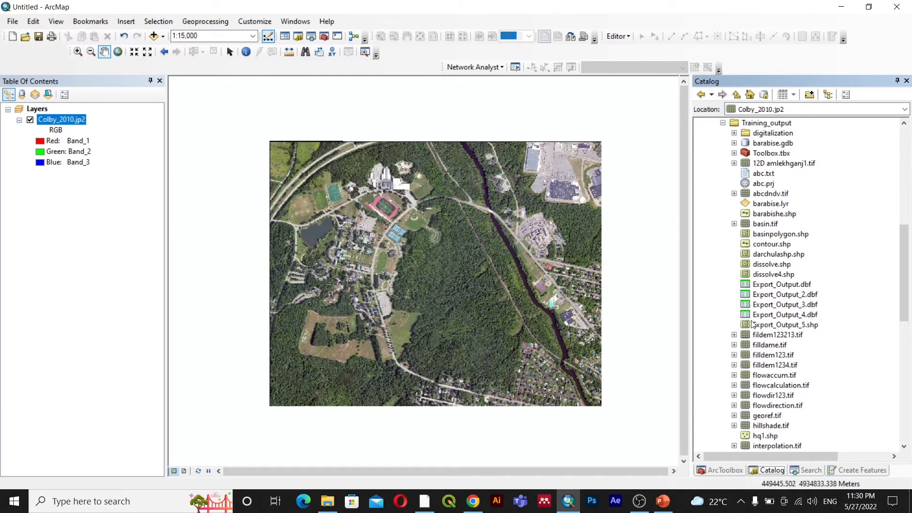
{"action": "scroll", "coordinate": [751, 324], "scroll_direction": "up", "scroll_amount": 1}
{"action": "left_click", "coordinate": [766, 153]}
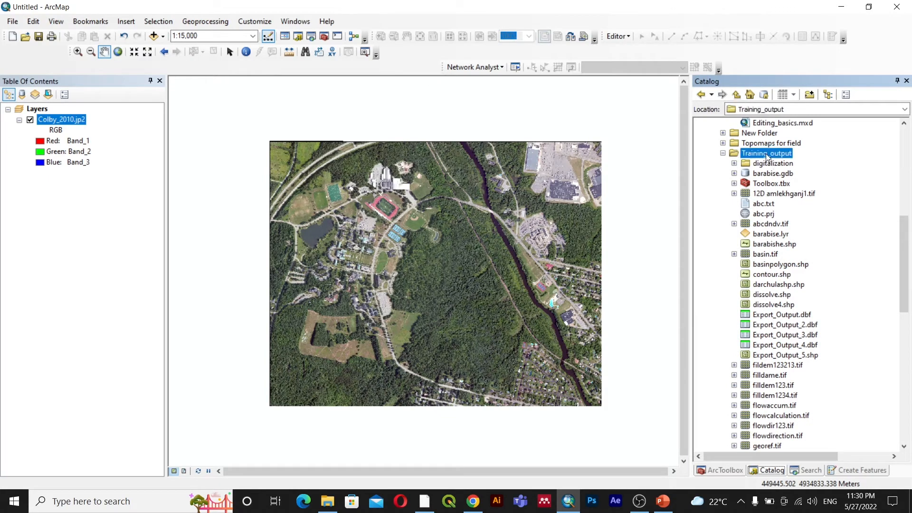
{"action": "right_click", "coordinate": [767, 153]}
{"action": "mouse_move", "coordinate": [803, 231]}
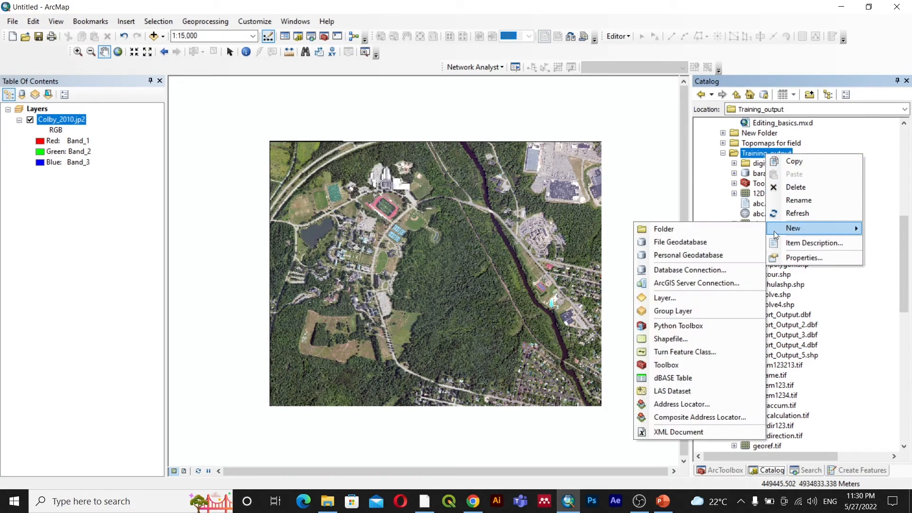
{"action": "left_click", "coordinate": [722, 229]}
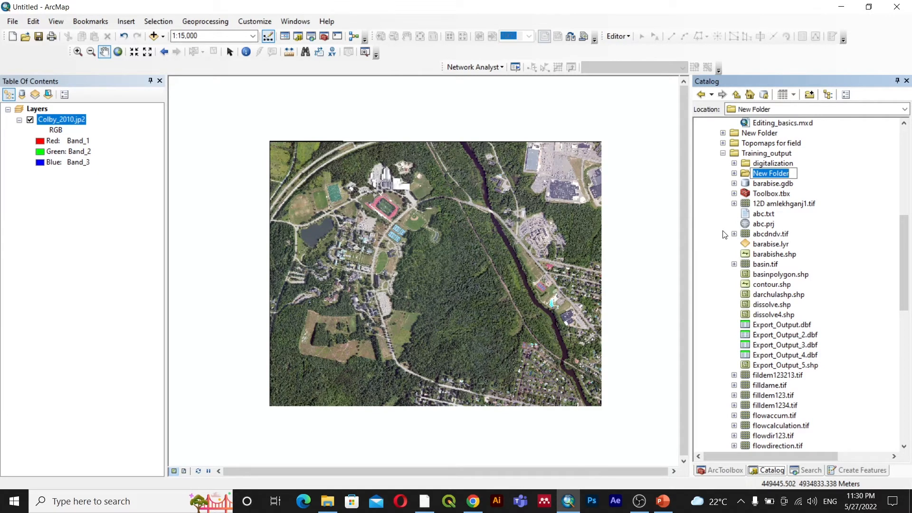
{"action": "scroll", "coordinate": [774, 256], "scroll_direction": "up", "scroll_amount": 5}
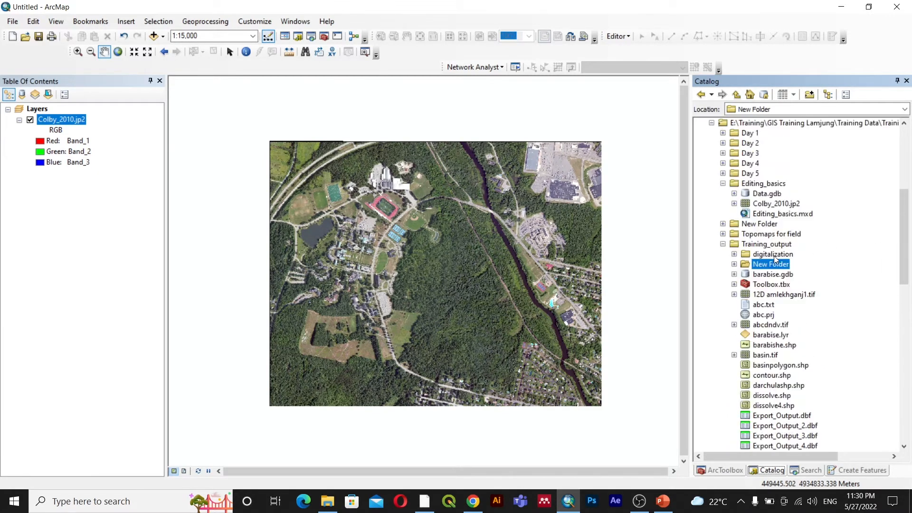
{"action": "scroll", "coordinate": [776, 259], "scroll_direction": "up", "scroll_amount": 3}
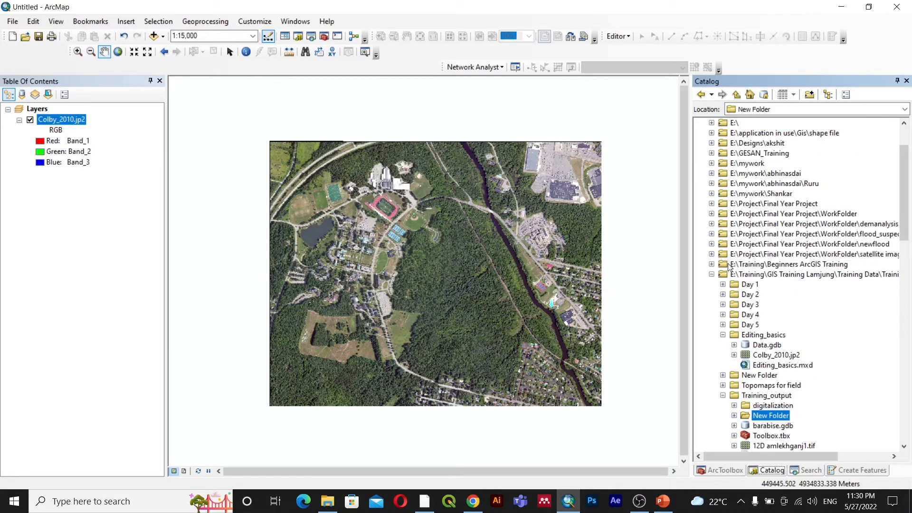
Step: Collapse the expanded GIS Training Lamjung folder connection in the Catalog tree
{"action": "left_click", "coordinate": [711, 275]}
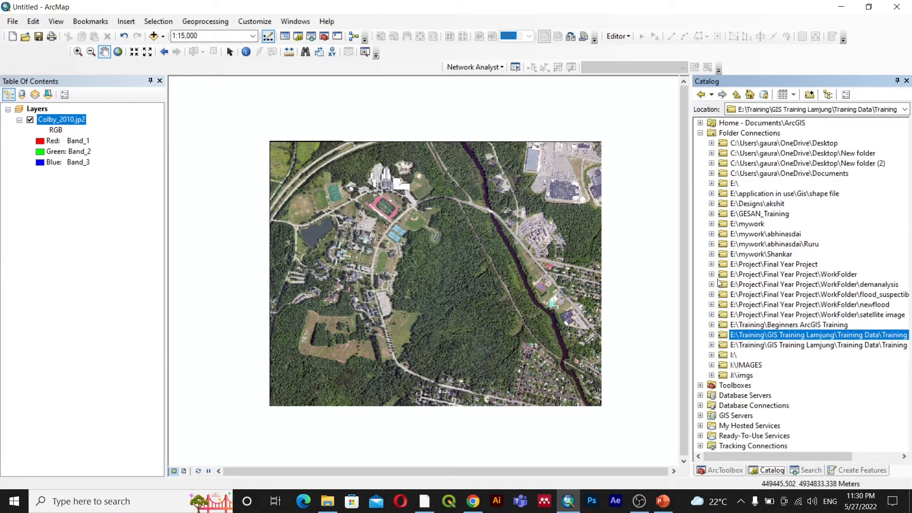
{"action": "scroll", "coordinate": [766, 374], "scroll_direction": "right", "scroll_amount": 3}
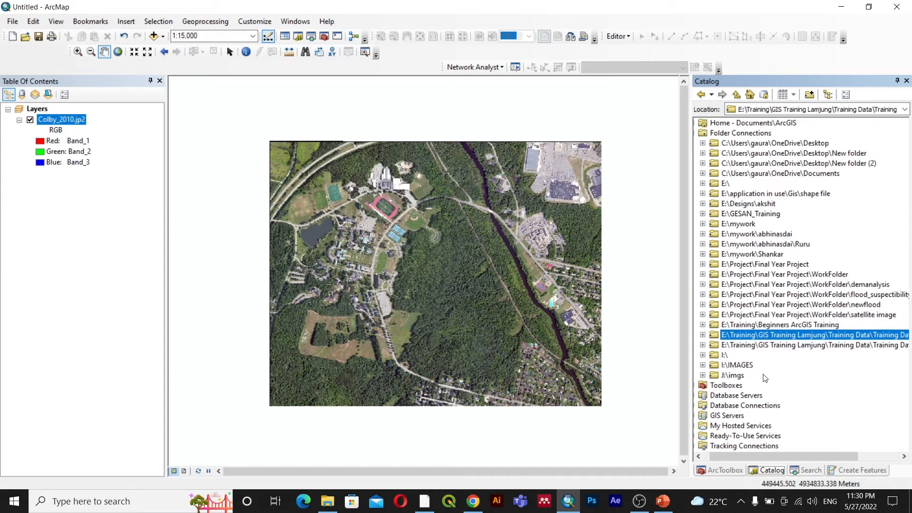
{"action": "scroll", "coordinate": [764, 373], "scroll_direction": "right", "scroll_amount": 1}
{"action": "scroll", "coordinate": [766, 370], "scroll_direction": "left", "scroll_amount": 4}
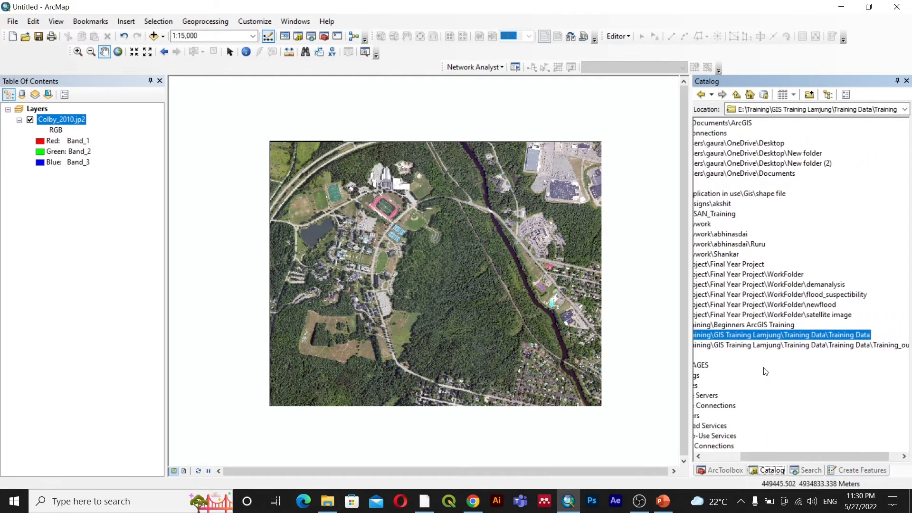
{"action": "scroll", "coordinate": [767, 368], "scroll_direction": "left", "scroll_amount": 1}
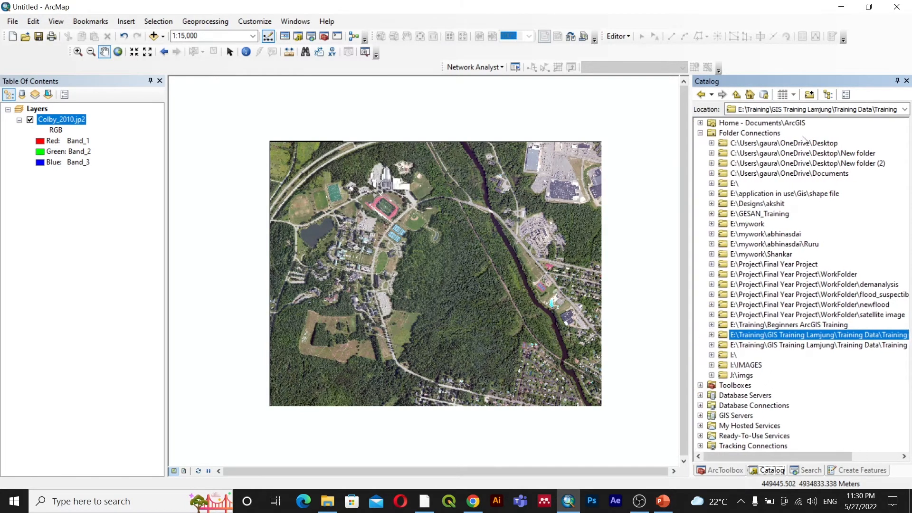
Step: Connect the catalog to the Beginners ArcGIS Training folder inside the Training folder on the E: drive
{"action": "left_click", "coordinate": [813, 94]}
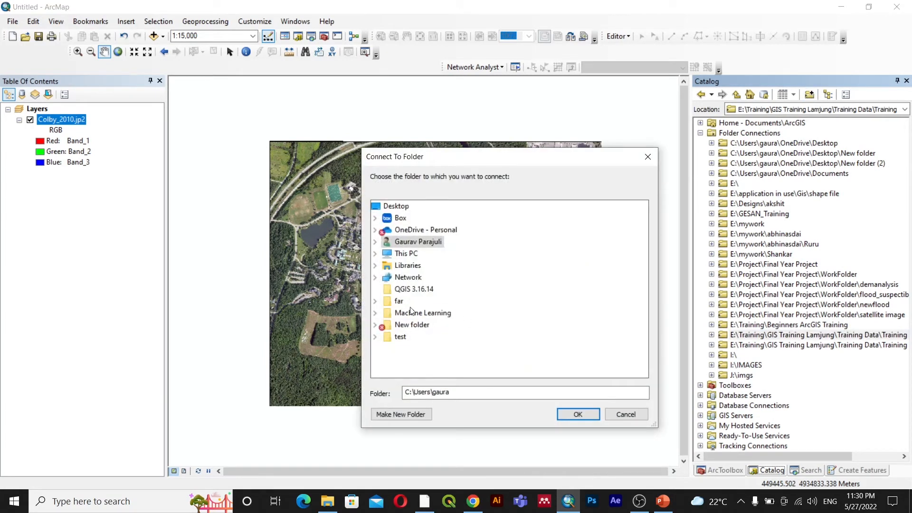
{"action": "double_click", "coordinate": [406, 256]}
{"action": "scroll", "coordinate": [417, 314], "scroll_direction": "down", "scroll_amount": 2}
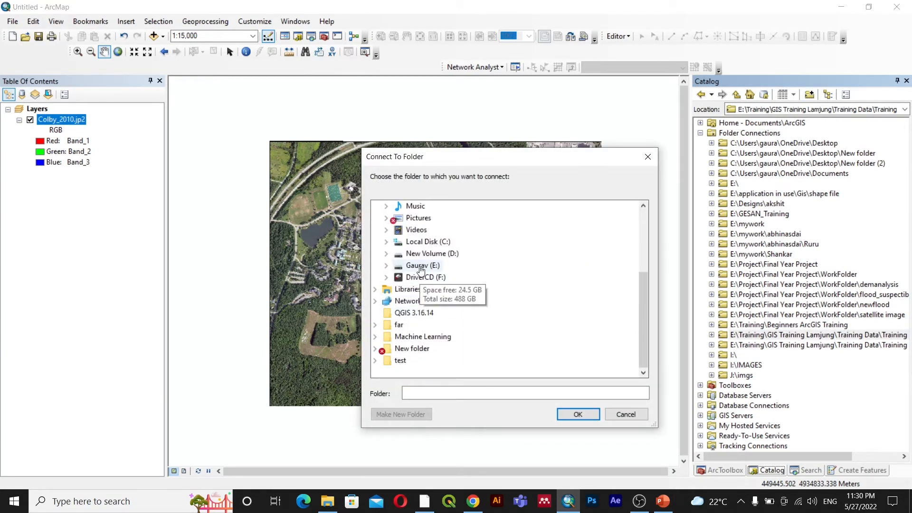
{"action": "double_click", "coordinate": [414, 271]}
{"action": "scroll", "coordinate": [426, 285], "scroll_direction": "down", "scroll_amount": 1}
{"action": "double_click", "coordinate": [430, 312]}
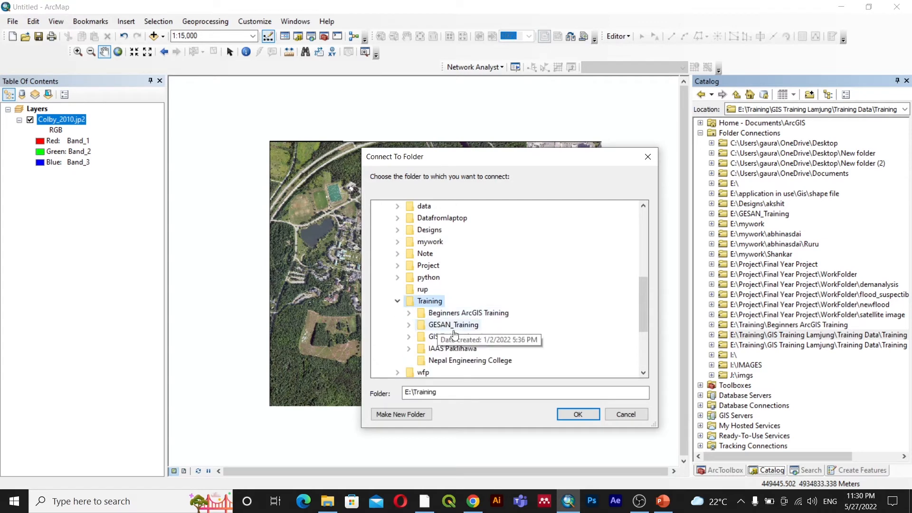
{"action": "double_click", "coordinate": [454, 314]}
{"action": "left_click", "coordinate": [578, 414]}
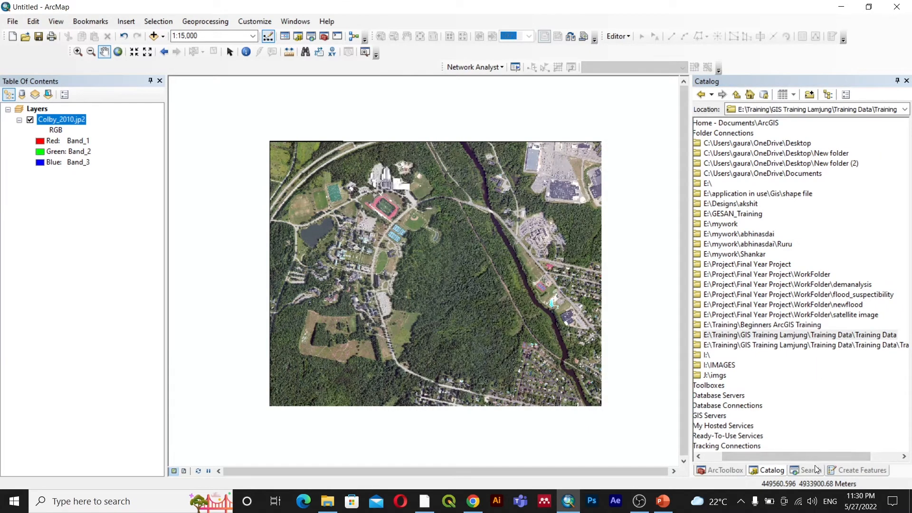
Step: Expand the Beginners ArcGIS Training connection down to the subfolders of Training Data
{"action": "left_click_drag", "start_coordinate": [817, 455], "coordinate": [792, 454]}
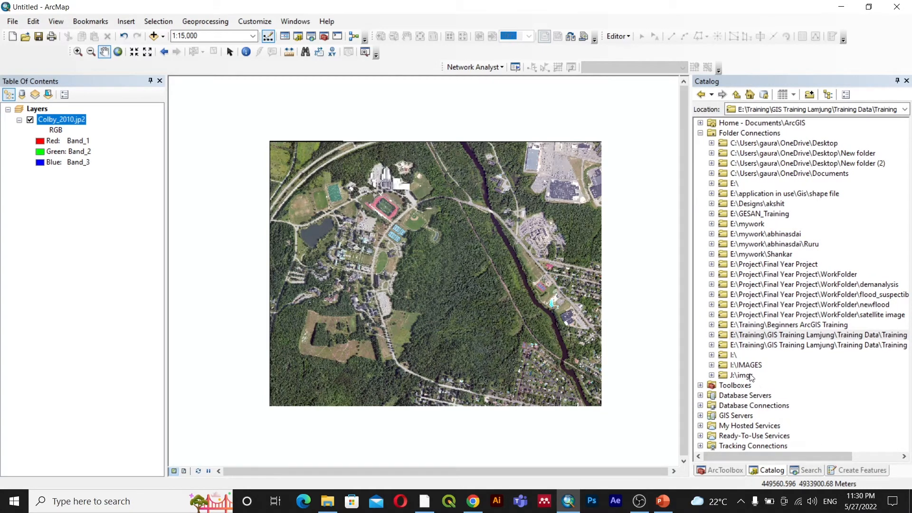
{"action": "scroll", "coordinate": [754, 356], "scroll_direction": "right", "scroll_amount": 3}
{"action": "scroll", "coordinate": [754, 349], "scroll_direction": "left", "scroll_amount": 3}
{"action": "left_click", "coordinate": [712, 324]}
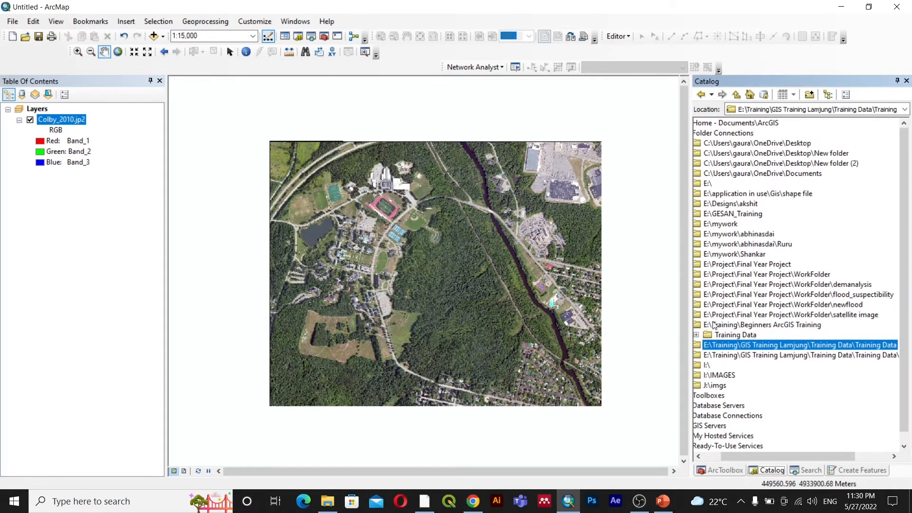
{"action": "left_click_drag", "start_coordinate": [760, 457], "coordinate": [739, 456]}
{"action": "left_click", "coordinate": [722, 335]}
{"action": "scroll", "coordinate": [760, 332], "scroll_direction": "down", "scroll_amount": 2}
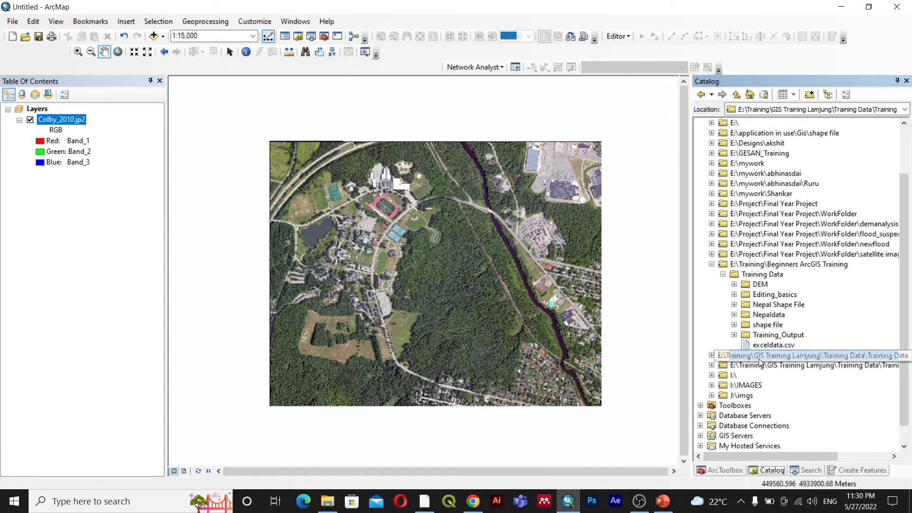
Step: Create a folder named Digitization inside the Training_Output folder
{"action": "left_click", "coordinate": [784, 331]}
{"action": "right_click", "coordinate": [785, 331]}
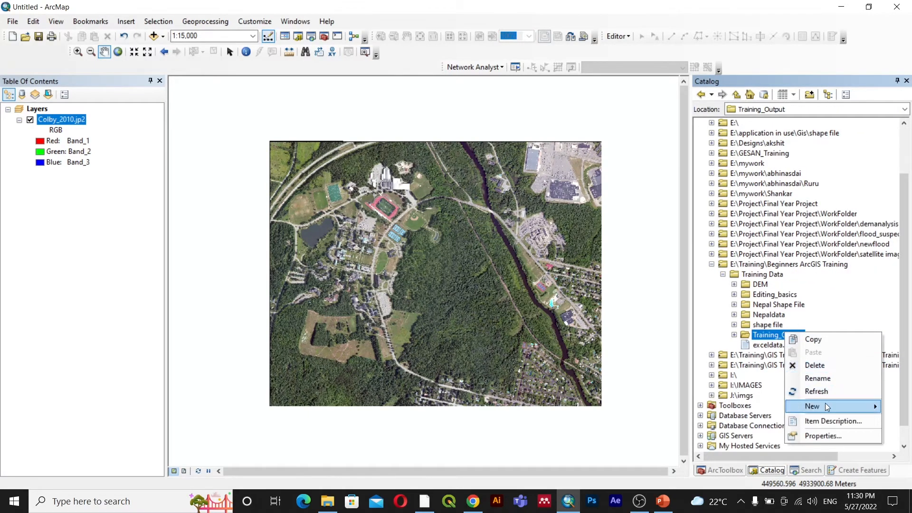
{"action": "mouse_move", "coordinate": [825, 404]}
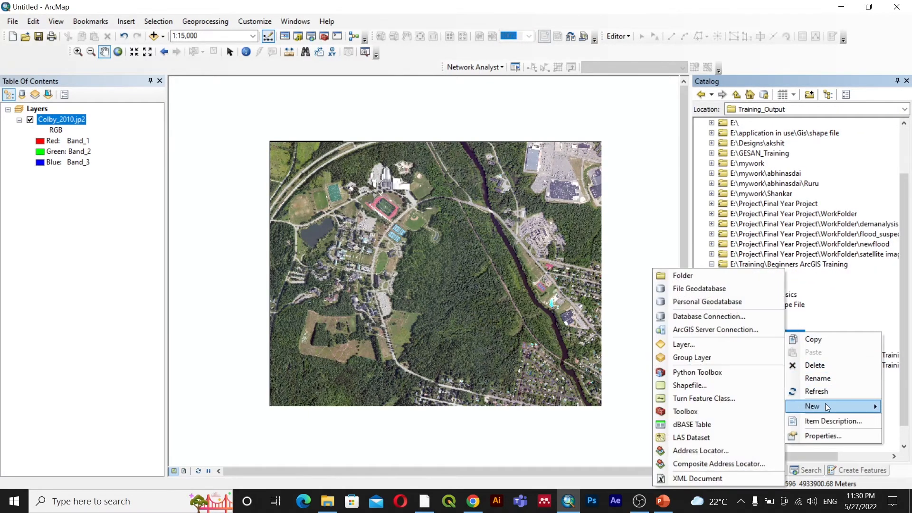
{"action": "left_click", "coordinate": [689, 278]}
{"action": "type", "text": "Di"}
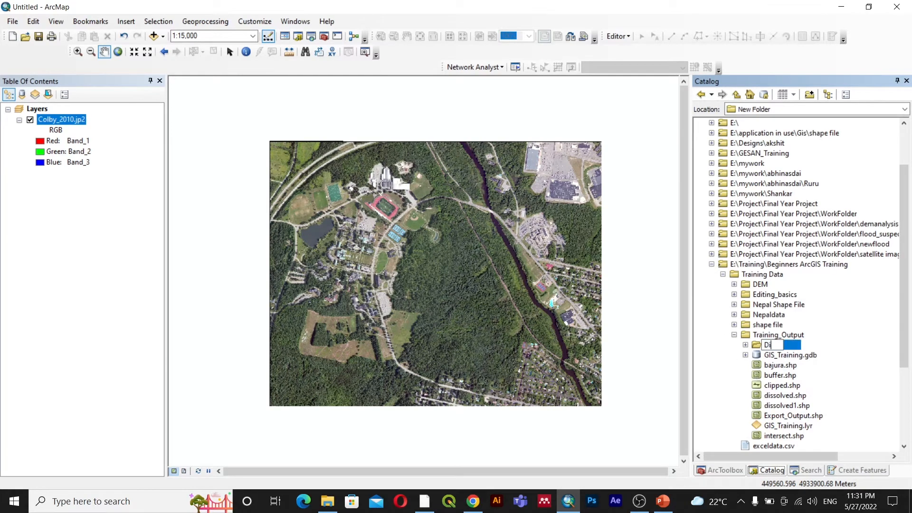
{"action": "type", "text": "gitization"}
{"action": "key", "text": "Return"}
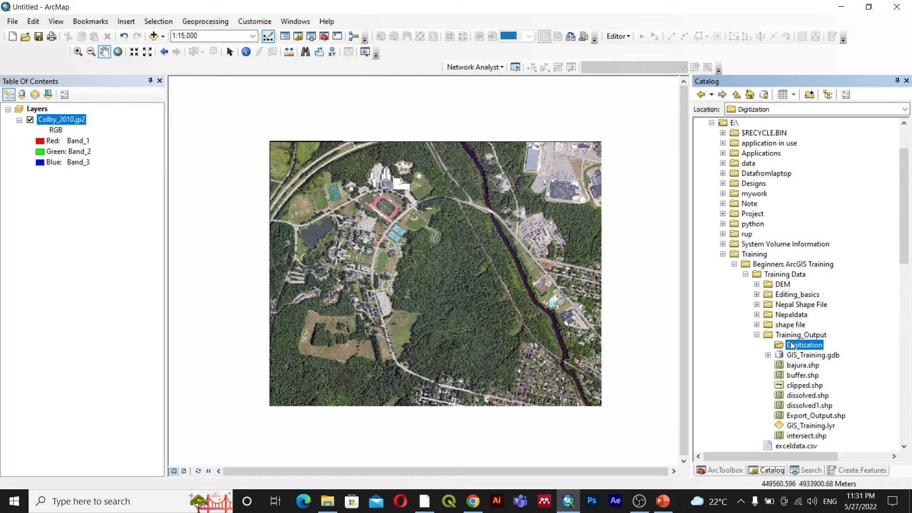
{"action": "right_click", "coordinate": [792, 345]}
{"action": "mouse_move", "coordinate": [821, 416]}
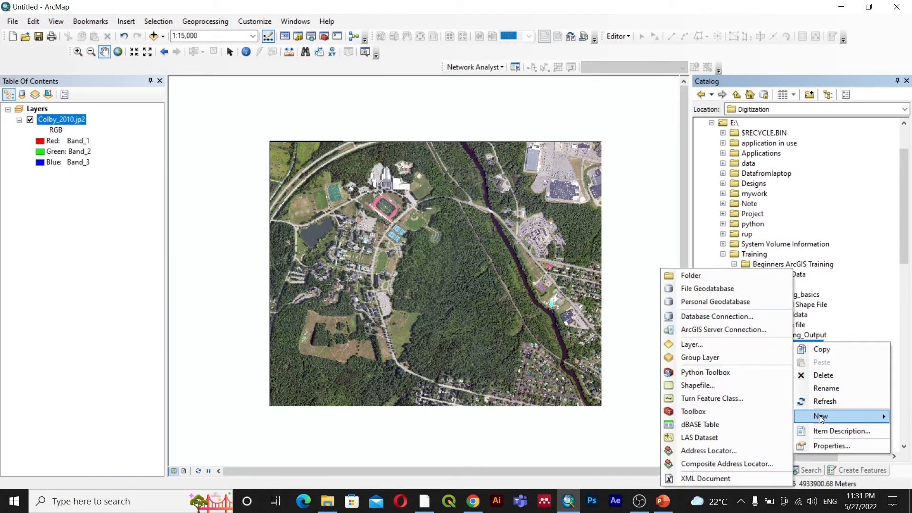
{"action": "left_click", "coordinate": [741, 386]}
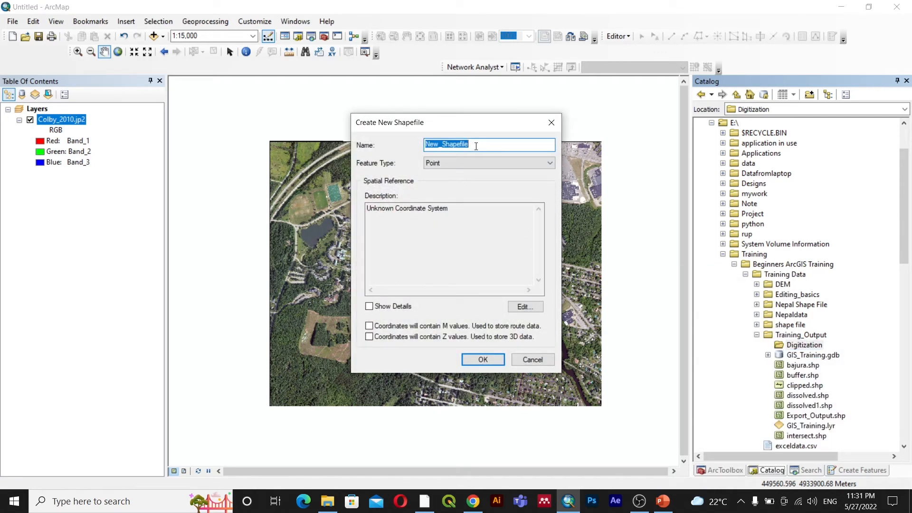
{"action": "type", "text": "PPlace Name"}
{"action": "left_click", "coordinate": [524, 307]}
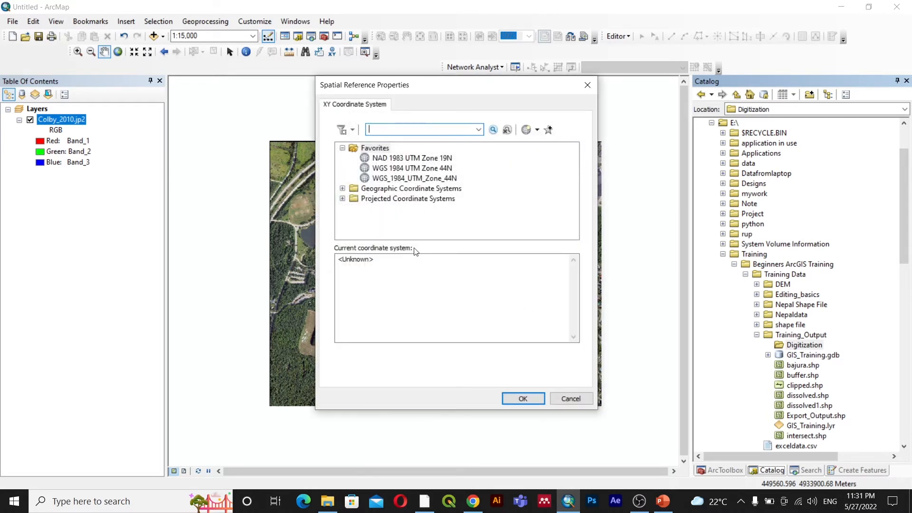
{"action": "left_click_drag", "start_coordinate": [406, 86], "coordinate": [597, 119]}
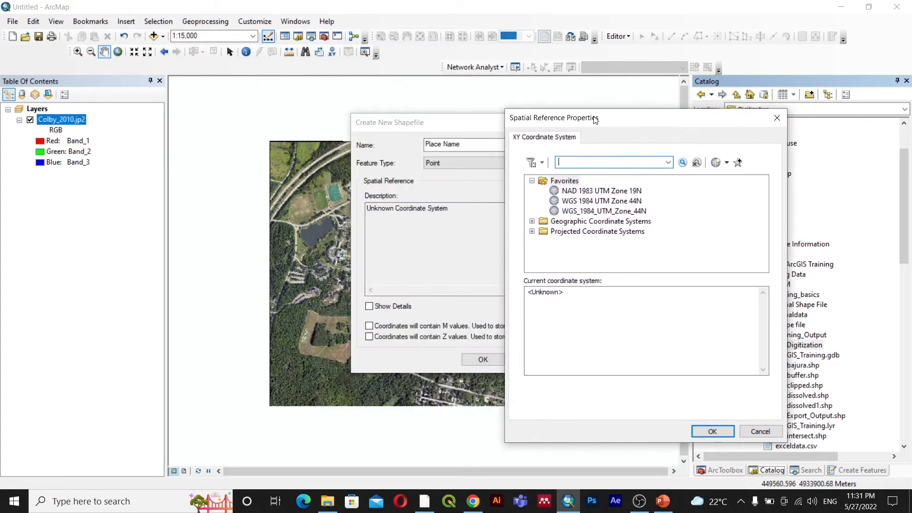
{"action": "left_click", "coordinate": [593, 211]}
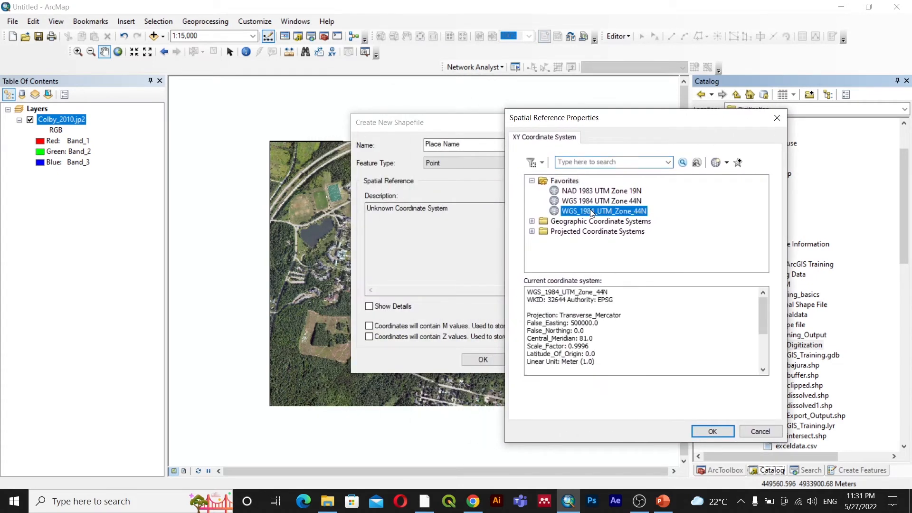
{"action": "left_click_drag", "start_coordinate": [589, 119], "coordinate": [525, 130]}
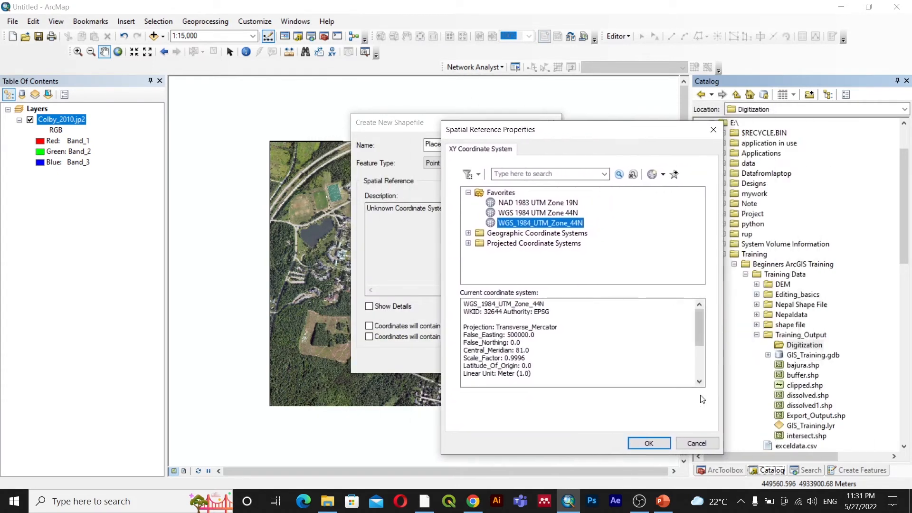
{"action": "left_click", "coordinate": [696, 444]}
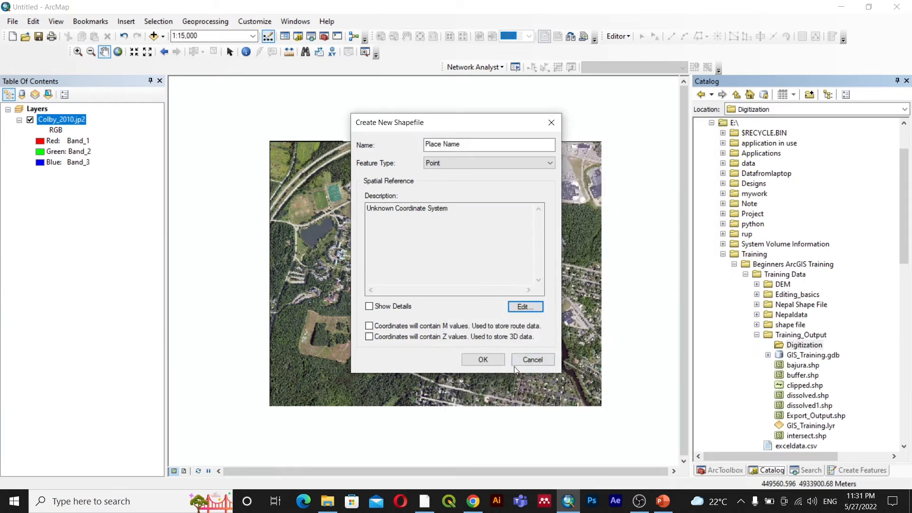
{"action": "left_click", "coordinate": [532, 360]}
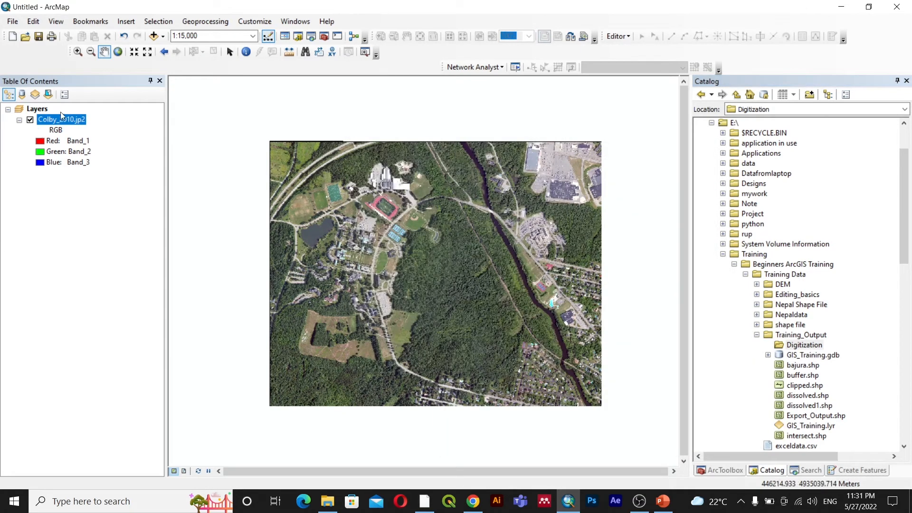
Step: Copy the XY coordinate system name from the source properties of the Colby_2010.jp2 layer
{"action": "right_click", "coordinate": [61, 112]}
{"action": "right_click", "coordinate": [44, 121]}
{"action": "left_click", "coordinate": [73, 295]}
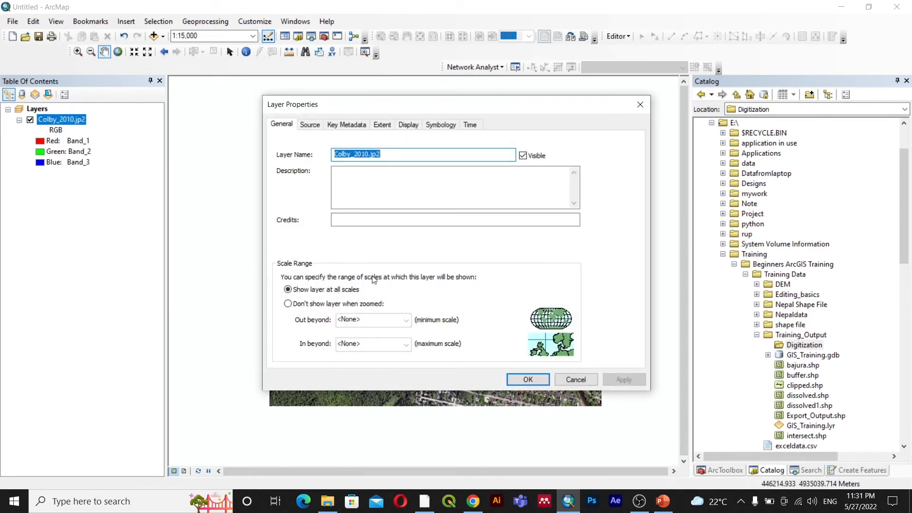
{"action": "left_click", "coordinate": [309, 126]}
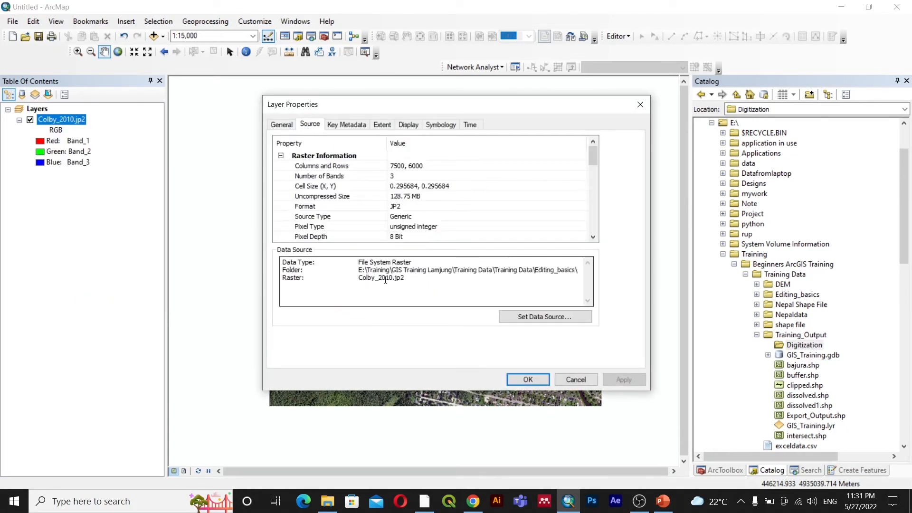
{"action": "scroll", "coordinate": [414, 191], "scroll_direction": "down", "scroll_amount": 7}
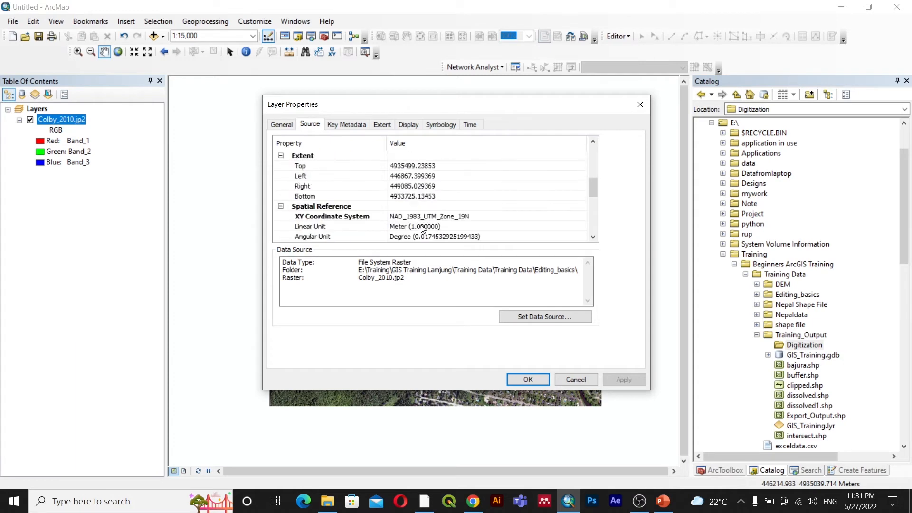
{"action": "left_click", "coordinate": [405, 157]}
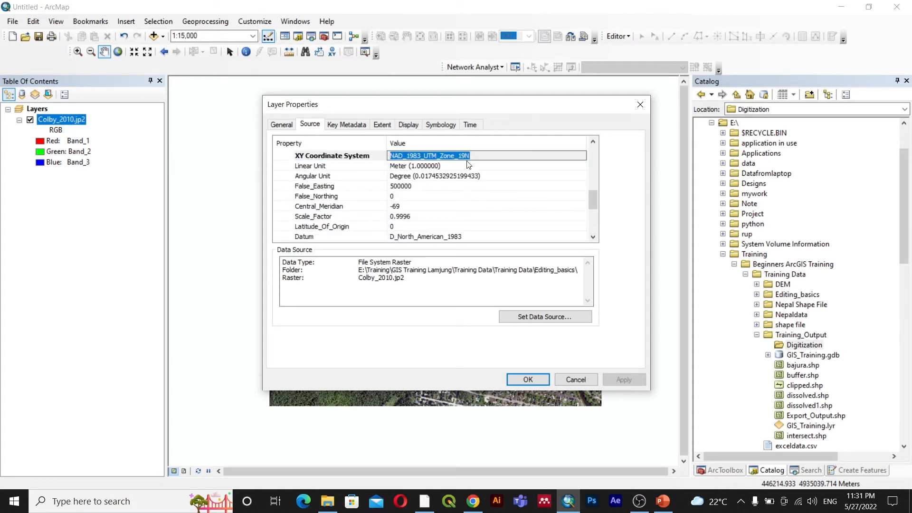
{"action": "left_click_drag", "start_coordinate": [471, 155], "coordinate": [387, 158]}
{"action": "key", "text": "ctrl+c"}
{"action": "left_click", "coordinate": [574, 383]}
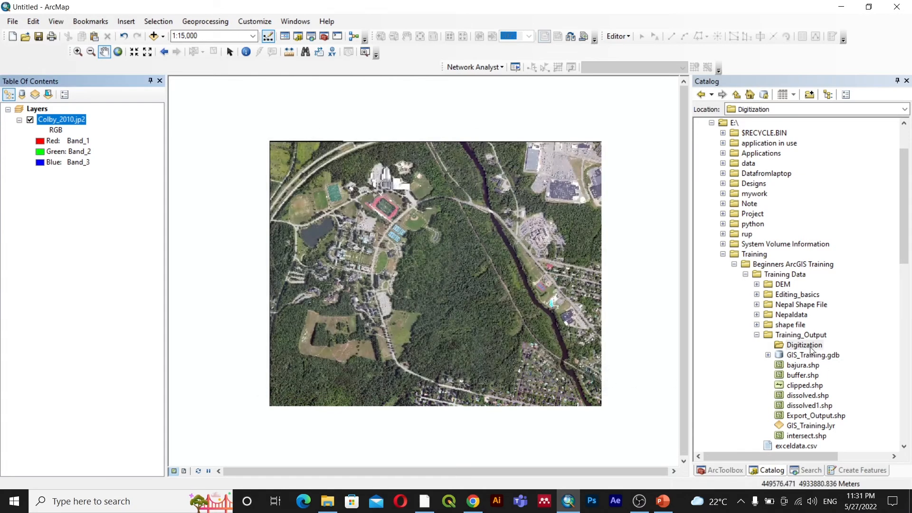
Step: Start a new point shapefile named Place in the Digitization folder
{"action": "right_click", "coordinate": [811, 348]}
{"action": "mouse_move", "coordinate": [842, 419]}
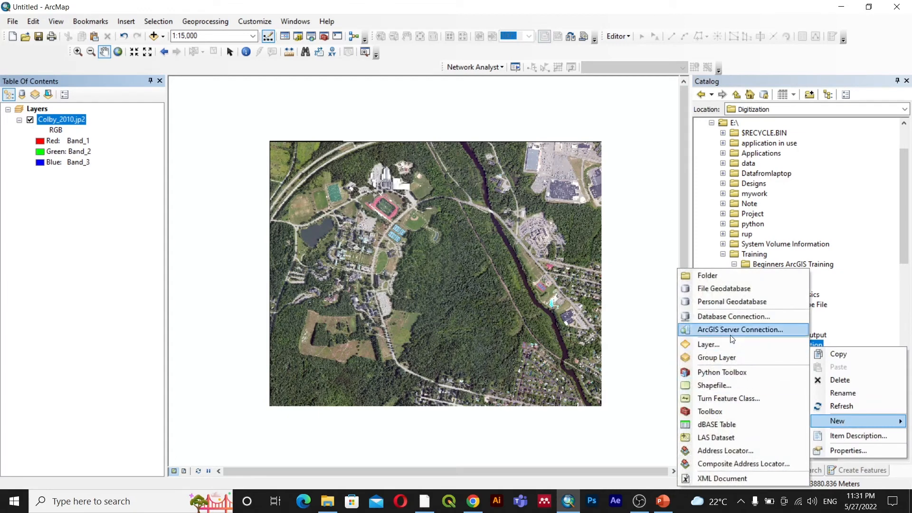
{"action": "left_click", "coordinate": [714, 386]}
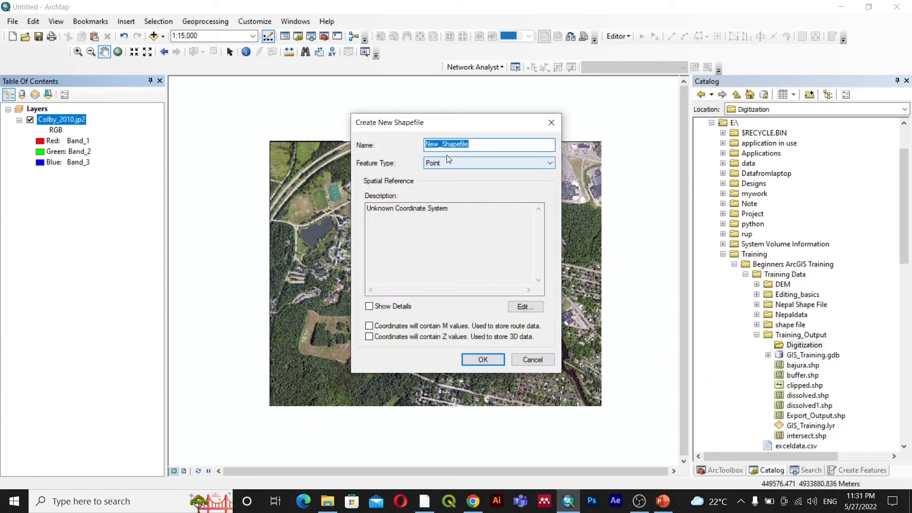
{"action": "type", "text": "Place"}
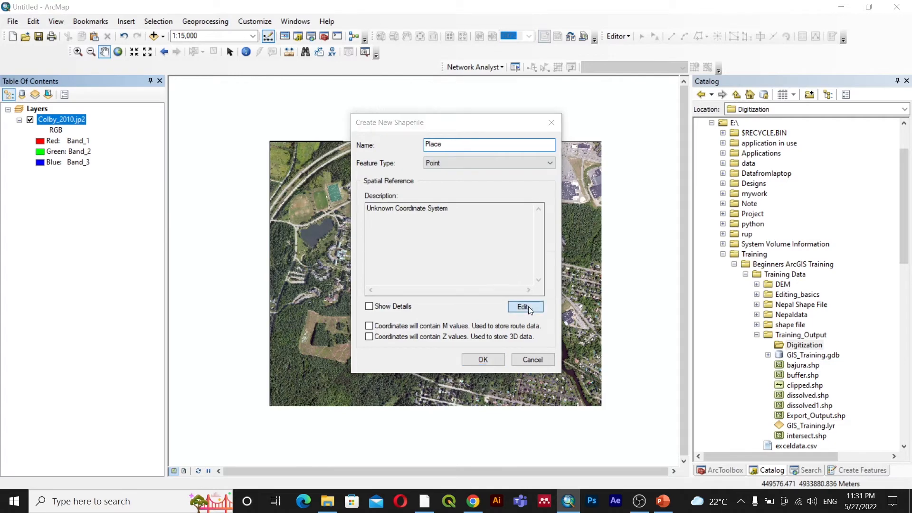
Step: Find NAD_1983_UTM_Zone_19N with the copied name and assign it as the new shapefile's coordinate system
{"action": "left_click", "coordinate": [526, 306]}
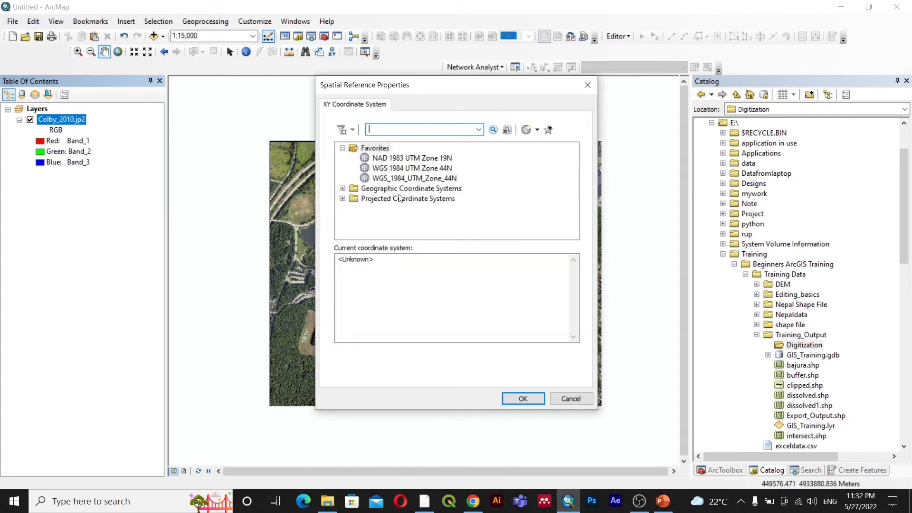
{"action": "key", "text": "ctrl+v"}
{"action": "key", "text": "Return"}
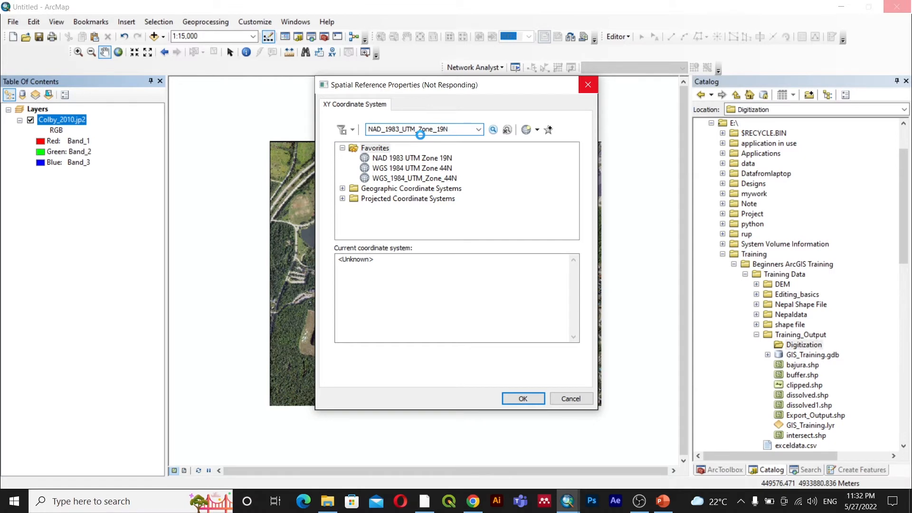
{"action": "left_click", "coordinate": [413, 171]}
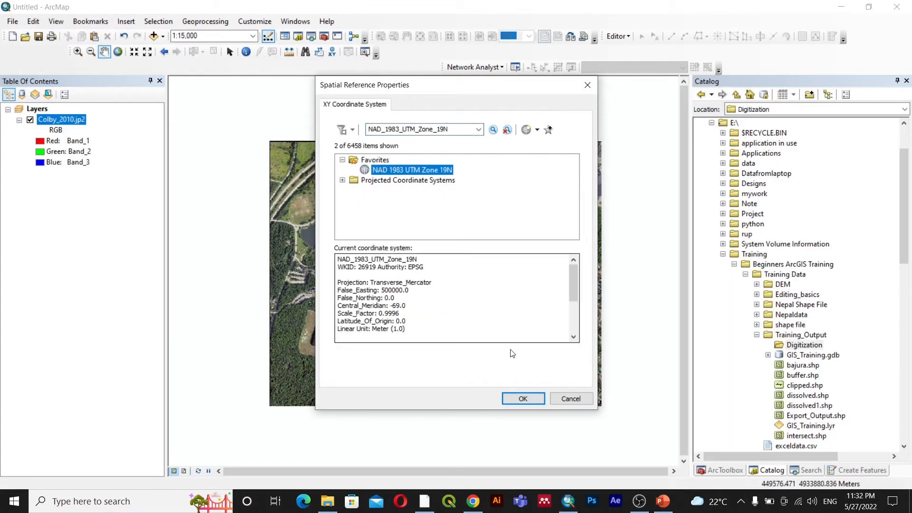
{"action": "left_click", "coordinate": [523, 399]}
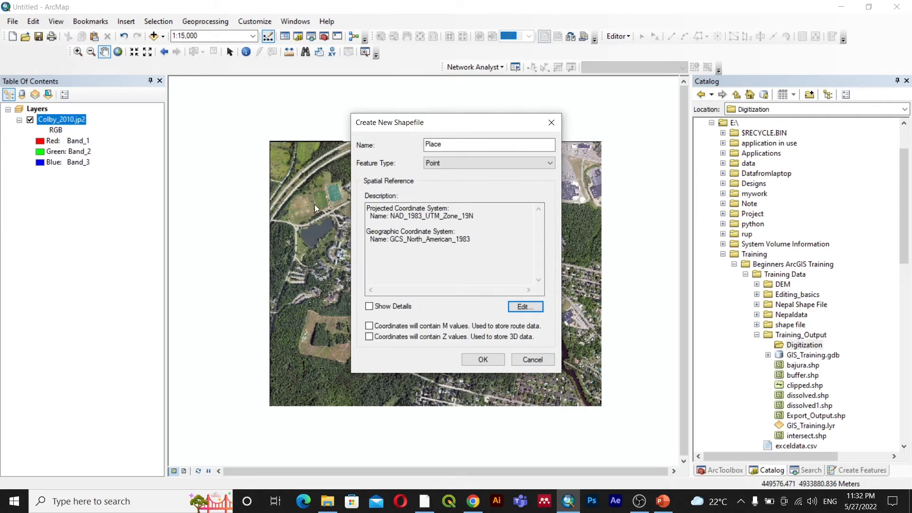
Step: Finish creating the Place shapefile and start a new polygon shapefile named Forest in the Digitization folder
{"action": "left_click", "coordinate": [483, 359]}
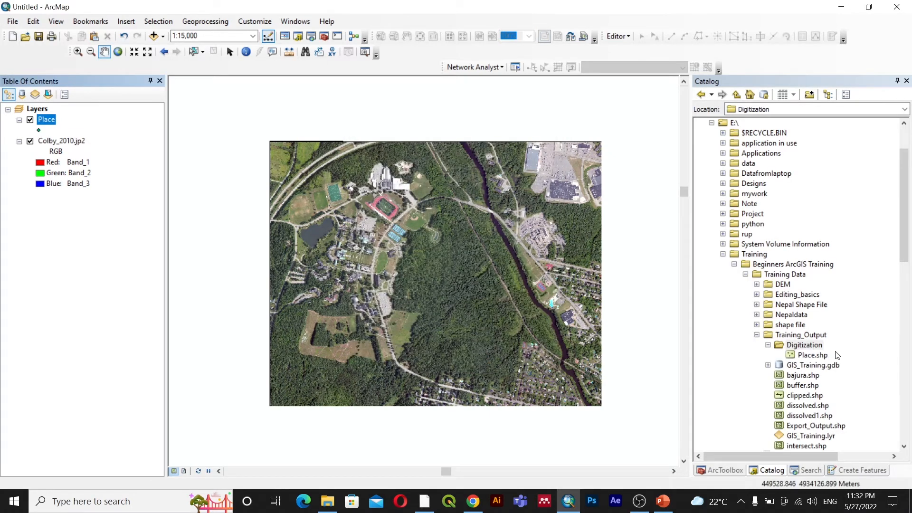
{"action": "scroll", "coordinate": [812, 354], "scroll_direction": "down", "scroll_amount": 1}
{"action": "right_click", "coordinate": [808, 317]}
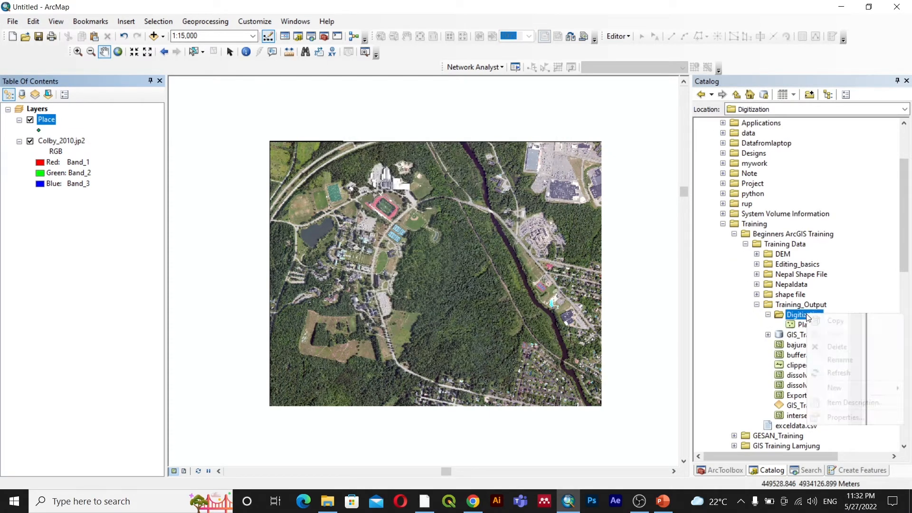
{"action": "mouse_move", "coordinate": [840, 388]}
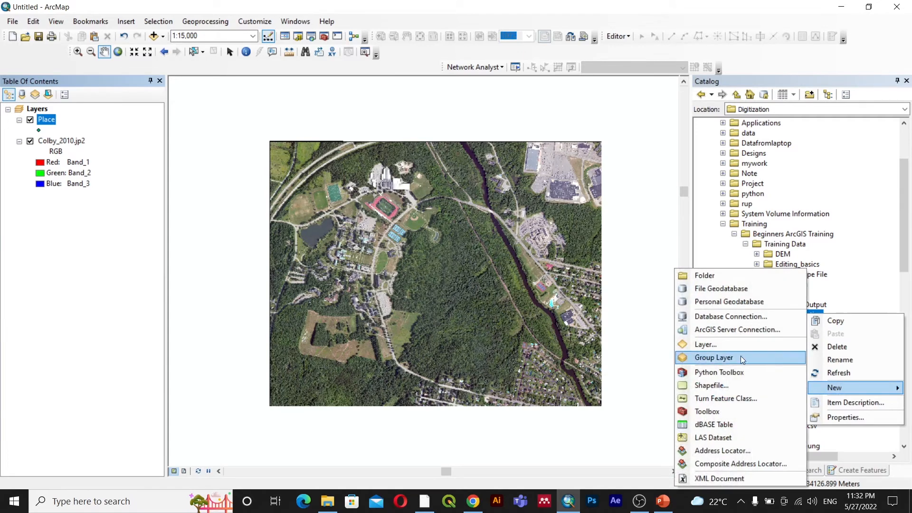
{"action": "left_click", "coordinate": [711, 386]}
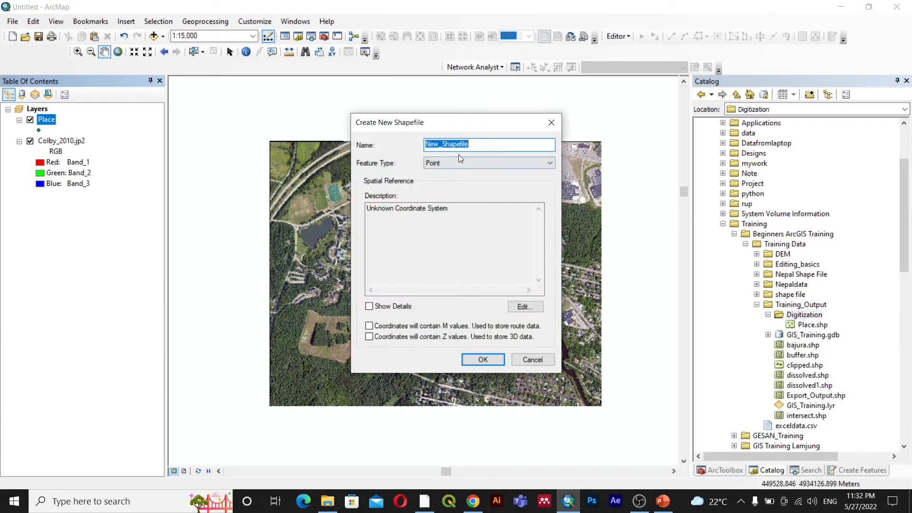
{"action": "type", "text": "Forest"}
{"action": "left_click", "coordinate": [437, 164]}
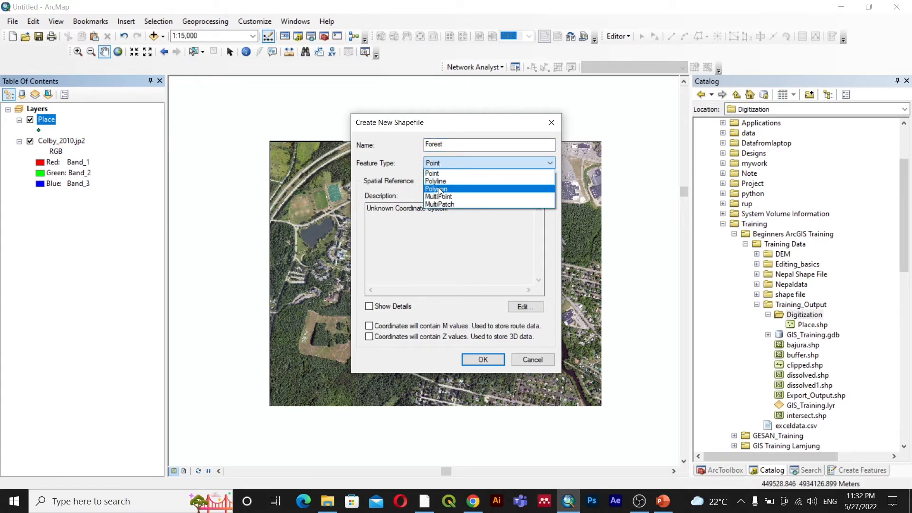
{"action": "left_click", "coordinate": [436, 189]}
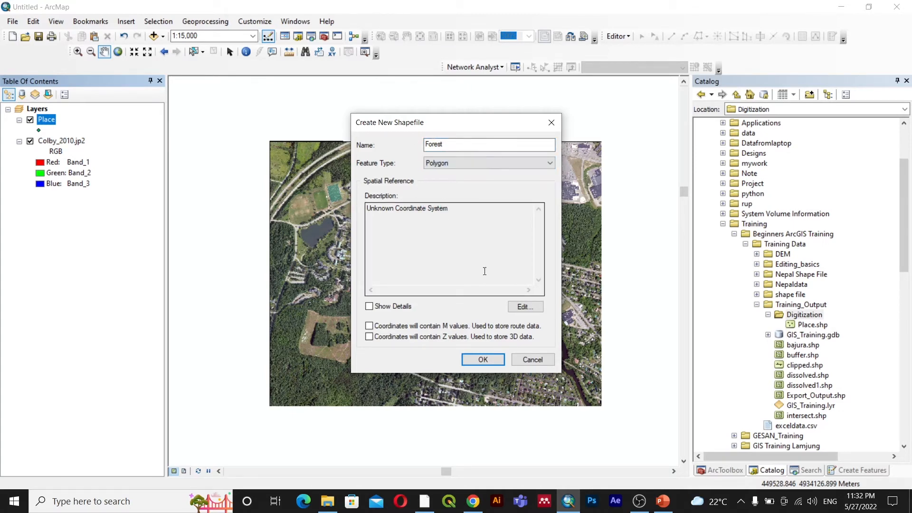
Step: Assign the favorite NAD 1983 UTM Zone 19N coordinate system to the Forest shapefile and create it
{"action": "left_click", "coordinate": [524, 306]}
{"action": "left_click", "coordinate": [413, 159]}
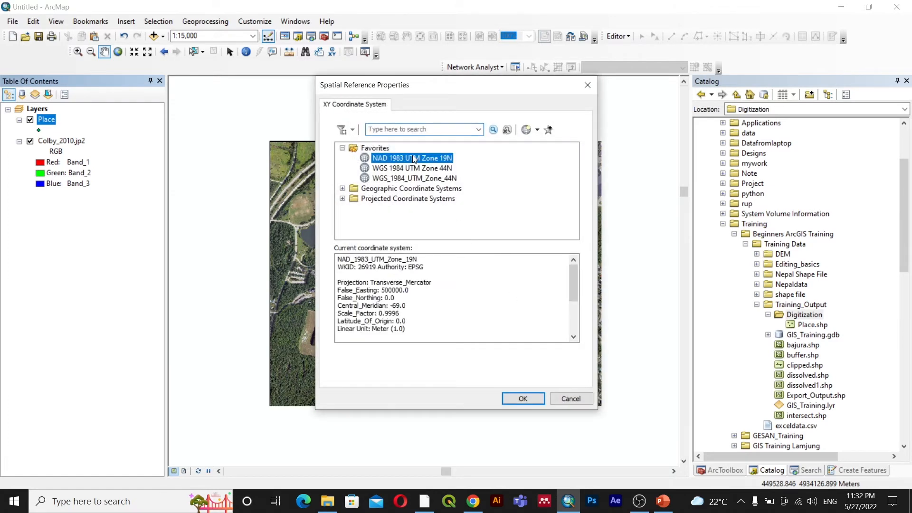
{"action": "left_click", "coordinate": [521, 399]}
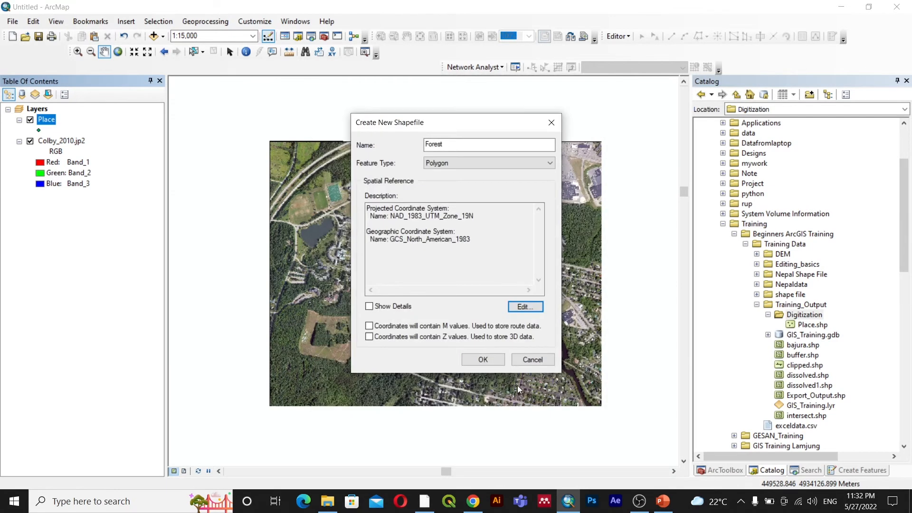
{"action": "left_click", "coordinate": [483, 360]}
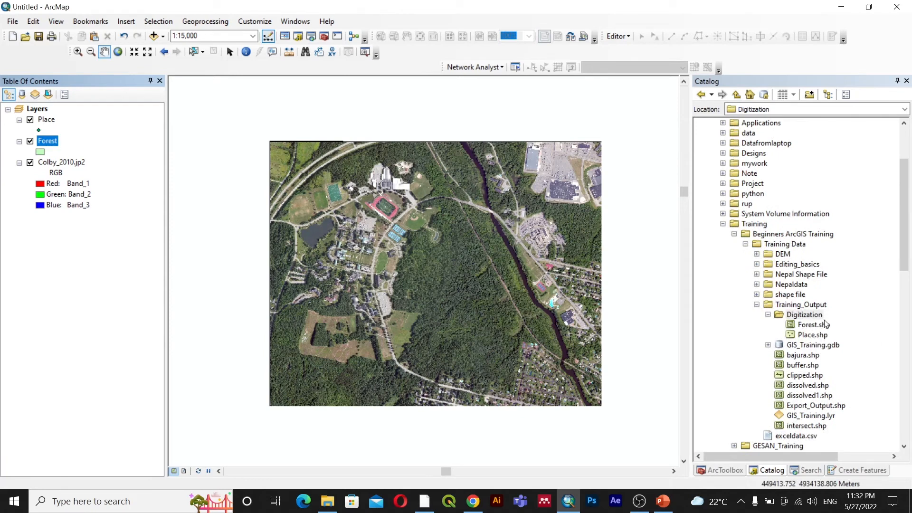
Step: Start another new shapefile in the Digitization folder, named Road with the Polygon feature type
{"action": "right_click", "coordinate": [798, 316]}
{"action": "mouse_move", "coordinate": [837, 389]}
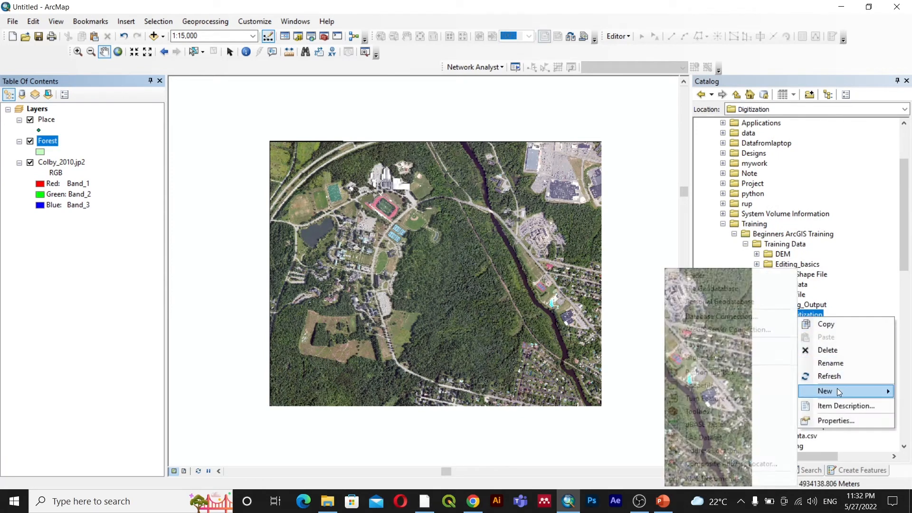
{"action": "left_click", "coordinate": [701, 386]}
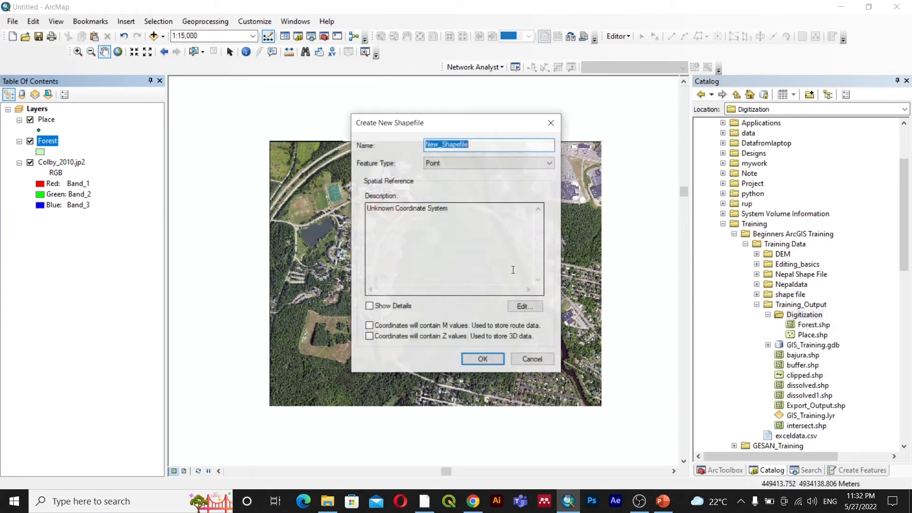
{"action": "type", "text": "Road"}
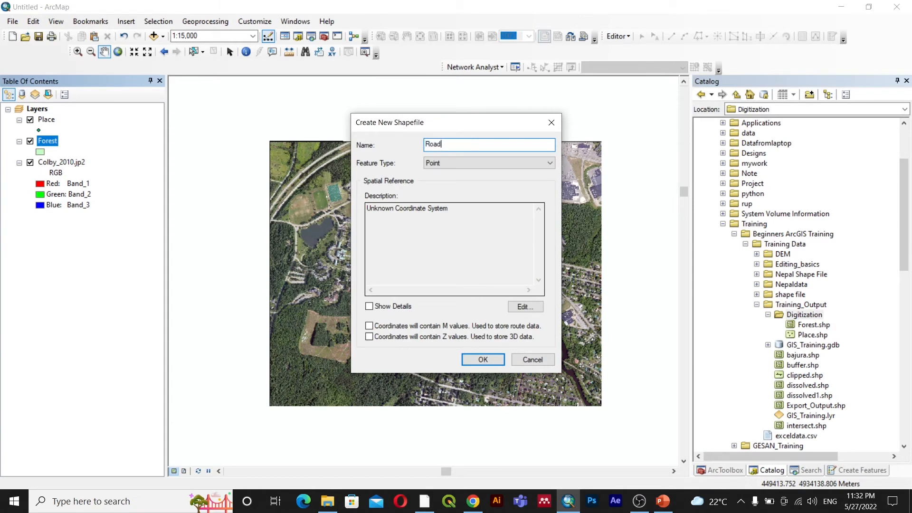
{"action": "left_click", "coordinate": [464, 164]}
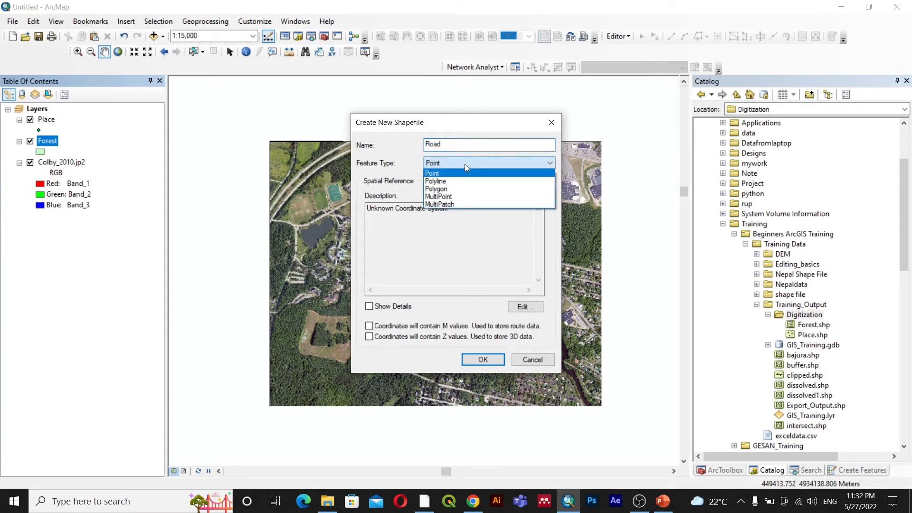
{"action": "left_click", "coordinate": [437, 189]}
Step: Give the Road shapefile the favorite NAD 1983 UTM Zone 19N coordinate system and create it
{"action": "left_click", "coordinate": [524, 307]}
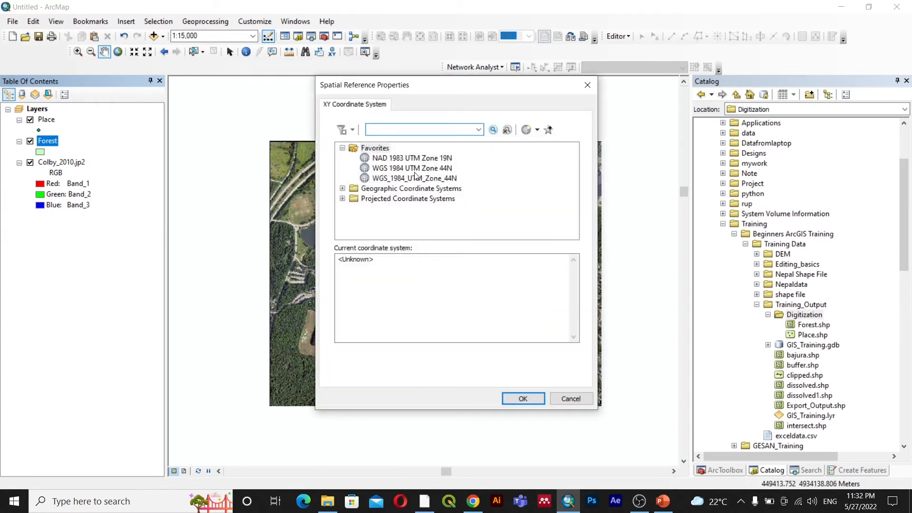
{"action": "left_click", "coordinate": [421, 158]}
{"action": "left_click", "coordinate": [527, 398]}
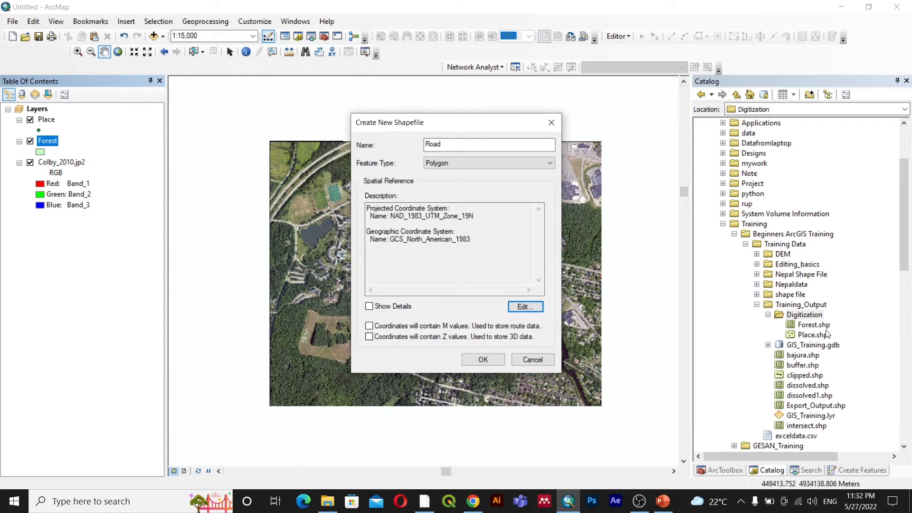
{"action": "left_click", "coordinate": [482, 360]}
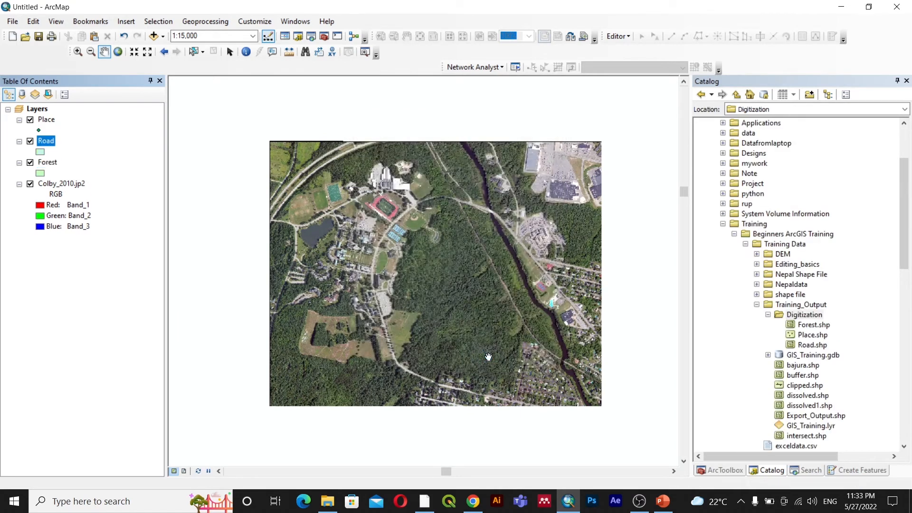
{"action": "left_click", "coordinate": [810, 325]}
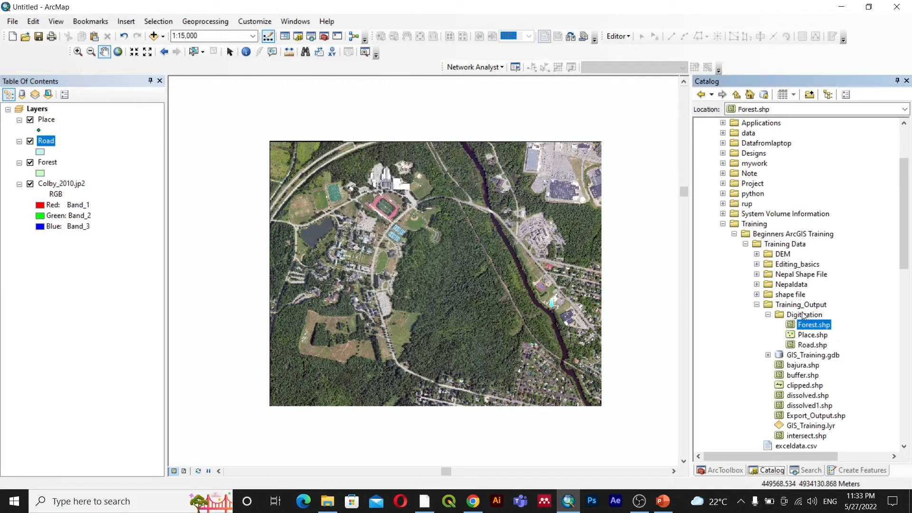
{"action": "right_click", "coordinate": [802, 315]}
{"action": "left_click", "coordinate": [836, 361]}
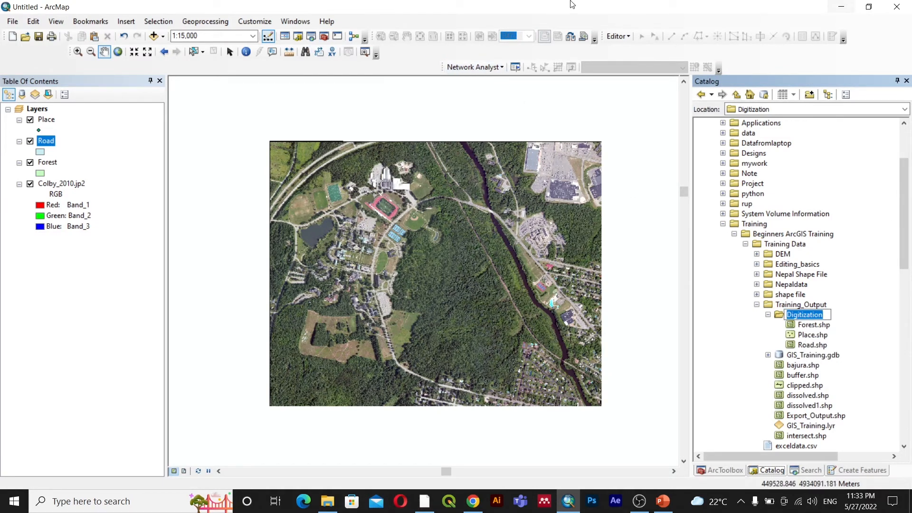
Step: Check whether the Editor toolbar is enabled and review its editing commands
{"action": "left_click", "coordinate": [293, 22]}
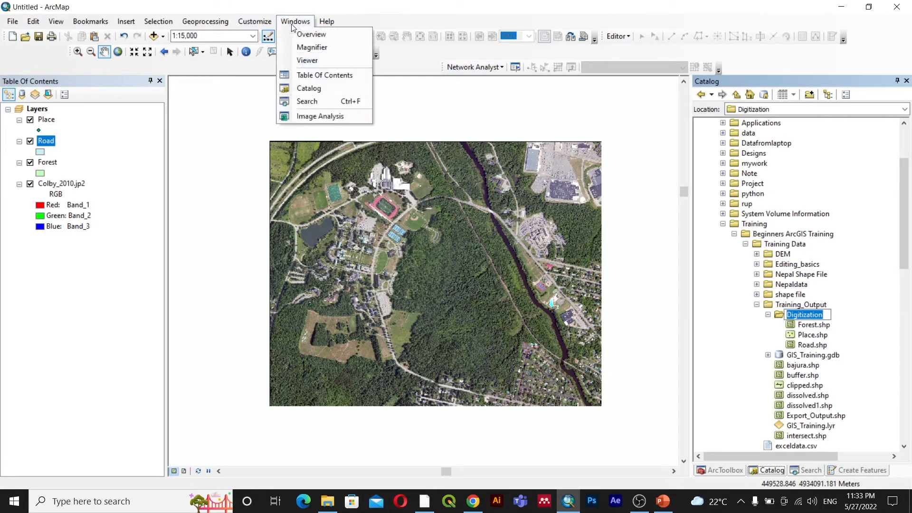
{"action": "left_click", "coordinate": [255, 23]}
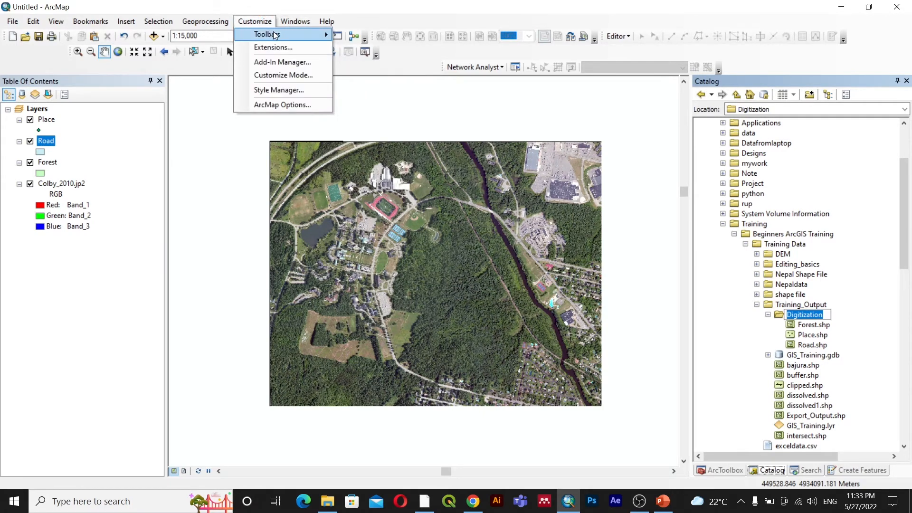
{"action": "mouse_move", "coordinate": [330, 33]}
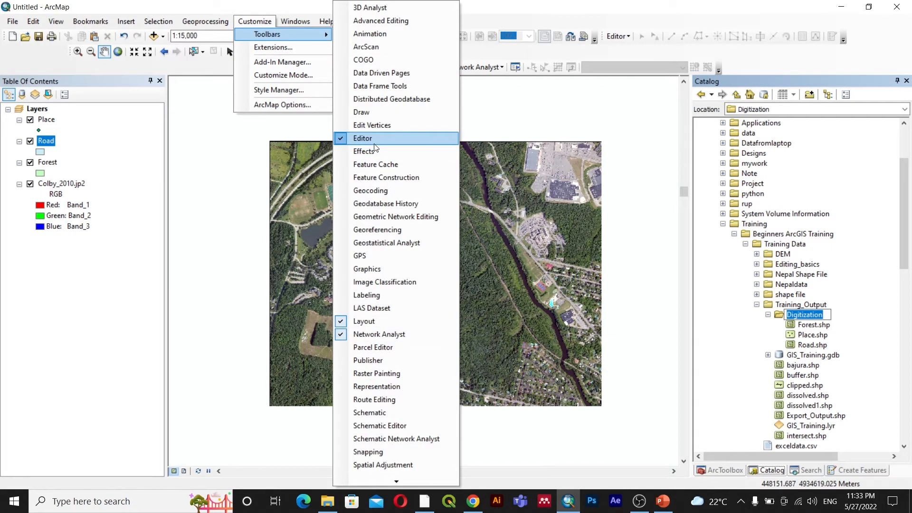
{"action": "mouse_move", "coordinate": [220, 25]}
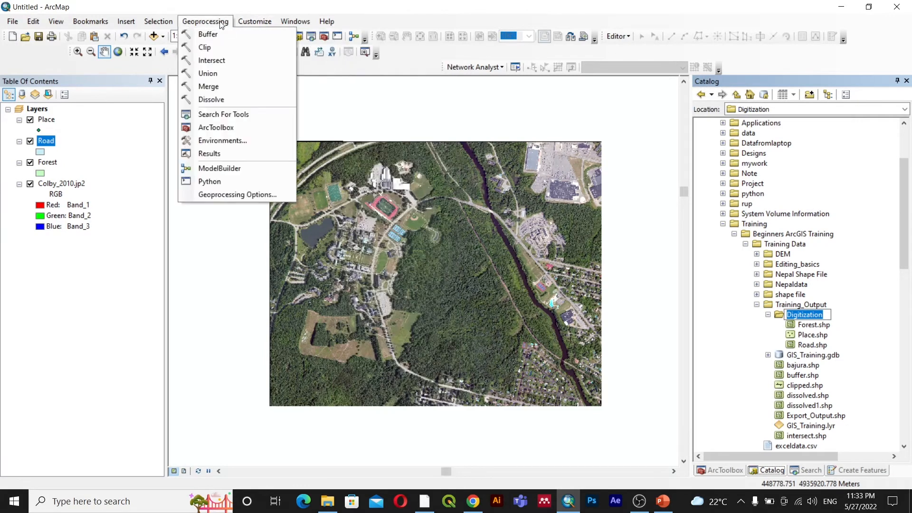
{"action": "left_click", "coordinate": [617, 37]}
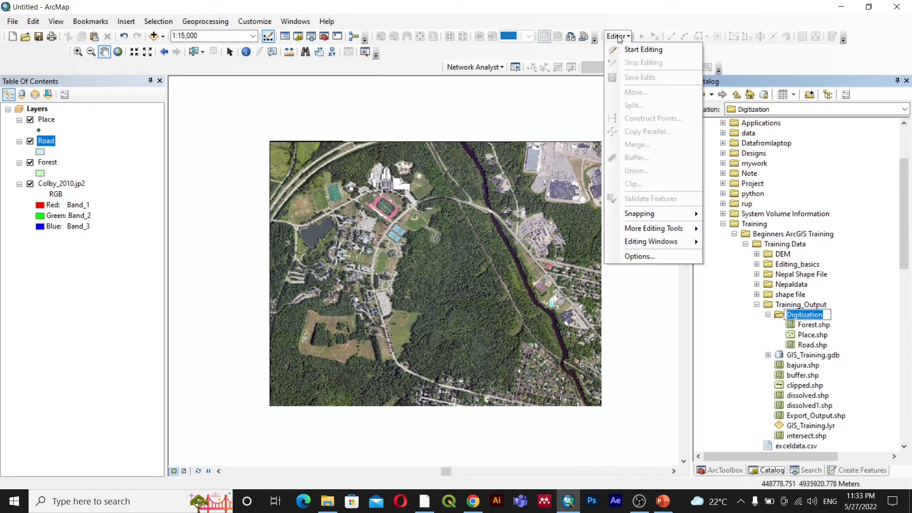
{"action": "left_click", "coordinate": [840, 322]}
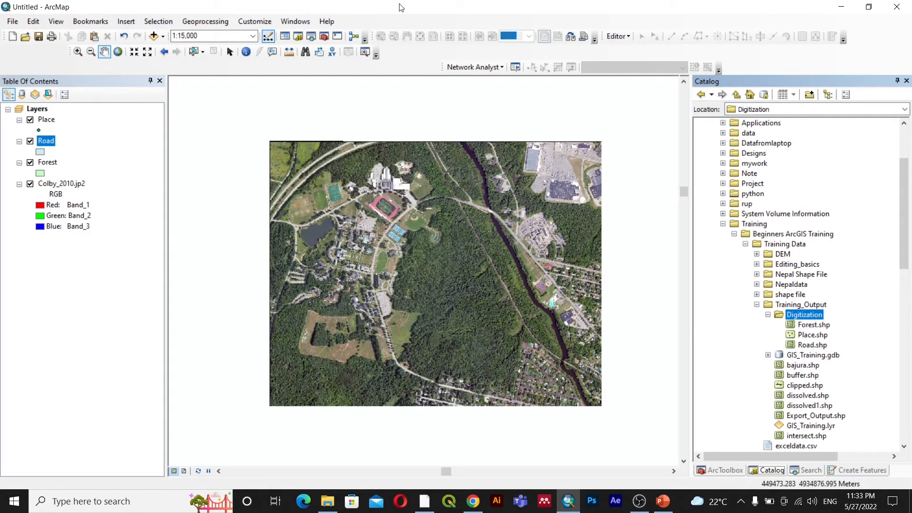
Step: Start an edit session and choose the Place point template for creating features
{"action": "left_click", "coordinate": [618, 36]}
{"action": "left_click", "coordinate": [627, 49]}
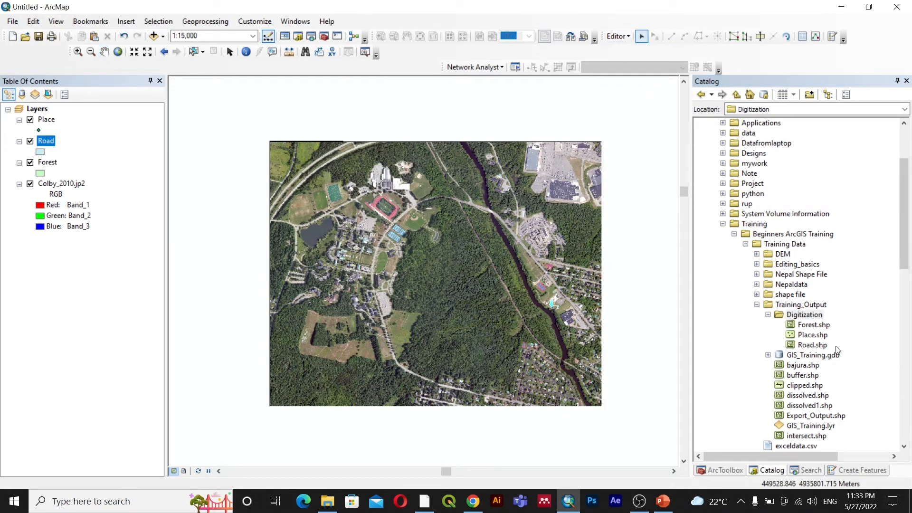
{"action": "left_click", "coordinate": [830, 38]}
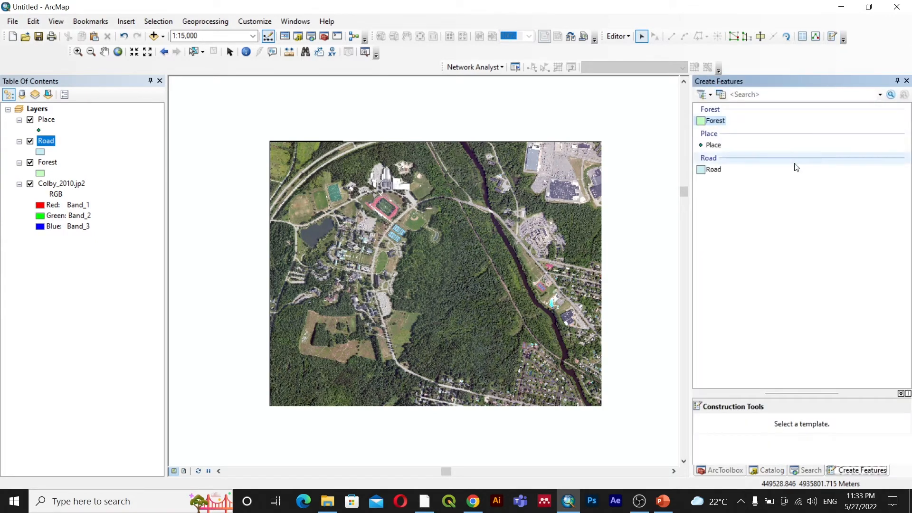
{"action": "left_click", "coordinate": [717, 121]}
{"action": "left_click", "coordinate": [715, 147]}
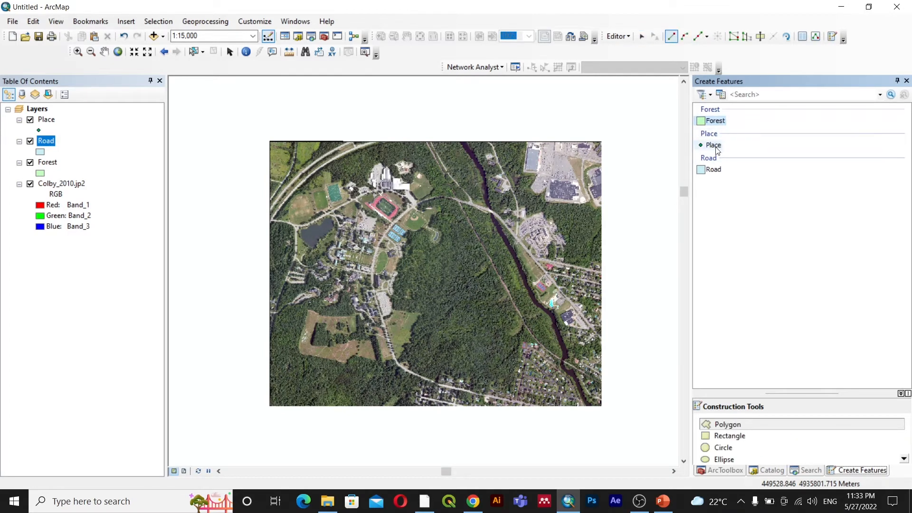
{"action": "left_click", "coordinate": [713, 145]}
{"action": "left_click", "coordinate": [714, 170]}
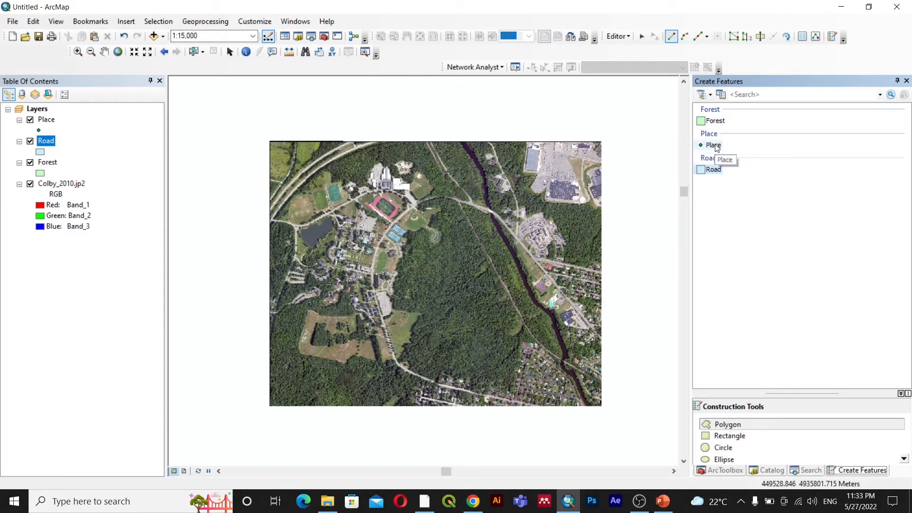
{"action": "left_click", "coordinate": [716, 146]}
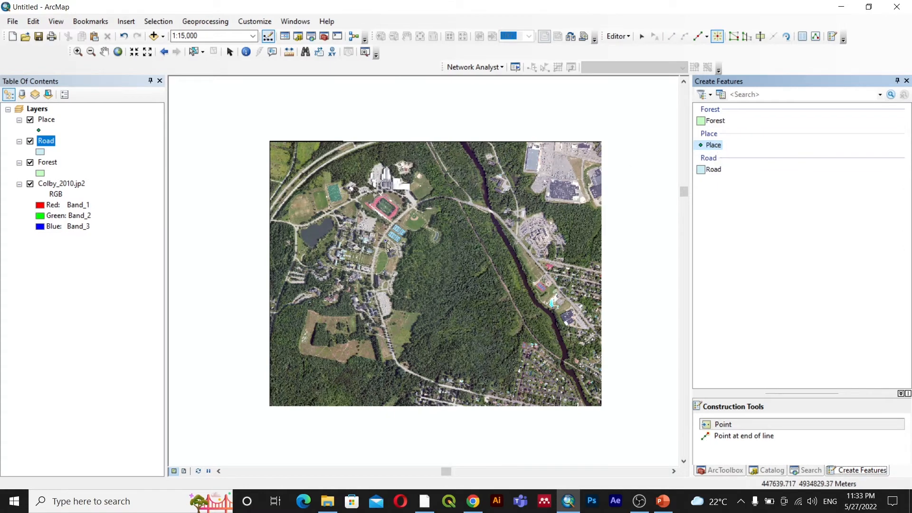
Step: Digitize three Place points at junctions and crossings along the main road beside the oval lawn, and save the edits
{"action": "scroll", "coordinate": [371, 277], "scroll_direction": "up", "scroll_amount": 5}
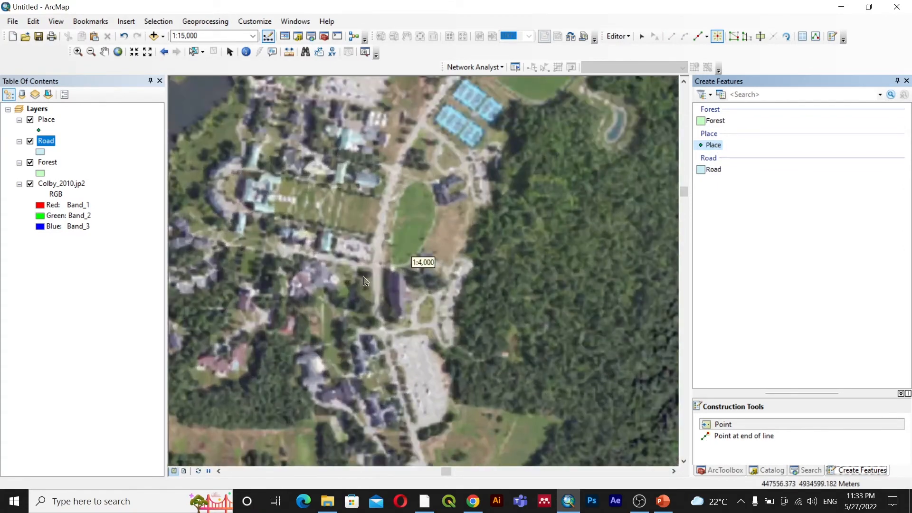
{"action": "scroll", "coordinate": [344, 227], "scroll_direction": "up", "scroll_amount": 3}
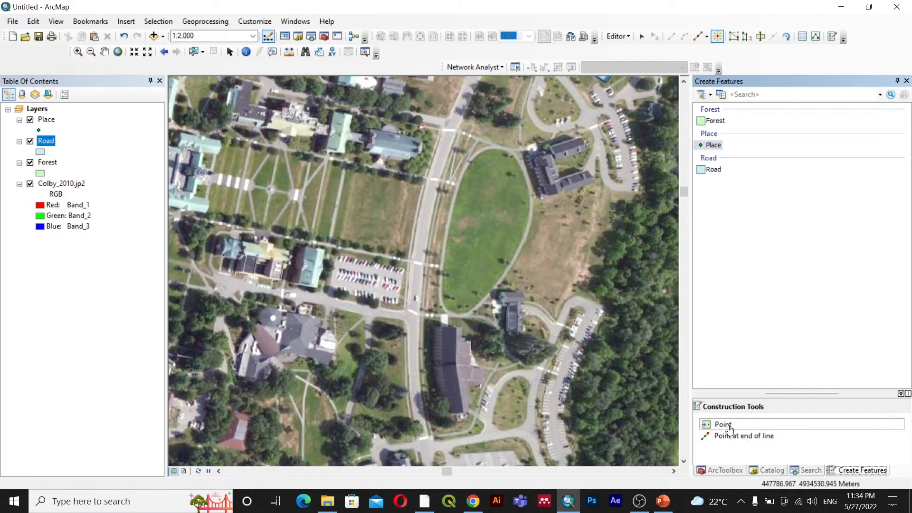
{"action": "left_click", "coordinate": [412, 317]}
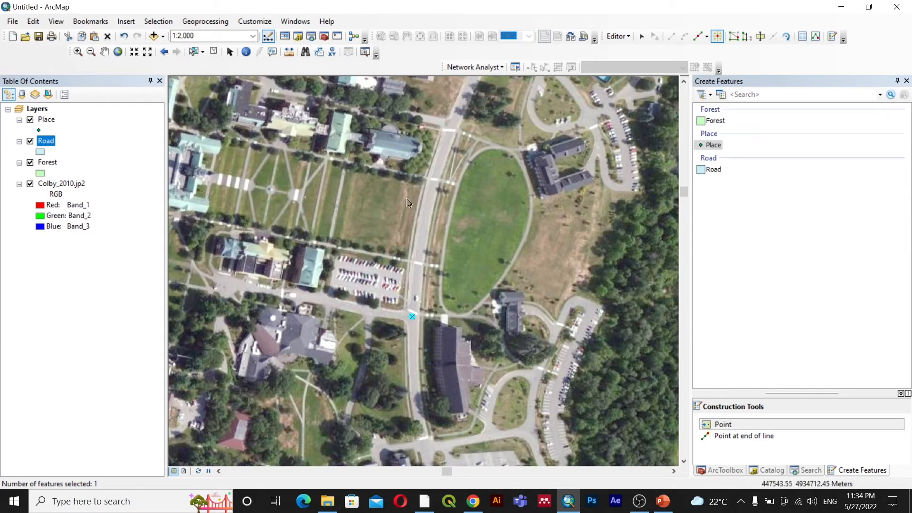
{"action": "left_click", "coordinate": [434, 180]}
{"action": "left_click", "coordinate": [452, 129]}
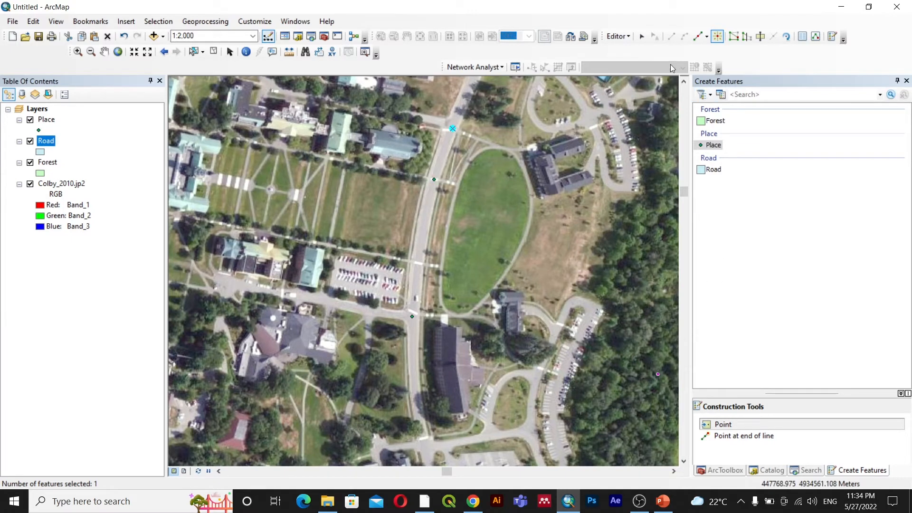
{"action": "left_click", "coordinate": [618, 36]}
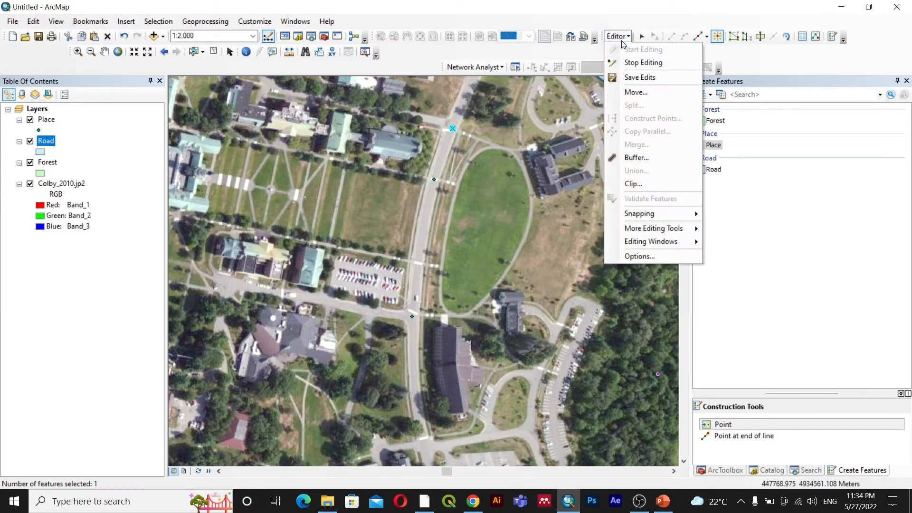
{"action": "left_click", "coordinate": [637, 77]}
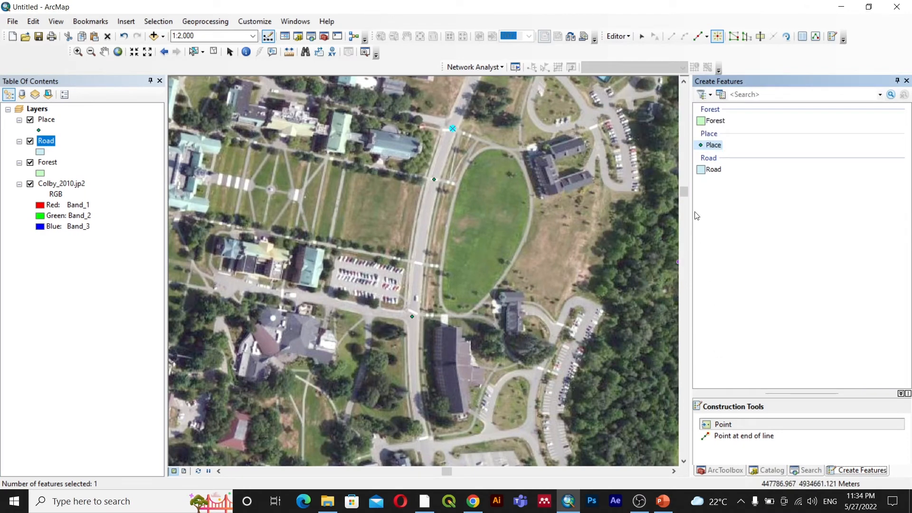
Step: Digitize a Forest polygon over the woodland east of the campus, tracing its edge beside the parking lots, and save the edits
{"action": "left_click", "coordinate": [716, 121]}
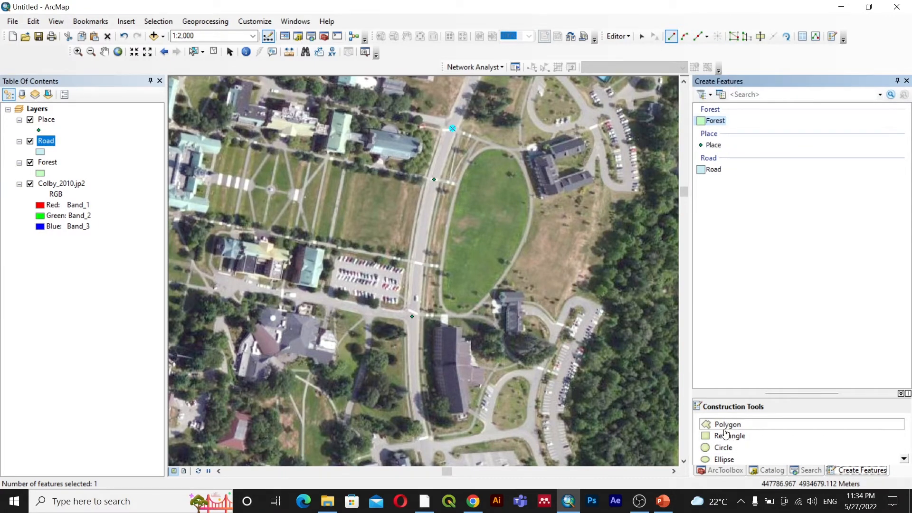
{"action": "scroll", "coordinate": [625, 383], "scroll_direction": "down", "scroll_amount": 1}
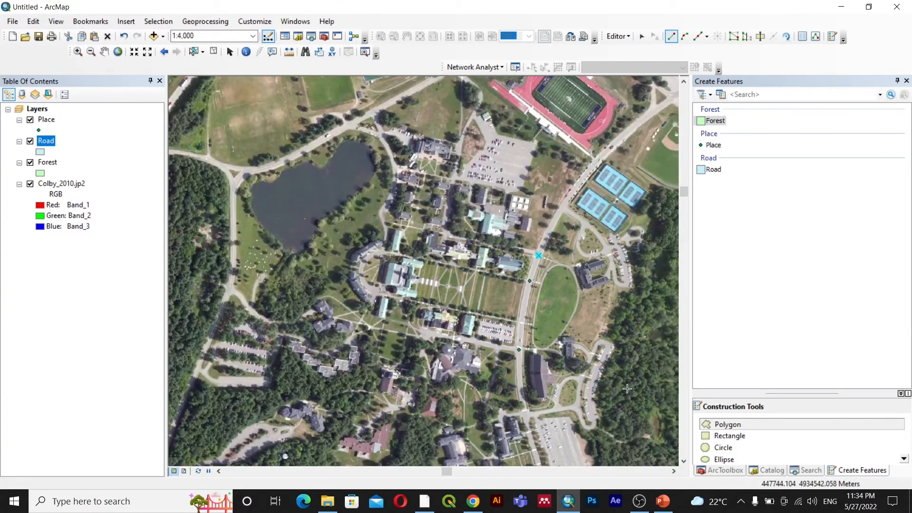
{"action": "left_click_drag", "start_coordinate": [625, 382], "coordinate": [460, 333]}
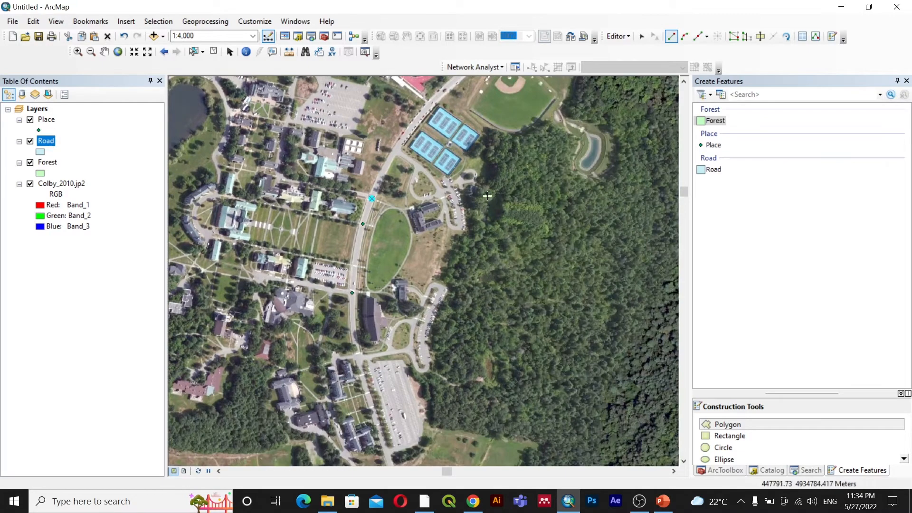
{"action": "left_click", "coordinate": [479, 182]}
{"action": "left_click", "coordinate": [462, 210]}
{"action": "left_click", "coordinate": [457, 228]}
{"action": "left_click", "coordinate": [450, 245]}
{"action": "left_click", "coordinate": [444, 265]}
{"action": "left_click", "coordinate": [437, 291]}
{"action": "left_click", "coordinate": [433, 315]}
{"action": "left_click", "coordinate": [432, 353]}
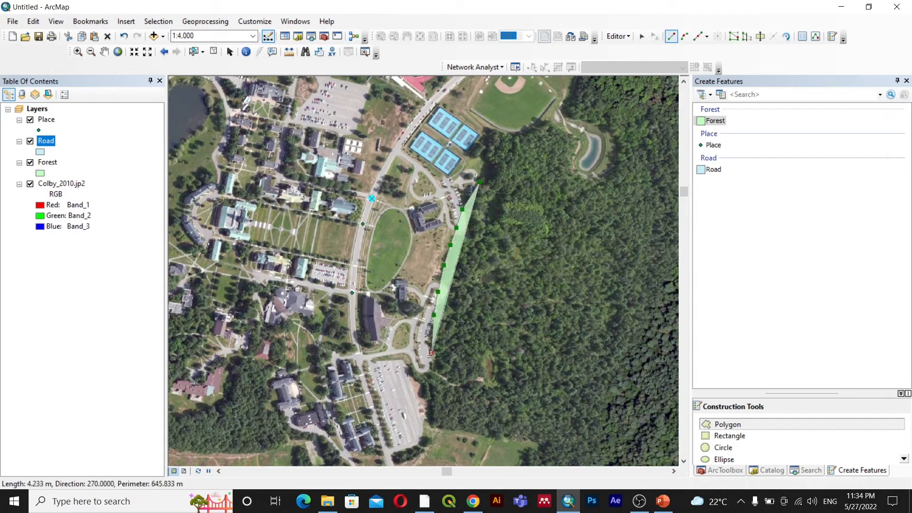
{"action": "left_click", "coordinate": [438, 390]}
{"action": "left_click", "coordinate": [446, 402]}
{"action": "left_click", "coordinate": [462, 416]}
{"action": "left_click", "coordinate": [481, 418]}
{"action": "left_click", "coordinate": [496, 425]}
{"action": "left_click", "coordinate": [516, 433]}
{"action": "left_click", "coordinate": [529, 436]}
{"action": "left_click", "coordinate": [546, 436]}
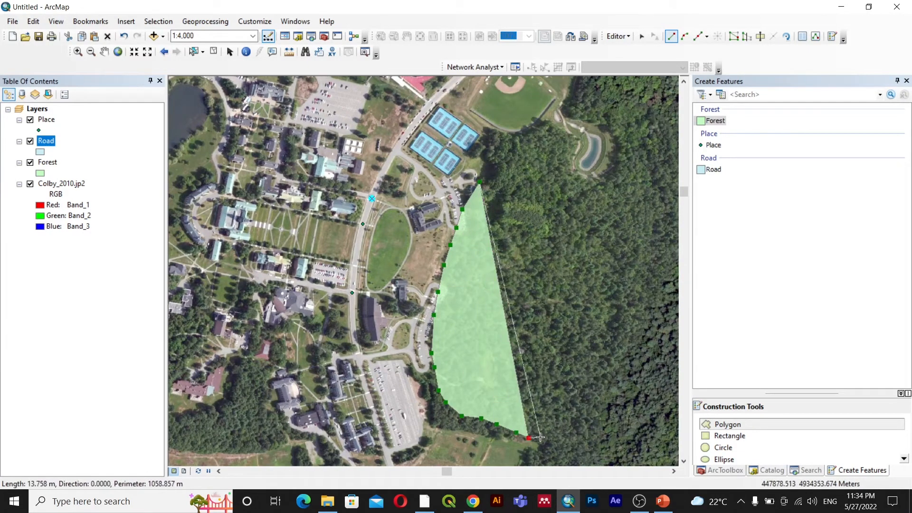
{"action": "left_click", "coordinate": [565, 435]}
{"action": "left_click", "coordinate": [613, 399]}
{"action": "left_click", "coordinate": [629, 365]}
{"action": "left_click", "coordinate": [644, 294]}
{"action": "left_click", "coordinate": [634, 241]}
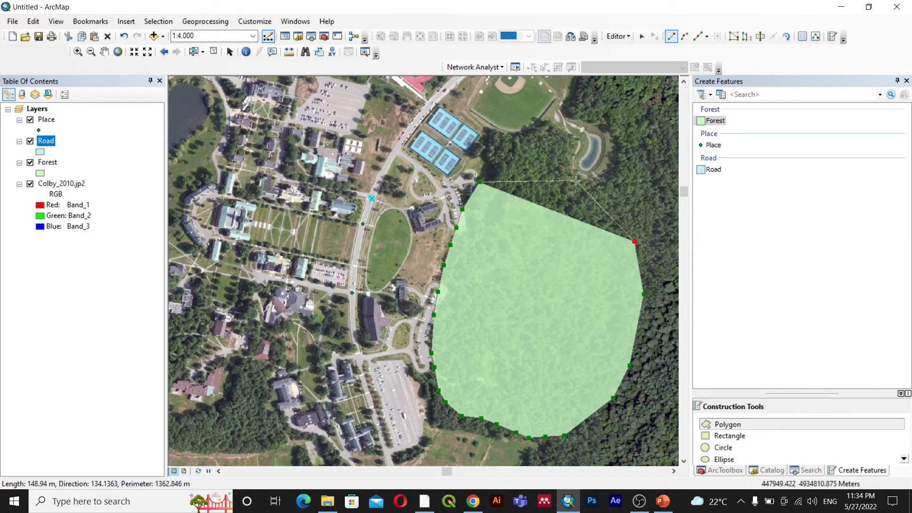
{"action": "left_click", "coordinate": [575, 180]}
{"action": "double_click", "coordinate": [511, 170]}
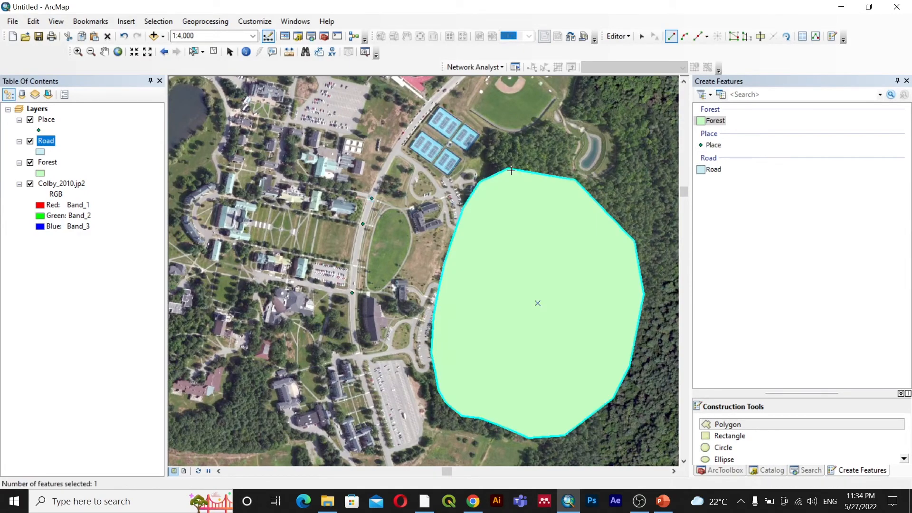
{"action": "left_click", "coordinate": [617, 36]}
{"action": "left_click", "coordinate": [631, 79]}
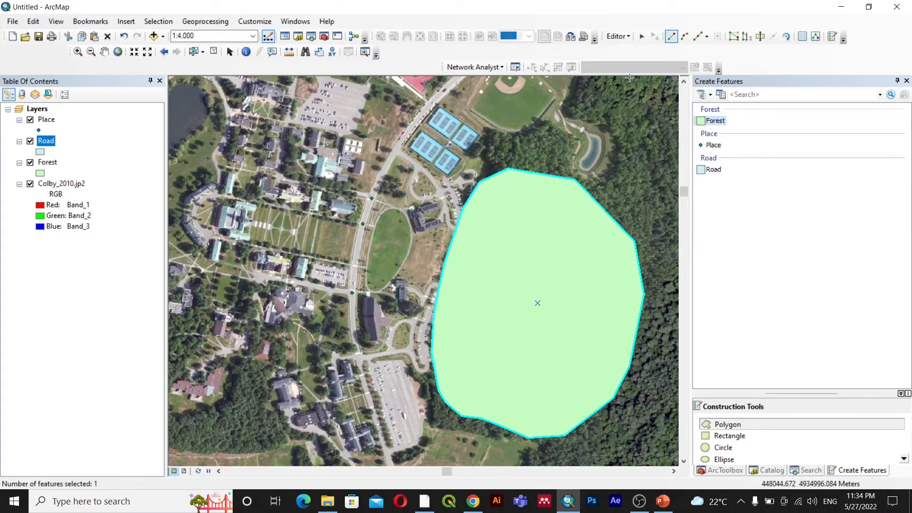
Step: Digitize a Road polygon along both edges of the main road, from beside the tennis courts down to the crossing at the oval lawn
{"action": "left_click", "coordinate": [713, 169]}
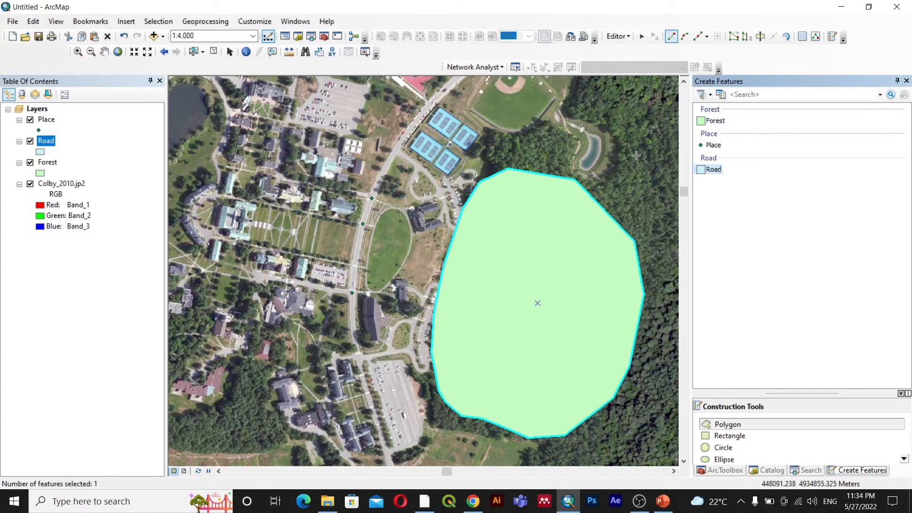
{"action": "scroll", "coordinate": [404, 174], "scroll_direction": "up", "scroll_amount": 4}
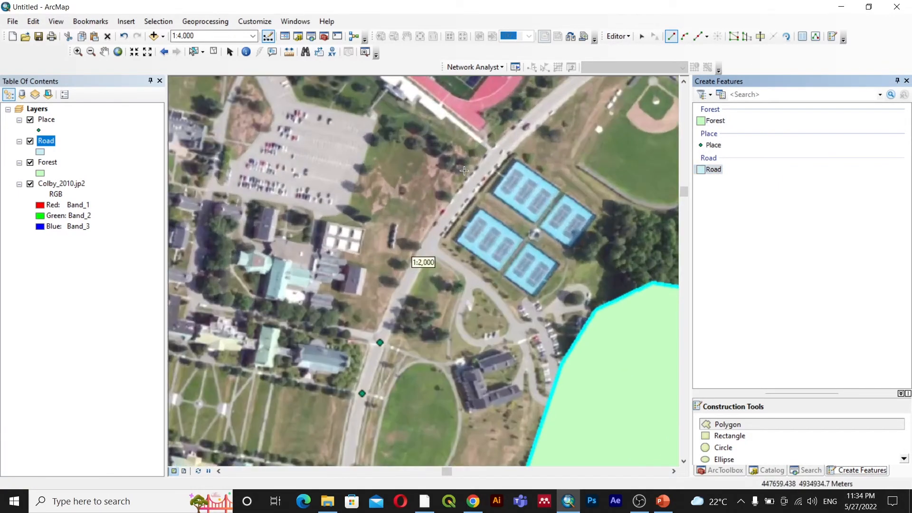
{"action": "left_click", "coordinate": [725, 425]}
{"action": "left_click", "coordinate": [491, 150]}
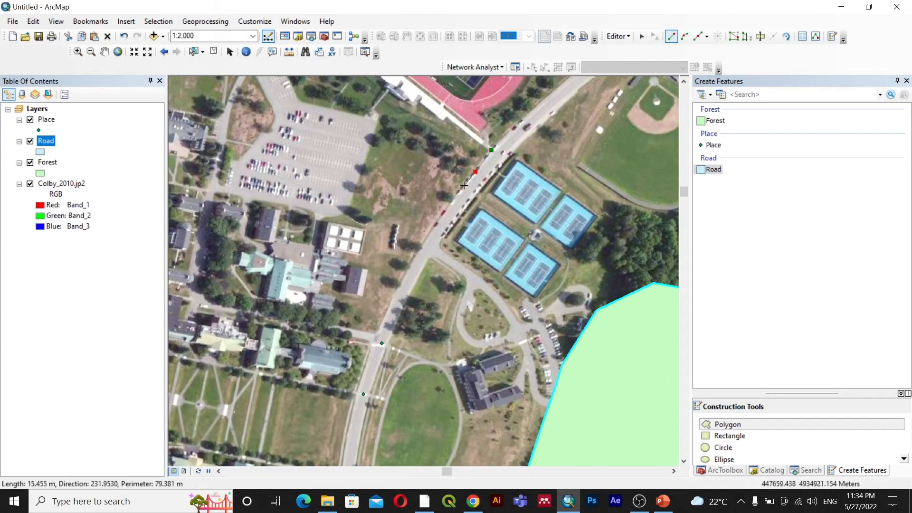
{"action": "left_click", "coordinate": [476, 172]}
{"action": "left_click", "coordinate": [462, 188]}
{"action": "left_click", "coordinate": [449, 206]}
{"action": "left_click", "coordinate": [429, 234]}
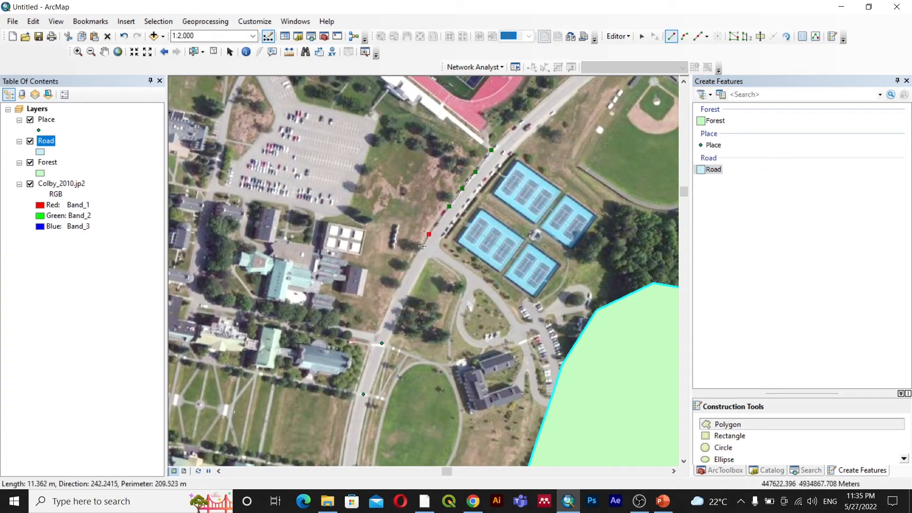
{"action": "left_click", "coordinate": [412, 260]}
{"action": "left_click", "coordinate": [396, 288]}
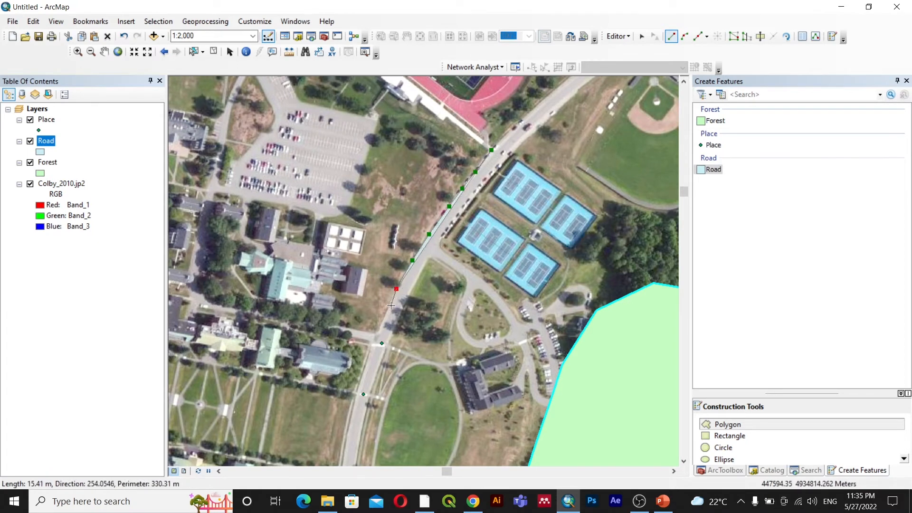
{"action": "left_click", "coordinate": [385, 316]}
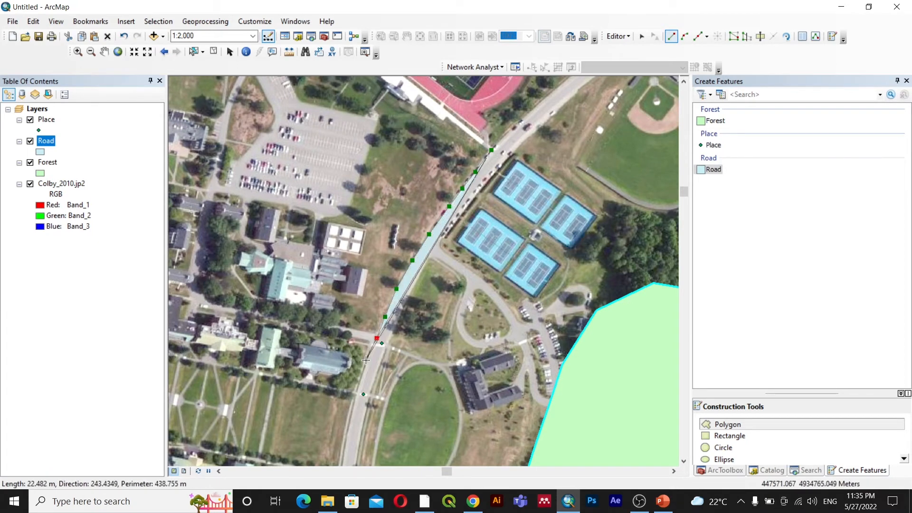
{"action": "left_click", "coordinate": [377, 338]}
{"action": "left_click", "coordinate": [365, 363]}
{"action": "left_click", "coordinate": [355, 395]}
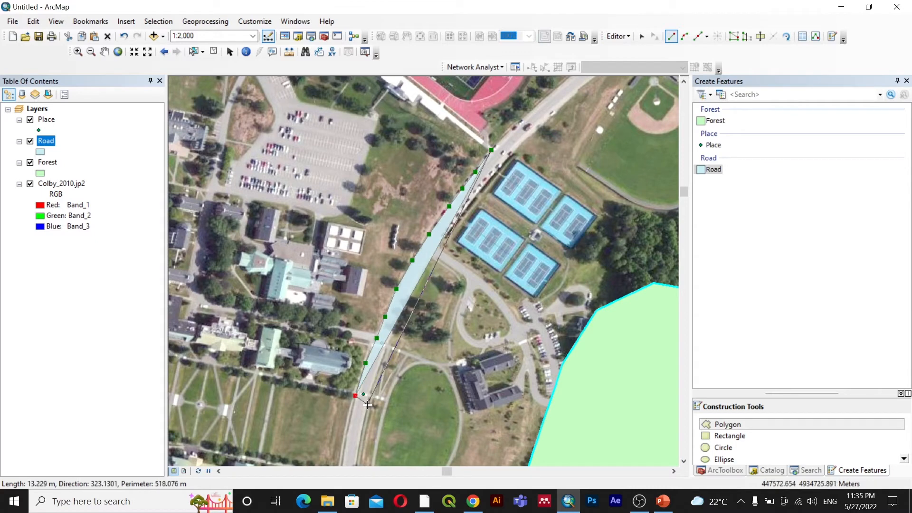
{"action": "left_click", "coordinate": [366, 404]}
{"action": "left_click", "coordinate": [379, 367]}
{"action": "left_click", "coordinate": [396, 327]}
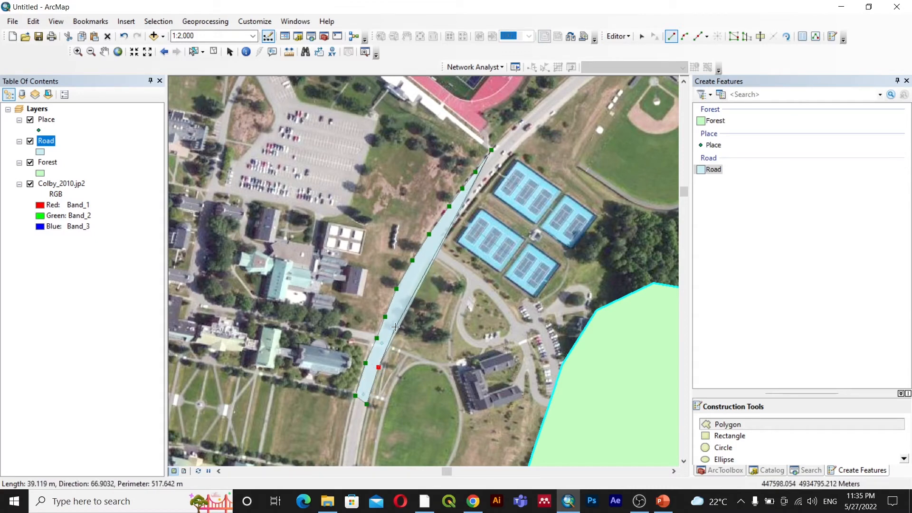
{"action": "left_click", "coordinate": [409, 290]}
{"action": "left_click", "coordinate": [430, 255]}
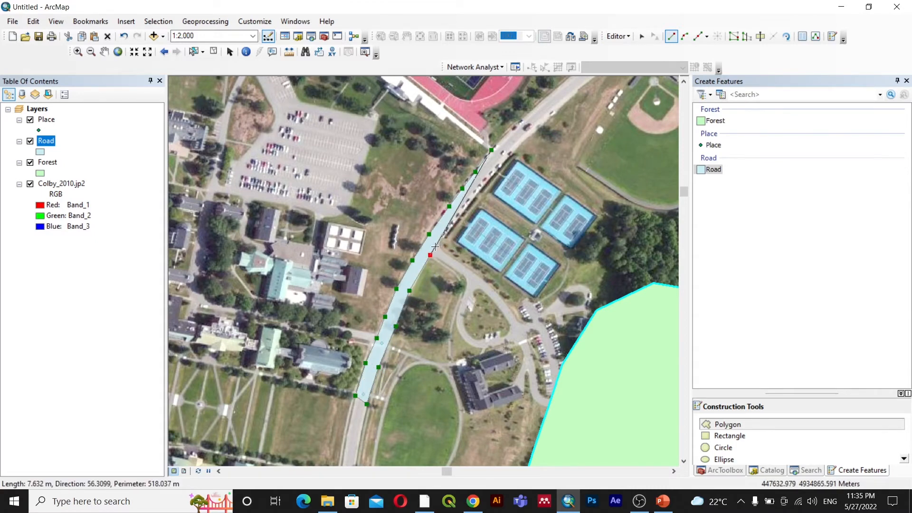
{"action": "left_click", "coordinate": [450, 225]}
{"action": "left_click", "coordinate": [480, 189]}
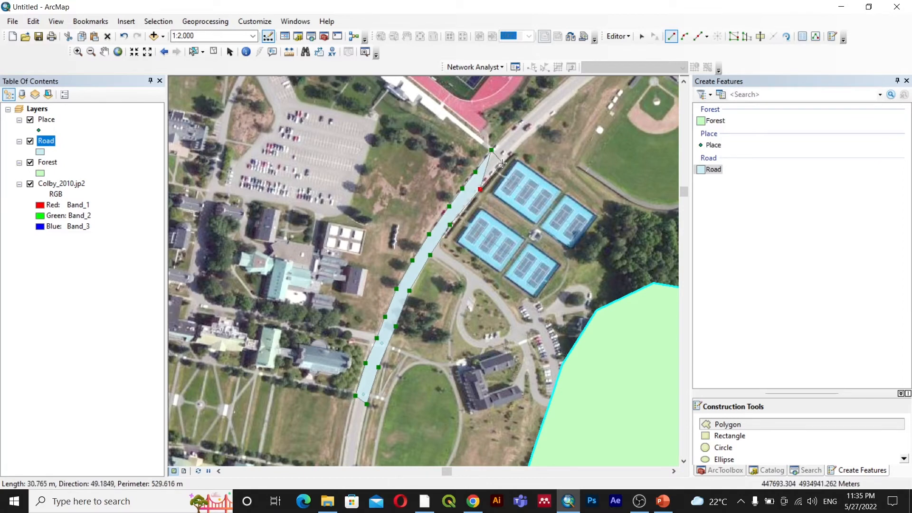
{"action": "double_click", "coordinate": [506, 161]}
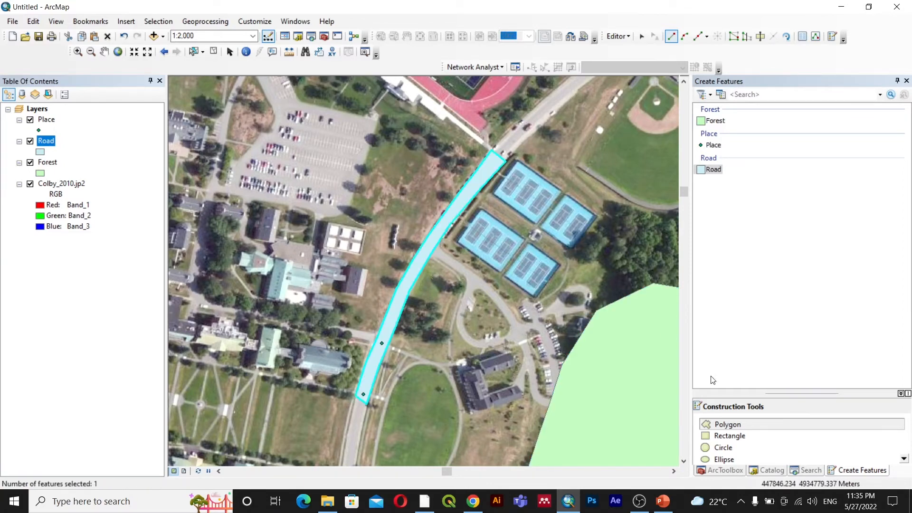
Step: Save the edits and stop the edit session
{"action": "left_click", "coordinate": [618, 36]}
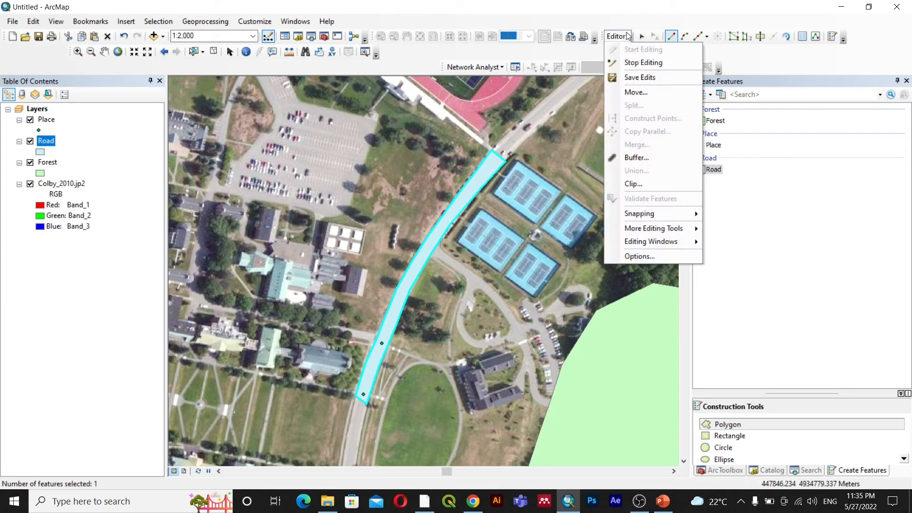
{"action": "left_click", "coordinate": [639, 78]}
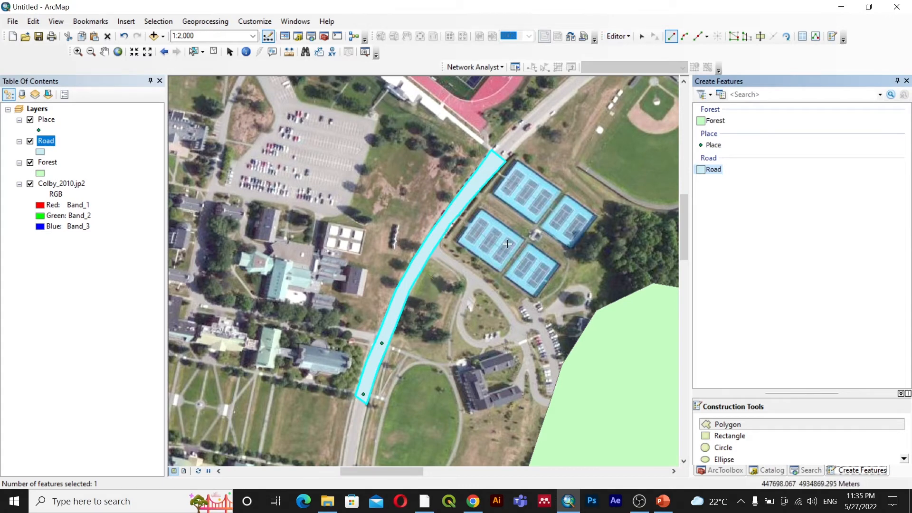
{"action": "left_click", "coordinate": [618, 37]}
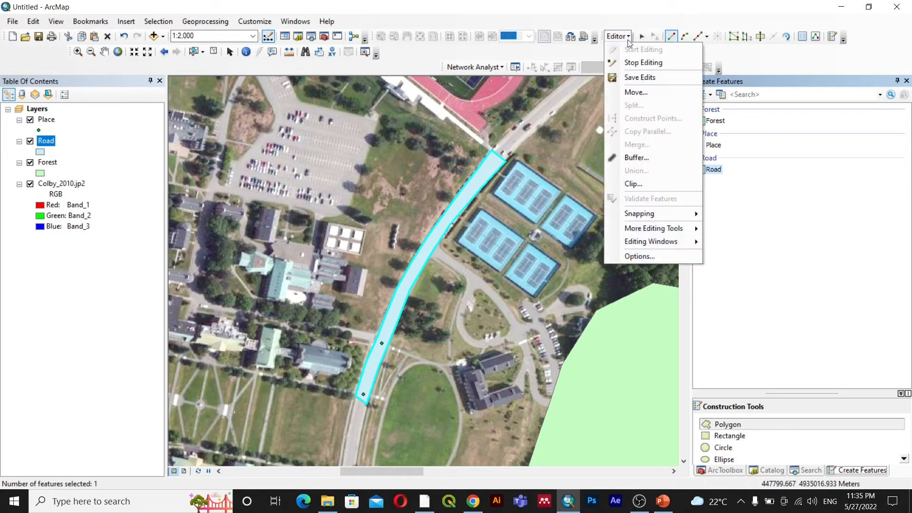
{"action": "left_click", "coordinate": [638, 70]}
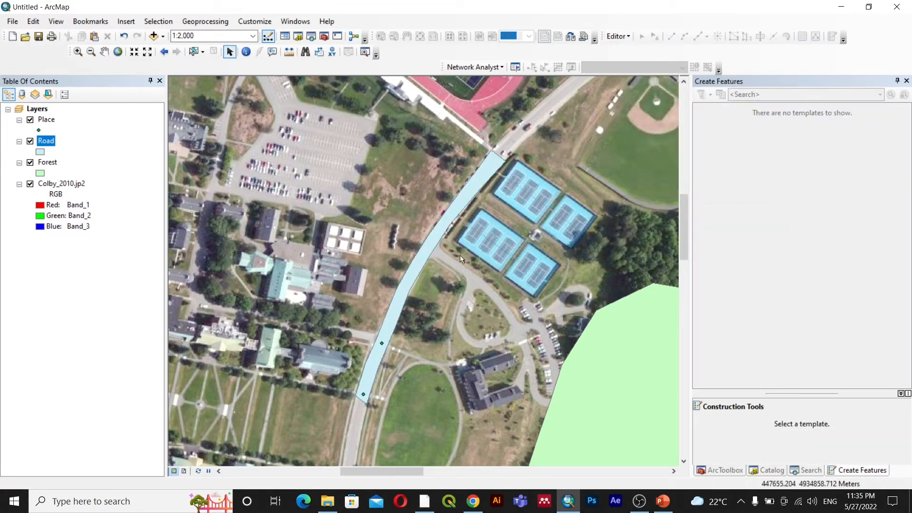
{"action": "scroll", "coordinate": [491, 365], "scroll_direction": "up", "scroll_amount": 1}
{"action": "scroll", "coordinate": [408, 279], "scroll_direction": "up", "scroll_amount": 3}
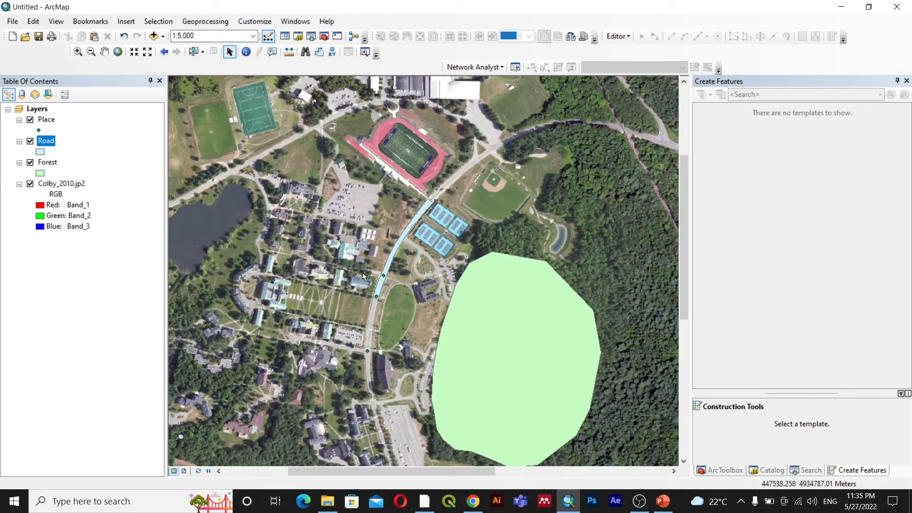
Step: Change the Forest layer's symbol to the borderless ESRI Green fill
{"action": "left_click", "coordinate": [48, 121]}
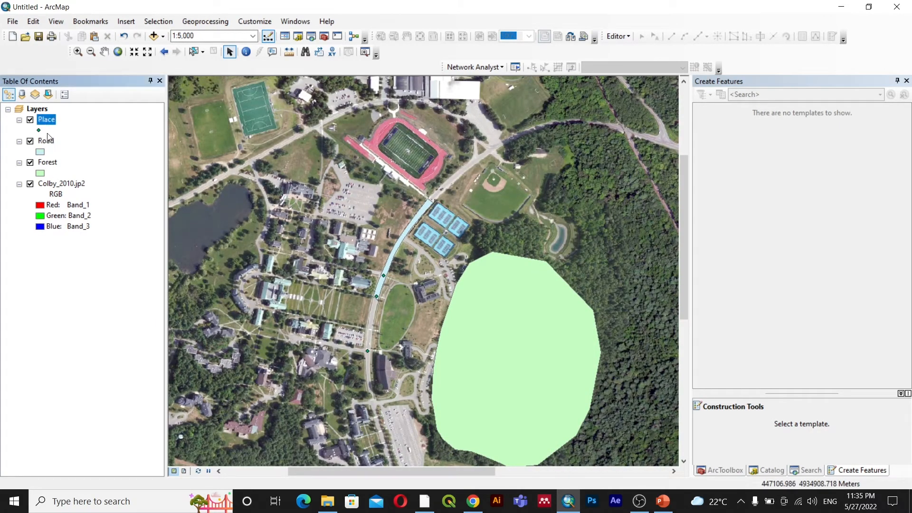
{"action": "left_click", "coordinate": [49, 140]}
{"action": "left_click", "coordinate": [51, 162]}
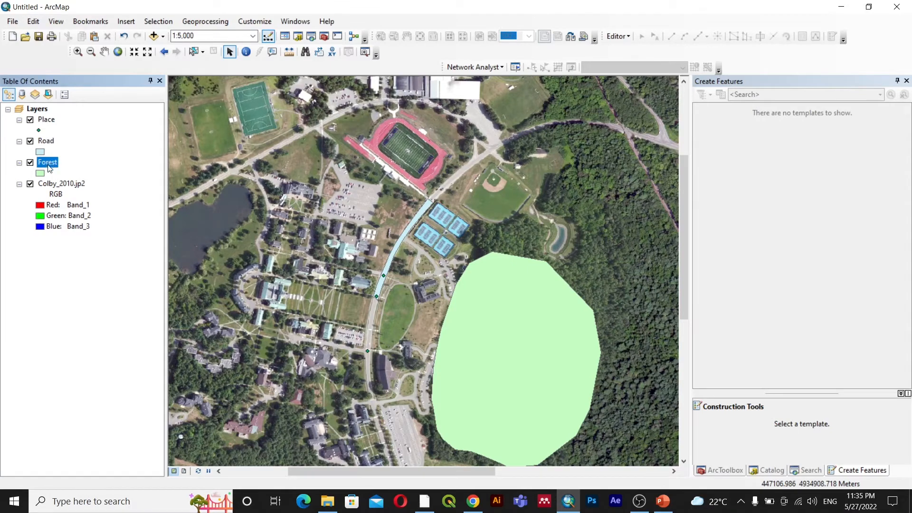
{"action": "left_click", "coordinate": [41, 174]}
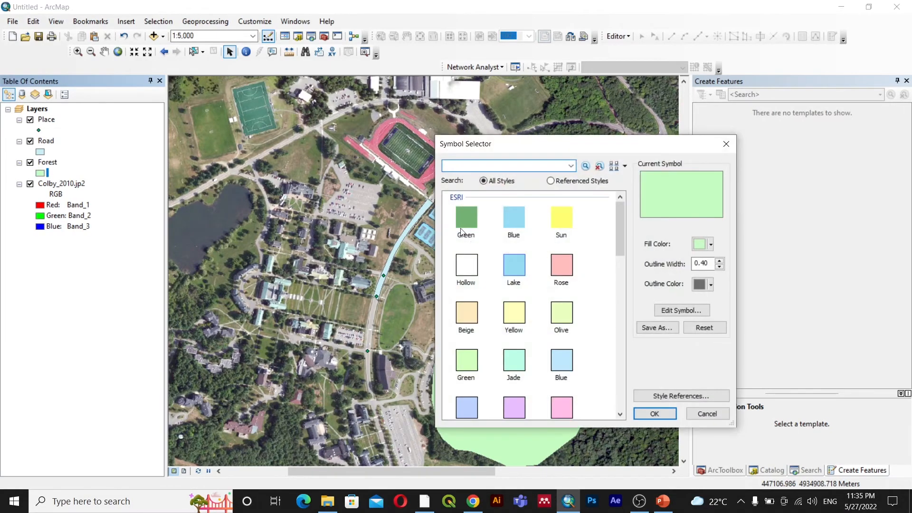
{"action": "left_click", "coordinate": [462, 228]}
{"action": "left_click", "coordinate": [655, 414]}
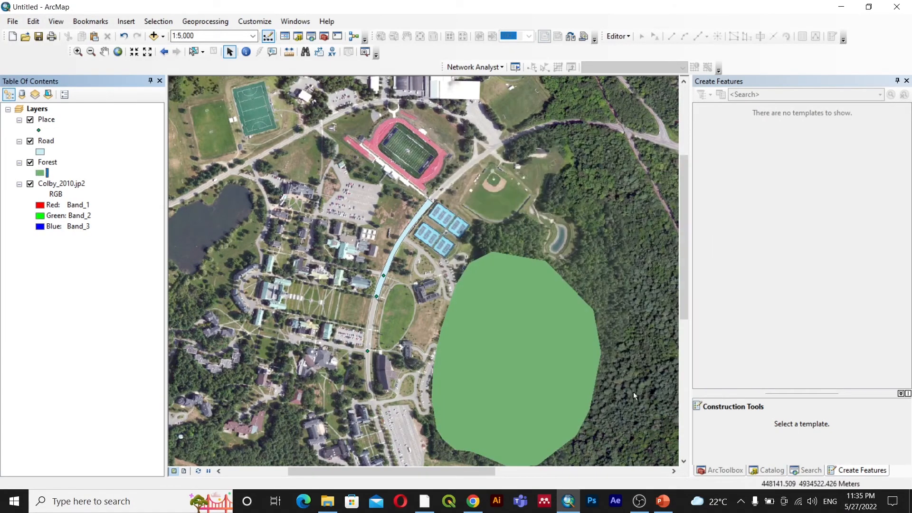
Step: Change the Road layer's symbol to the ESRI Grey fill
{"action": "left_click", "coordinate": [41, 152]}
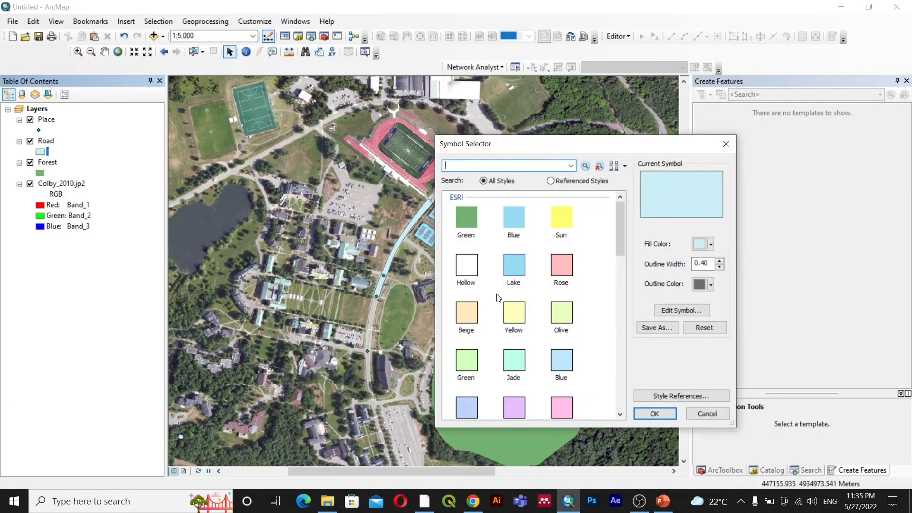
{"action": "scroll", "coordinate": [507, 297], "scroll_direction": "down", "scroll_amount": 5}
{"action": "scroll", "coordinate": [508, 297], "scroll_direction": "up", "scroll_amount": 2}
{"action": "left_click", "coordinate": [470, 252]}
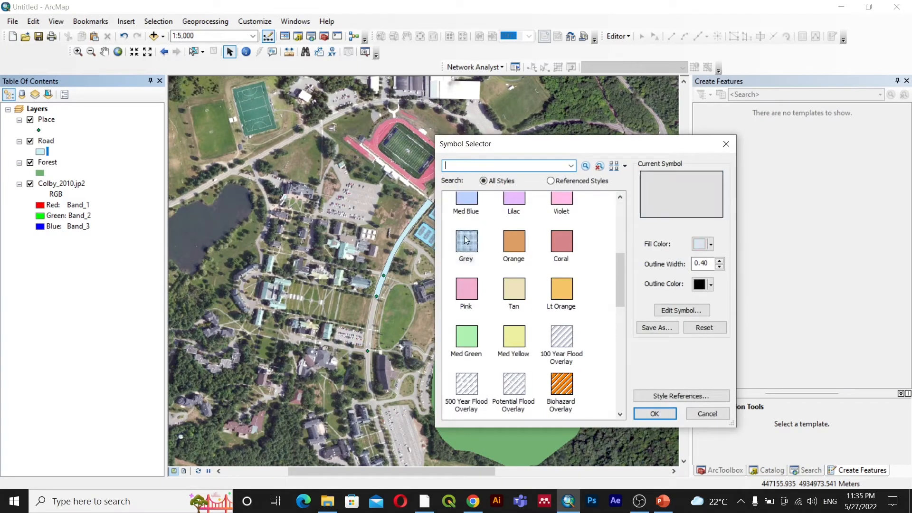
{"action": "left_click", "coordinate": [653, 414]}
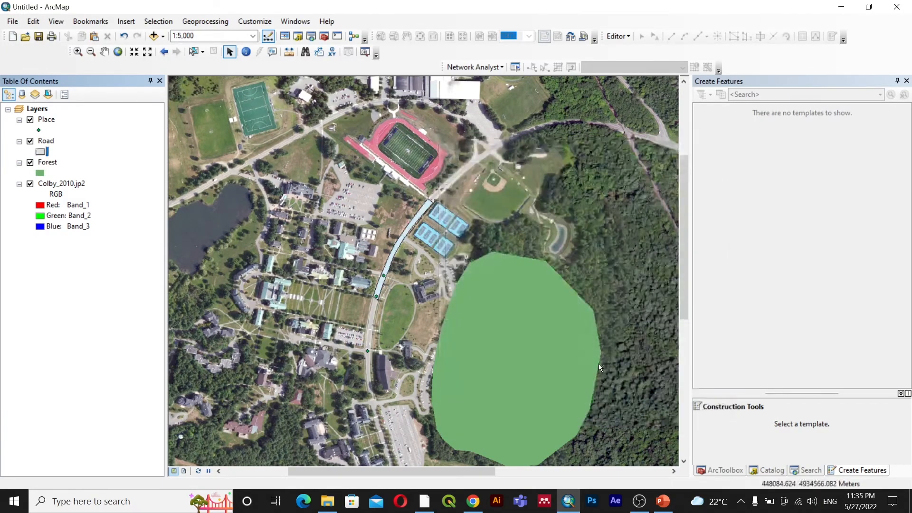
Step: Change the Place layer's marker symbol to Square 2 and review the three layers over the whole image
{"action": "left_click", "coordinate": [38, 131]}
{"action": "scroll", "coordinate": [511, 300], "scroll_direction": "down", "scroll_amount": 1}
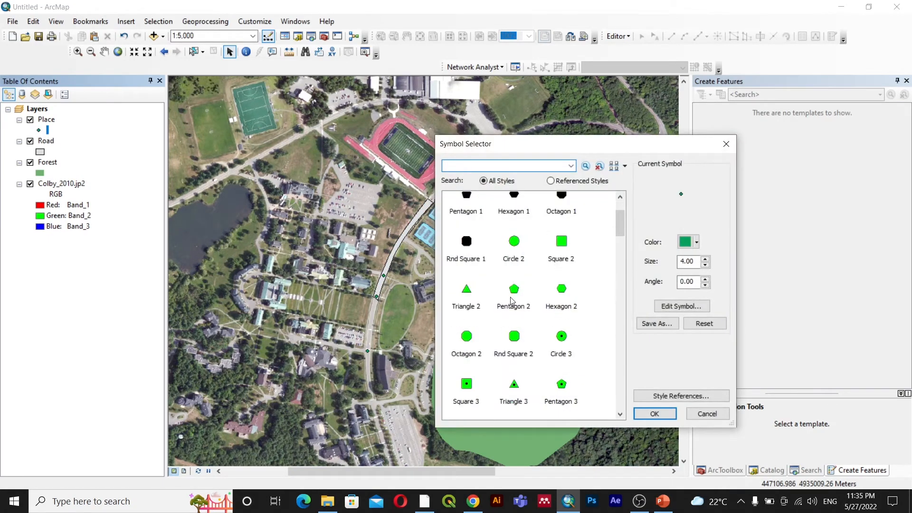
{"action": "left_click", "coordinate": [562, 247]}
{"action": "left_click", "coordinate": [654, 413]}
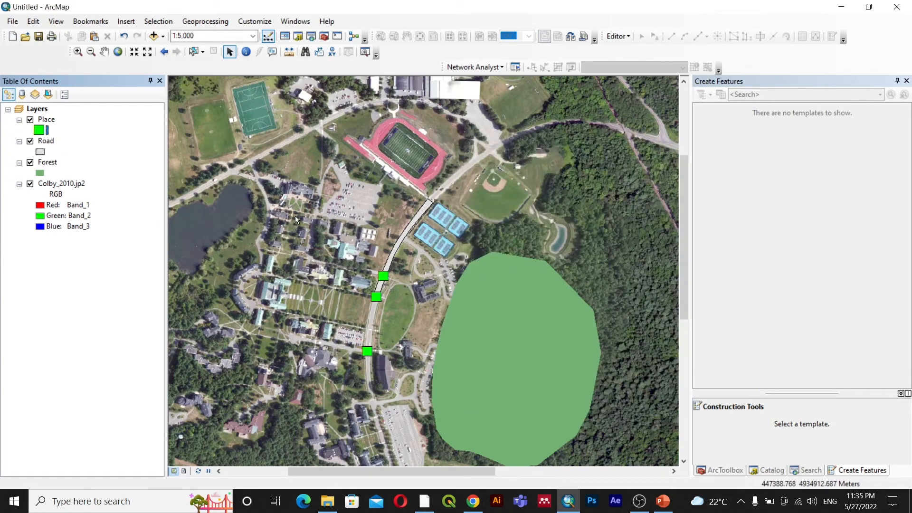
{"action": "scroll", "coordinate": [417, 325], "scroll_direction": "up", "scroll_amount": 2}
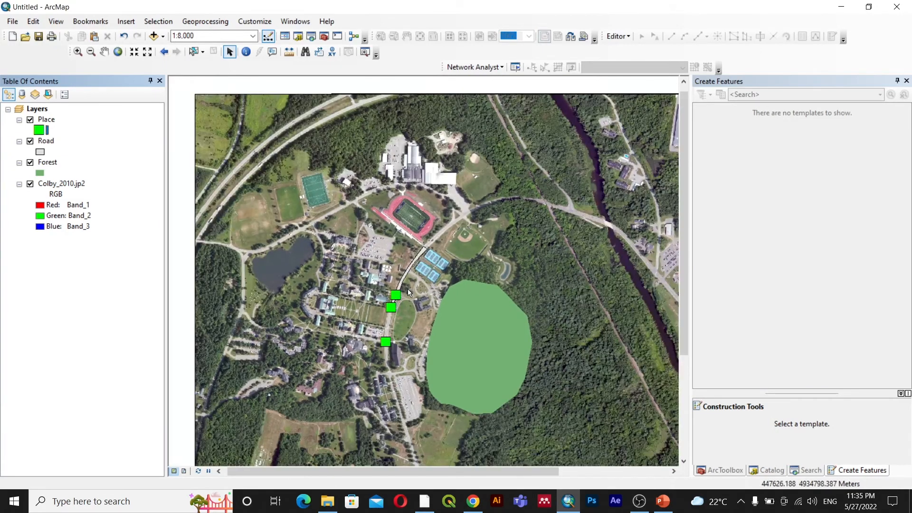
{"action": "scroll", "coordinate": [407, 289], "scroll_direction": "up", "scroll_amount": 2}
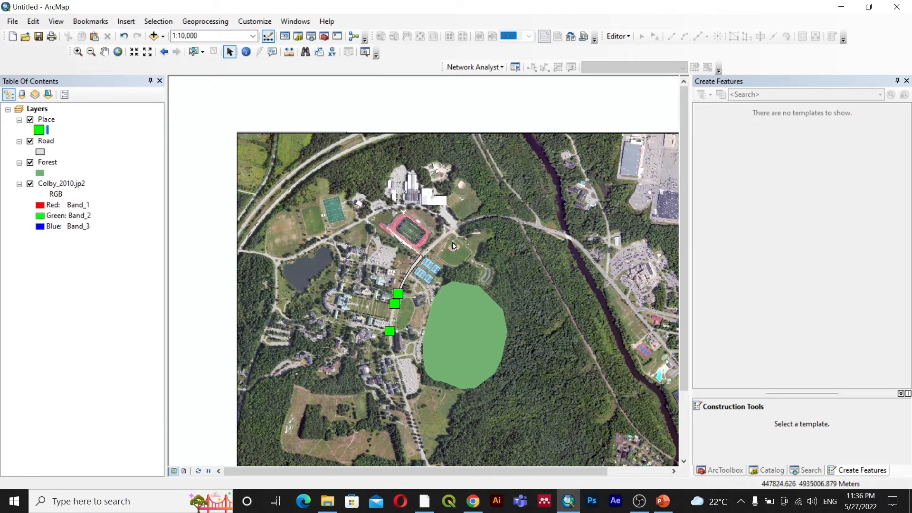
{"action": "scroll", "coordinate": [494, 286], "scroll_direction": "down", "scroll_amount": 3}
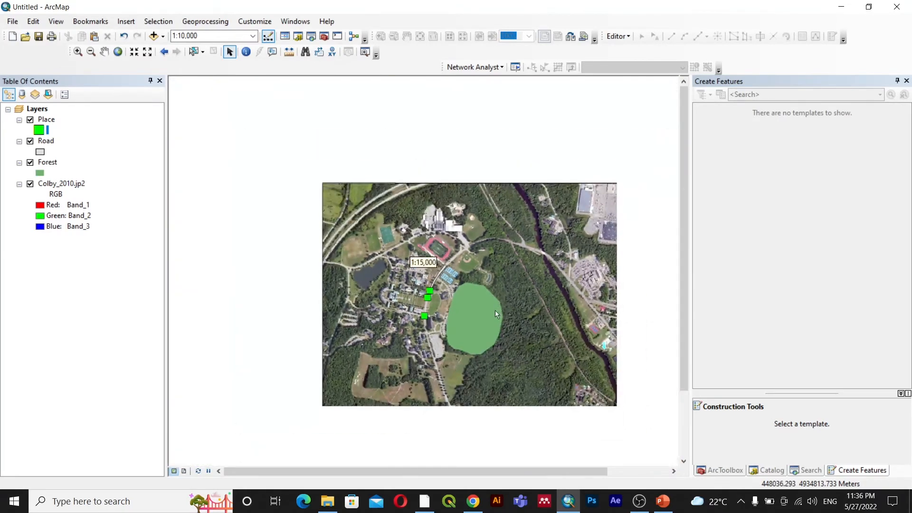
{"action": "right_click", "coordinate": [486, 326]}
{"action": "left_click", "coordinate": [487, 354]}
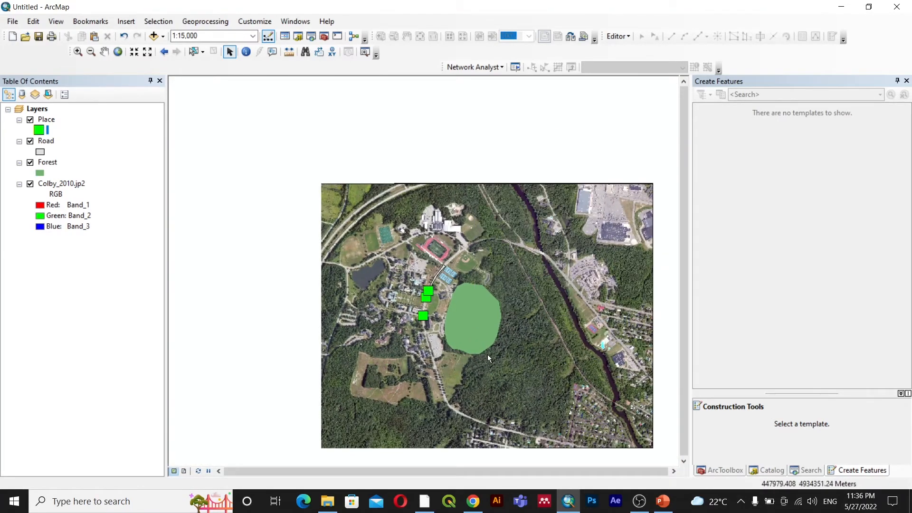
{"action": "middle_click", "coordinate": [521, 363]}
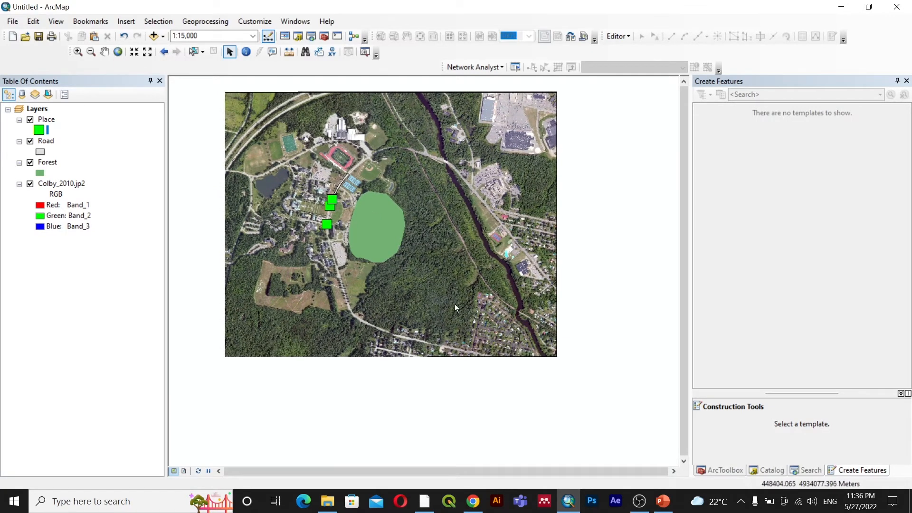
{"action": "middle_click", "coordinate": [455, 308]}
{"action": "scroll", "coordinate": [397, 213], "scroll_direction": "down", "scroll_amount": 1}
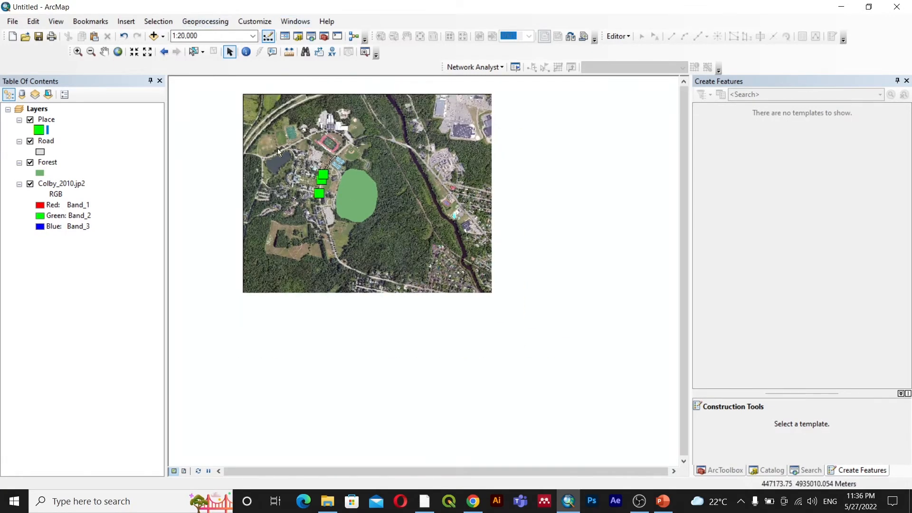
{"action": "left_click_drag", "start_coordinate": [298, 135], "coordinate": [366, 184]}
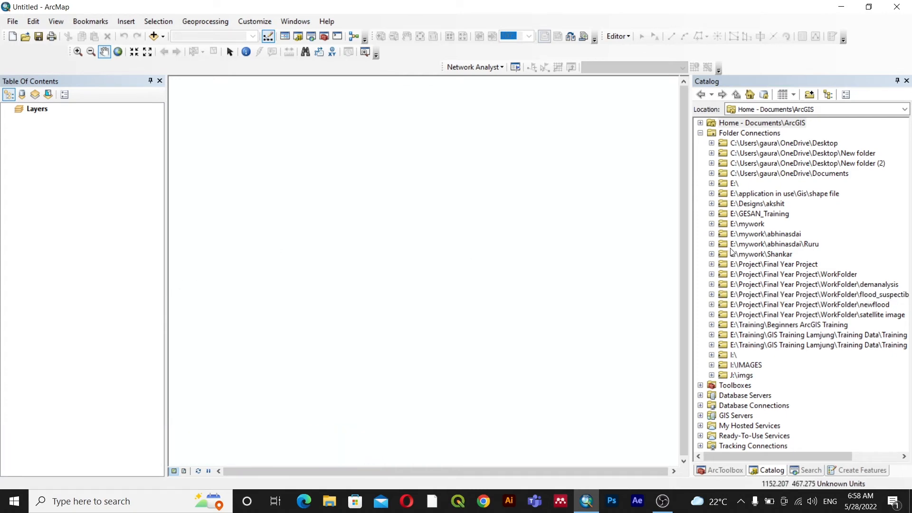
Step: Add exceldata.csv from the Training Data folder of the Beginners ArcGIS Training connection to the empty map
{"action": "scroll", "coordinate": [748, 327], "scroll_direction": "right", "scroll_amount": 5}
{"action": "scroll", "coordinate": [746, 328], "scroll_direction": "left", "scroll_amount": 3}
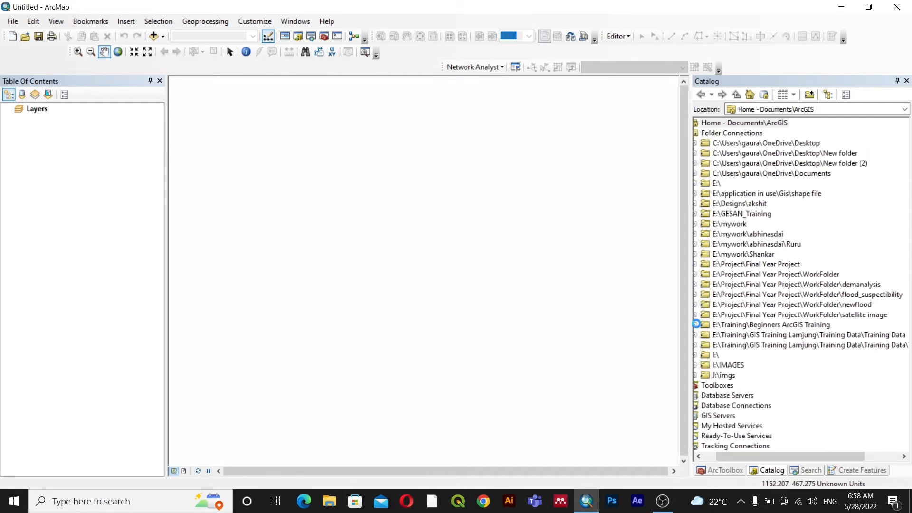
{"action": "left_click", "coordinate": [695, 325]}
{"action": "left_click", "coordinate": [705, 335]}
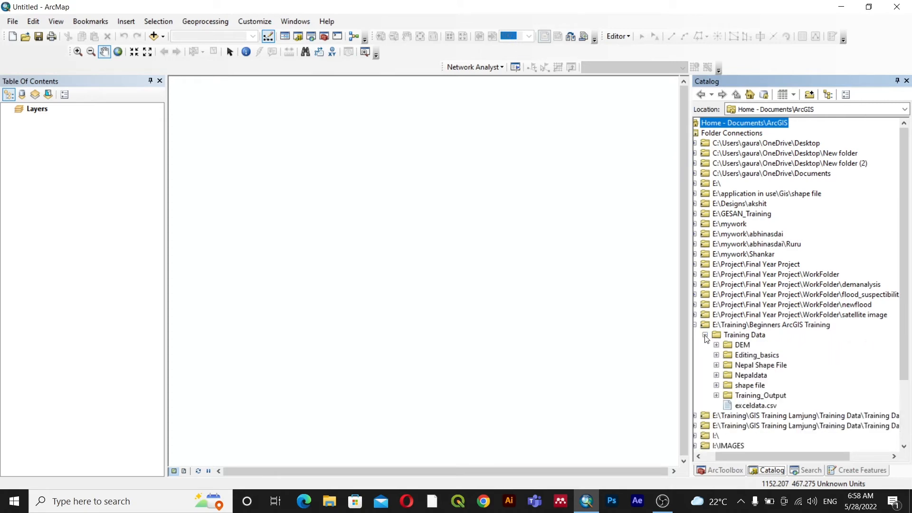
{"action": "scroll", "coordinate": [708, 337], "scroll_direction": "down", "scroll_amount": 2}
{"action": "left_click_drag", "start_coordinate": [761, 345], "coordinate": [397, 247]}
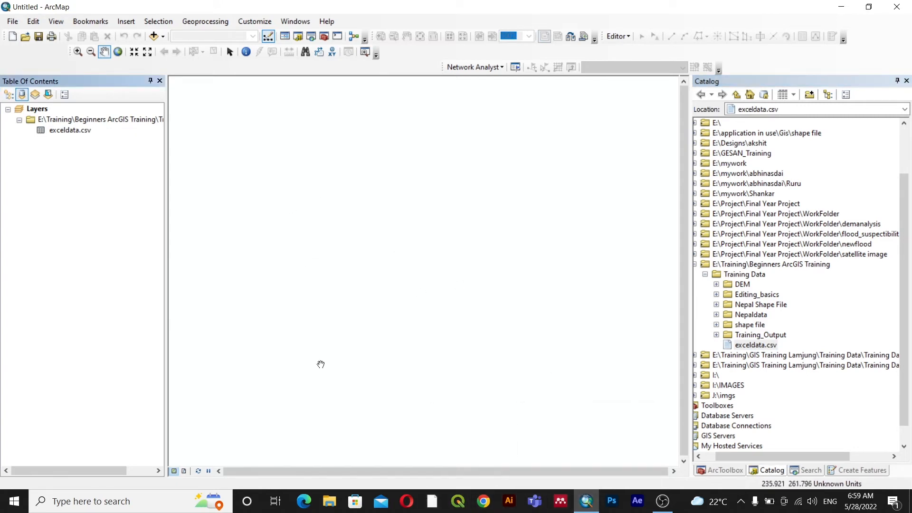
{"action": "right_click", "coordinate": [68, 133]}
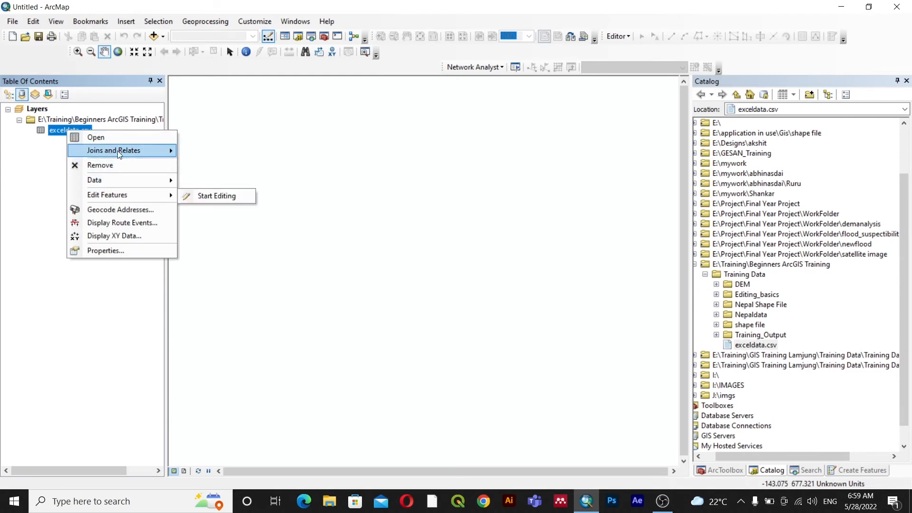
{"action": "left_click", "coordinate": [54, 133]}
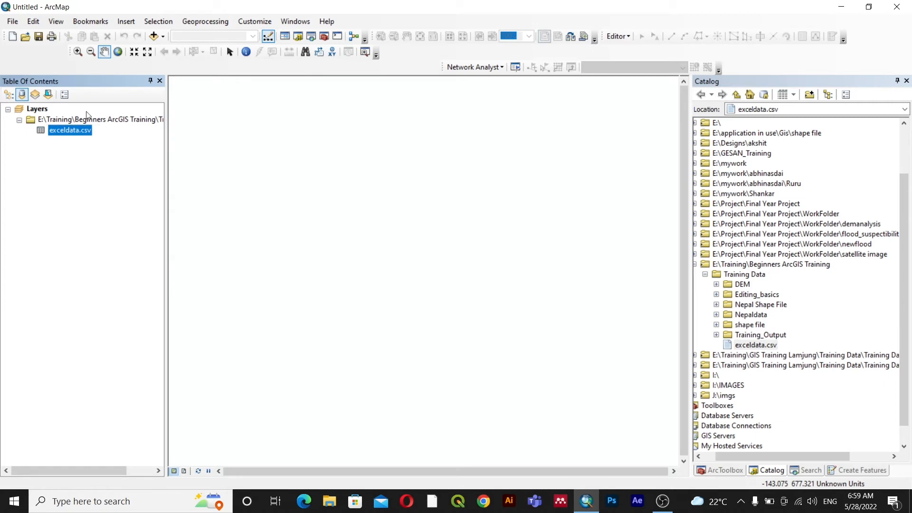
Step: Start adding XY data to the map and choose exceldata.csv from the Training Data folder as the source table
{"action": "left_click", "coordinate": [13, 23]}
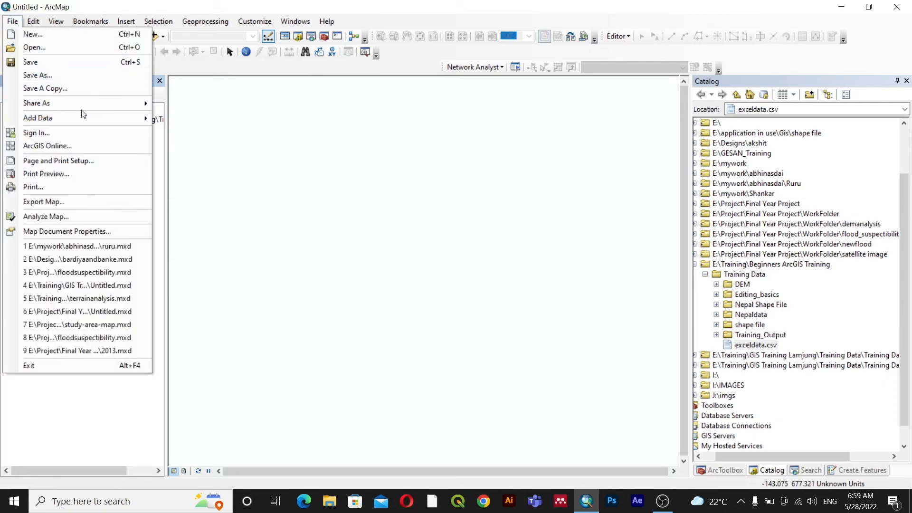
{"action": "mouse_move", "coordinate": [149, 120]}
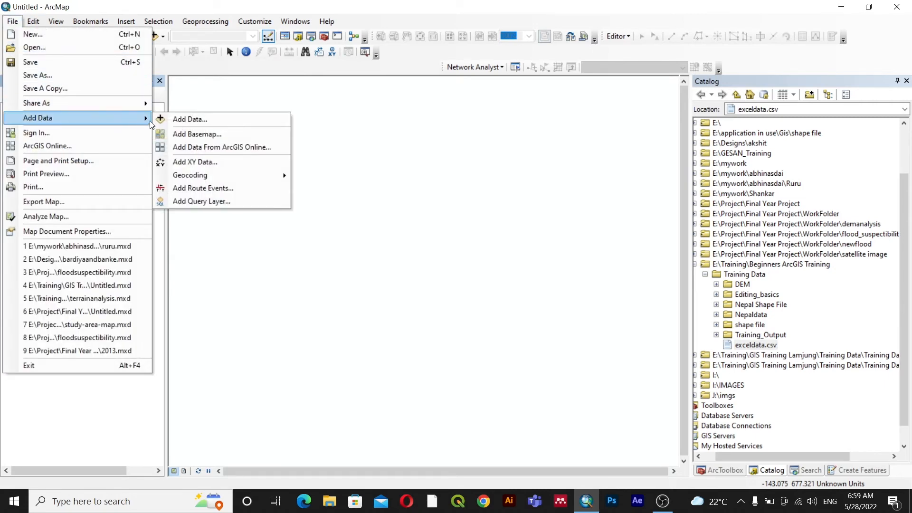
{"action": "left_click", "coordinate": [198, 161]}
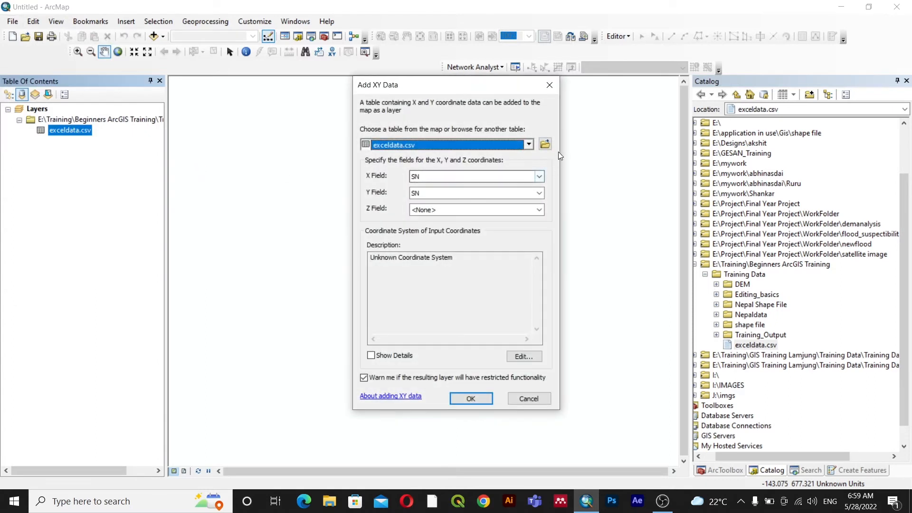
{"action": "left_click", "coordinate": [529, 144]}
{"action": "left_click", "coordinate": [528, 144]}
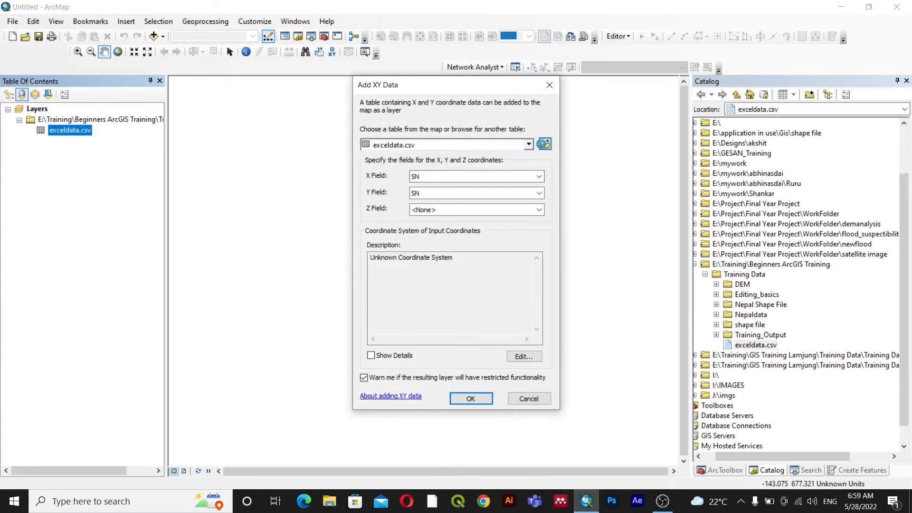
{"action": "left_click", "coordinate": [545, 145]}
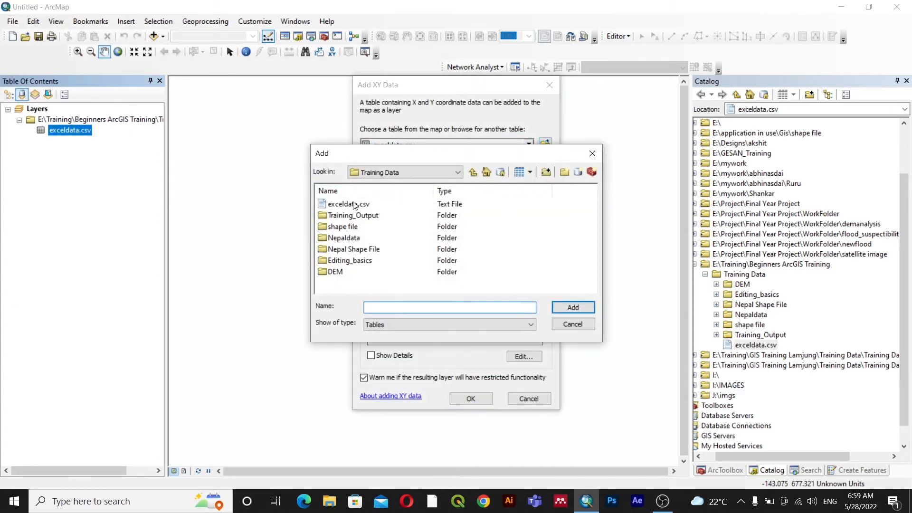
{"action": "left_click", "coordinate": [375, 206]}
{"action": "left_click", "coordinate": [579, 306]}
{"action": "left_click", "coordinate": [580, 307]}
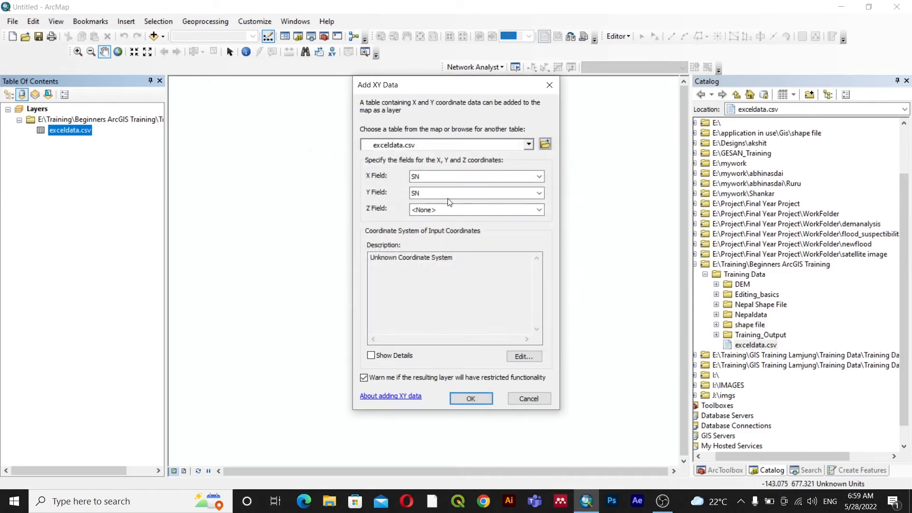
Step: Assign Easting to the X field, Northing to the Y field and Height to the Z field
{"action": "left_click", "coordinate": [520, 176]}
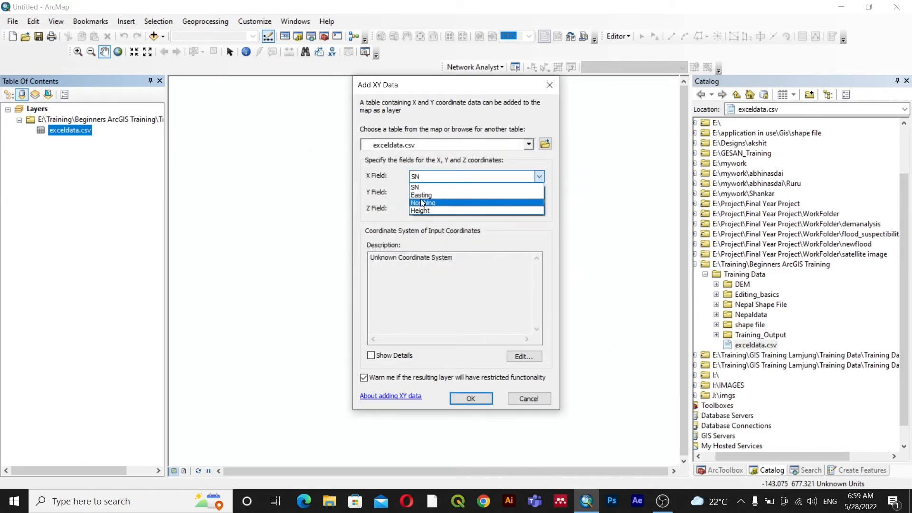
{"action": "left_click", "coordinate": [475, 195]}
{"action": "left_click", "coordinate": [539, 193]}
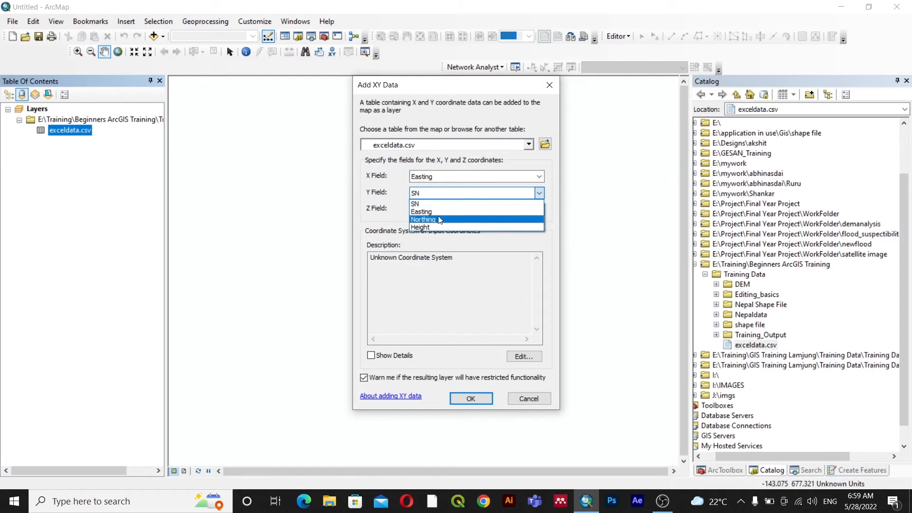
{"action": "left_click", "coordinate": [424, 220]}
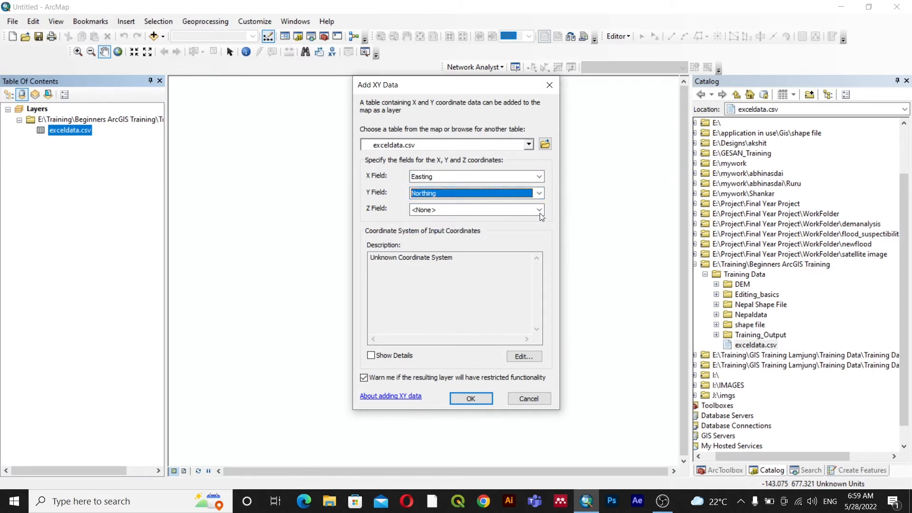
{"action": "left_click", "coordinate": [539, 210]}
{"action": "left_click", "coordinate": [429, 247]}
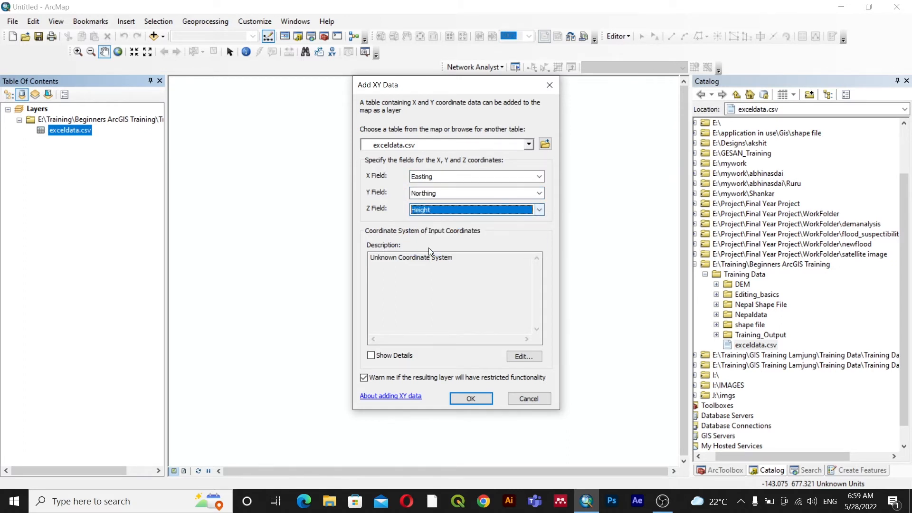
Step: Set the input coordinate system to WGS_1984_UTM_Zone_44N and create the XY event layer despite its restricted functionality
{"action": "left_click", "coordinate": [527, 359]}
{"action": "left_click", "coordinate": [405, 178]}
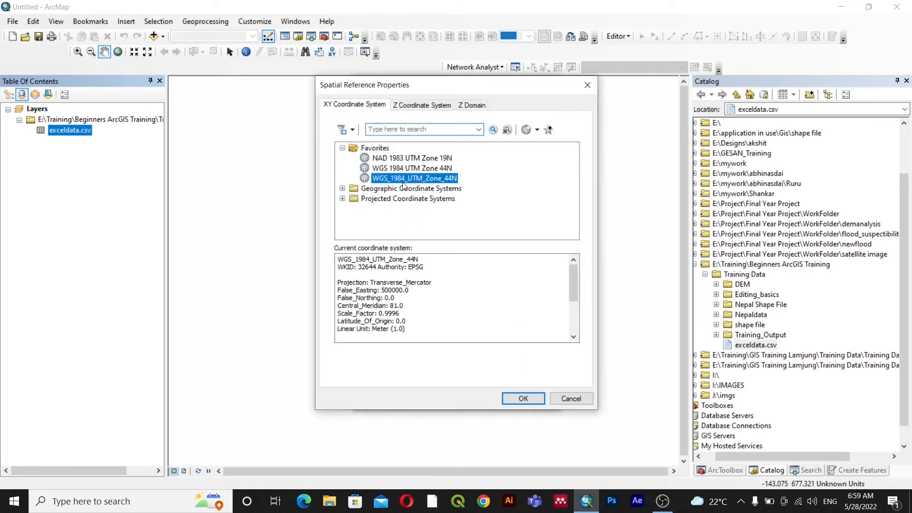
{"action": "left_click", "coordinate": [523, 400]}
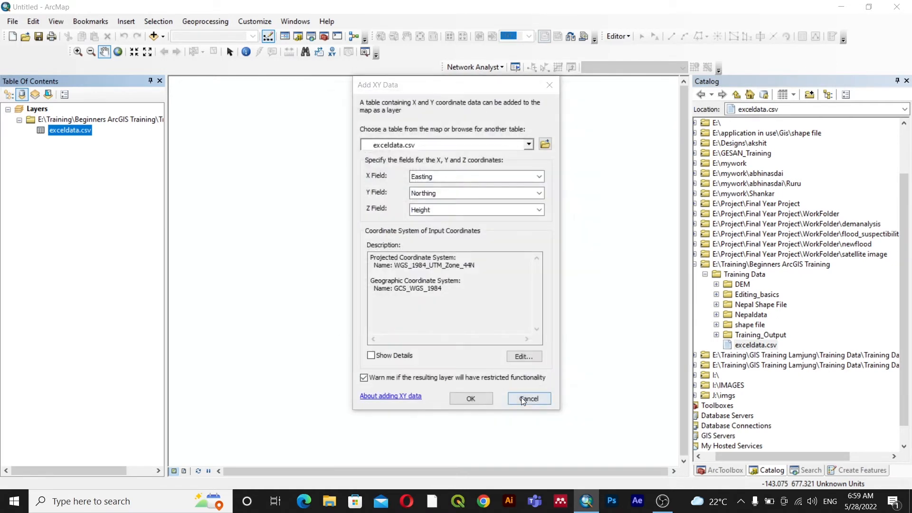
{"action": "left_click", "coordinate": [476, 399]}
{"action": "left_click", "coordinate": [502, 314]}
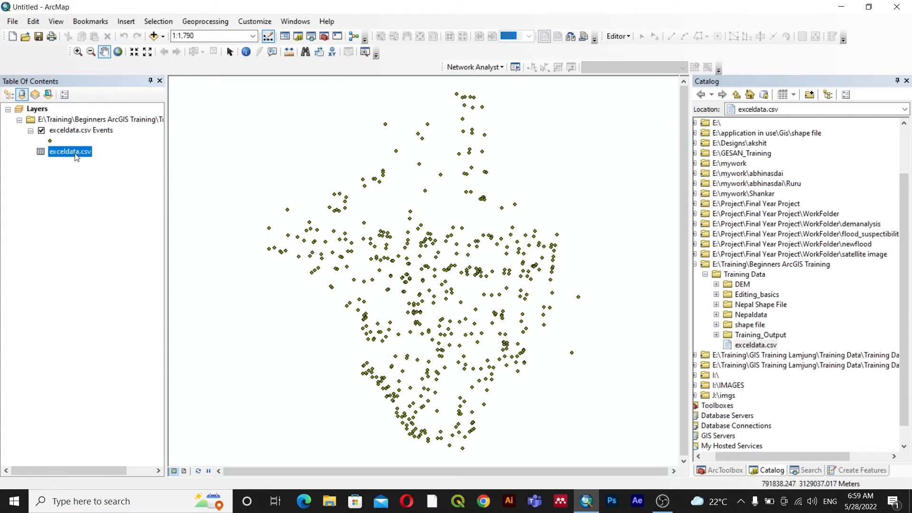
Step: Remove the exceldata.csv Events layer from the map, keeping the source table
{"action": "right_click", "coordinate": [72, 131]}
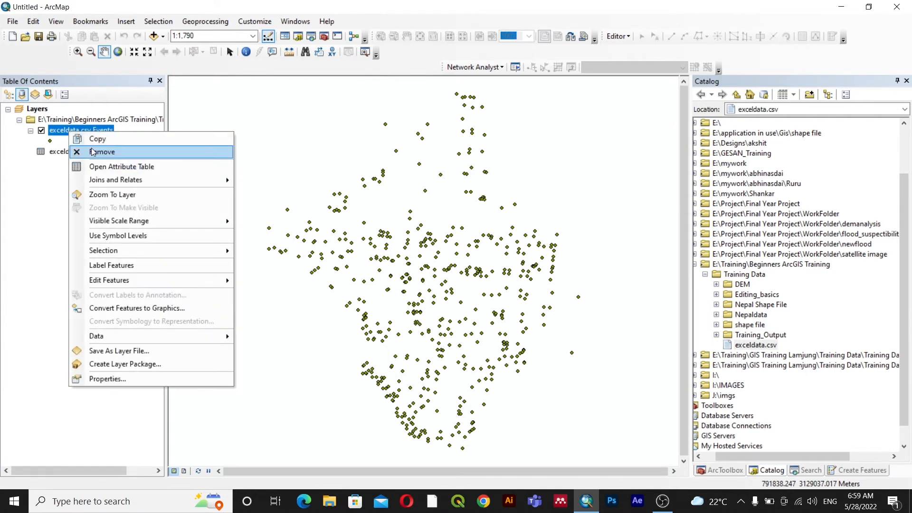
{"action": "left_click", "coordinate": [88, 150]}
{"action": "right_click", "coordinate": [76, 135]}
{"action": "left_click", "coordinate": [38, 188]}
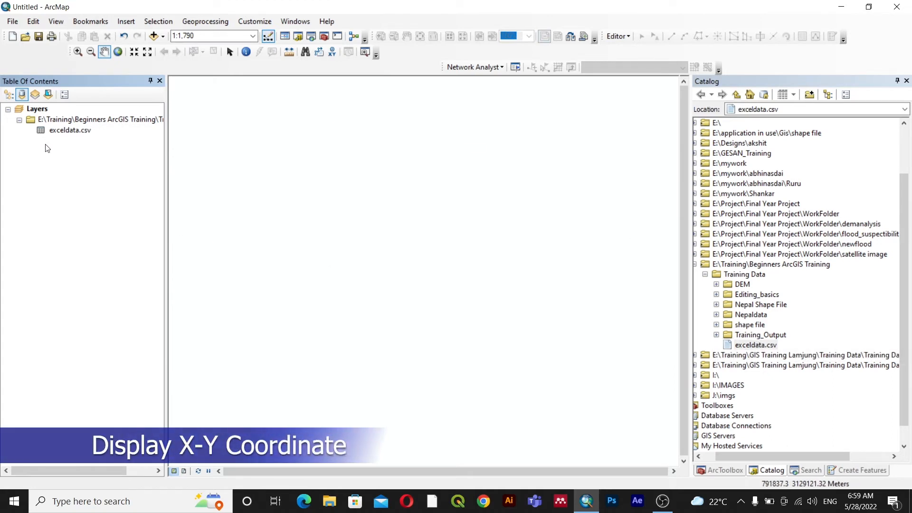
Step: Set up Display XY Data for the exceldata.csv table with Easting as X, Northing as Y and Height as Z
{"action": "right_click", "coordinate": [58, 134]}
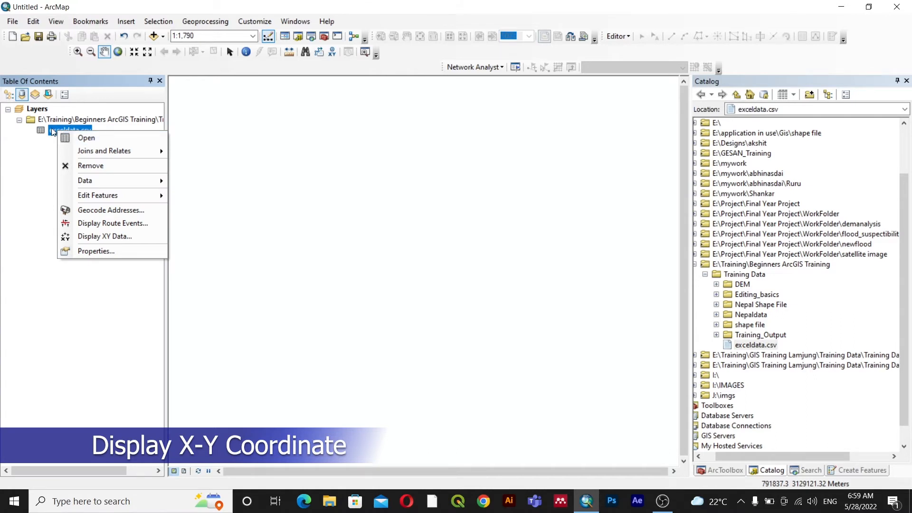
{"action": "left_click", "coordinate": [116, 235]}
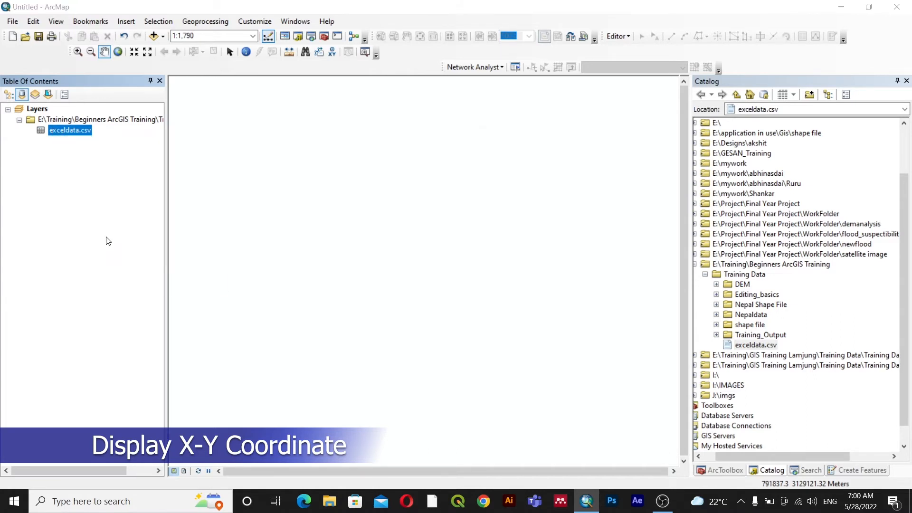
{"action": "left_click", "coordinate": [518, 177]}
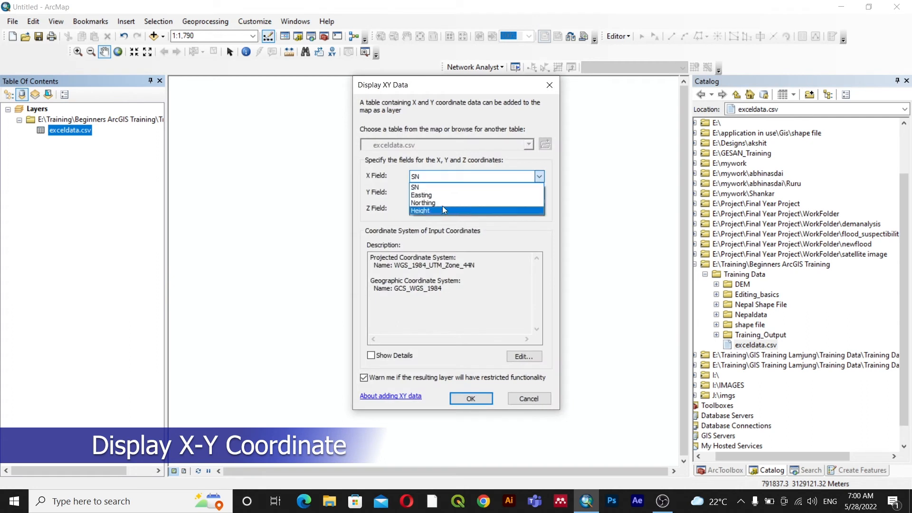
{"action": "left_click", "coordinate": [418, 195]}
{"action": "left_click", "coordinate": [539, 192]}
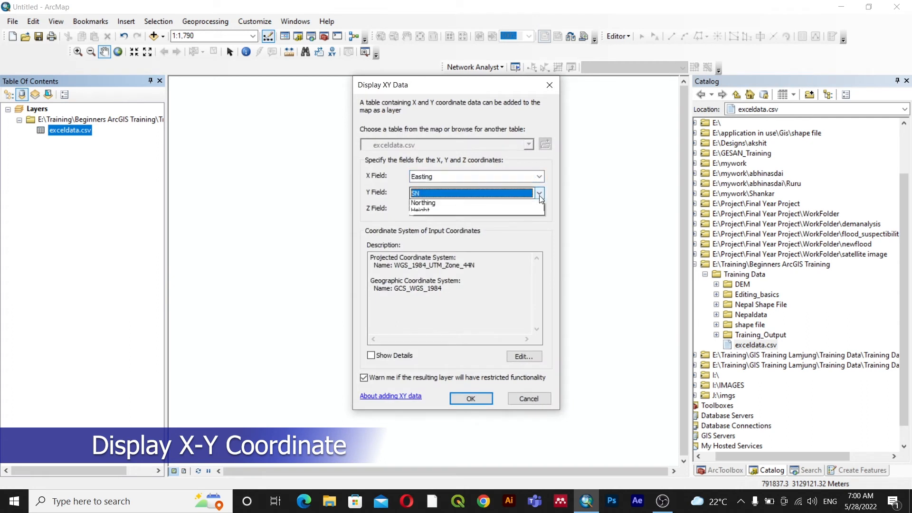
{"action": "left_click", "coordinate": [418, 220]}
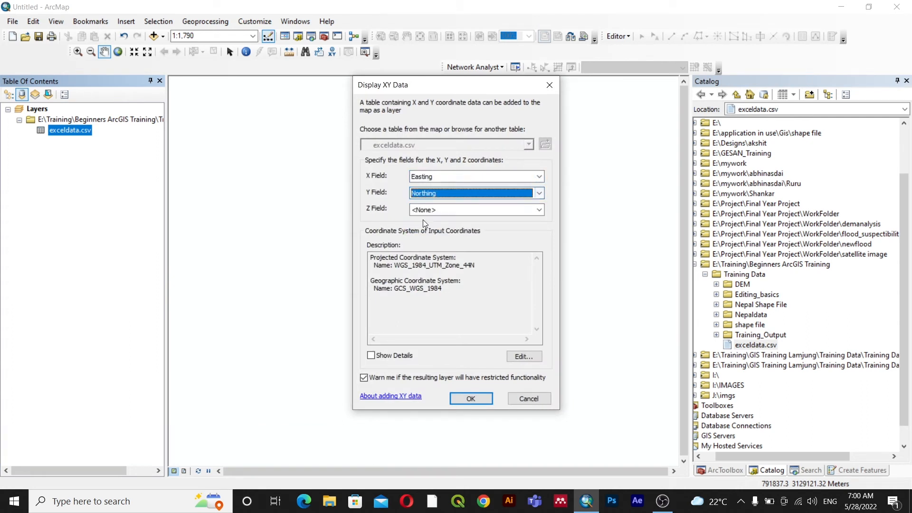
{"action": "left_click", "coordinate": [539, 210]}
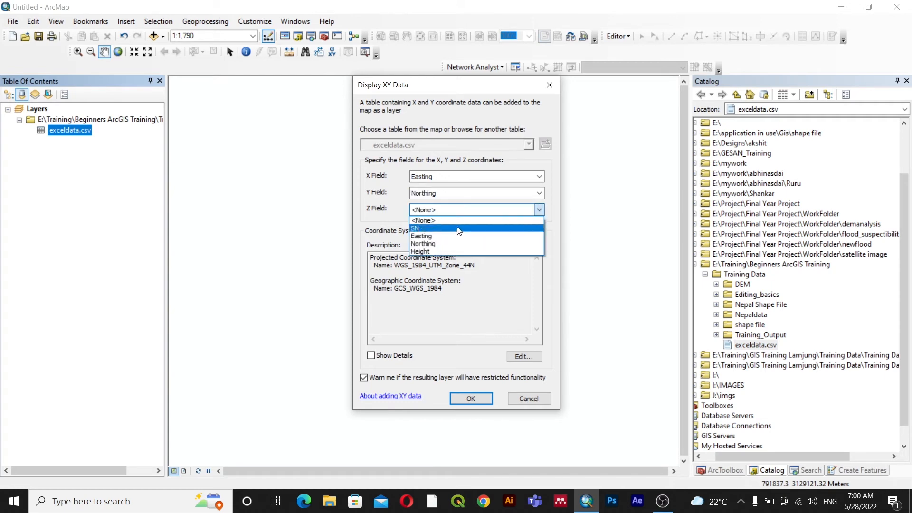
{"action": "left_click", "coordinate": [433, 253]}
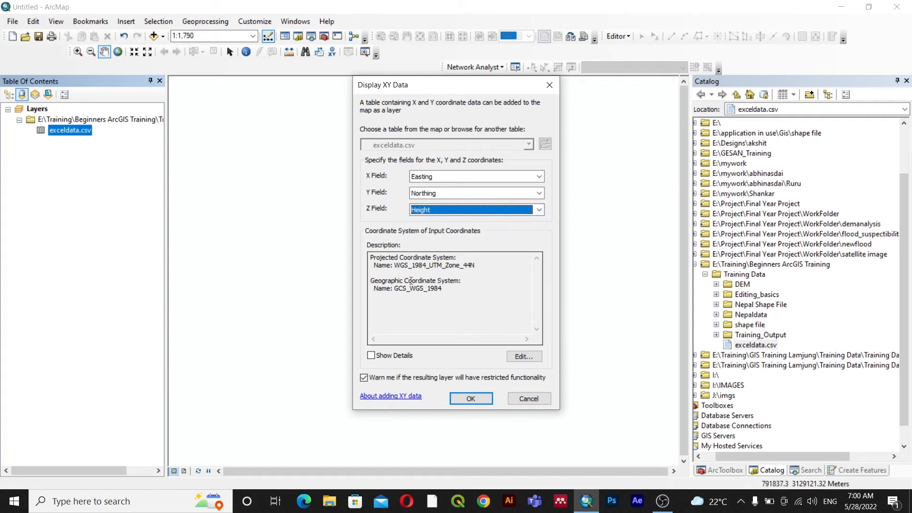
Step: Set the input coordinate system to WGS 1984 UTM Zone 44N and create the XY event layer without an Object-ID field
{"action": "left_click", "coordinate": [525, 357]}
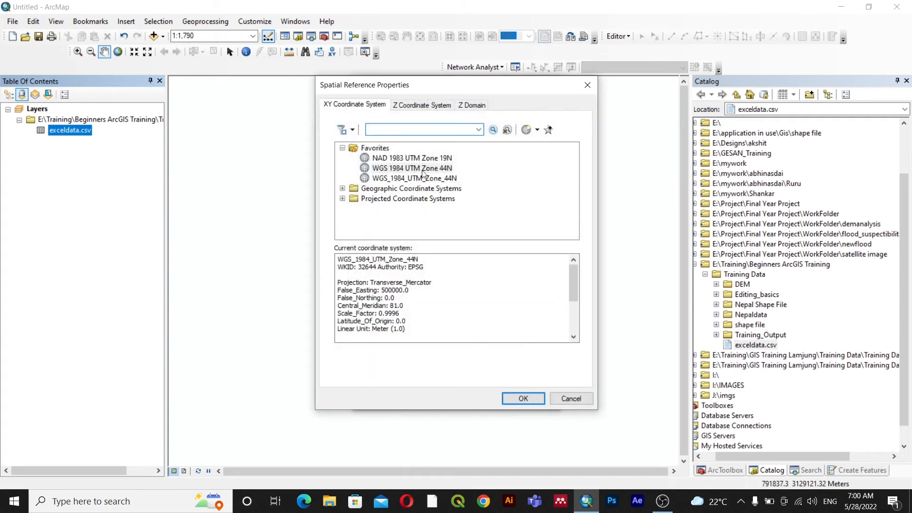
{"action": "left_click", "coordinate": [435, 171]}
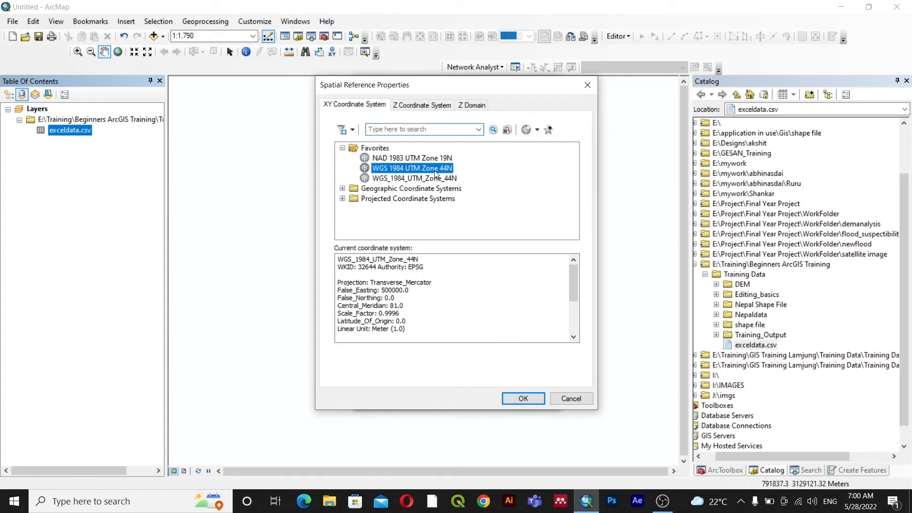
{"action": "left_click", "coordinate": [523, 398]}
{"action": "left_click", "coordinate": [470, 398]}
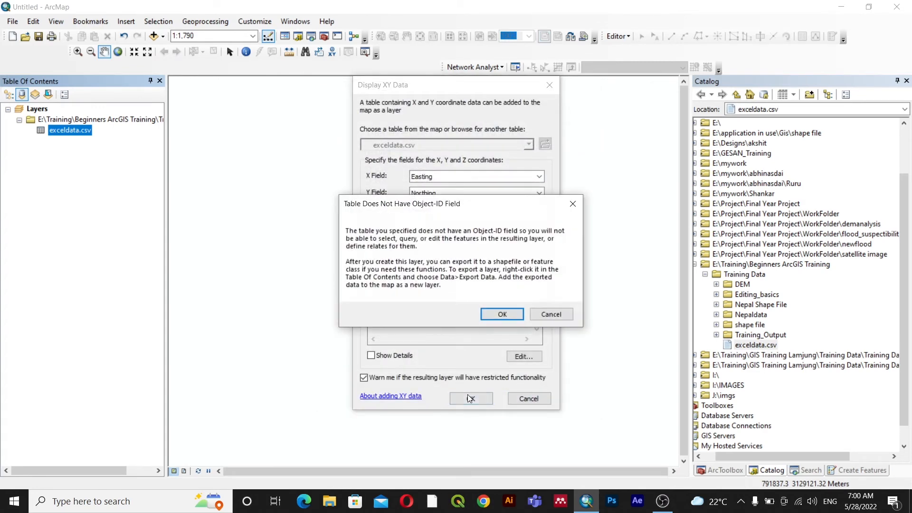
{"action": "left_click", "coordinate": [502, 314]}
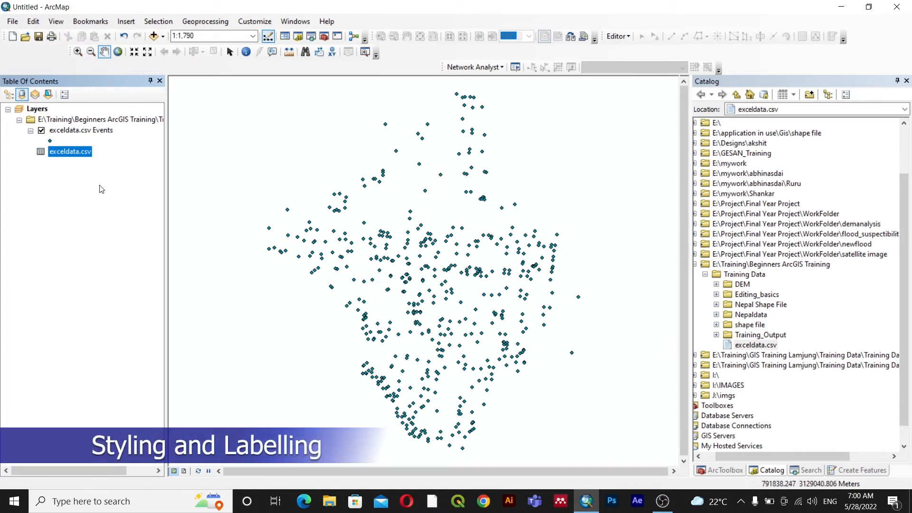
{"action": "left_click", "coordinate": [78, 131]}
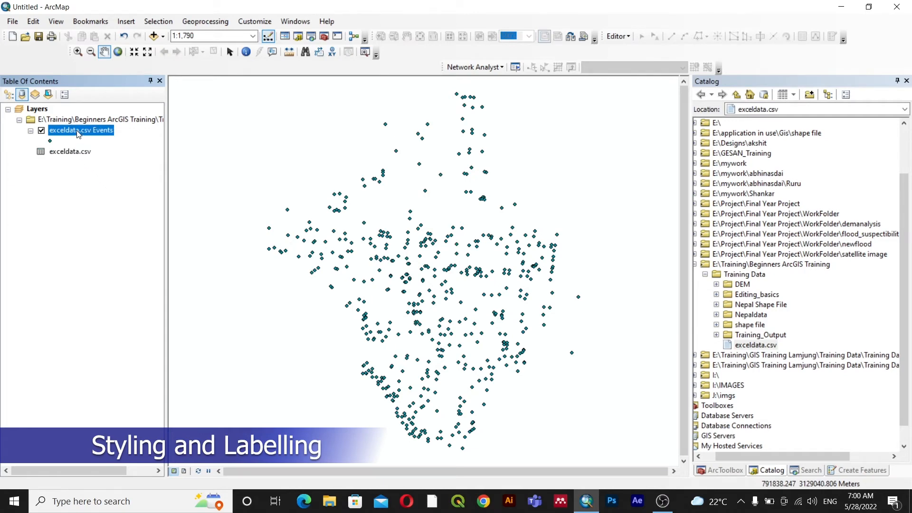
{"action": "right_click", "coordinate": [78, 131]}
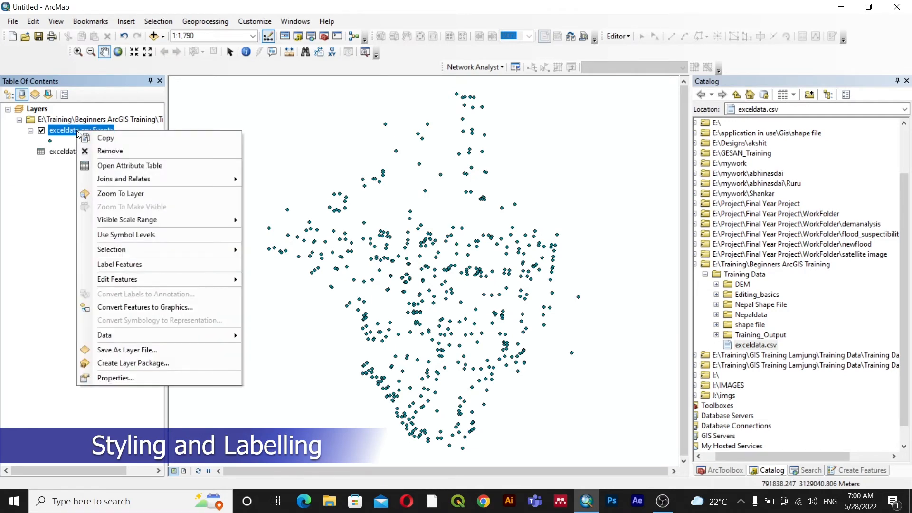
{"action": "left_click", "coordinate": [118, 378]}
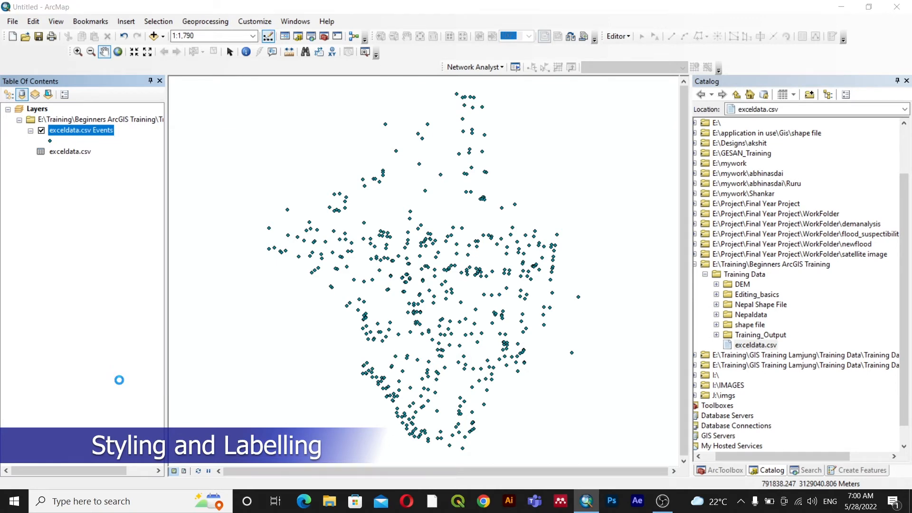
{"action": "left_click", "coordinate": [645, 86]}
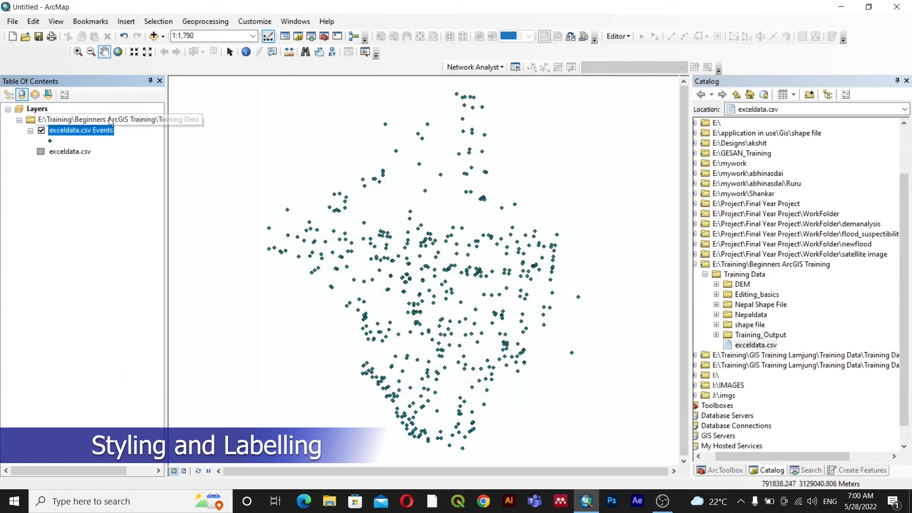
Step: Examine the Remarks codes in the attribute table of the exceldata.csv Events layer
{"action": "right_click", "coordinate": [95, 131]}
{"action": "left_click", "coordinate": [111, 165]}
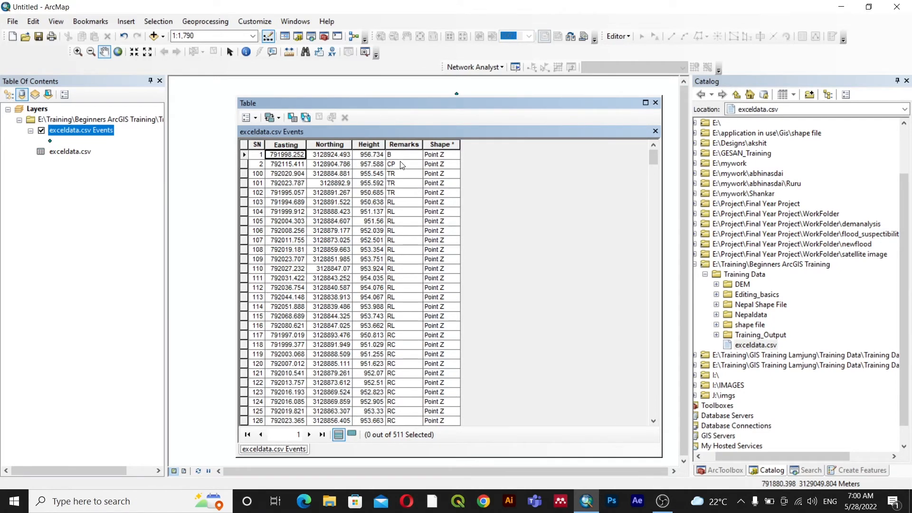
{"action": "left_click", "coordinate": [396, 202]}
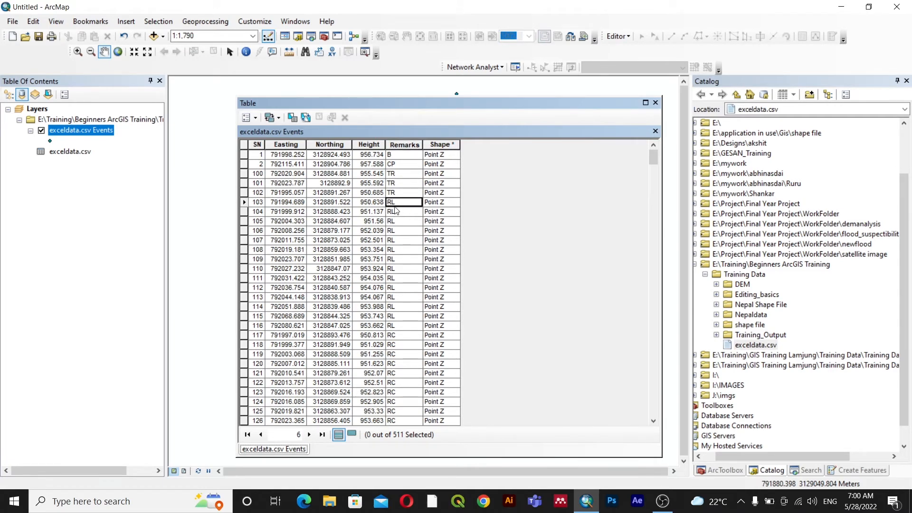
{"action": "scroll", "coordinate": [401, 267], "scroll_direction": "down", "scroll_amount": 1}
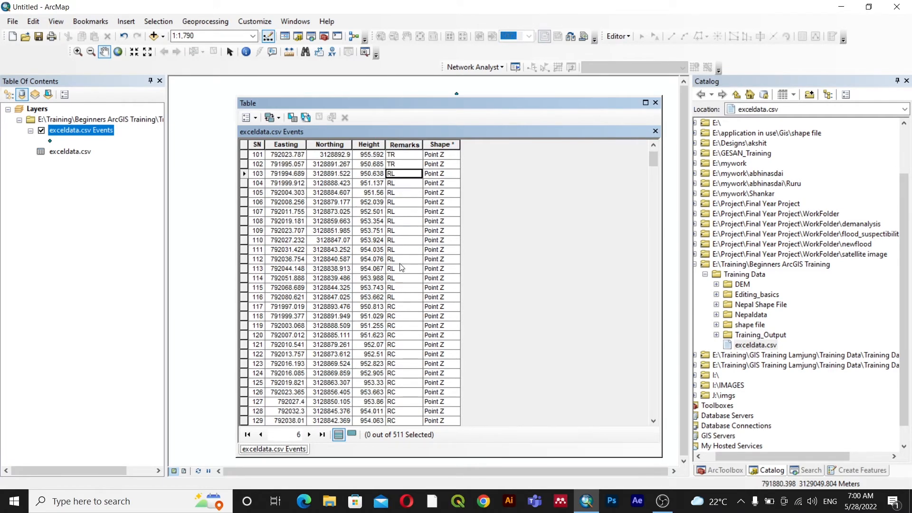
{"action": "left_click", "coordinate": [400, 306]}
{"action": "scroll", "coordinate": [402, 310], "scroll_direction": "down", "scroll_amount": 4}
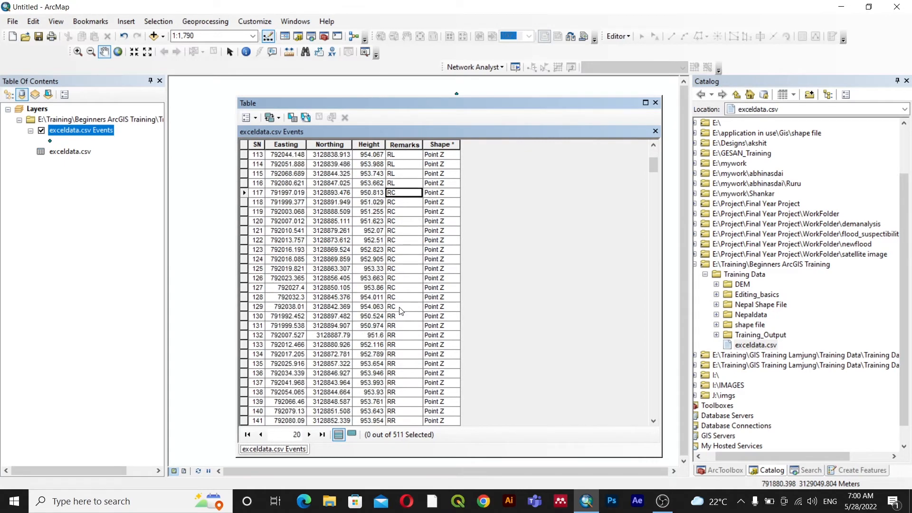
{"action": "left_click", "coordinate": [398, 317]}
{"action": "scroll", "coordinate": [397, 318], "scroll_direction": "up", "scroll_amount": 5}
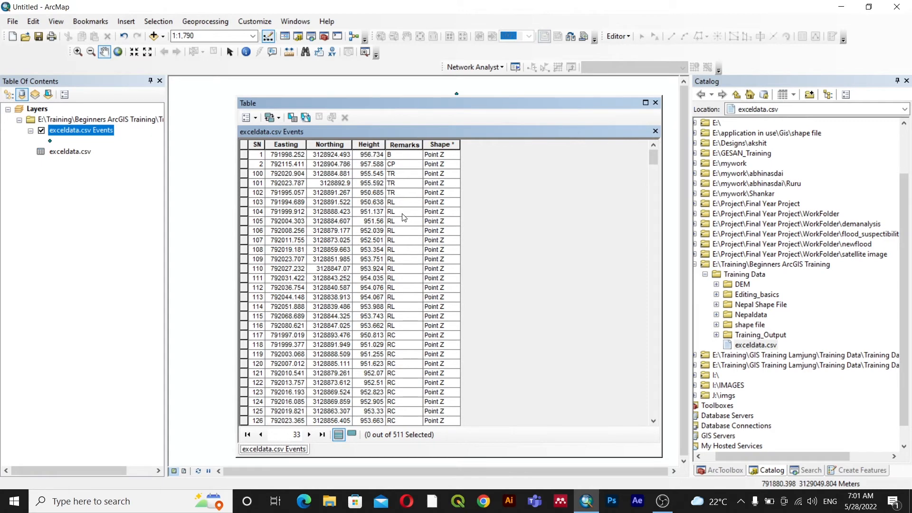
{"action": "left_click", "coordinate": [655, 102]}
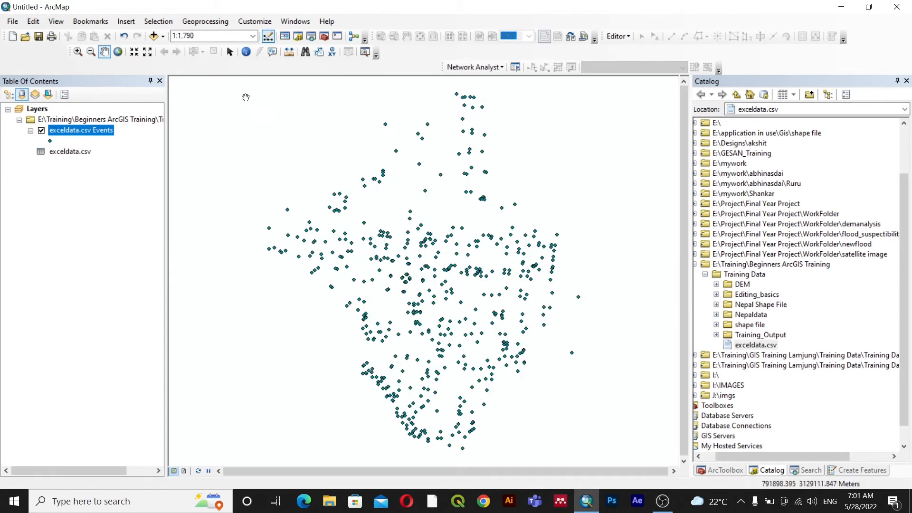
Step: Label the exceldata.csv Events points on the map using the Remarks field
{"action": "right_click", "coordinate": [74, 134]}
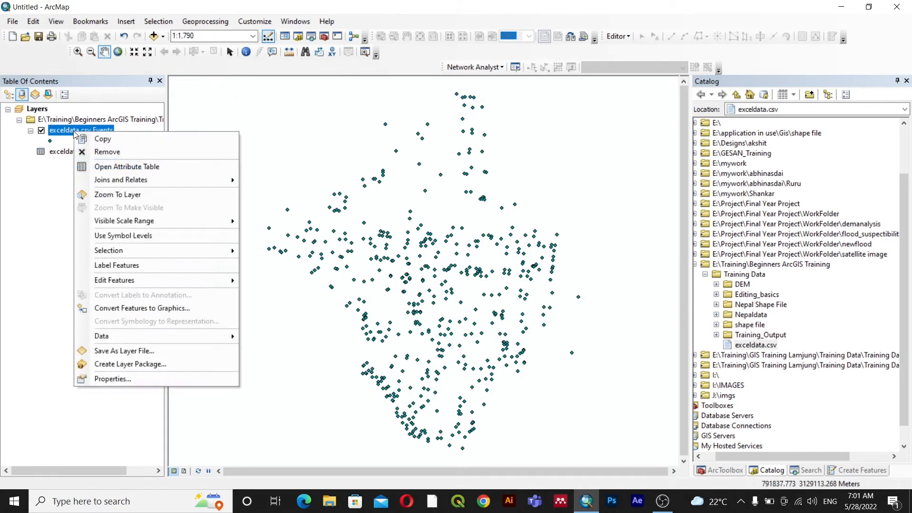
{"action": "left_click", "coordinate": [139, 380]}
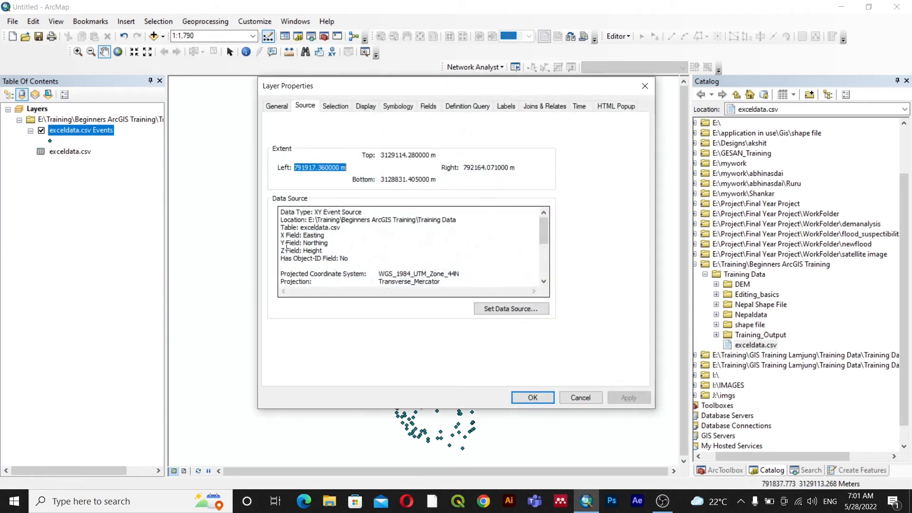
{"action": "left_click", "coordinate": [507, 106]}
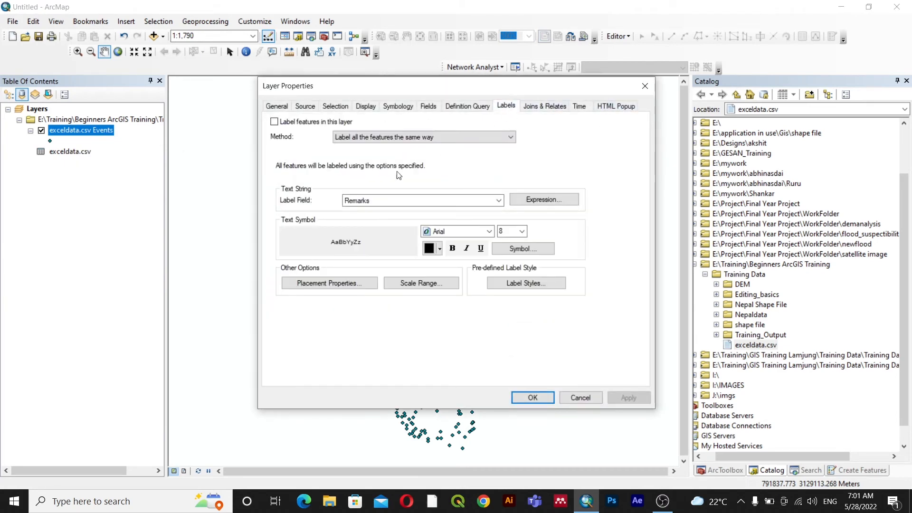
{"action": "left_click", "coordinate": [418, 201]}
{"action": "left_click", "coordinate": [419, 201]}
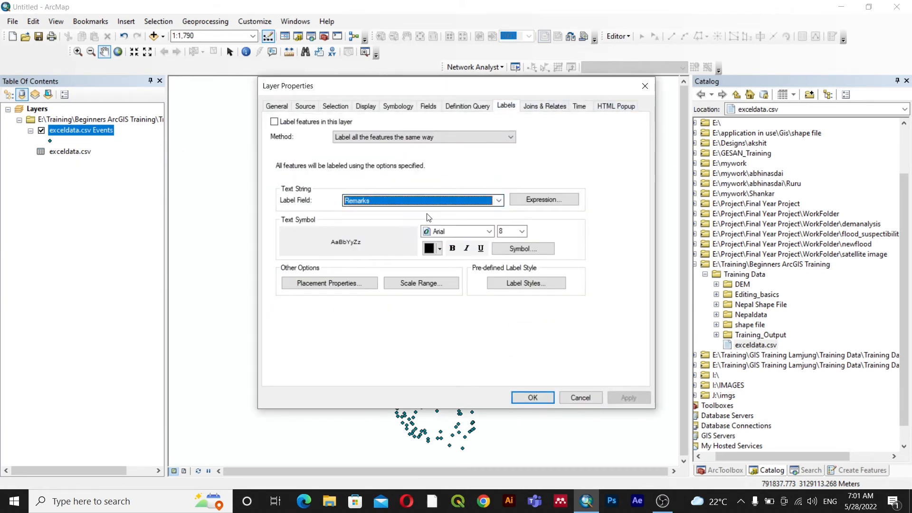
{"action": "left_click", "coordinate": [541, 398]}
{"action": "right_click", "coordinate": [60, 132]}
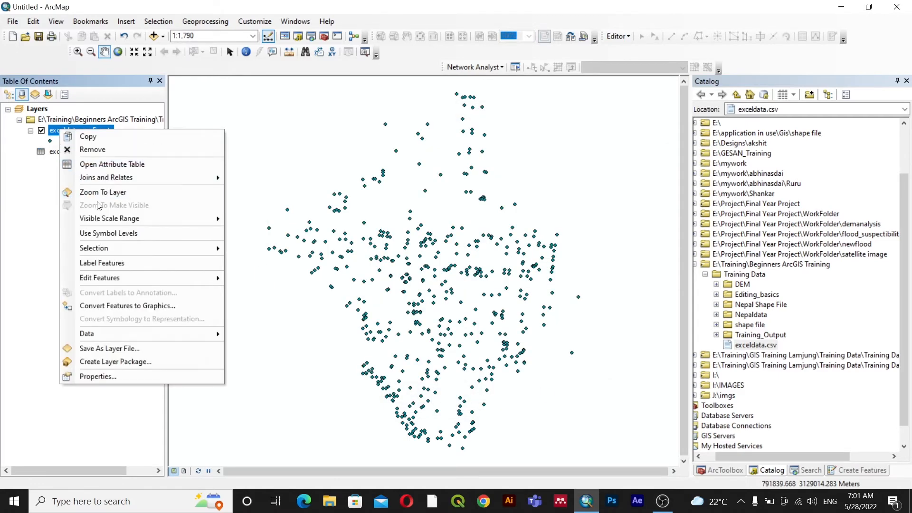
{"action": "left_click", "coordinate": [112, 263]}
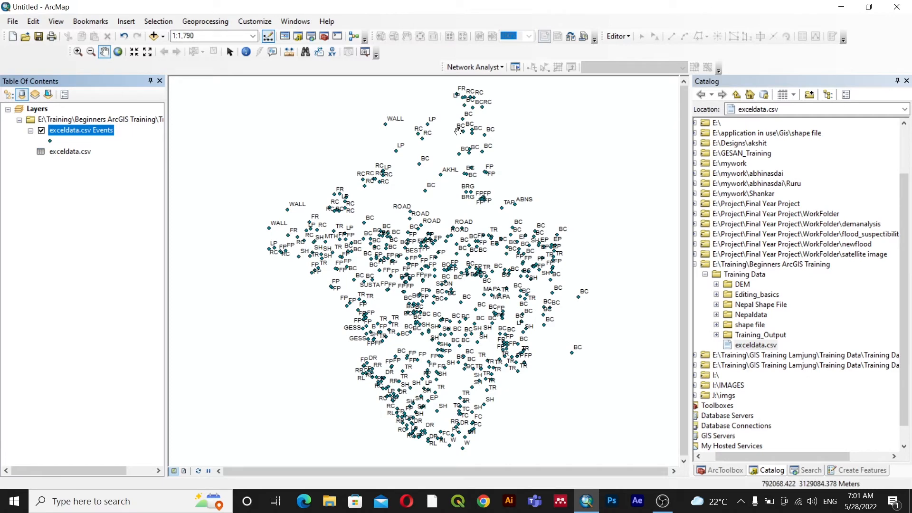
Step: Turn off the labels of the exceldata.csv Events layer
{"action": "right_click", "coordinate": [93, 133]}
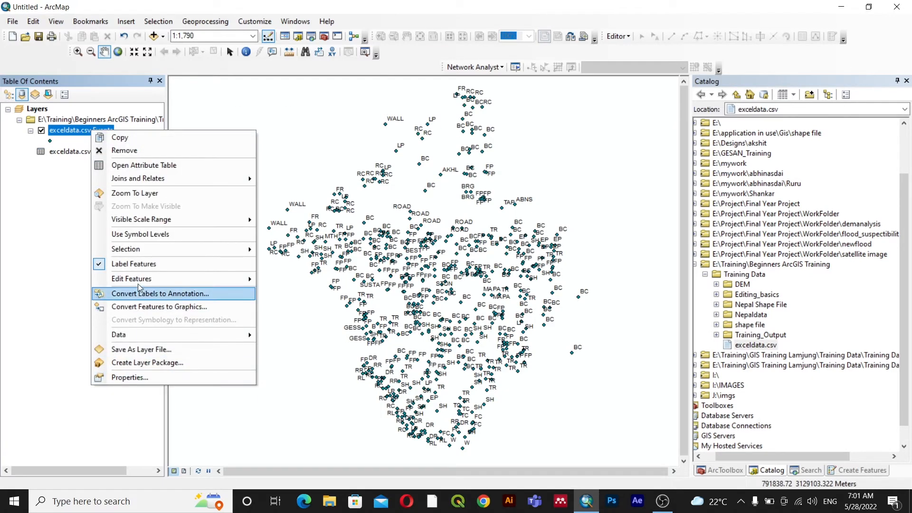
{"action": "left_click", "coordinate": [136, 264]}
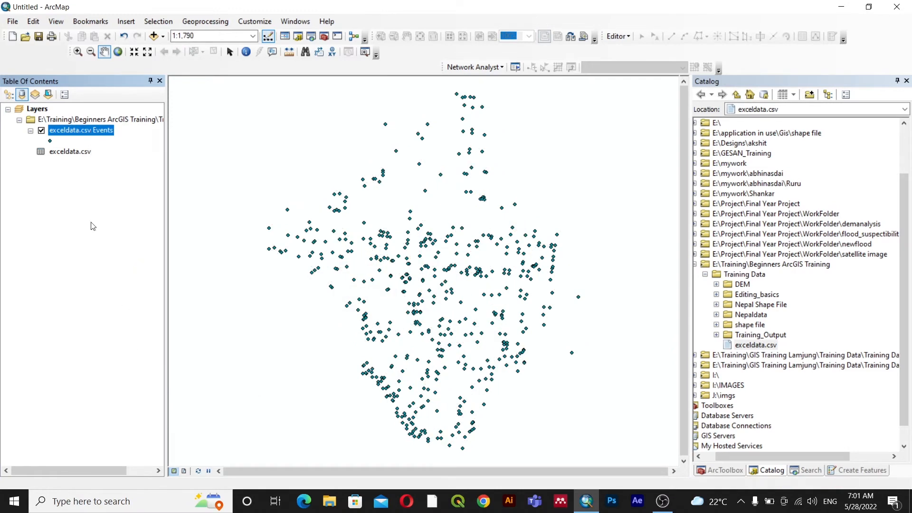
{"action": "right_click", "coordinate": [77, 129]}
{"action": "left_click", "coordinate": [93, 378]}
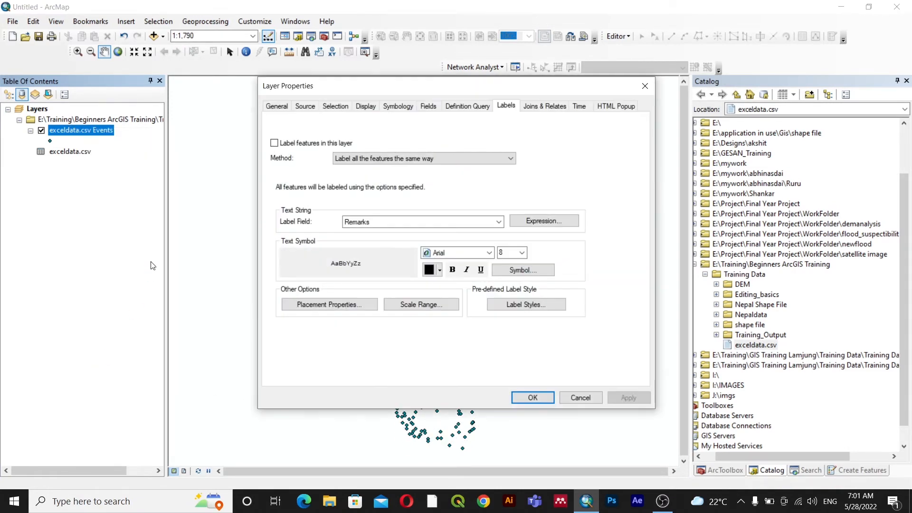
{"action": "left_click", "coordinate": [398, 107]}
{"action": "left_click_drag", "start_coordinate": [422, 86], "coordinate": [392, 124]}
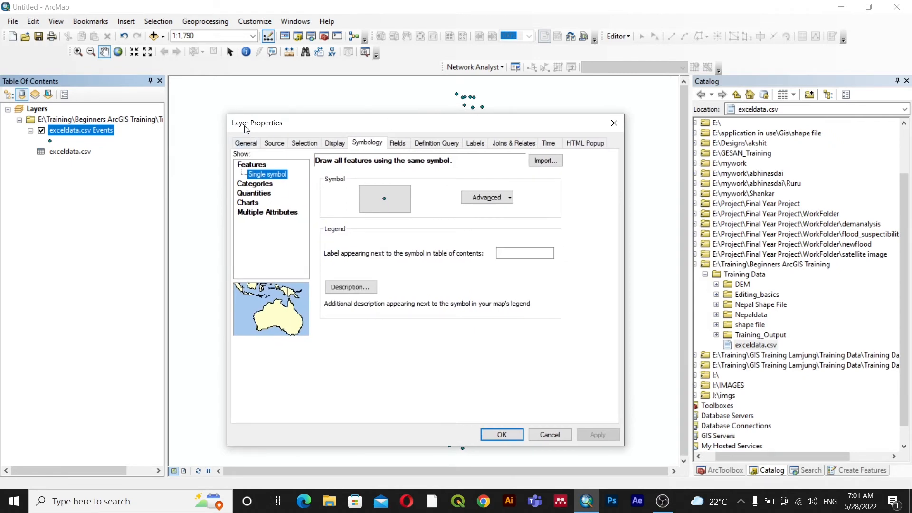
{"action": "left_click_drag", "start_coordinate": [247, 127], "coordinate": [441, 170]}
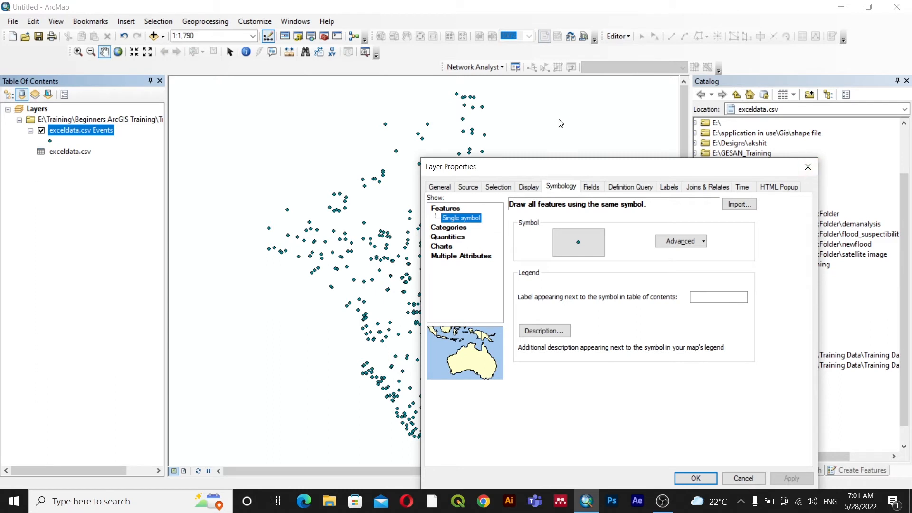
{"action": "left_click_drag", "start_coordinate": [626, 169], "coordinate": [477, 123]}
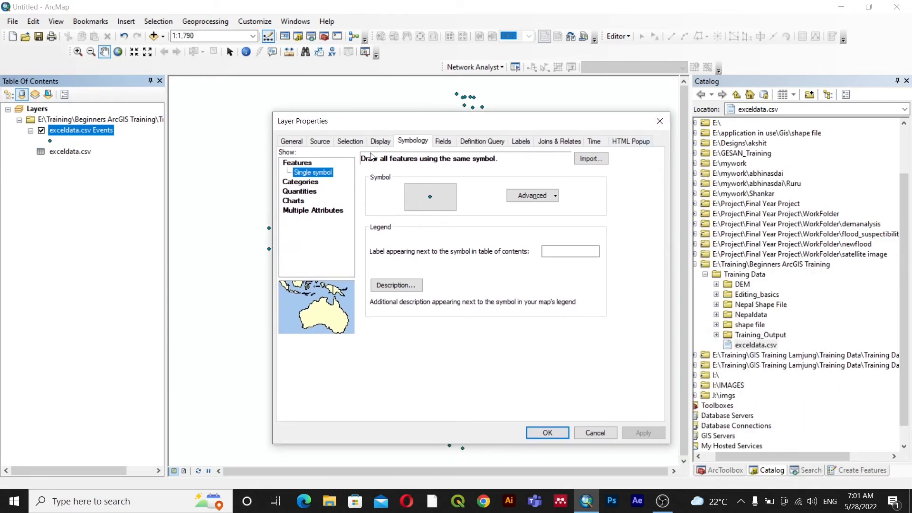
{"action": "left_click", "coordinate": [660, 121]}
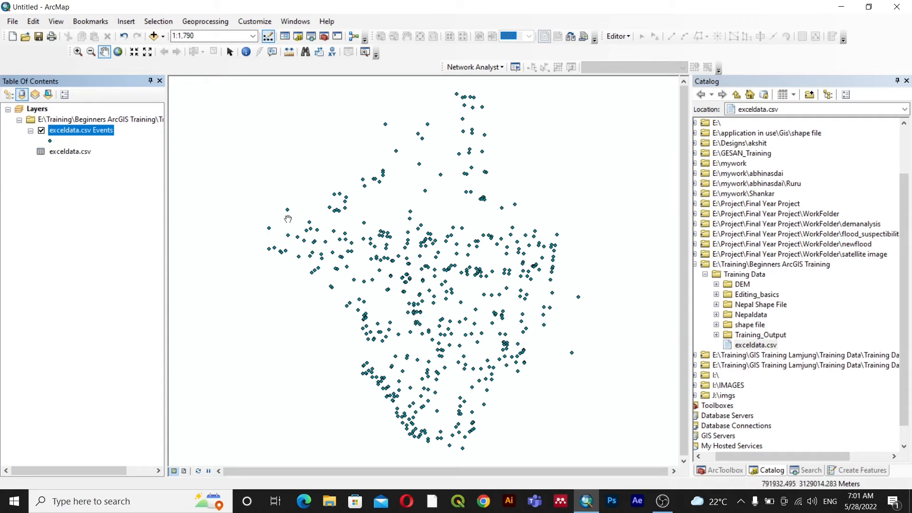
Step: Symbolize the exceldata.csv Events layer by unique values of the Remarks field, adding all values
{"action": "right_click", "coordinate": [76, 136]}
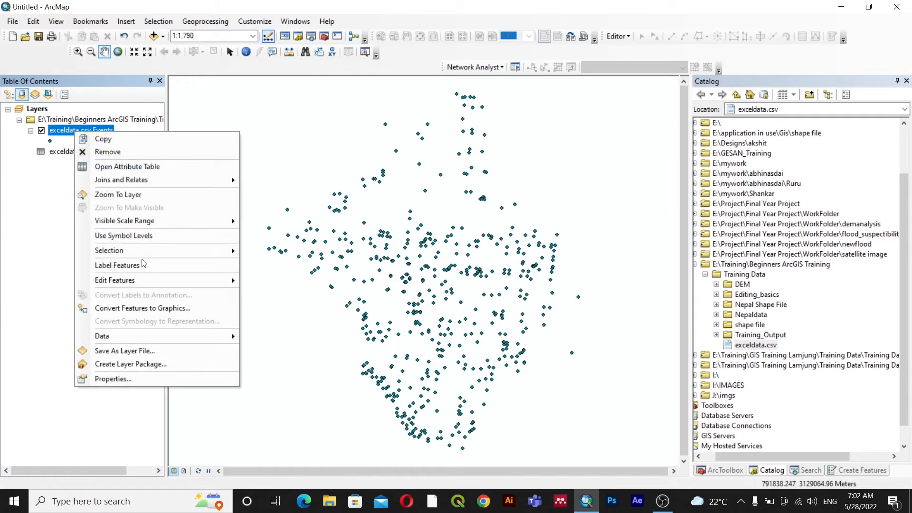
{"action": "left_click", "coordinate": [148, 380]}
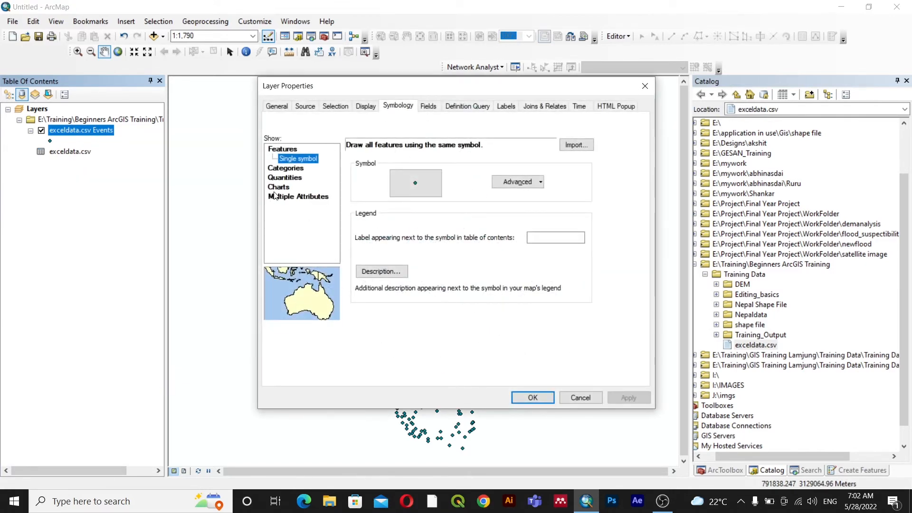
{"action": "left_click", "coordinate": [285, 169]}
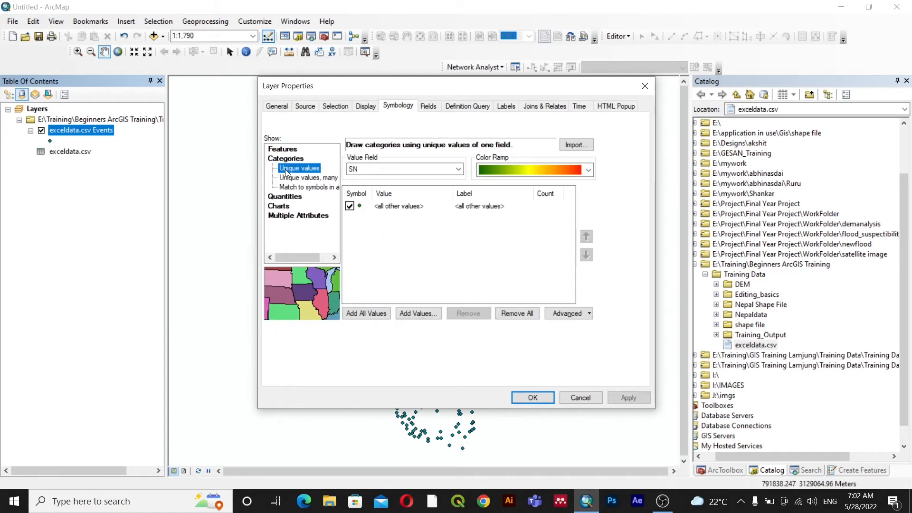
{"action": "left_click", "coordinate": [455, 173]}
{"action": "left_click", "coordinate": [363, 213]}
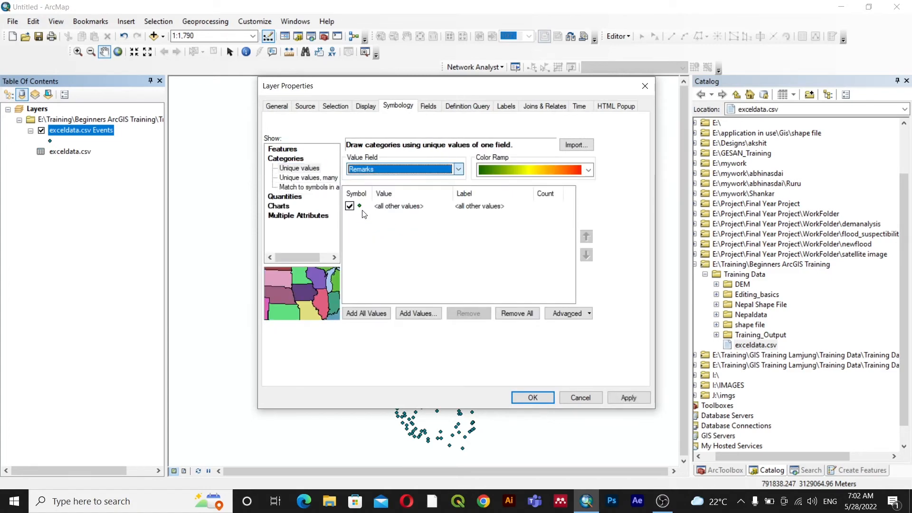
{"action": "left_click", "coordinate": [367, 313]}
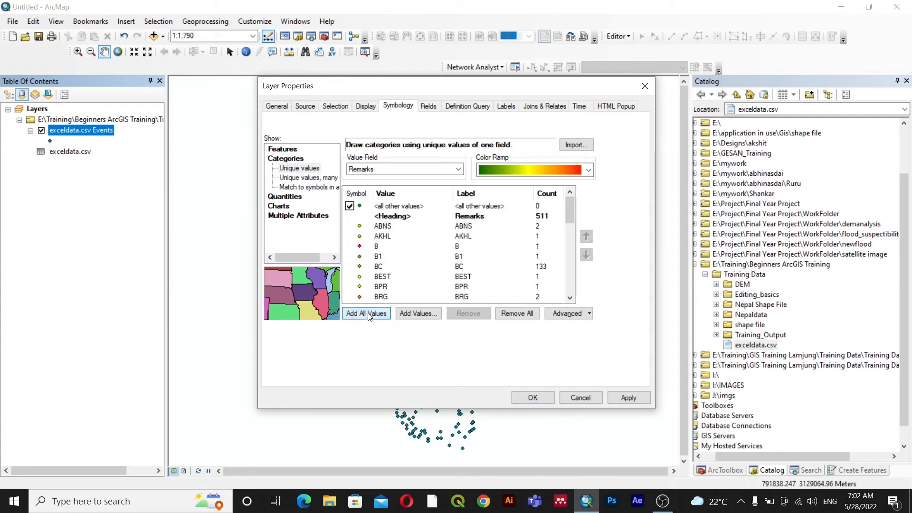
{"action": "scroll", "coordinate": [408, 264], "scroll_direction": "down", "scroll_amount": 7}
{"action": "left_click", "coordinate": [627, 397]}
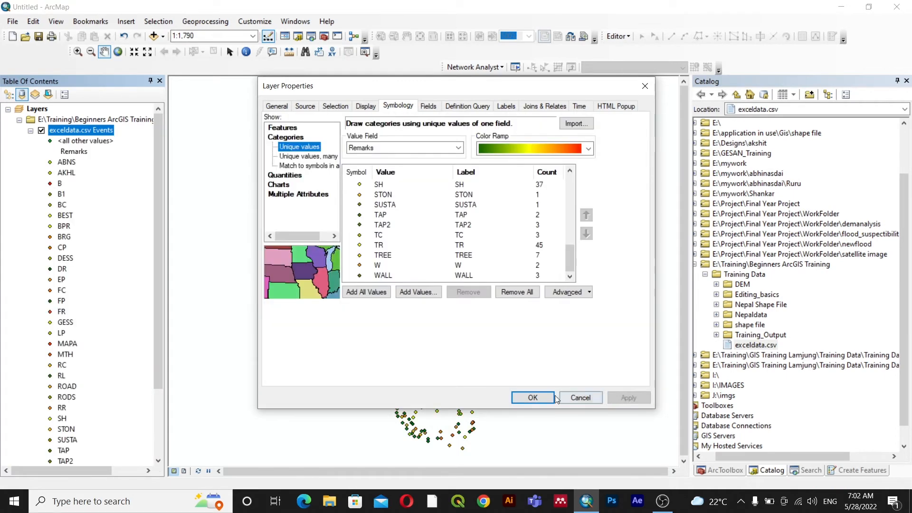
{"action": "left_click", "coordinate": [532, 398]}
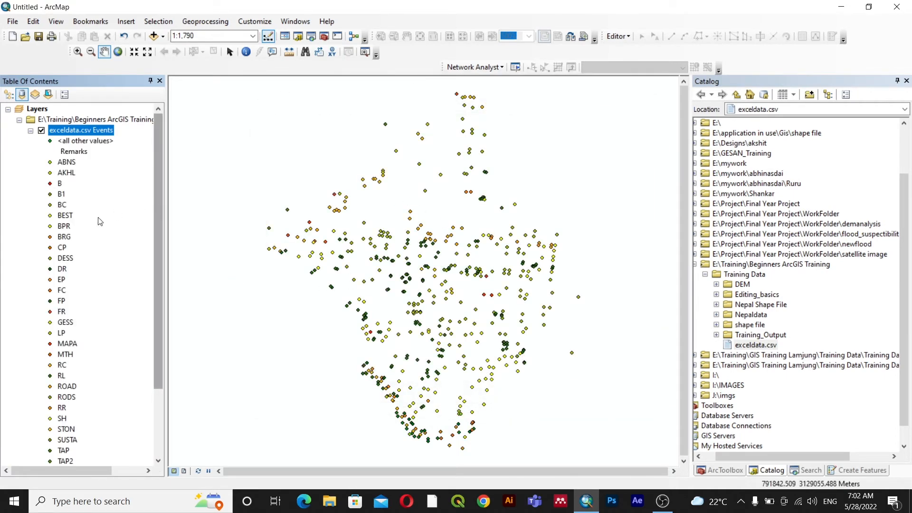
{"action": "scroll", "coordinate": [77, 275], "scroll_direction": "down", "scroll_amount": 3}
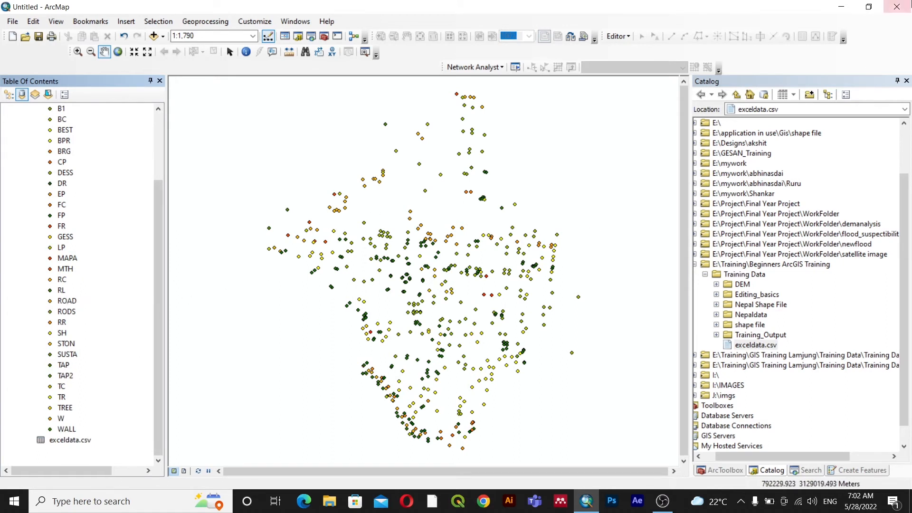
Step: Change the symbol of the RR value in the exceldata.csv Events layer to Circle 2
{"action": "left_click", "coordinate": [50, 323]}
{"action": "left_click", "coordinate": [513, 313]}
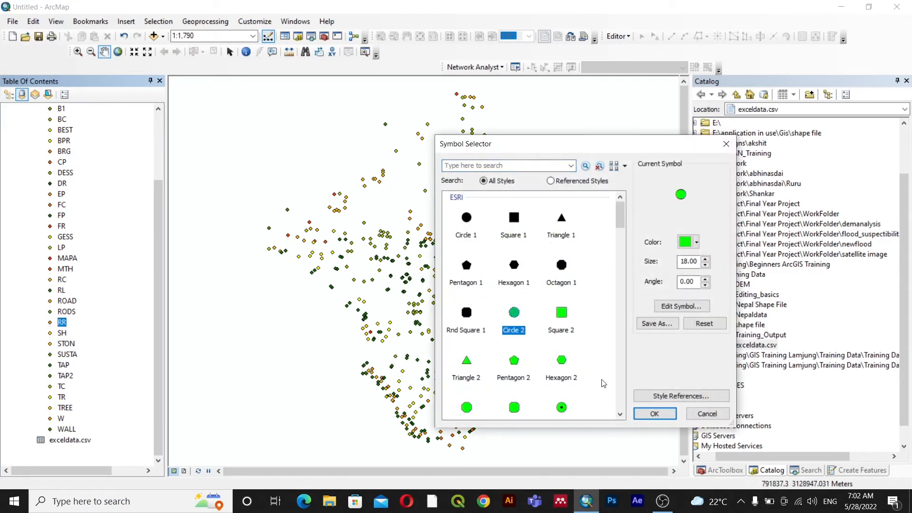
{"action": "left_click", "coordinate": [655, 414]}
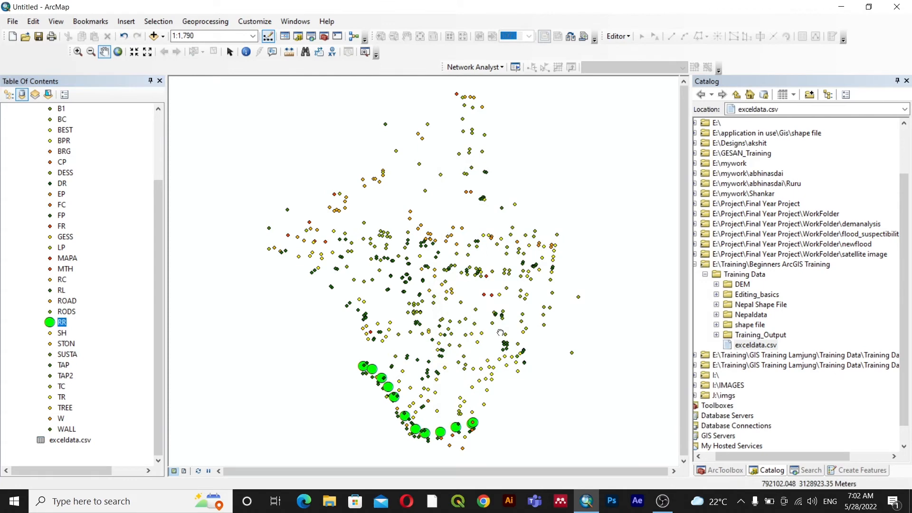
{"action": "left_click_drag", "start_coordinate": [500, 332], "coordinate": [424, 273]}
{"action": "left_click_drag", "start_coordinate": [293, 310], "coordinate": [375, 267]}
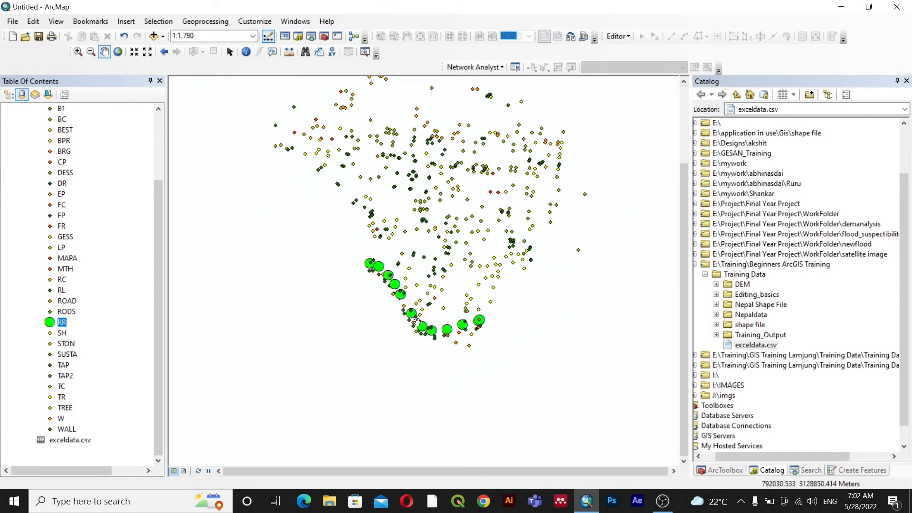
Step: Change the symbol of the RL value to Square 2 and review the restyled RL and RR points on the map
{"action": "left_click", "coordinate": [50, 291]}
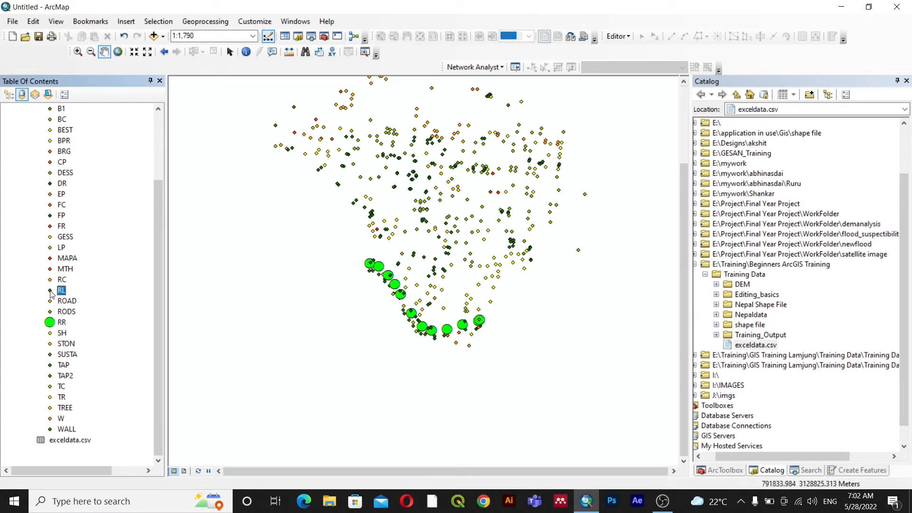
{"action": "left_click", "coordinate": [561, 317]}
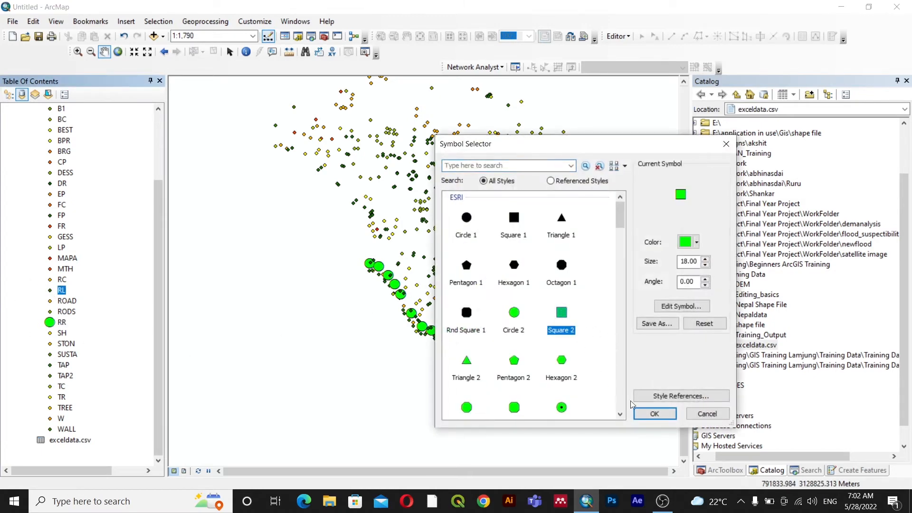
{"action": "left_click", "coordinate": [654, 414]}
{"action": "scroll", "coordinate": [397, 347], "scroll_direction": "down", "scroll_amount": 5}
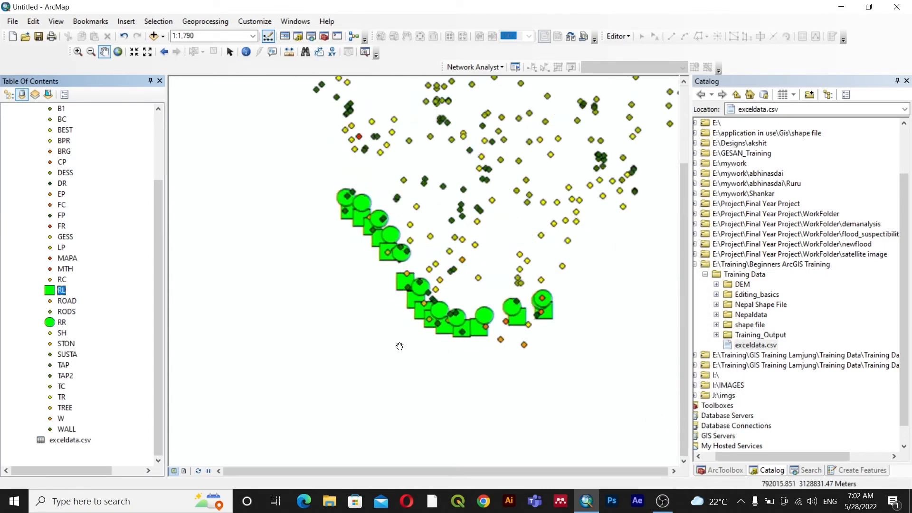
{"action": "scroll", "coordinate": [524, 324], "scroll_direction": "up", "scroll_amount": 3}
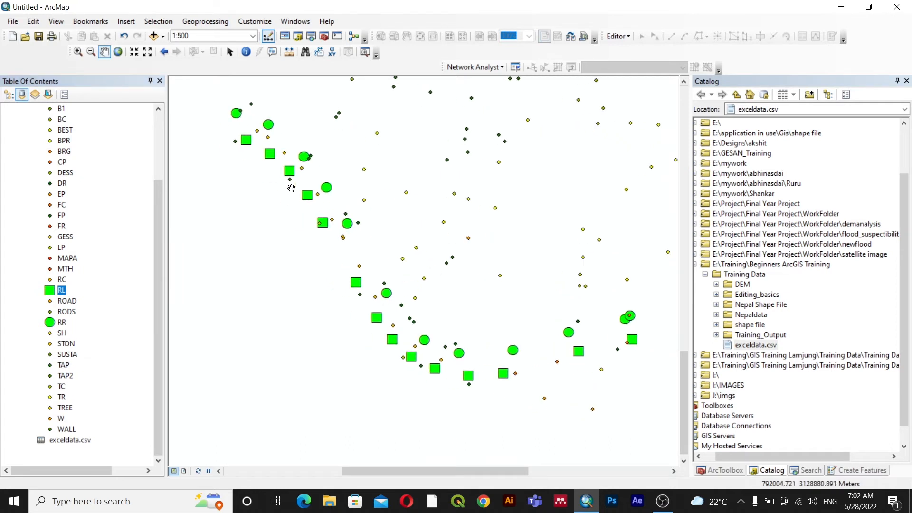
{"action": "scroll", "coordinate": [75, 298], "scroll_direction": "up", "scroll_amount": 3}
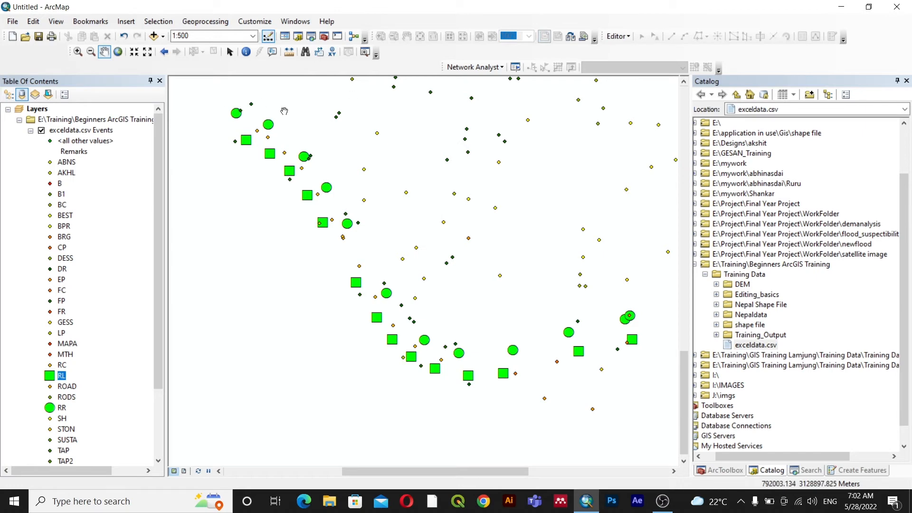
{"action": "scroll", "coordinate": [508, 344], "scroll_direction": "up", "scroll_amount": 3}
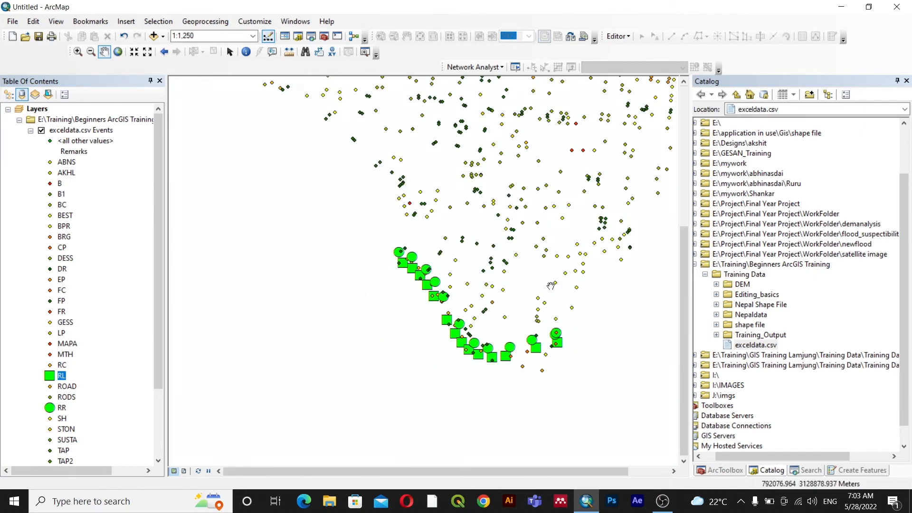
{"action": "scroll", "coordinate": [508, 343], "scroll_direction": "up", "scroll_amount": 2}
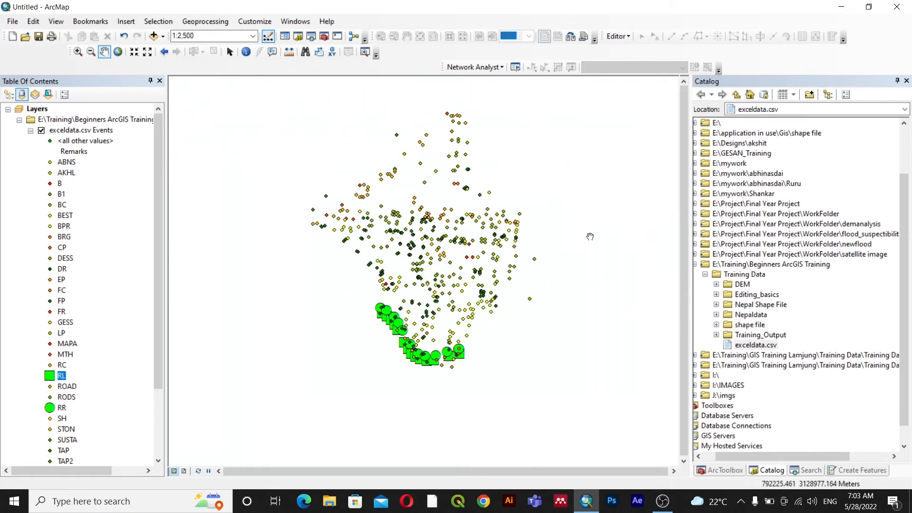
Step: Remove the exceldata.csv Events layer and the exceldata.csv table from the map
{"action": "right_click", "coordinate": [92, 135]}
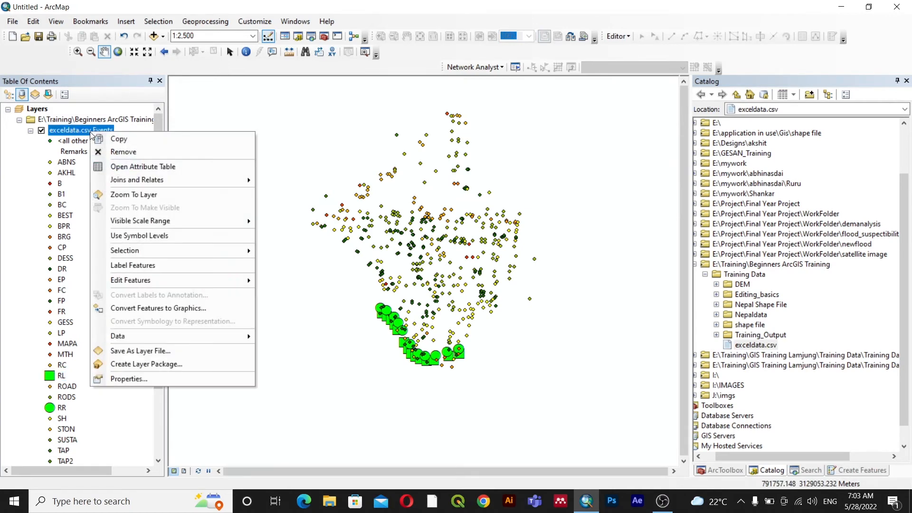
{"action": "left_click", "coordinate": [115, 153]}
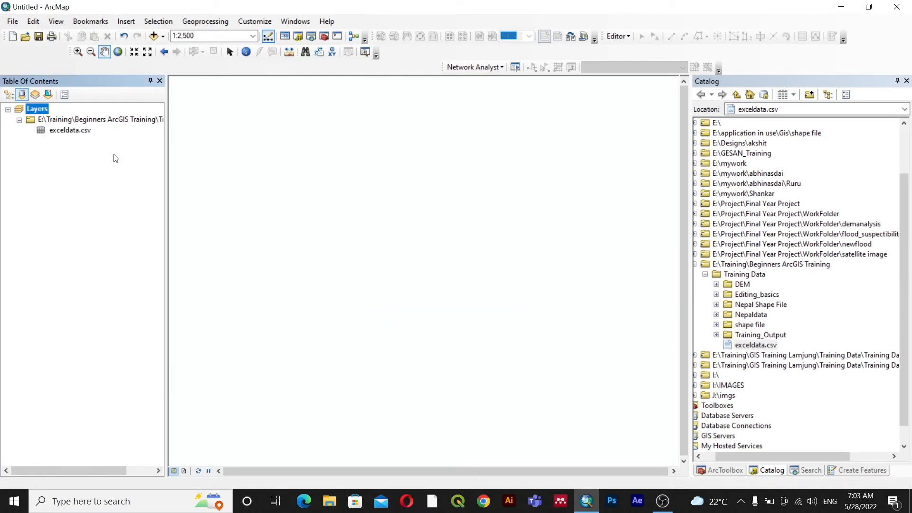
{"action": "right_click", "coordinate": [73, 130]}
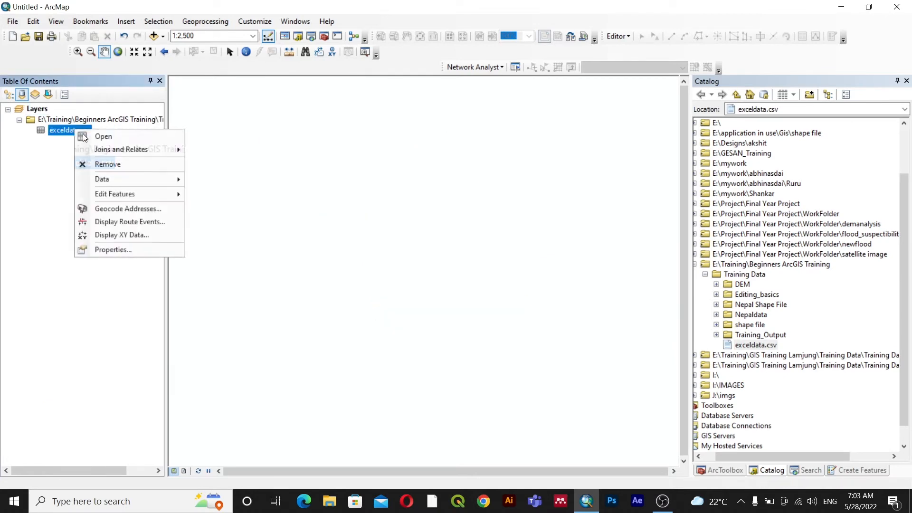
{"action": "left_click", "coordinate": [101, 164]}
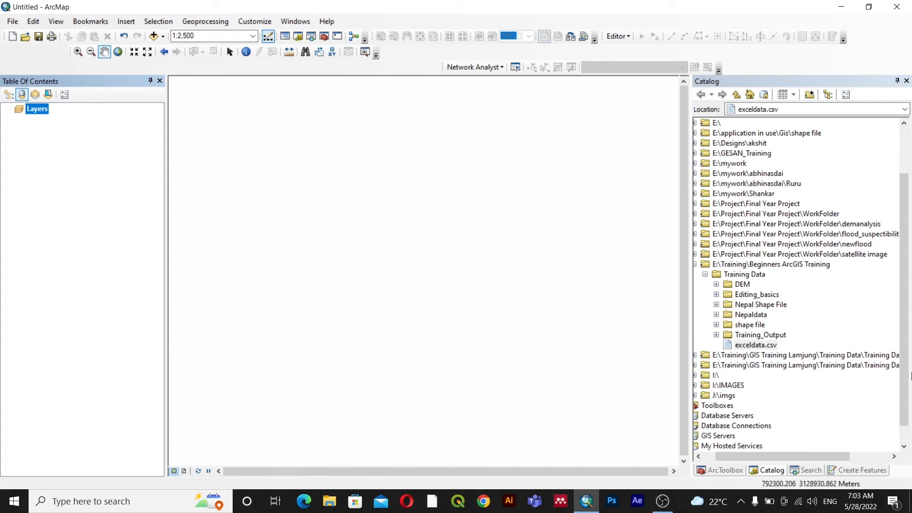
Step: Add the raster AP_16230_FBS_F0550_RT1.dem.tif from the DEM folder of Training Data to the map
{"action": "left_click_drag", "start_coordinate": [733, 456], "coordinate": [717, 457]}
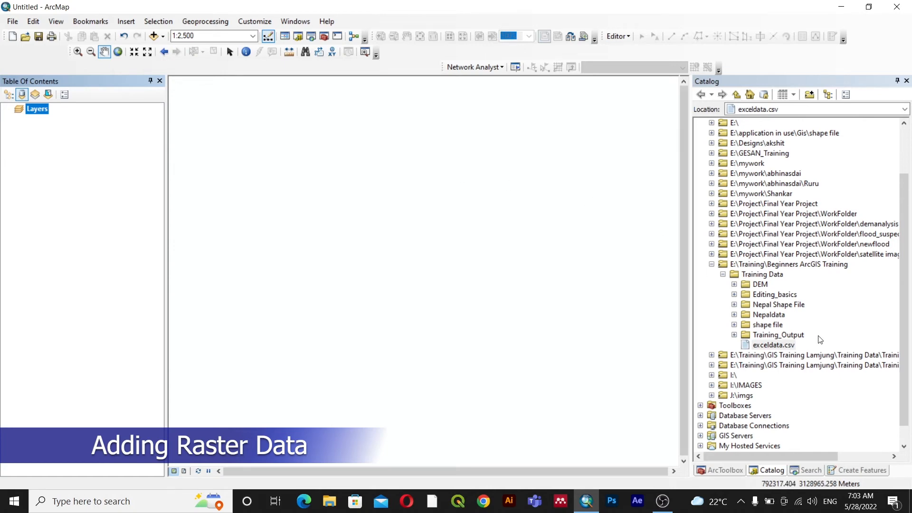
{"action": "left_click", "coordinate": [735, 285]}
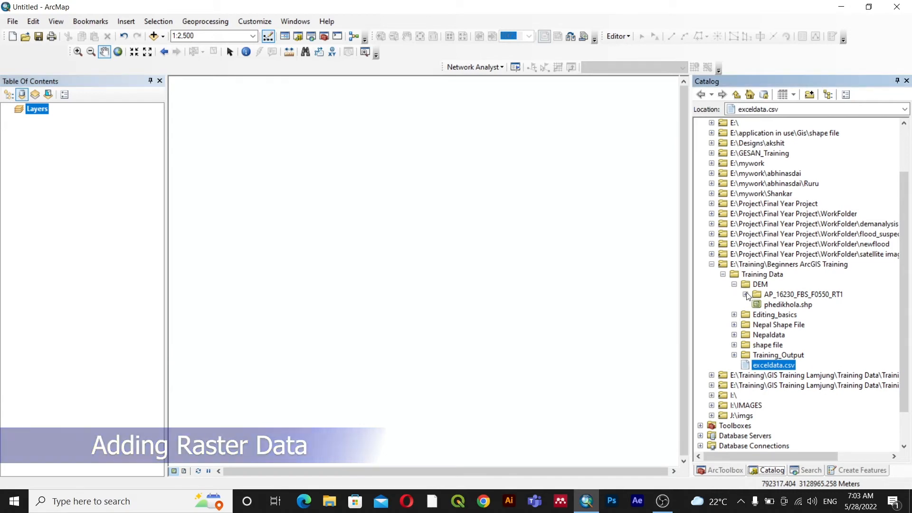
{"action": "left_click", "coordinate": [746, 296]}
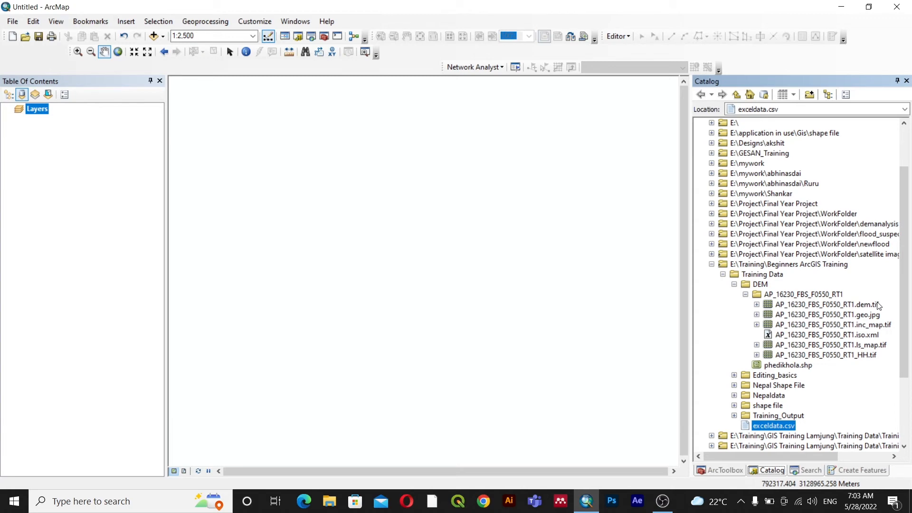
{"action": "mouse_move", "coordinate": [826, 305]}
{"action": "left_mouse_down"}
{"action": "mouse_move", "coordinate": [491, 218]}
{"action": "mouse_move", "coordinate": [401, 209]}
{"action": "left_mouse_up"}
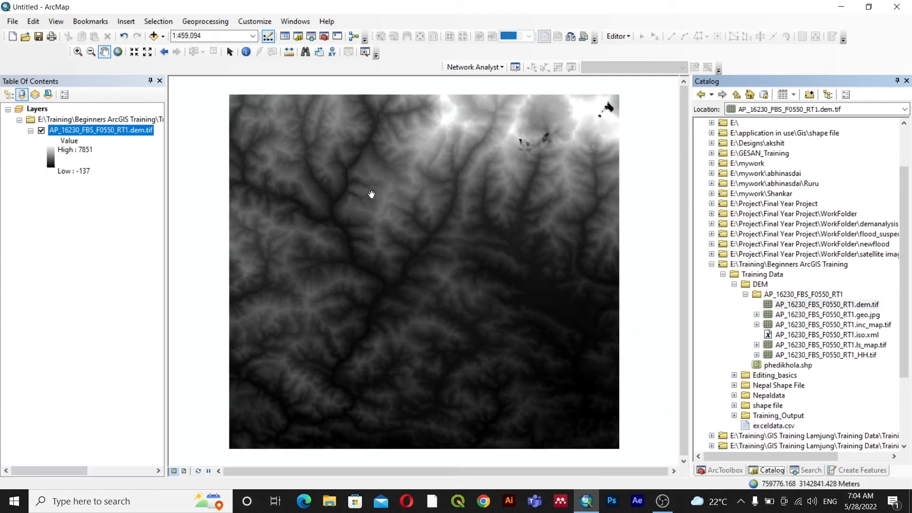
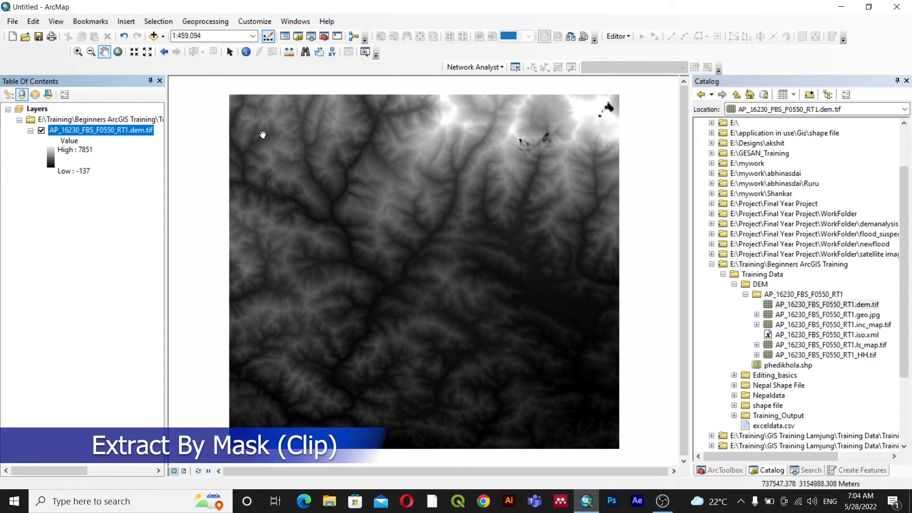
Step: Add phedikhola.shp from the DEM folder to the map and dismiss the geographic coordinate systems warning
{"action": "scroll", "coordinate": [785, 379], "scroll_direction": "down", "scroll_amount": 1}
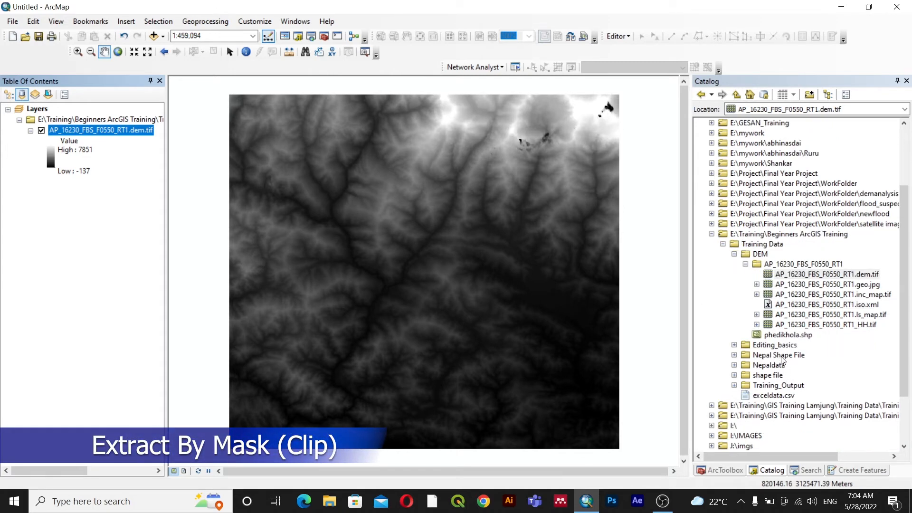
{"action": "left_click", "coordinate": [780, 335]}
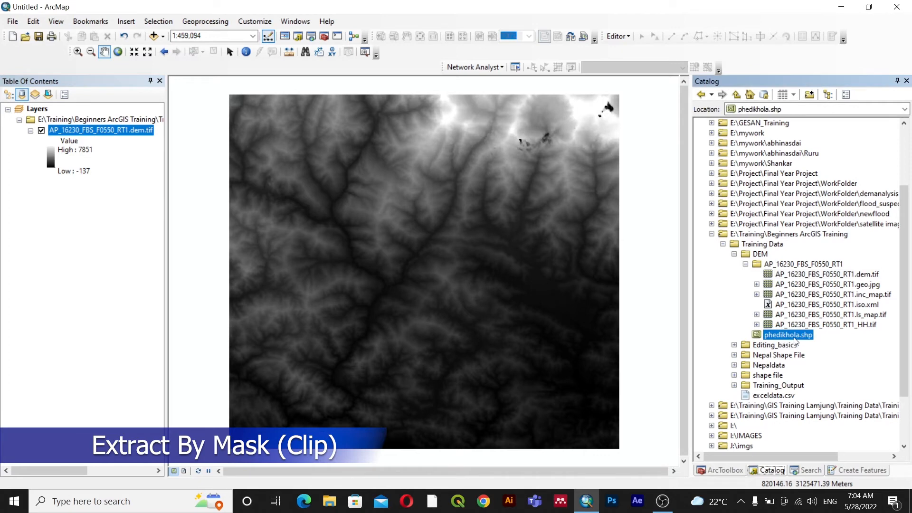
{"action": "left_click_drag", "start_coordinate": [793, 337], "coordinate": [88, 132]}
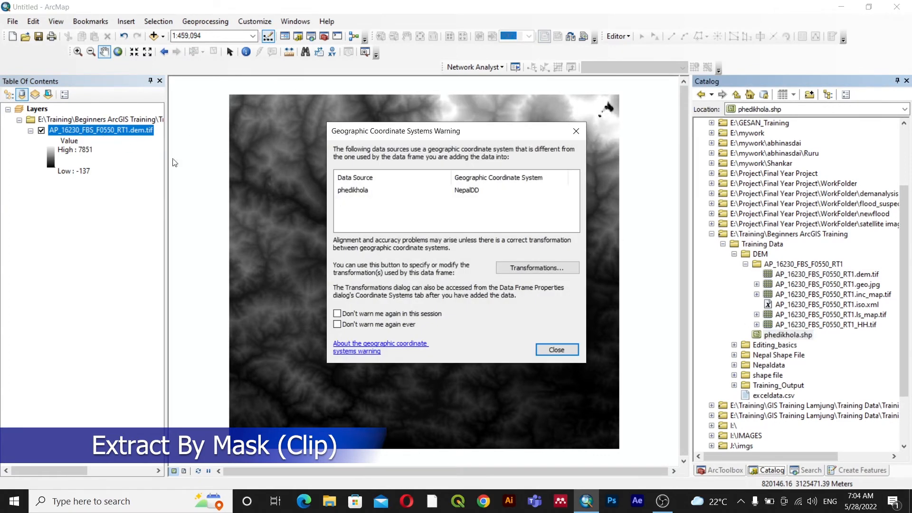
{"action": "left_click", "coordinate": [549, 349]}
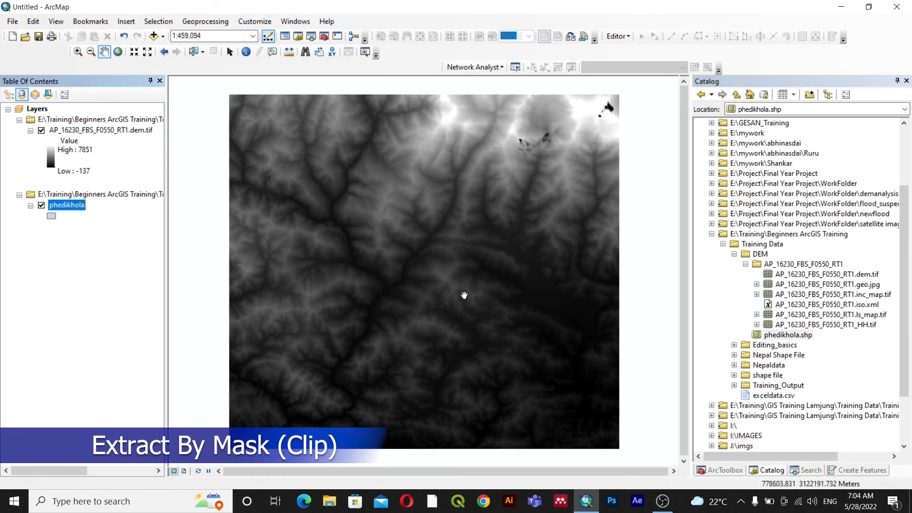
Step: List the layers by drawing order and place the phedikhola layer above the DEM raster
{"action": "left_click", "coordinate": [9, 94]}
{"action": "mouse_move", "coordinate": [55, 184]}
{"action": "left_mouse_down"}
{"action": "mouse_move", "coordinate": [84, 140]}
{"action": "mouse_move", "coordinate": [57, 110]}
{"action": "left_mouse_up"}
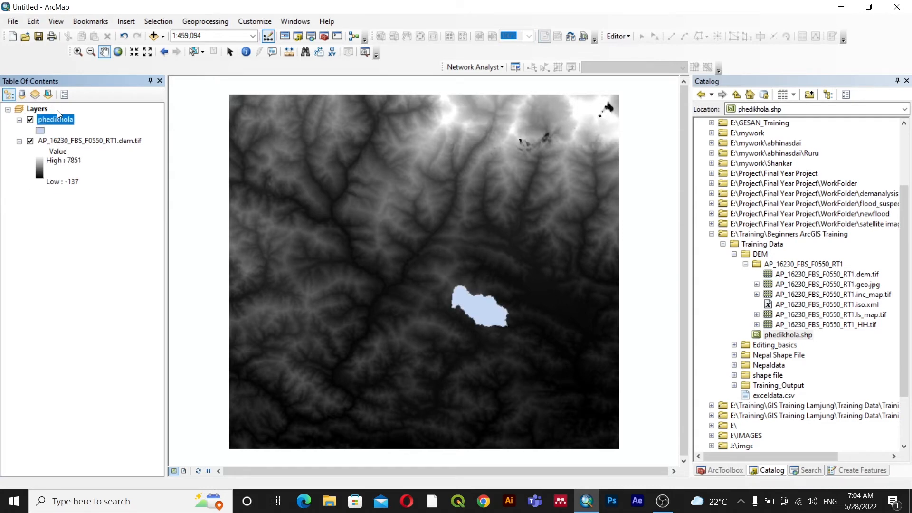
{"action": "scroll", "coordinate": [485, 333], "scroll_direction": "up", "scroll_amount": 1}
{"action": "scroll", "coordinate": [485, 334], "scroll_direction": "down", "scroll_amount": 4}
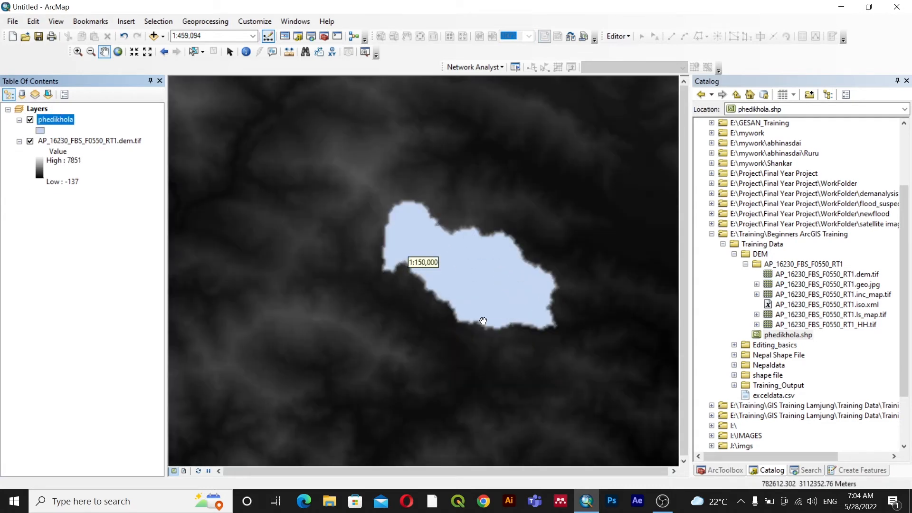
{"action": "scroll", "coordinate": [459, 304], "scroll_direction": "down", "scroll_amount": 2}
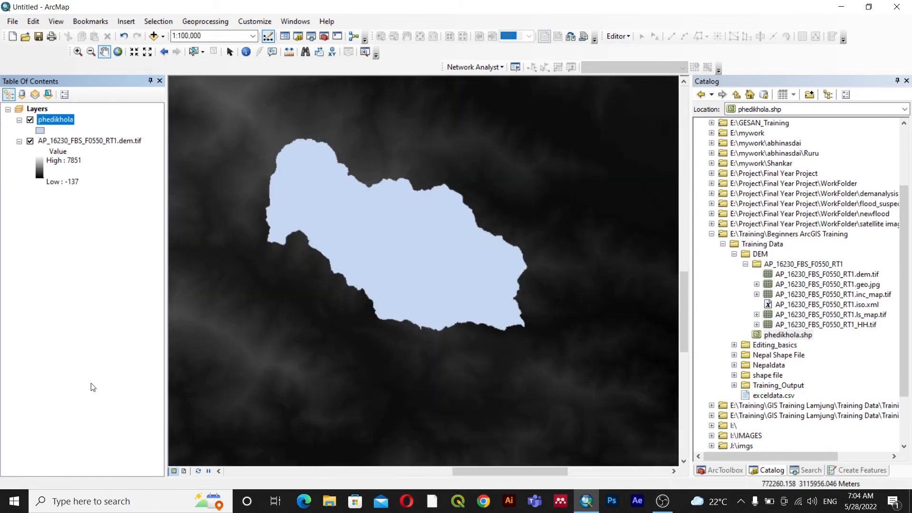
{"action": "scroll", "coordinate": [314, 302], "scroll_direction": "up", "scroll_amount": 2}
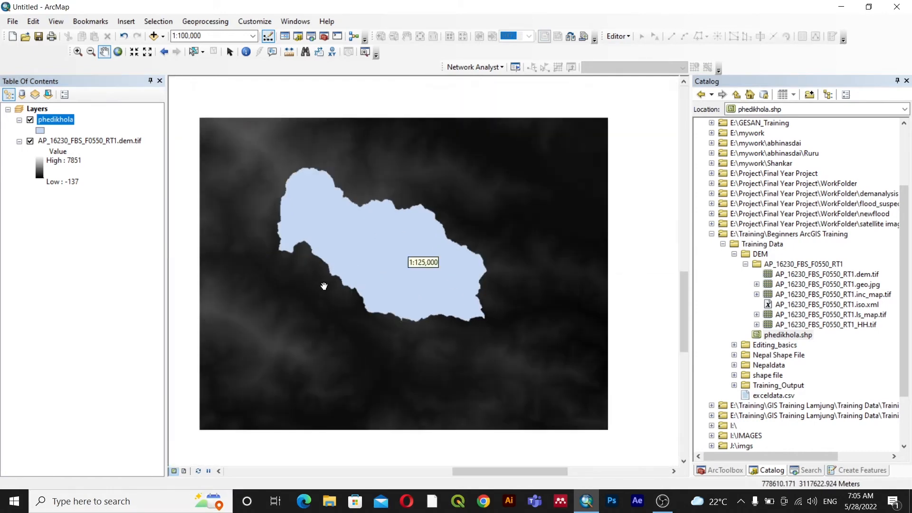
{"action": "left_click_drag", "start_coordinate": [326, 205], "coordinate": [421, 222]}
{"action": "scroll", "coordinate": [446, 284], "scroll_direction": "up", "scroll_amount": 3}
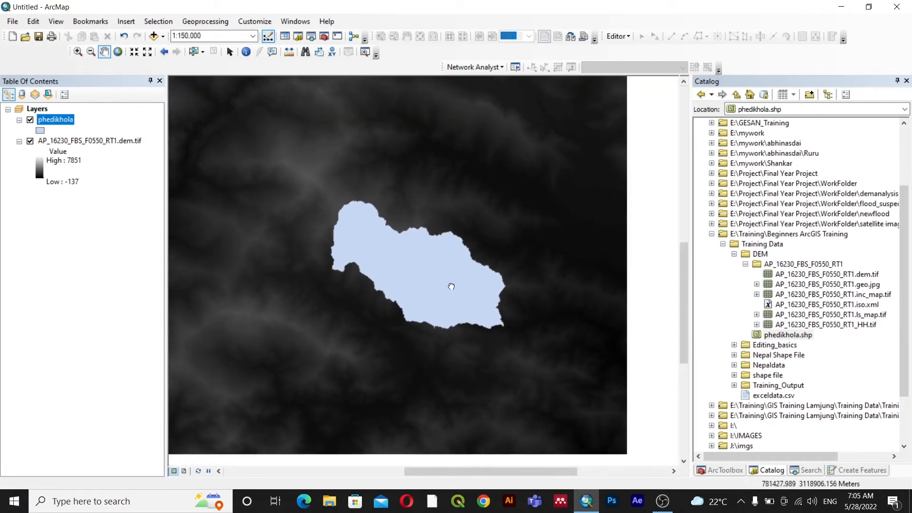
{"action": "scroll", "coordinate": [366, 282], "scroll_direction": "down", "scroll_amount": 3}
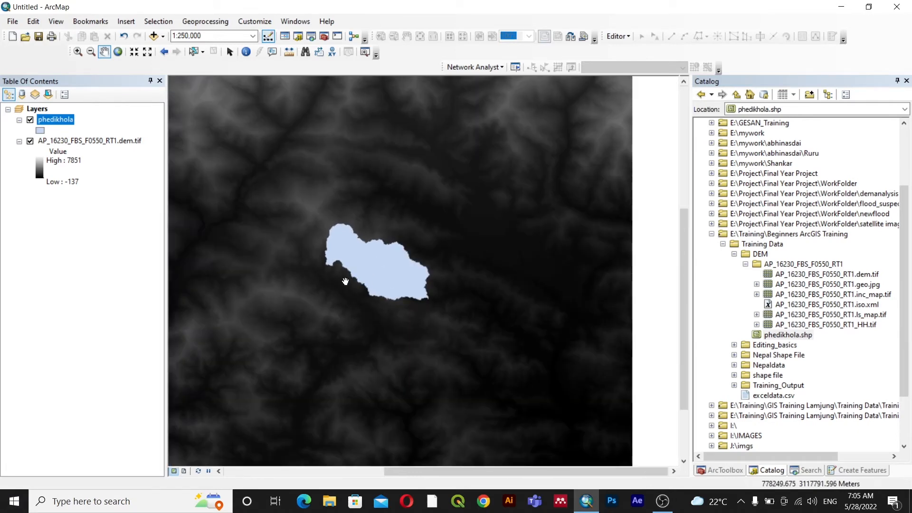
Step: Apply the Hollow symbol to the phedikhola polygon layer
{"action": "double_click", "coordinate": [40, 131]}
{"action": "left_click", "coordinate": [466, 265]}
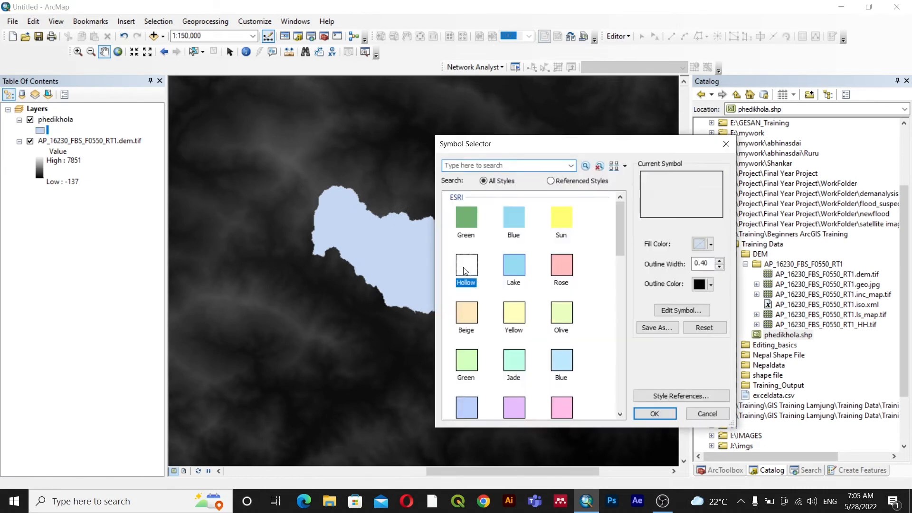
{"action": "left_click", "coordinate": [641, 415]}
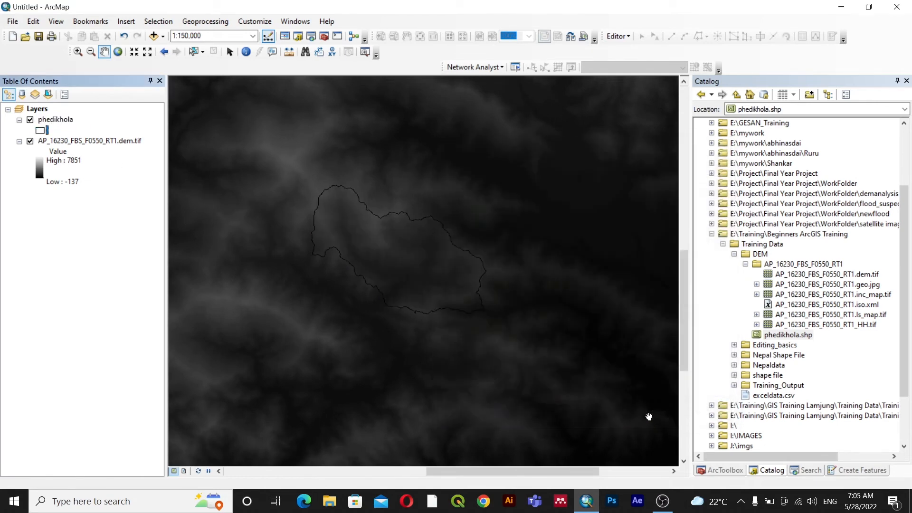
Step: Change the phedikhola boundary's outline color to orange-red and increase its outline width
{"action": "double_click", "coordinate": [41, 131]}
{"action": "left_click", "coordinate": [712, 286]}
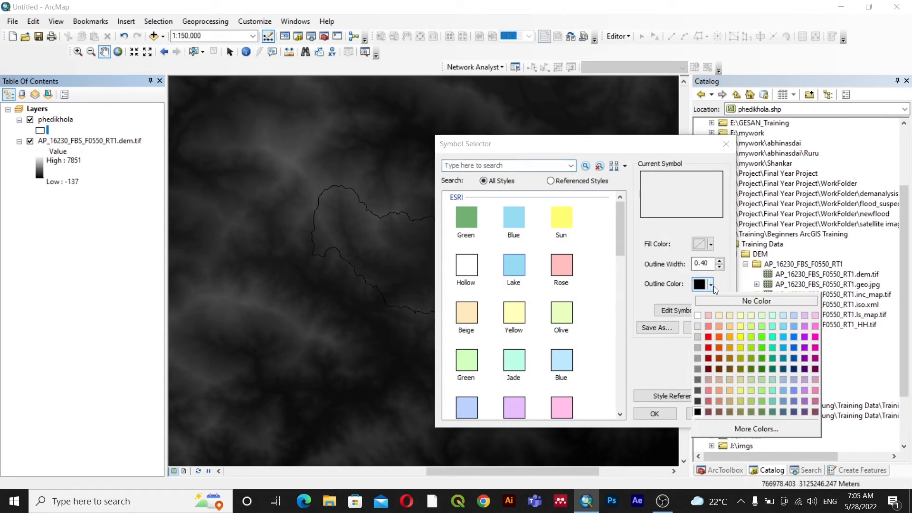
{"action": "left_click", "coordinate": [714, 337]}
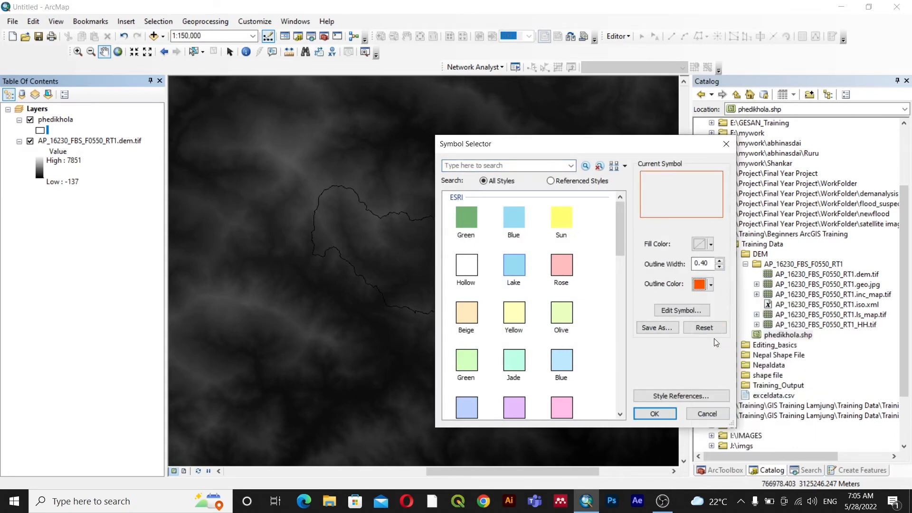
{"action": "left_click", "coordinate": [720, 264]}
{"action": "left_click", "coordinate": [661, 416]}
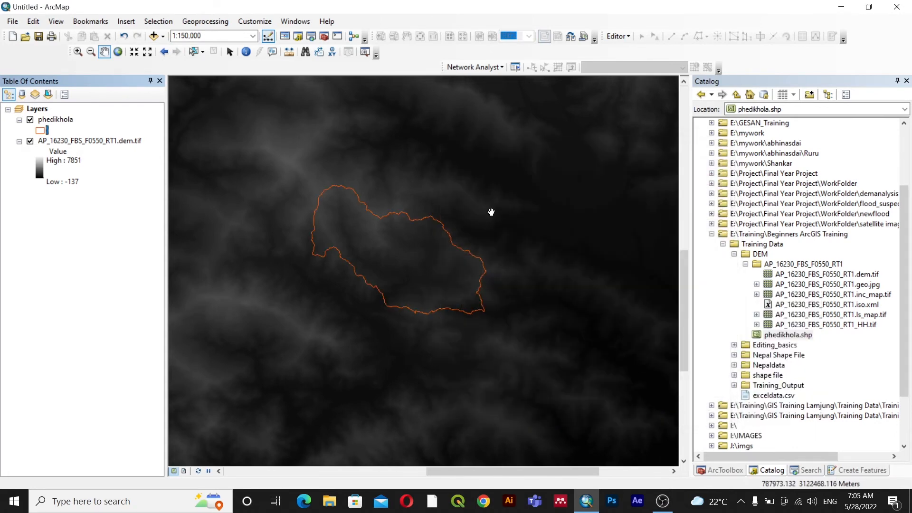
{"action": "left_click_drag", "start_coordinate": [444, 251], "coordinate": [485, 196]}
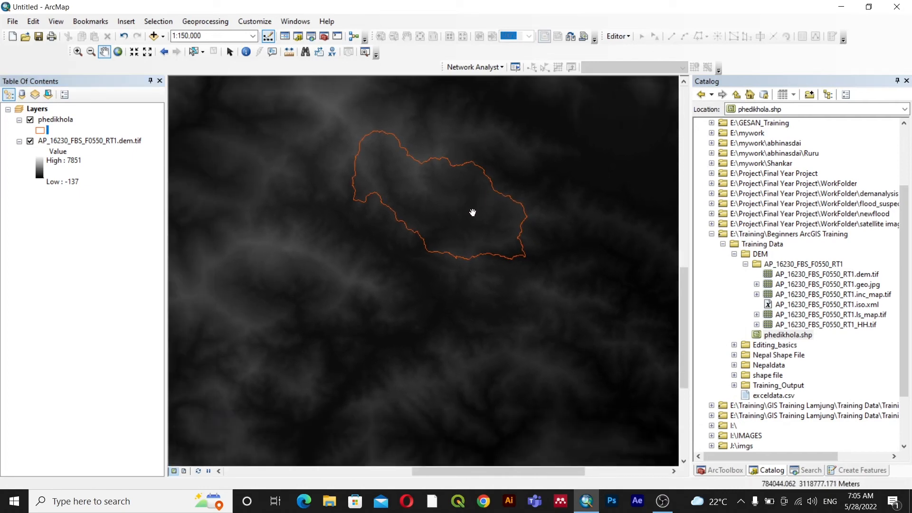
{"action": "scroll", "coordinate": [411, 184], "scroll_direction": "up", "scroll_amount": 1}
{"action": "scroll", "coordinate": [411, 185], "scroll_direction": "down", "scroll_amount": 2}
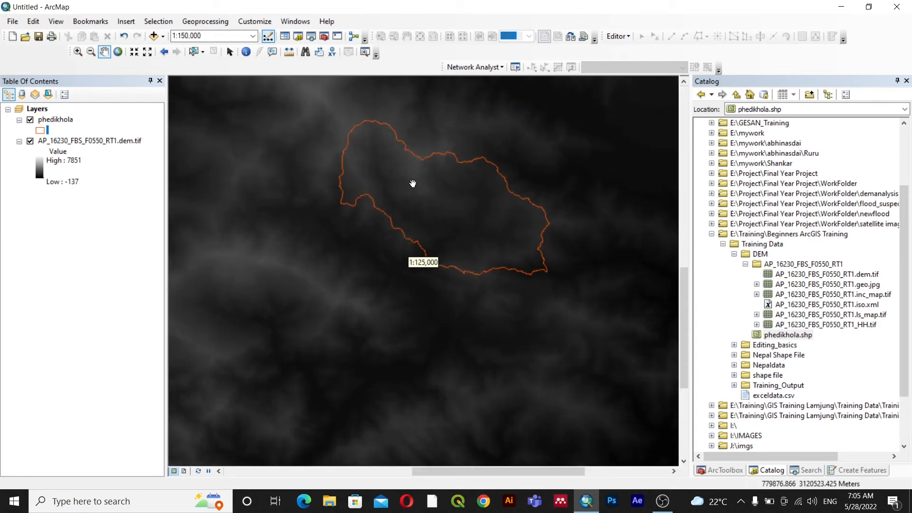
{"action": "left_click_drag", "start_coordinate": [467, 161], "coordinate": [461, 199]}
{"action": "scroll", "coordinate": [462, 199], "scroll_direction": "down", "scroll_amount": 1}
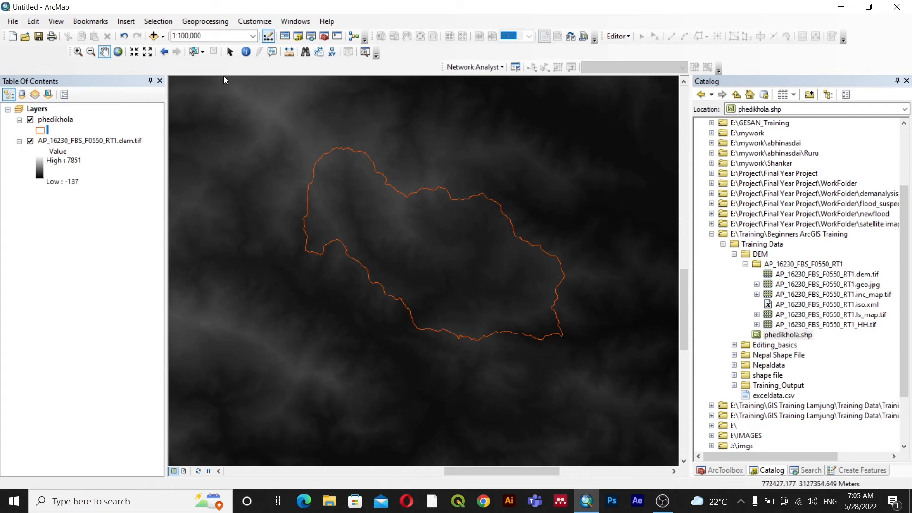
{"action": "left_click", "coordinate": [212, 22]}
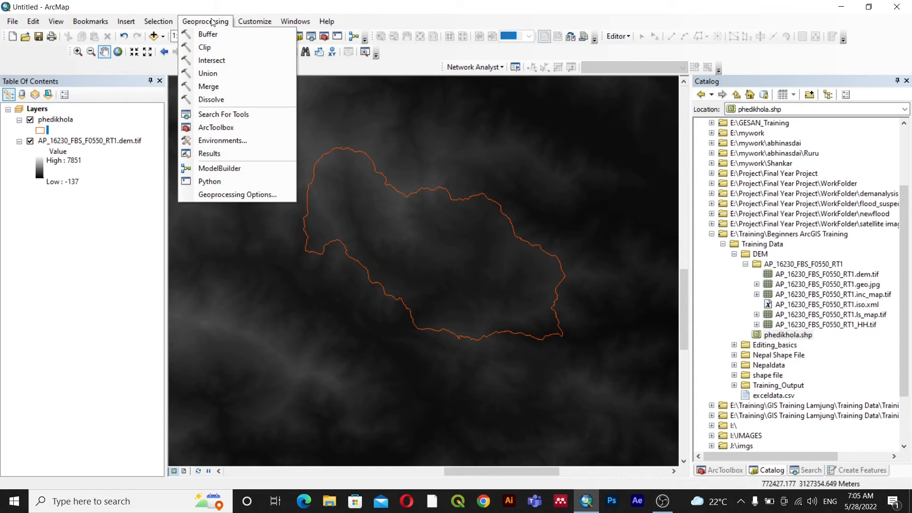
{"action": "left_click", "coordinate": [213, 23]}
{"action": "left_click", "coordinate": [212, 22]}
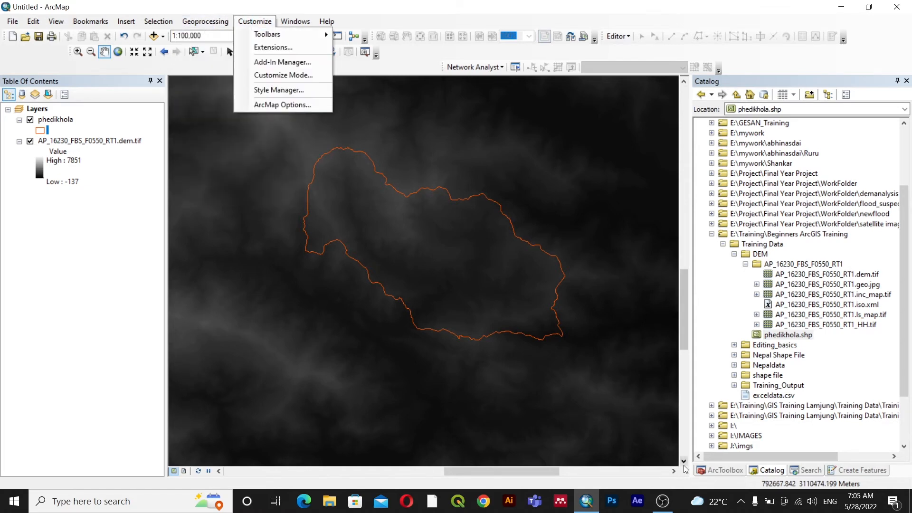
Step: Search the geoprocessing tools for "extract by mask" and open the Extract by Mask (Spatial Analyst) tool
{"action": "left_click", "coordinate": [814, 470]}
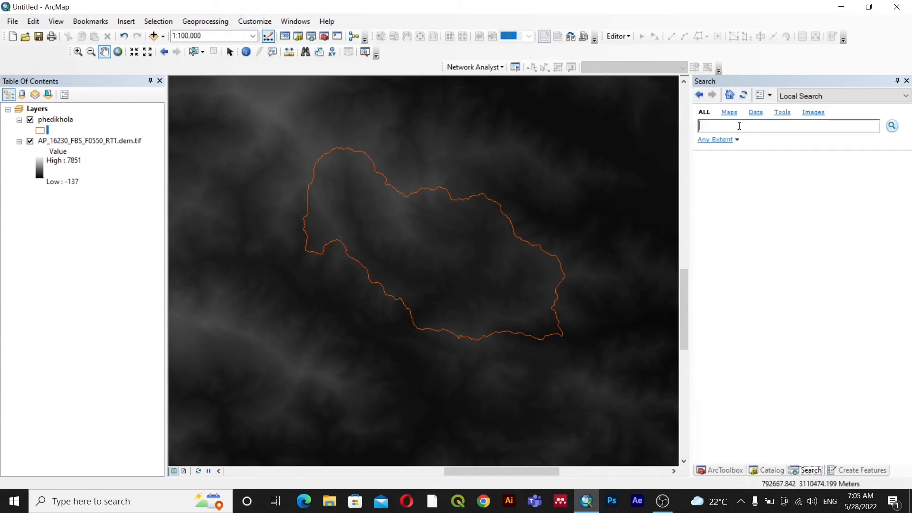
{"action": "left_click", "coordinate": [739, 126]}
{"action": "type", "text": "extr"}
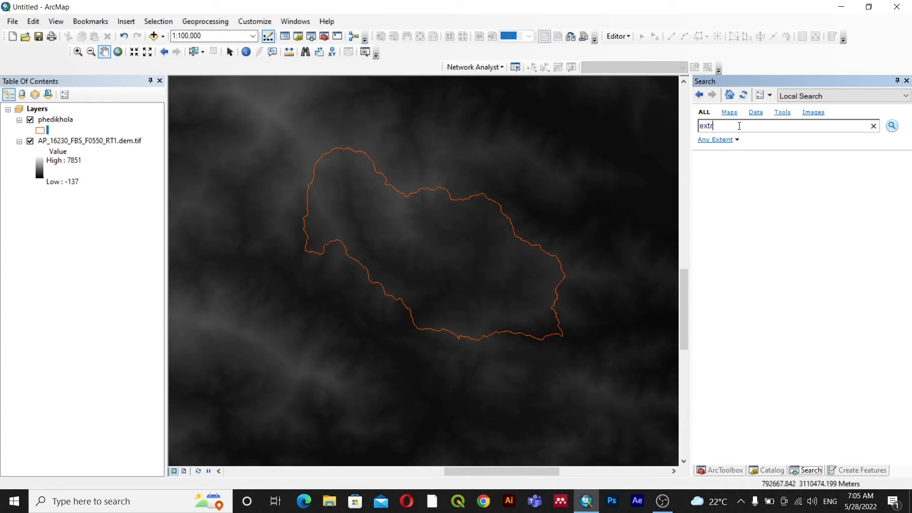
{"action": "type", "text": "act by mask"}
{"action": "key", "text": "Return"}
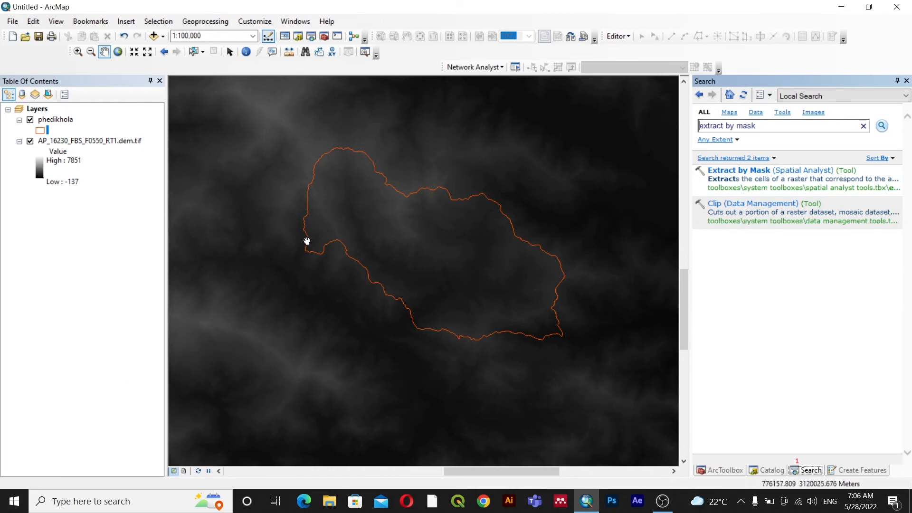
{"action": "left_click", "coordinate": [744, 169]}
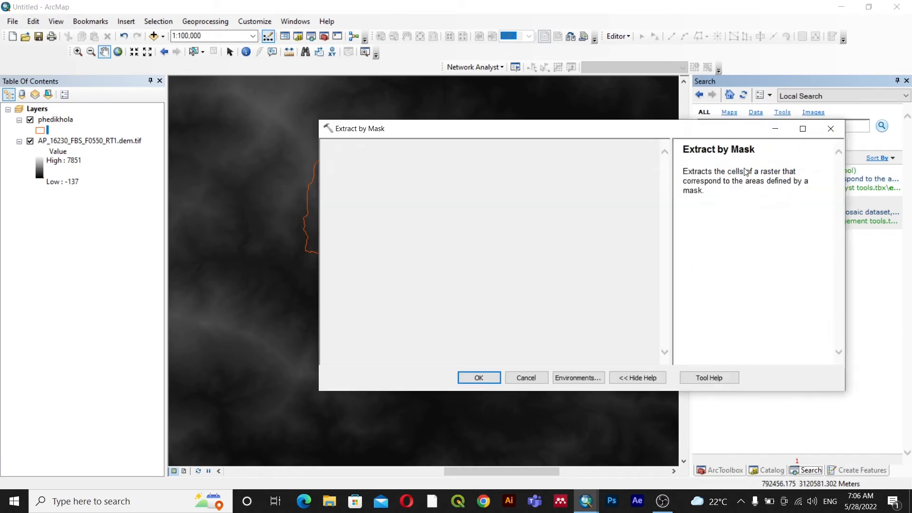
Step: Set AP_16230_FBS_F0550_RT1.dem.tif as the input raster of the Extract by Mask tool
{"action": "left_click", "coordinate": [49, 120]}
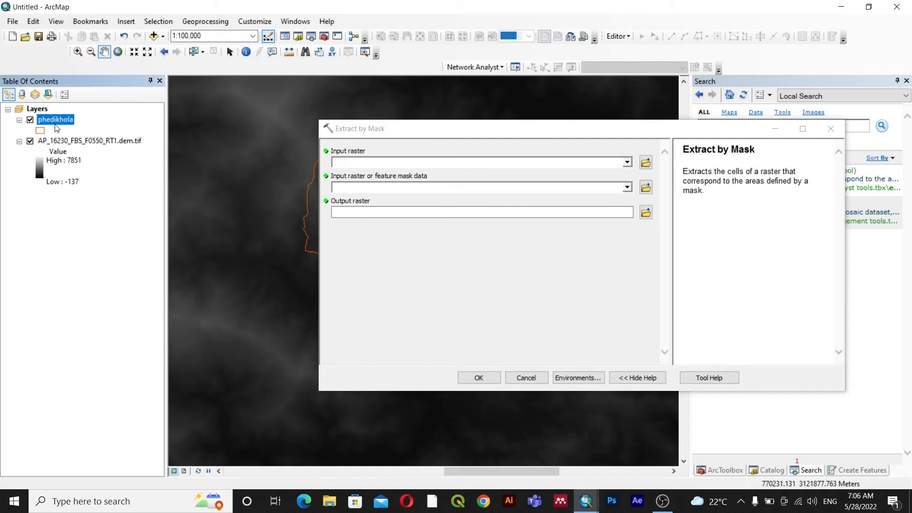
{"action": "left_click", "coordinate": [65, 142]}
{"action": "left_click_drag", "start_coordinate": [65, 145], "coordinate": [441, 161]}
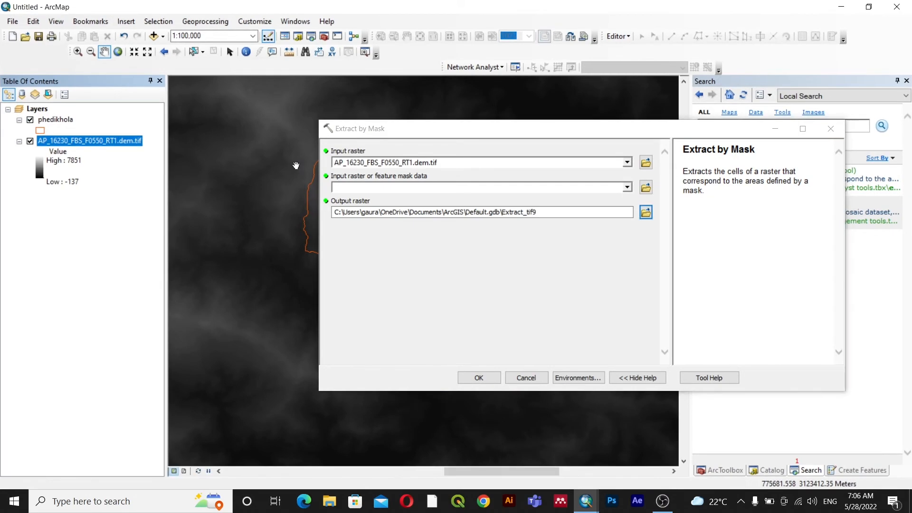
Step: Set phedikhola as the feature mask data and choose the Training_Output folder as the location for the output raster
{"action": "left_click", "coordinate": [66, 121]}
{"action": "left_click_drag", "start_coordinate": [65, 123], "coordinate": [408, 189]}
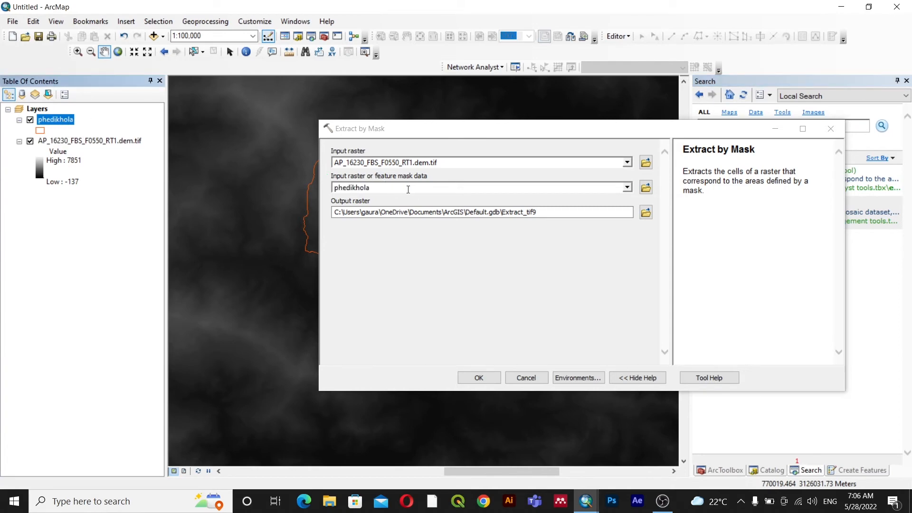
{"action": "left_click", "coordinate": [645, 213]}
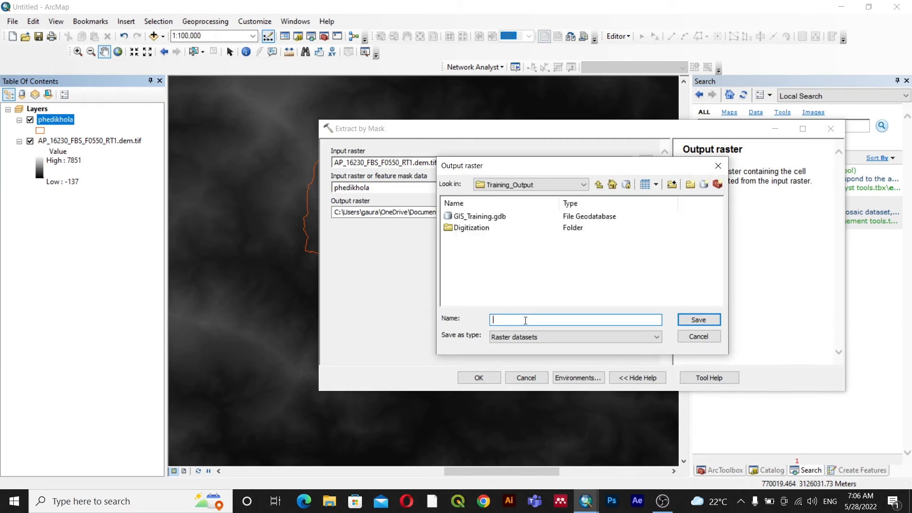
{"action": "left_click", "coordinate": [566, 183]}
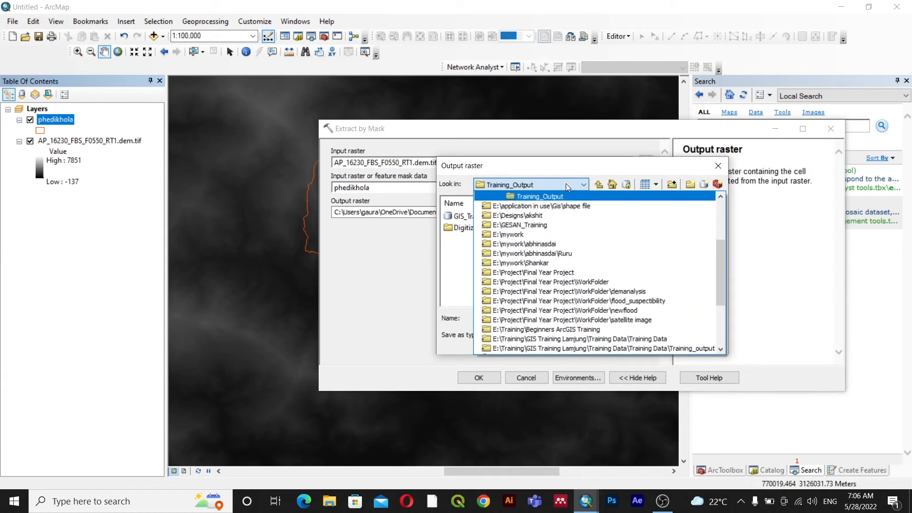
{"action": "scroll", "coordinate": [552, 229], "scroll_direction": "up", "scroll_amount": 3}
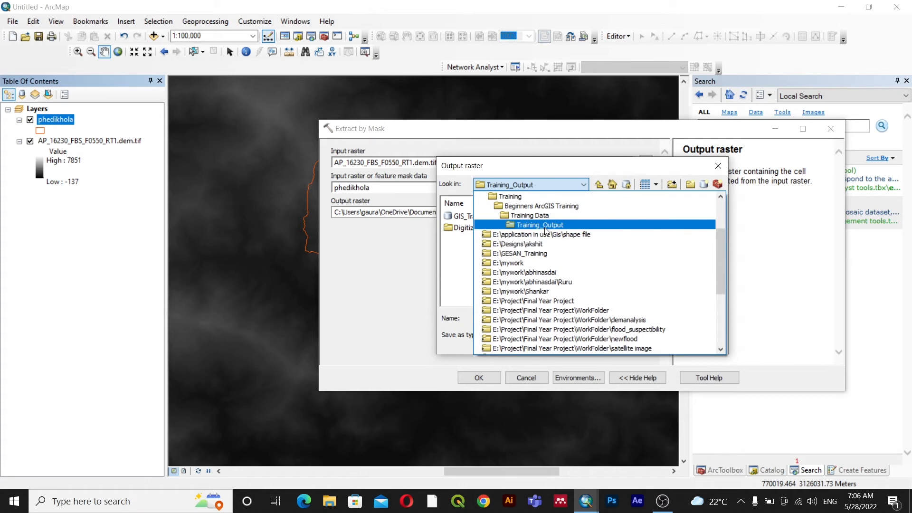
{"action": "scroll", "coordinate": [546, 231], "scroll_direction": "up", "scroll_amount": 3}
{"action": "left_click", "coordinate": [541, 257]}
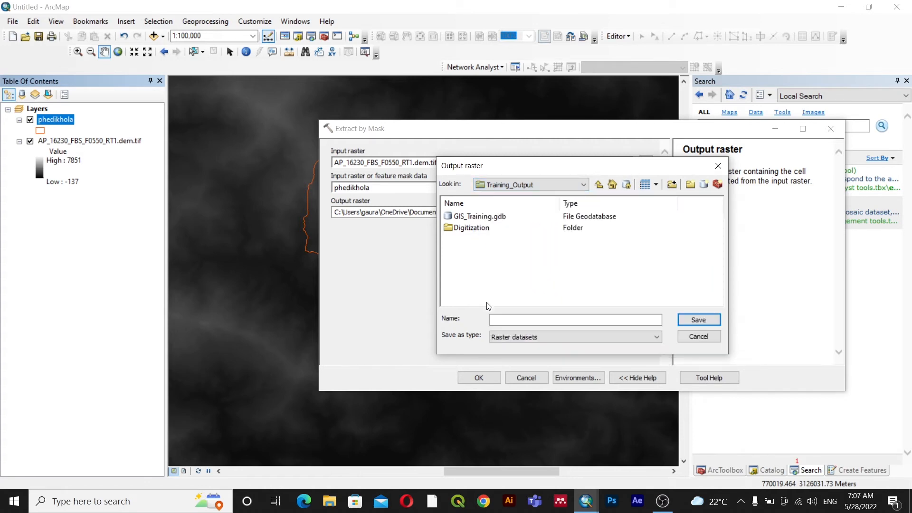
Step: Name the output raster fedikhola.tif, save it to the chosen folder, and run Extract by Mask
{"action": "left_click", "coordinate": [508, 320]}
{"action": "type", "text": "fedikh"}
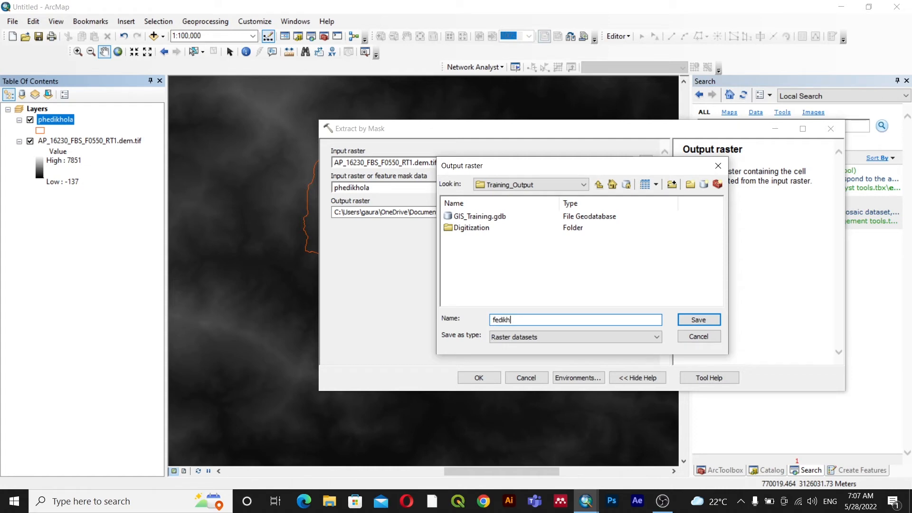
{"action": "type", "text": "ola.tif"}
{"action": "left_click_drag", "start_coordinate": [518, 320], "coordinate": [533, 319]}
{"action": "left_click", "coordinate": [531, 319]}
{"action": "left_click", "coordinate": [524, 320]}
{"action": "left_click", "coordinate": [531, 320]}
{"action": "left_click_drag", "start_coordinate": [532, 320], "coordinate": [519, 322]}
{"action": "left_click", "coordinate": [526, 321]}
{"action": "left_click", "coordinate": [696, 320]}
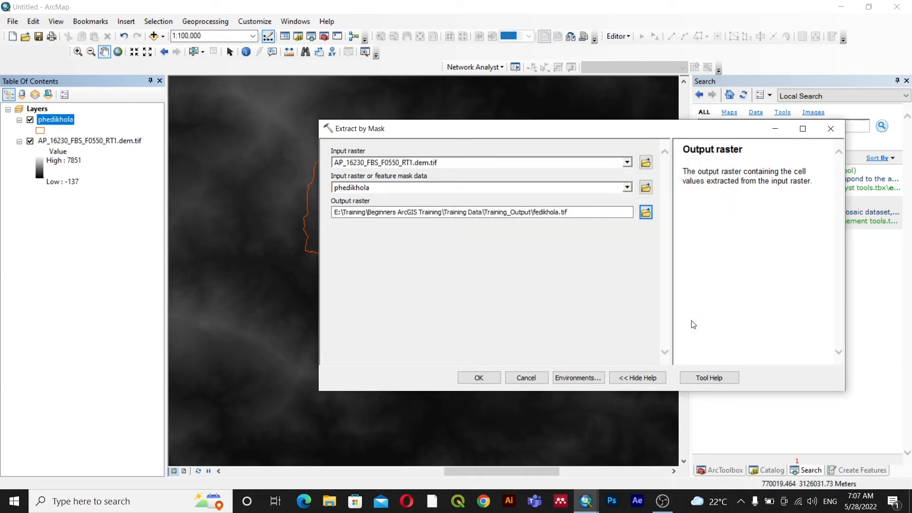
{"action": "left_click", "coordinate": [484, 378]}
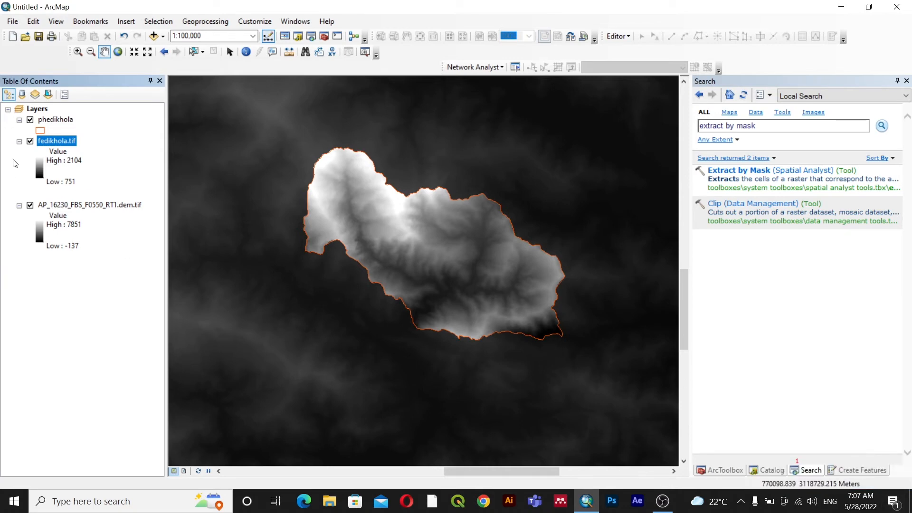
Step: Hide the AP_16230_FBS_F0550_RT1.dem.tif and phedikhola layers so that only the clipped fedikhola.tif raster is displayed
{"action": "left_click", "coordinate": [30, 206]}
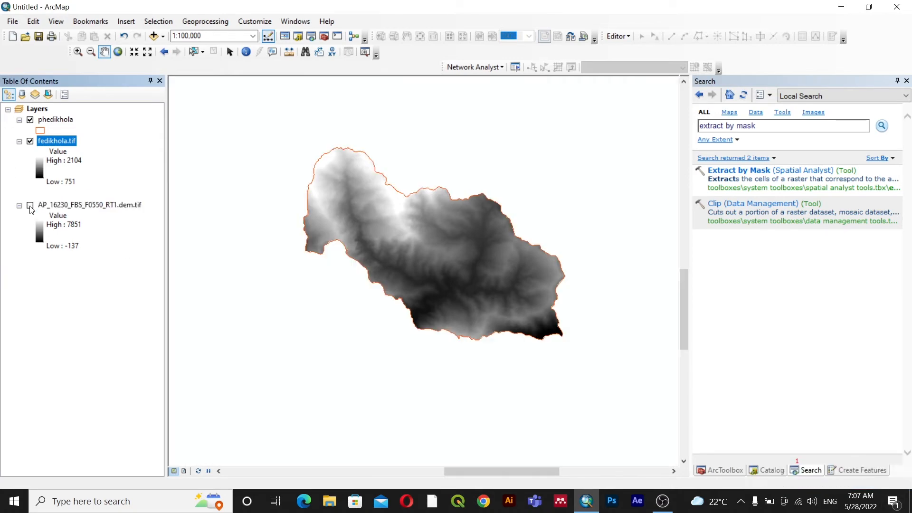
{"action": "left_click", "coordinate": [31, 120]}
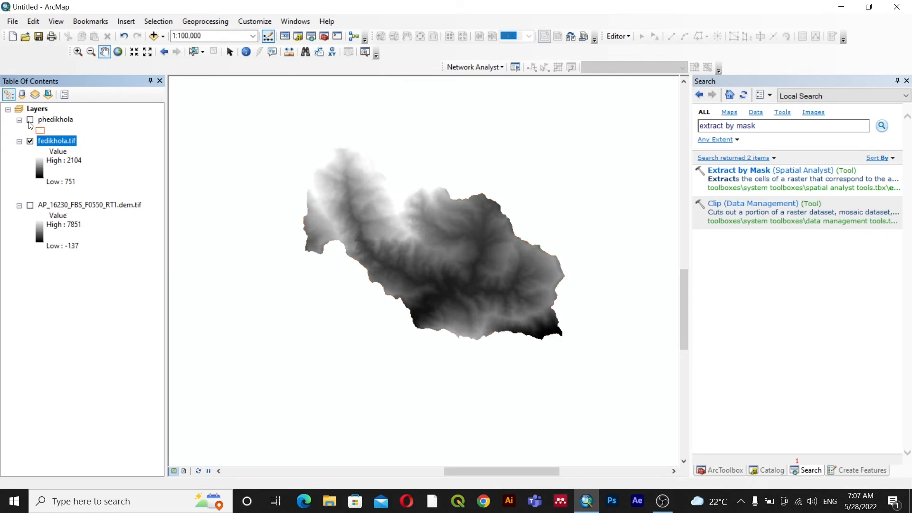
{"action": "left_click_drag", "start_coordinate": [460, 267], "coordinate": [441, 265]}
{"action": "scroll", "coordinate": [409, 249], "scroll_direction": "up", "scroll_amount": 2}
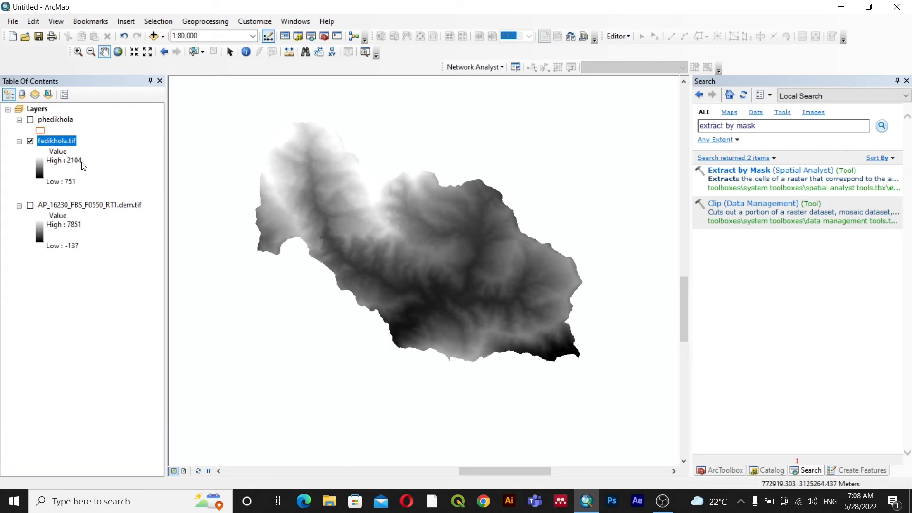
Step: Open the symbology properties of fedikhola.tif and apply a light-to-dark green color ramp to its stretched values
{"action": "right_click", "coordinate": [55, 142]}
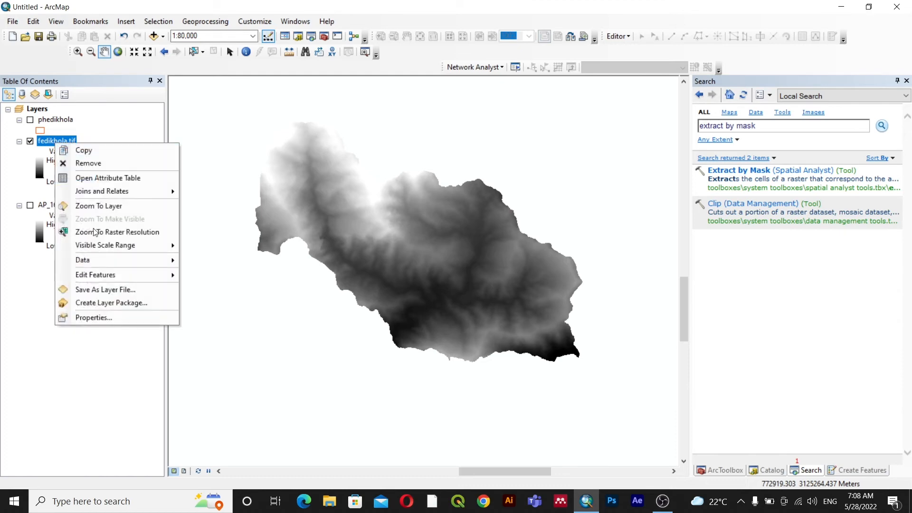
{"action": "left_click", "coordinate": [107, 317]}
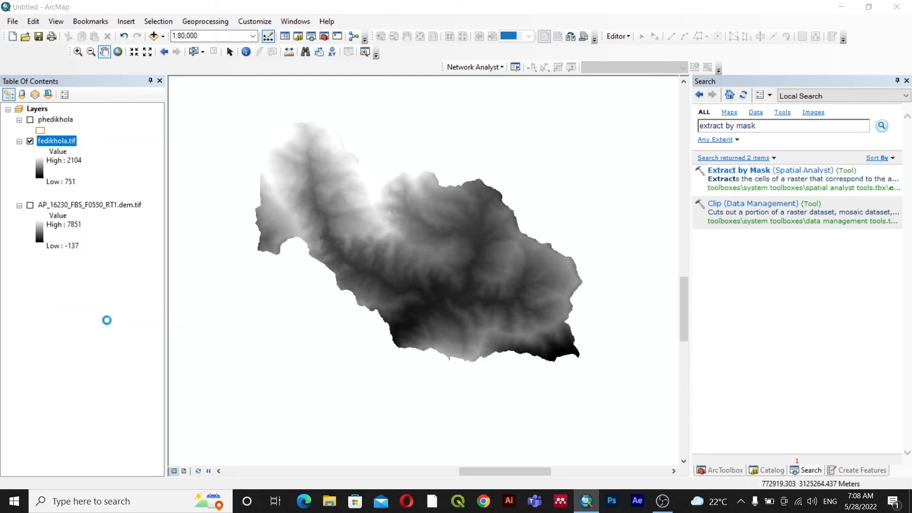
{"action": "left_click", "coordinate": [434, 113]}
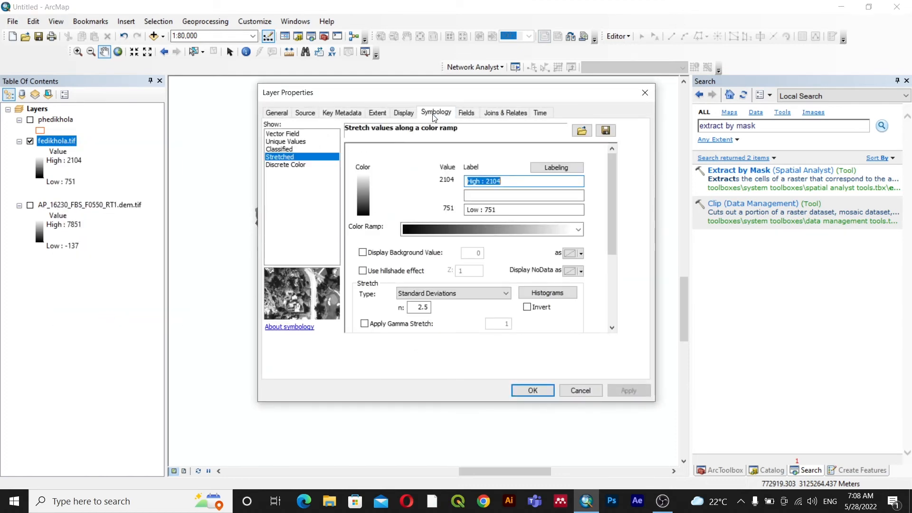
{"action": "left_click", "coordinate": [578, 230]}
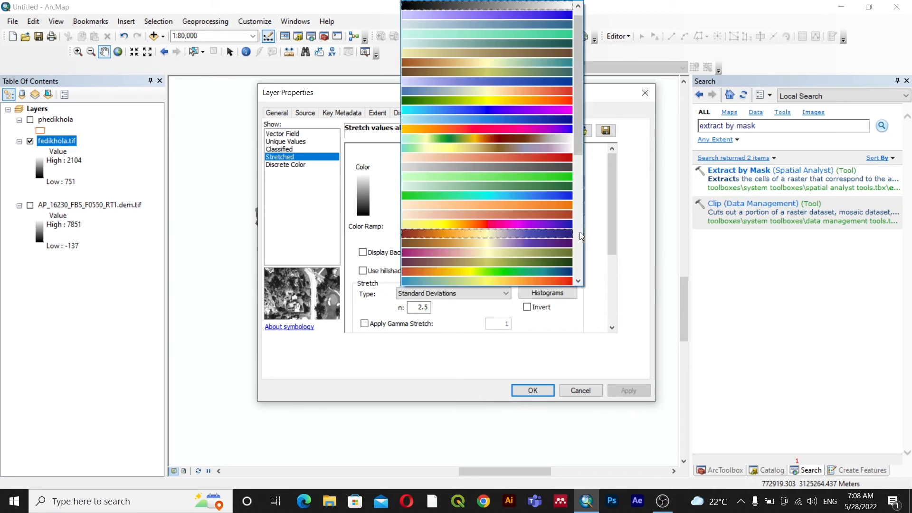
{"action": "left_click", "coordinate": [479, 179]}
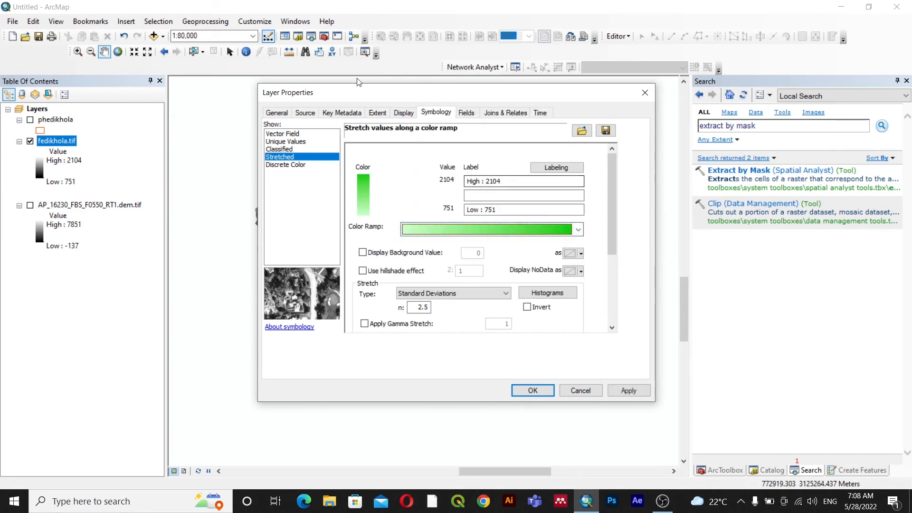
{"action": "left_click_drag", "start_coordinate": [348, 99], "coordinate": [570, 125]}
{"action": "left_click", "coordinate": [851, 416]}
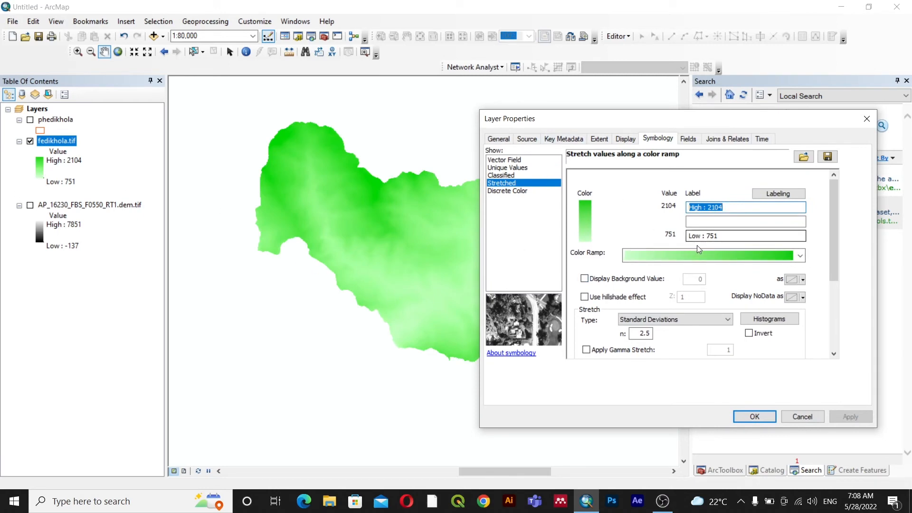
Step: Apply the green-yellow-red color ramp to the stretched values of fedikhola.tif
{"action": "left_click", "coordinate": [715, 256]}
{"action": "left_click", "coordinate": [715, 254]}
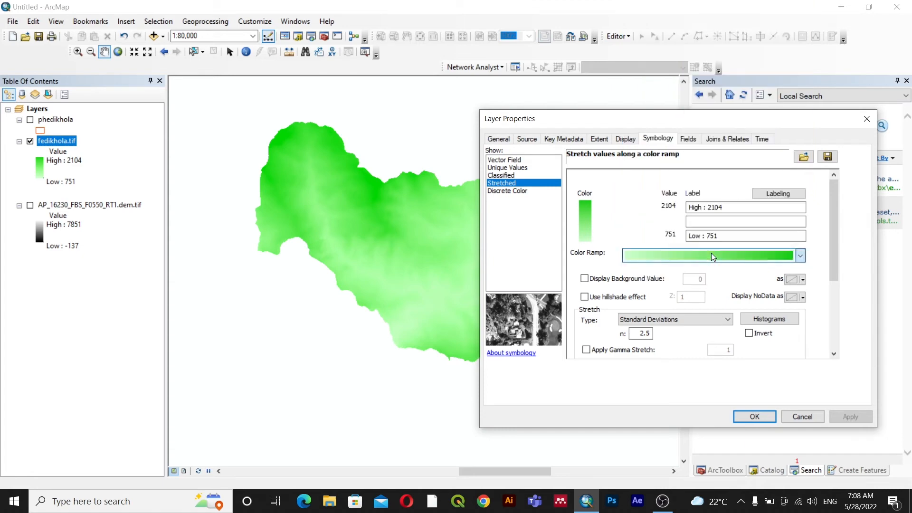
{"action": "left_click", "coordinate": [859, 420]}
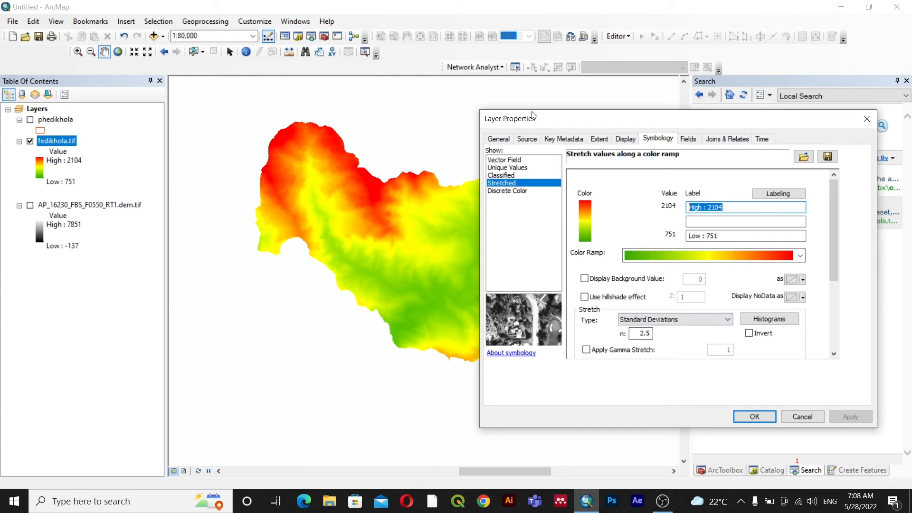
{"action": "left_click_drag", "start_coordinate": [547, 123], "coordinate": [438, 100]}
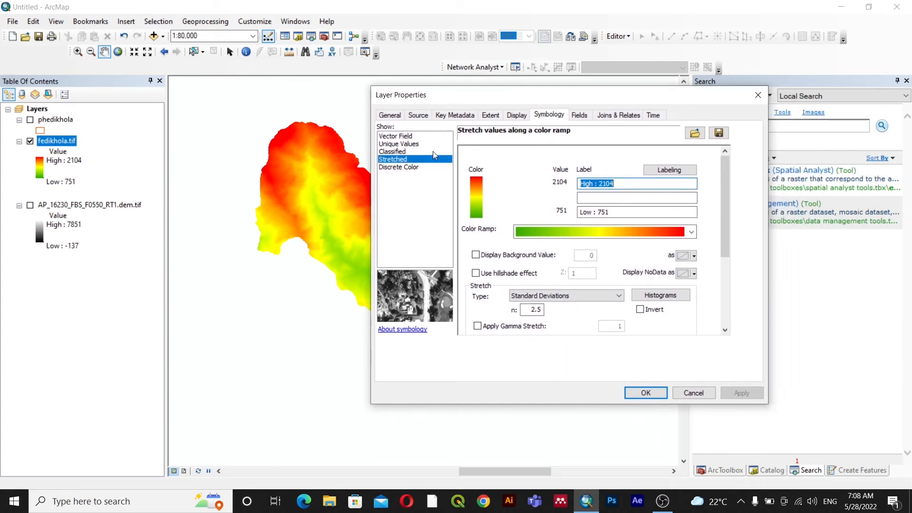
Step: Switch fedikhola.tif to Classified symbology and apply the yellow-red-purple-blue color ramp after trying other ramps
{"action": "left_click", "coordinate": [392, 152]}
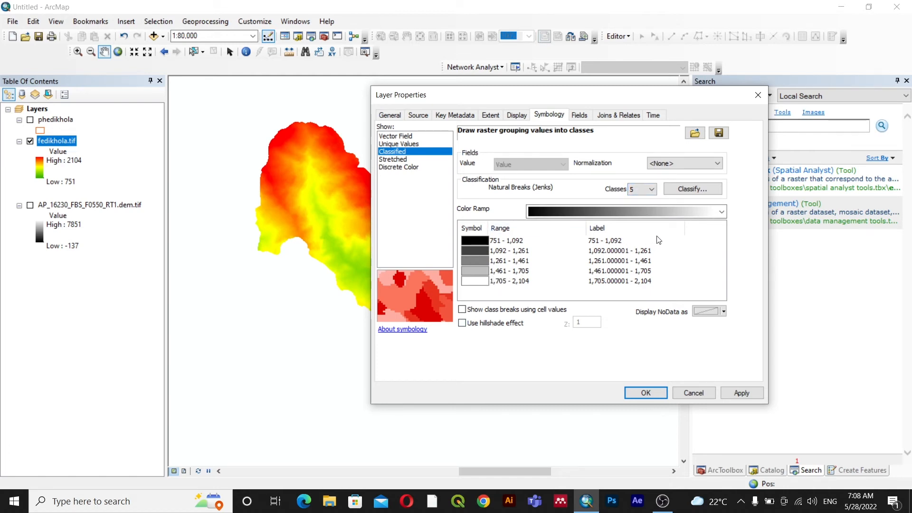
{"action": "left_click", "coordinate": [691, 210]}
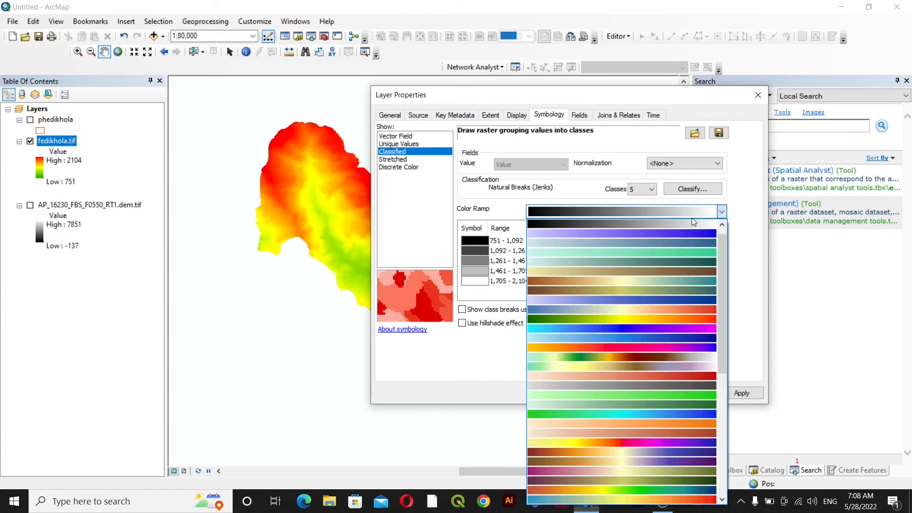
{"action": "scroll", "coordinate": [618, 382], "scroll_direction": "down", "scroll_amount": 2}
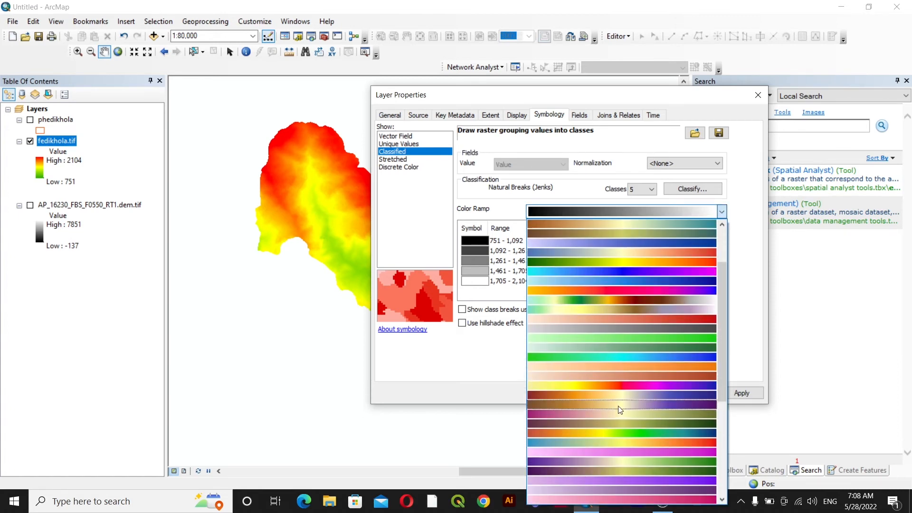
{"action": "left_click", "coordinate": [617, 433]}
{"action": "left_click", "coordinate": [676, 210]}
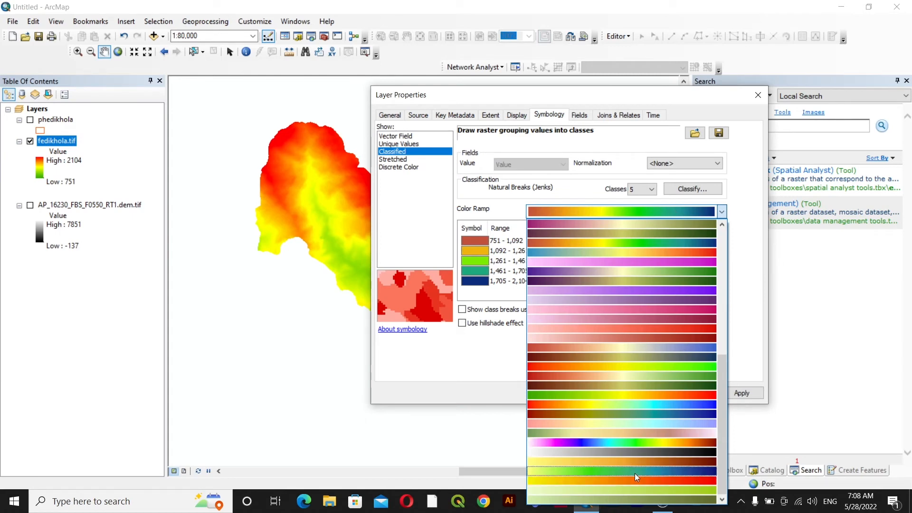
{"action": "left_click", "coordinate": [624, 368]}
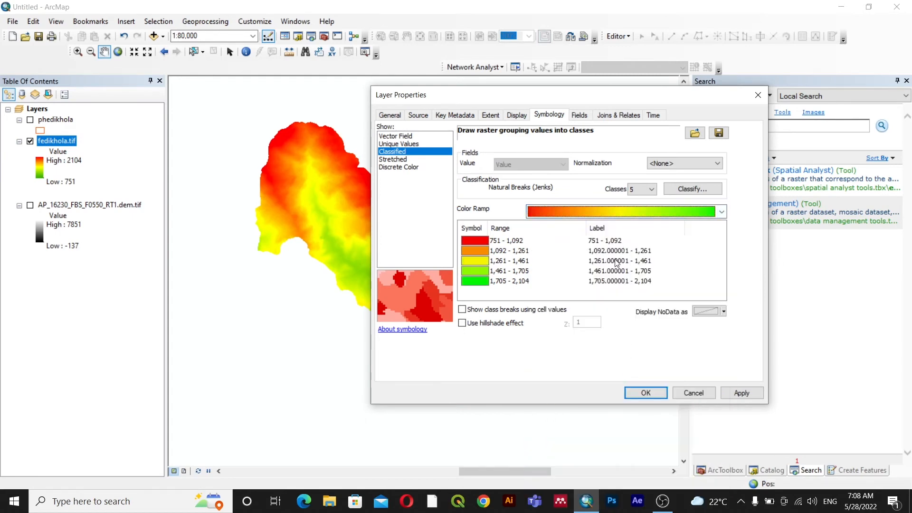
{"action": "left_click", "coordinate": [632, 215]}
{"action": "scroll", "coordinate": [603, 338], "scroll_direction": "up", "scroll_amount": 2}
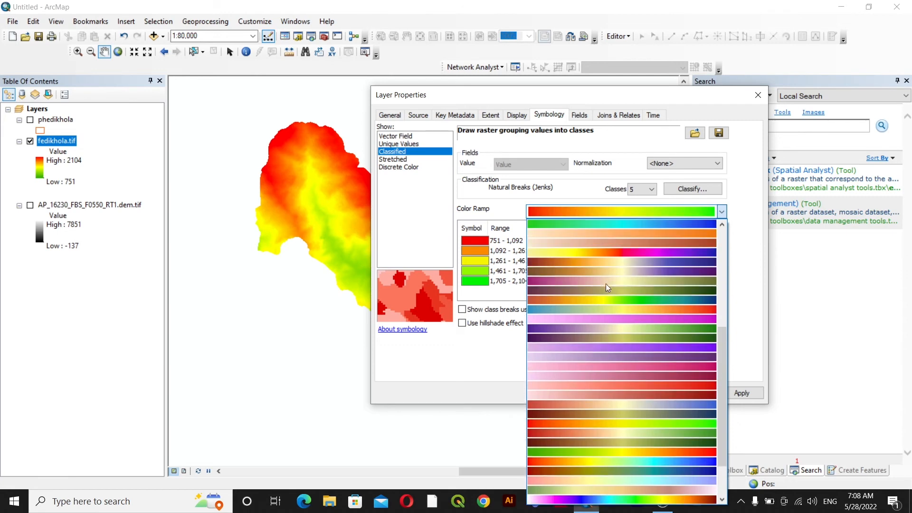
{"action": "left_click", "coordinate": [608, 252]}
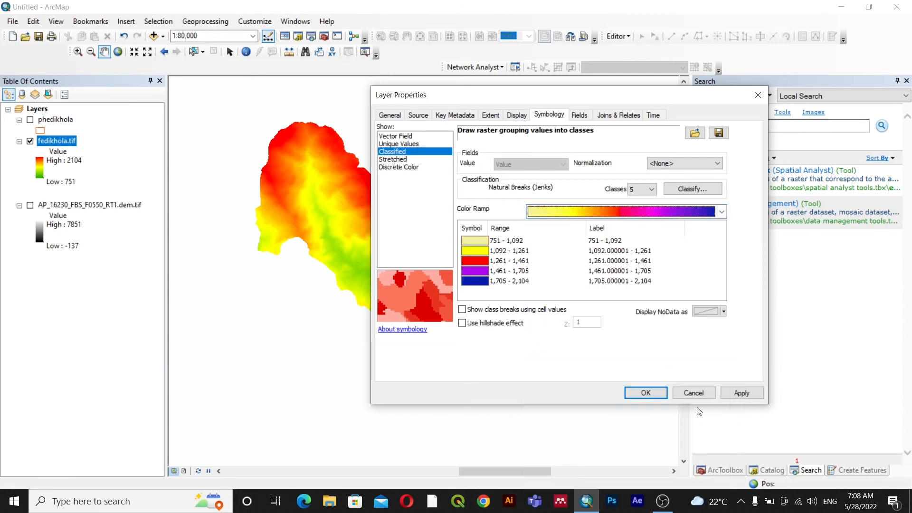
{"action": "left_click", "coordinate": [736, 392]}
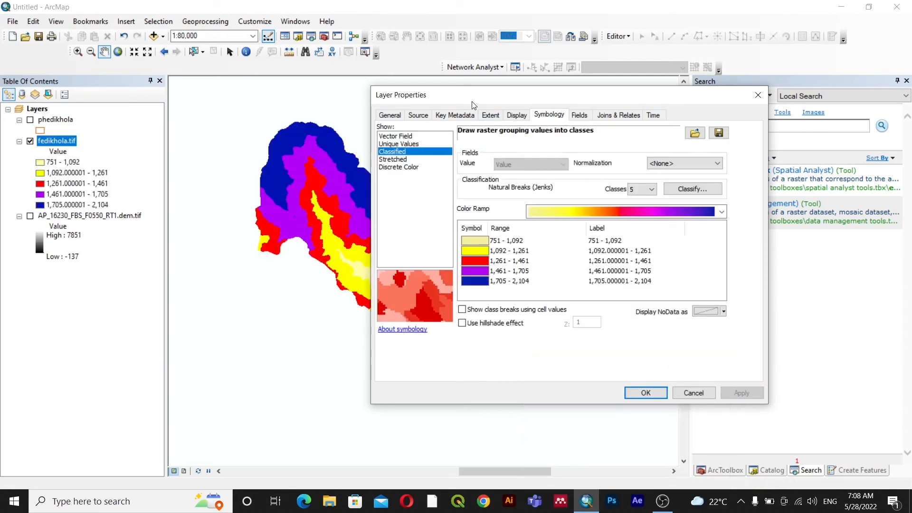
{"action": "left_click_drag", "start_coordinate": [466, 100], "coordinate": [624, 105]}
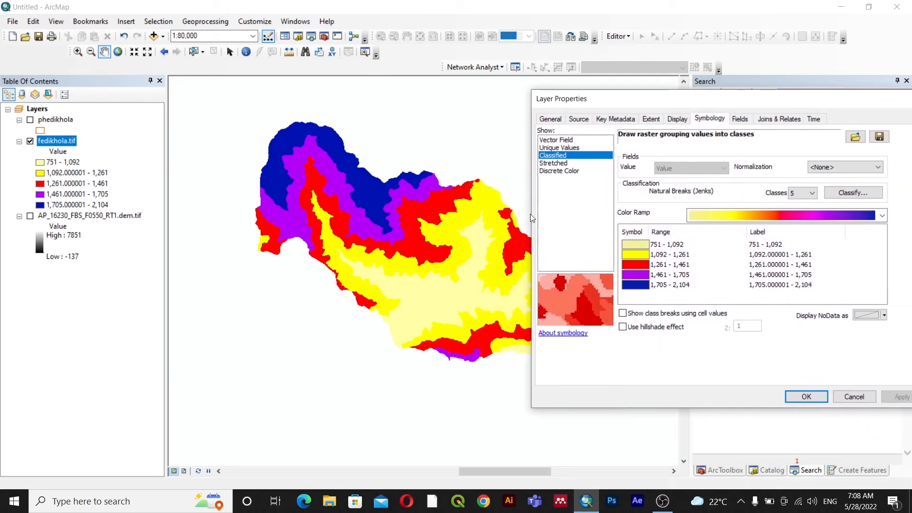
{"action": "left_click_drag", "start_coordinate": [632, 98], "coordinate": [490, 95]}
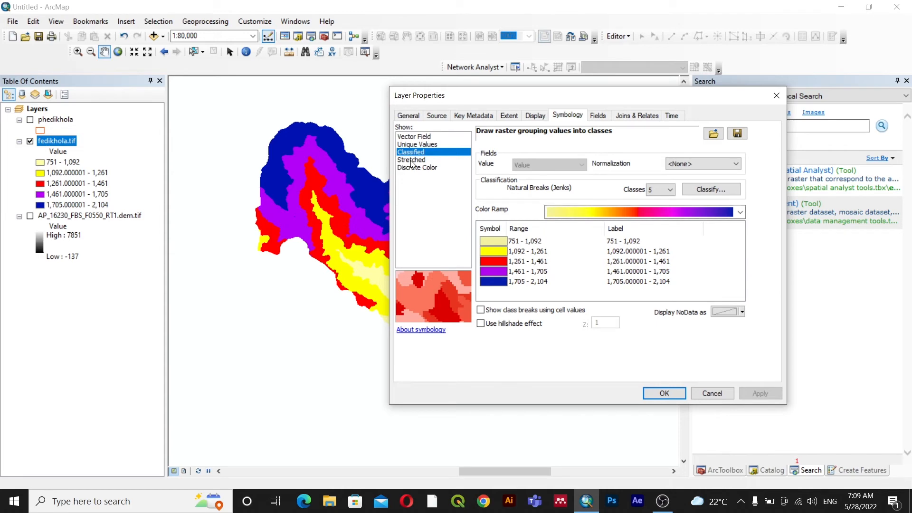
Step: Switch fedikhola.tif to Stretched symbology and apply the black-to-white color ramp
{"action": "left_click", "coordinate": [403, 145]}
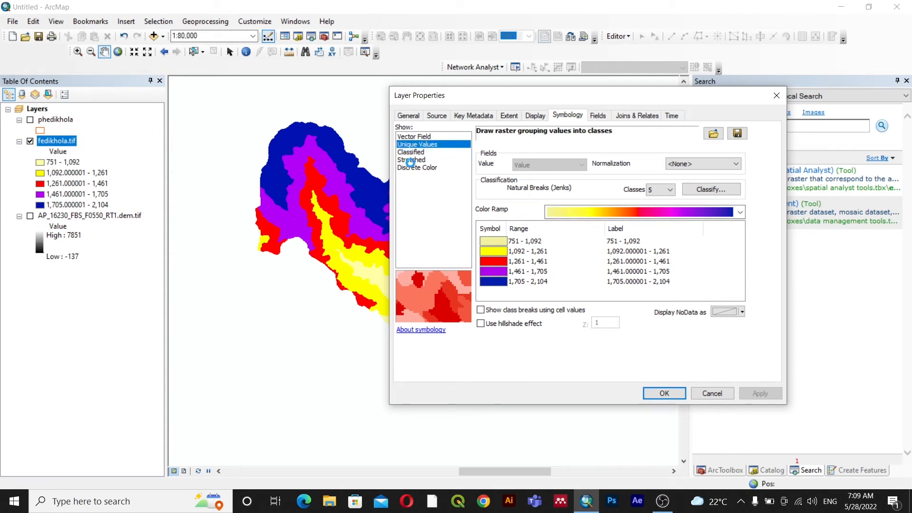
{"action": "left_click", "coordinate": [411, 160]}
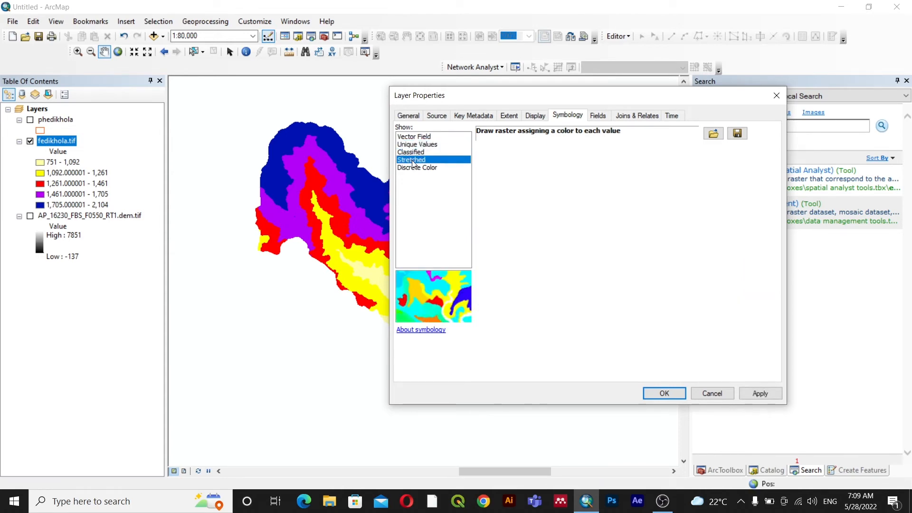
{"action": "left_click", "coordinate": [710, 232]}
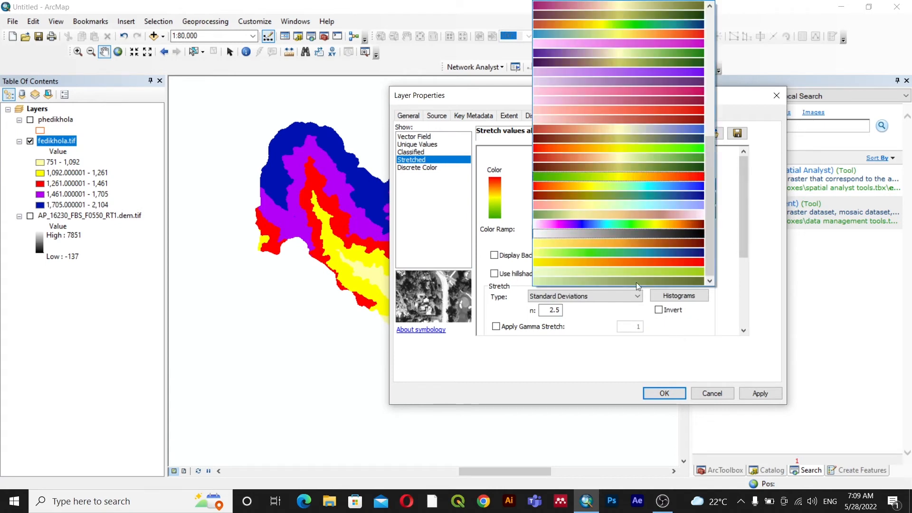
{"action": "scroll", "coordinate": [632, 268], "scroll_direction": "up", "scroll_amount": 9}
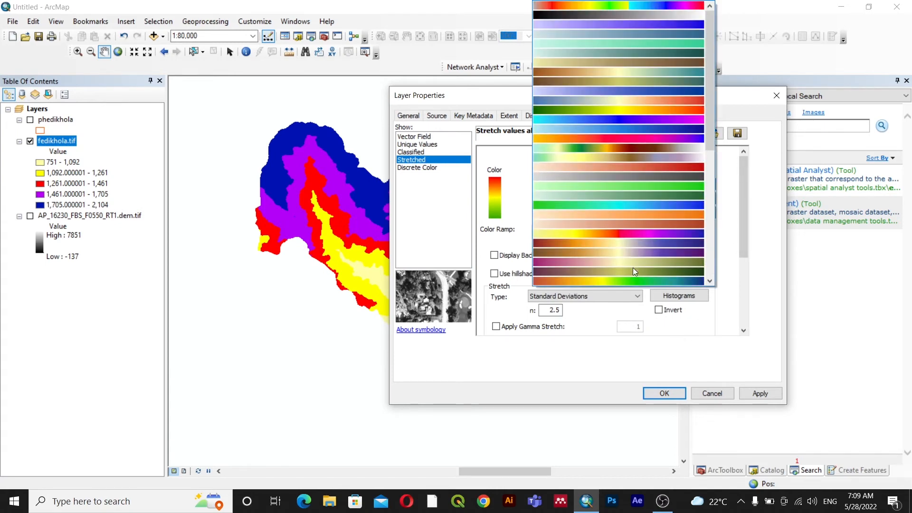
{"action": "left_click", "coordinate": [649, 33]}
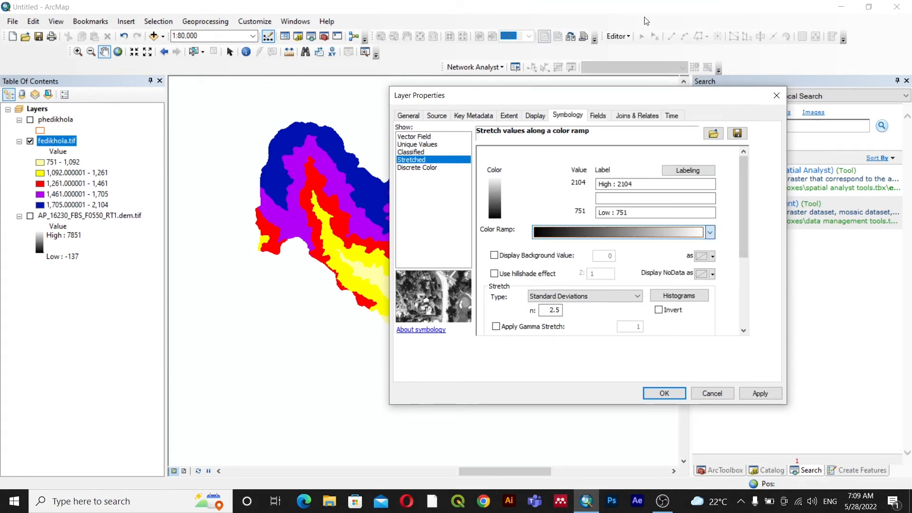
{"action": "left_click", "coordinate": [754, 392]}
{"action": "left_click", "coordinate": [668, 393]}
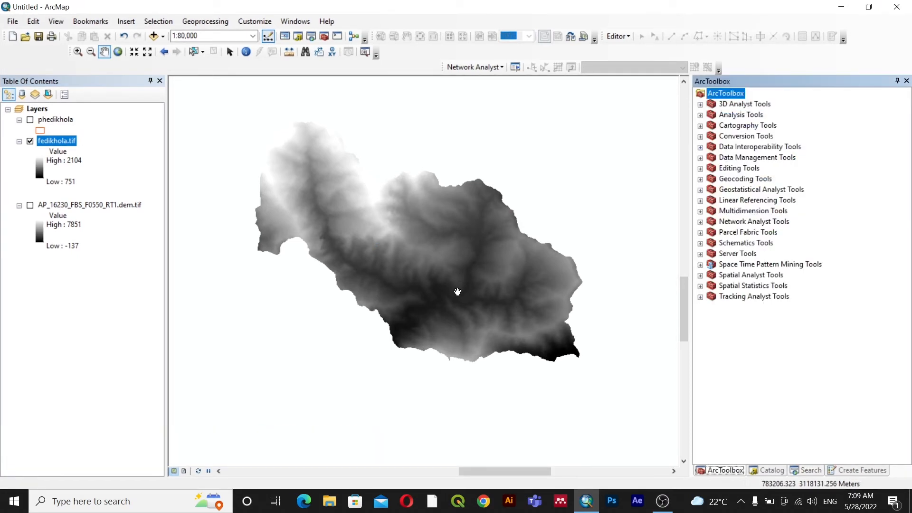
Step: Open the Slope tool from the Spatial Analyst Surface toolset and set fedikhola.tif as its input raster
{"action": "left_click_drag", "start_coordinate": [431, 284], "coordinate": [438, 300]}
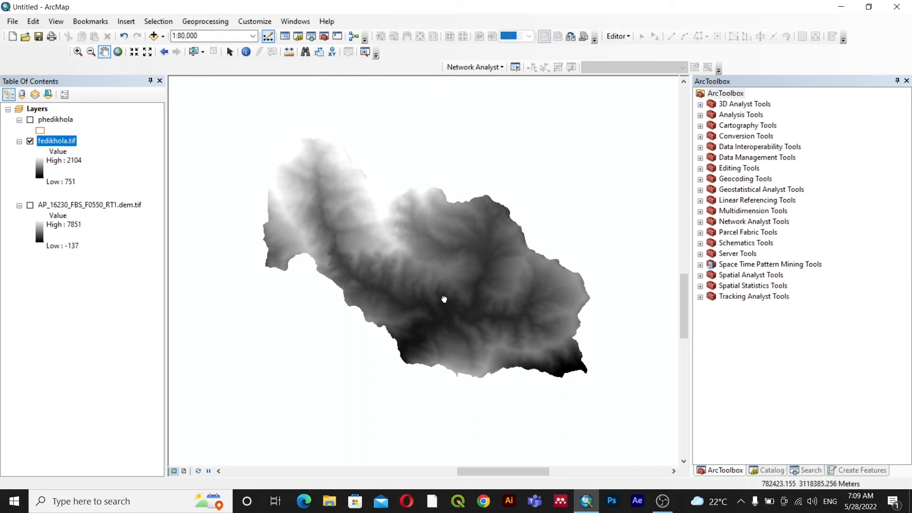
{"action": "left_click_drag", "start_coordinate": [444, 301], "coordinate": [440, 289]}
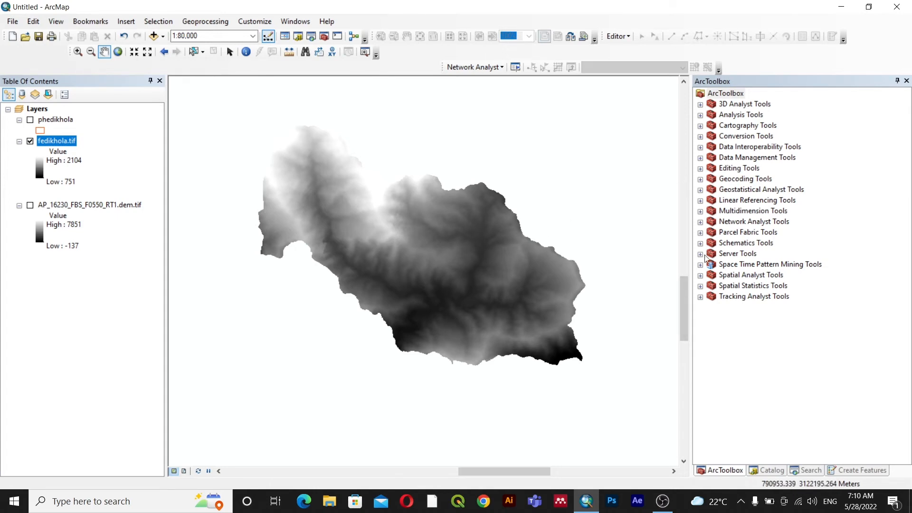
{"action": "left_click", "coordinate": [700, 275]}
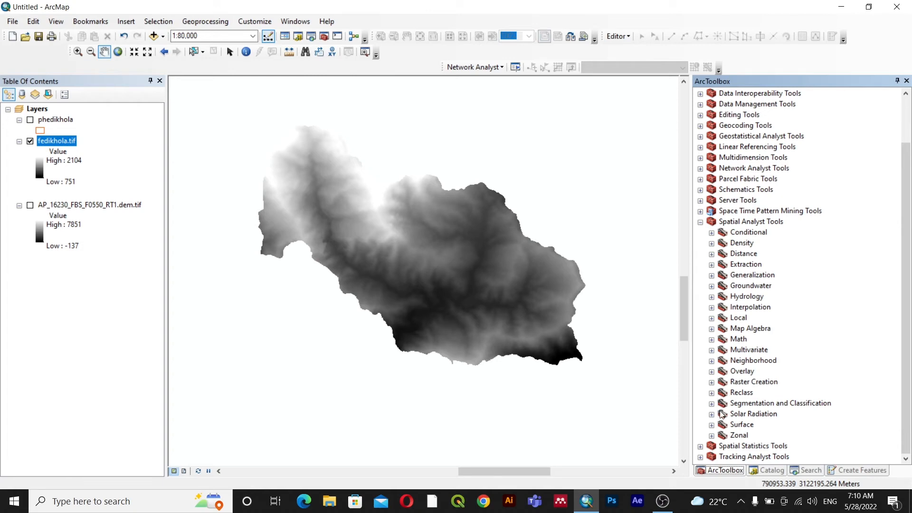
{"action": "left_click", "coordinate": [712, 425]}
{"action": "scroll", "coordinate": [727, 399], "scroll_direction": "down", "scroll_amount": 1}
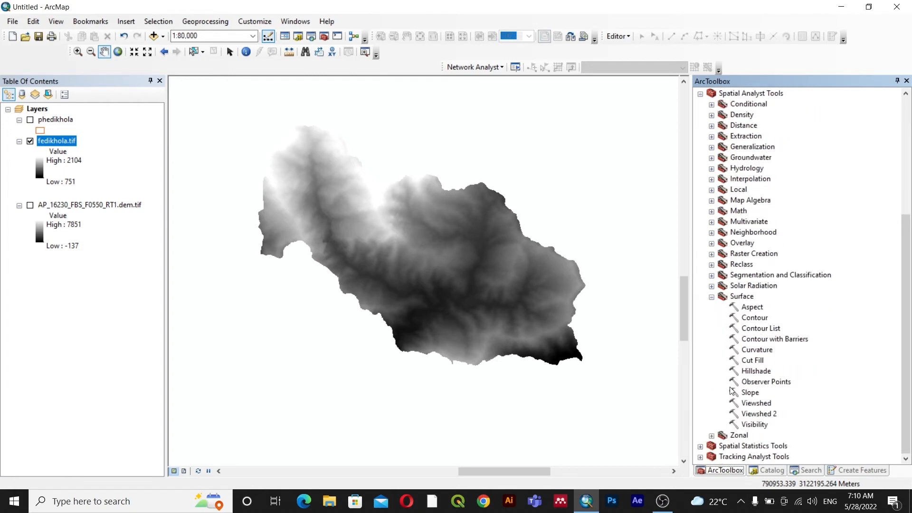
{"action": "left_click", "coordinate": [755, 396]}
{"action": "double_click", "coordinate": [754, 396]}
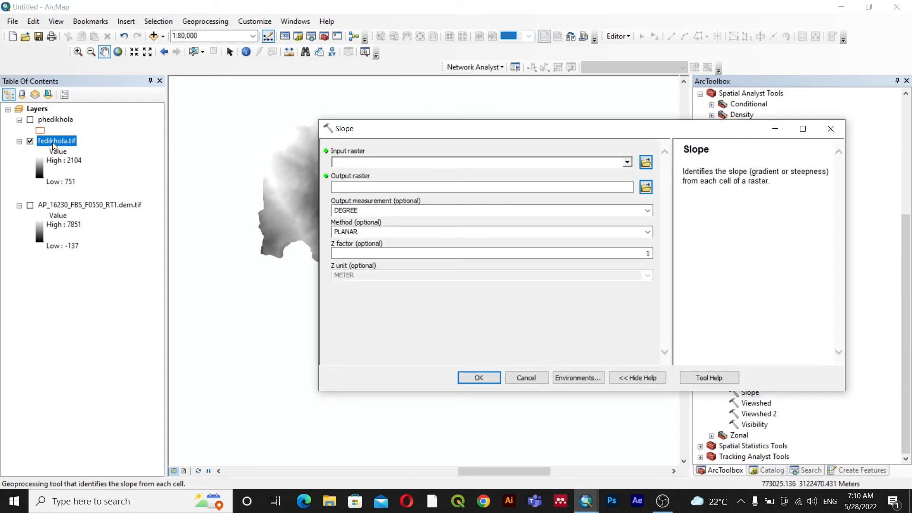
{"action": "left_click_drag", "start_coordinate": [54, 145], "coordinate": [399, 163]}
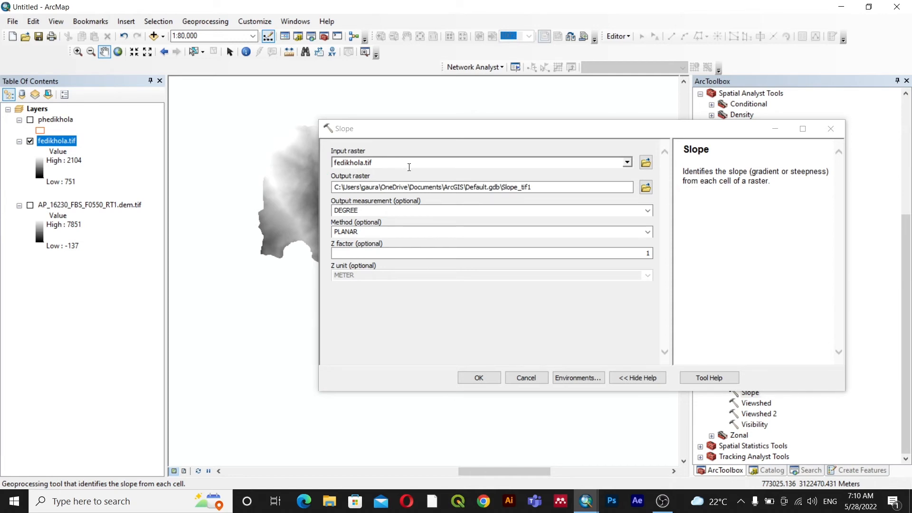
Step: Set the slope output to slope.tif in the Training_Output folder, keep DEGREE as the output measurement, and run the tool
{"action": "left_click", "coordinate": [646, 187]}
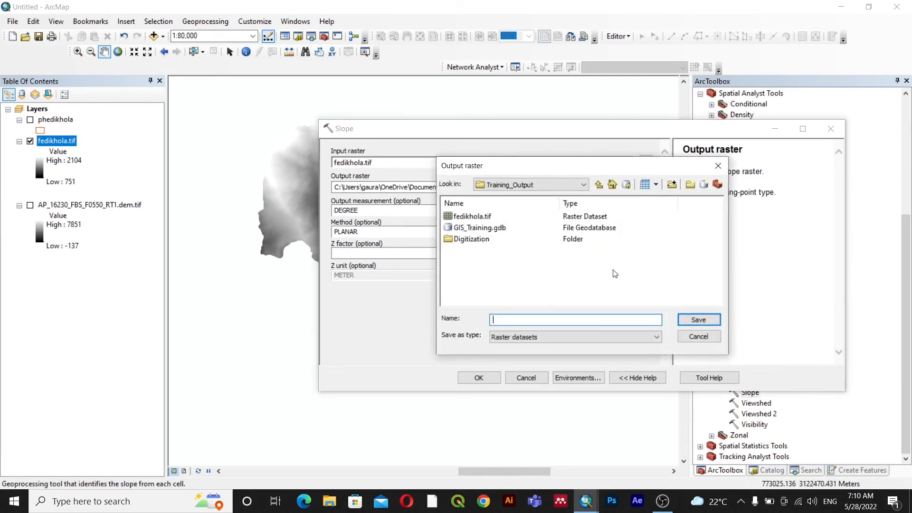
{"action": "type", "text": "slope.tif"}
{"action": "left_click", "coordinate": [682, 321]}
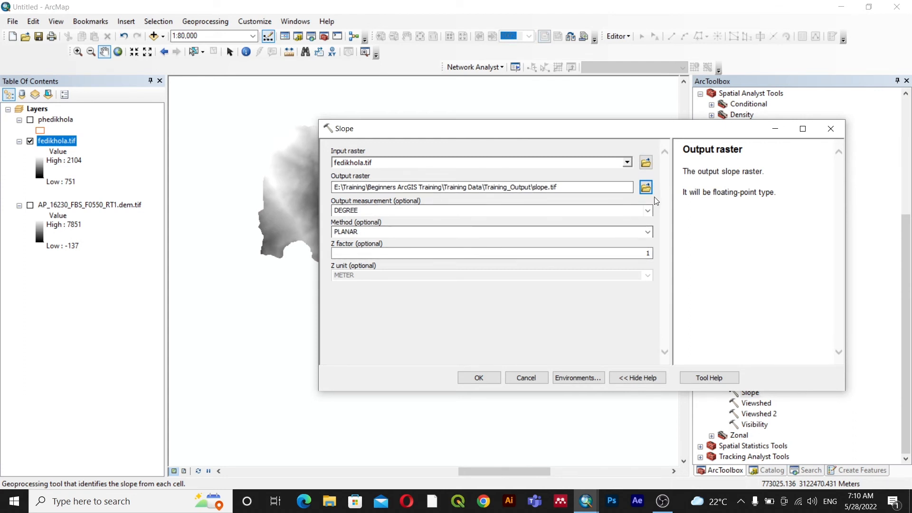
{"action": "left_click", "coordinate": [646, 210]}
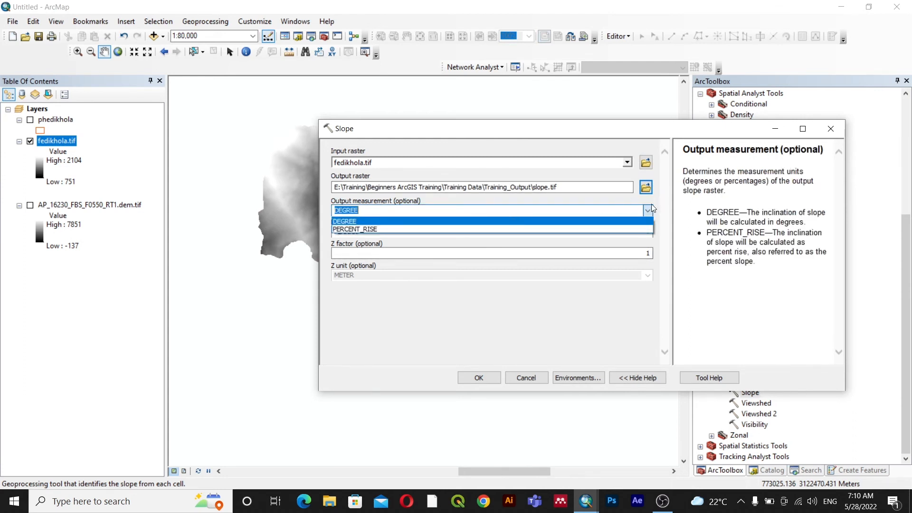
{"action": "left_click", "coordinate": [648, 211]}
{"action": "left_click", "coordinate": [432, 320]}
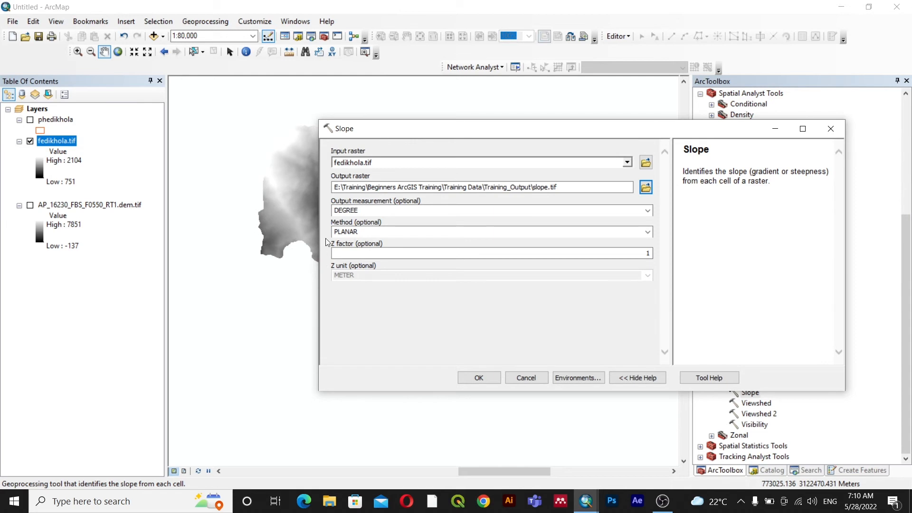
{"action": "left_click", "coordinate": [480, 378]}
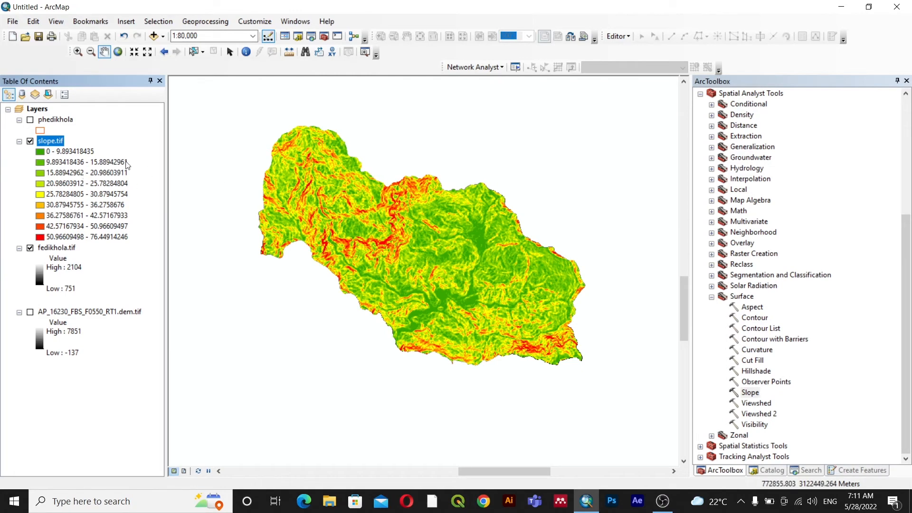
Step: Open the symbology properties of slope.tif and set its classification to 5 classes
{"action": "right_click", "coordinate": [53, 141]}
{"action": "left_click", "coordinate": [116, 306]}
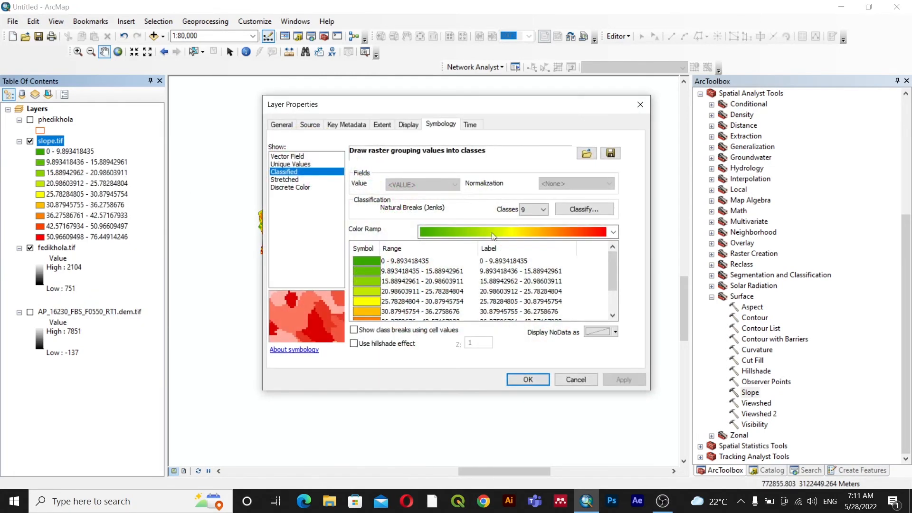
{"action": "left_click", "coordinate": [540, 210]}
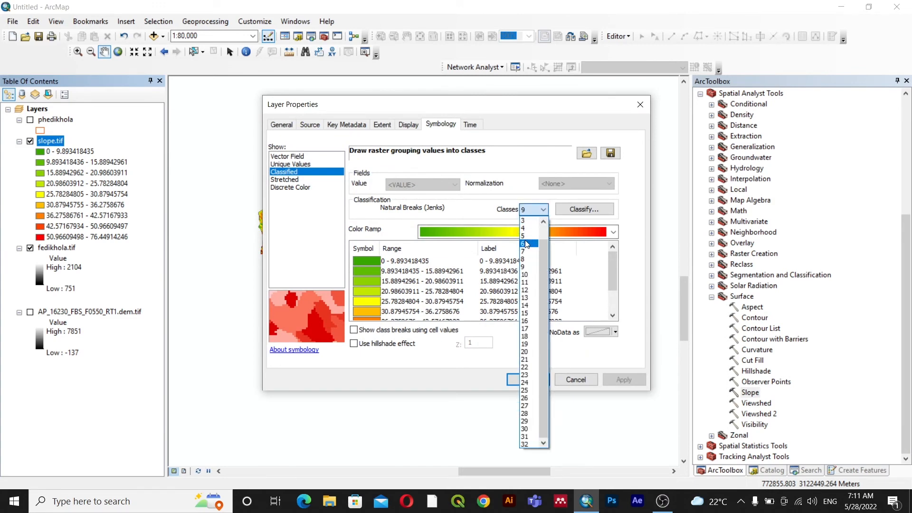
{"action": "left_click", "coordinate": [528, 247]}
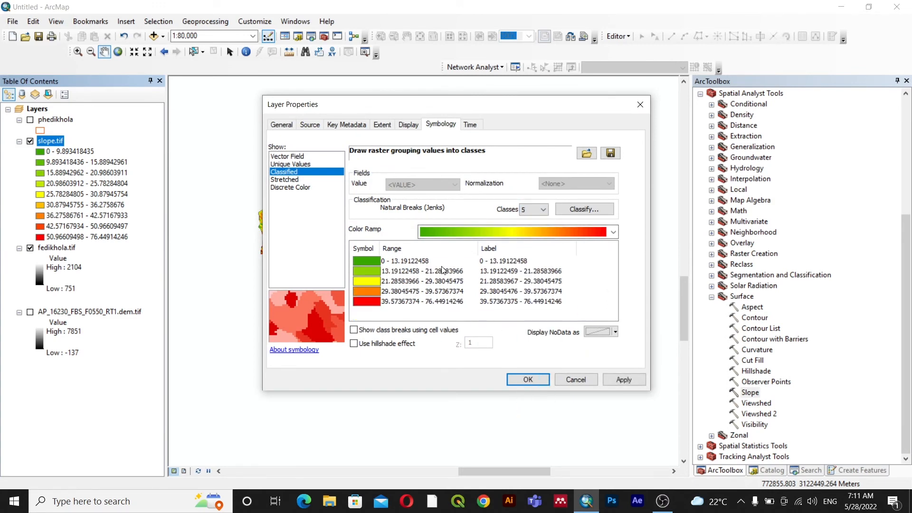
{"action": "left_click", "coordinate": [513, 261]}
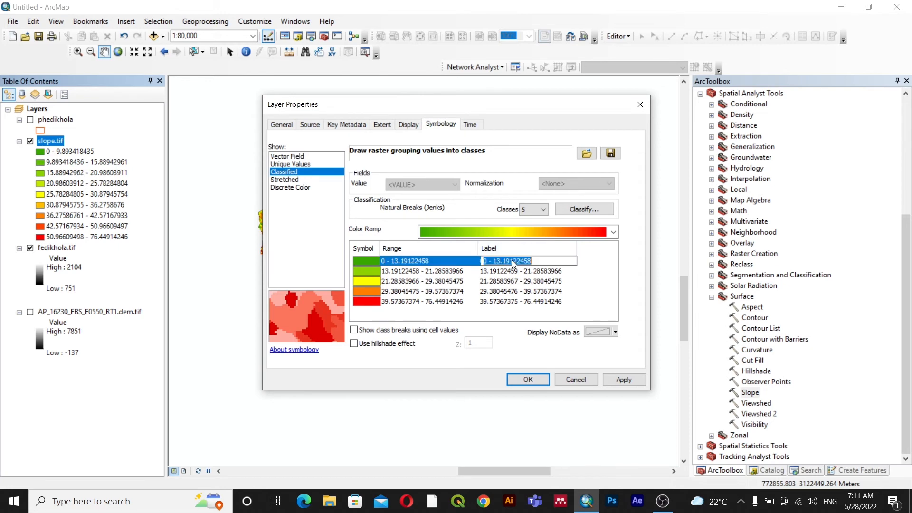
{"action": "right_click", "coordinate": [512, 261]}
{"action": "left_click", "coordinate": [495, 249]}
{"action": "right_click", "coordinate": [494, 249]}
{"action": "left_click", "coordinate": [528, 270]}
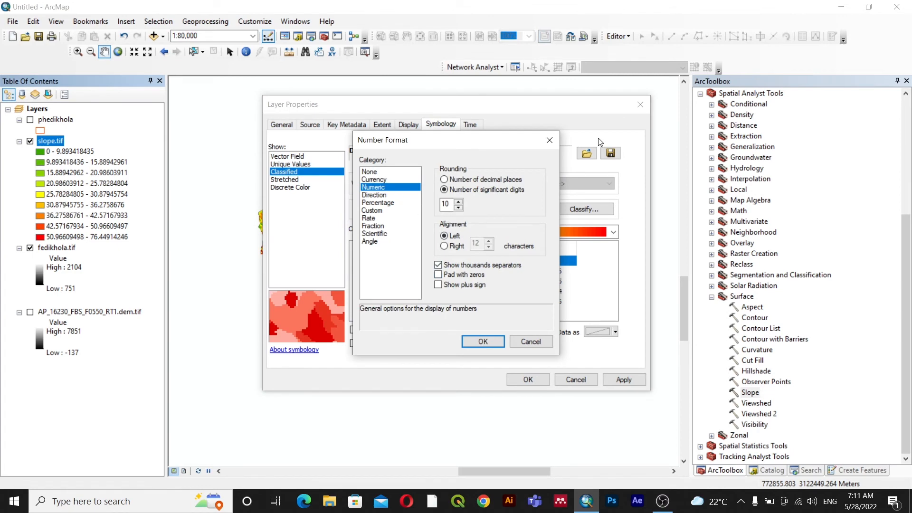
{"action": "left_click", "coordinate": [549, 139]}
Step: Format the slope.tif class labels to 5 significant digits and apply the symbology changes
{"action": "right_click", "coordinate": [556, 247]}
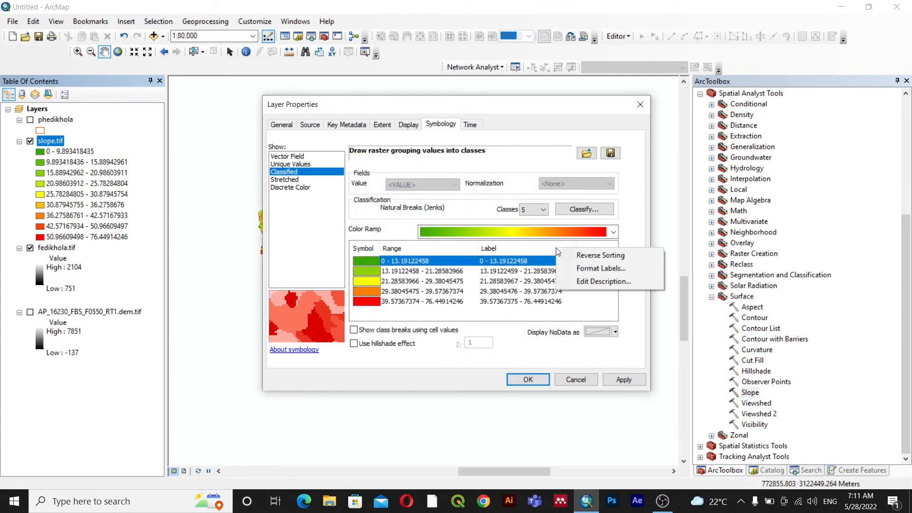
{"action": "left_click", "coordinate": [589, 269]}
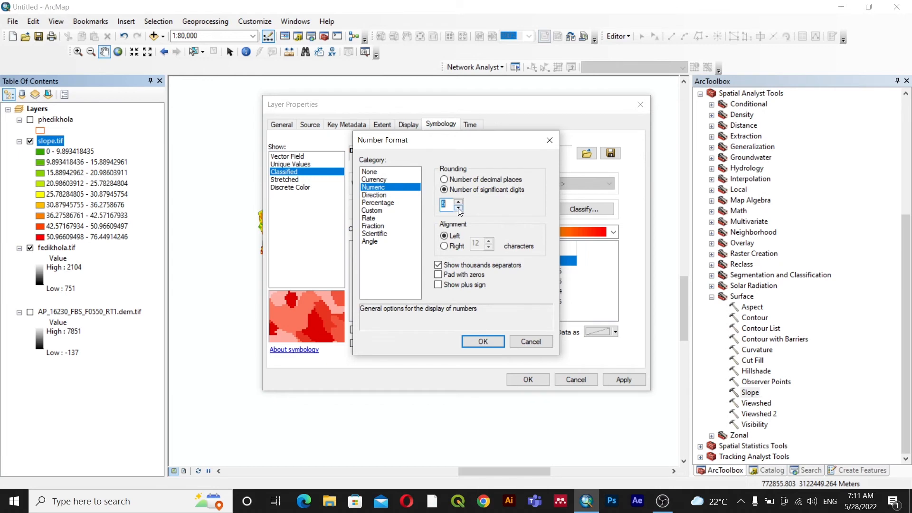
{"action": "left_click", "coordinate": [484, 342]}
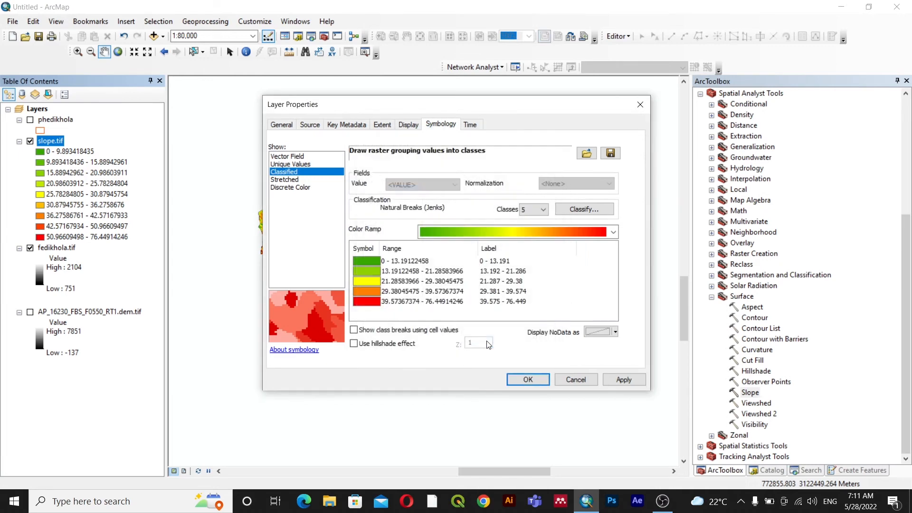
{"action": "left_click", "coordinate": [617, 380]}
{"action": "left_click", "coordinate": [528, 380]}
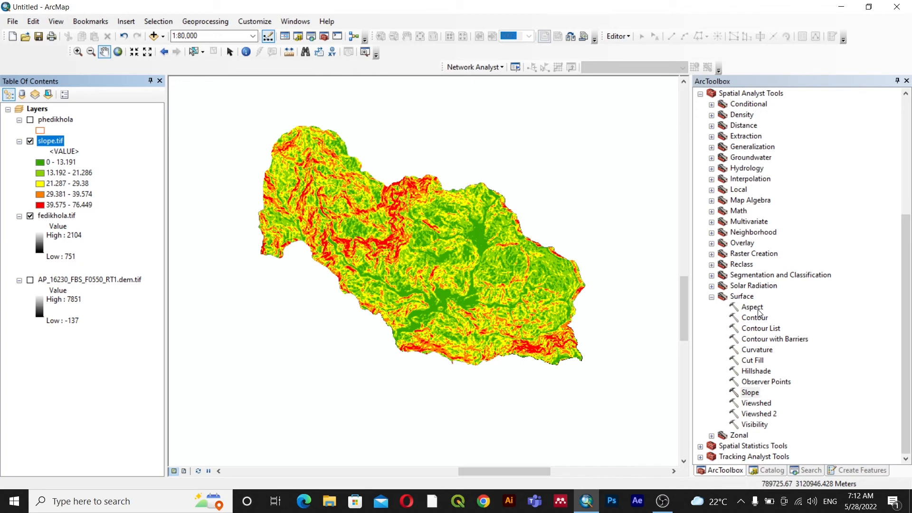
Step: Hide the slope.tif layer so that the fedikhola.tif raster is displayed
{"action": "left_click_drag", "start_coordinate": [478, 261], "coordinate": [491, 242]}
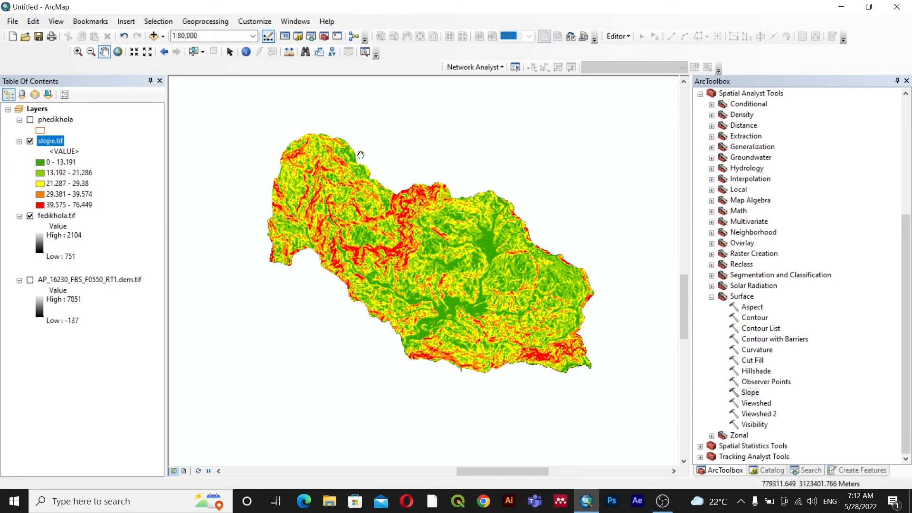
{"action": "left_click", "coordinate": [54, 215]}
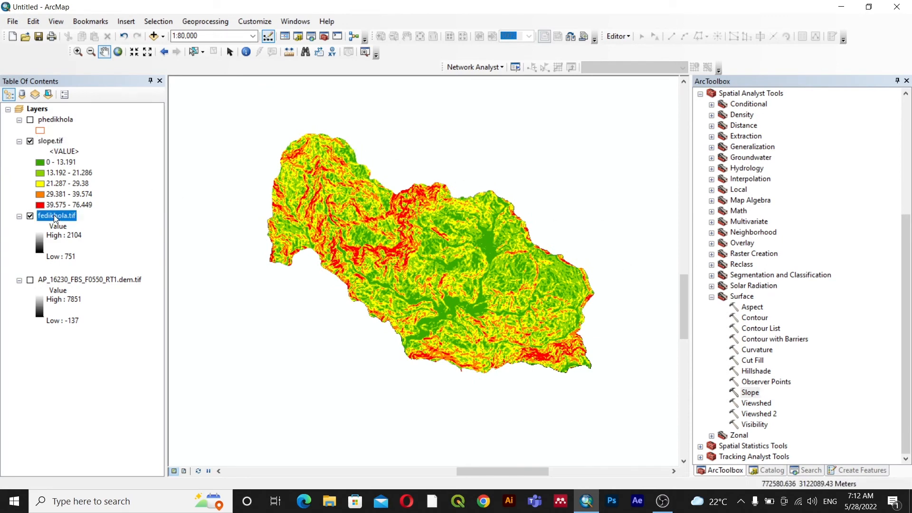
{"action": "left_click", "coordinate": [30, 140]}
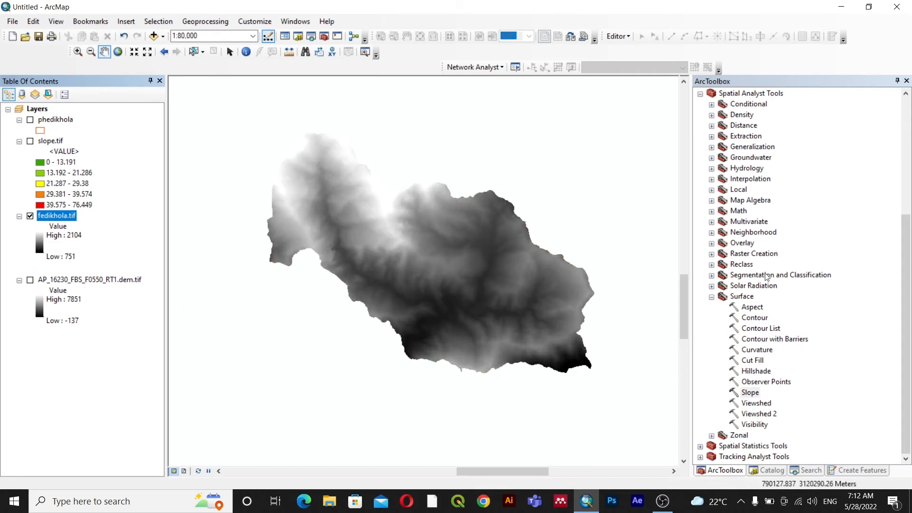
Step: Run the Aspect tool on fedikhola.tif with the PLANAR method, saving the output as aspect.tif in the Training_Output folder
{"action": "double_click", "coordinate": [753, 307]}
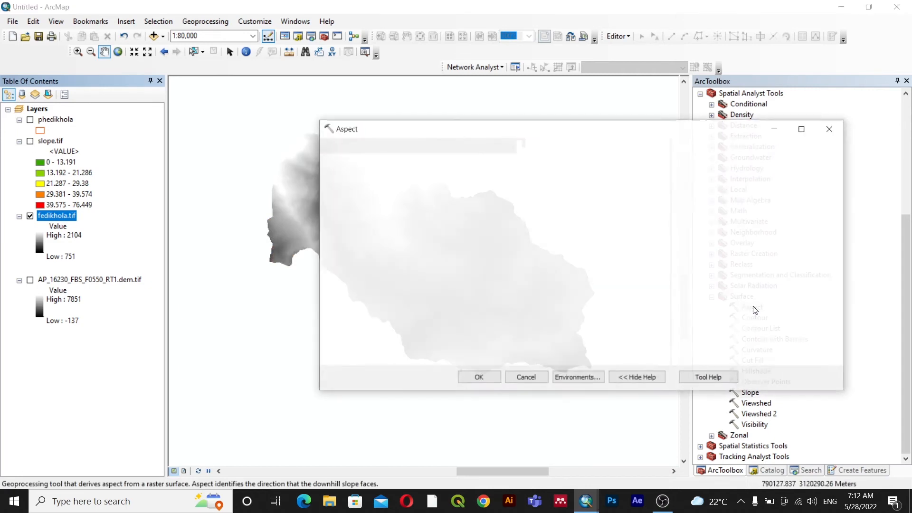
{"action": "left_click_drag", "start_coordinate": [49, 216], "coordinate": [484, 161]}
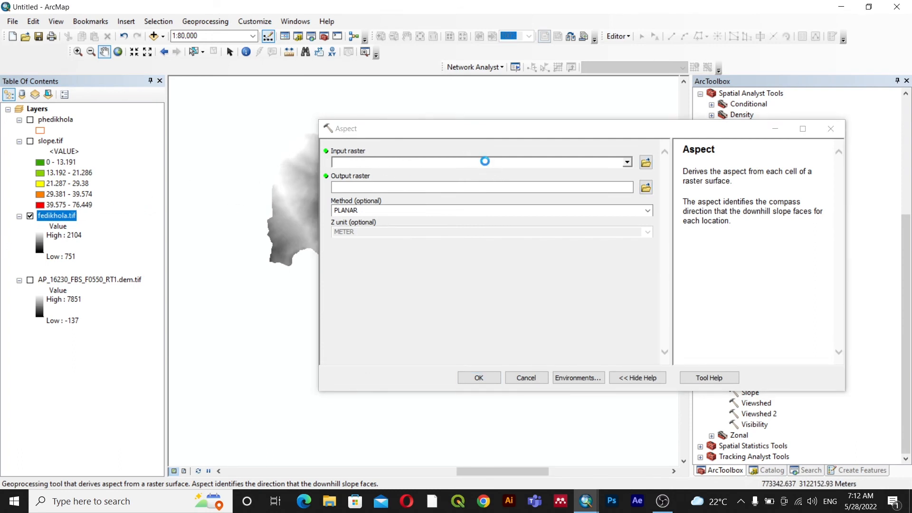
{"action": "left_click", "coordinate": [628, 163]}
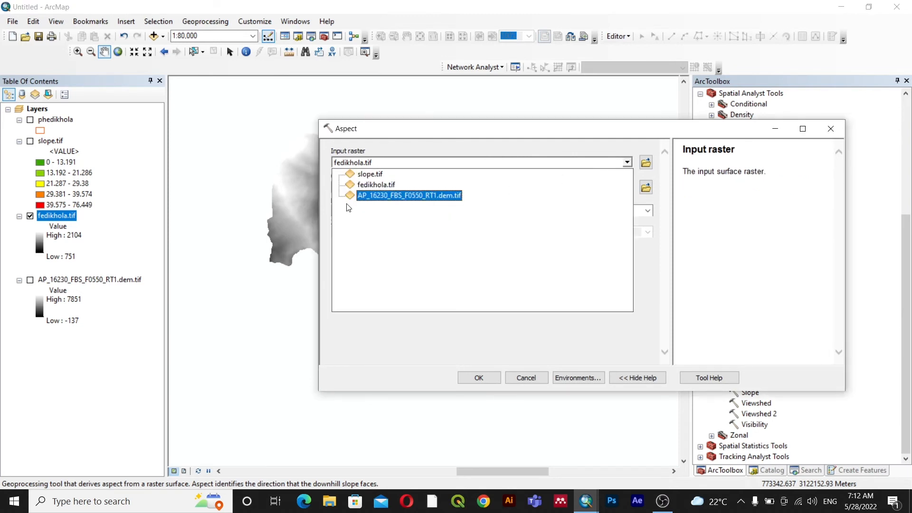
{"action": "left_click", "coordinate": [375, 188]}
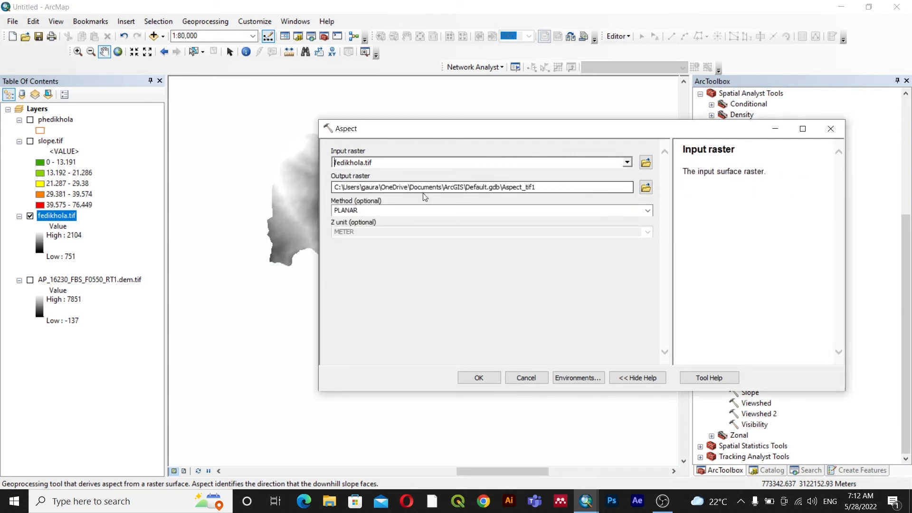
{"action": "left_click", "coordinate": [646, 188]}
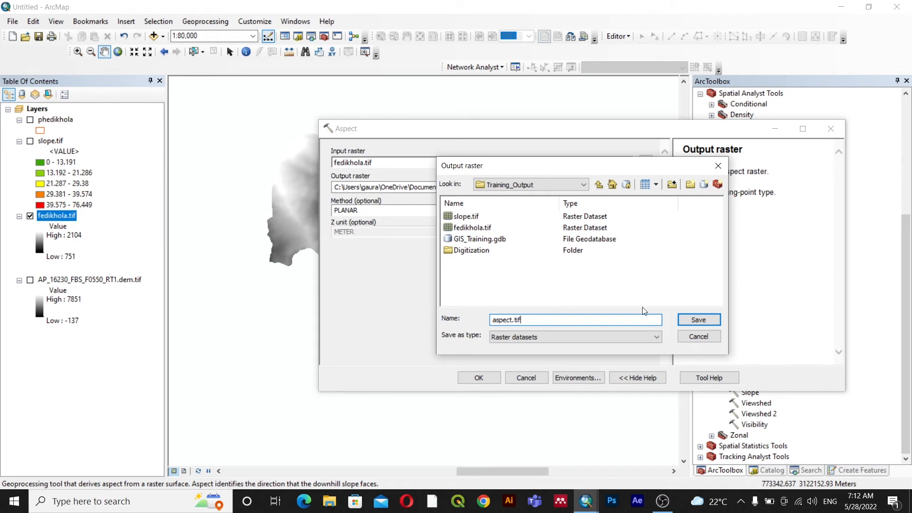
{"action": "left_click", "coordinate": [702, 321]}
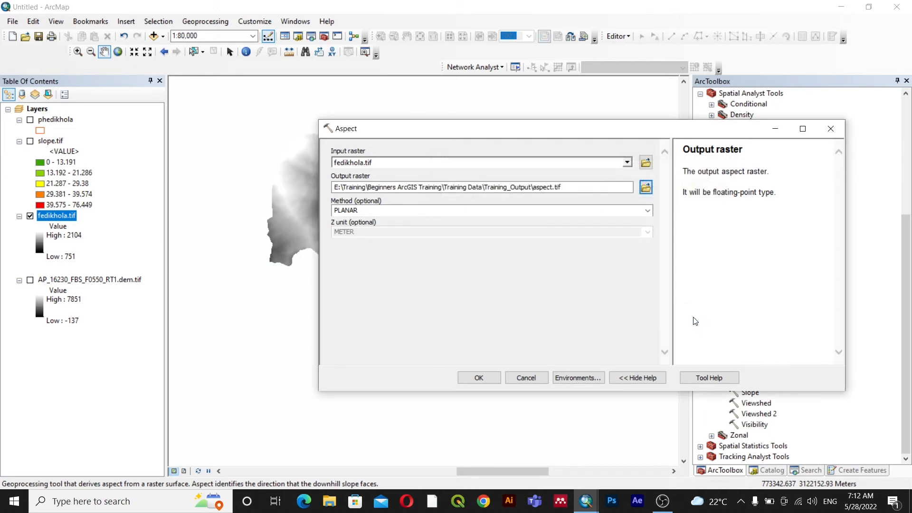
{"action": "left_click", "coordinate": [478, 377]}
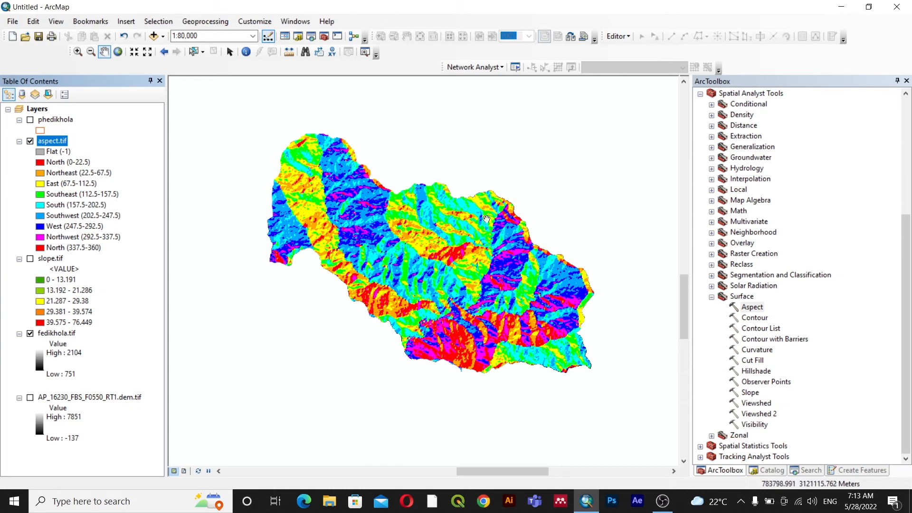
{"action": "left_click_drag", "start_coordinate": [506, 276], "coordinate": [509, 290]}
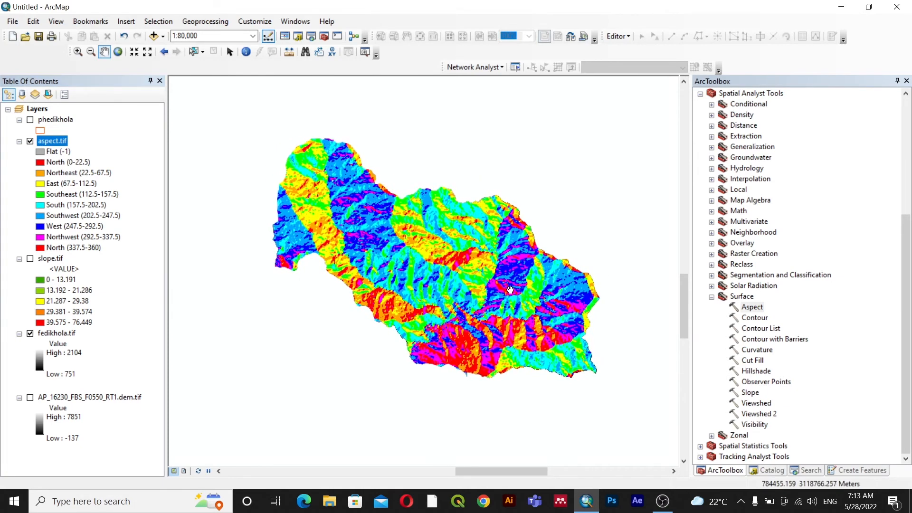
{"action": "right_click", "coordinate": [67, 143]}
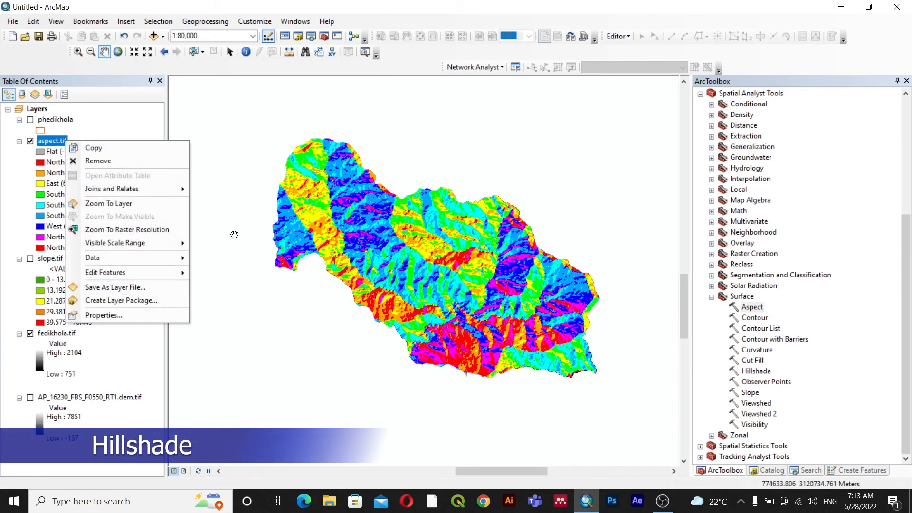
{"action": "left_click_drag", "start_coordinate": [382, 235], "coordinate": [420, 269]}
{"action": "left_click_drag", "start_coordinate": [485, 321], "coordinate": [446, 288]}
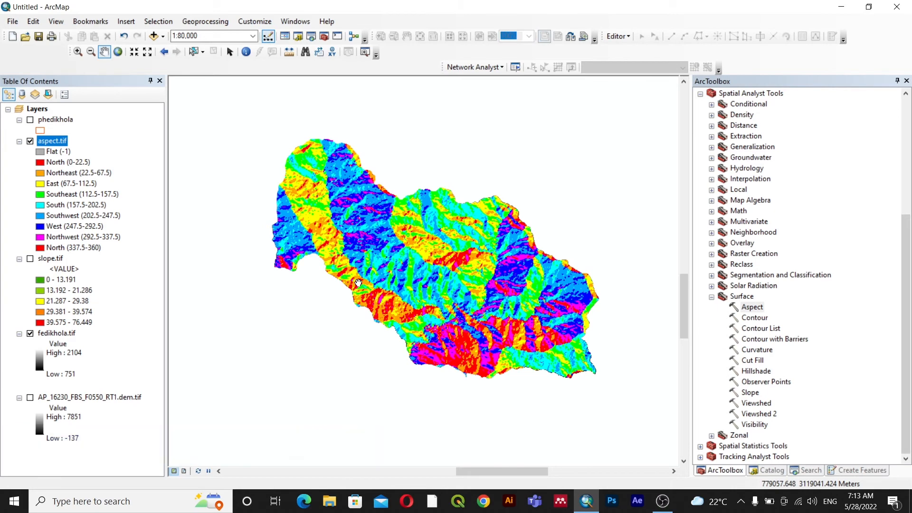
{"action": "left_click_drag", "start_coordinate": [450, 285], "coordinate": [439, 286]}
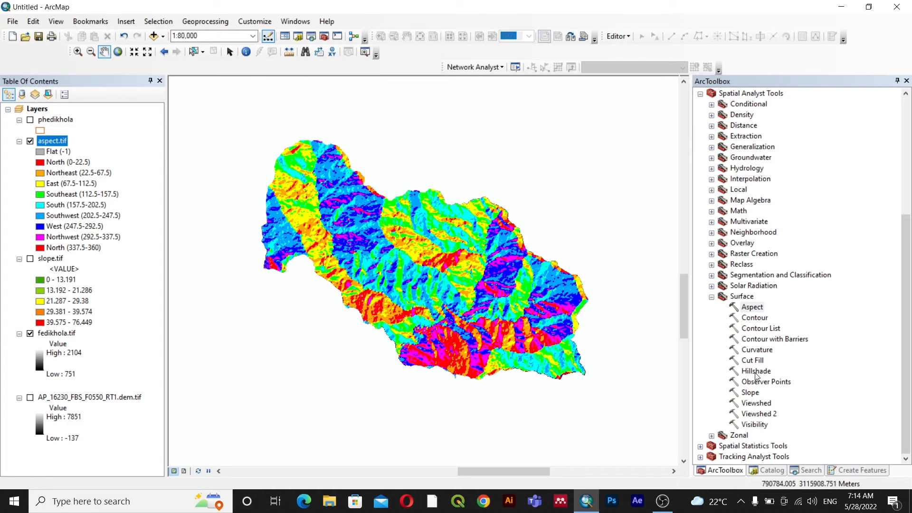
Step: Hide aspect.tif and set up the Hillshade tool with fedikhola.tif as input and hillshade.tif in Training_Output as output
{"action": "left_click_drag", "start_coordinate": [482, 284], "coordinate": [485, 281]}
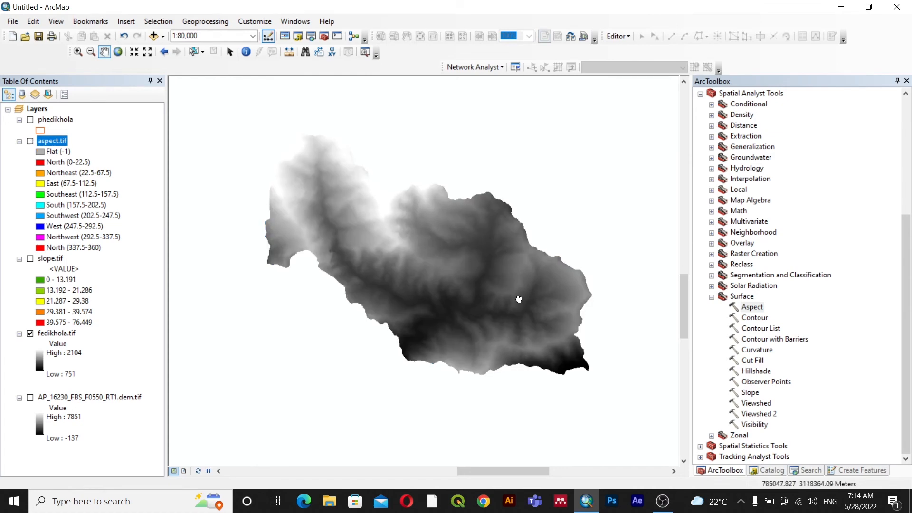
{"action": "double_click", "coordinate": [767, 372]}
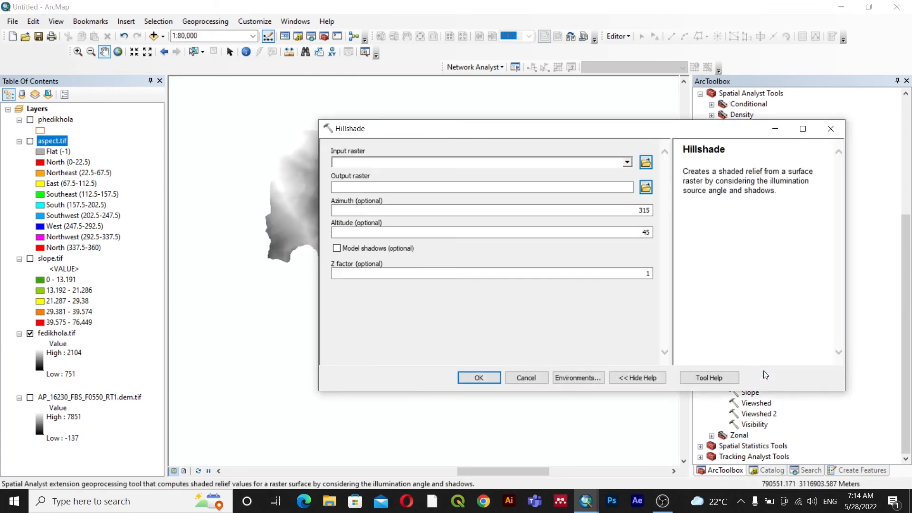
{"action": "left_click_drag", "start_coordinate": [58, 339], "coordinate": [369, 163]}
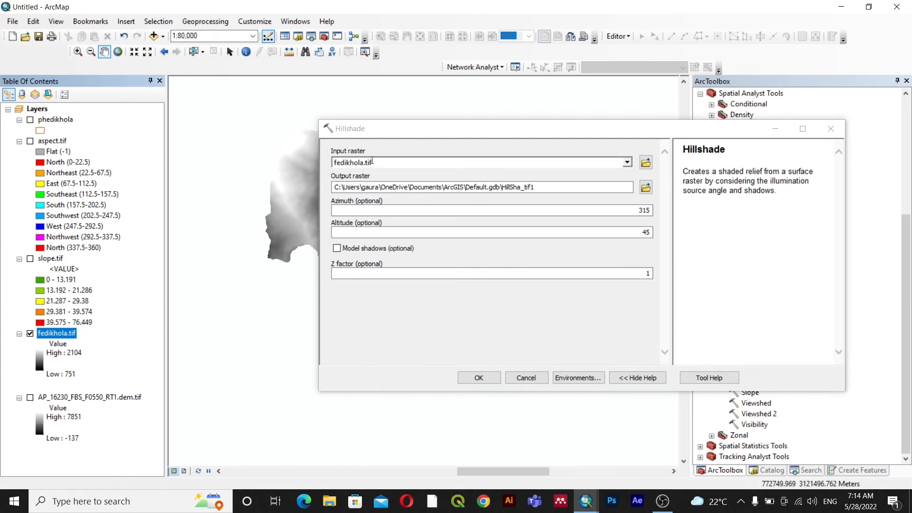
{"action": "left_click", "coordinate": [648, 187]}
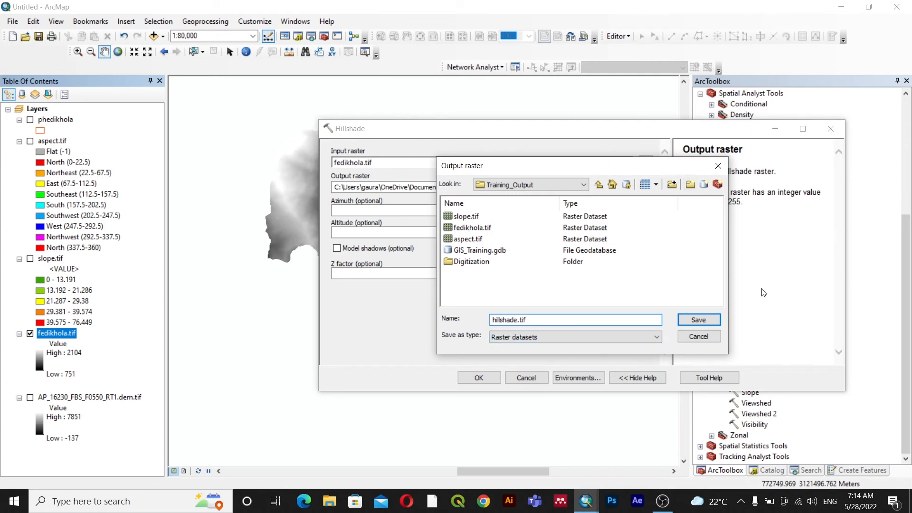
{"action": "left_click", "coordinate": [706, 321]}
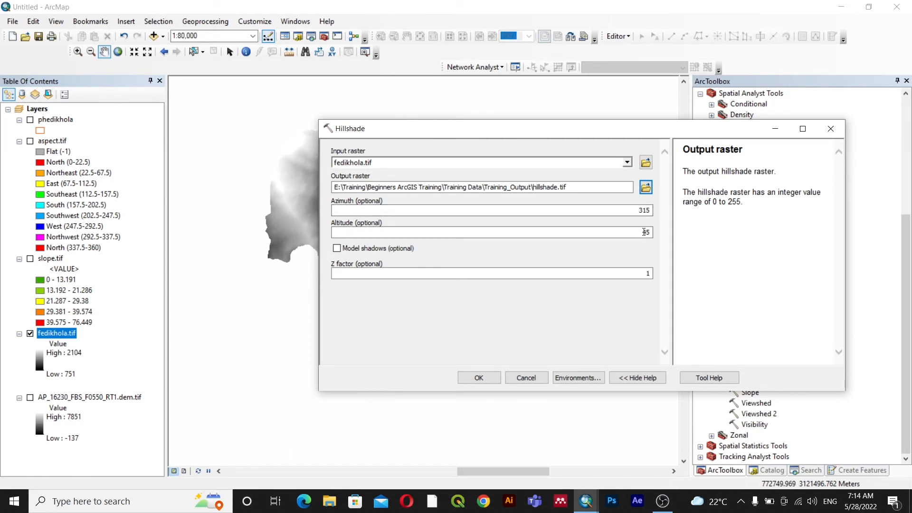
Step: Keep the hillshade azimuth at 315 and altitude at 45, and run the tool
{"action": "left_click", "coordinate": [631, 232]}
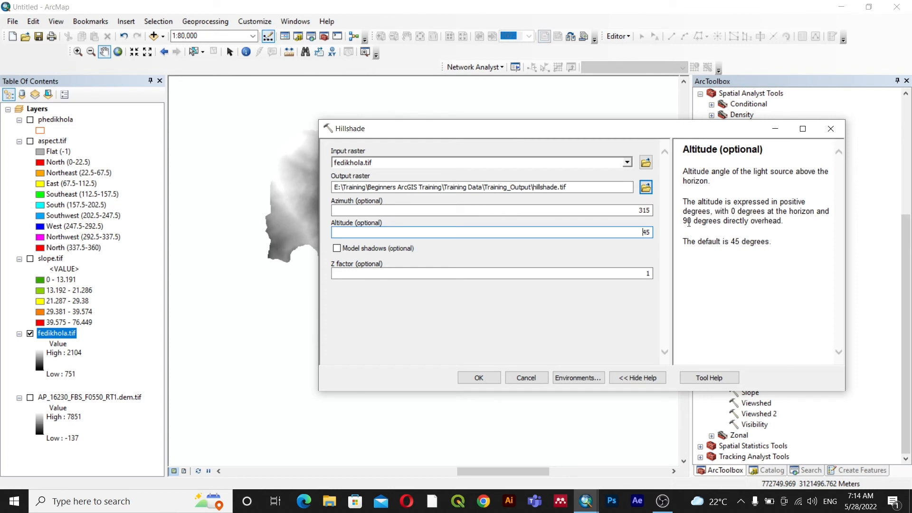
{"action": "left_click", "coordinate": [625, 209]}
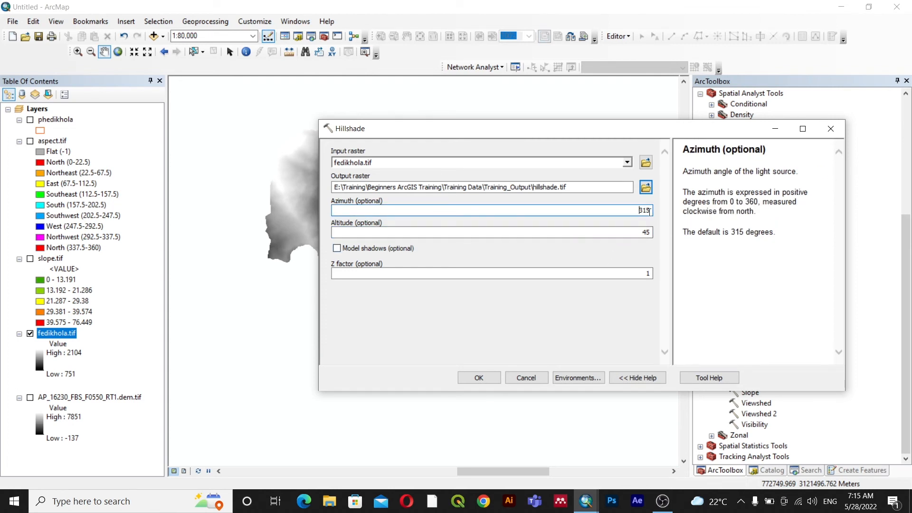
{"action": "left_click", "coordinate": [649, 232]}
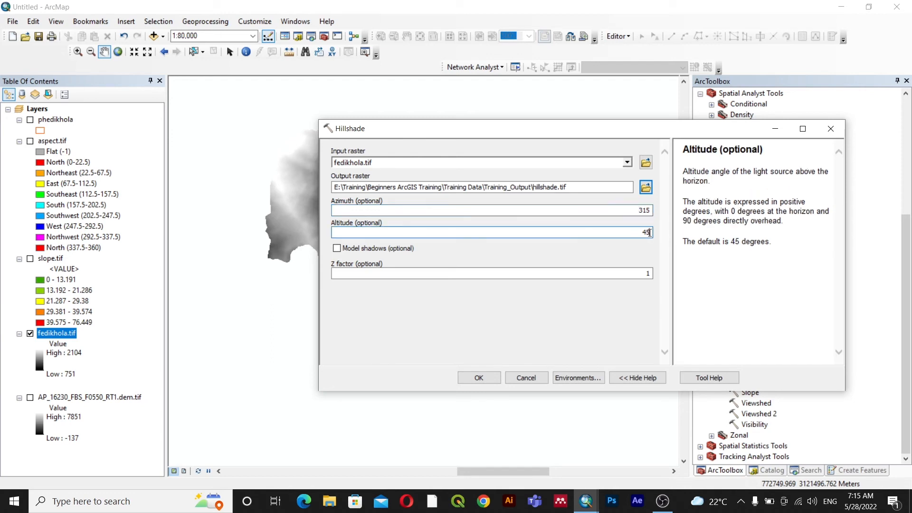
{"action": "left_click", "coordinate": [479, 378]}
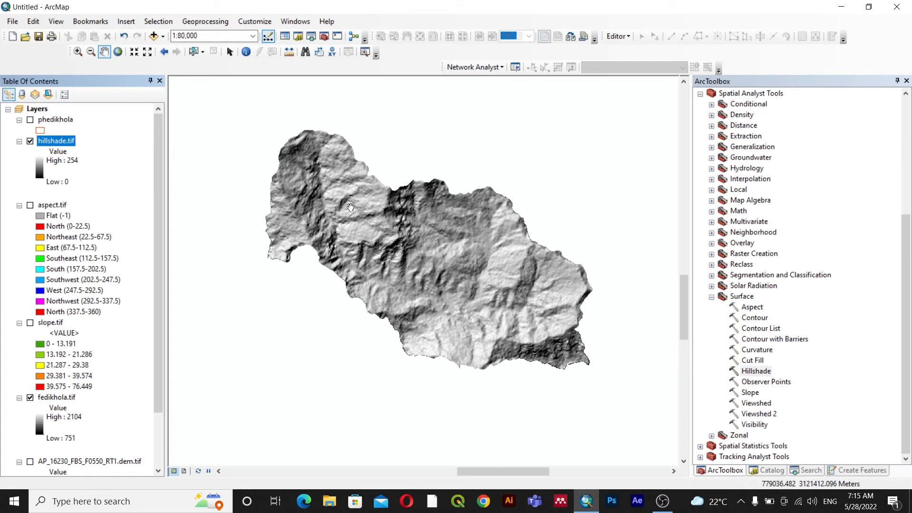
Step: Hide the hillshade.tif layer and add exceldata.csv from the Training Data folder to the map
{"action": "left_click", "coordinate": [30, 141]}
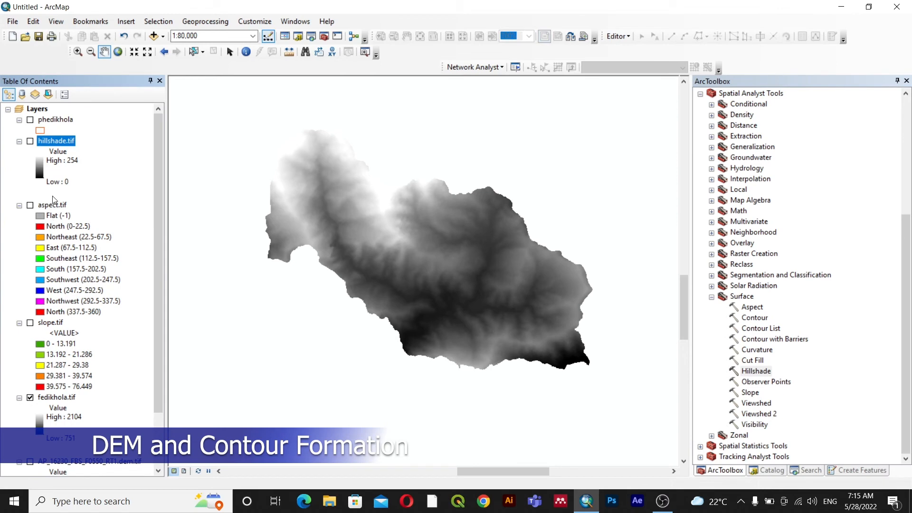
{"action": "scroll", "coordinate": [787, 404], "scroll_direction": "up", "scroll_amount": 6}
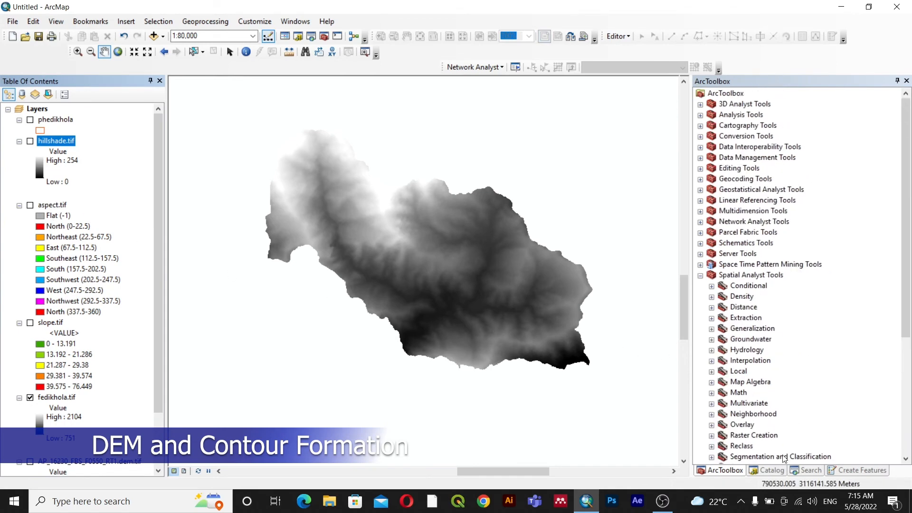
{"action": "left_click", "coordinate": [778, 471]}
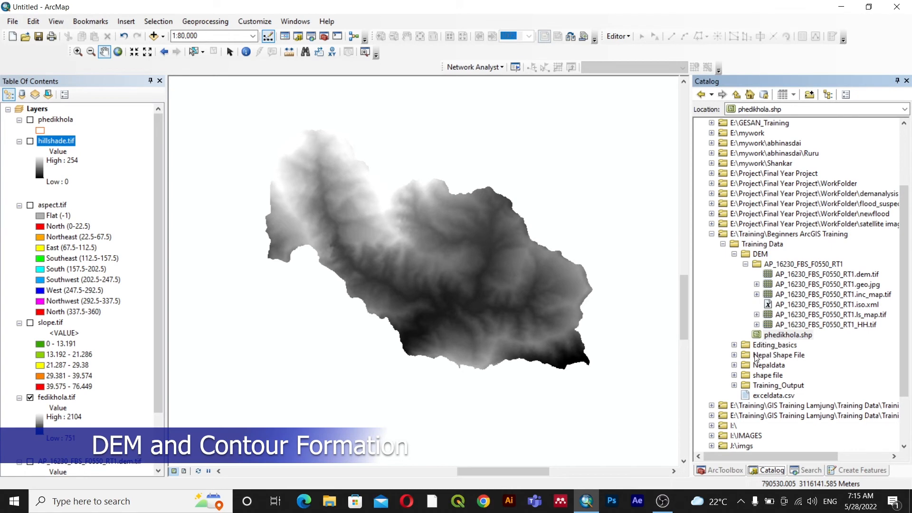
{"action": "left_click", "coordinate": [776, 396]}
{"action": "left_click_drag", "start_coordinate": [776, 397], "coordinate": [81, 121]}
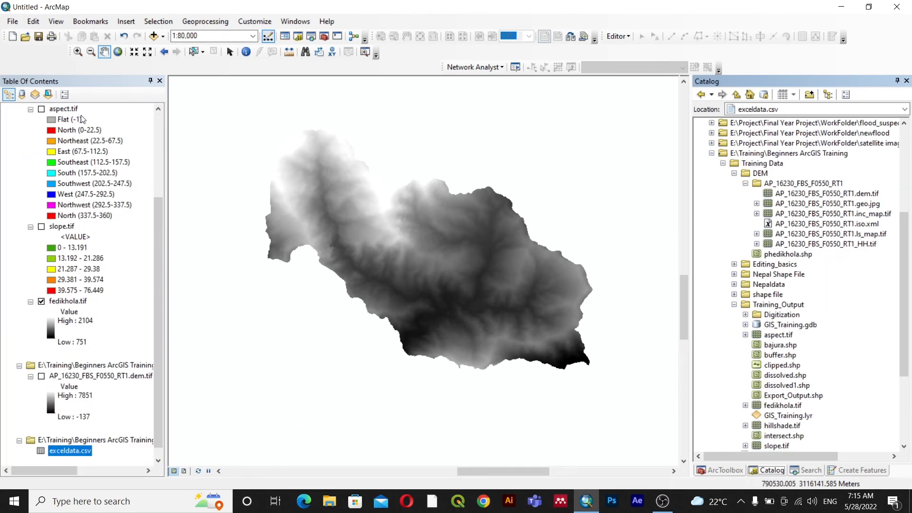
Step: Display exceldata.csv as XY points using Easting for X, Northing for Y and Height for Z
{"action": "right_click", "coordinate": [73, 444]}
{"action": "mouse_move", "coordinate": [173, 365]}
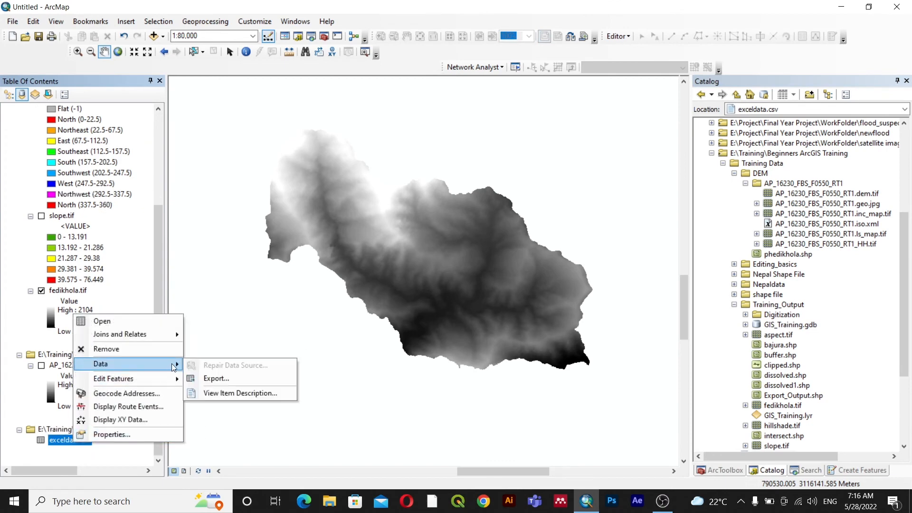
{"action": "left_click", "coordinate": [120, 419]}
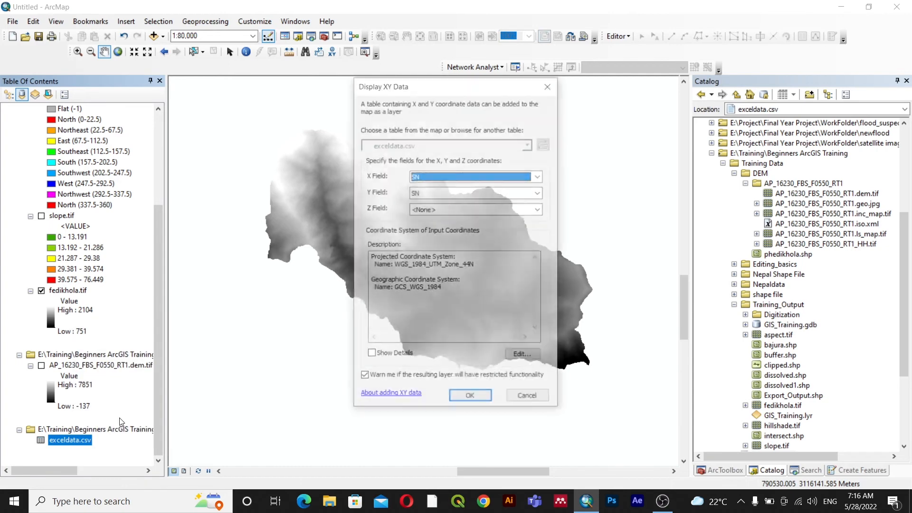
{"action": "left_click", "coordinate": [538, 177]}
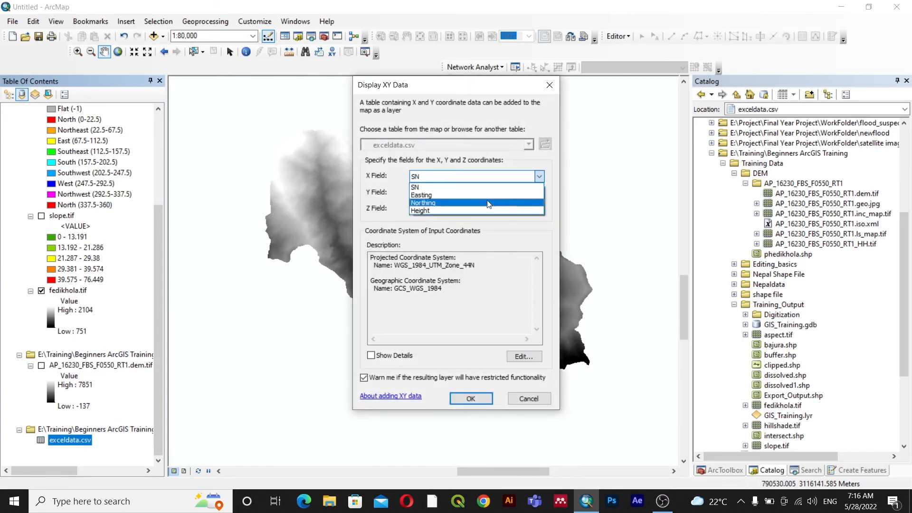
{"action": "left_click", "coordinate": [475, 195]}
{"action": "left_click", "coordinate": [475, 192]}
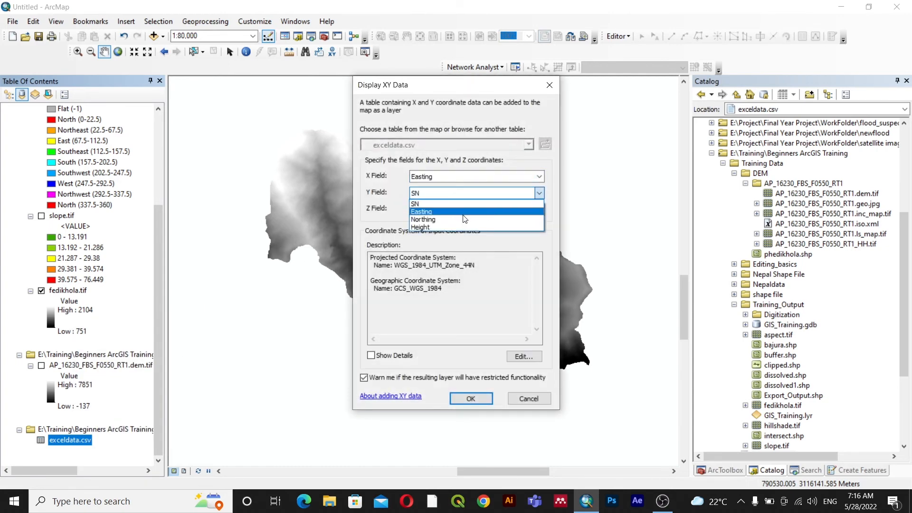
{"action": "left_click", "coordinate": [449, 218]}
{"action": "left_click", "coordinate": [450, 209]}
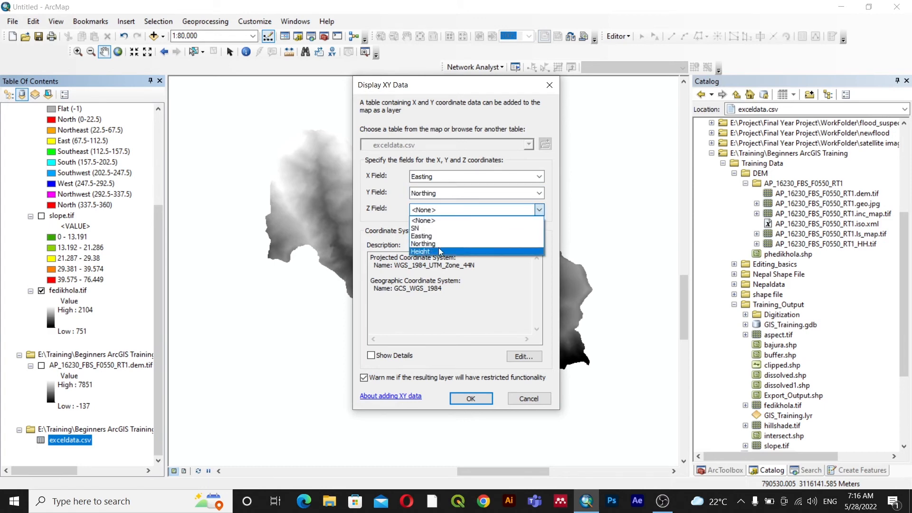
{"action": "left_click", "coordinate": [433, 251]}
{"action": "left_click", "coordinate": [471, 398]}
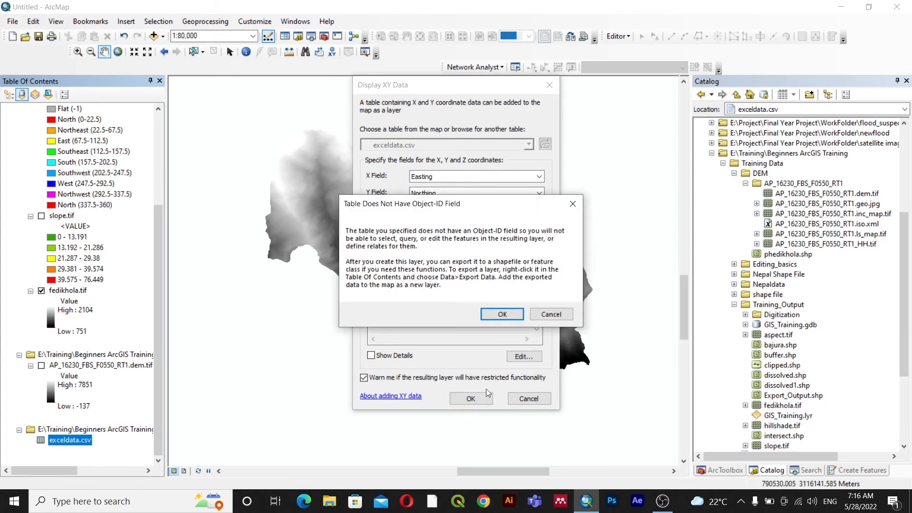
{"action": "left_click", "coordinate": [498, 313]}
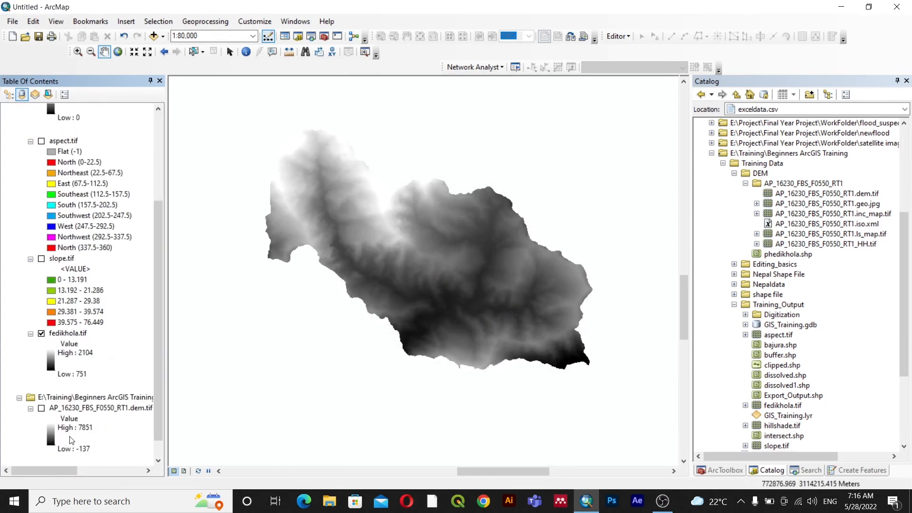
Step: Zoom the map to the exceldata.csv Events layer and hide the fedikhola.tif raster
{"action": "scroll", "coordinate": [65, 369], "scroll_direction": "up", "scroll_amount": 4}
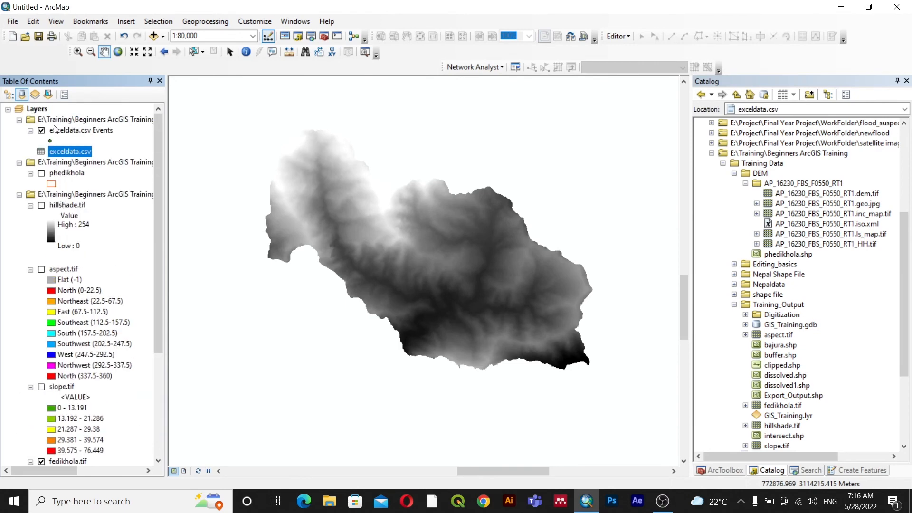
{"action": "left_click", "coordinate": [56, 128]}
{"action": "right_click", "coordinate": [56, 127]}
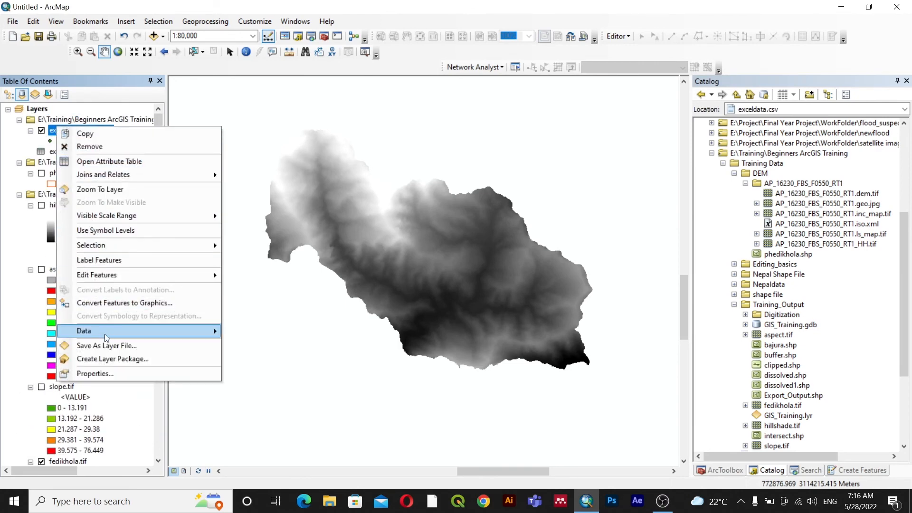
{"action": "left_click", "coordinate": [101, 189]}
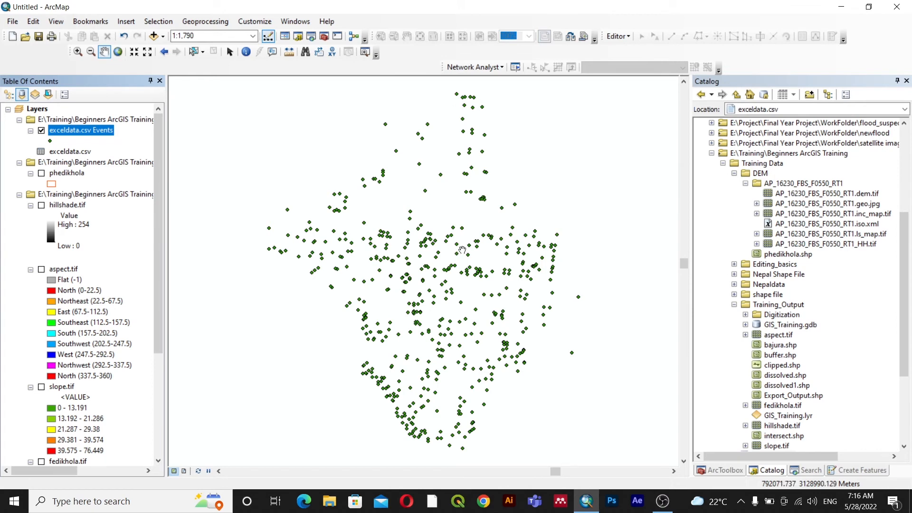
{"action": "scroll", "coordinate": [98, 287], "scroll_direction": "down", "scroll_amount": 5}
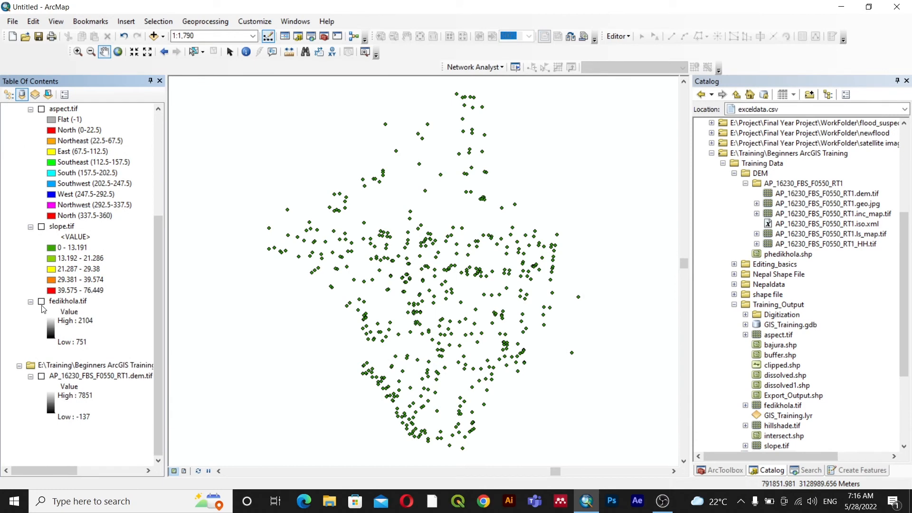
Step: Show the fedikhola.tif raster and zoom the map to its full extent
{"action": "left_click", "coordinate": [41, 302]}
{"action": "right_click", "coordinate": [57, 302]}
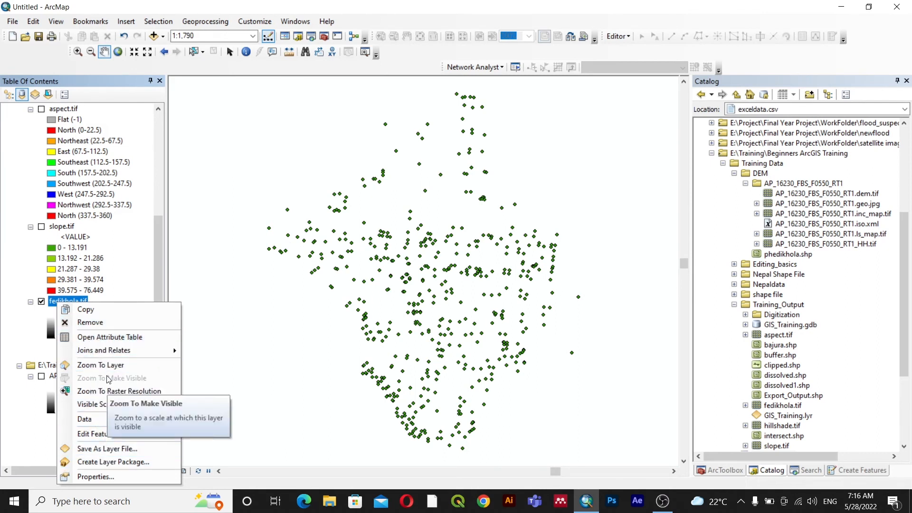
{"action": "mouse_move", "coordinate": [103, 354]}
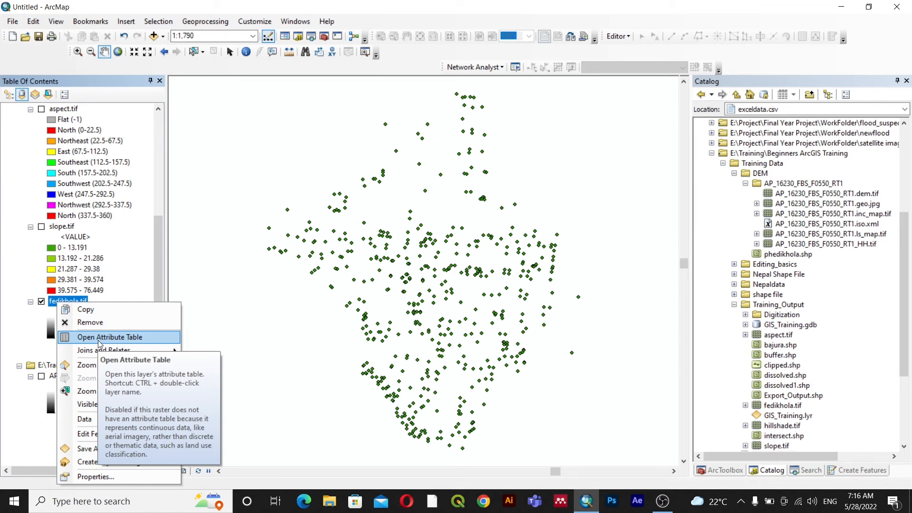
{"action": "left_click", "coordinate": [87, 365]}
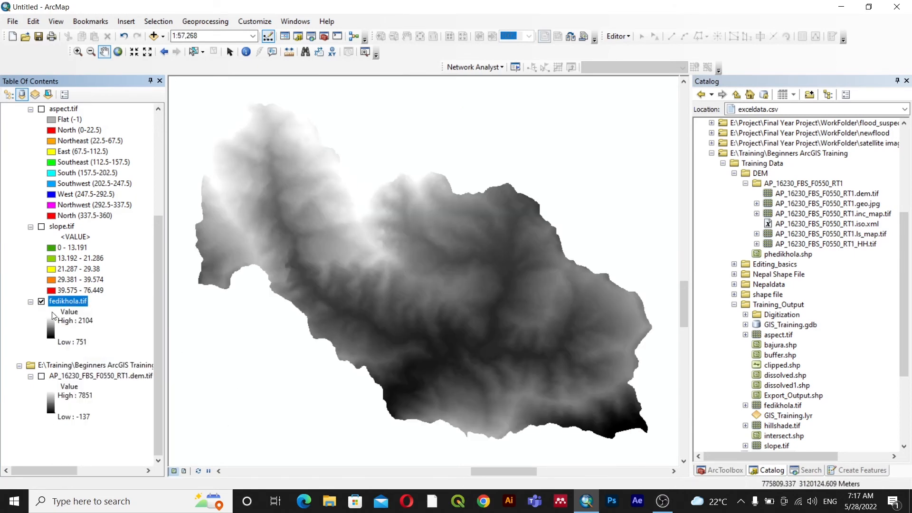
Step: Hide the fedikhola.tif raster and zoom back to the exceldata.csv Events layer
{"action": "left_click", "coordinate": [41, 301]}
{"action": "scroll", "coordinate": [72, 285], "scroll_direction": "up", "scroll_amount": 5}
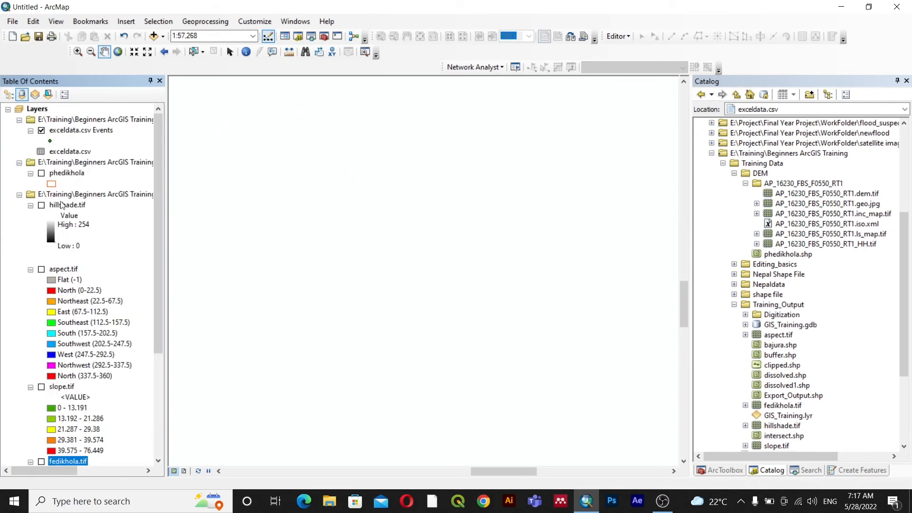
{"action": "right_click", "coordinate": [75, 131]}
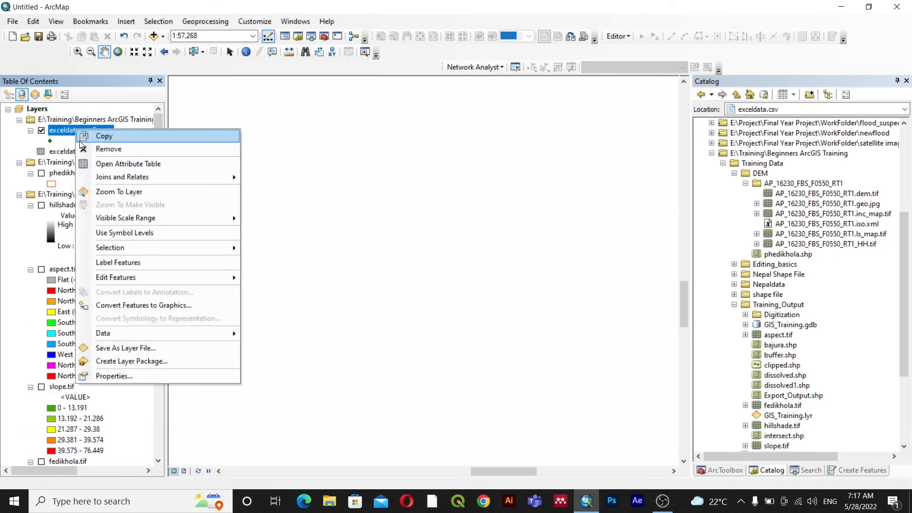
{"action": "left_click", "coordinate": [105, 192]}
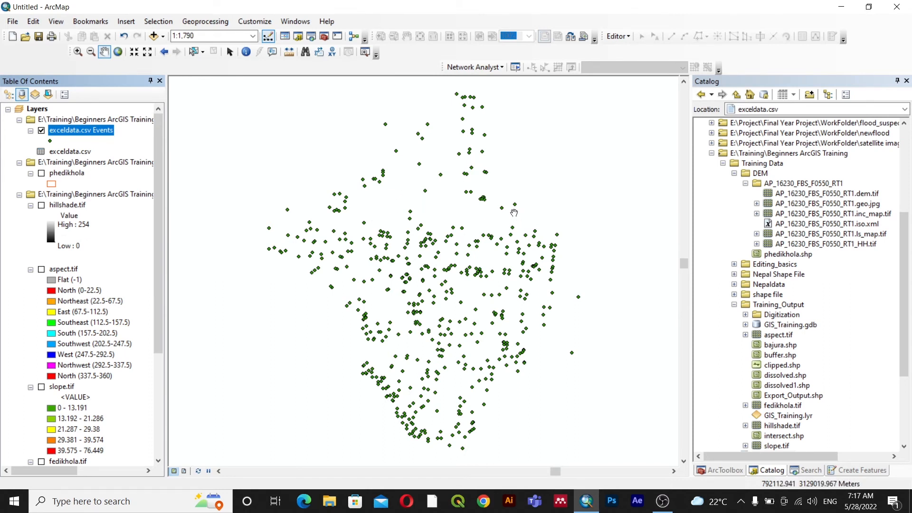
Step: Start the Spatial Analyst IDW interpolation with exceldata.csv Events as the input points and Height as the Z value field
{"action": "left_click", "coordinate": [720, 470]}
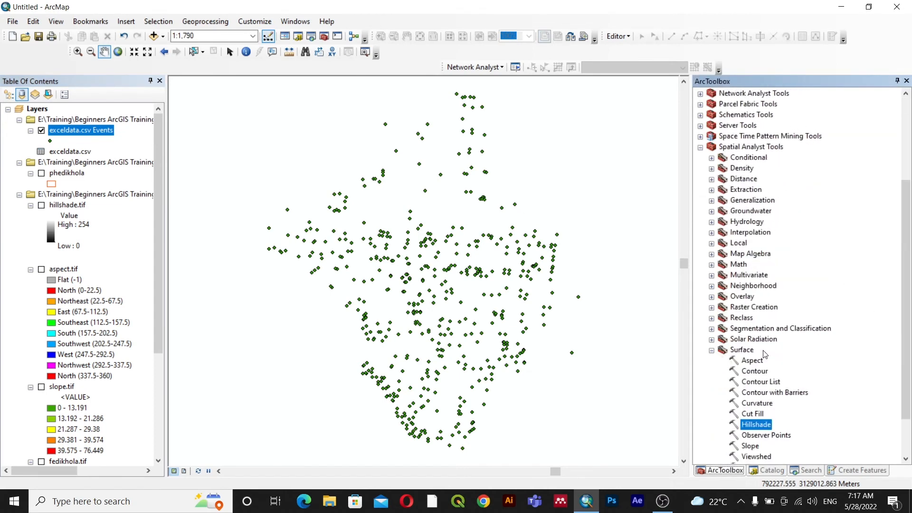
{"action": "left_click", "coordinate": [700, 147]}
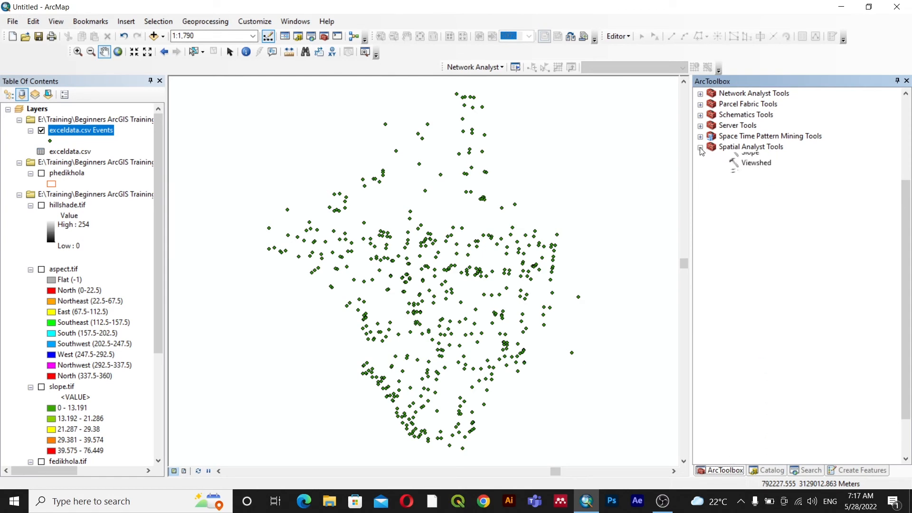
{"action": "left_click", "coordinate": [699, 275]}
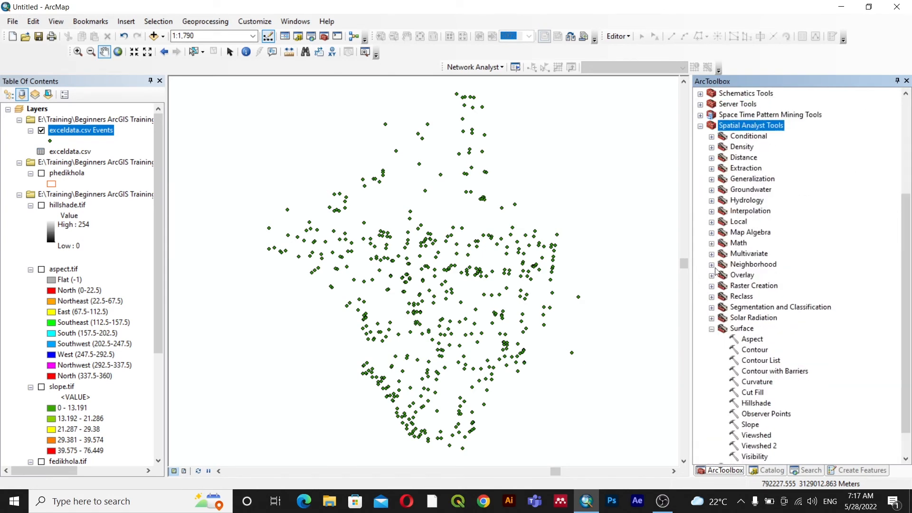
{"action": "left_click", "coordinate": [712, 212]}
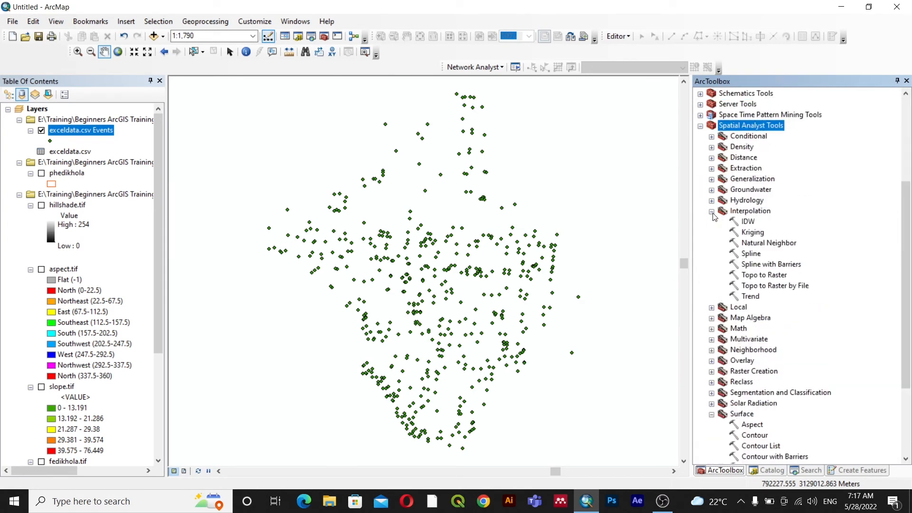
{"action": "left_click", "coordinate": [748, 222]}
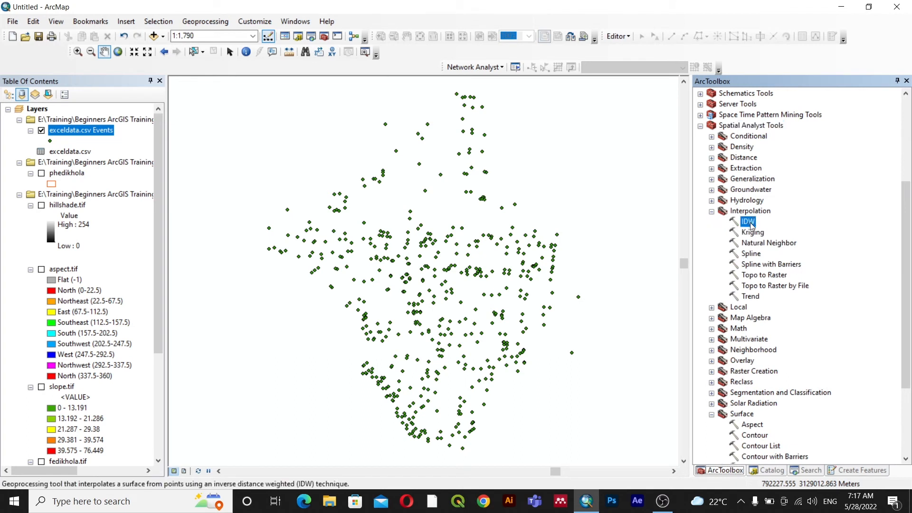
{"action": "double_click", "coordinate": [748, 222]}
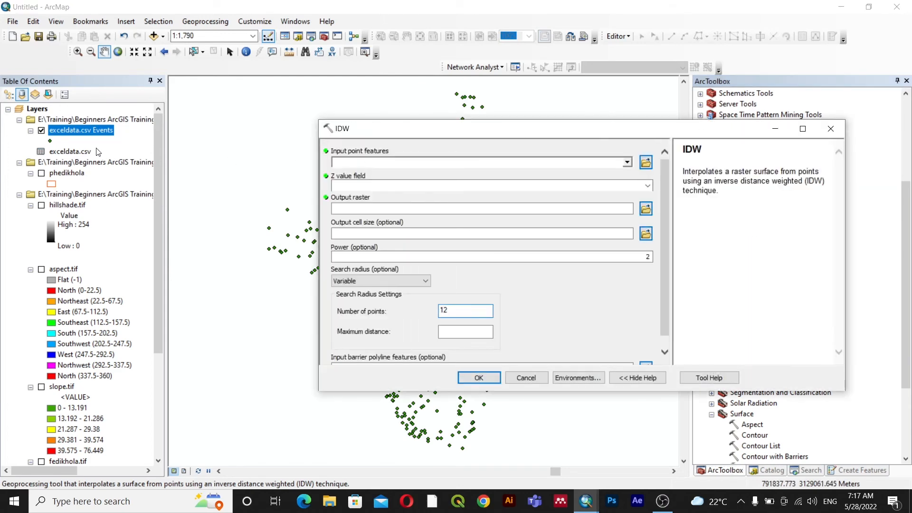
{"action": "left_click_drag", "start_coordinate": [94, 133], "coordinate": [372, 162]}
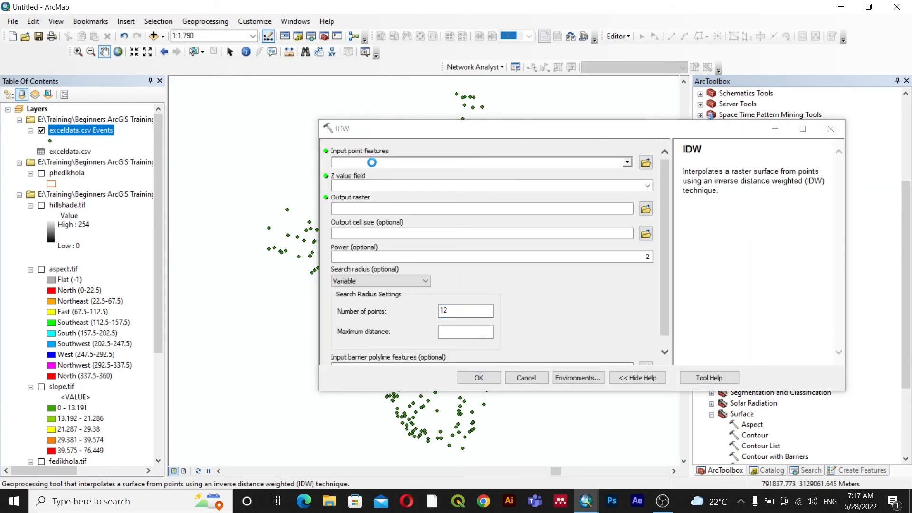
{"action": "left_click", "coordinate": [647, 185]}
{"action": "left_click", "coordinate": [352, 227]}
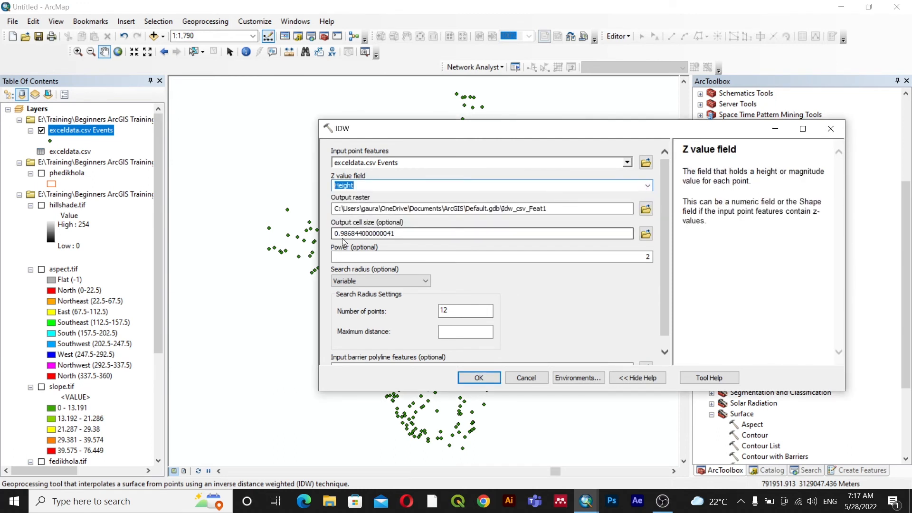
{"action": "left_click", "coordinate": [413, 226]}
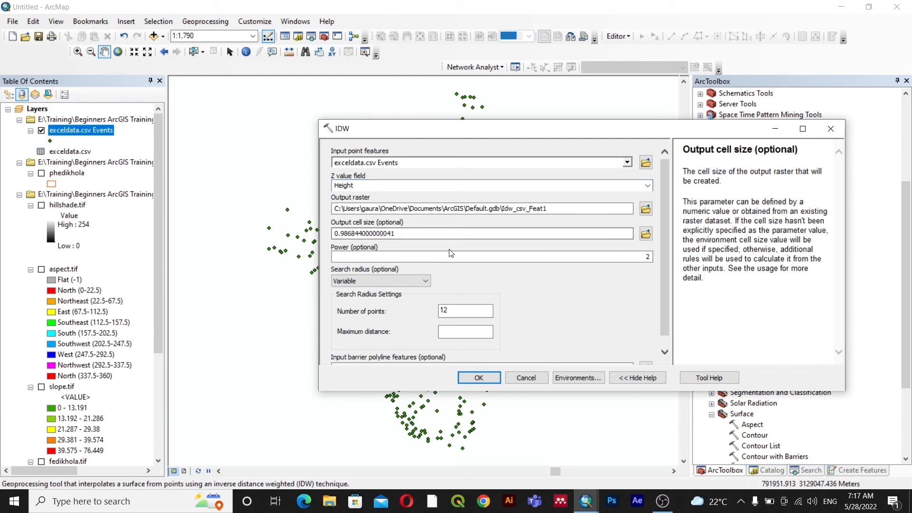
Step: Save the IDW output raster as excelldem.tif in the Training_Output folder and run the interpolation
{"action": "left_click", "coordinate": [646, 209]}
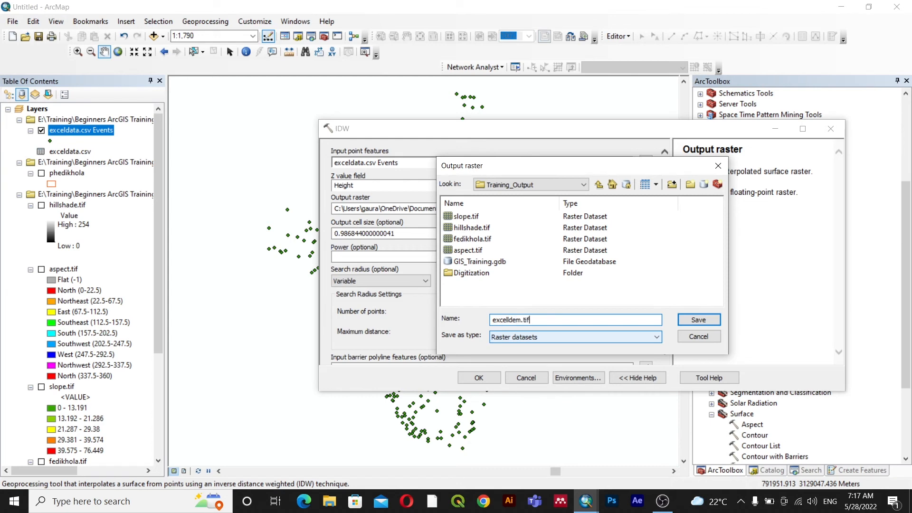
{"action": "left_click", "coordinate": [699, 320]}
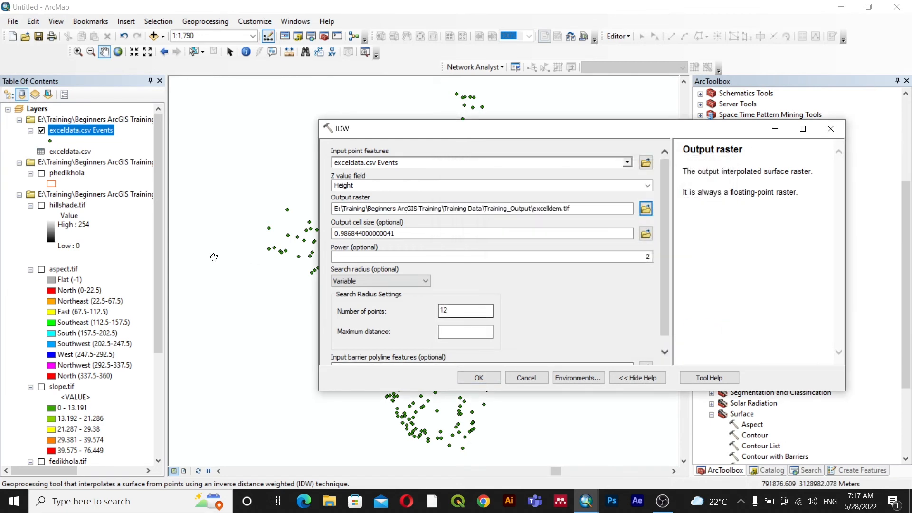
{"action": "left_click_drag", "start_coordinate": [355, 129], "coordinate": [515, 160]}
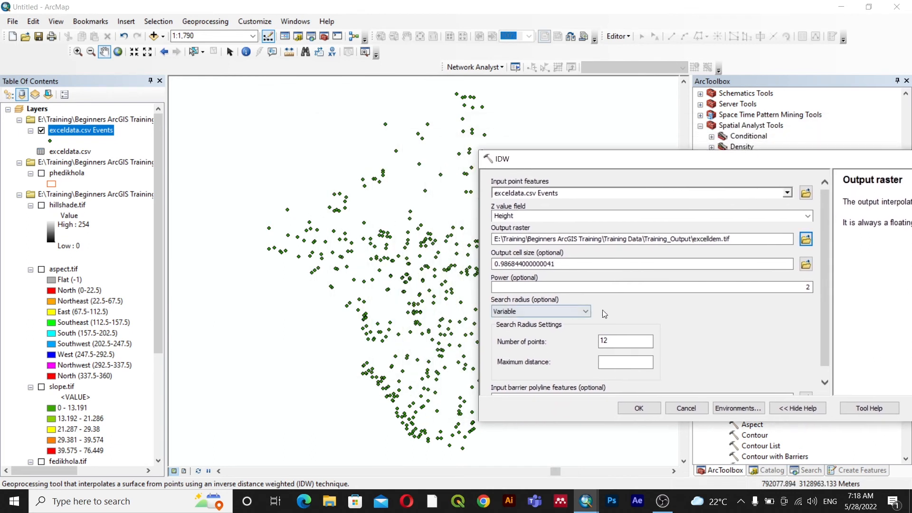
{"action": "left_click_drag", "start_coordinate": [627, 159], "coordinate": [534, 148]}
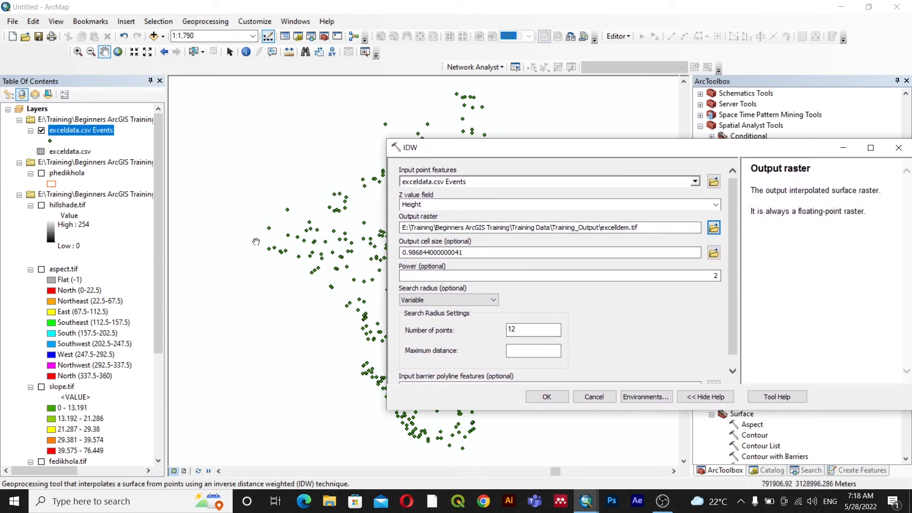
{"action": "left_click", "coordinate": [546, 398]}
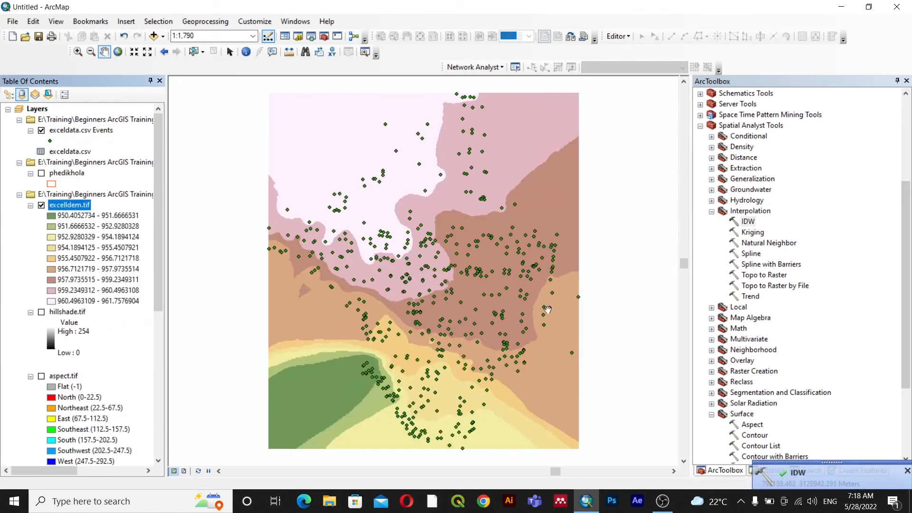
Step: Change the excelldem.tif symbology from classified to stretched with the black-to-white color ramp
{"action": "scroll", "coordinate": [50, 382], "scroll_direction": "down", "scroll_amount": 2}
{"action": "scroll", "coordinate": [50, 382], "scroll_direction": "up", "scroll_amount": 2}
{"action": "scroll", "coordinate": [237, 328], "scroll_direction": "up", "scroll_amount": 1}
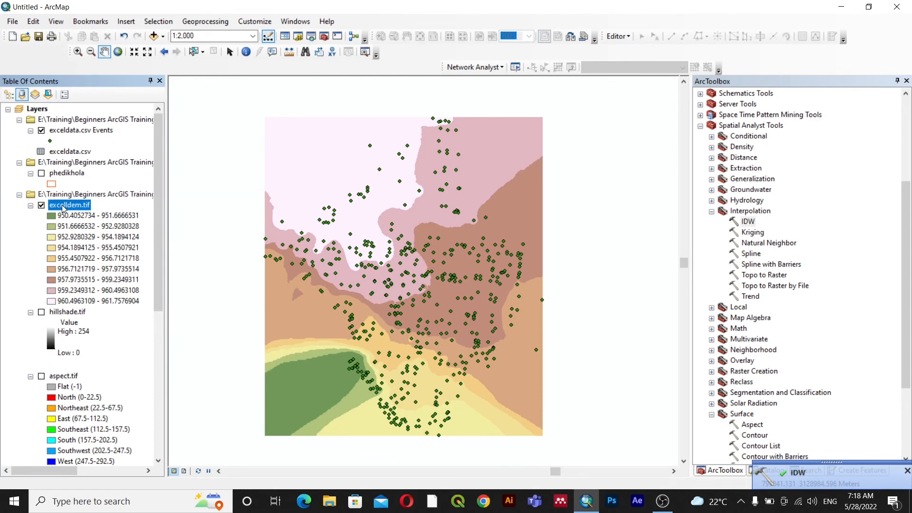
{"action": "right_click", "coordinate": [63, 208]}
{"action": "left_click", "coordinate": [95, 380]}
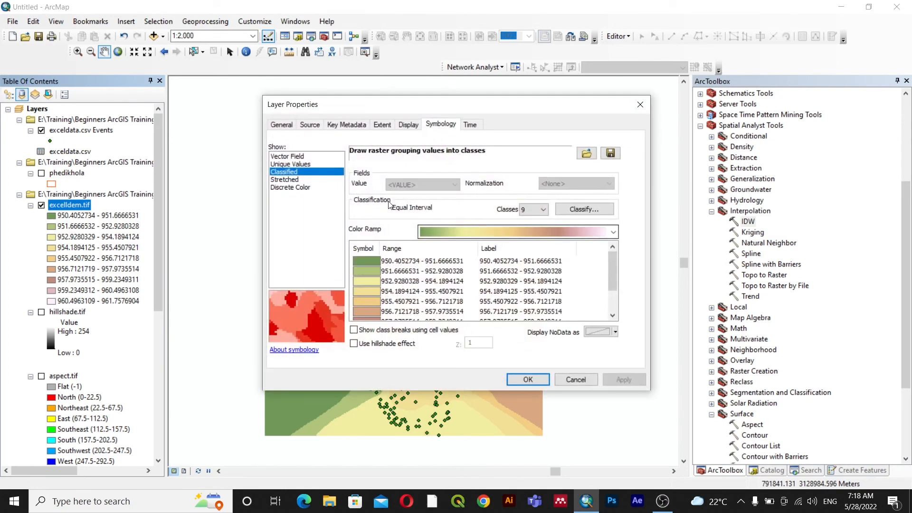
{"action": "left_click", "coordinate": [290, 180]}
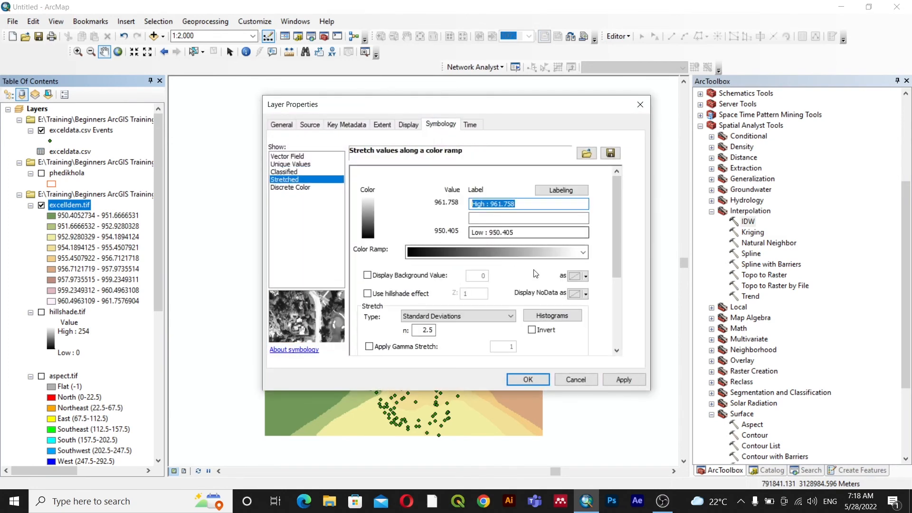
{"action": "left_click", "coordinate": [608, 380]}
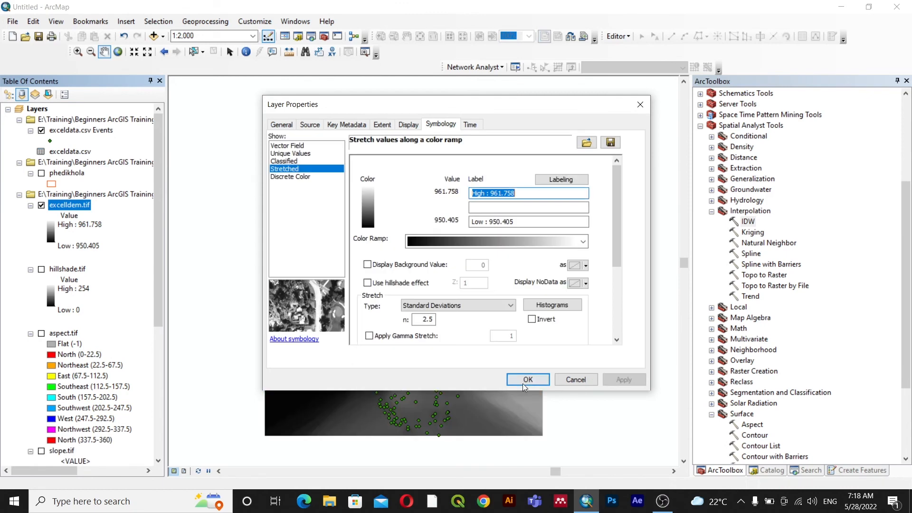
{"action": "left_click", "coordinate": [528, 380]}
Step: Hide the exceldata.csv Events points so only the excelldem.tif surface is displayed
{"action": "left_click_drag", "start_coordinate": [381, 280], "coordinate": [411, 268]}
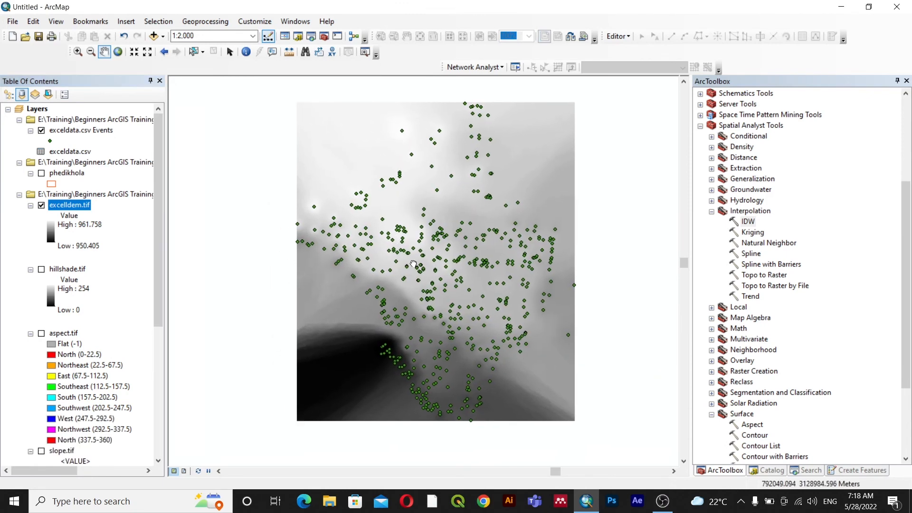
{"action": "left_click", "coordinate": [42, 131]}
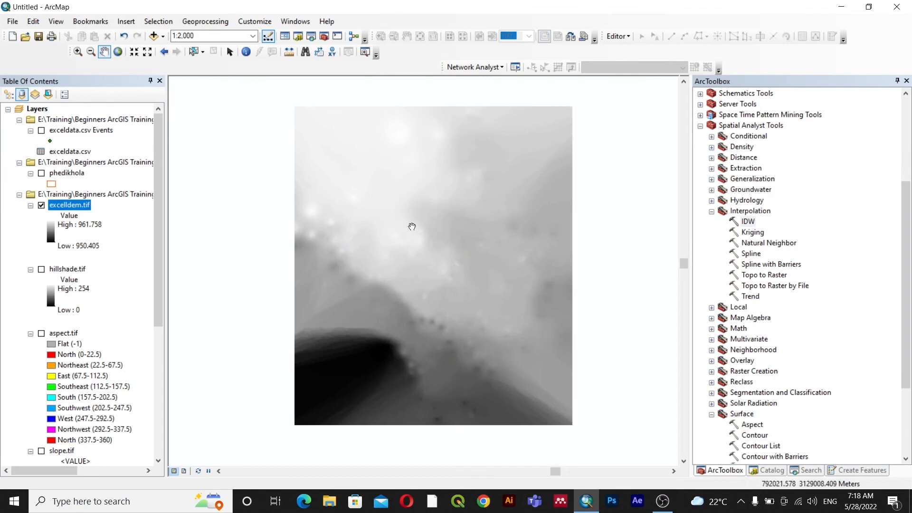
{"action": "left_click_drag", "start_coordinate": [470, 263], "coordinate": [449, 269]}
{"action": "left_click_drag", "start_coordinate": [440, 305], "coordinate": [444, 303]}
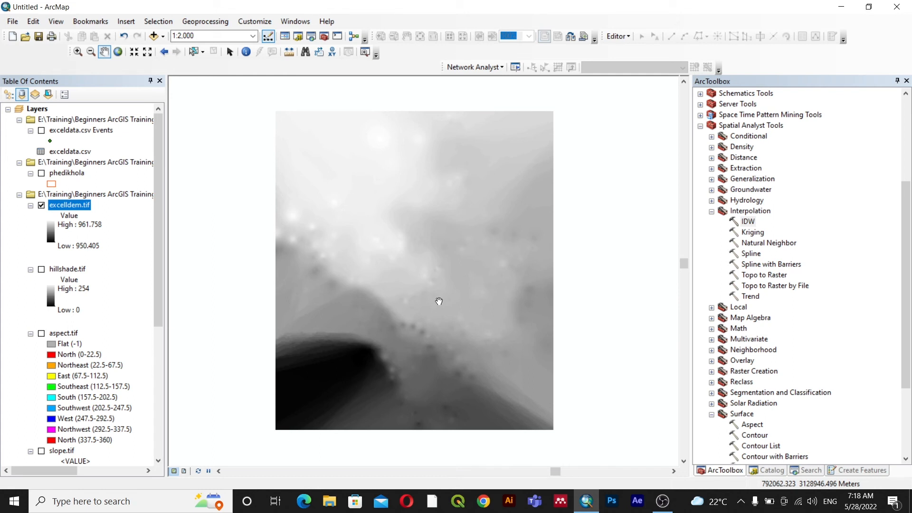
Step: Open the Spatial Analyst Contour surface tool and use excelldem.tif as the input raster
{"action": "scroll", "coordinate": [843, 302], "scroll_direction": "down", "scroll_amount": 2}
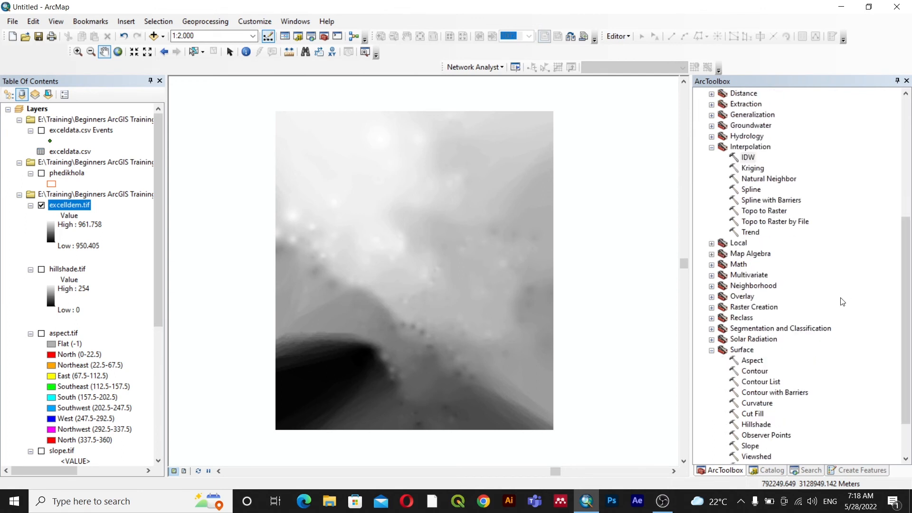
{"action": "scroll", "coordinate": [843, 302], "scroll_direction": "down", "scroll_amount": 2}
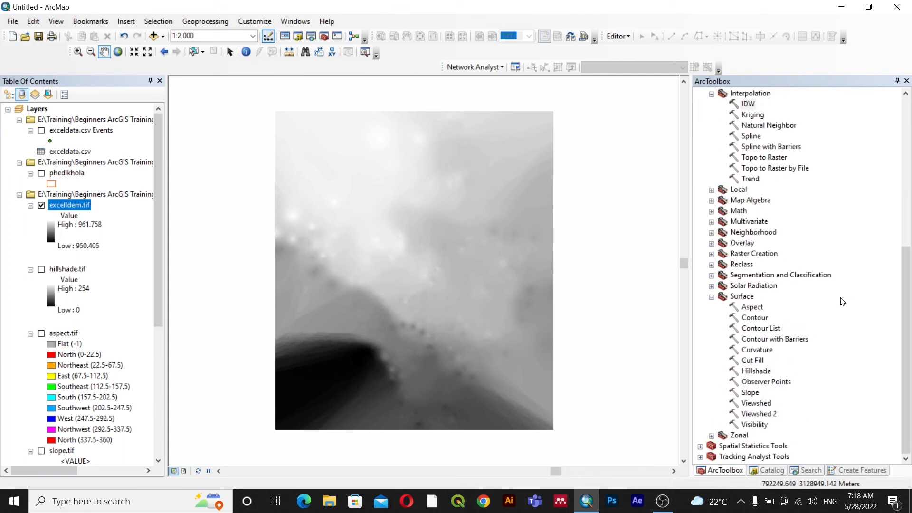
{"action": "double_click", "coordinate": [755, 317]}
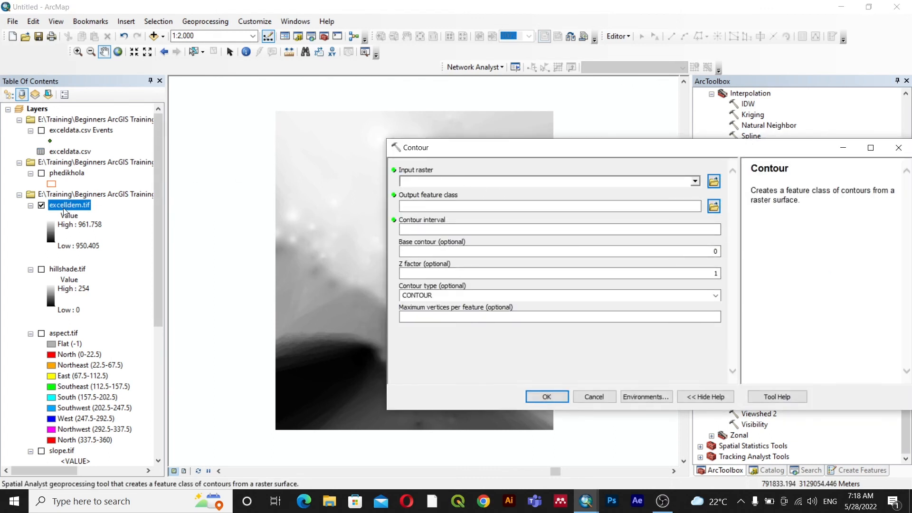
{"action": "left_click_drag", "start_coordinate": [68, 206], "coordinate": [434, 181]}
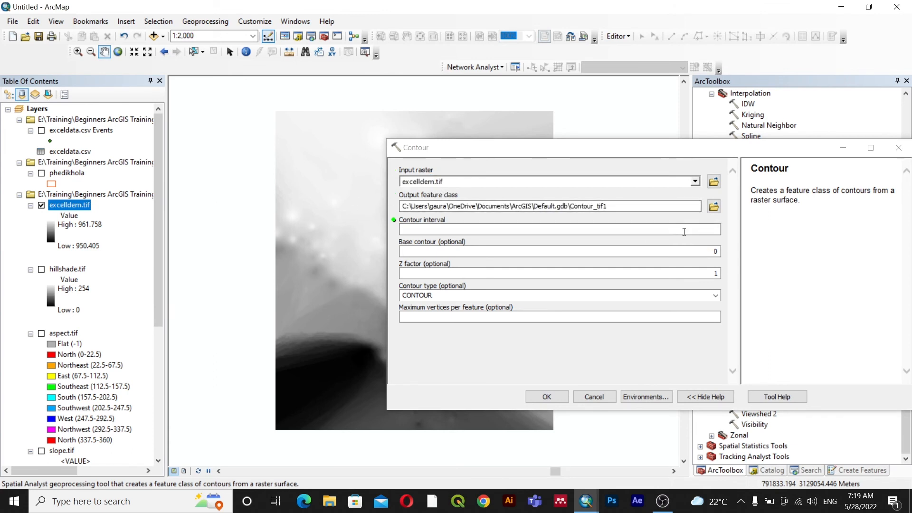
Step: Set the contour interval to 5 for the excelldem.tif contours
{"action": "left_click", "coordinate": [665, 231]}
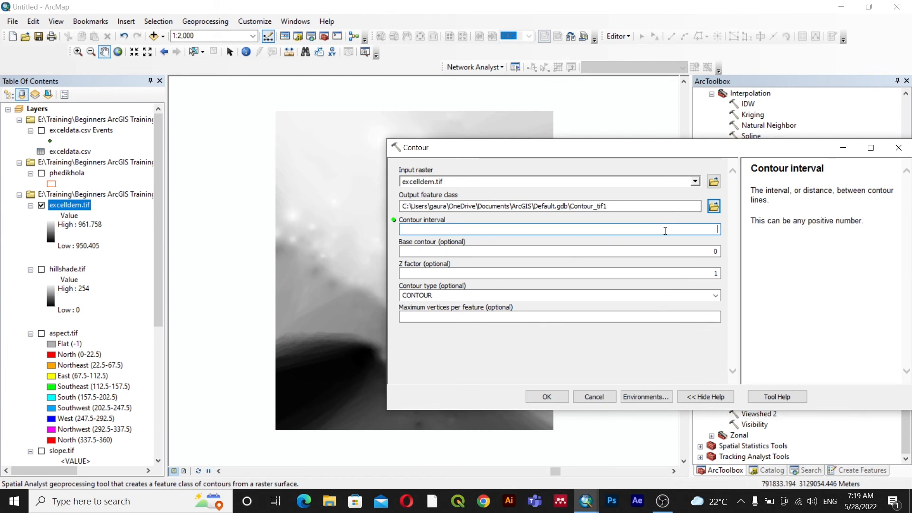
{"action": "left_click_drag", "start_coordinate": [670, 154], "coordinate": [609, 153]}
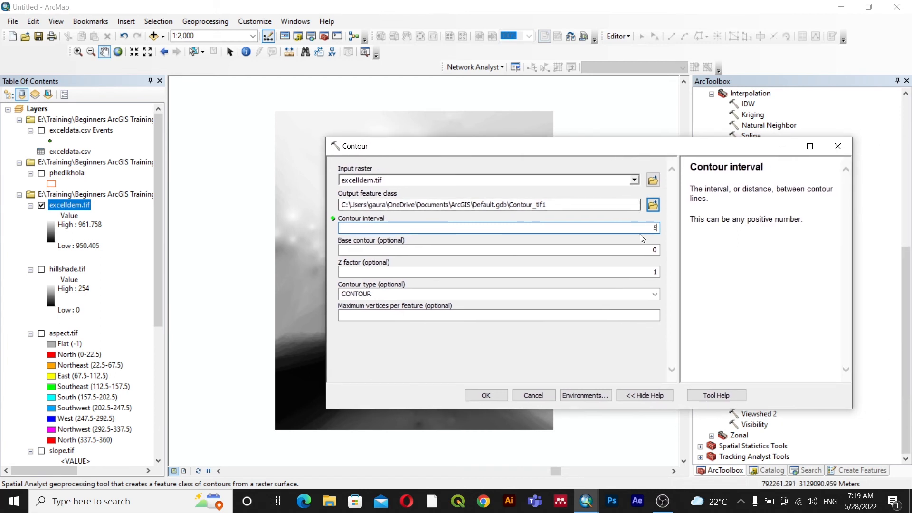
{"action": "left_click", "coordinate": [669, 246]}
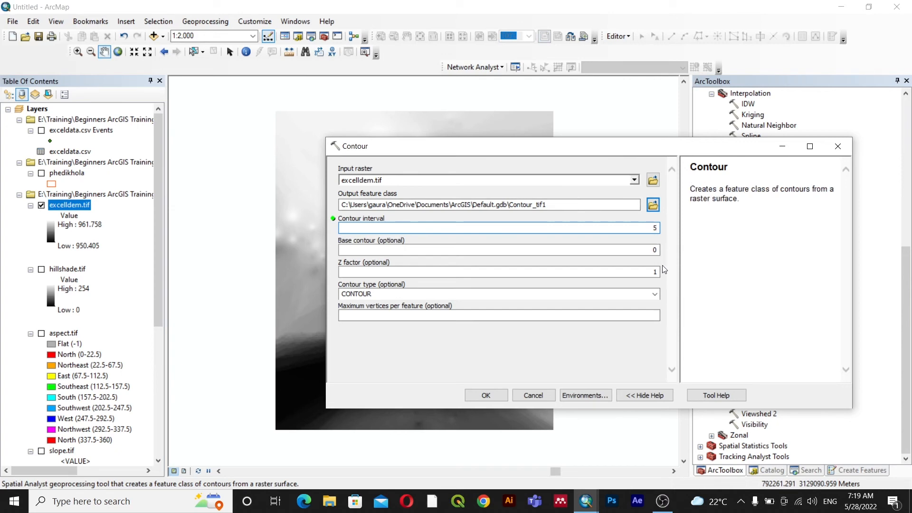
{"action": "left_click", "coordinate": [656, 252]}
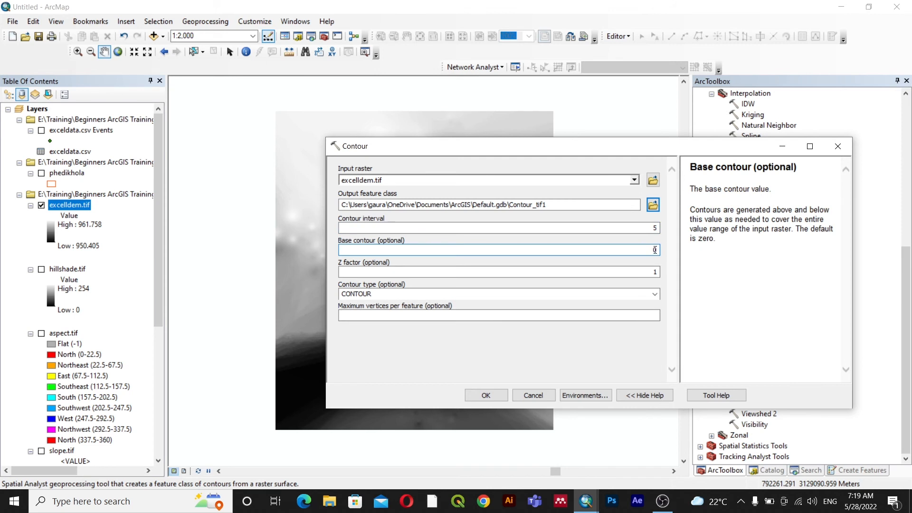
Step: Save the contour output as contour.shp in the Training_Output folder and generate the contours
{"action": "left_click", "coordinate": [667, 255]}
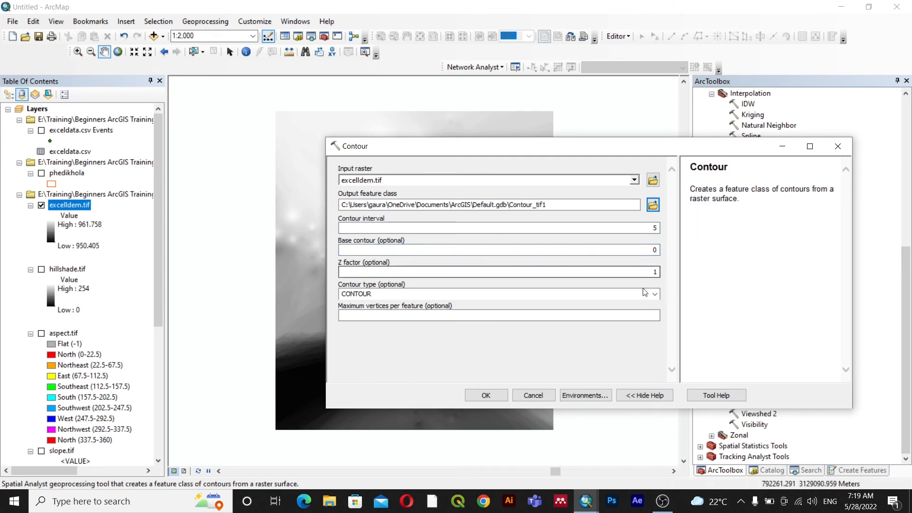
{"action": "left_click", "coordinate": [652, 204]}
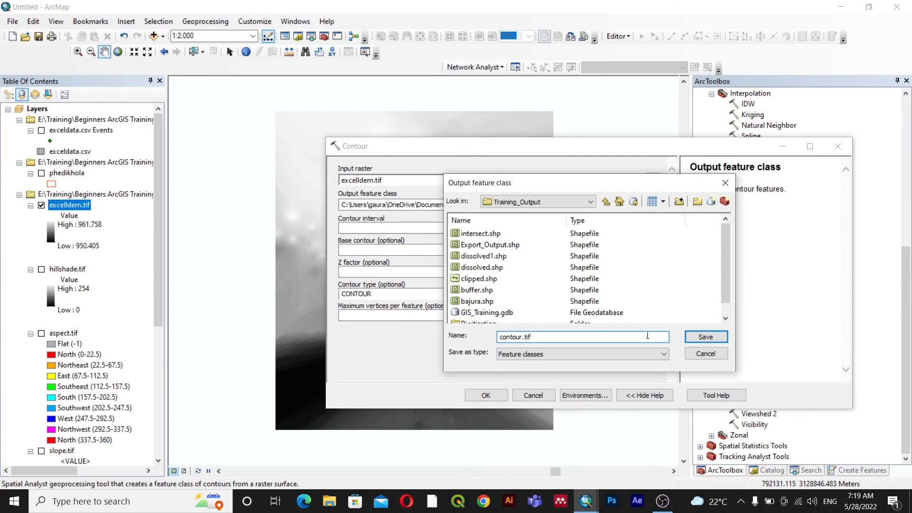
{"action": "left_click", "coordinate": [536, 354]}
{"action": "left_click", "coordinate": [539, 335]}
{"action": "left_click", "coordinate": [706, 336]}
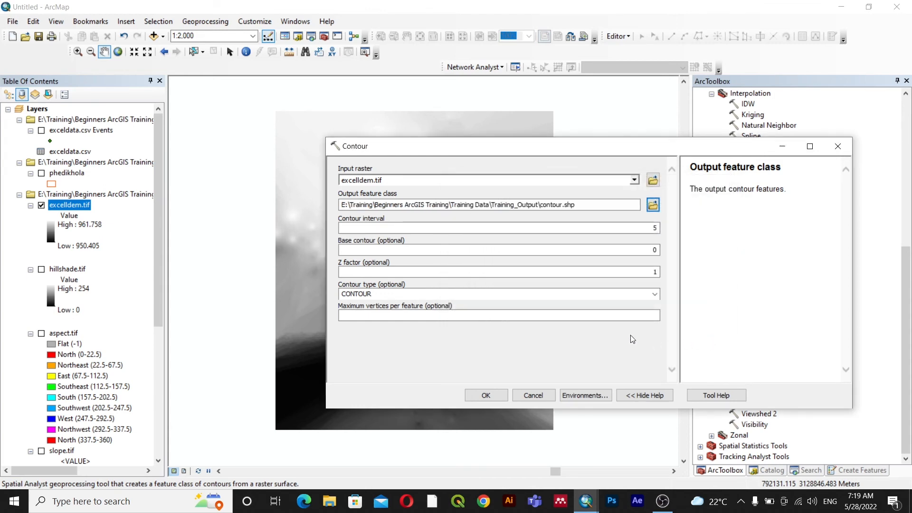
{"action": "left_click", "coordinate": [489, 394]}
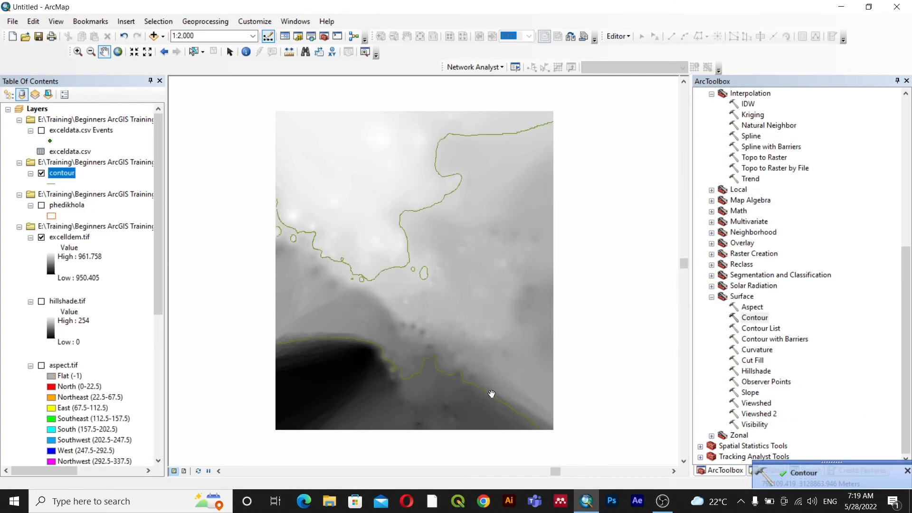
Step: Remove the contour layer from the map
{"action": "right_click", "coordinate": [64, 175]}
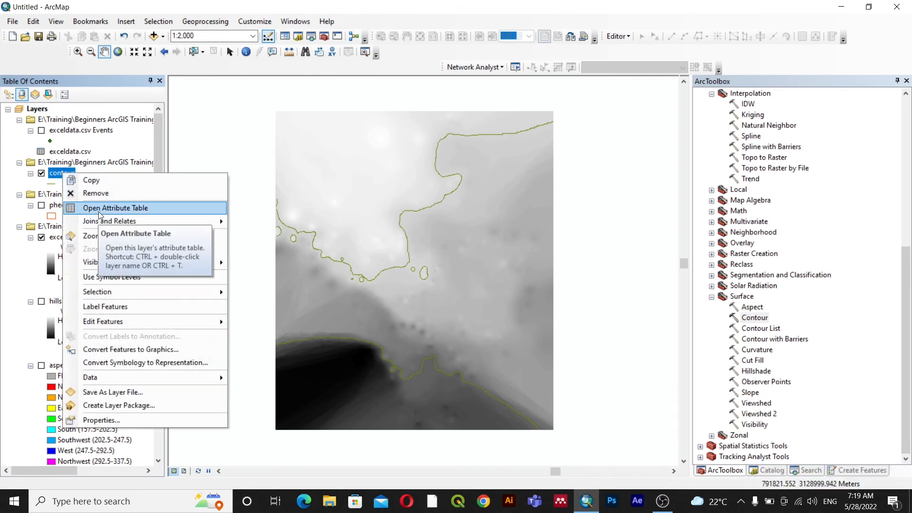
{"action": "left_click", "coordinate": [95, 193]}
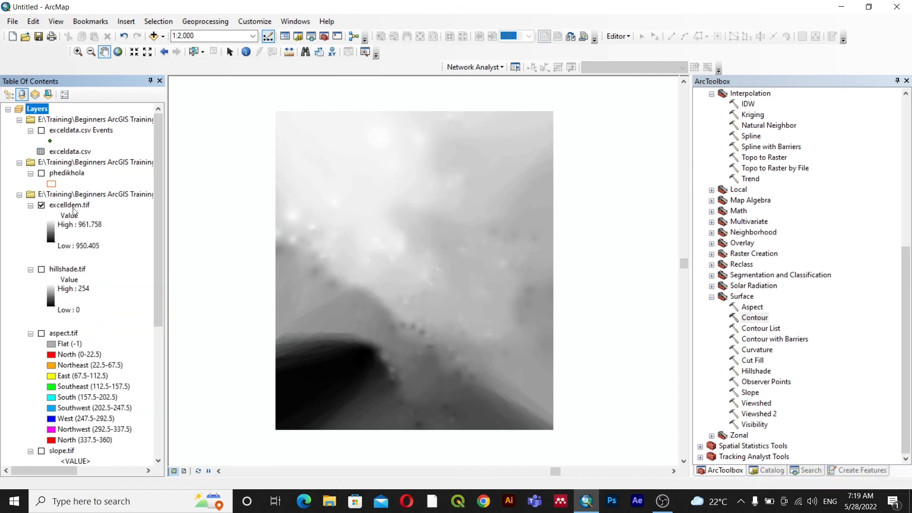
Step: Examine the Height values in the exceldata.csv Events attribute table, then close the table
{"action": "right_click", "coordinate": [69, 152]}
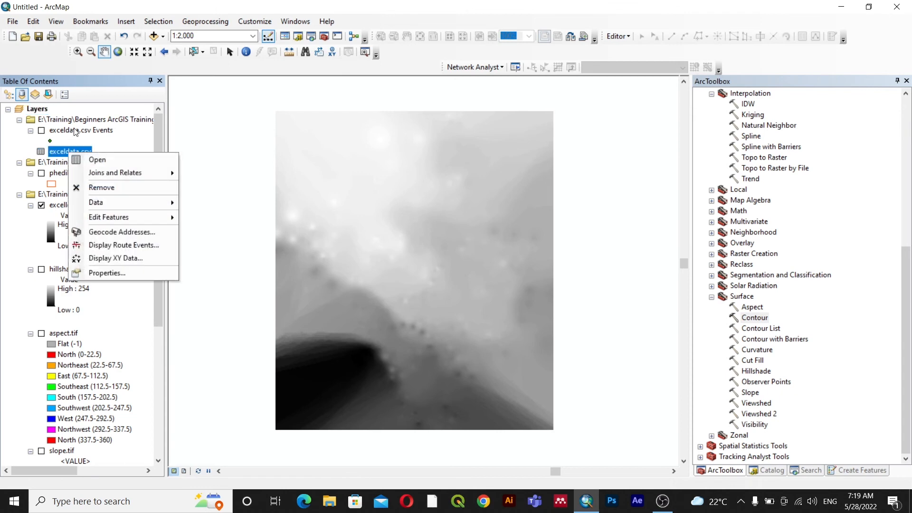
{"action": "right_click", "coordinate": [74, 129]}
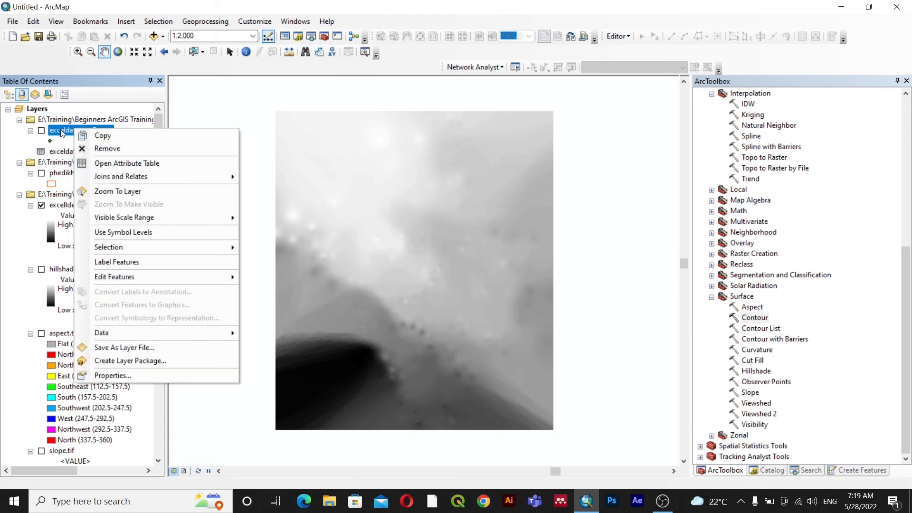
{"action": "left_click", "coordinate": [114, 162]}
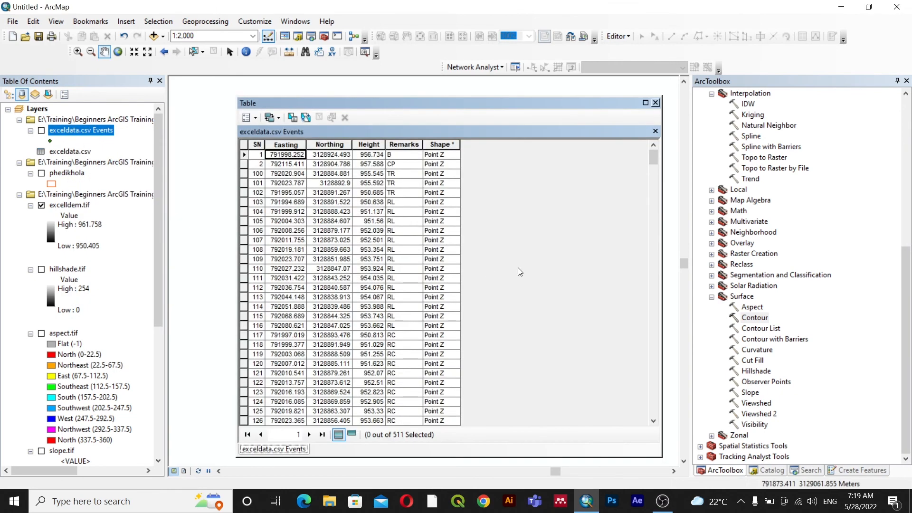
{"action": "scroll", "coordinate": [382, 263], "scroll_direction": "down", "scroll_amount": 20}
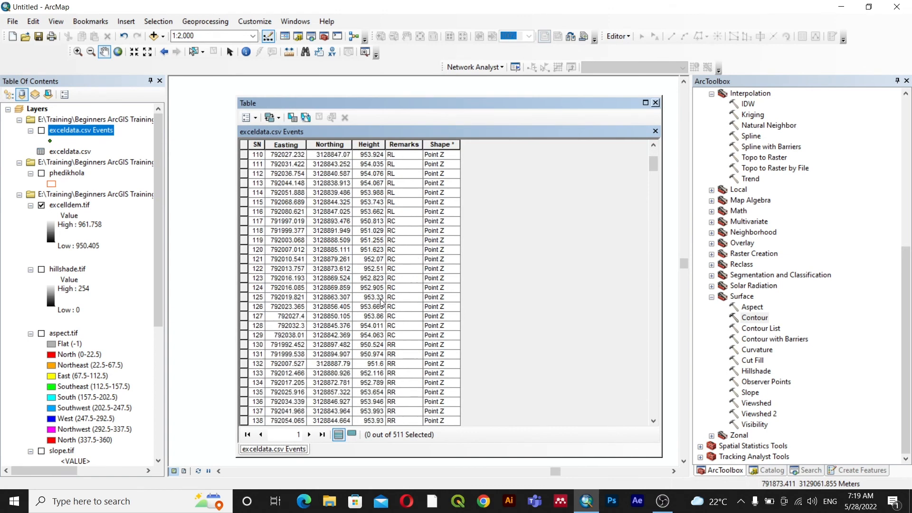
{"action": "scroll", "coordinate": [383, 306], "scroll_direction": "down", "scroll_amount": 17}
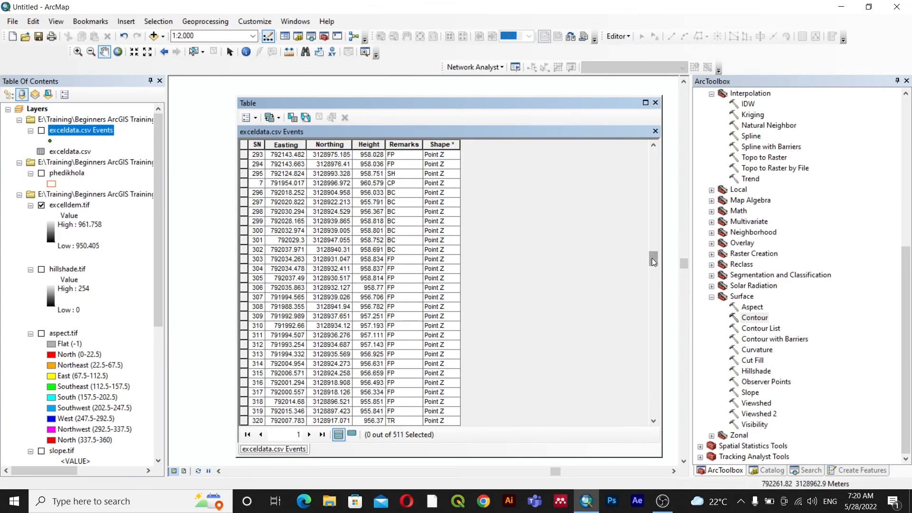
{"action": "left_click_drag", "start_coordinate": [652, 258], "coordinate": [653, 143]}
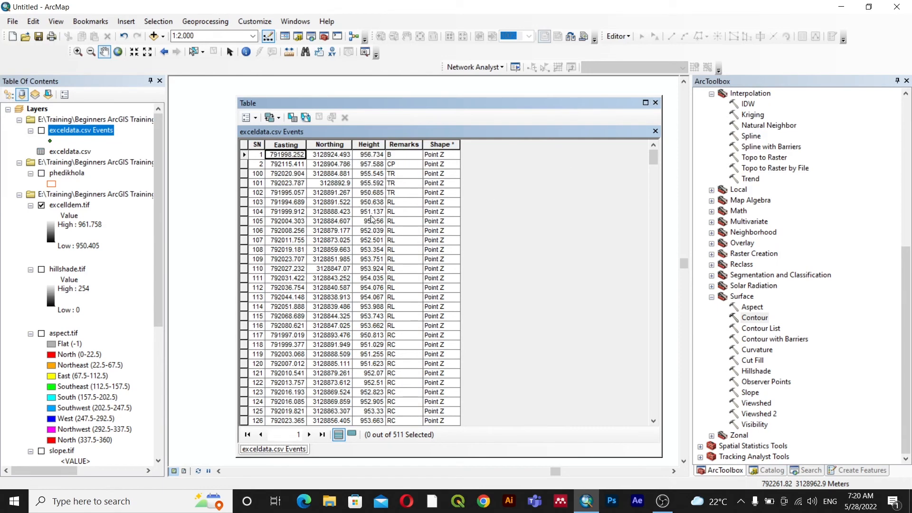
{"action": "left_click", "coordinate": [656, 103]}
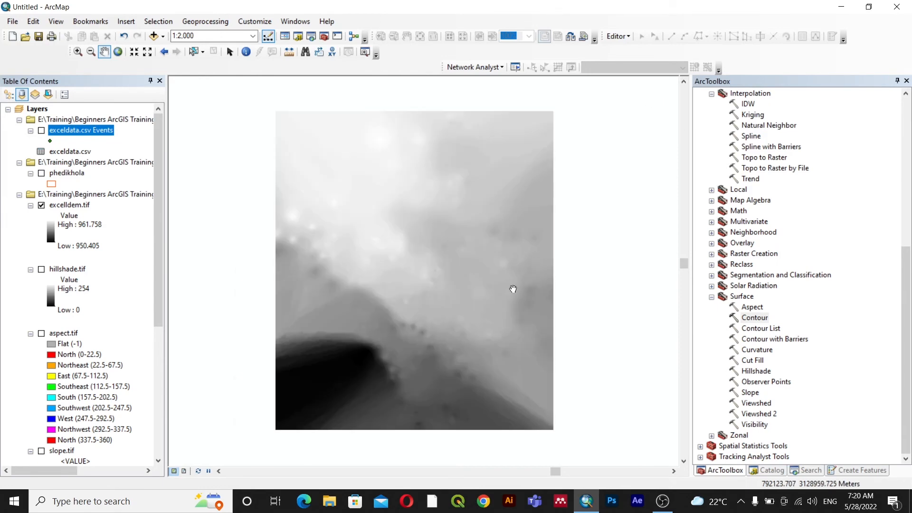
Step: Generate contours from excelldem.tif at an interval of 1, saved as contour1.shp in Training_Output
{"action": "double_click", "coordinate": [754, 320]}
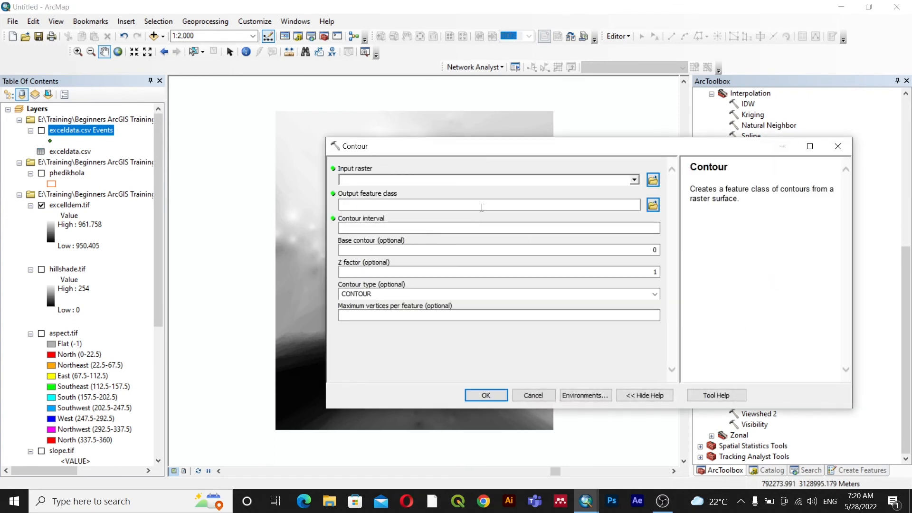
{"action": "left_click_drag", "start_coordinate": [70, 206], "coordinate": [491, 178]}
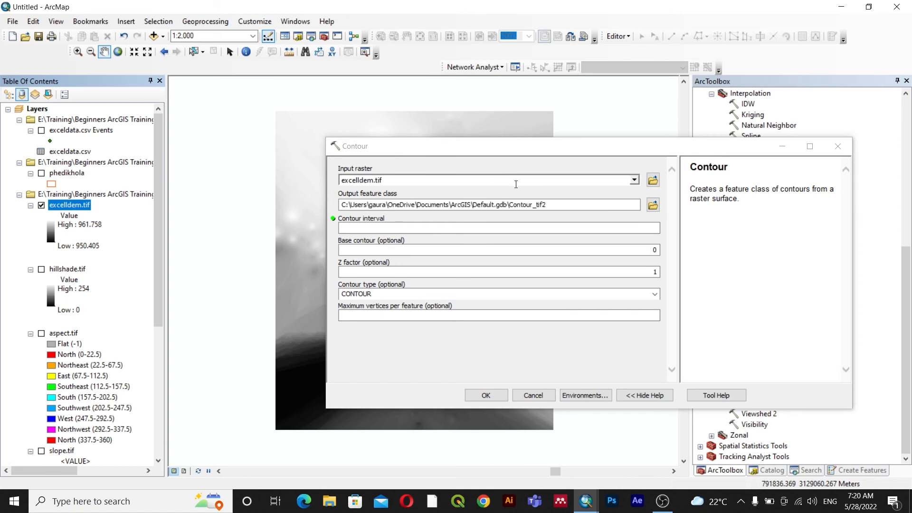
{"action": "left_click", "coordinate": [654, 206]}
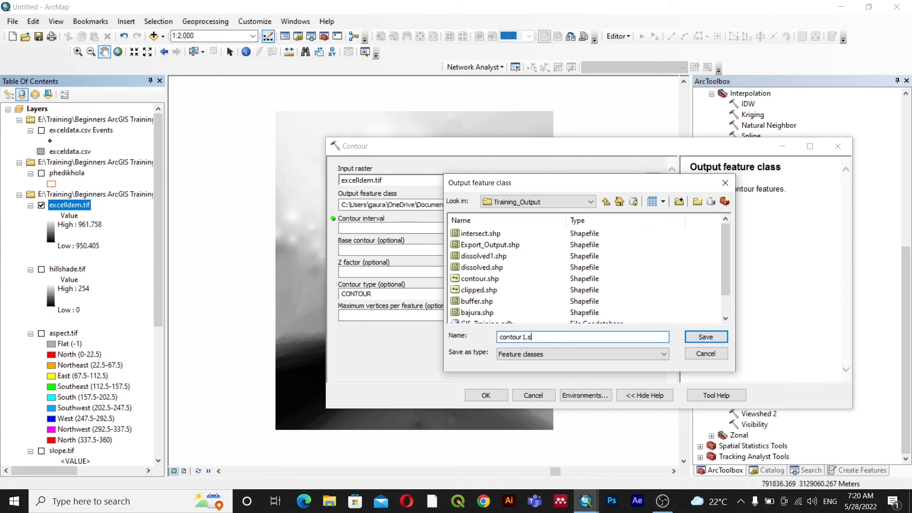
{"action": "type", "text": "contour1.shp"}
{"action": "key", "text": "Return"}
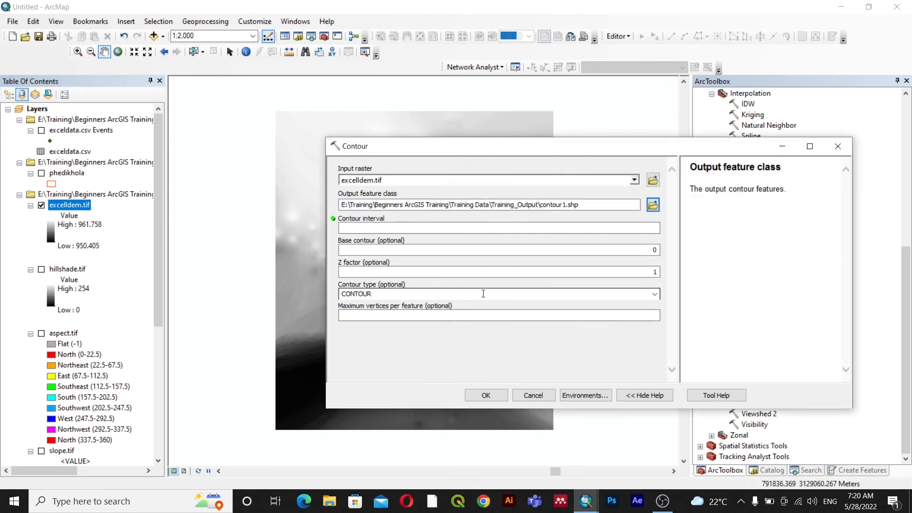
{"action": "left_click", "coordinate": [635, 228]}
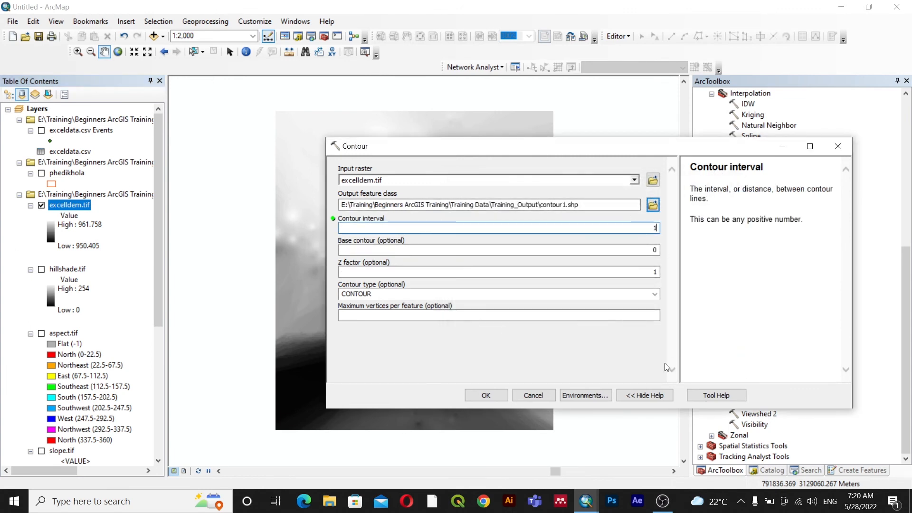
{"action": "left_click", "coordinate": [481, 397]}
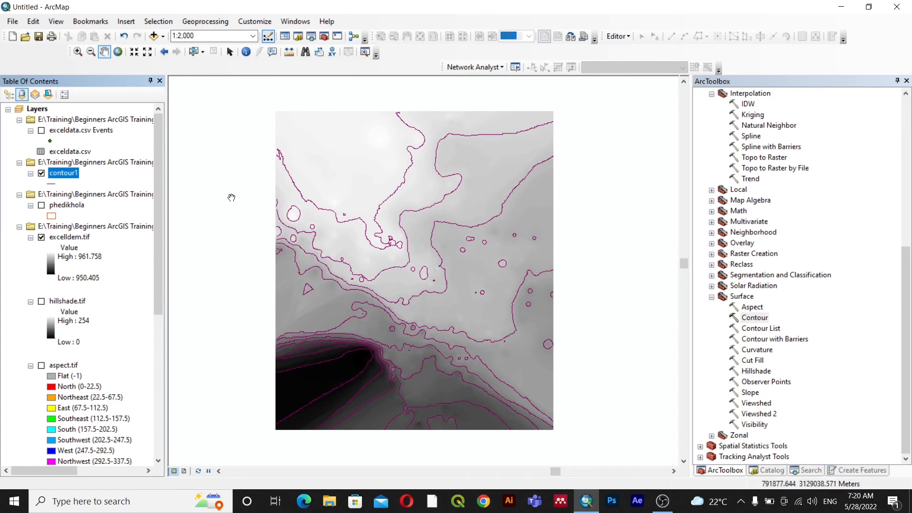
Step: Hide excelldem.tif and symbolize contour1 by unique values of the Contour field, adding all values
{"action": "left_click", "coordinate": [42, 237]}
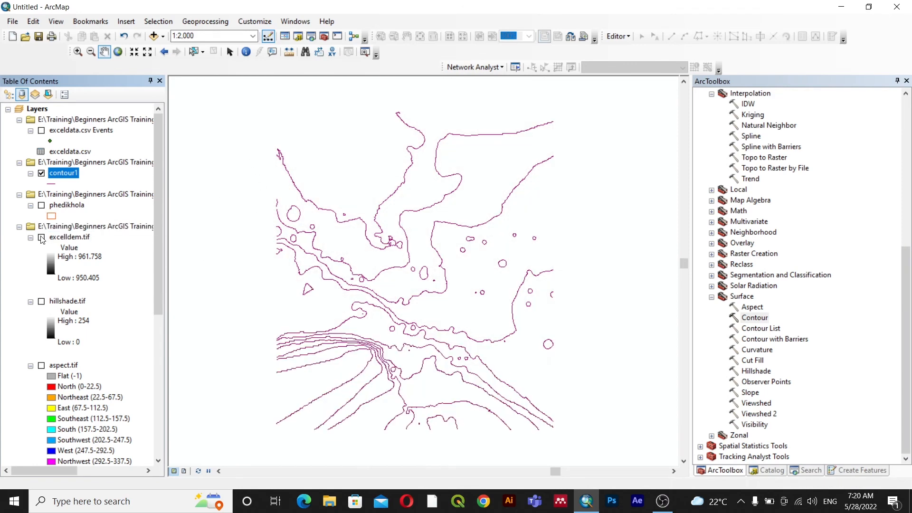
{"action": "right_click", "coordinate": [59, 181]}
{"action": "left_click", "coordinate": [110, 419]}
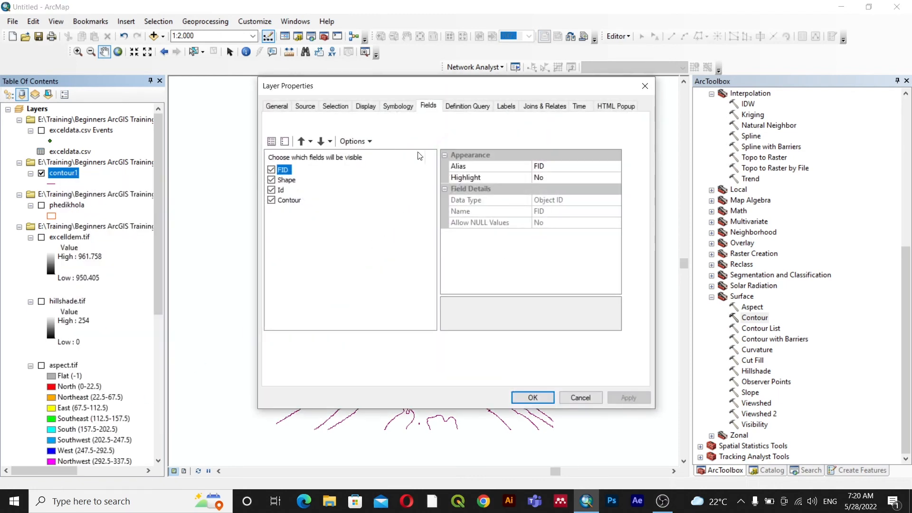
{"action": "left_click", "coordinate": [395, 107]}
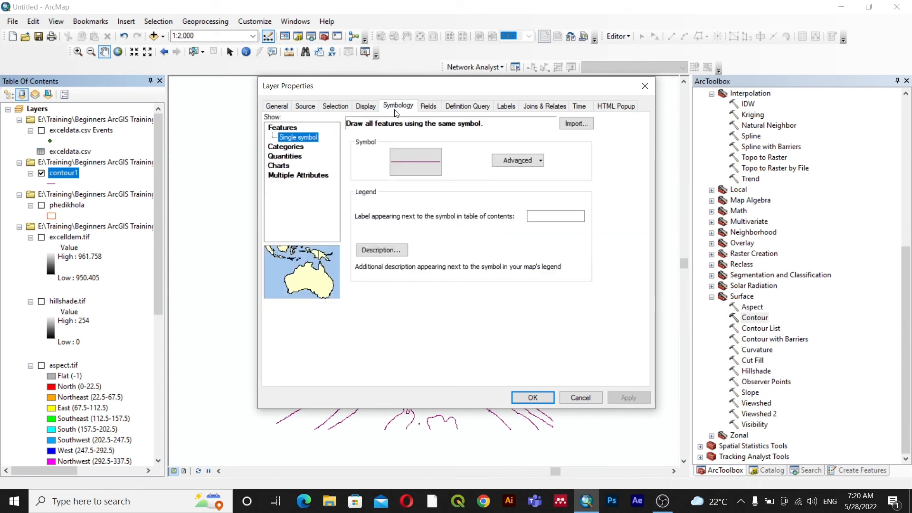
{"action": "left_click", "coordinate": [299, 158]}
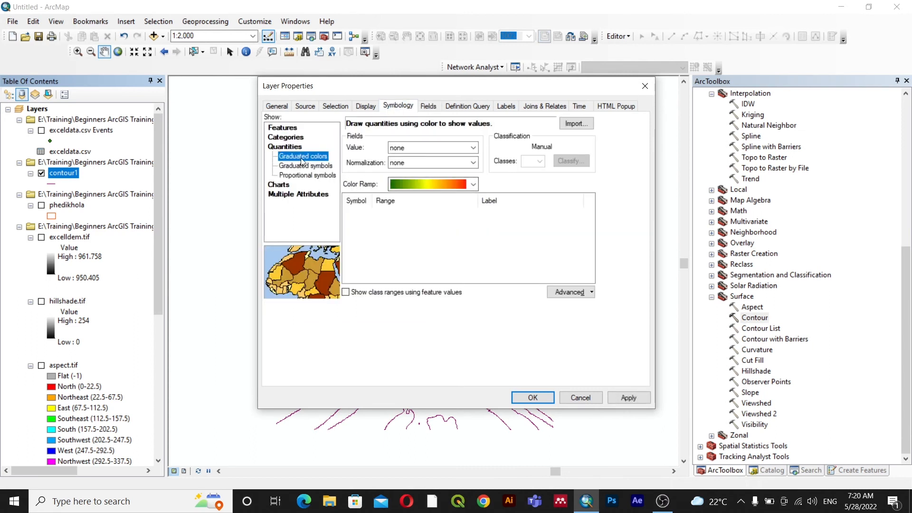
{"action": "left_click", "coordinate": [289, 138]}
{"action": "left_click", "coordinate": [408, 148]}
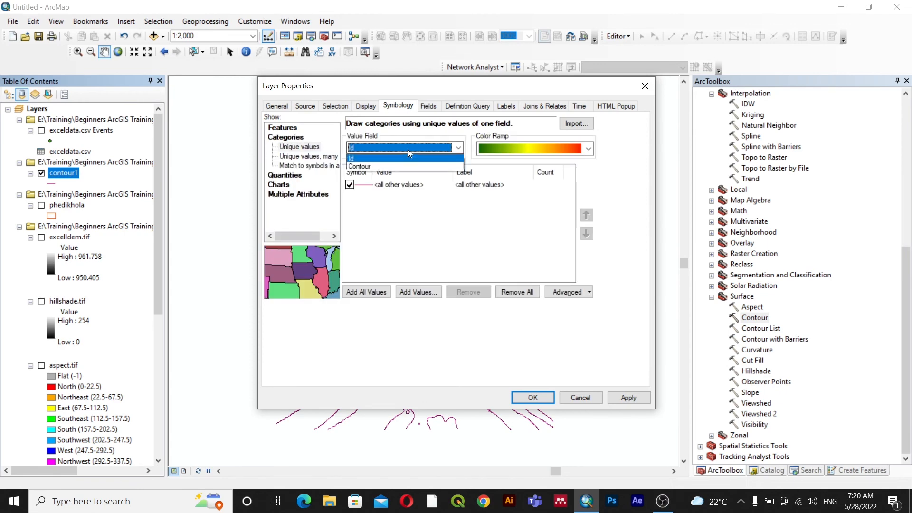
{"action": "left_click", "coordinate": [393, 167]}
{"action": "left_click", "coordinate": [366, 292]}
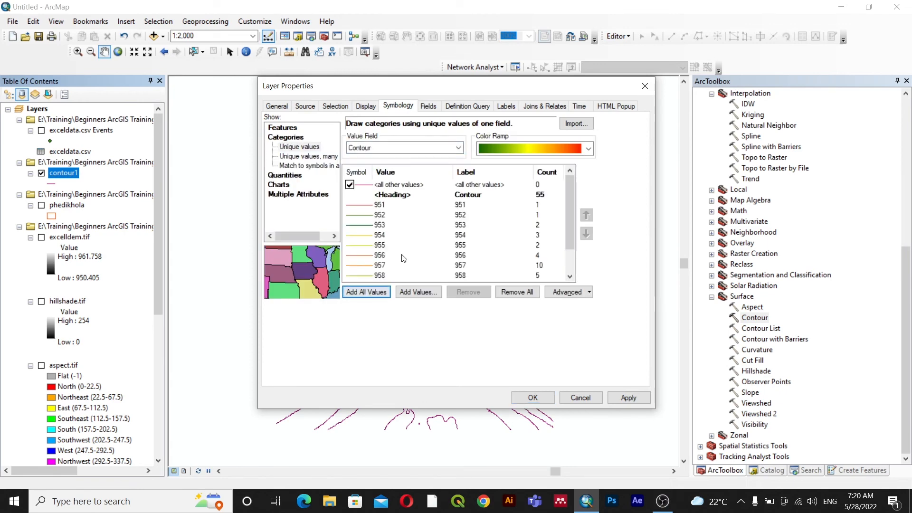
{"action": "left_click", "coordinate": [629, 397]}
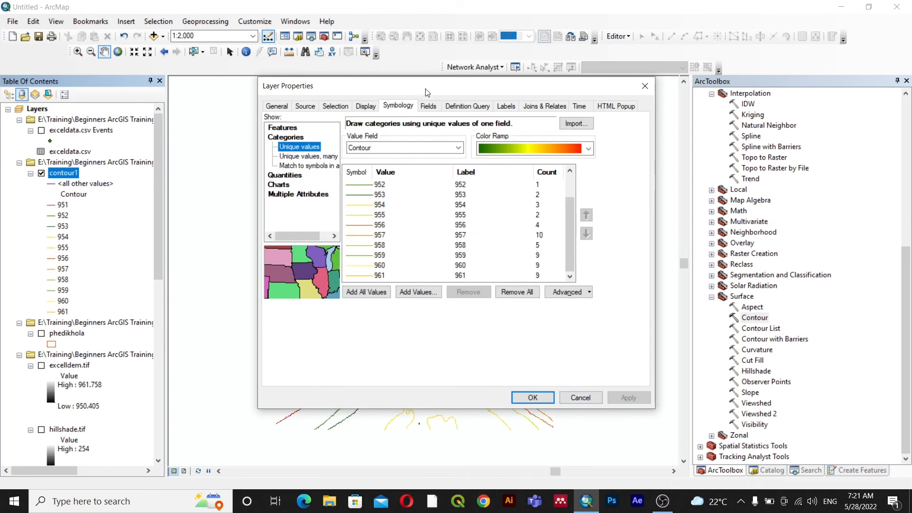
Step: Set the contour1 label field to Contour and turn on labels for its features
{"action": "left_click_drag", "start_coordinate": [426, 94], "coordinate": [574, 95]}
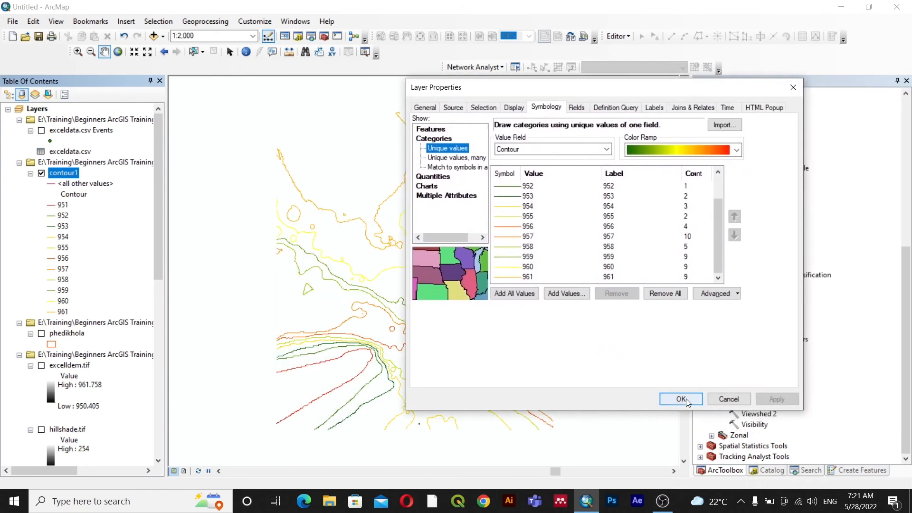
{"action": "left_click", "coordinate": [654, 108]}
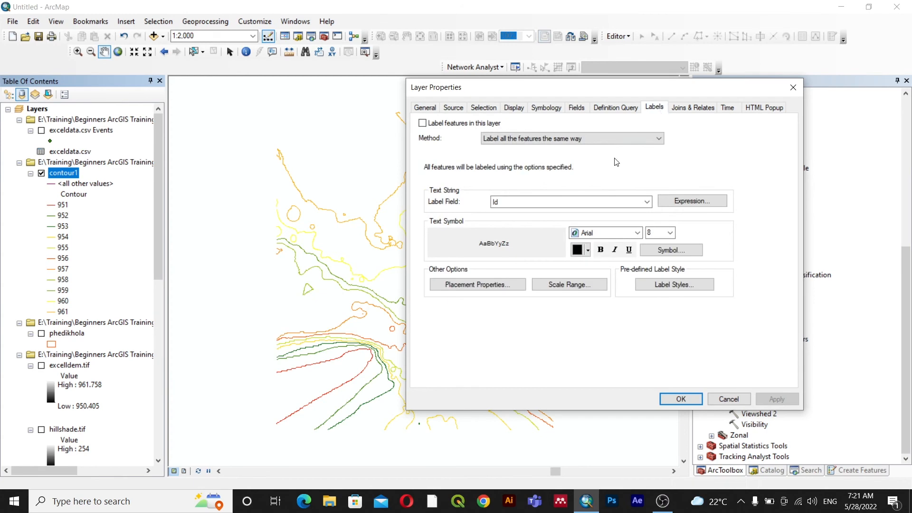
{"action": "left_click", "coordinate": [646, 201]}
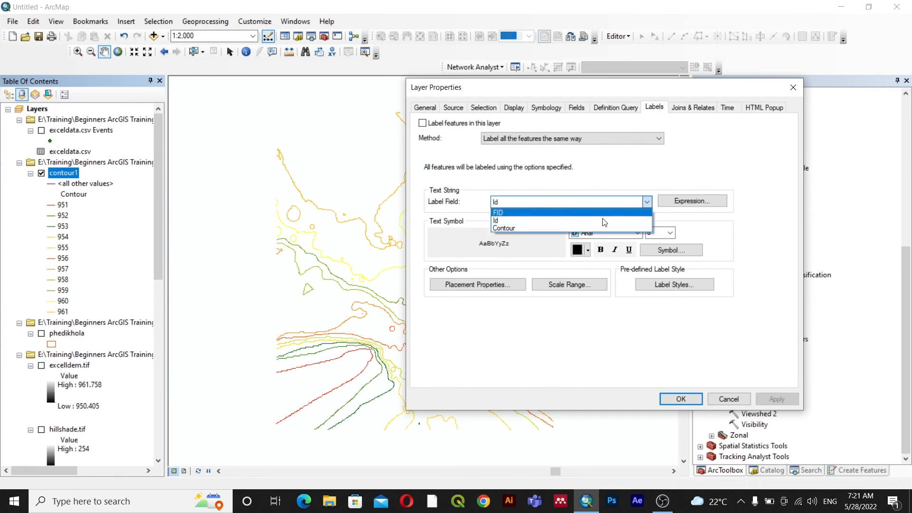
{"action": "left_click", "coordinate": [572, 224]}
{"action": "left_click", "coordinate": [777, 399]}
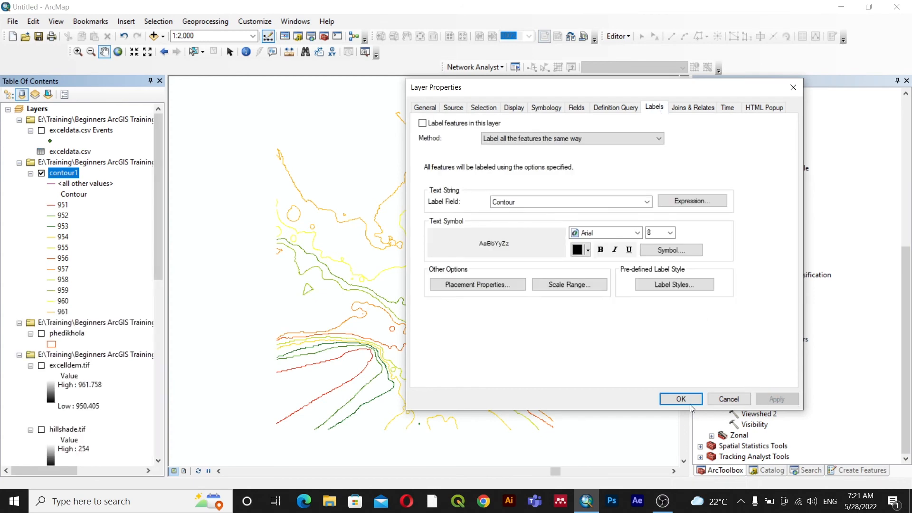
{"action": "left_click", "coordinate": [681, 399]}
{"action": "right_click", "coordinate": [61, 176]}
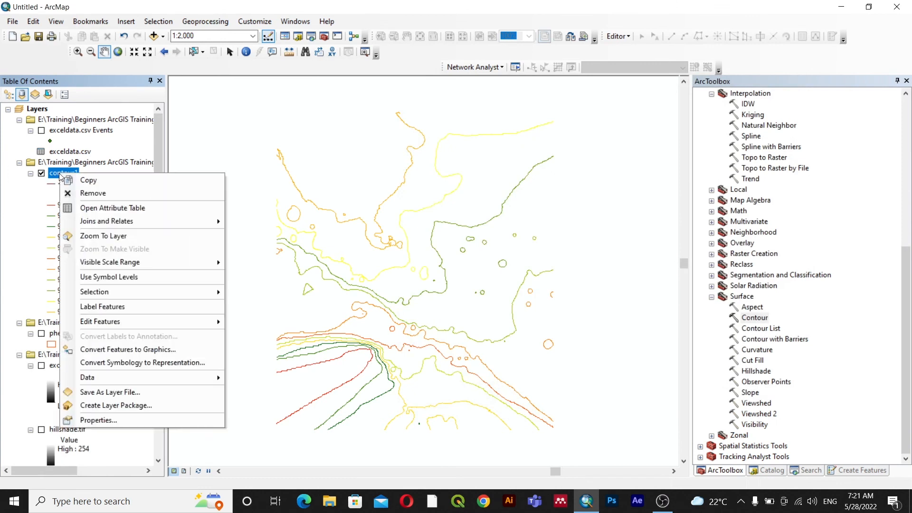
{"action": "left_click", "coordinate": [104, 308]}
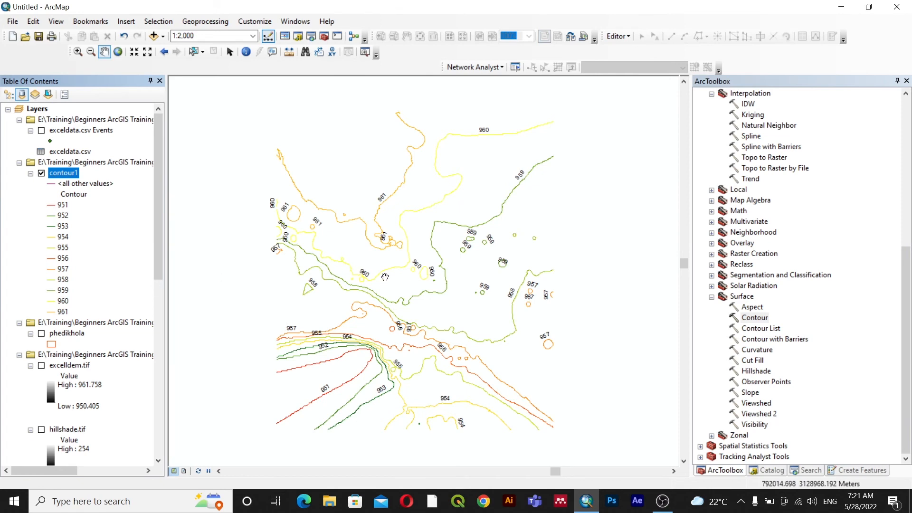
Step: Hide the contour1 layer and display the classified fedikhola.tif raster, centred in the map view
{"action": "scroll", "coordinate": [384, 277], "scroll_direction": "down", "scroll_amount": 1}
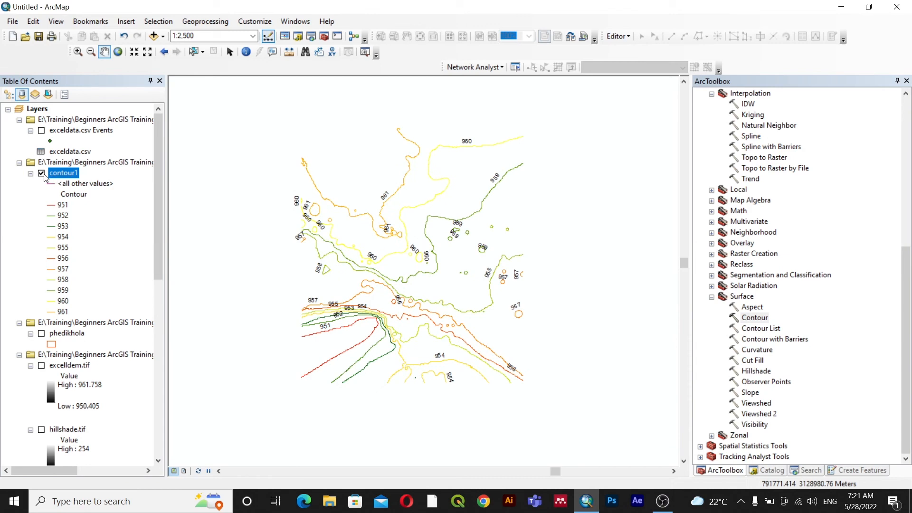
{"action": "left_click", "coordinate": [41, 173]}
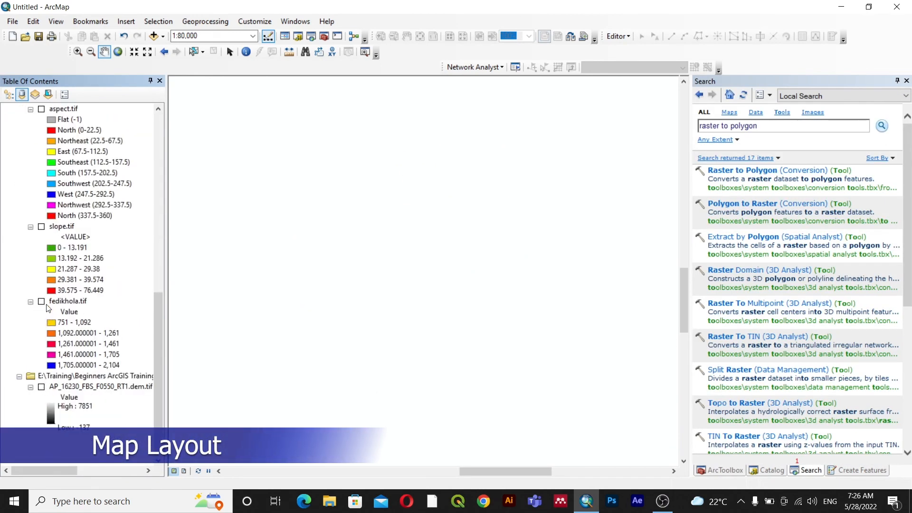
{"action": "left_click", "coordinate": [42, 301]}
{"action": "left_click_drag", "start_coordinate": [398, 255], "coordinate": [399, 243]}
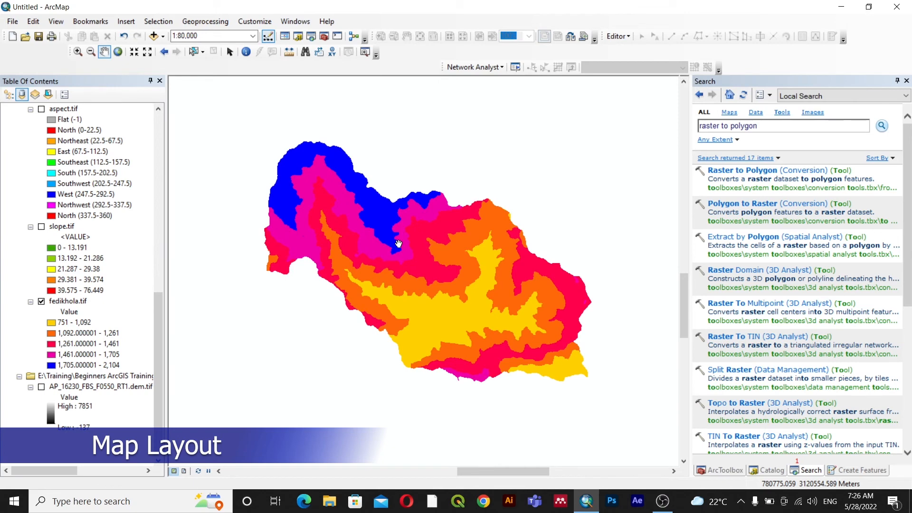
Step: Recentre the fedikhola.tif raster and switch from the data view to the page layout view
{"action": "left_click_drag", "start_coordinate": [495, 314], "coordinate": [489, 313]}
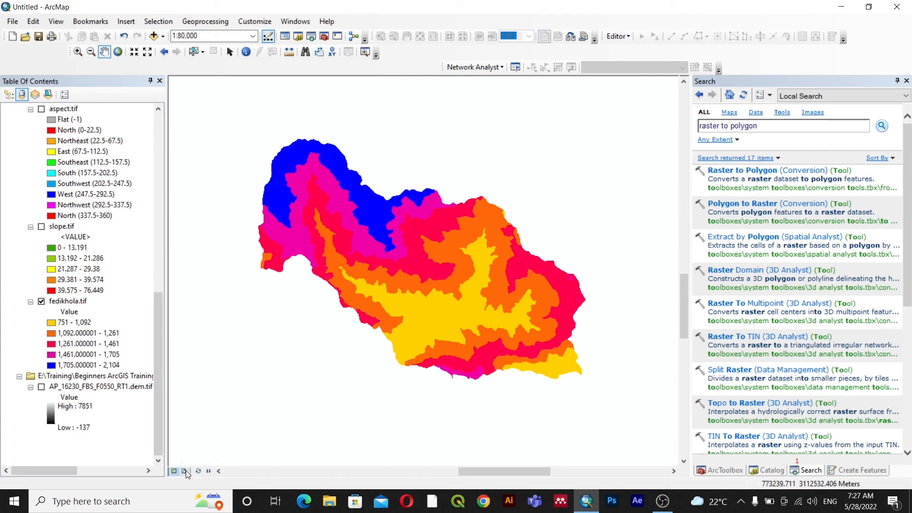
{"action": "left_click", "coordinate": [12, 22]}
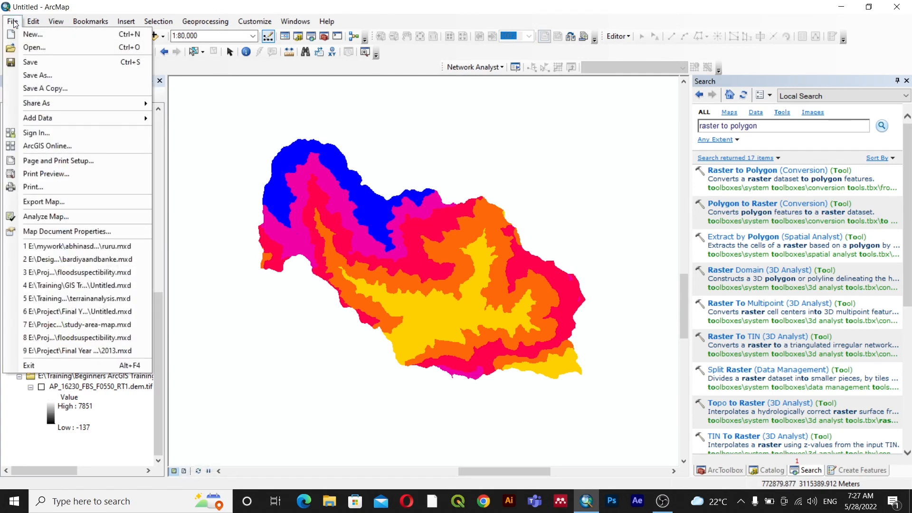
{"action": "mouse_move", "coordinate": [55, 23]}
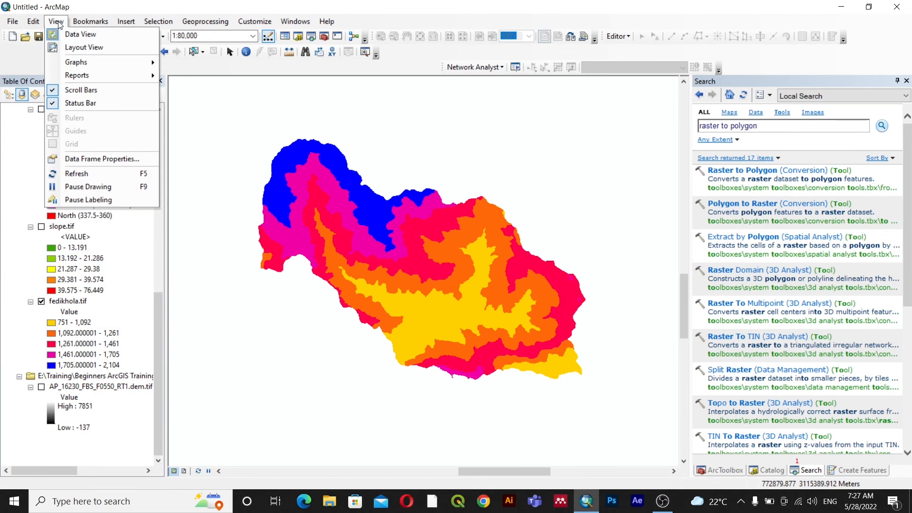
{"action": "left_click", "coordinate": [75, 47]}
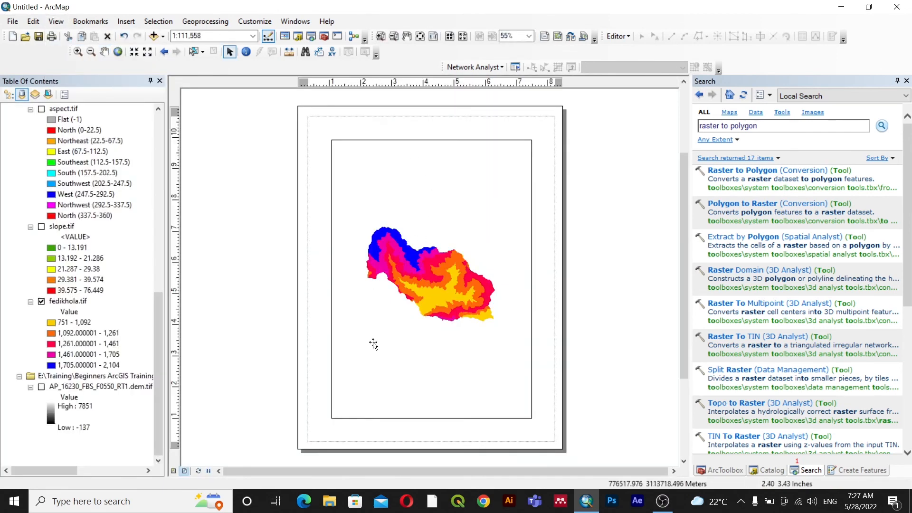
Step: Set the layout page to A4 paper size with landscape orientation
{"action": "left_click", "coordinate": [358, 341]}
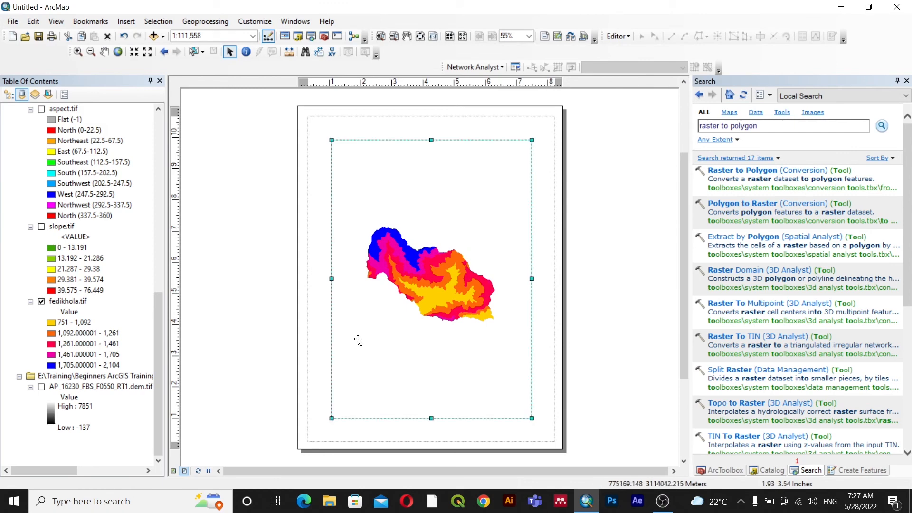
{"action": "right_click", "coordinate": [358, 340]}
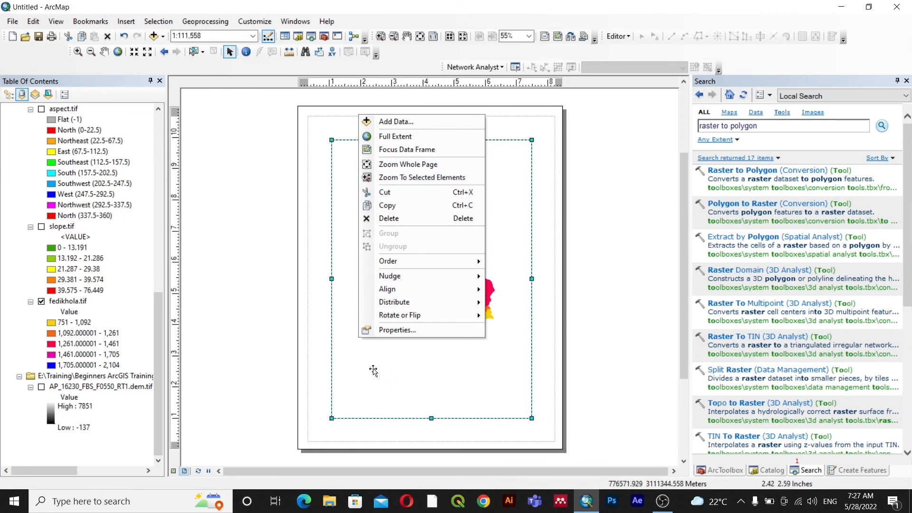
{"action": "right_click", "coordinate": [318, 259]}
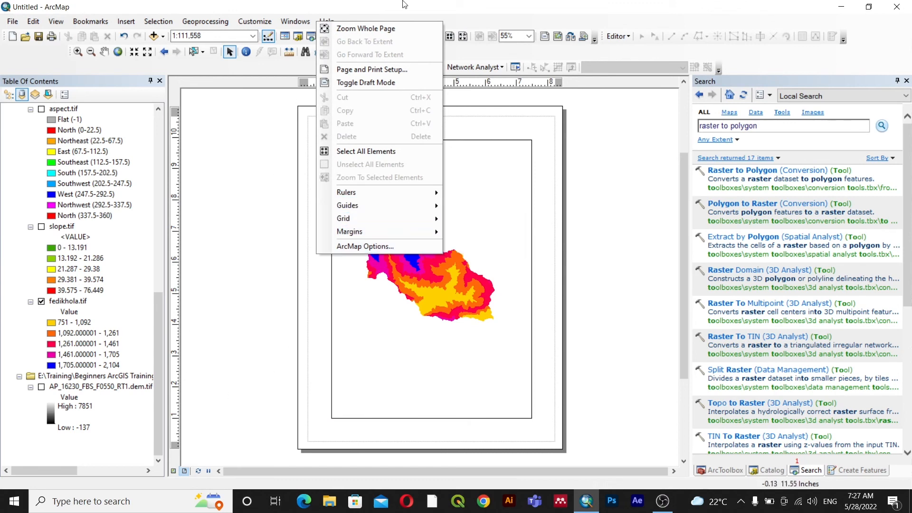
{"action": "left_click", "coordinate": [387, 70]}
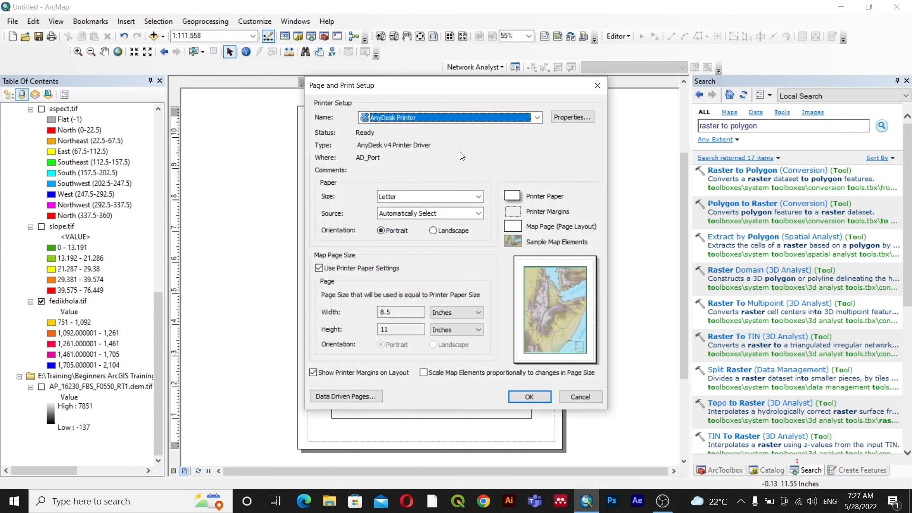
{"action": "left_click_drag", "start_coordinate": [443, 87], "coordinate": [627, 114]}
{"action": "left_click", "coordinate": [663, 226]}
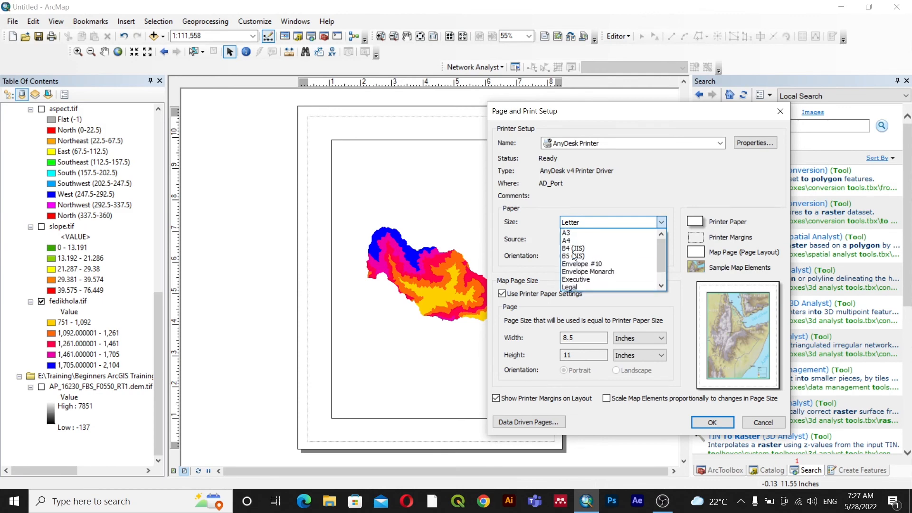
{"action": "left_click", "coordinate": [569, 235]}
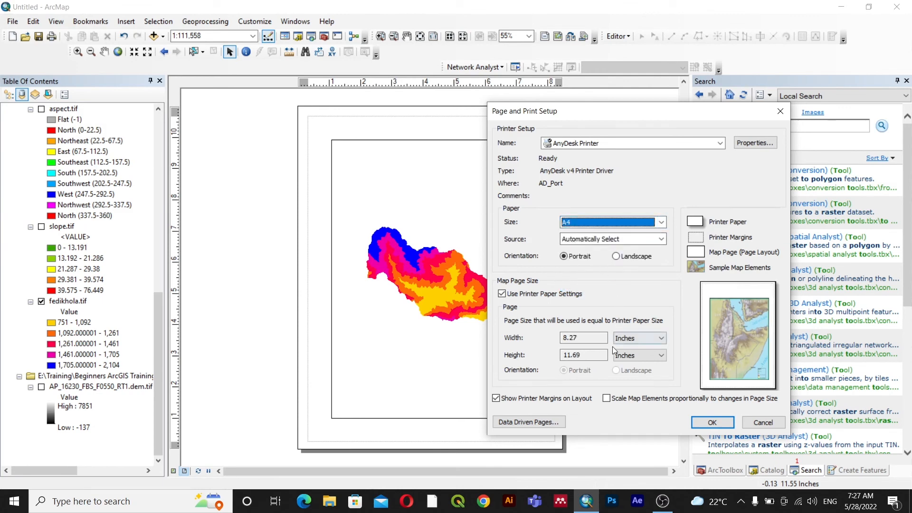
{"action": "left_click", "coordinate": [617, 256]}
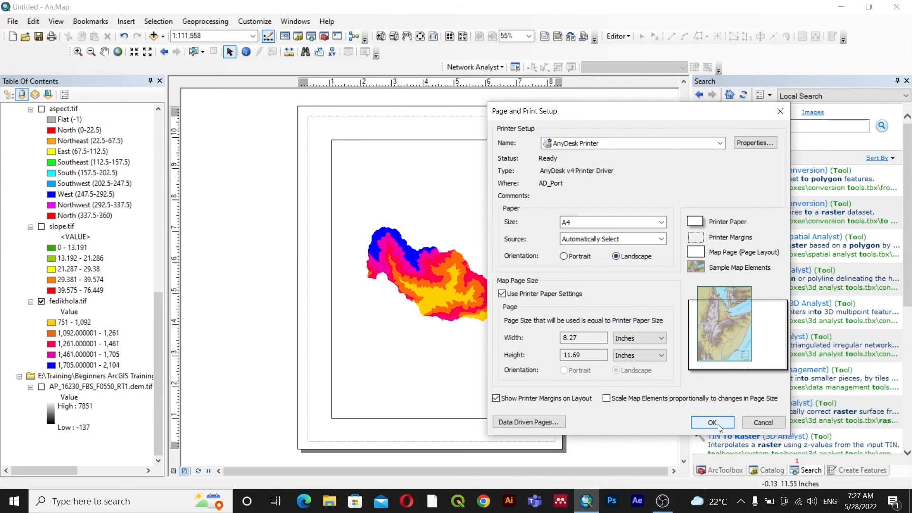
{"action": "left_click", "coordinate": [712, 422]}
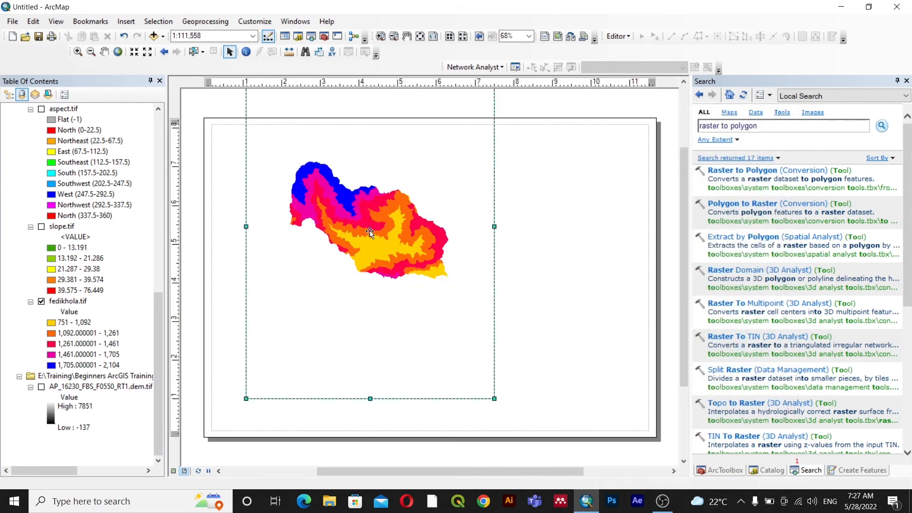
Step: Move and resize the data frame to about 6.5 by 6 inches so it fits within the left part of the landscape page
{"action": "left_click_drag", "start_coordinate": [370, 232], "coordinate": [358, 261]}
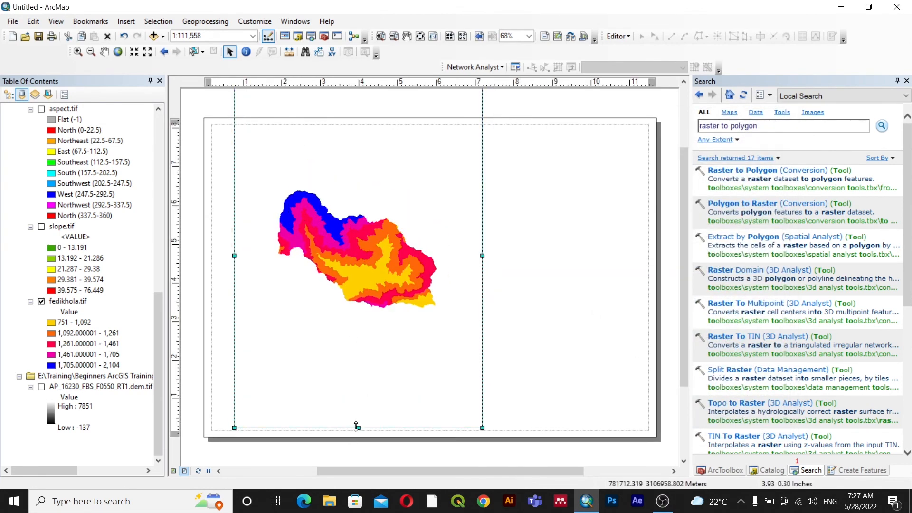
{"action": "left_click_drag", "start_coordinate": [356, 426], "coordinate": [358, 361]}
{"action": "left_click_drag", "start_coordinate": [365, 245], "coordinate": [352, 204]}
{"action": "left_click_drag", "start_coordinate": [349, 128], "coordinate": [348, 175]}
{"action": "left_click_drag", "start_coordinate": [331, 309], "coordinate": [330, 286]}
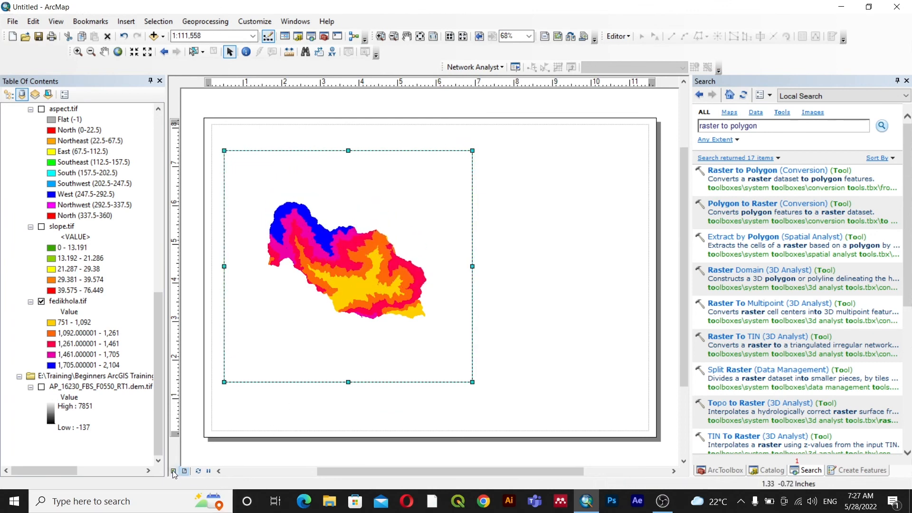
Step: Enlarge the raster within the data frame, and lower and shorten the frame to about 5.5 inches high on the page
{"action": "left_click", "coordinate": [173, 471]}
{"action": "scroll", "coordinate": [465, 296], "scroll_direction": "up", "scroll_amount": 3}
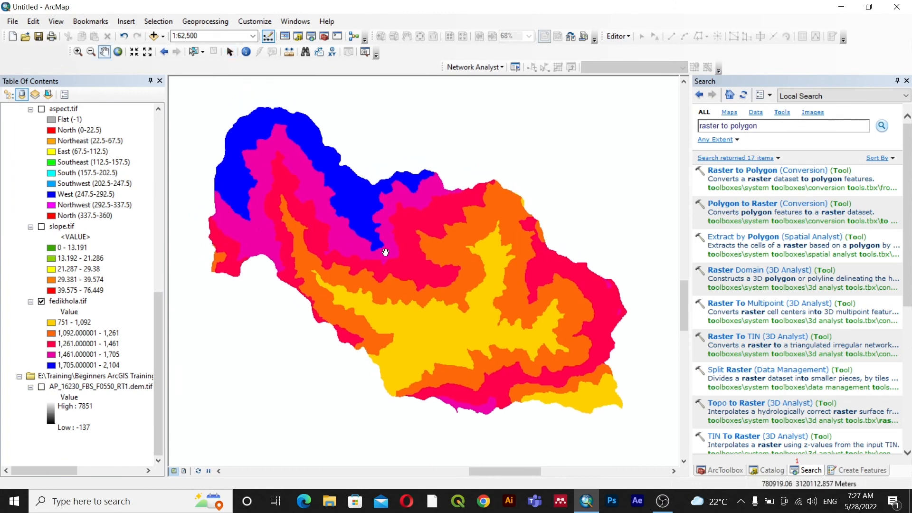
{"action": "left_click", "coordinate": [184, 470]}
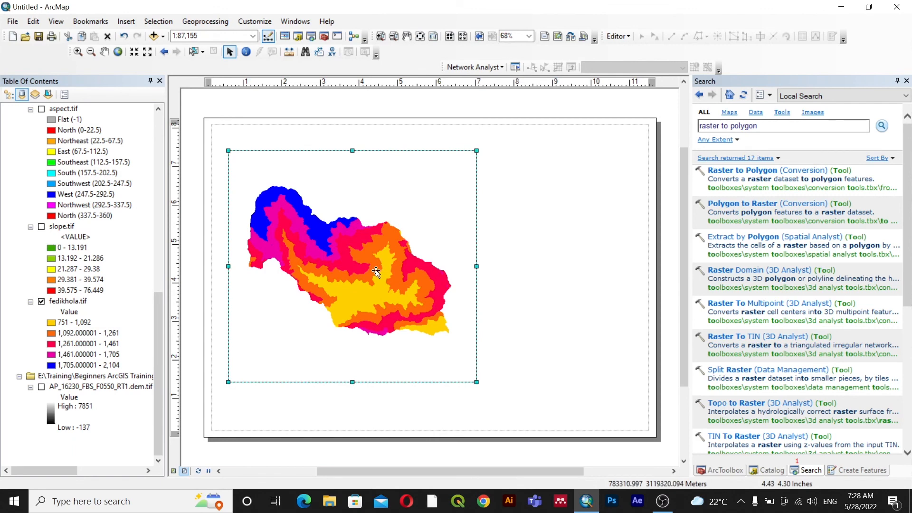
{"action": "left_click_drag", "start_coordinate": [372, 263], "coordinate": [370, 283]}
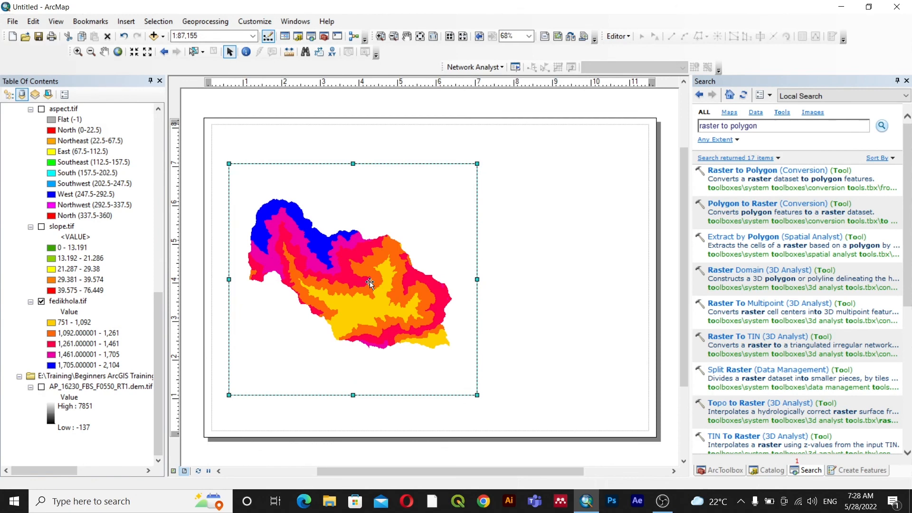
{"action": "left_click_drag", "start_coordinate": [366, 387], "coordinate": [360, 303]}
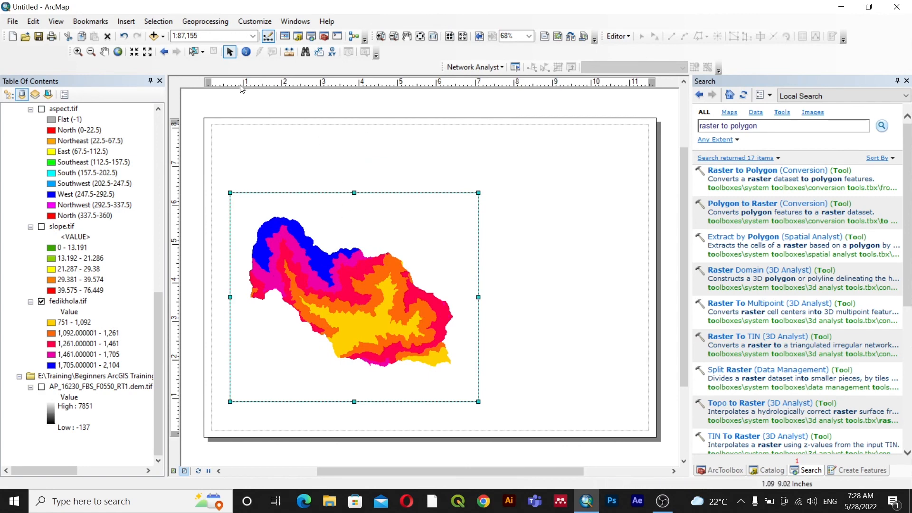
Step: Insert the map title "Slope Of Fedikhola" and place it near the top centre of the page, above the data frame
{"action": "left_click", "coordinate": [126, 22]}
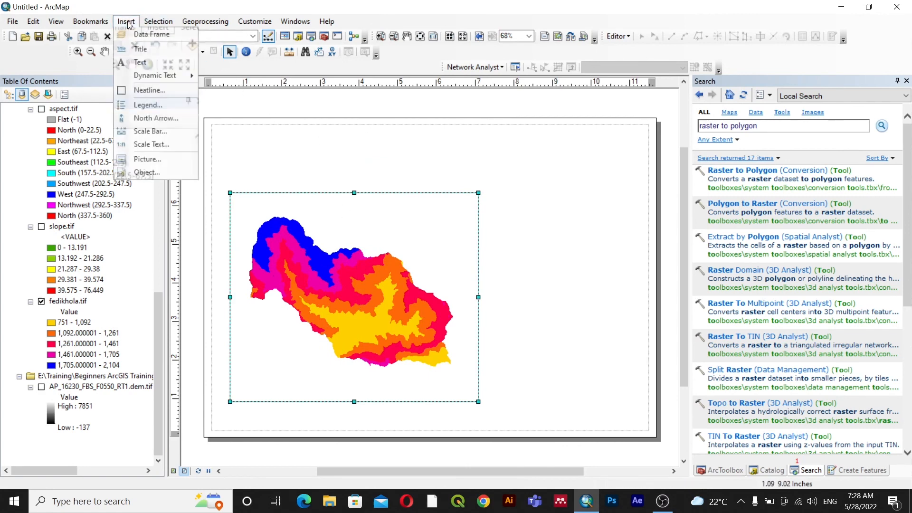
{"action": "left_click", "coordinate": [147, 51]}
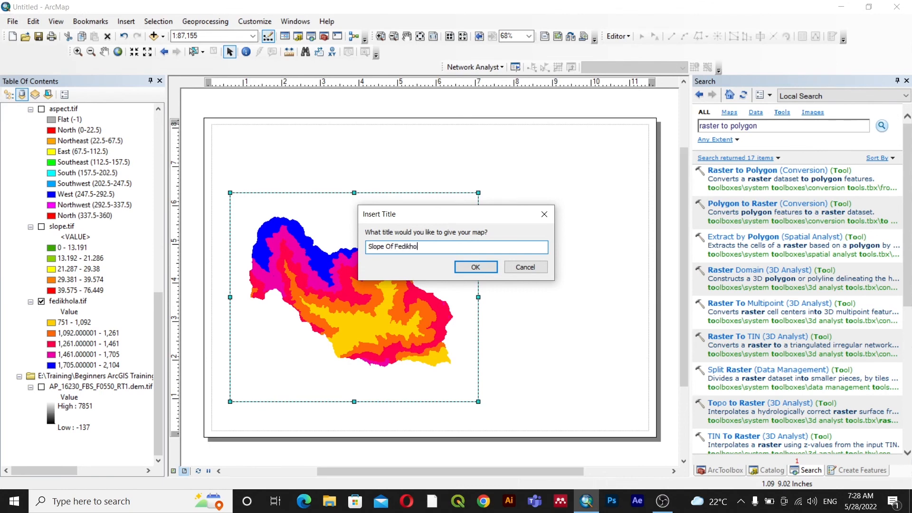
{"action": "left_click", "coordinate": [475, 266]}
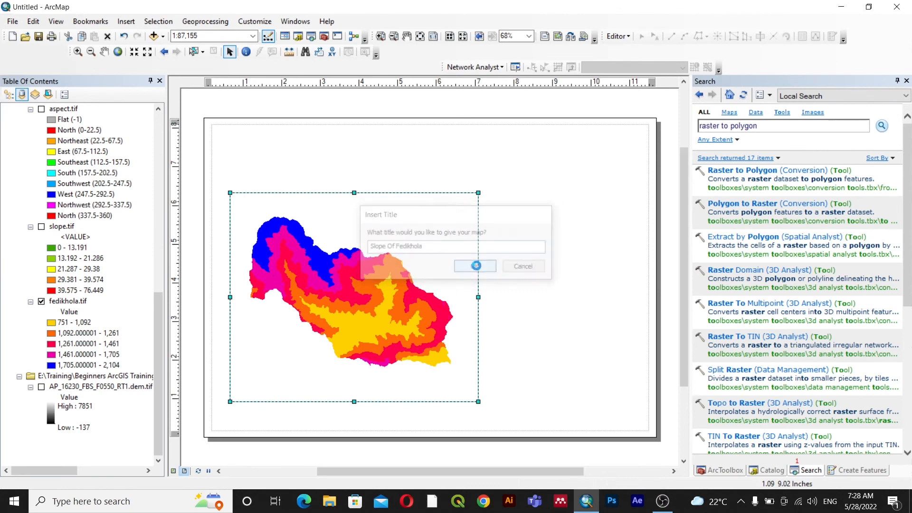
{"action": "mouse_move", "coordinate": [436, 142]}
{"action": "left_mouse_down"}
{"action": "mouse_move", "coordinate": [430, 155]}
{"action": "mouse_move", "coordinate": [438, 156]}
{"action": "left_mouse_up"}
{"action": "double_click", "coordinate": [438, 157]}
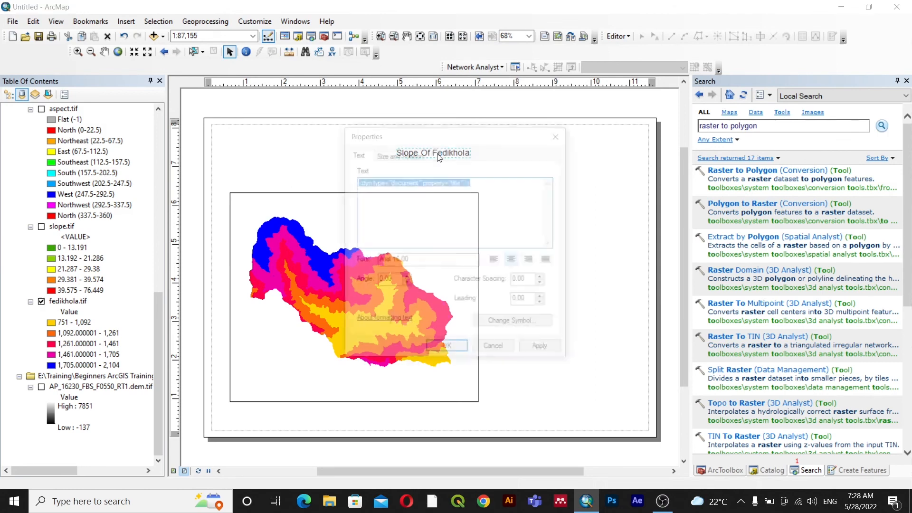
{"action": "left_click", "coordinate": [559, 135]}
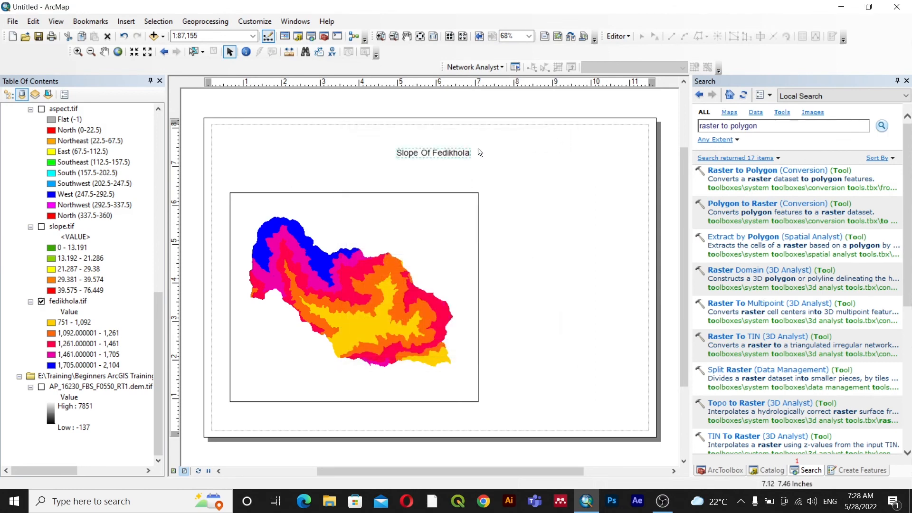
Step: Format the map title as Times New Roman, size 20, bold
{"action": "double_click", "coordinate": [452, 157]}
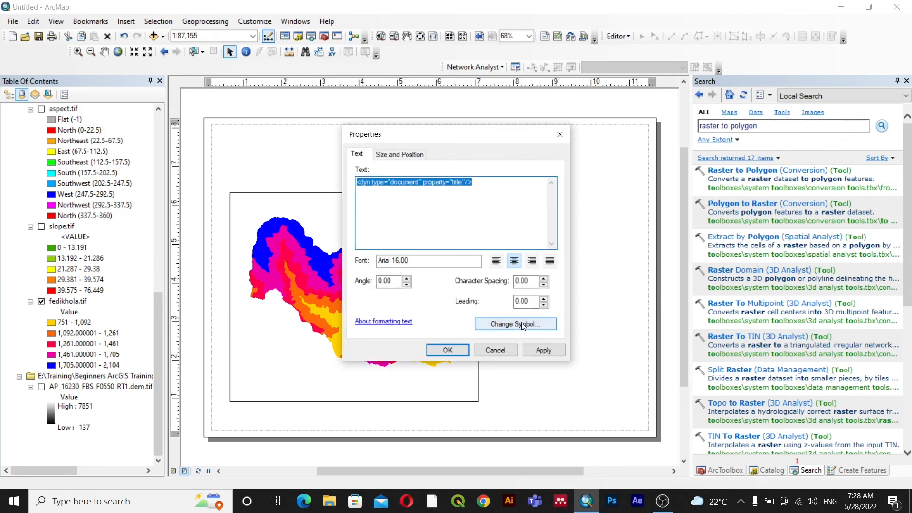
{"action": "left_click", "coordinate": [523, 325]}
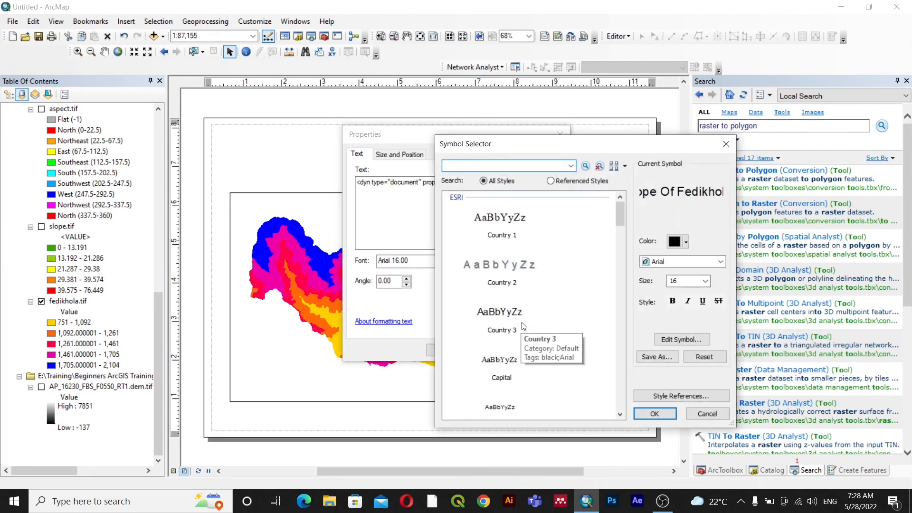
{"action": "left_click", "coordinate": [705, 281]}
{"action": "left_click", "coordinate": [674, 307]}
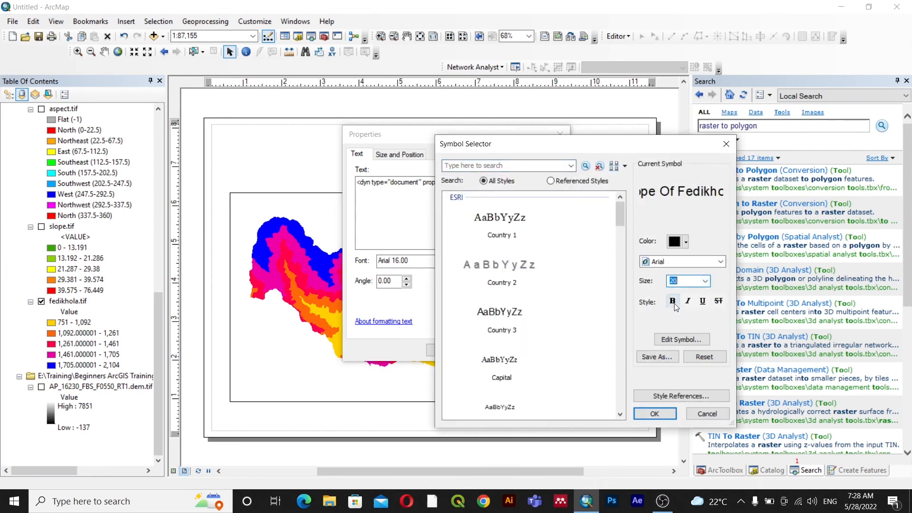
{"action": "left_click", "coordinate": [671, 263]}
{"action": "type", "text": "ti"}
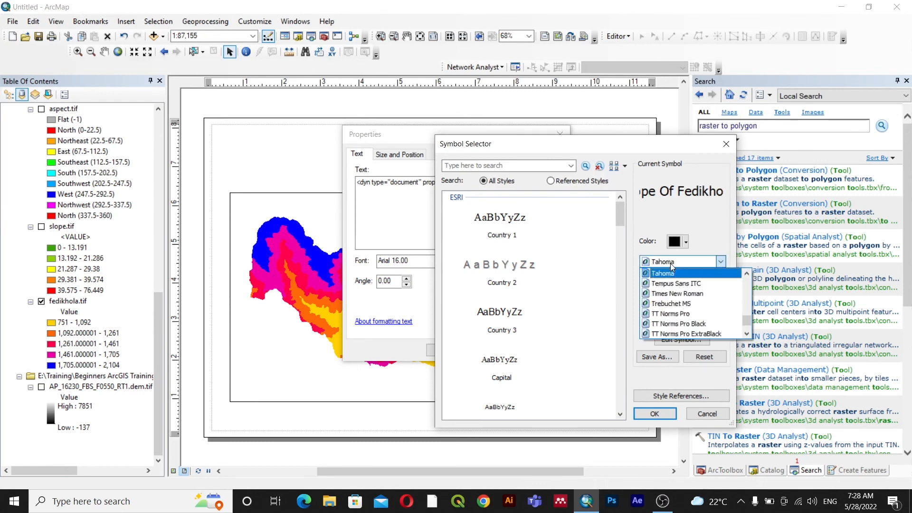
{"action": "key", "text": "Return"}
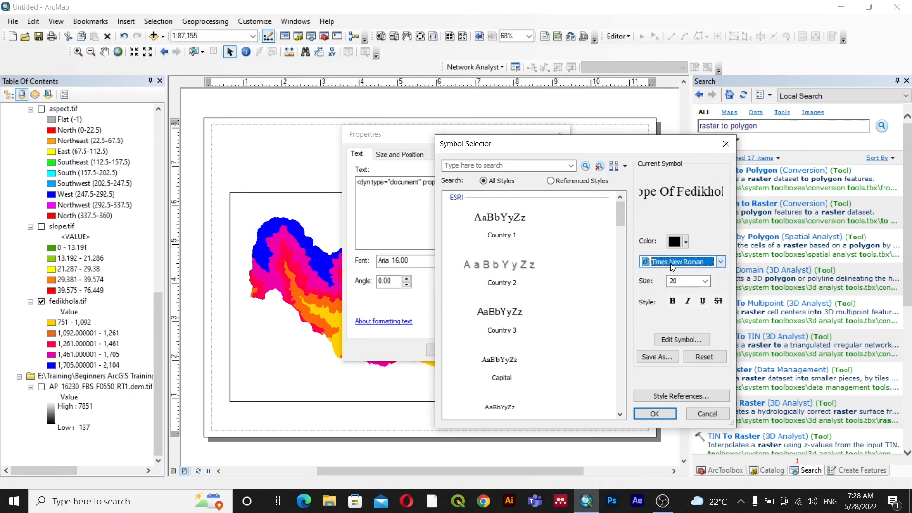
{"action": "left_click", "coordinate": [673, 301]}
{"action": "left_click", "coordinate": [668, 414]}
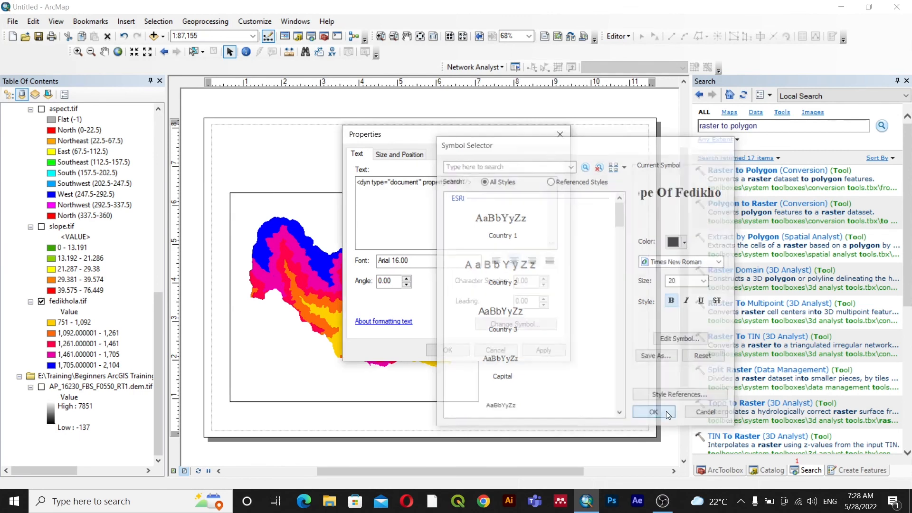
{"action": "left_click", "coordinate": [544, 352]}
{"action": "left_click", "coordinate": [448, 350]}
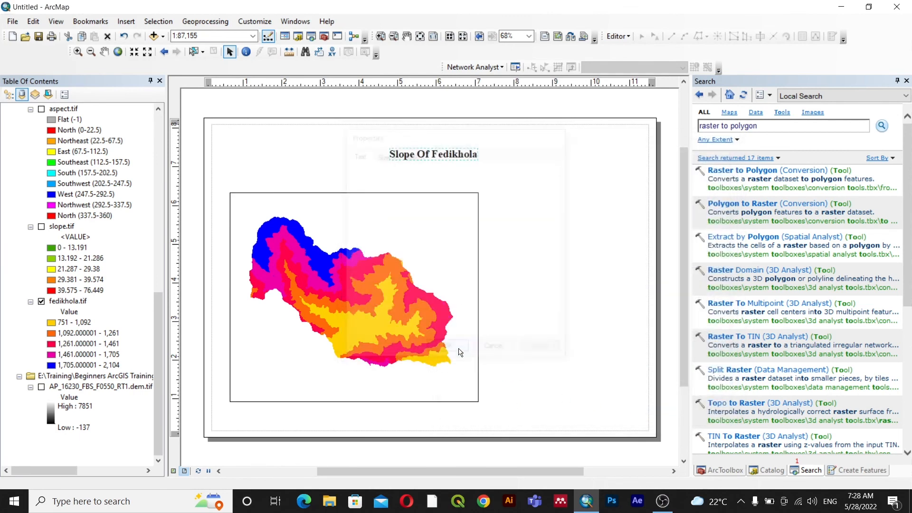
Step: Shift the title slightly left on the page and extend the data frame's upper edge closer to it
{"action": "left_click_drag", "start_coordinate": [452, 157], "coordinate": [443, 155]}
{"action": "left_click", "coordinate": [356, 278]}
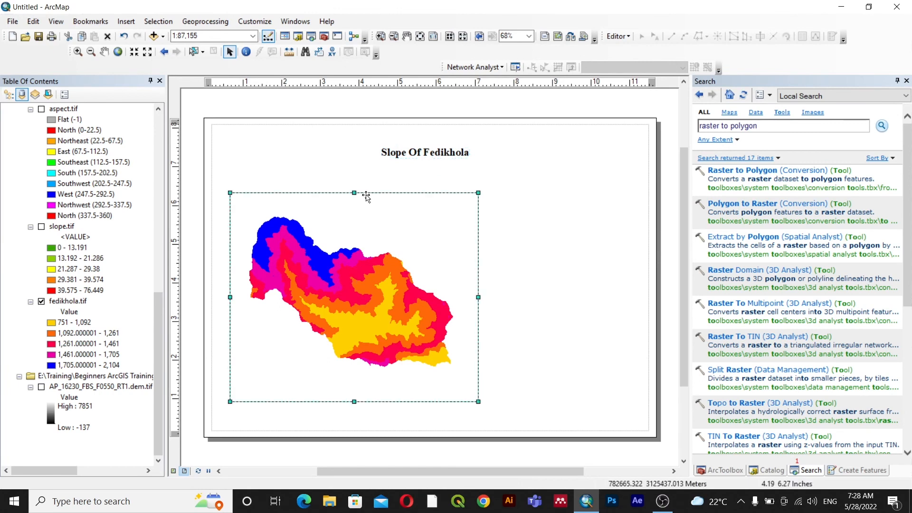
{"action": "left_click_drag", "start_coordinate": [354, 193], "coordinate": [350, 176]}
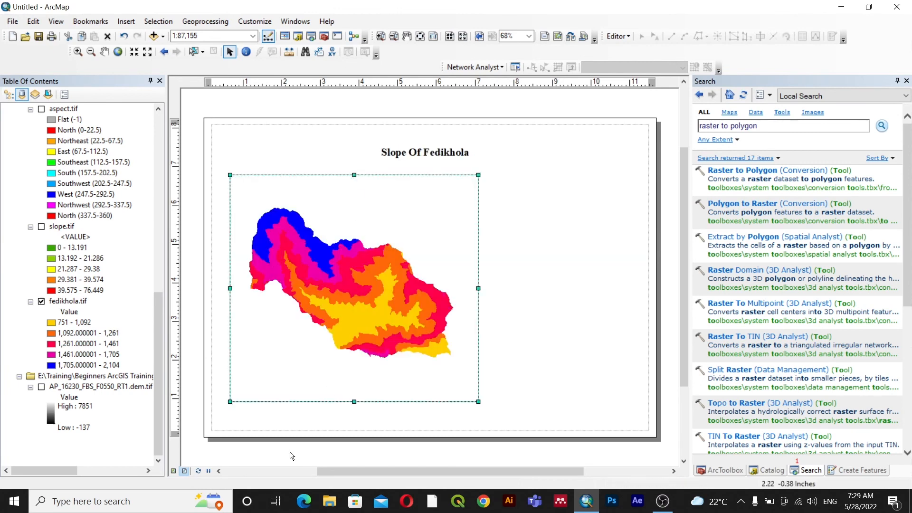
Step: Refit the raster inside the layout's data frame by setting the data view scale to 1:62,500
{"action": "left_click", "coordinate": [174, 470]}
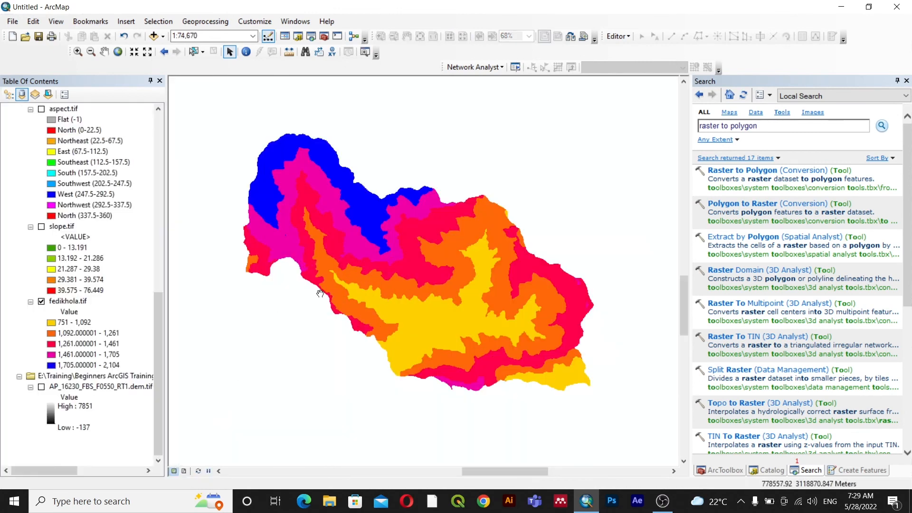
{"action": "scroll", "coordinate": [321, 293], "scroll_direction": "up", "scroll_amount": 1}
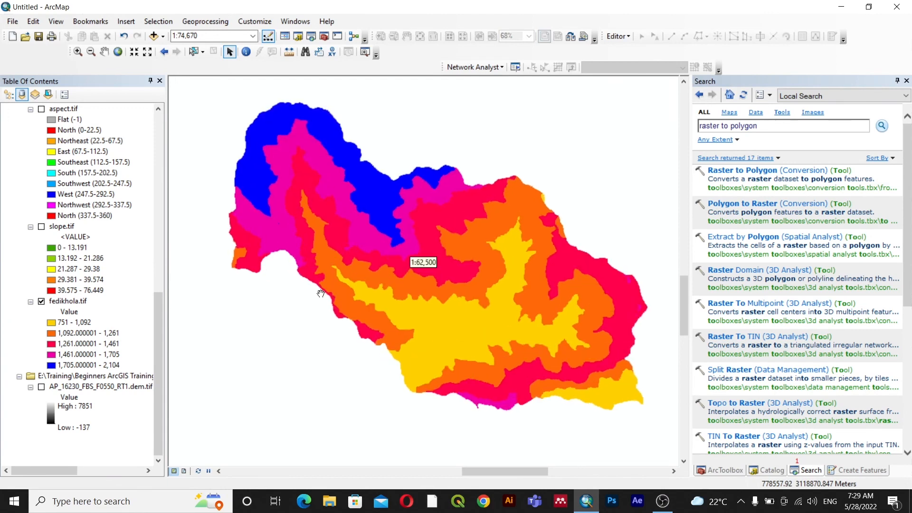
{"action": "left_click", "coordinate": [185, 470]}
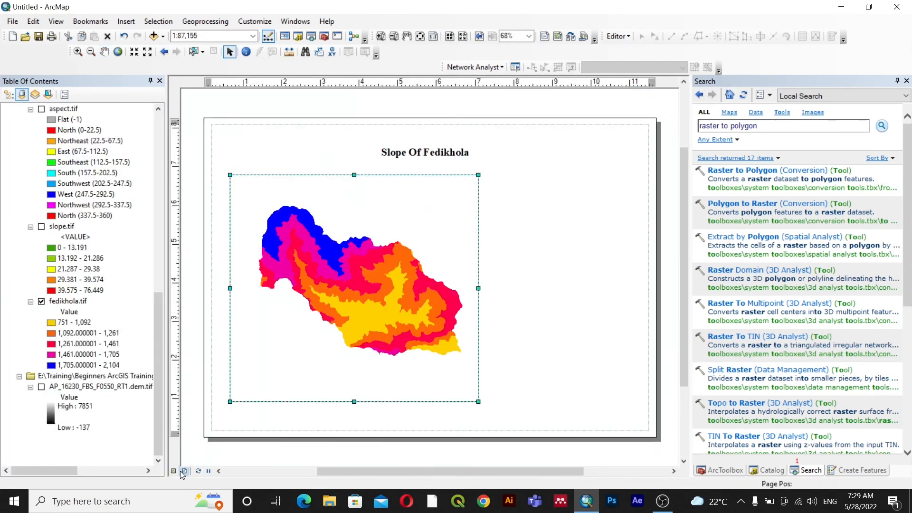
Step: Enlarge the raster to a data view scale of 1:50,000, widen the layout's data frame to fit it and nudge the frame slightly up and left
{"action": "left_click", "coordinate": [174, 471]}
{"action": "scroll", "coordinate": [515, 258], "scroll_direction": "up", "scroll_amount": 1}
{"action": "scroll", "coordinate": [515, 259], "scroll_direction": "up", "scroll_amount": 2}
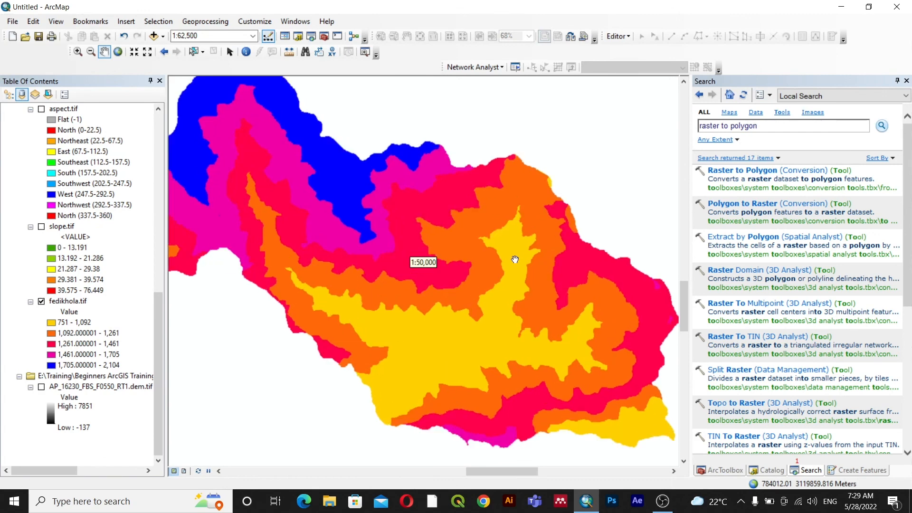
{"action": "left_click", "coordinate": [185, 470]}
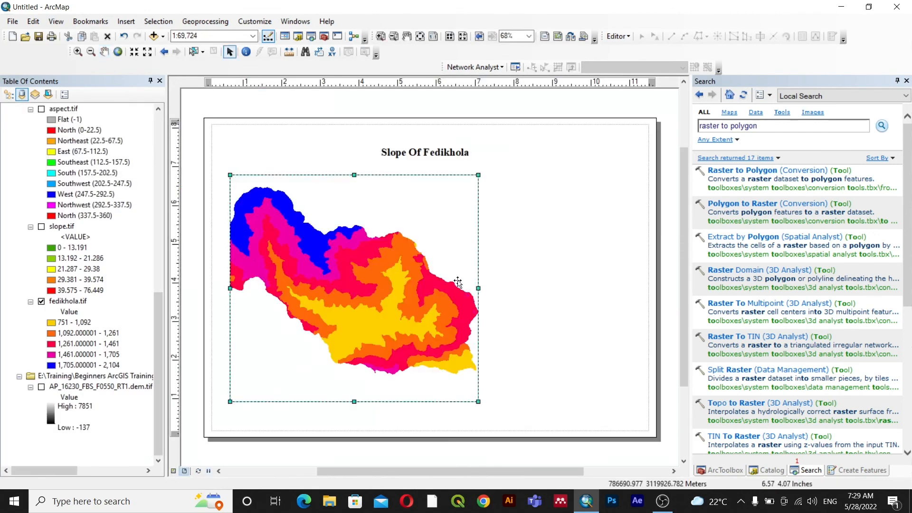
{"action": "left_click_drag", "start_coordinate": [478, 287], "coordinate": [519, 292]}
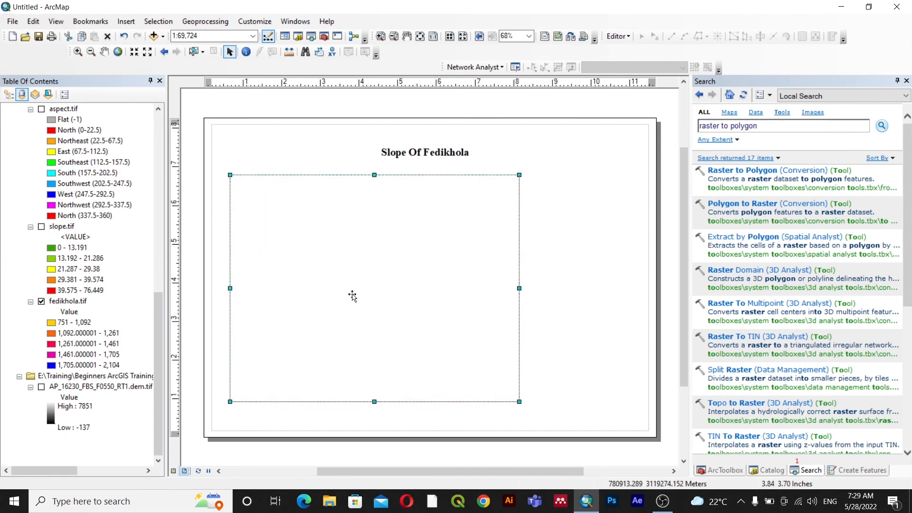
{"action": "left_click_drag", "start_coordinate": [353, 291], "coordinate": [349, 292]}
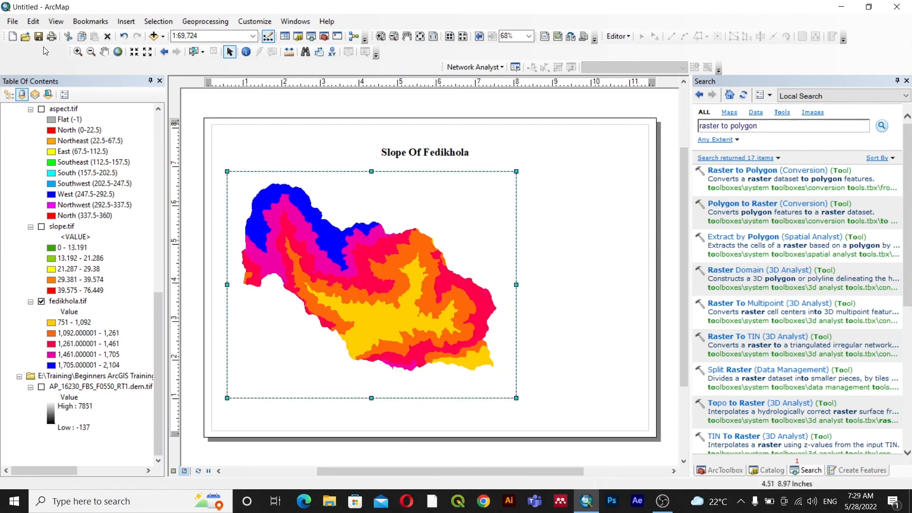
Step: Insert the ESRI North 13 north arrow and place it in the upper-right corner of the page
{"action": "left_click", "coordinate": [126, 21]}
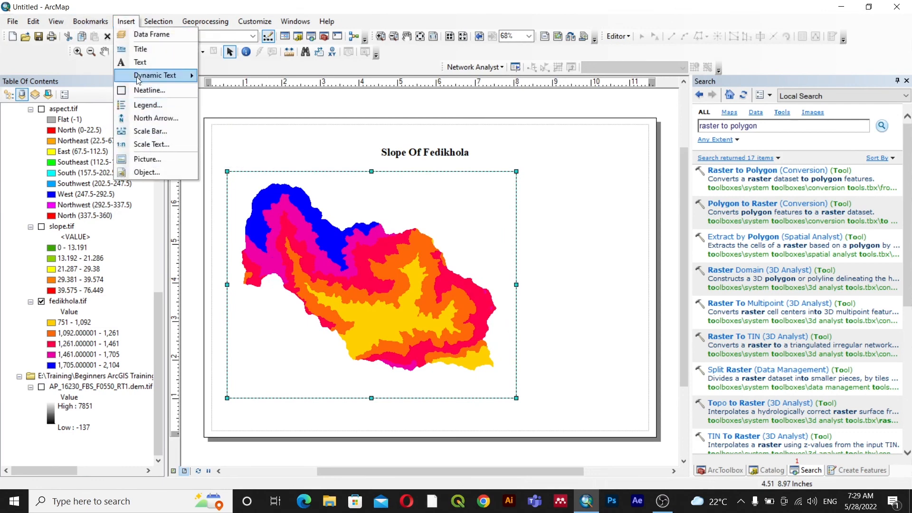
{"action": "left_click", "coordinate": [148, 118]}
{"action": "scroll", "coordinate": [87, 204], "scroll_direction": "down", "scroll_amount": 3}
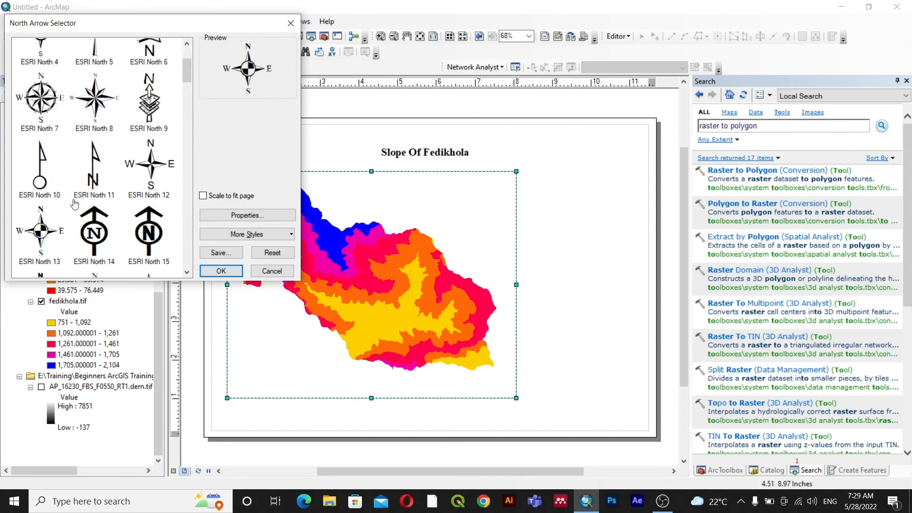
{"action": "left_click", "coordinate": [34, 231]}
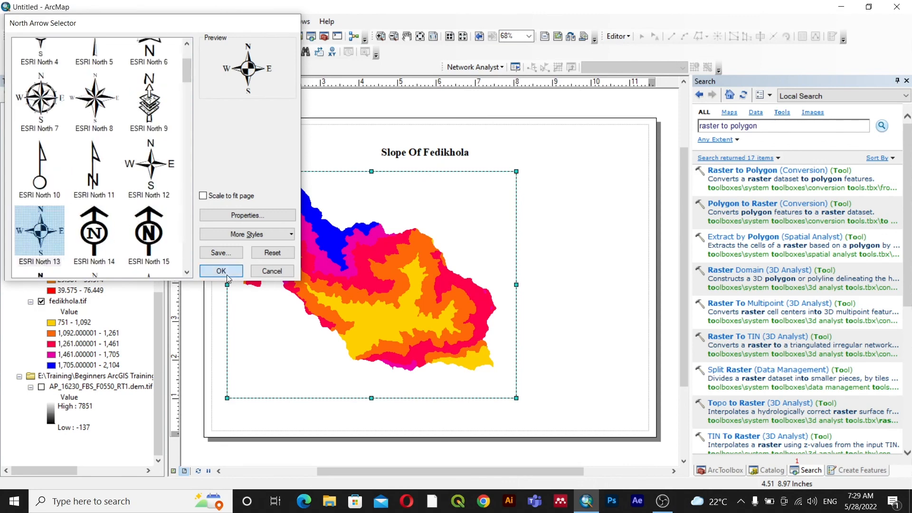
{"action": "left_click", "coordinate": [230, 273]}
{"action": "left_click_drag", "start_coordinate": [378, 316], "coordinate": [611, 164]}
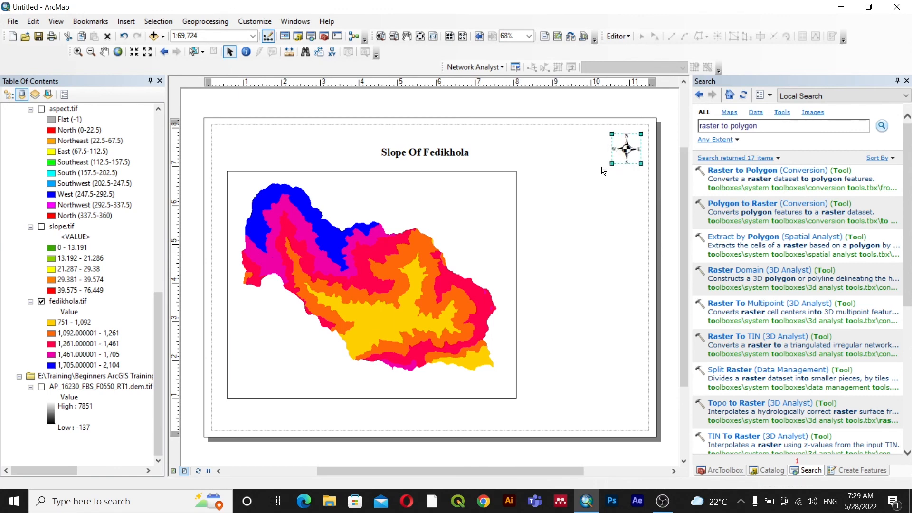
Step: Insert an Alternating Scale Bar 1 for the data frame and place it just beneath the frame
{"action": "left_click", "coordinate": [321, 247]}
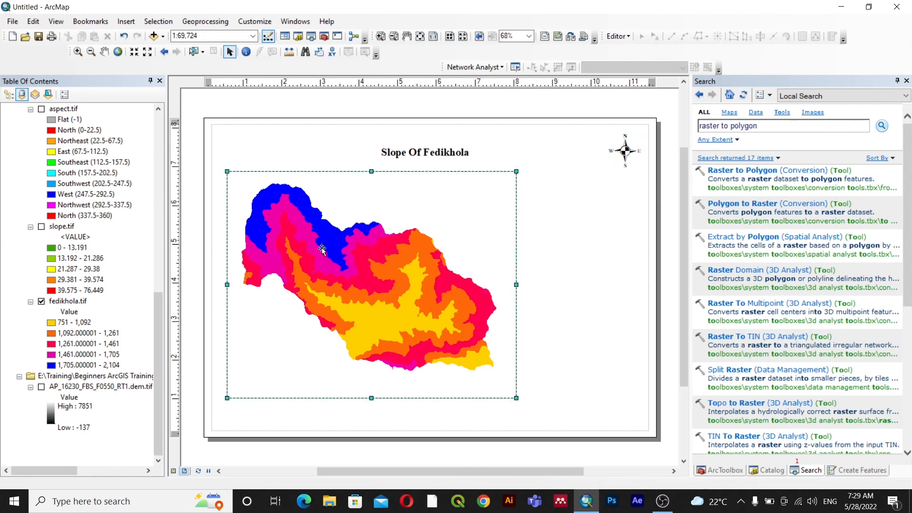
{"action": "left_click", "coordinate": [125, 22]}
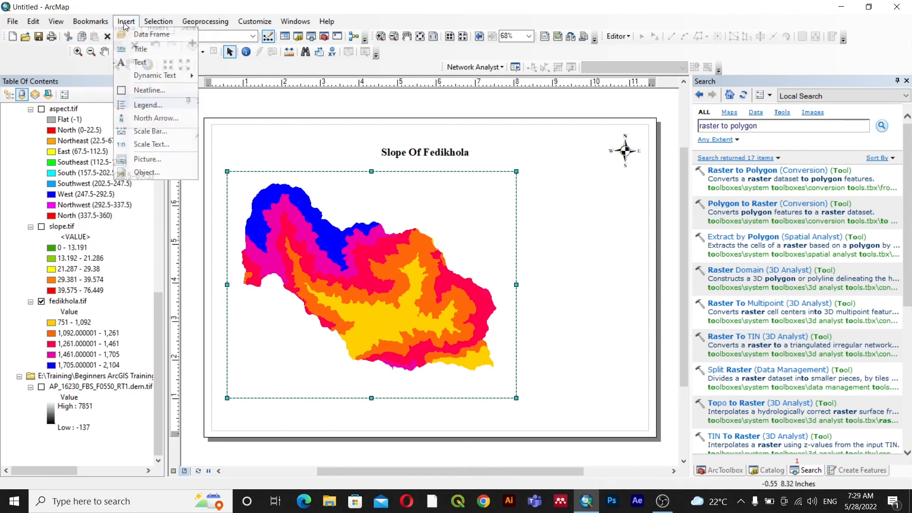
{"action": "left_click", "coordinate": [151, 133]}
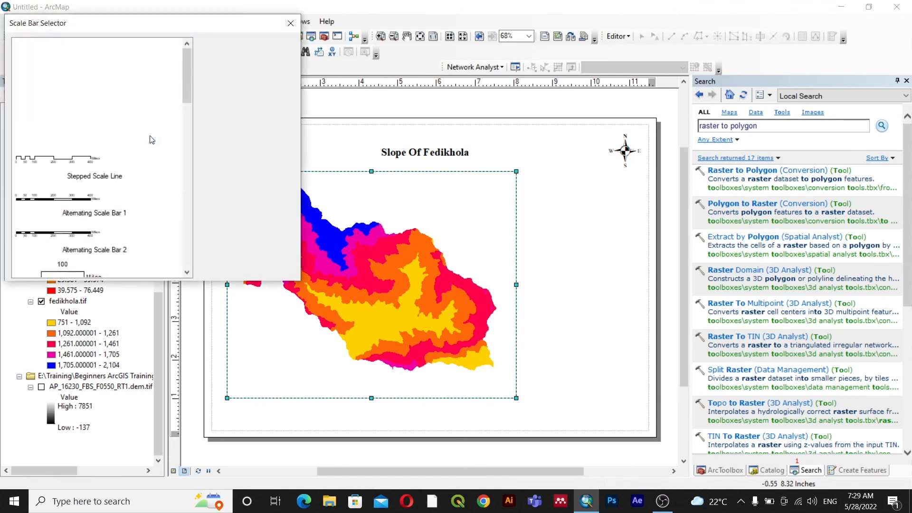
{"action": "left_click", "coordinate": [57, 142]}
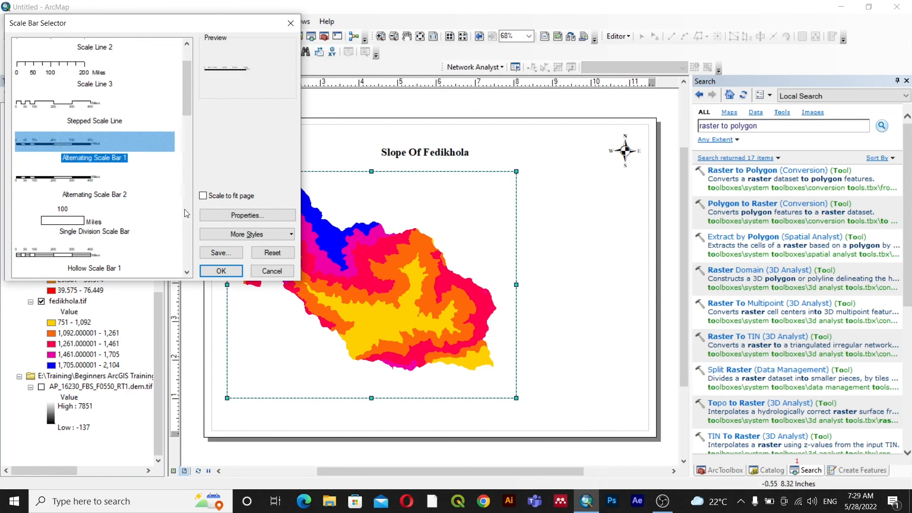
{"action": "left_click", "coordinate": [221, 270]}
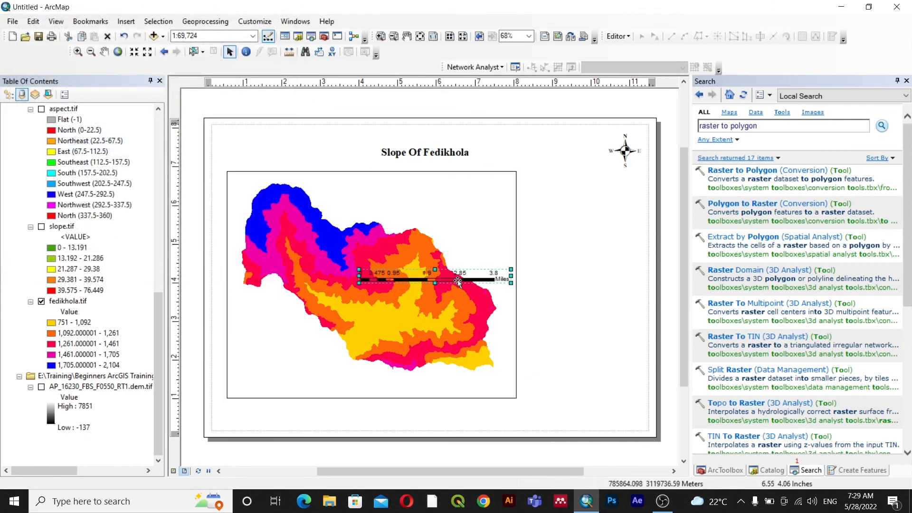
{"action": "left_click_drag", "start_coordinate": [458, 280], "coordinate": [392, 416]}
Step: Set the scale bar's division units to Kilometers and reposition it slightly beneath the data frame
{"action": "double_click", "coordinate": [385, 415]}
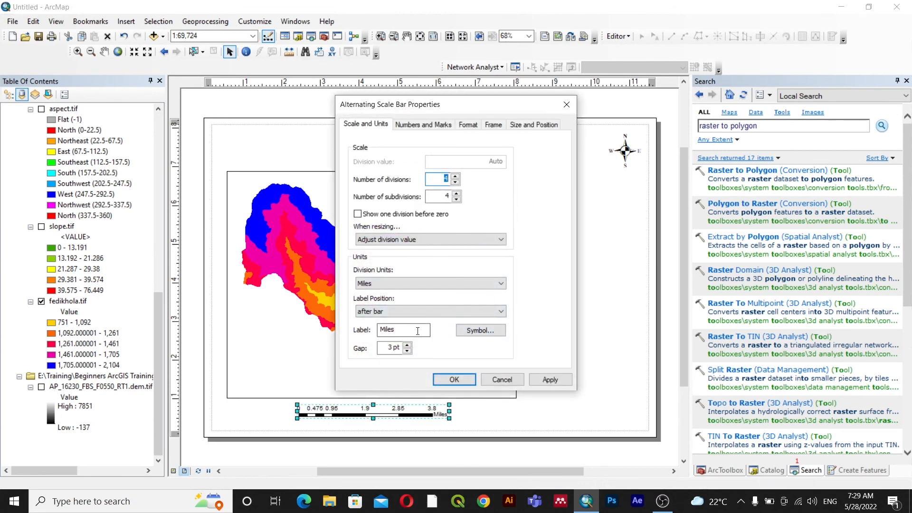
{"action": "left_click", "coordinate": [485, 282]}
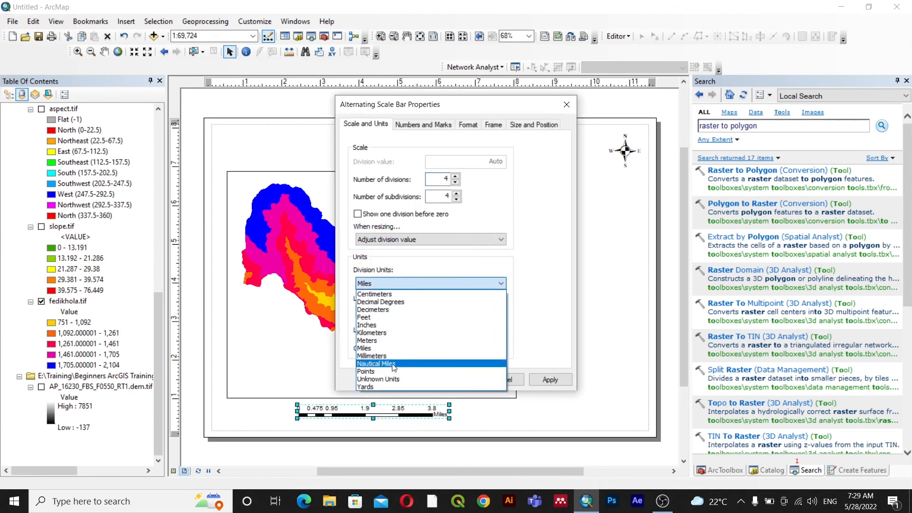
{"action": "left_click", "coordinate": [379, 334]}
{"action": "left_click", "coordinate": [539, 382]}
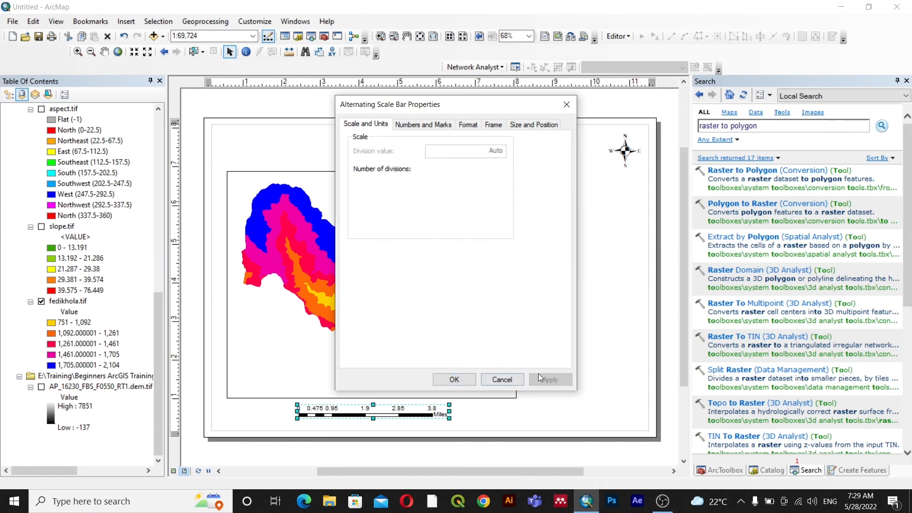
{"action": "left_click", "coordinate": [451, 377]}
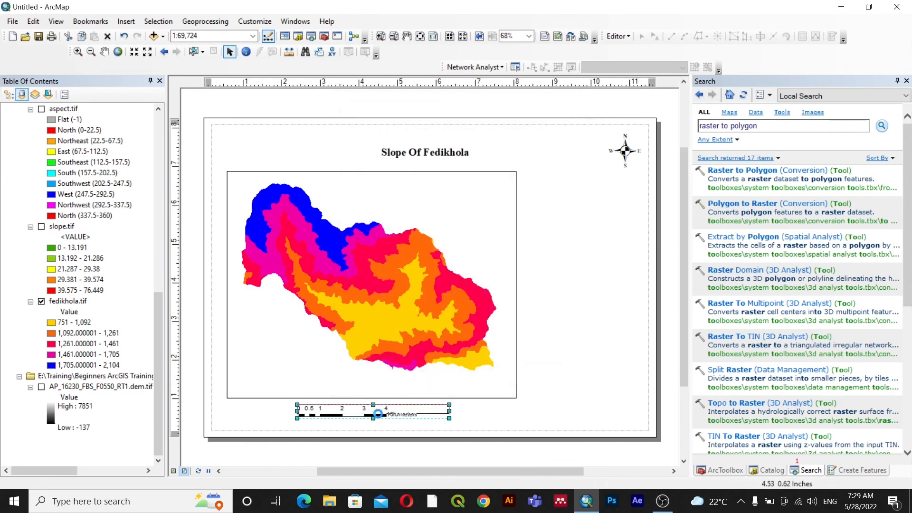
{"action": "left_click_drag", "start_coordinate": [374, 413], "coordinate": [358, 416]}
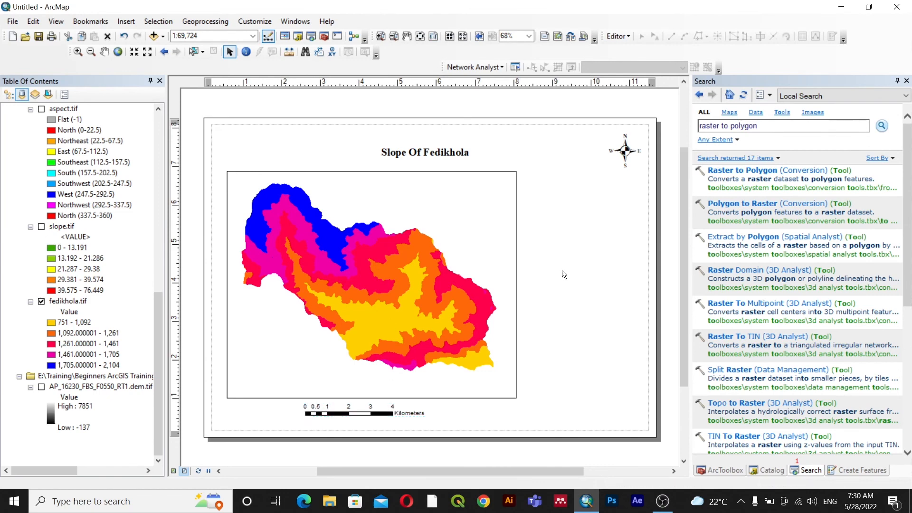
Step: Start a one-column legend containing only fedikhola.tif, keeping the title "Legend" in bold Arial, size 14
{"action": "left_click", "coordinate": [340, 99]}
{"action": "left_click", "coordinate": [126, 21]}
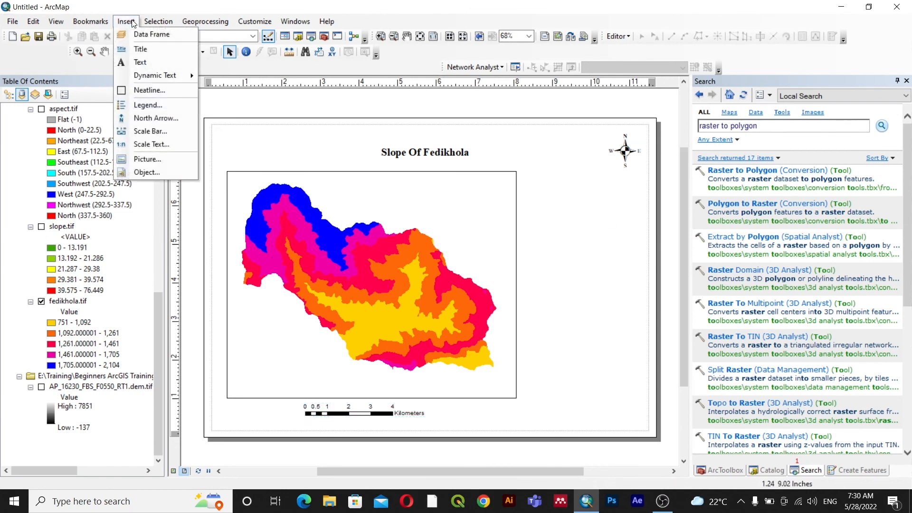
{"action": "left_click", "coordinate": [148, 105]}
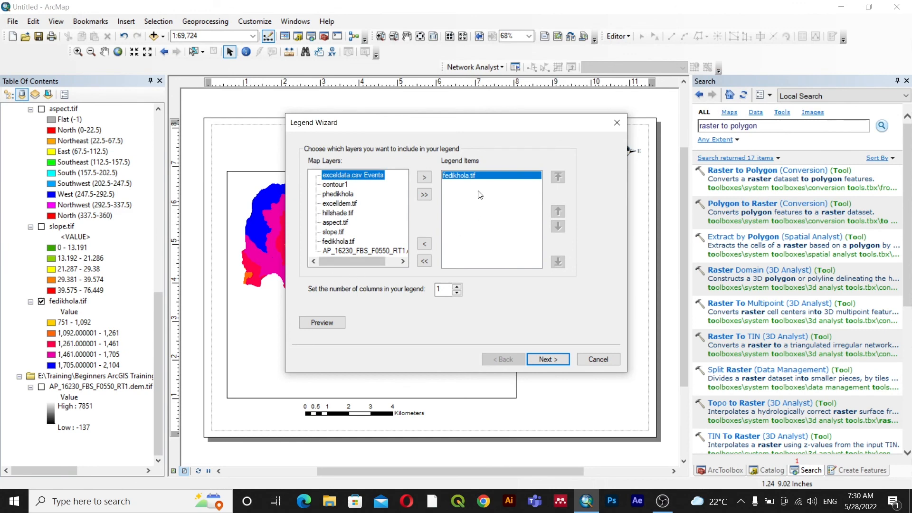
{"action": "left_click_drag", "start_coordinate": [385, 126], "coordinate": [482, 147]}
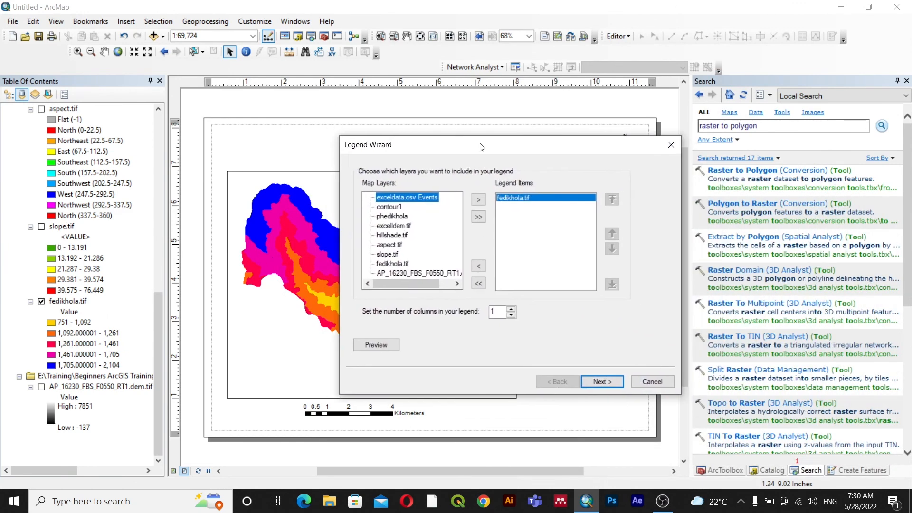
{"action": "left_click", "coordinate": [605, 381]}
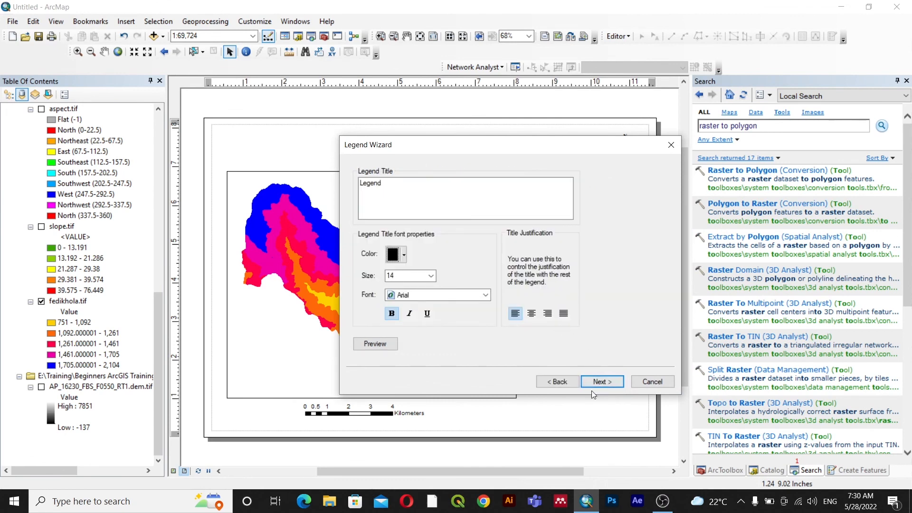
{"action": "left_click", "coordinate": [590, 384]}
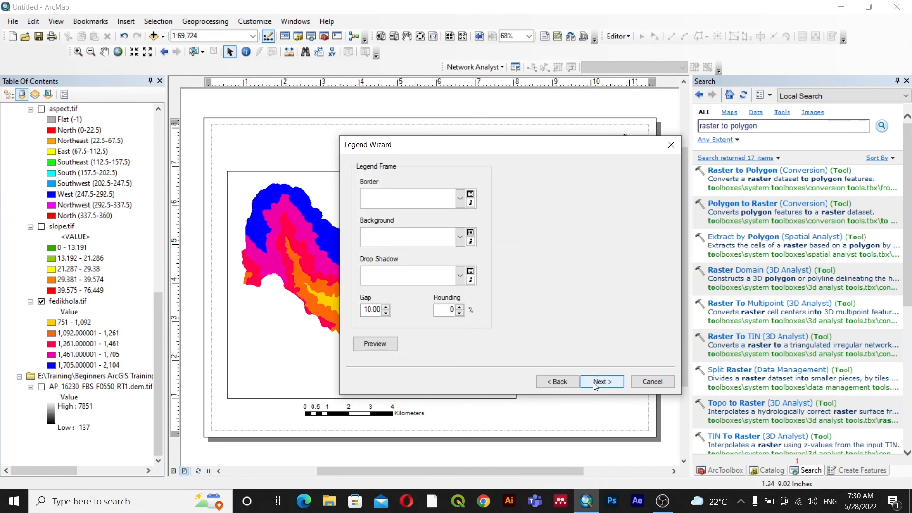
Step: Add a thin black border to the legend frame and create the legend with the default patches and spacing
{"action": "left_click", "coordinate": [593, 383]}
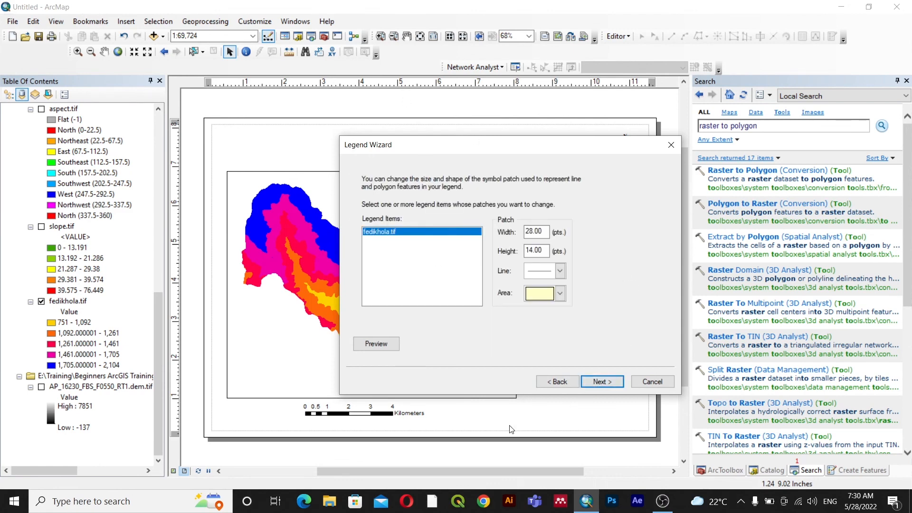
{"action": "left_click", "coordinate": [546, 386]}
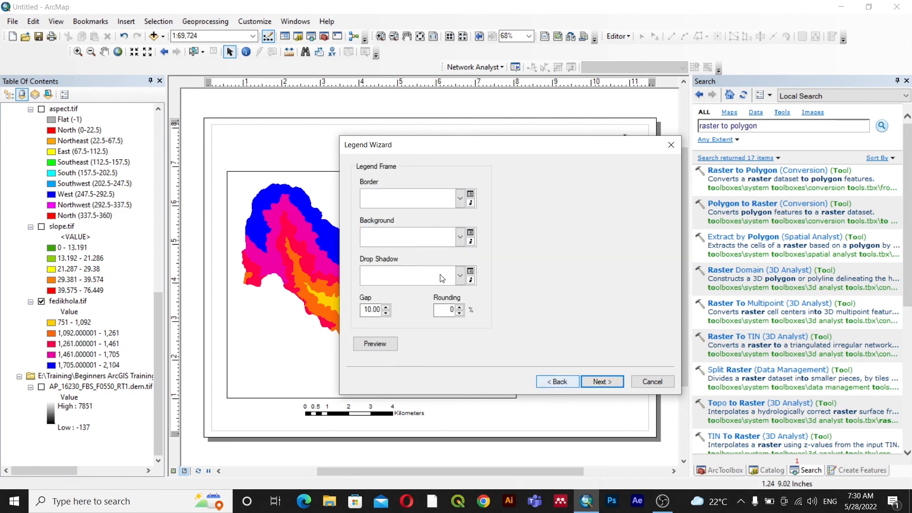
{"action": "left_click", "coordinate": [461, 199]}
{"action": "left_click", "coordinate": [399, 243]}
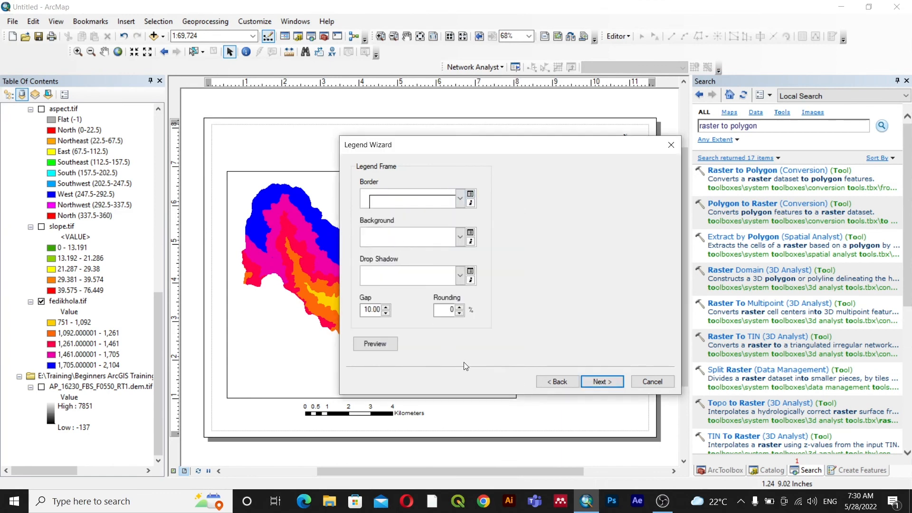
{"action": "left_click", "coordinate": [606, 382]}
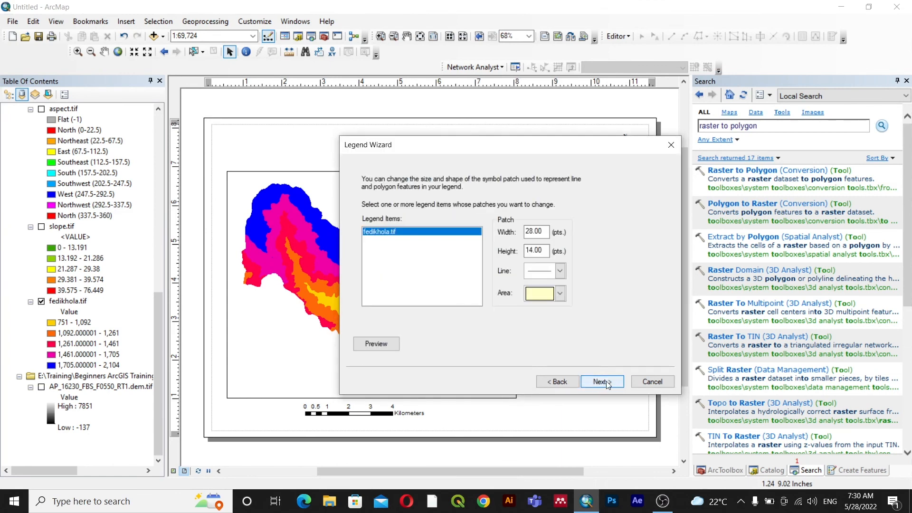
{"action": "left_click", "coordinate": [606, 380]}
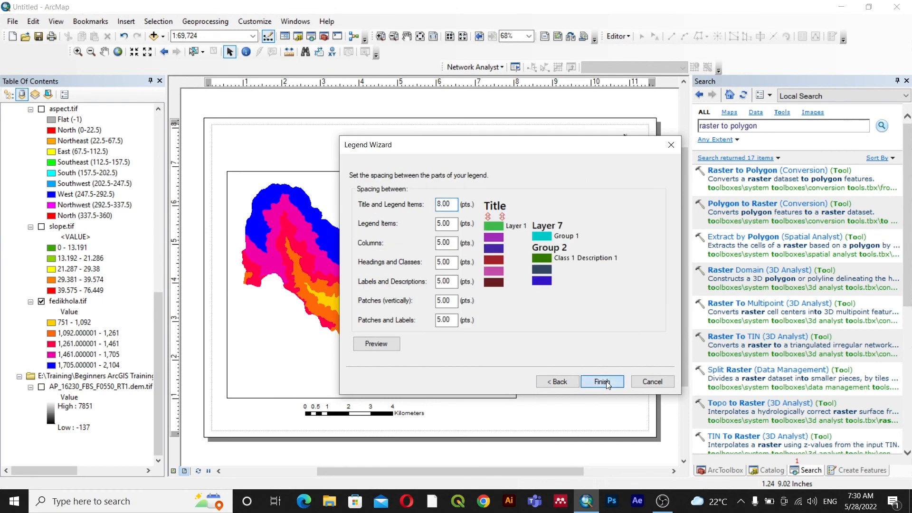
{"action": "left_click", "coordinate": [601, 382]}
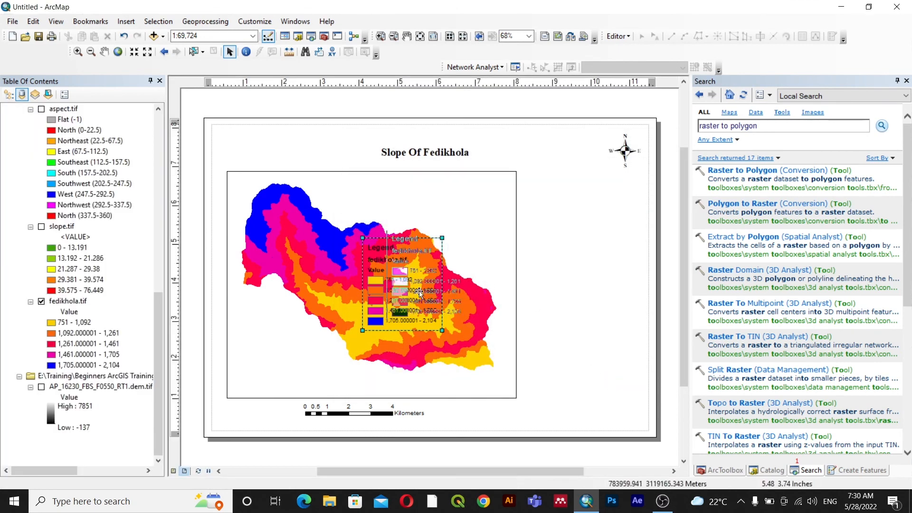
Step: Place the legend to the right of the data frame, below the north arrow, and enlarge it slightly
{"action": "left_click_drag", "start_coordinate": [420, 292], "coordinate": [548, 208]}
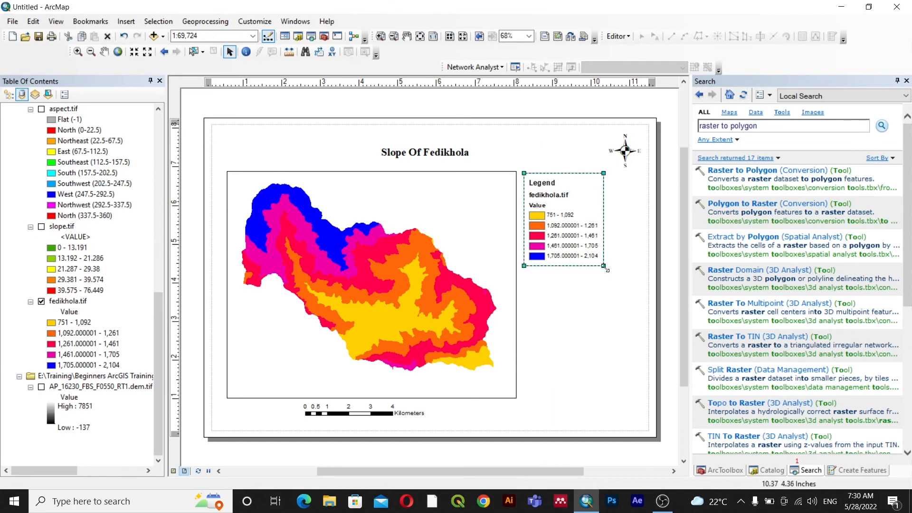
{"action": "left_click_drag", "start_coordinate": [604, 267], "coordinate": [623, 287]}
{"action": "left_click", "coordinate": [540, 159]}
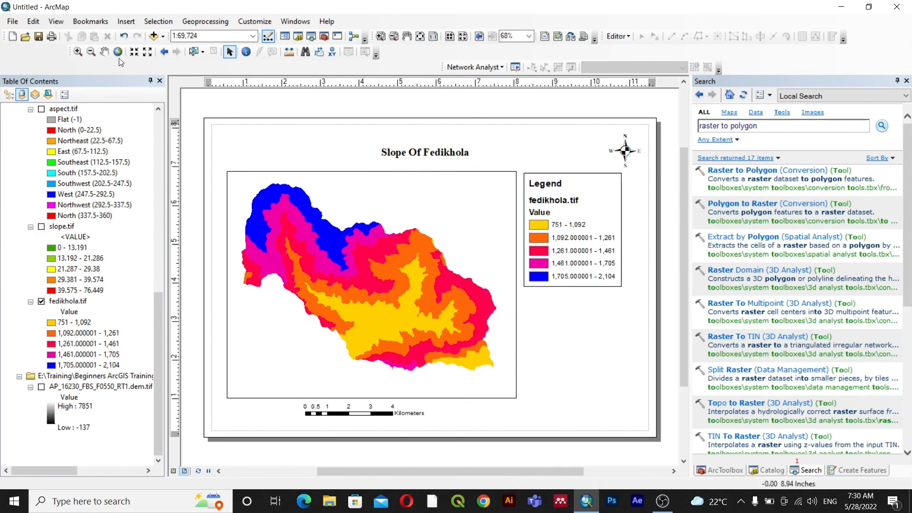
Step: Insert the coordinate system as dynamic text and place it directly below the legend
{"action": "left_click", "coordinate": [134, 23]}
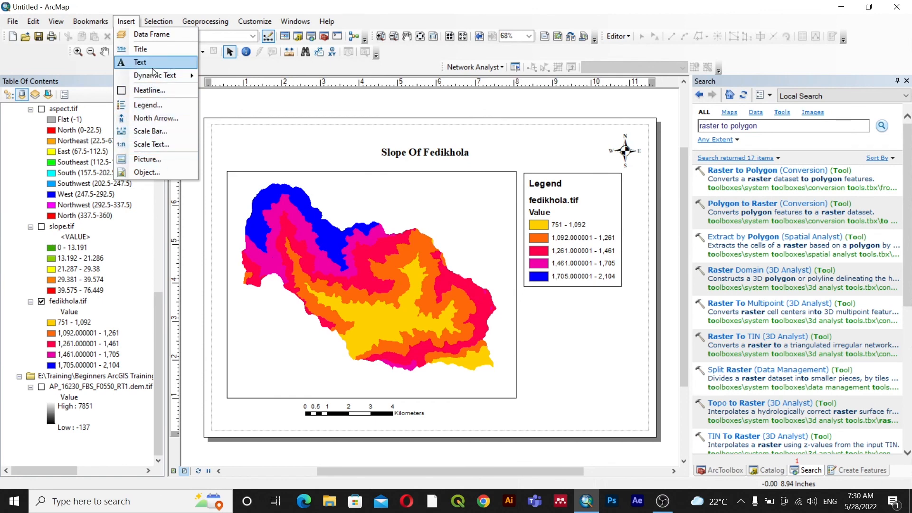
{"action": "mouse_move", "coordinate": [167, 80]}
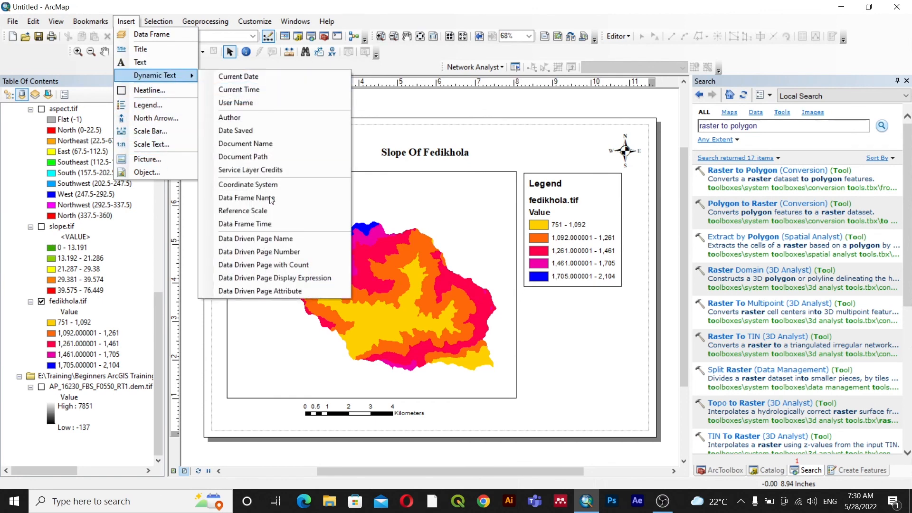
{"action": "left_click", "coordinate": [240, 186]}
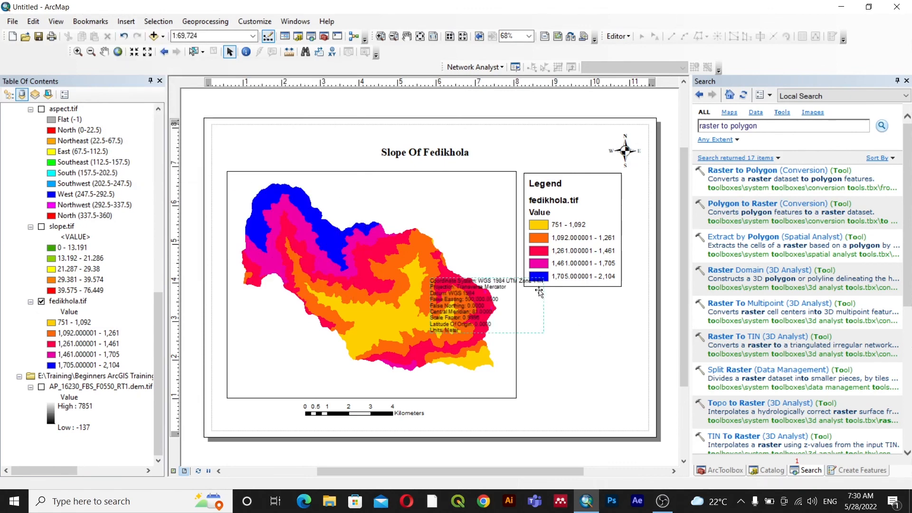
{"action": "left_click_drag", "start_coordinate": [447, 284], "coordinate": [540, 299]}
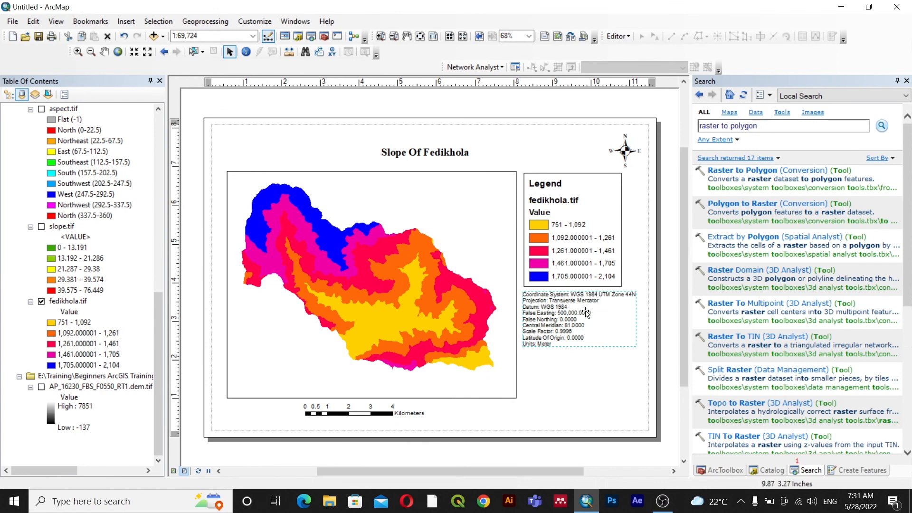
Step: Change the font of the coordinate system text below the legend to Times New Roman, size 10
{"action": "double_click", "coordinate": [544, 328]}
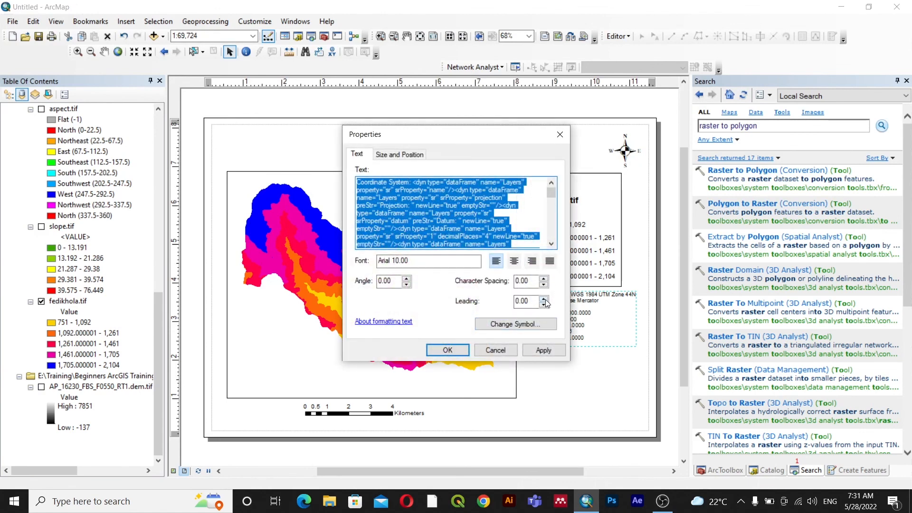
{"action": "left_click", "coordinate": [525, 325]}
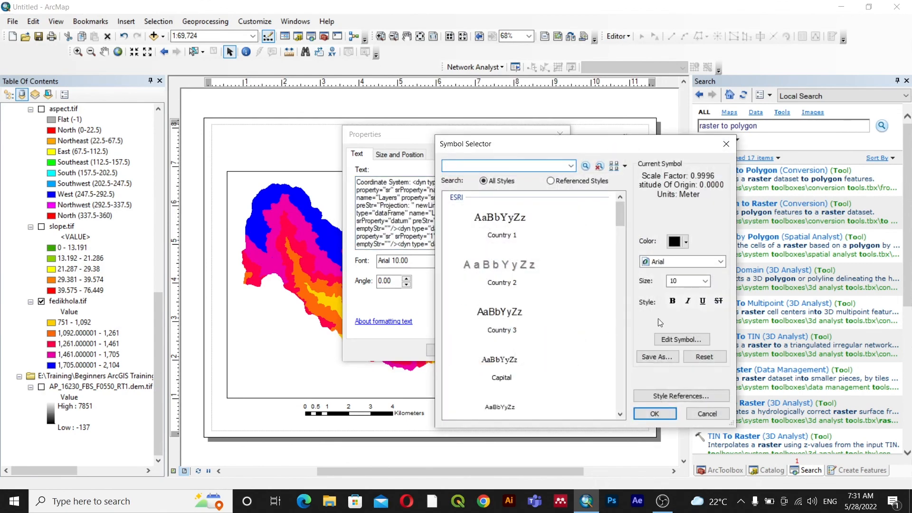
{"action": "left_click", "coordinate": [678, 339]}
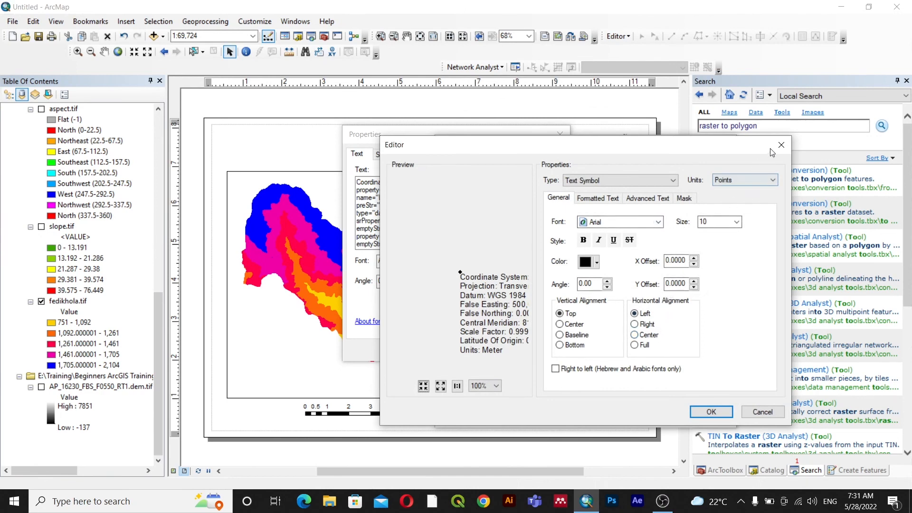
{"action": "left_click", "coordinate": [654, 224]}
{"action": "type", "text": "ti"}
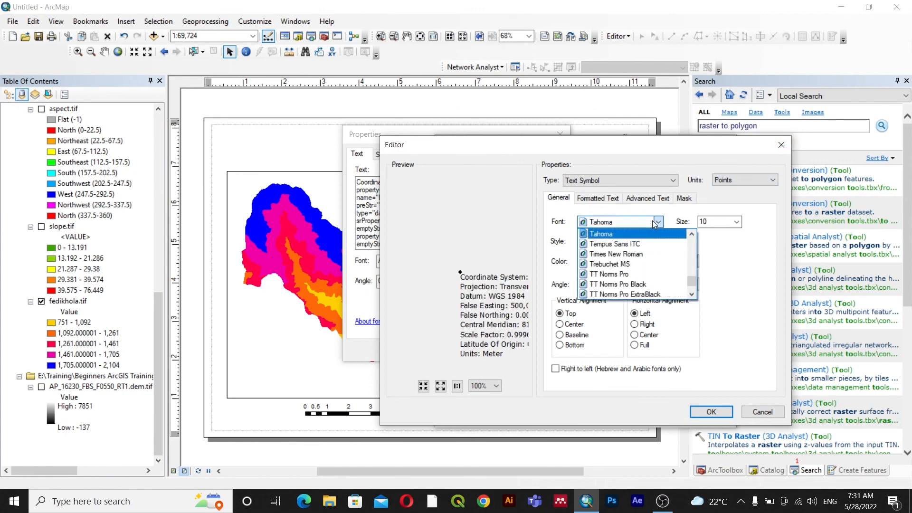
{"action": "left_click", "coordinate": [652, 221]}
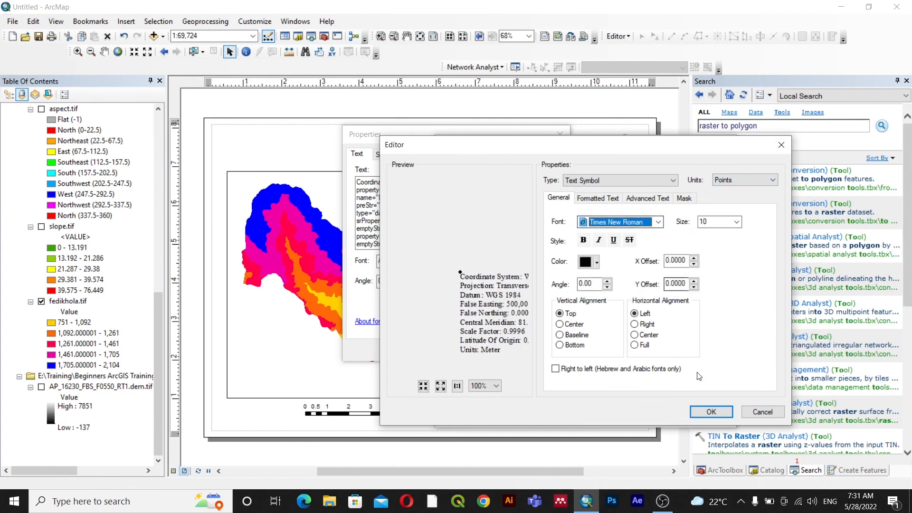
{"action": "left_click", "coordinate": [716, 411]}
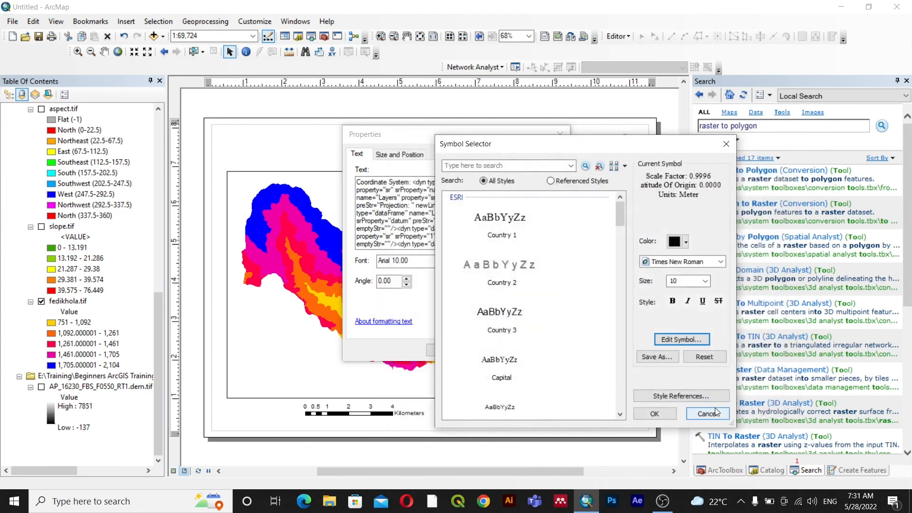
{"action": "left_click", "coordinate": [655, 414]}
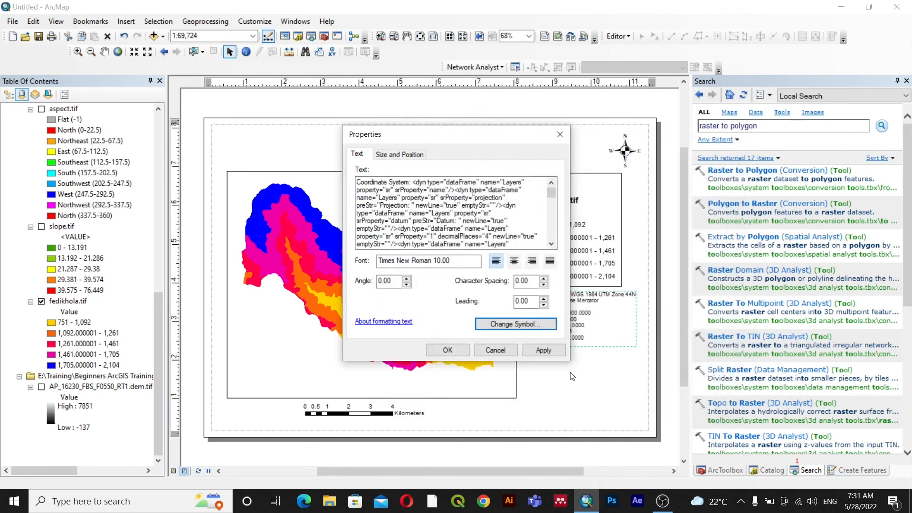
{"action": "left_click", "coordinate": [447, 351]}
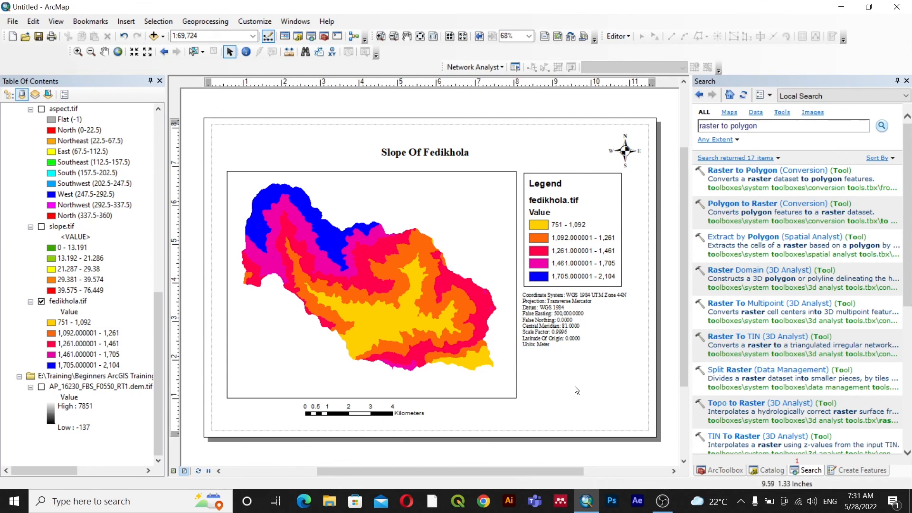
Step: Insert the text "Prepared By: GeoFox" and place it below the coordinate system text
{"action": "left_click", "coordinate": [120, 22]}
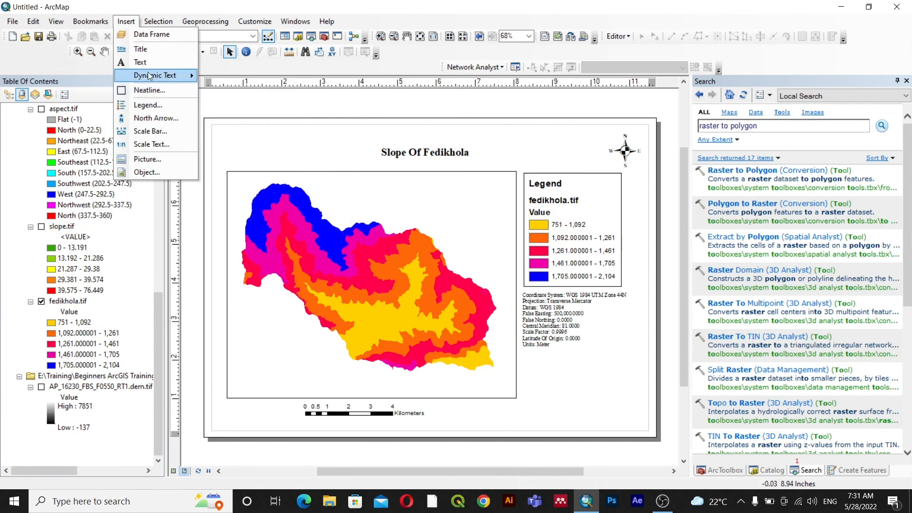
{"action": "left_click", "coordinate": [140, 63]}
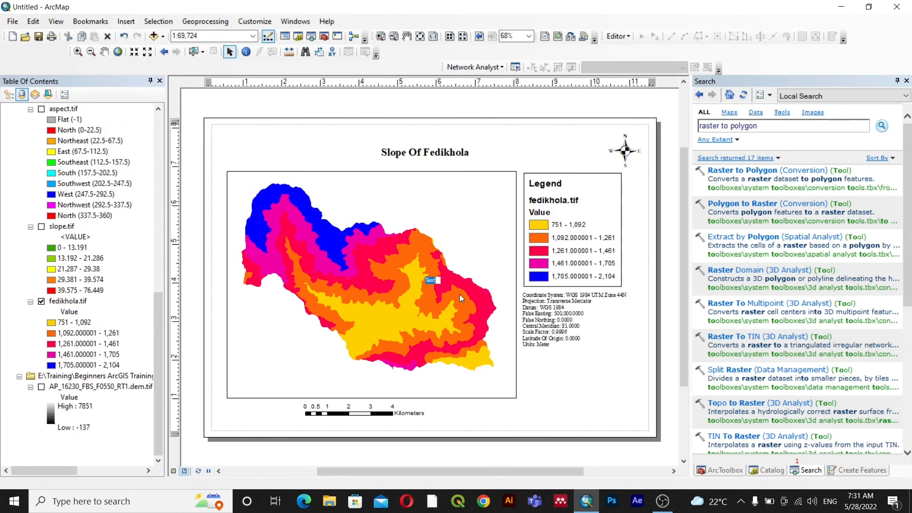
{"action": "type", "text": "F"}
{"action": "type", "text": "rep"}
{"action": "type", "text": "are"}
{"action": "key", "text": "Return"}
{"action": "left_click_drag", "start_coordinate": [440, 284], "coordinate": [556, 365]}
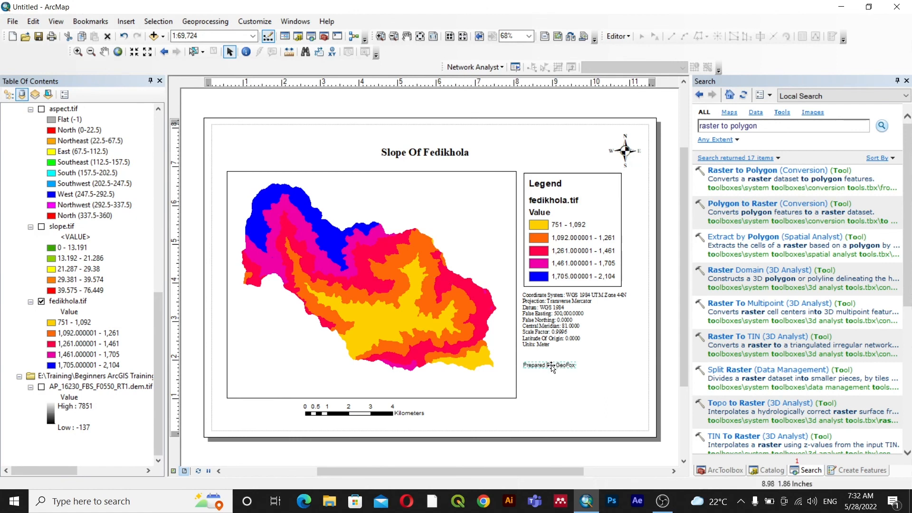
Step: Make the "Prepared By: GeoFox" text bold, keeping it in Arial, size 10
{"action": "double_click", "coordinate": [551, 366]}
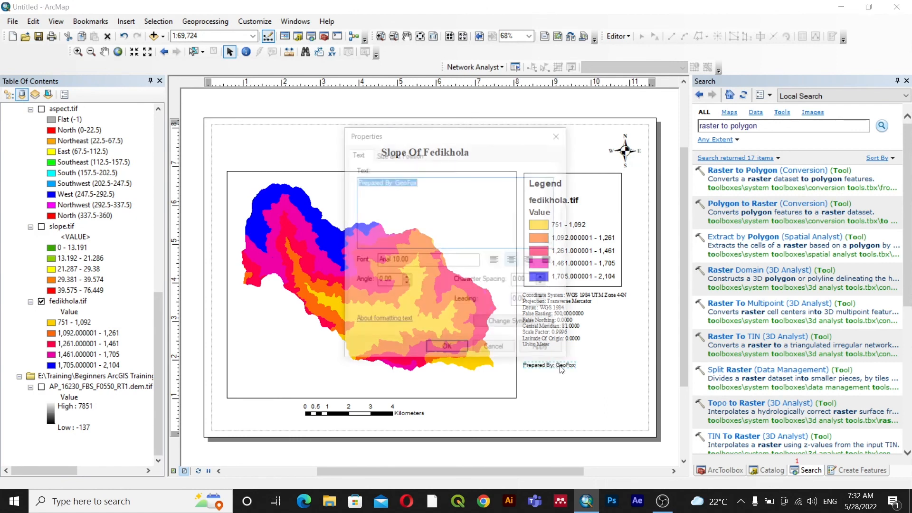
{"action": "left_click", "coordinate": [400, 185]}
{"action": "double_click", "coordinate": [400, 185]}
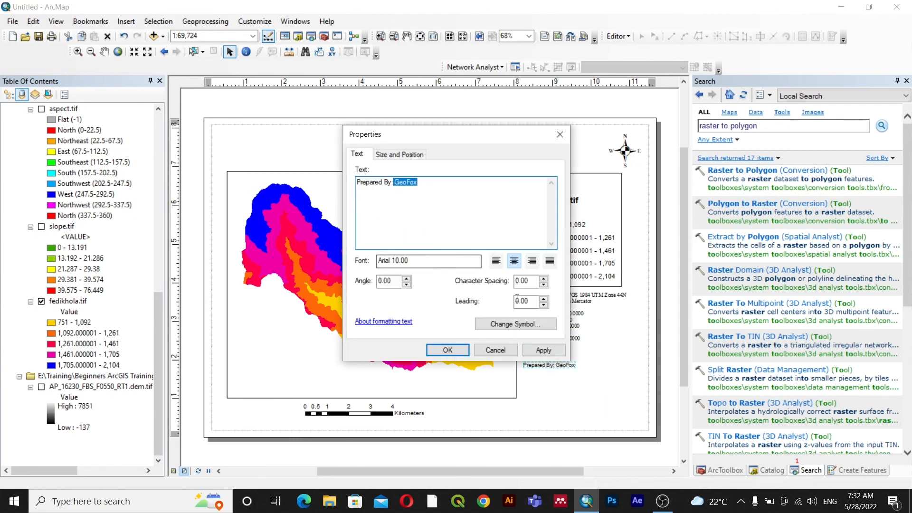
{"action": "left_click", "coordinate": [525, 323]}
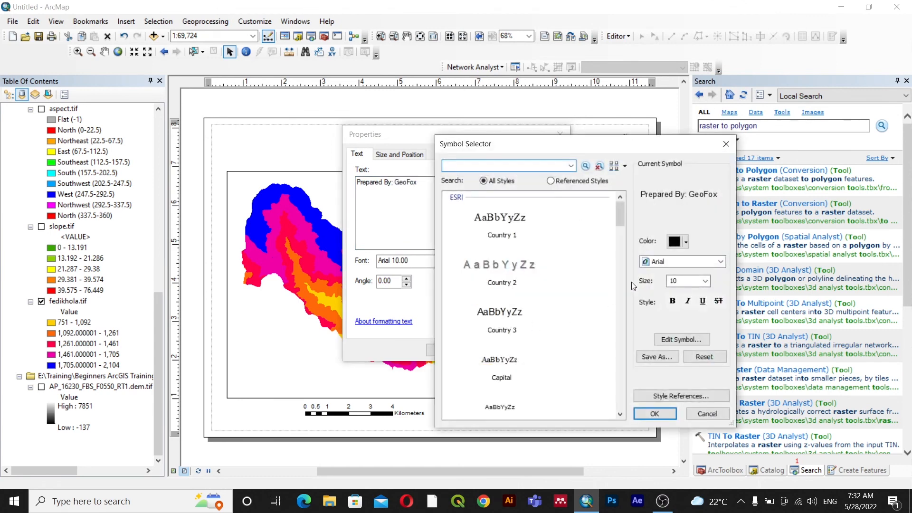
{"action": "left_click", "coordinate": [672, 301]}
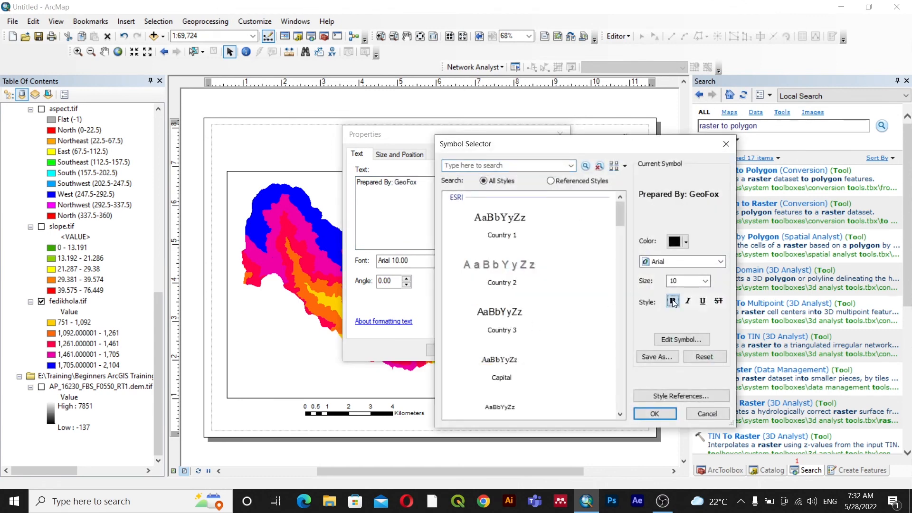
{"action": "left_click", "coordinate": [656, 414]}
{"action": "left_click", "coordinate": [543, 350]}
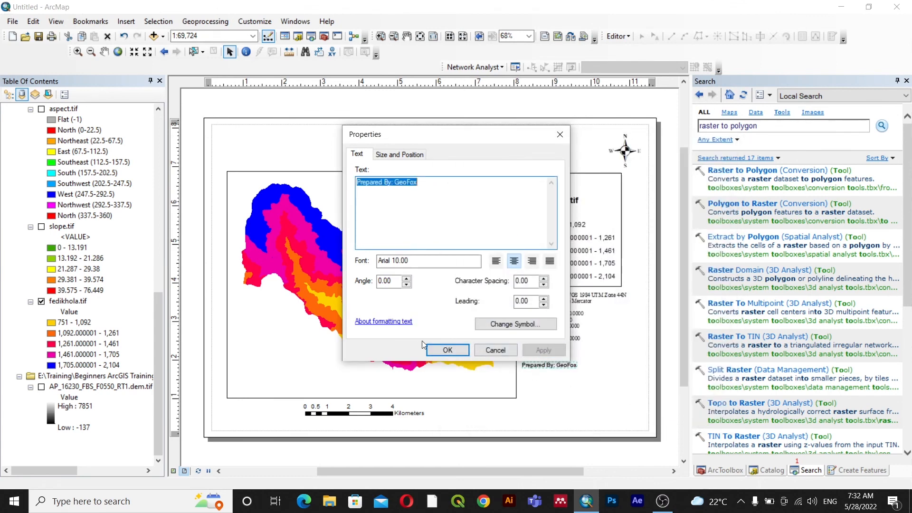
{"action": "left_click", "coordinate": [433, 352]}
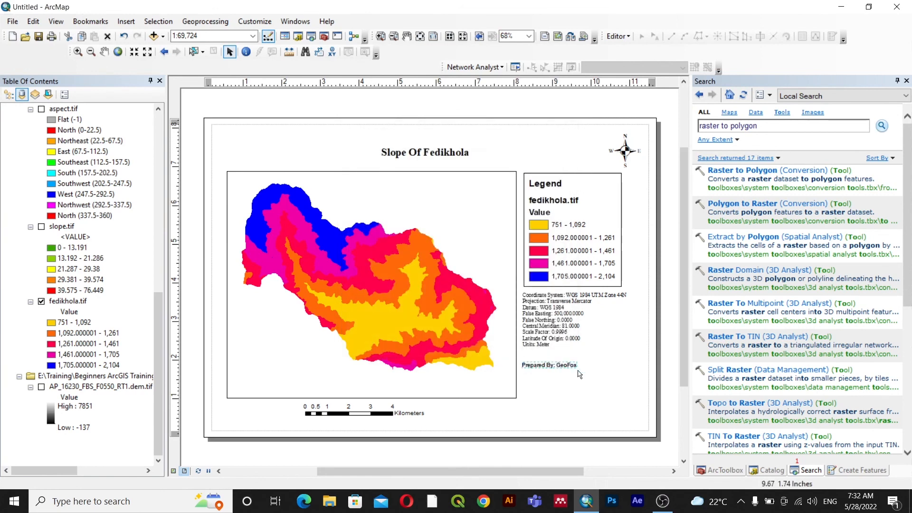
{"action": "left_click", "coordinate": [612, 331]}
Step: Start a new graticule with labels for the data frame, placing parallels and meridians every 1 minute 30 seconds
{"action": "left_click", "coordinate": [270, 209]}
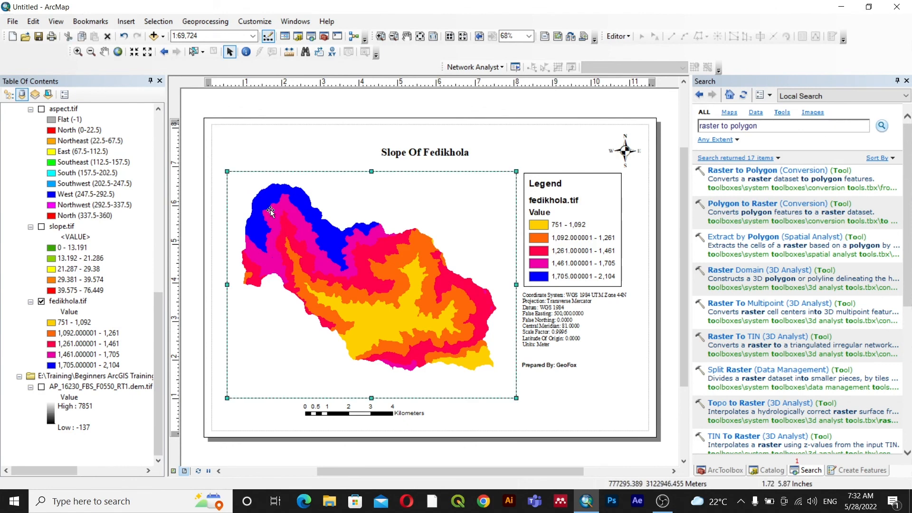
{"action": "right_click", "coordinate": [270, 210]}
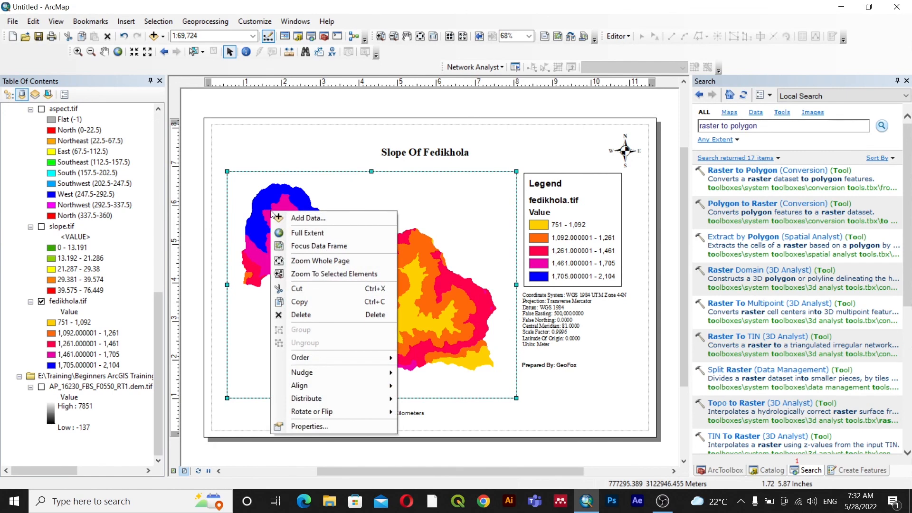
{"action": "left_click", "coordinate": [323, 428]}
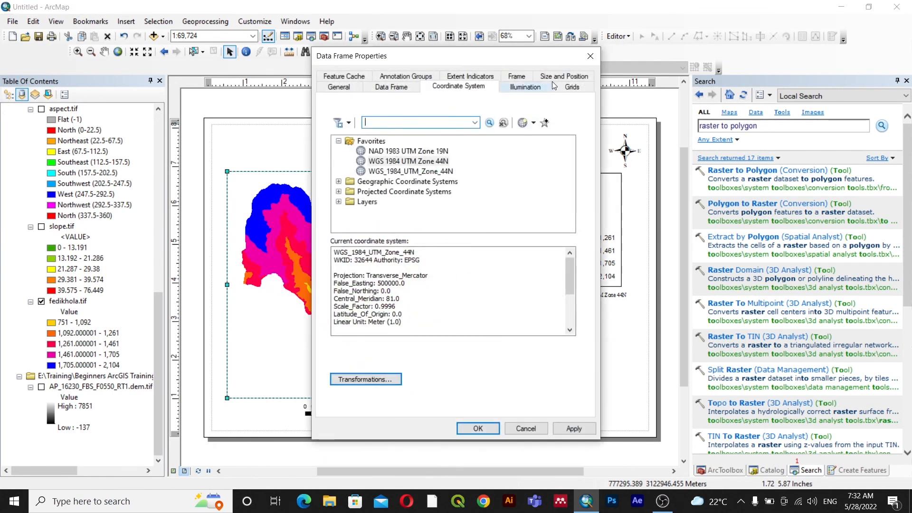
{"action": "left_click", "coordinate": [571, 86]}
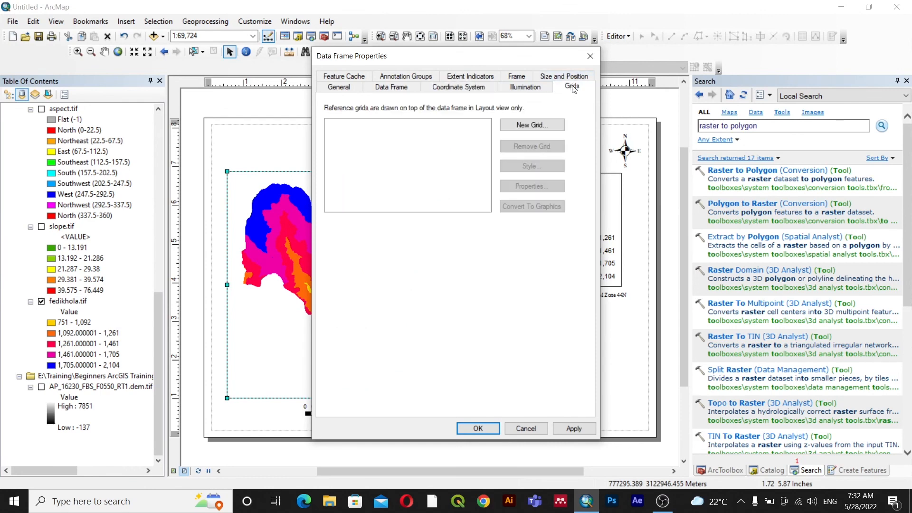
{"action": "left_click", "coordinate": [524, 126]}
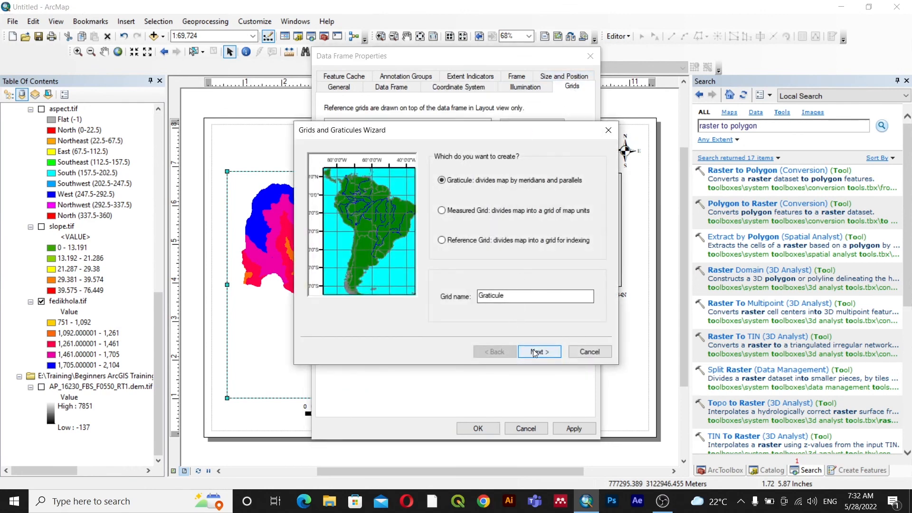
{"action": "left_click", "coordinate": [535, 352]}
{"action": "left_click", "coordinate": [542, 270]}
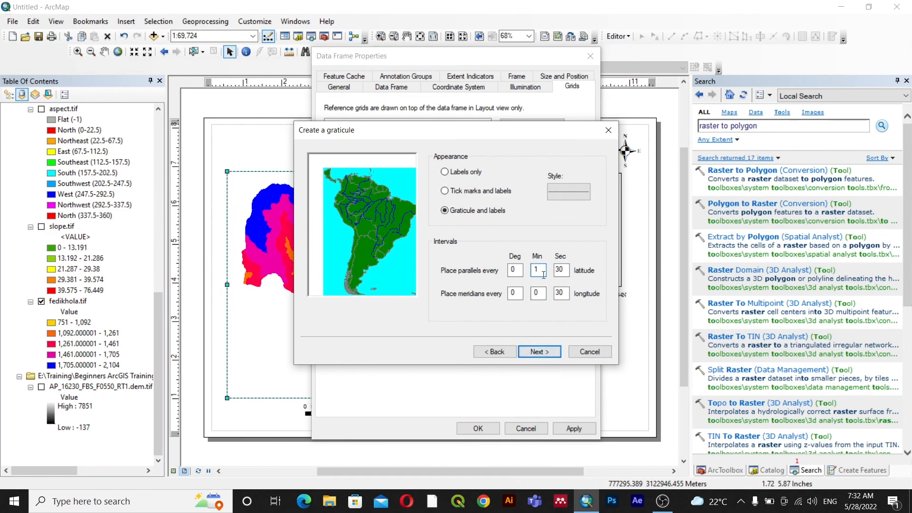
{"action": "double_click", "coordinate": [541, 293]}
{"action": "type", "text": "1"}
Step: Finish the graticule with default axes and labels, a simple border and fixed-grid storage, and apply it to the data frame
{"action": "left_click", "coordinate": [548, 352]}
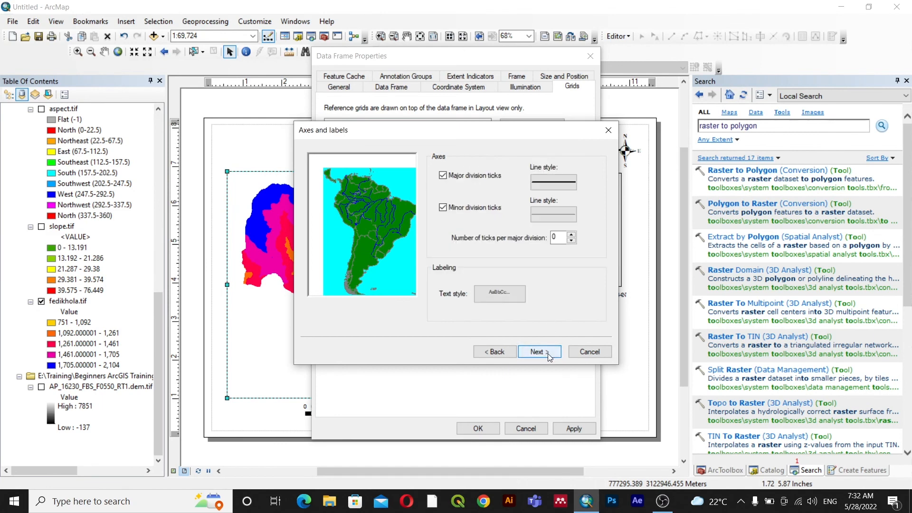
{"action": "left_click", "coordinate": [549, 353]}
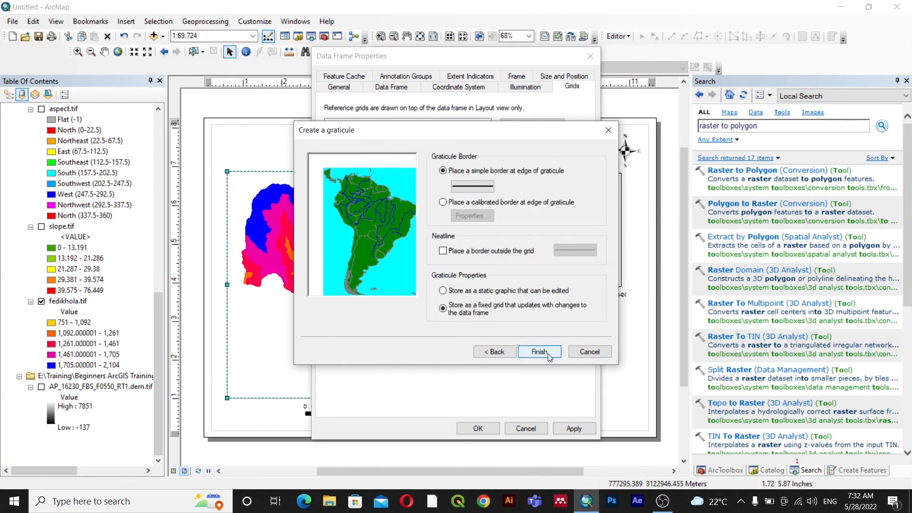
{"action": "left_click", "coordinate": [548, 352]}
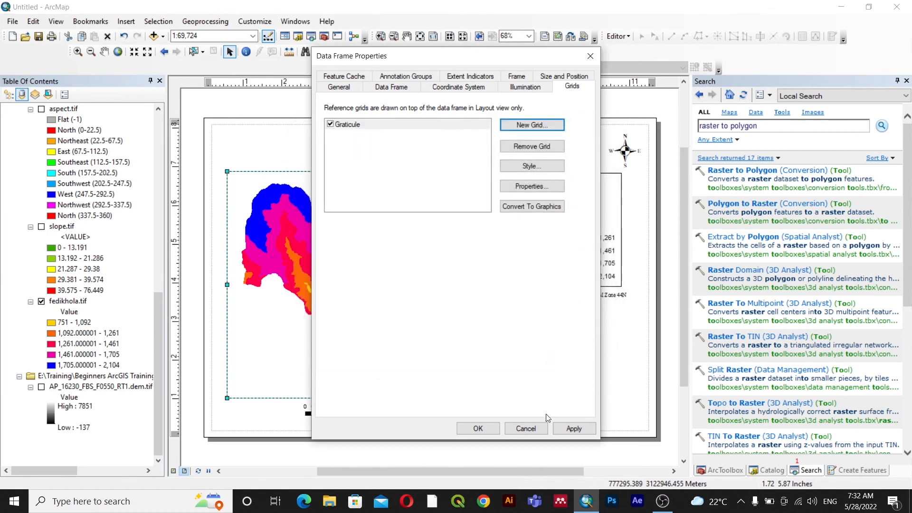
{"action": "left_click", "coordinate": [566, 428]}
{"action": "left_click", "coordinate": [372, 283]}
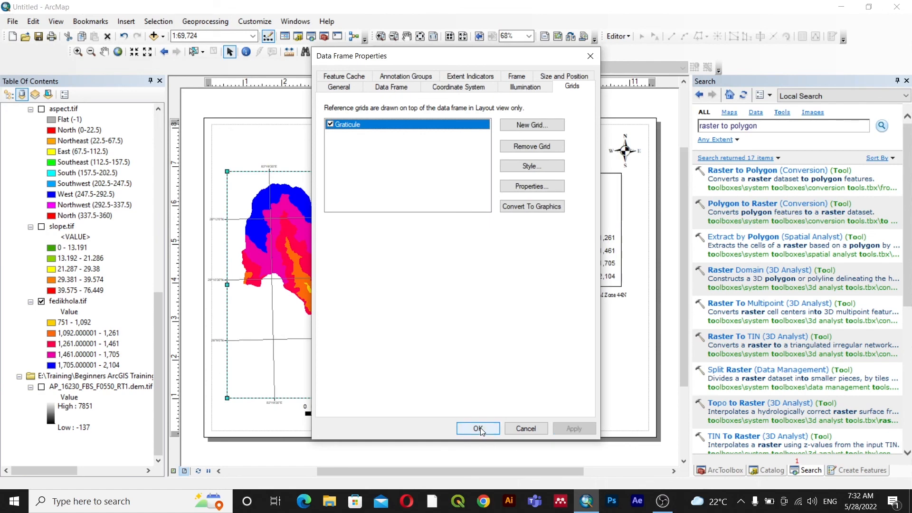
Step: Orient the graticule's top and left labels vertically and apply the change to the data frame
{"action": "left_click_drag", "start_coordinate": [400, 64], "coordinate": [676, 116]}
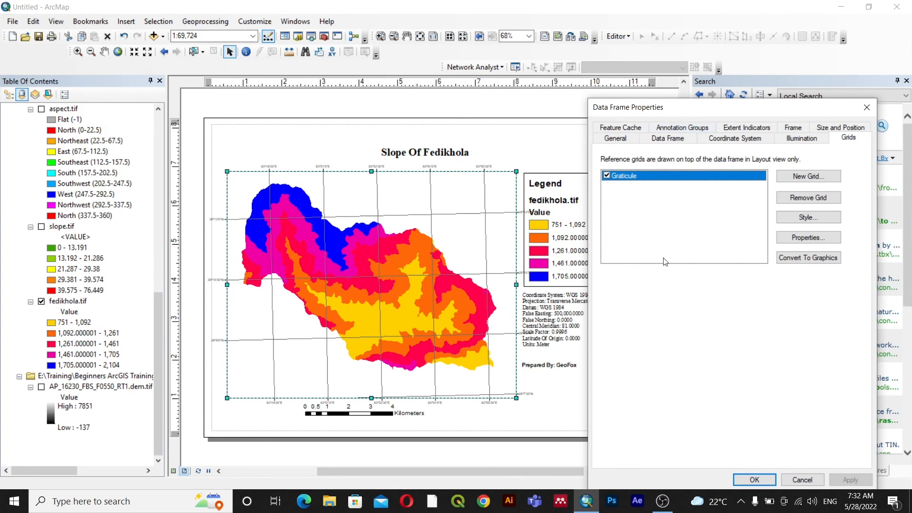
{"action": "left_click_drag", "start_coordinate": [694, 111], "coordinate": [640, 52]}
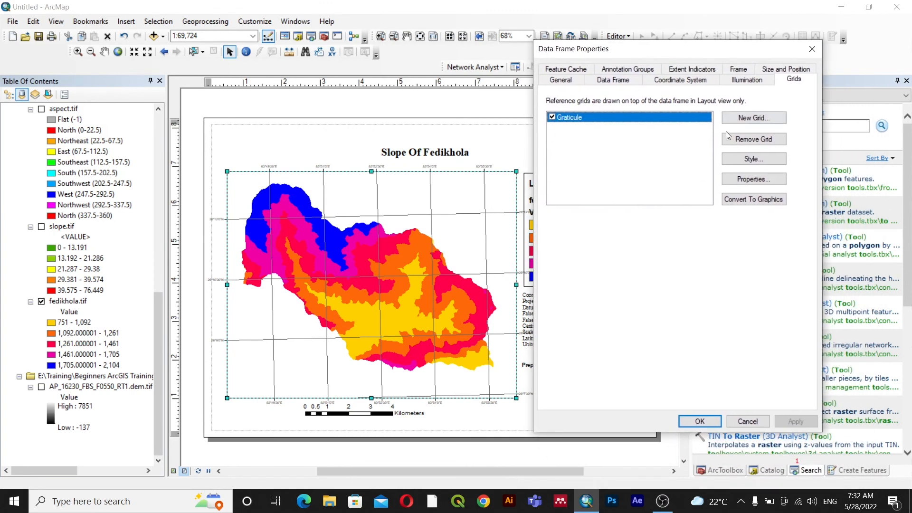
{"action": "left_click", "coordinate": [749, 160]}
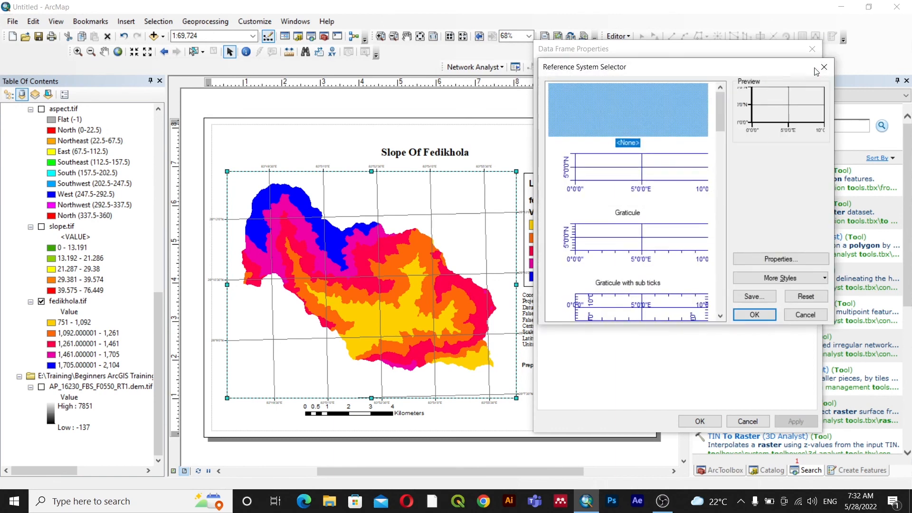
{"action": "left_click", "coordinate": [824, 68]}
{"action": "left_click", "coordinate": [756, 178]}
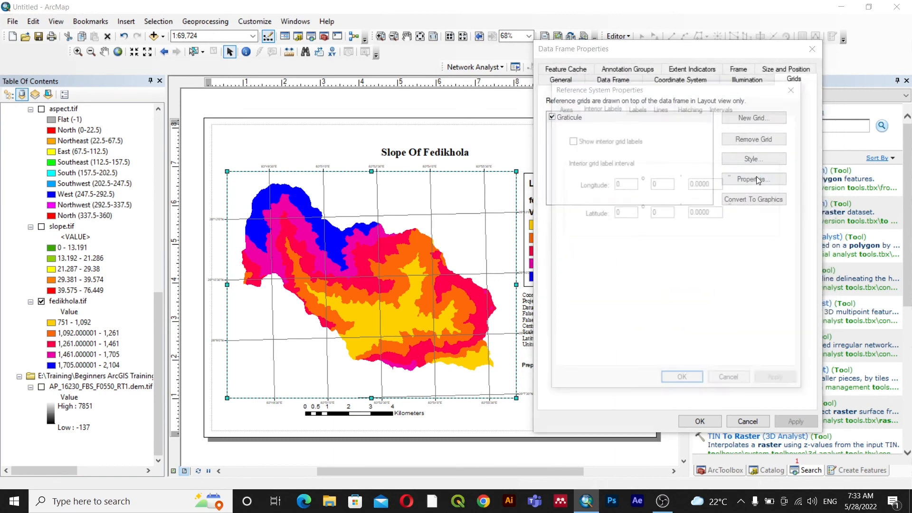
{"action": "left_click", "coordinate": [644, 111]}
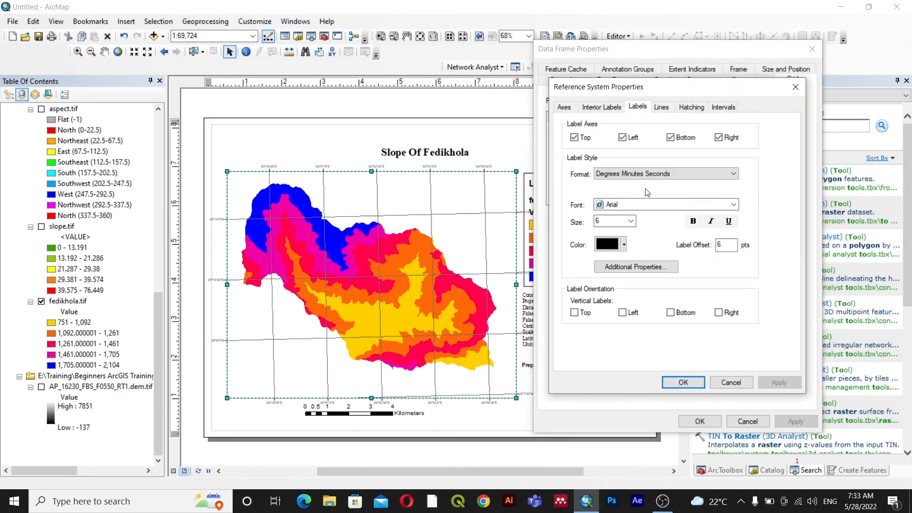
{"action": "left_click", "coordinate": [575, 314]}
{"action": "left_click", "coordinate": [683, 382]}
{"action": "left_click", "coordinate": [797, 422]}
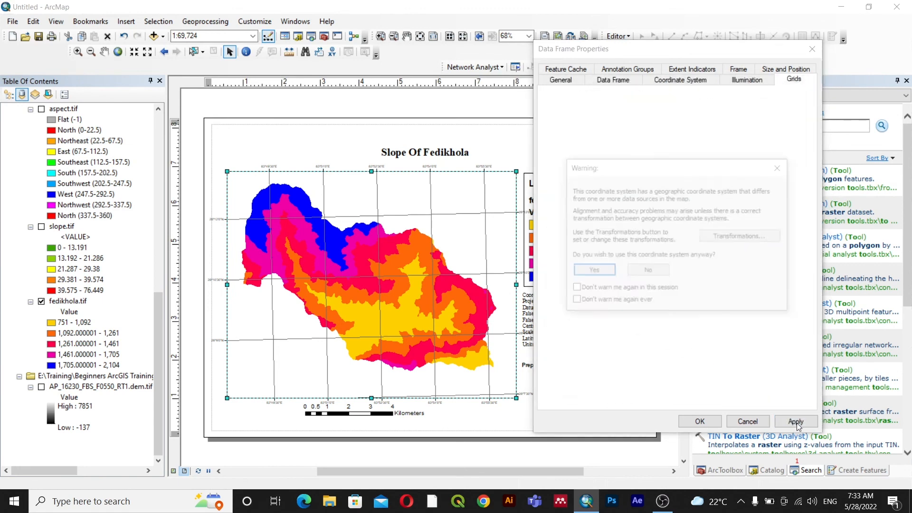
{"action": "left_click", "coordinate": [593, 270]}
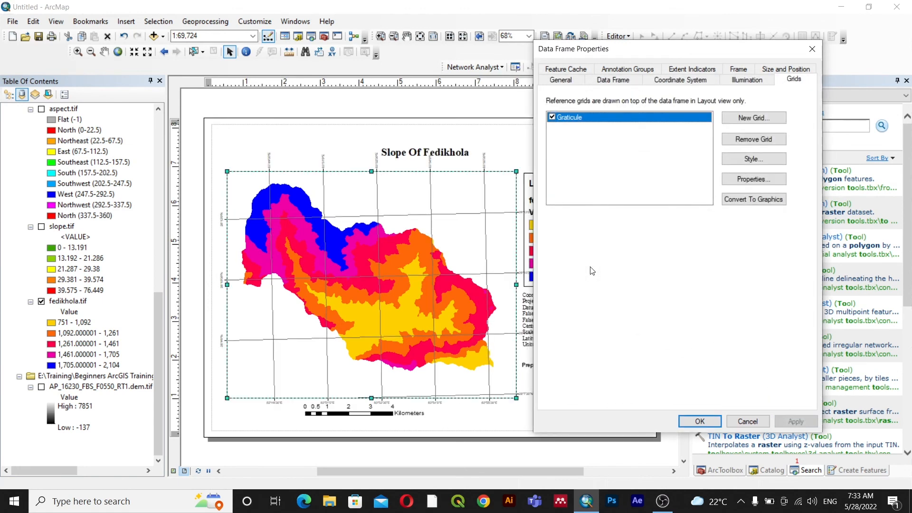
{"action": "left_click", "coordinate": [756, 159]}
{"action": "left_click", "coordinate": [823, 68]}
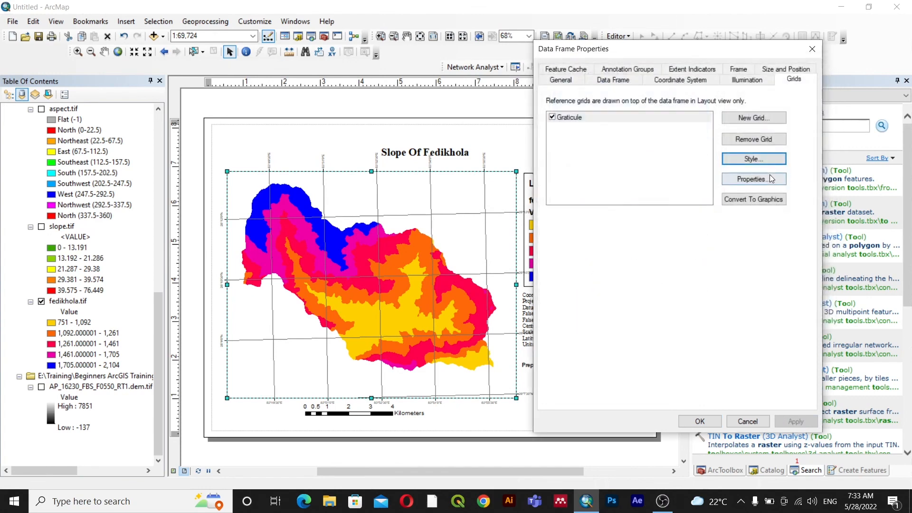
Step: Orient the graticule's top and bottom labels vertically with the left labels horizontal, and apply the change to the data frame
{"action": "left_click", "coordinate": [754, 178]}
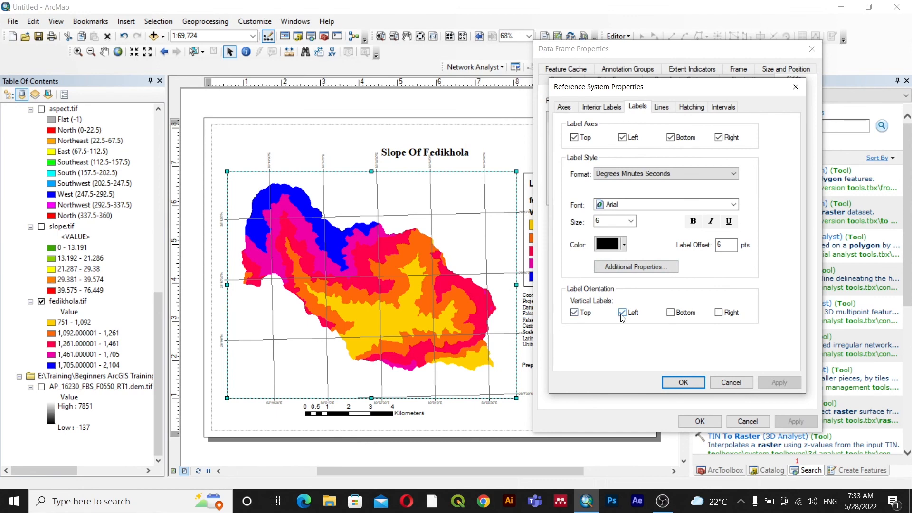
{"action": "left_click", "coordinate": [670, 312]}
{"action": "left_click", "coordinate": [683, 383]}
{"action": "left_click", "coordinate": [796, 422]}
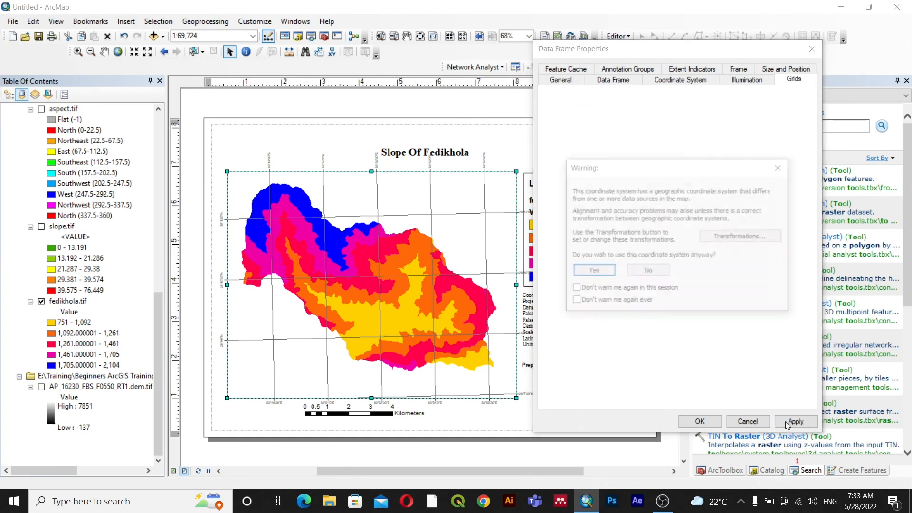
{"action": "left_click", "coordinate": [595, 272]}
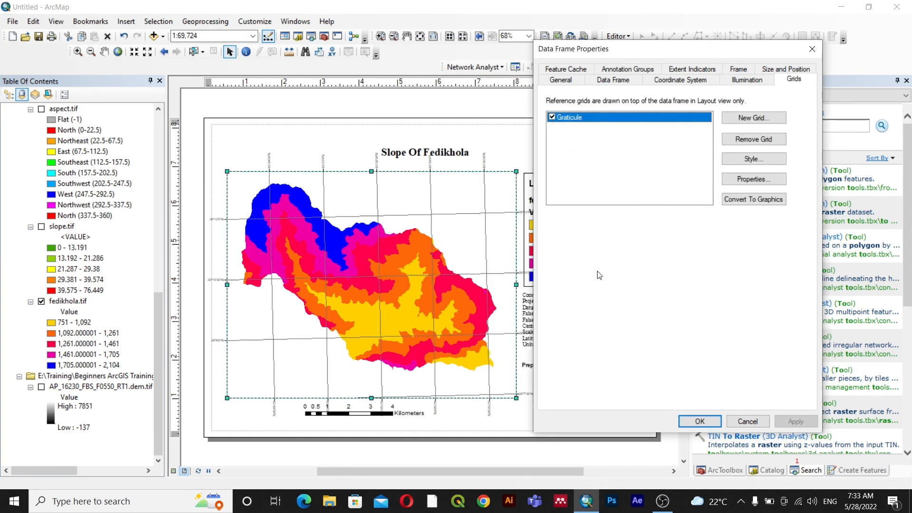
Step: Orient only the graticule's left and right labels vertically, leaving top and bottom horizontal, and apply the change to the data frame
{"action": "left_click", "coordinate": [768, 177]}
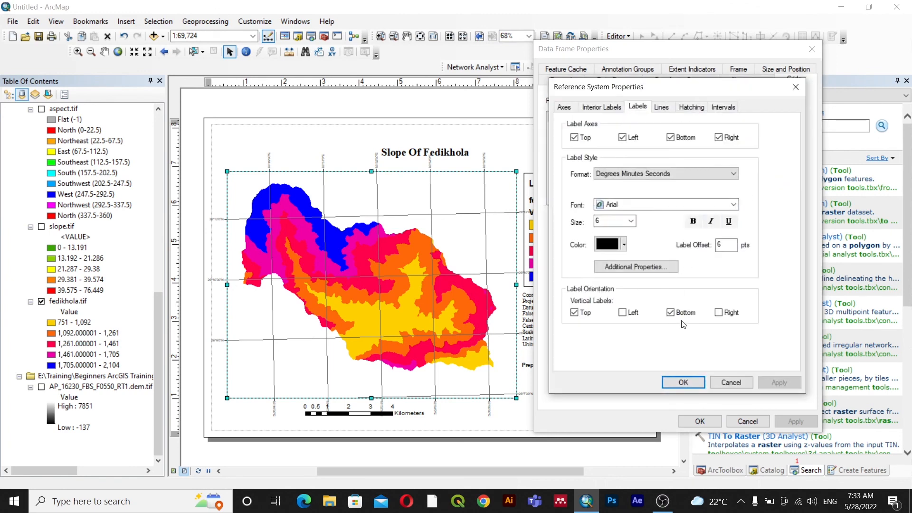
{"action": "left_click", "coordinate": [575, 312]}
{"action": "left_click", "coordinate": [622, 312]}
{"action": "left_click", "coordinate": [670, 313]}
{"action": "left_click", "coordinate": [718, 313]}
{"action": "left_click", "coordinate": [684, 383]}
{"action": "left_click", "coordinate": [795, 422]}
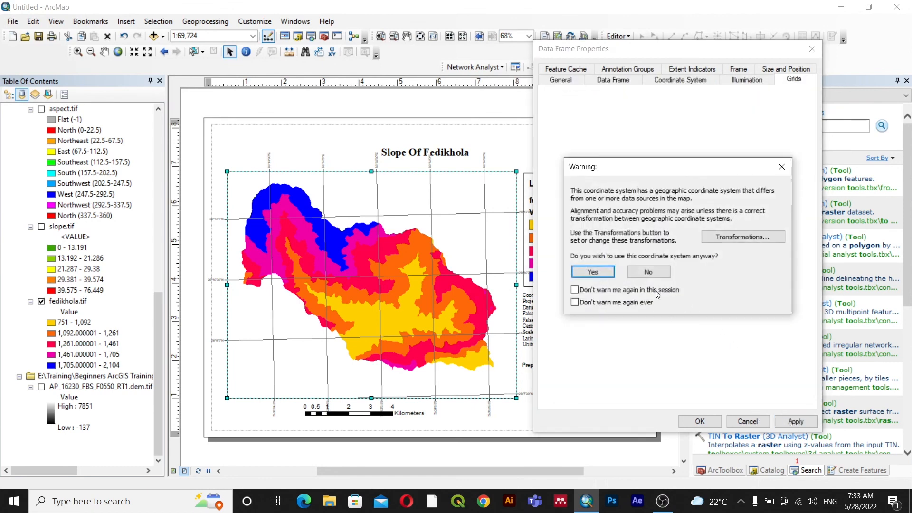
{"action": "left_click", "coordinate": [592, 272]}
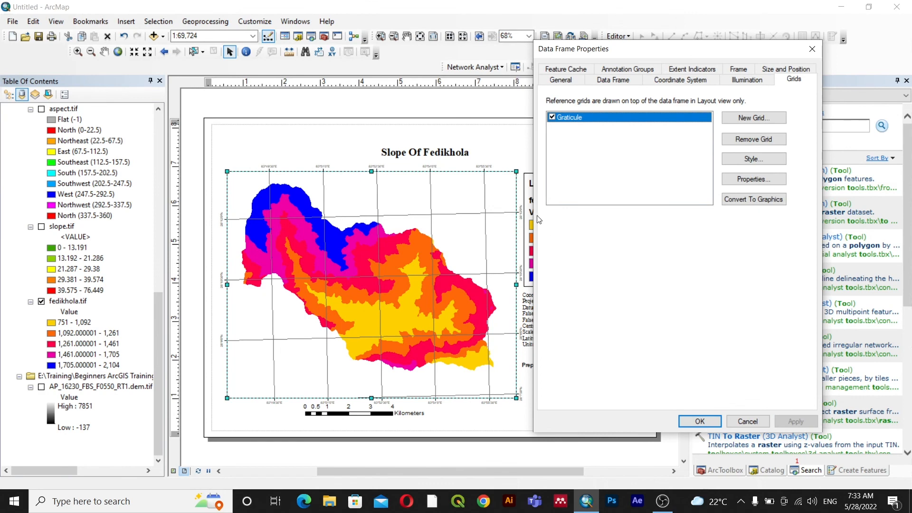
Step: Set the graticule label size to 9, apply it, and finish editing the data frame properties while keeping the current coordinate system
{"action": "left_click", "coordinate": [754, 179]}
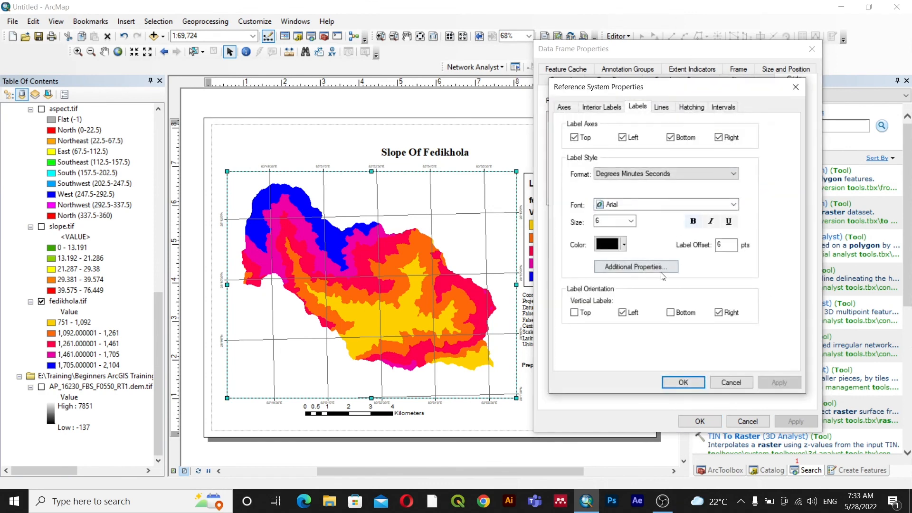
{"action": "left_click", "coordinate": [630, 221]}
{"action": "left_click", "coordinate": [605, 258]}
{"action": "left_click", "coordinate": [785, 384]}
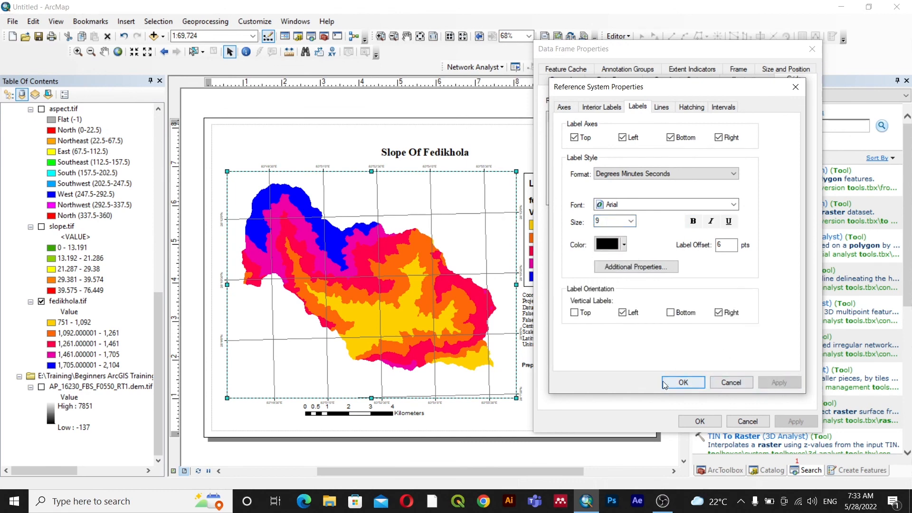
{"action": "left_click", "coordinate": [684, 383]}
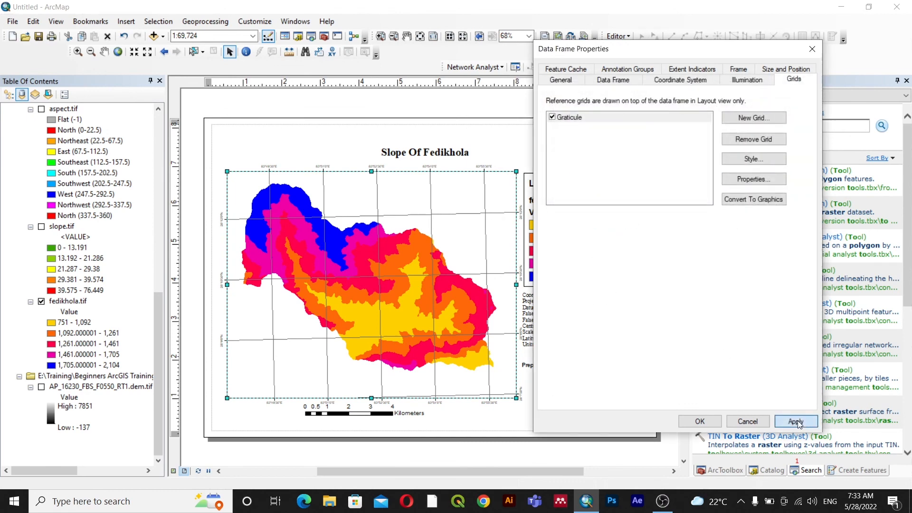
{"action": "left_click", "coordinate": [796, 421]}
{"action": "left_click", "coordinate": [587, 271]}
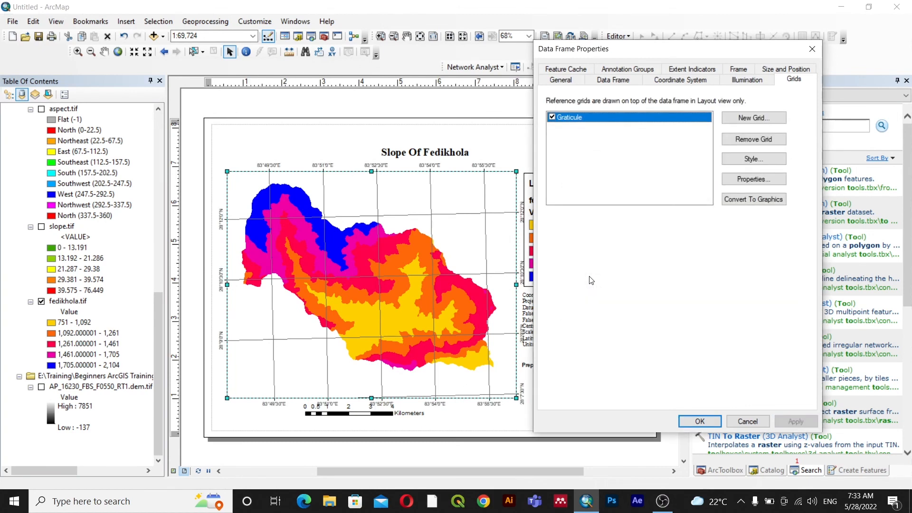
{"action": "left_click", "coordinate": [700, 421]}
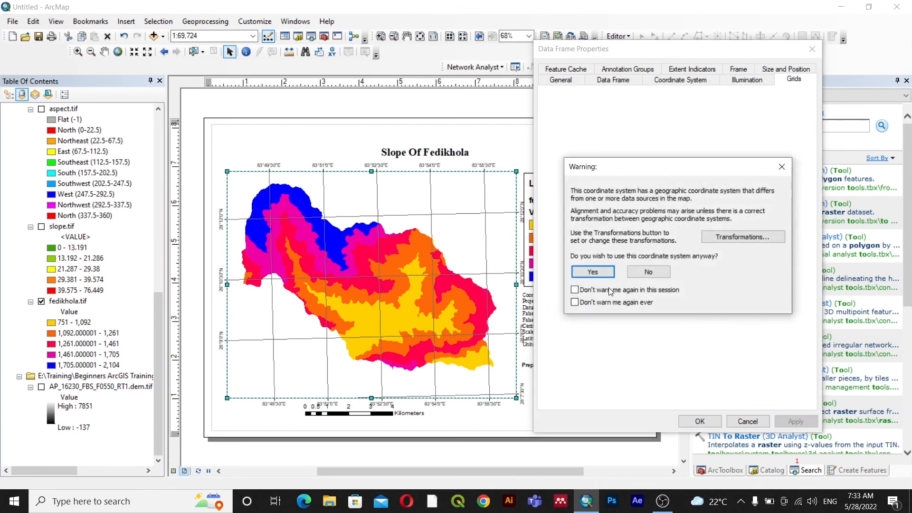
{"action": "left_click", "coordinate": [589, 271]}
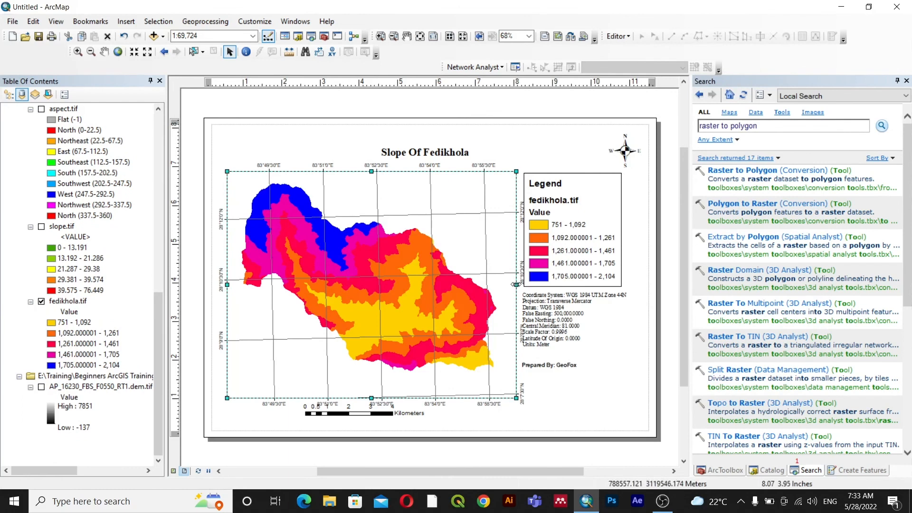
Step: Narrow the data frame slightly so its right-hand labels clear the legend, and move the scale bar below the bottom graticule labels
{"action": "left_click_drag", "start_coordinate": [519, 284], "coordinate": [509, 285]}
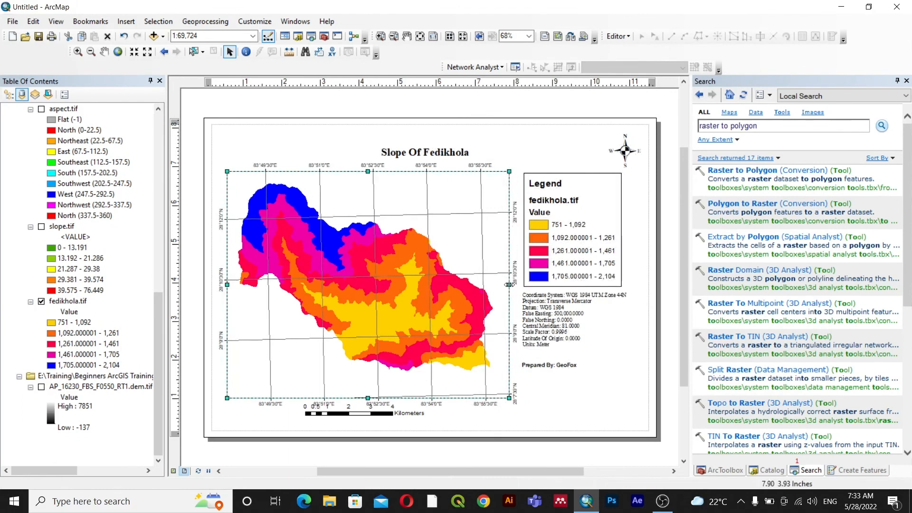
{"action": "left_click", "coordinate": [519, 140]}
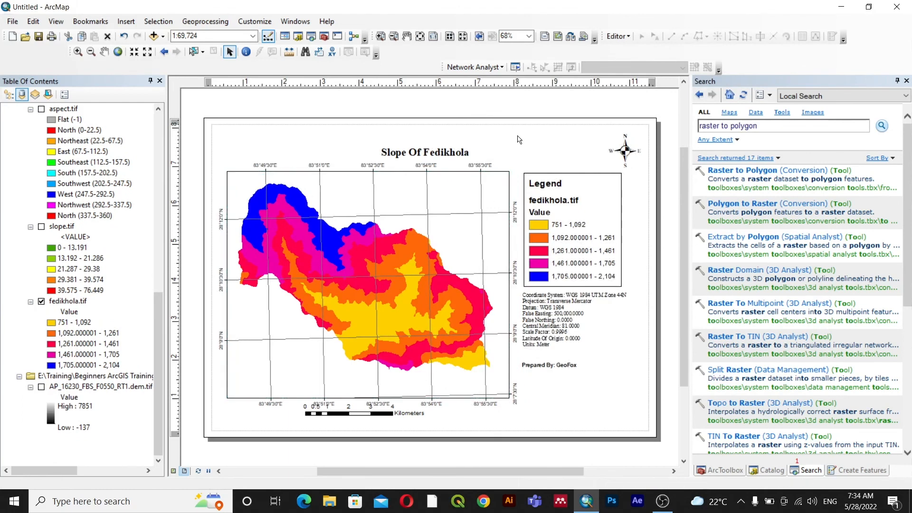
{"action": "left_click", "coordinate": [358, 416]}
{"action": "left_click_drag", "start_coordinate": [357, 415], "coordinate": [355, 422]}
{"action": "left_click", "coordinate": [558, 402]}
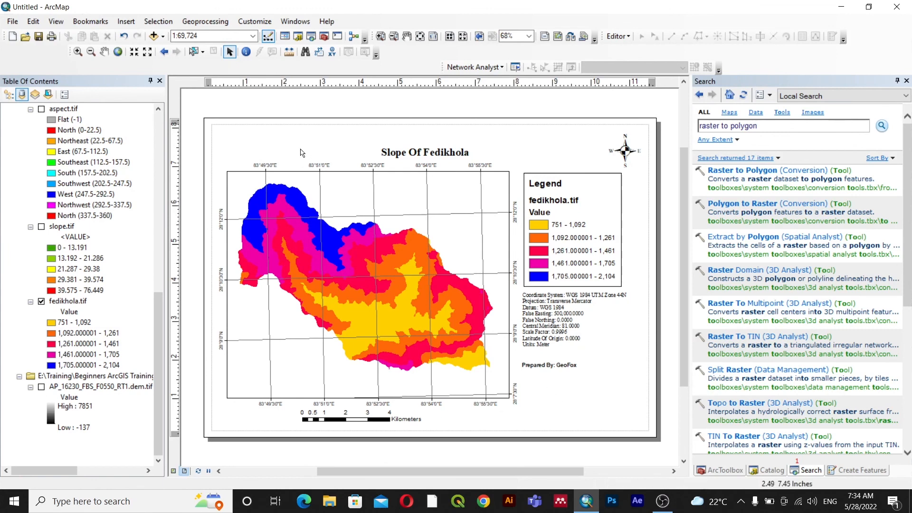
Step: Add a neatline around all elements with no background and a 10-point gap, and shift the map title slightly upward
{"action": "left_click", "coordinate": [126, 22]}
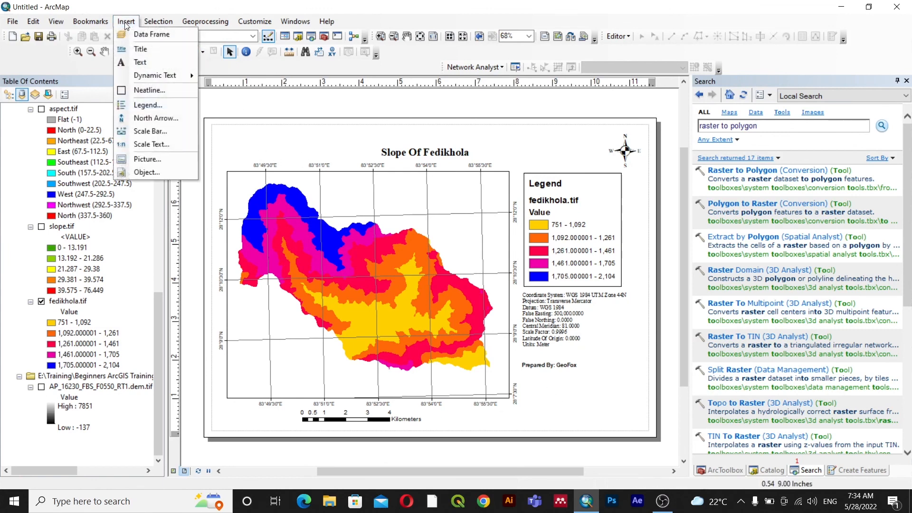
{"action": "left_click", "coordinate": [149, 91]}
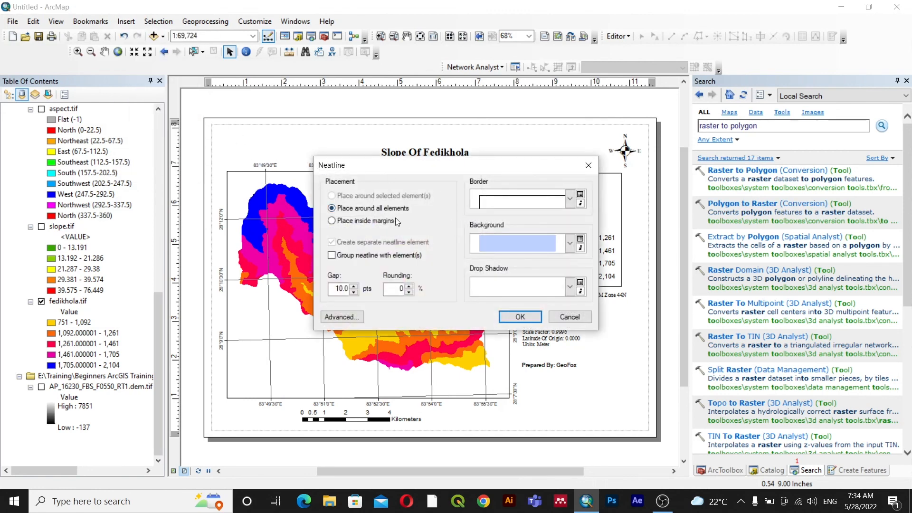
{"action": "left_click", "coordinate": [570, 244]}
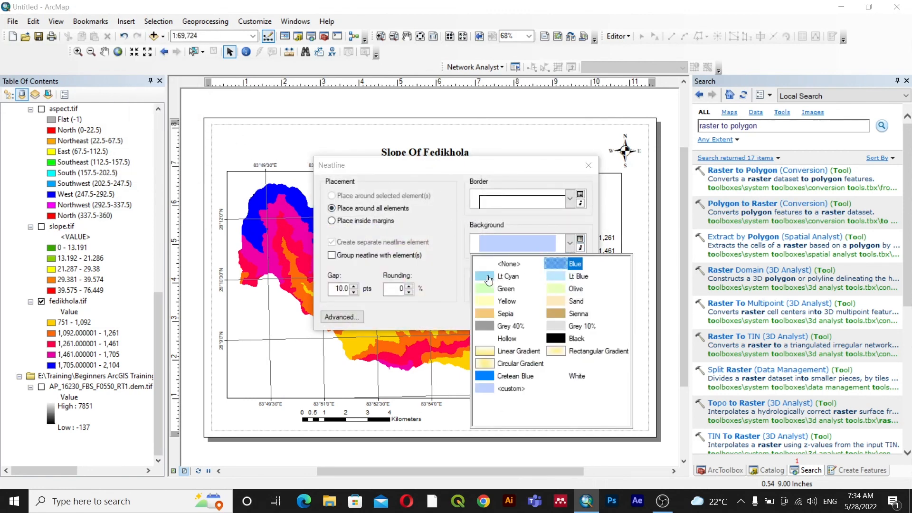
{"action": "left_click", "coordinate": [489, 265]}
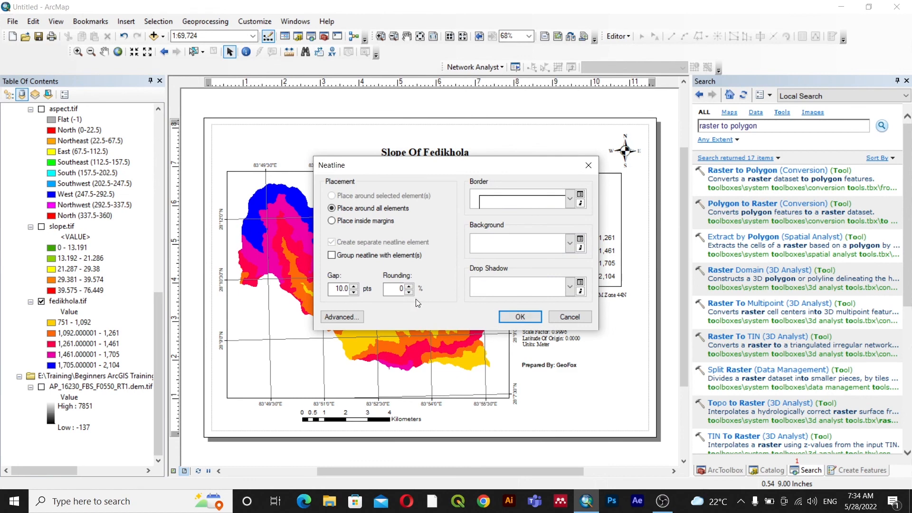
{"action": "left_click", "coordinate": [526, 318]}
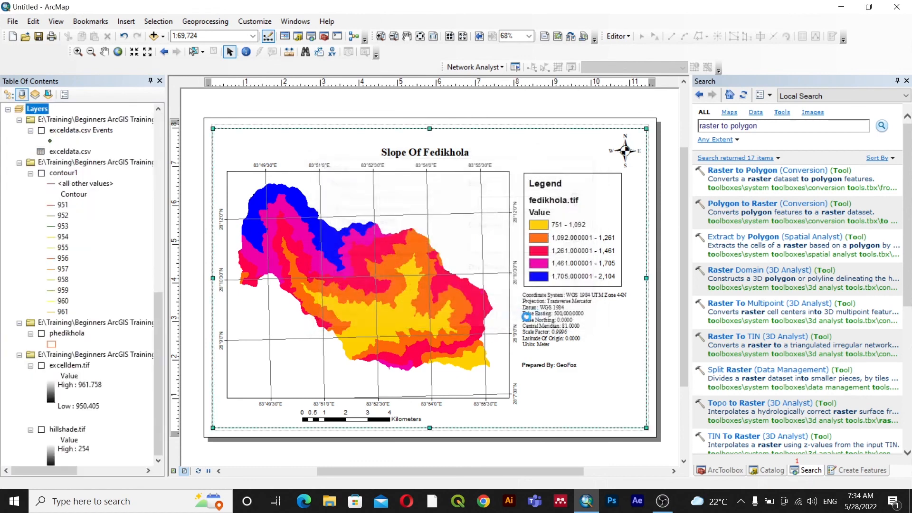
{"action": "left_click", "coordinate": [362, 112]}
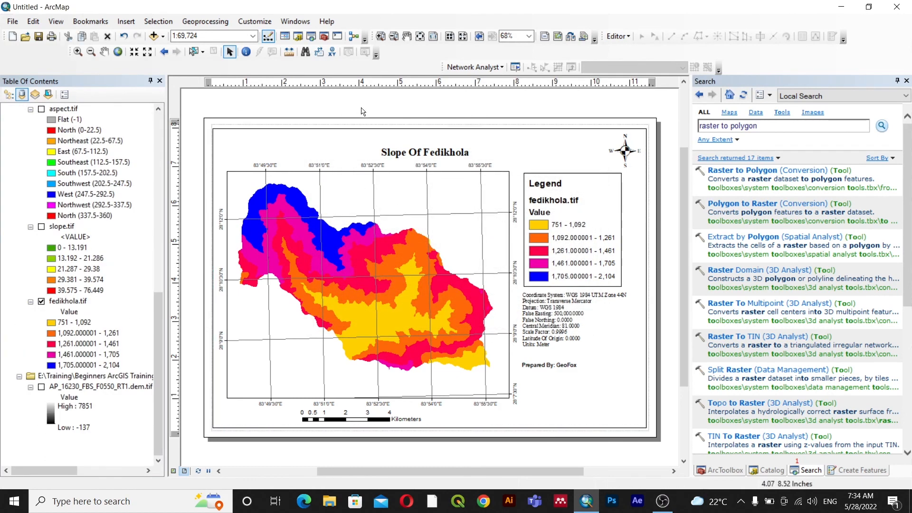
{"action": "left_click_drag", "start_coordinate": [418, 153], "coordinate": [411, 137]}
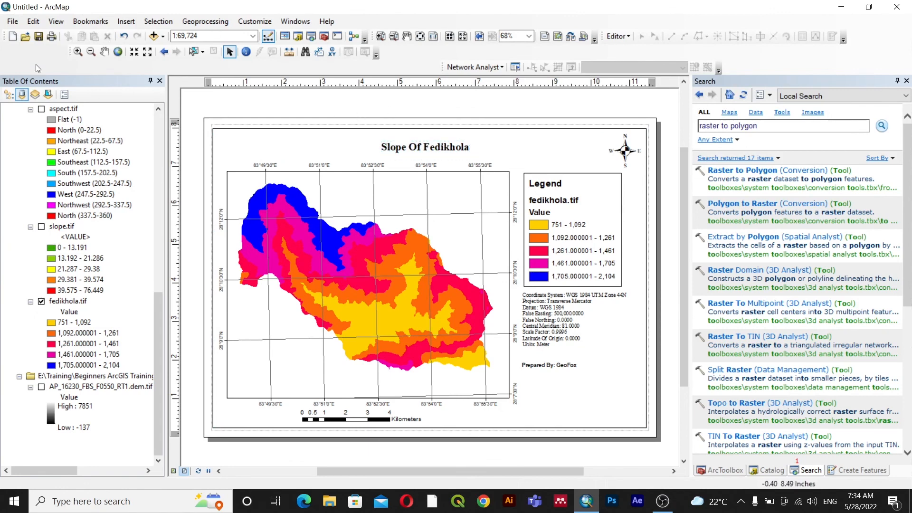
Step: Start exporting the map and choose Training_Output in the Beginners ArcGIS Training data on the E: drive as the destination
{"action": "left_click", "coordinate": [12, 22]}
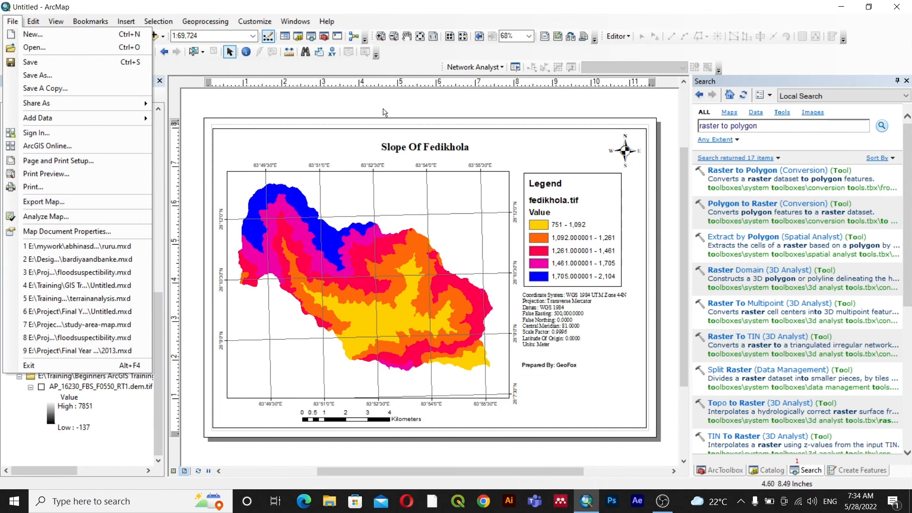
{"action": "left_click", "coordinate": [13, 22]}
{"action": "left_click", "coordinate": [13, 23]}
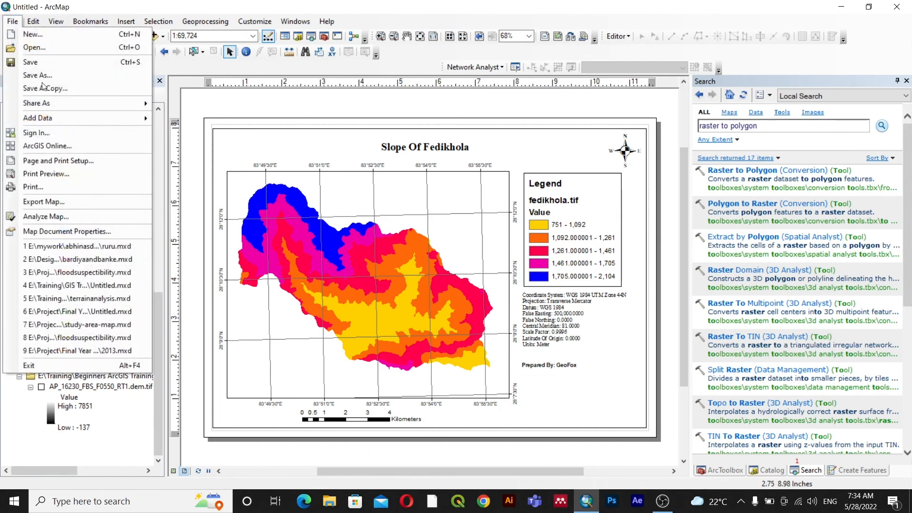
{"action": "left_click", "coordinate": [71, 203]}
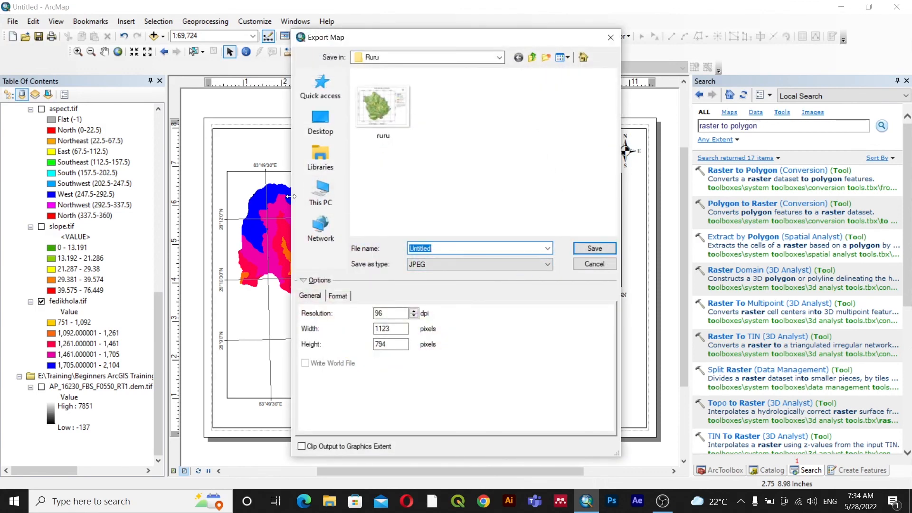
{"action": "left_click", "coordinate": [321, 199]}
{"action": "scroll", "coordinate": [401, 221], "scroll_direction": "down", "scroll_amount": 2}
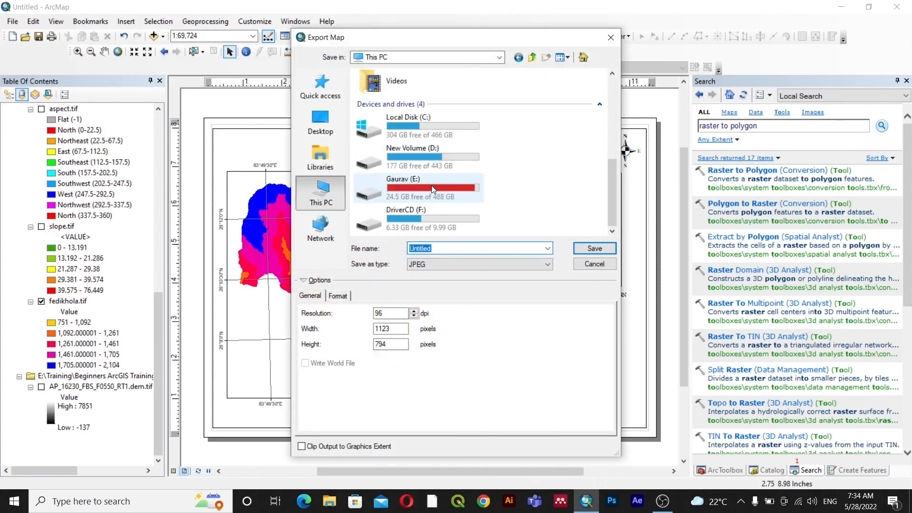
{"action": "double_click", "coordinate": [403, 196]}
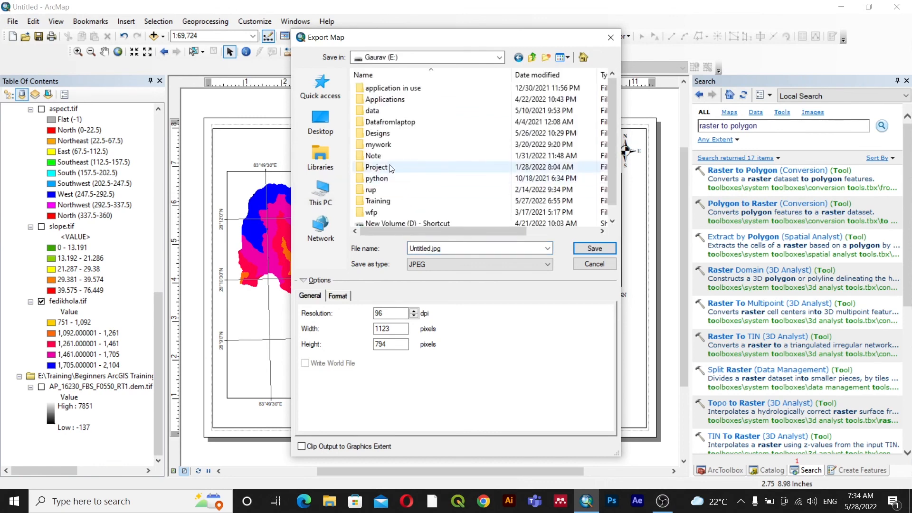
{"action": "double_click", "coordinate": [383, 201]}
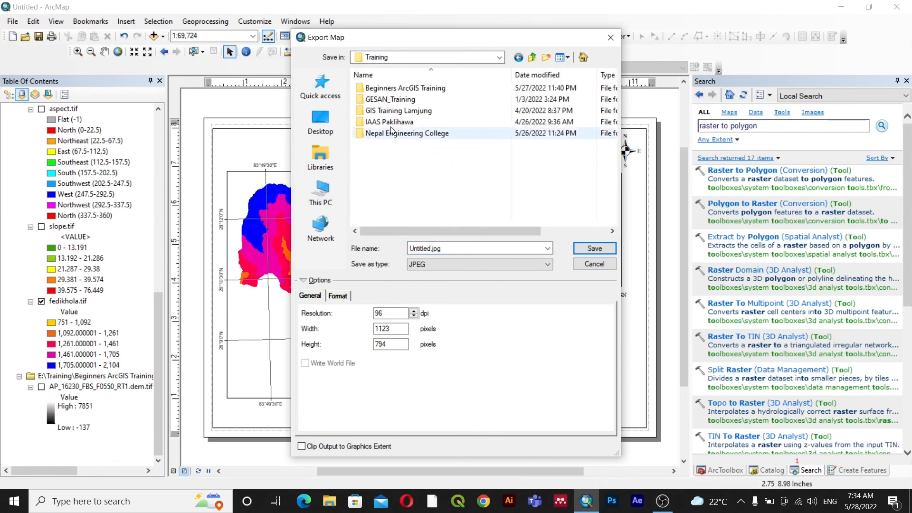
{"action": "double_click", "coordinate": [392, 88]}
{"action": "double_click", "coordinate": [393, 91]}
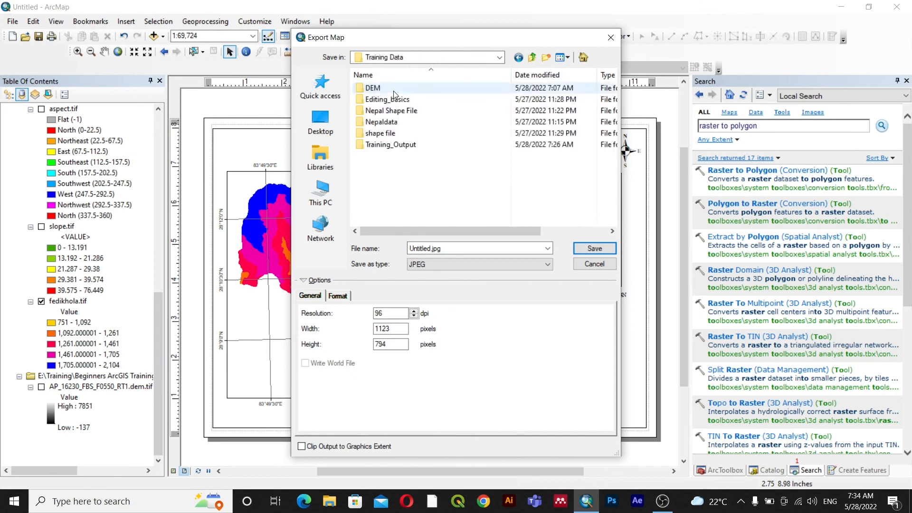
{"action": "double_click", "coordinate": [398, 145]}
Step: Name the export fedikholaelevation and save it as a JPEG at 96 dpi
{"action": "left_click", "coordinate": [450, 247]}
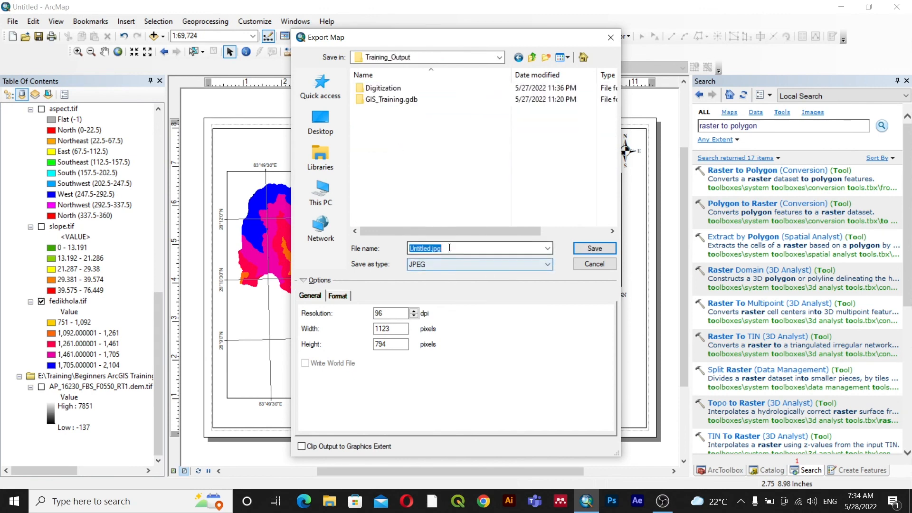
{"action": "type", "text": "fe"}
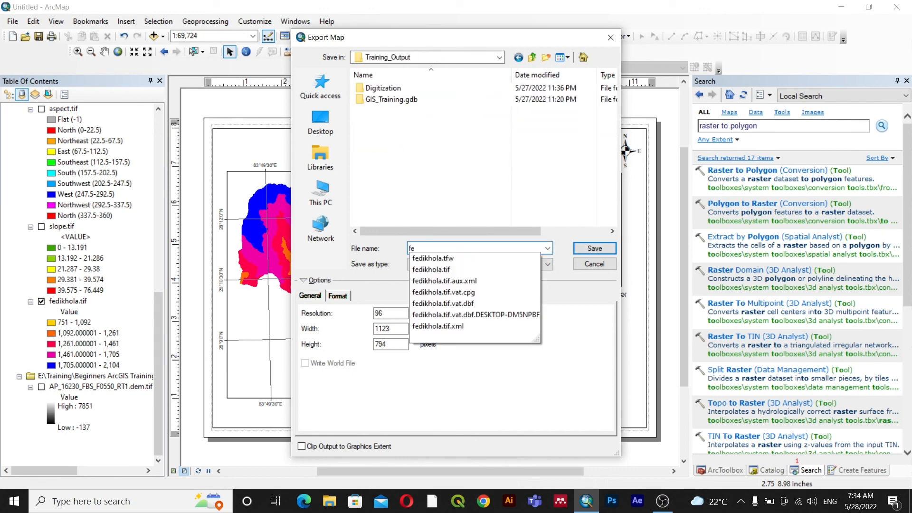
{"action": "type", "text": "dikholaslope"}
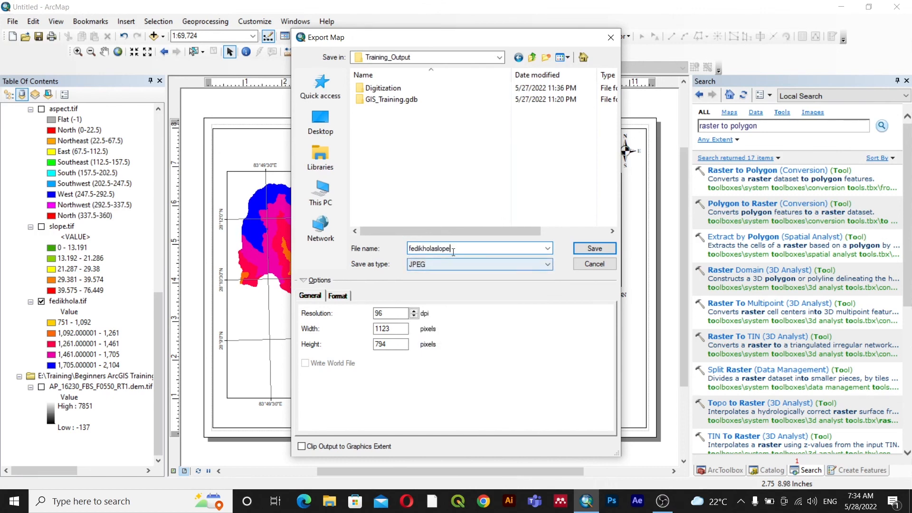
{"action": "left_click_drag", "start_coordinate": [453, 252], "coordinate": [439, 250]}
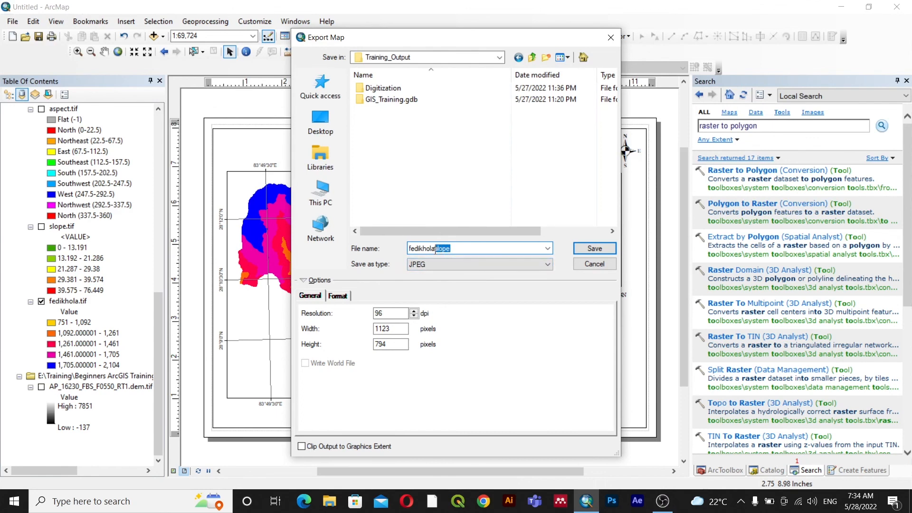
{"action": "type", "text": "elevation"}
{"action": "left_click", "coordinate": [595, 249]}
Step: Switch to File Explorer, open the exported fedikholaelevation image to check the finished layout, and close the viewer
{"action": "left_click", "coordinate": [334, 504]}
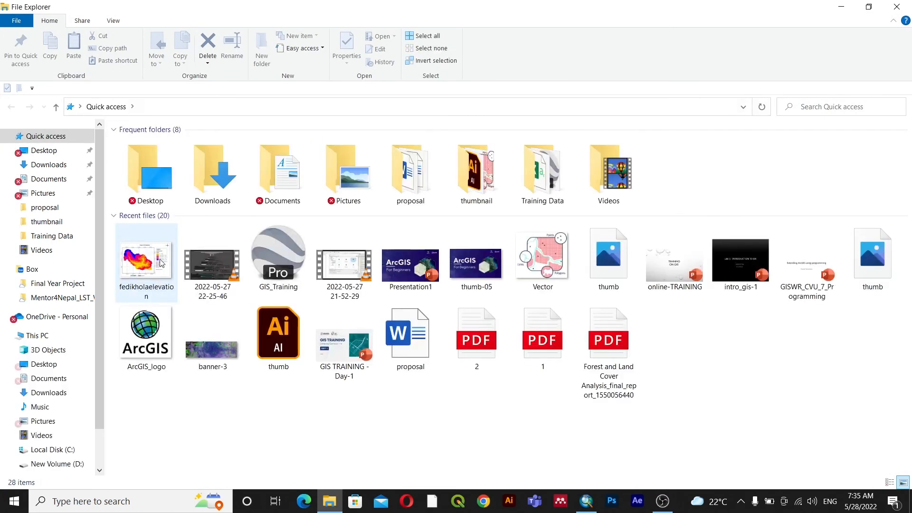
{"action": "left_click", "coordinate": [160, 262]}
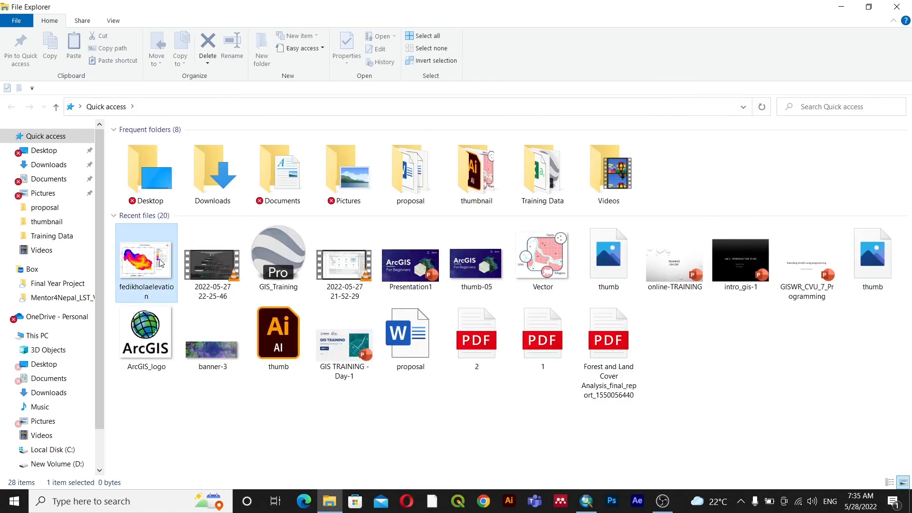
{"action": "right_click", "coordinate": [159, 264]}
{"action": "left_click", "coordinate": [143, 264]}
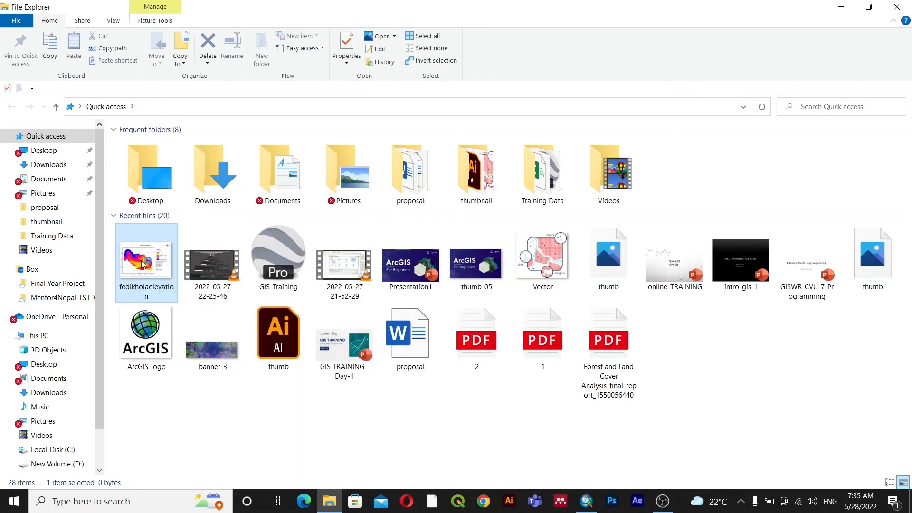
{"action": "double_click", "coordinate": [143, 264]}
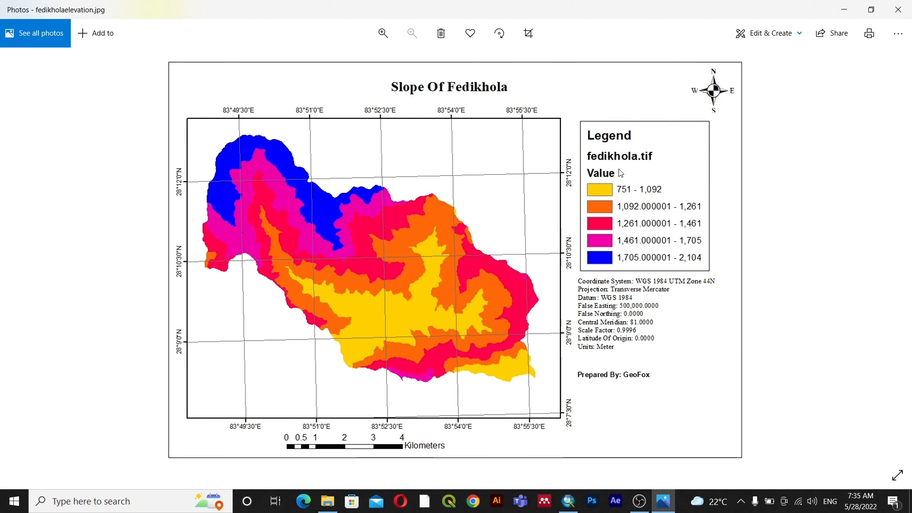
{"action": "left_click", "coordinate": [898, 9]}
{"action": "left_click", "coordinate": [662, 501]}
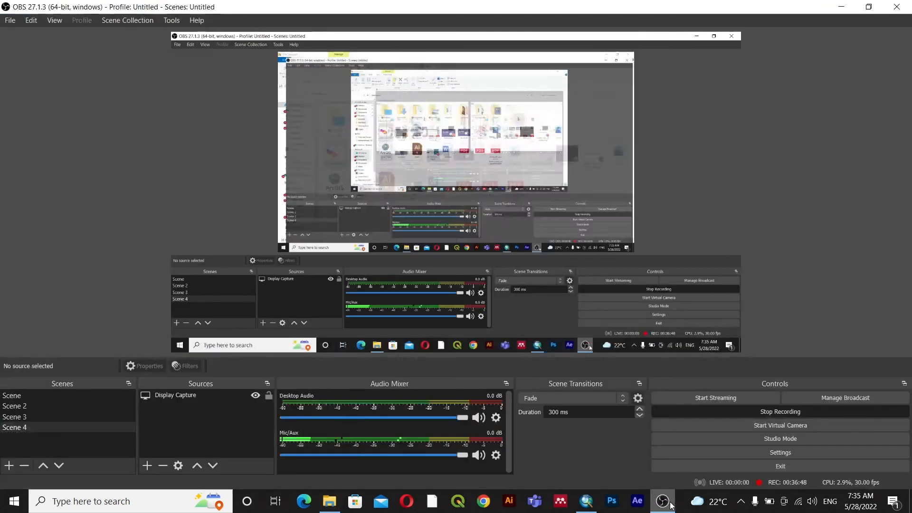
{"action": "left_click", "coordinate": [663, 501]}
{"action": "left_click", "coordinate": [484, 501]}
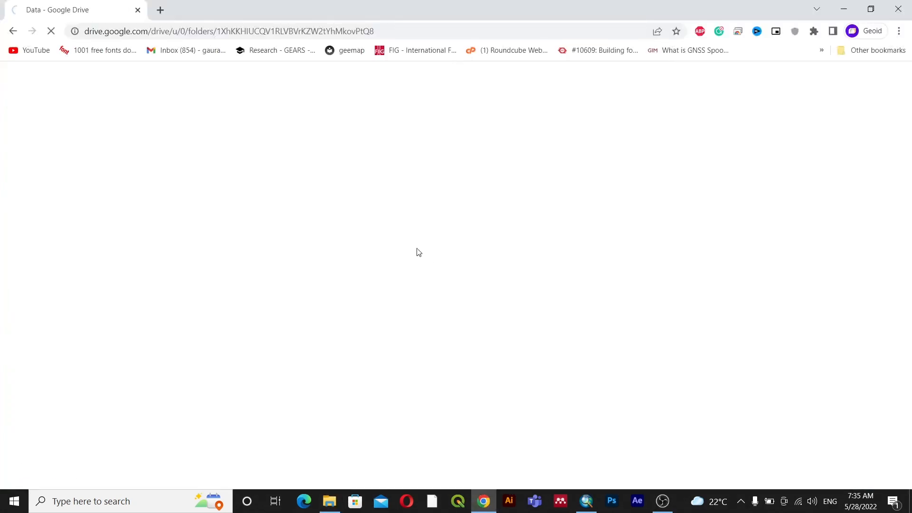
{"action": "left_click", "coordinate": [484, 501]}
{"action": "left_click", "coordinate": [586, 501]}
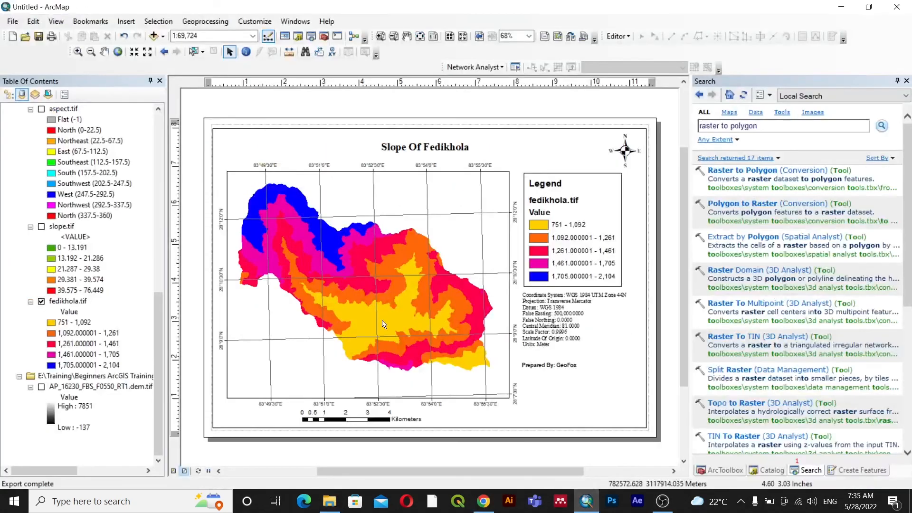